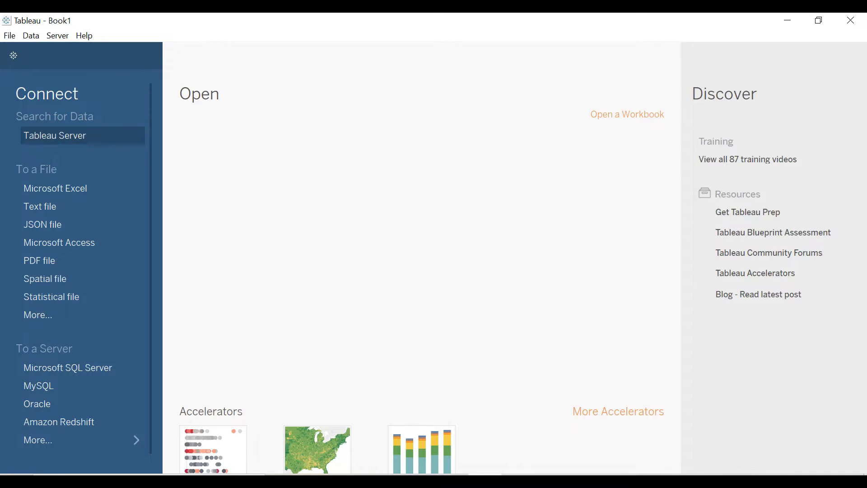
Look through the available data connections, including the Tableau Server sign-in and the full list of server connectors
left_click(83, 135)
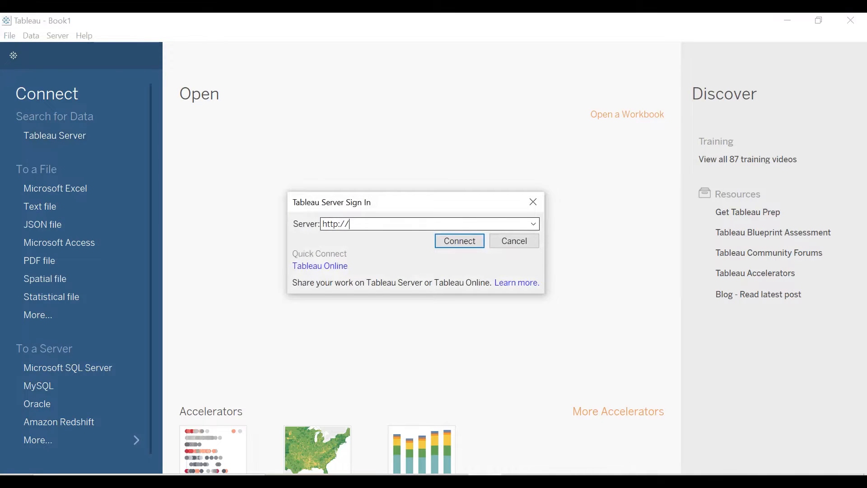
key("Escape")
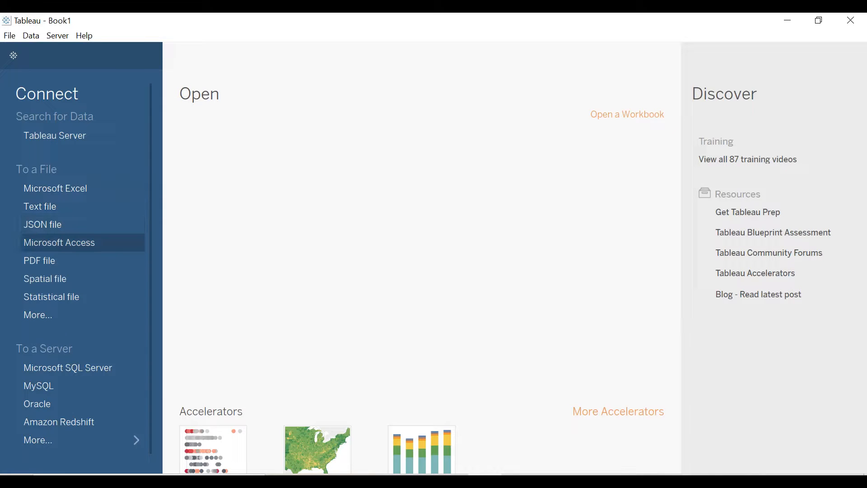
scroll(81, 271, "down", 1)
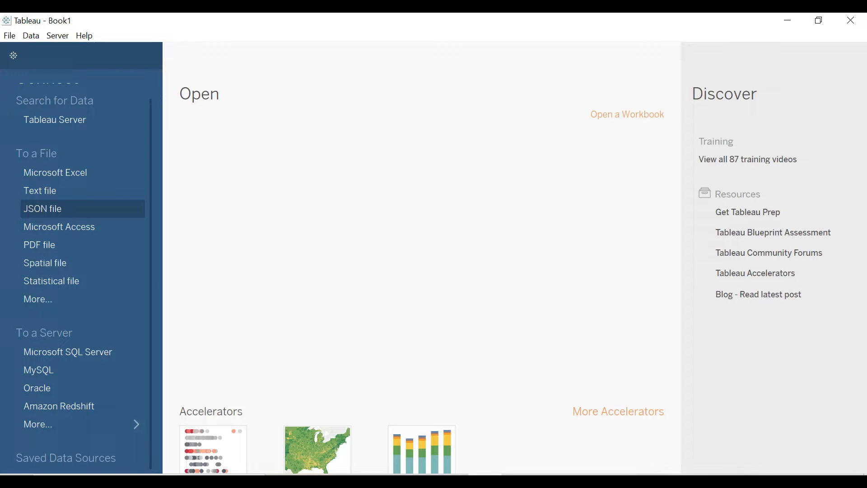
left_click(81, 425)
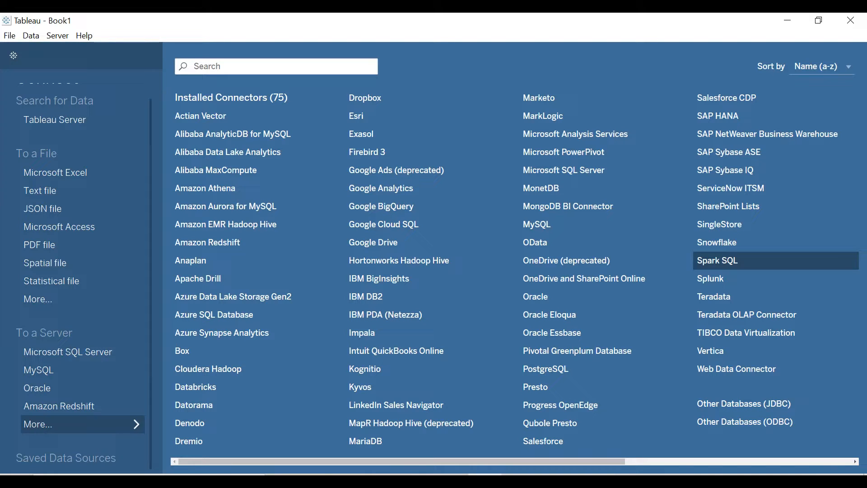
Connect to the Microsoft Excel workbook Sample - Superstore from the Data sources folder
scroll(81, 271, "up", 1)
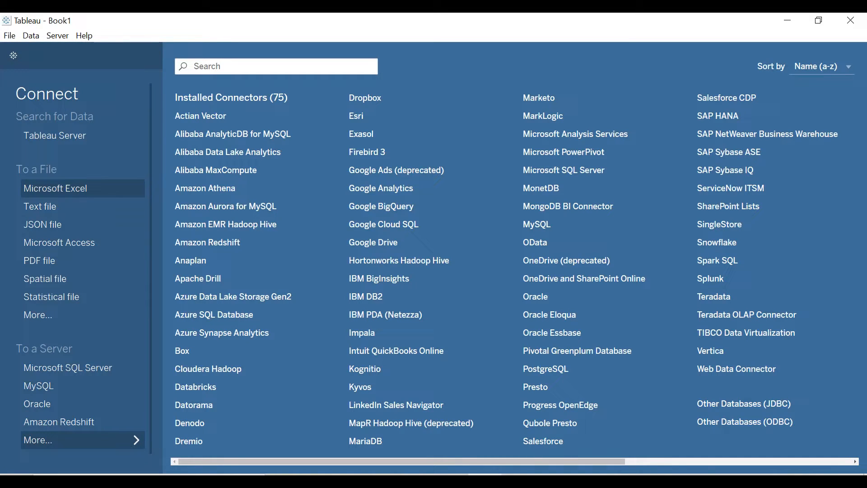
left_click(55, 188)
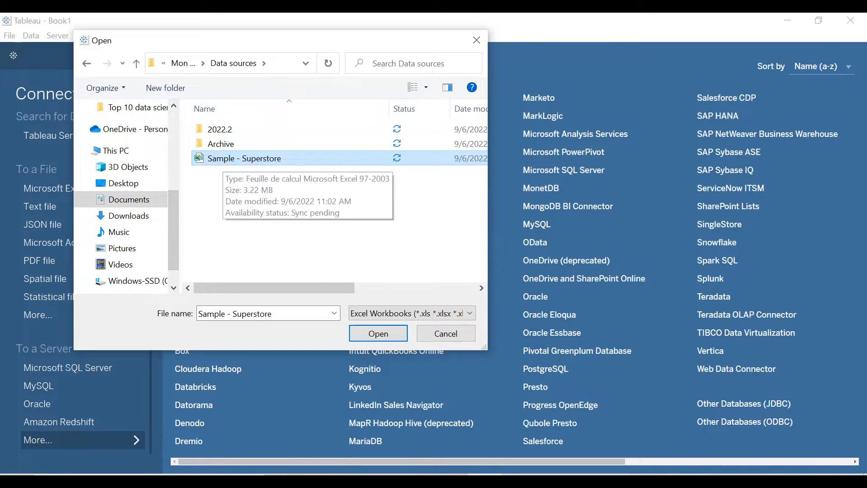
left_click(378, 333)
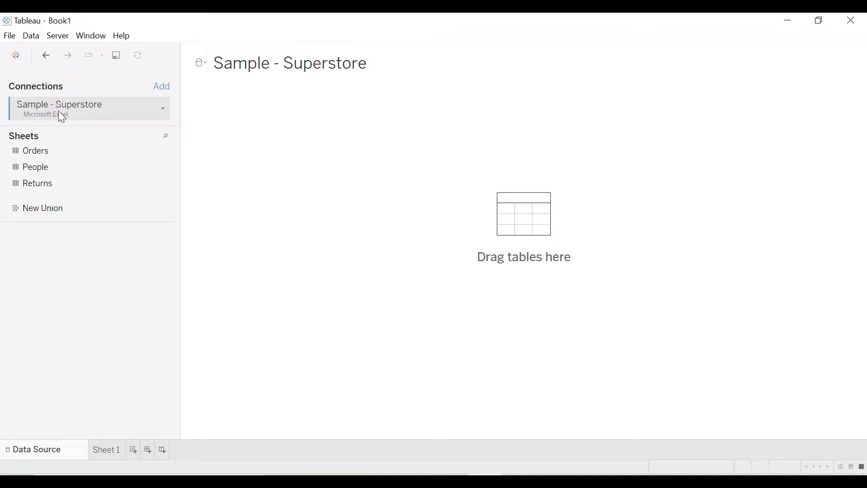
Check the options for adding another connection, and place the Orders sheet on the data source canvas
left_click(161, 88)
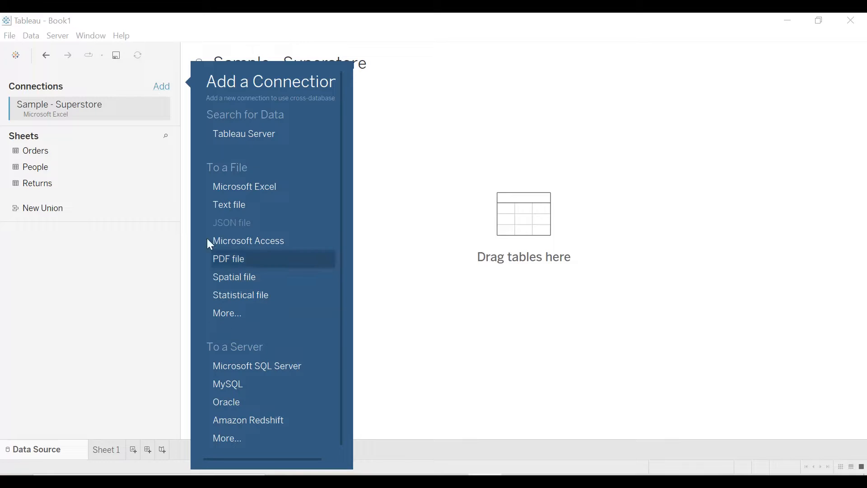
left_click(188, 178)
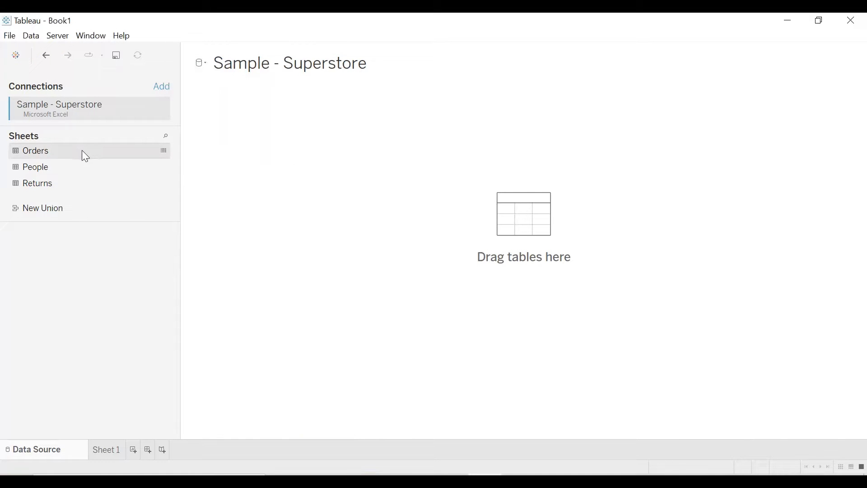
left_click_drag(84, 157, 232, 143)
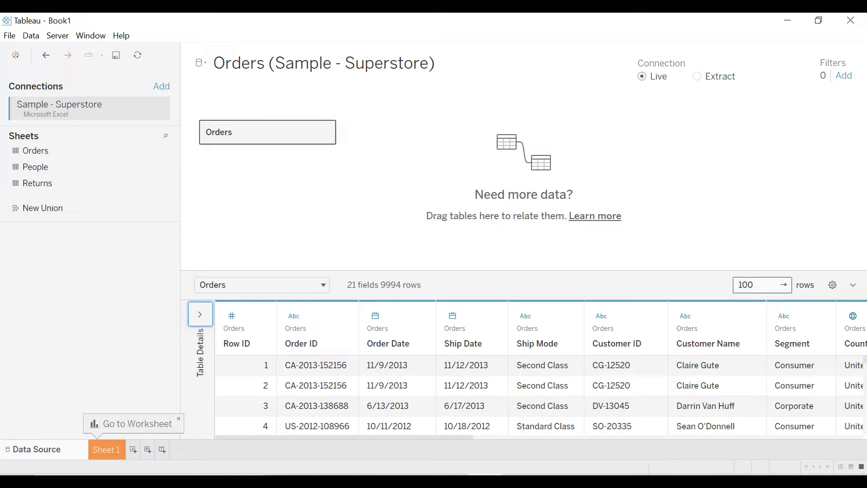
Browse the previewed Orders rows and set the preview to show 10000 rows
scroll(660, 276, "down", 15)
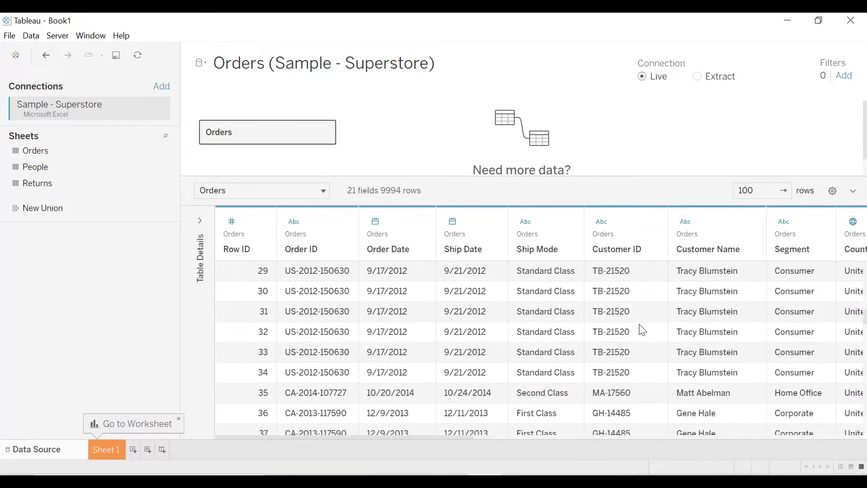
scroll(652, 326, "down", 14)
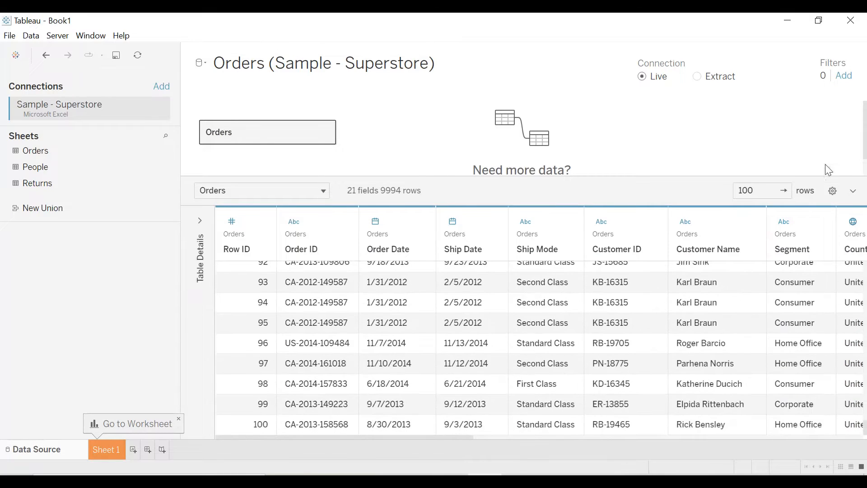
left_click(763, 191)
type("000")
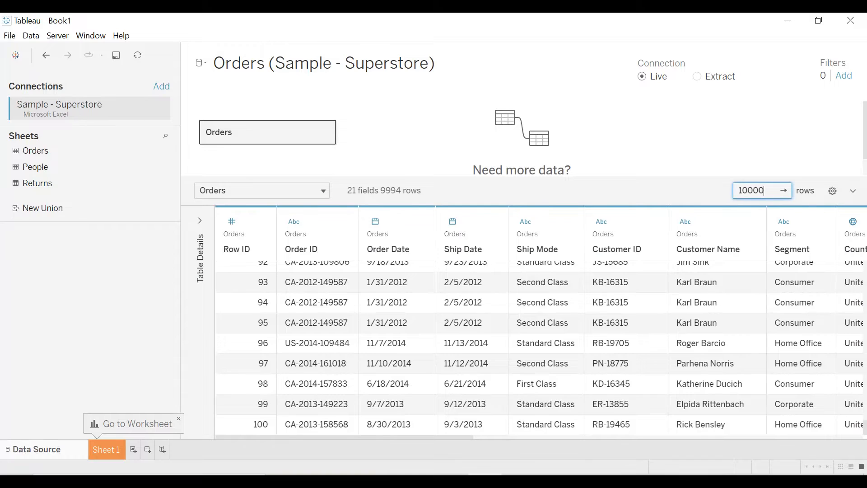
key("Return")
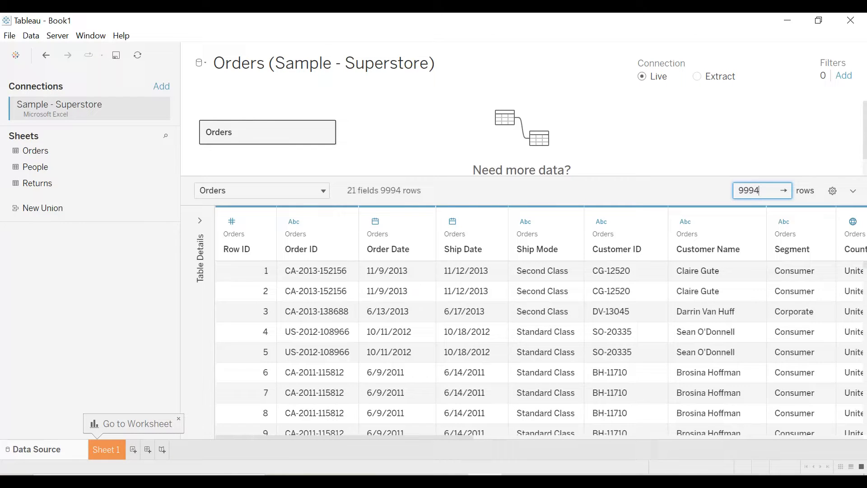
Set the number of previewed Orders rows back to 100
double_click(749, 191)
type("100")
key("Return")
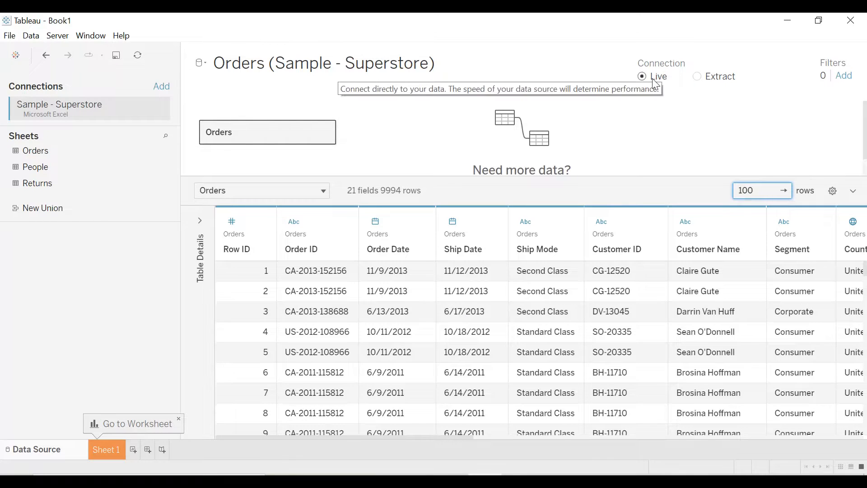
Try the Extract connection mode for the Orders data source and return it to Live
left_click(697, 82)
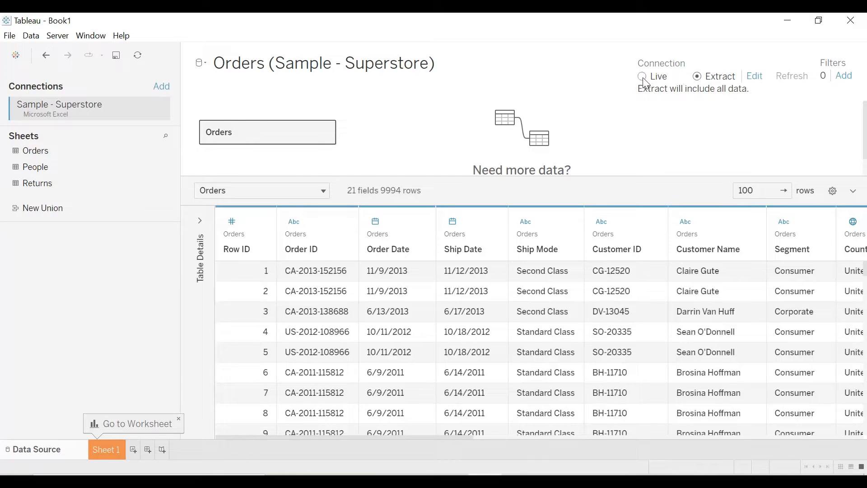
left_click(643, 77)
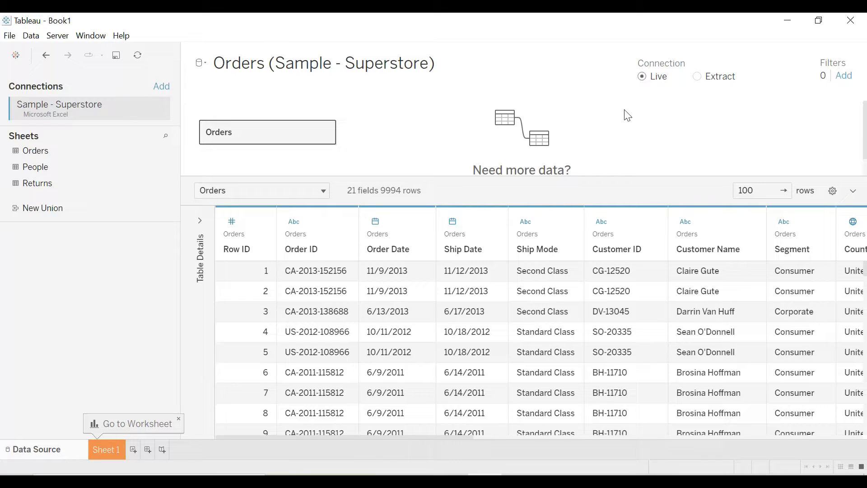
left_click(697, 76)
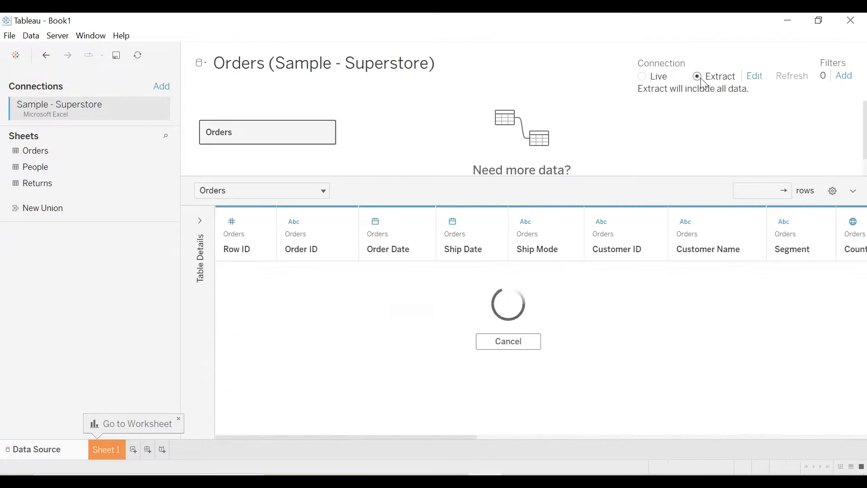
left_click(645, 78)
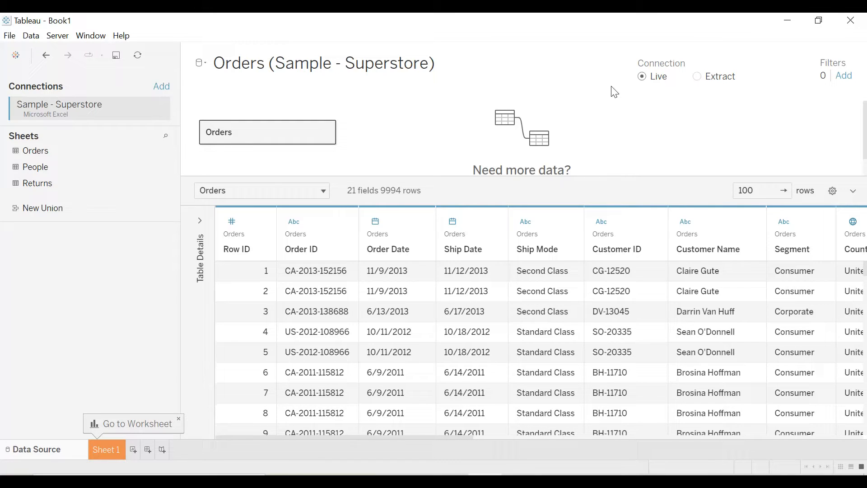
Review the fields available for a data source filter and close the filter dialogs without adding one
left_click(843, 81)
left_click(359, 269)
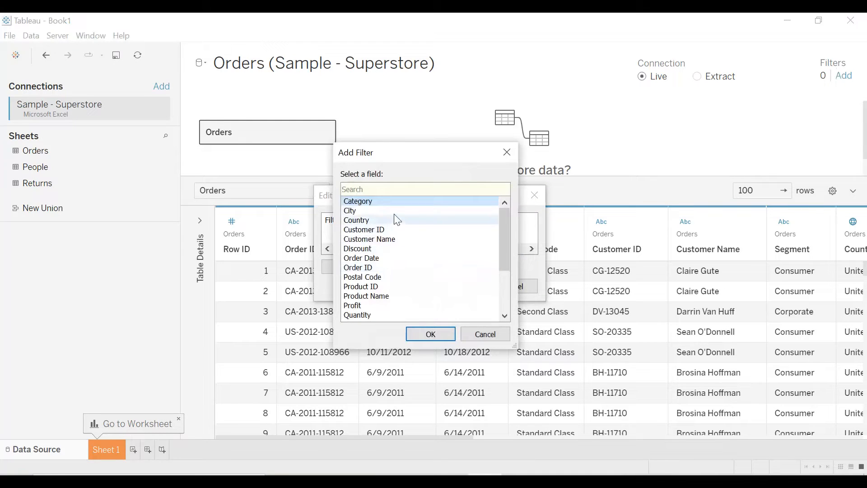
scroll(408, 215, "down", 1)
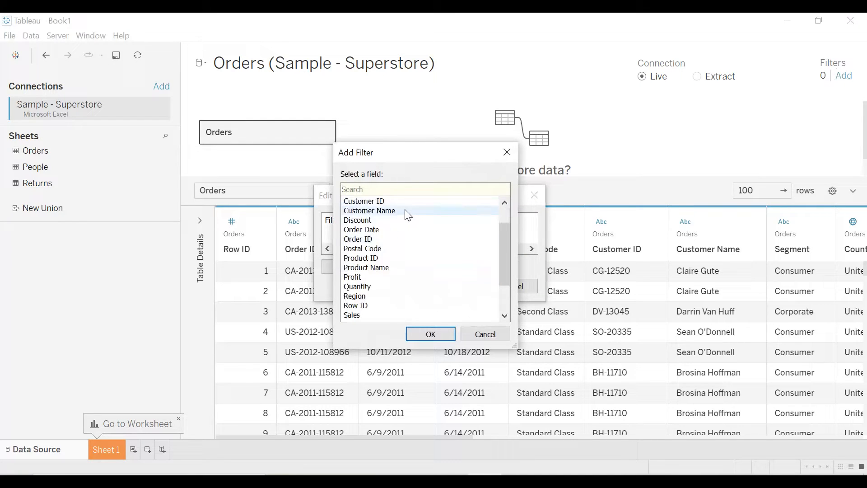
left_click(517, 157)
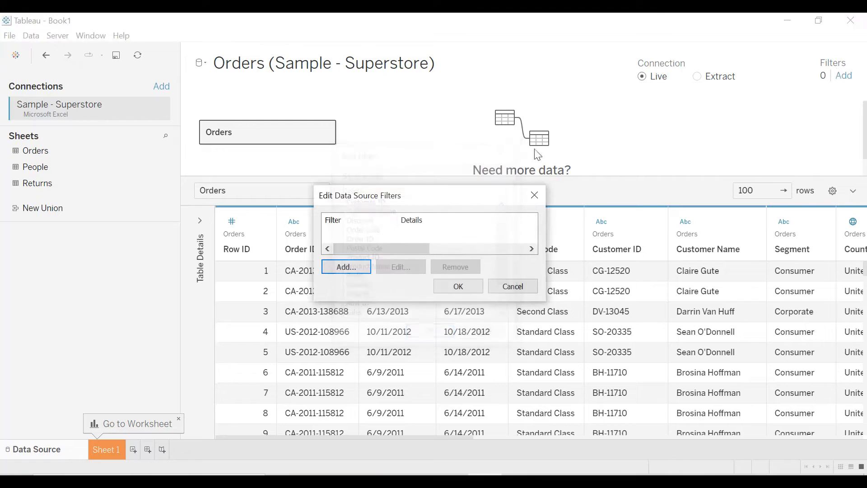
left_click(541, 198)
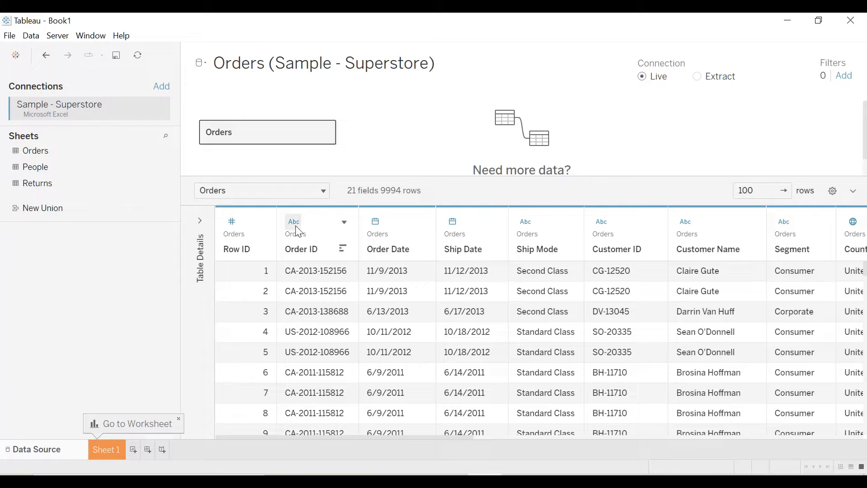
Examine the data type options of the Row ID, Order Date, Ship Mode and Customer ID columns
left_click(233, 224)
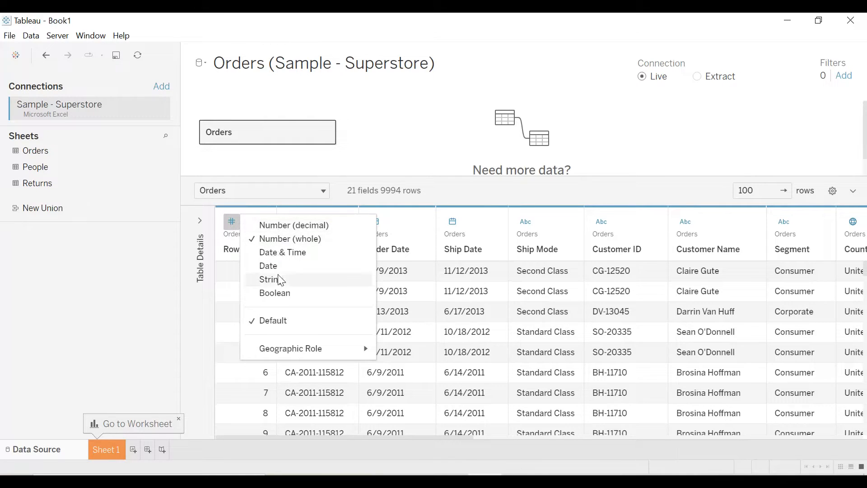
mouse_move(287, 354)
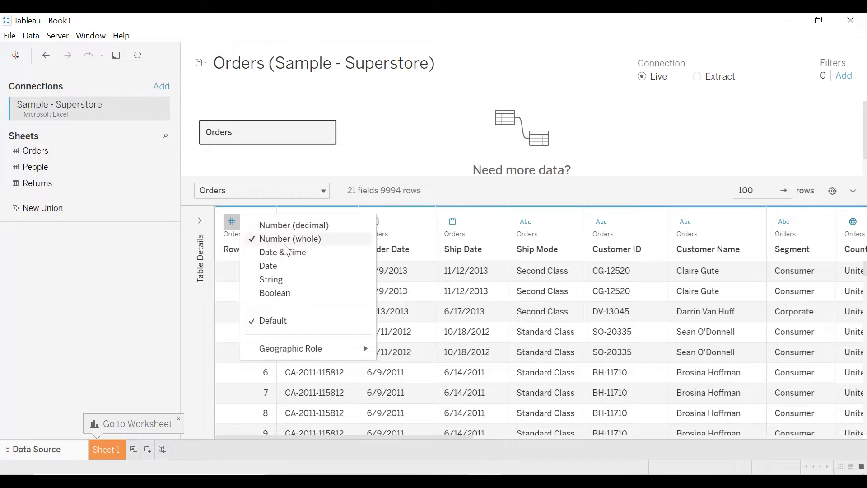
left_click(388, 141)
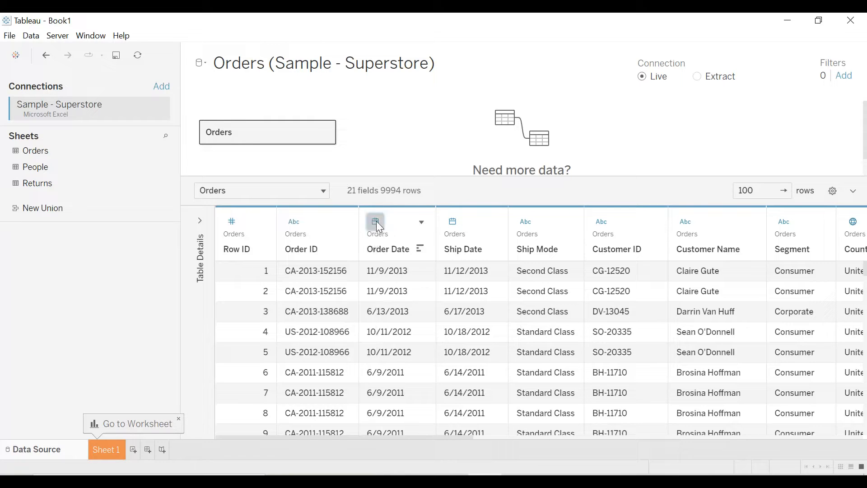
left_click(376, 223)
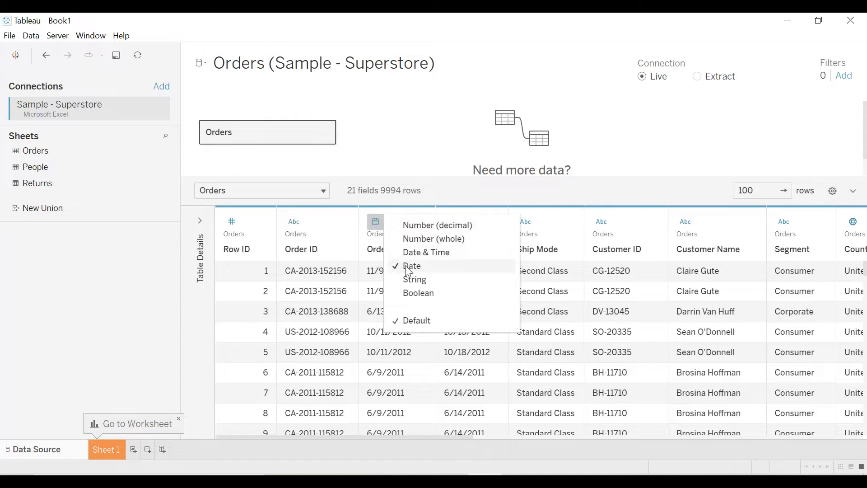
left_click(419, 166)
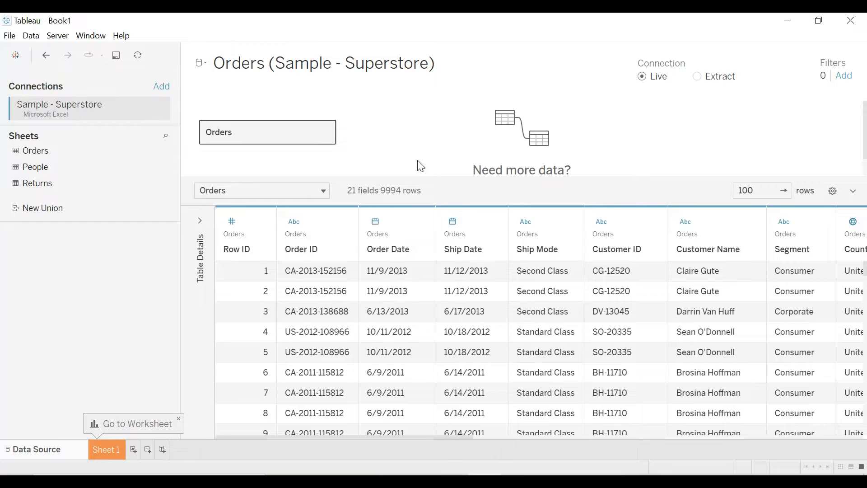
left_click(525, 220)
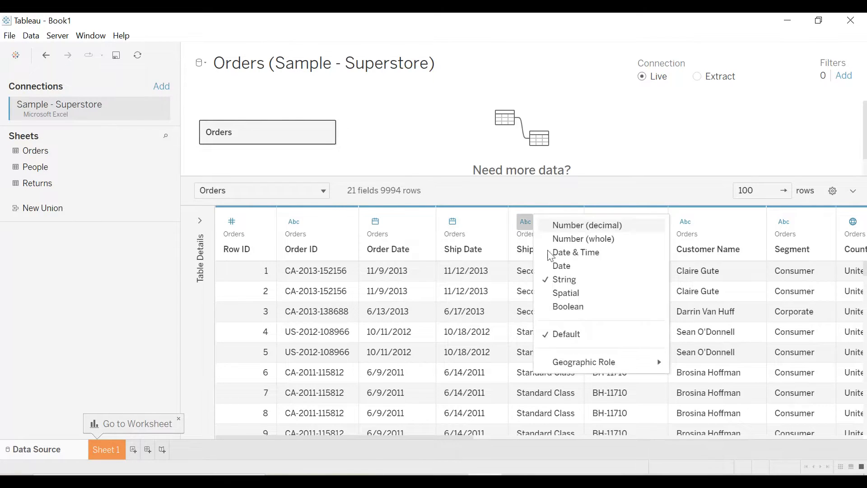
left_click(525, 221)
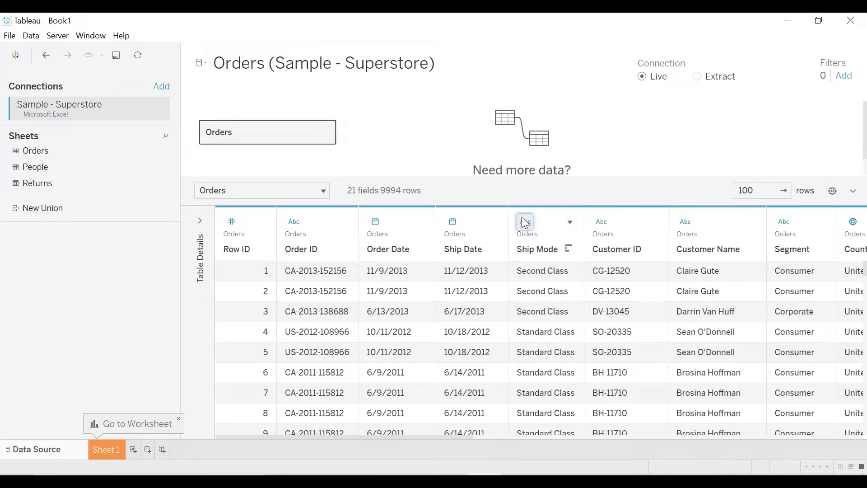
left_click(595, 221)
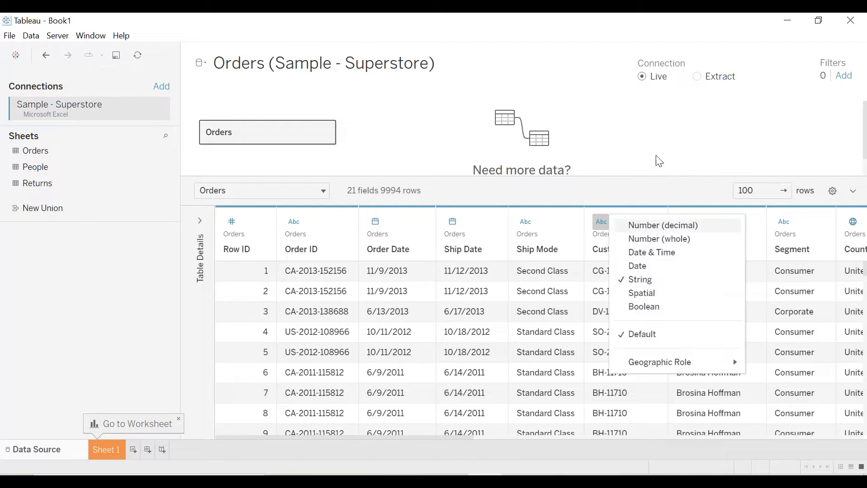
left_click(448, 226)
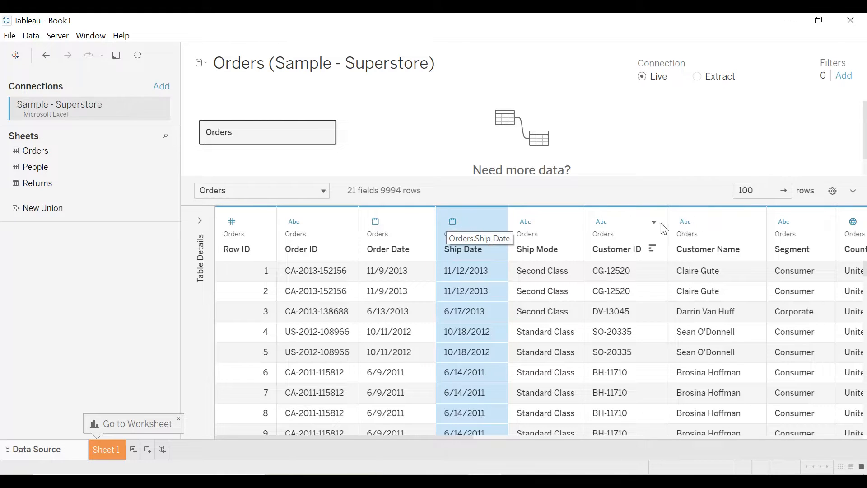
Hide the Customer ID column in the Orders table
left_click(654, 223)
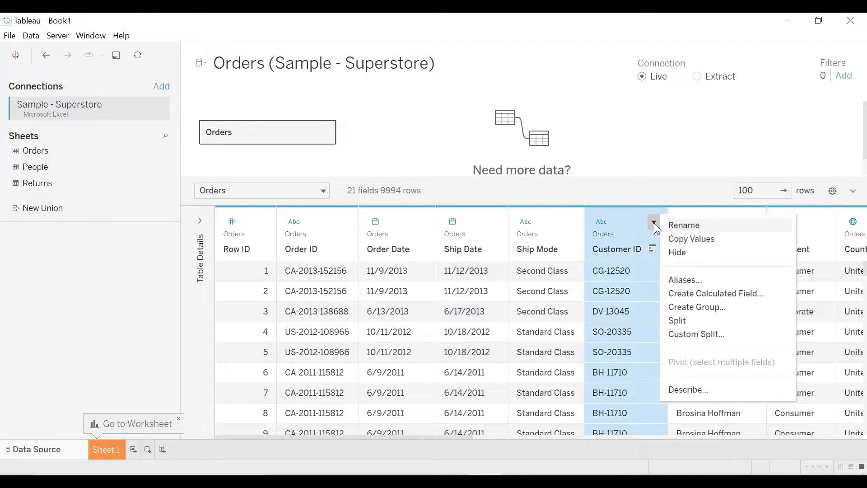
left_click(686, 253)
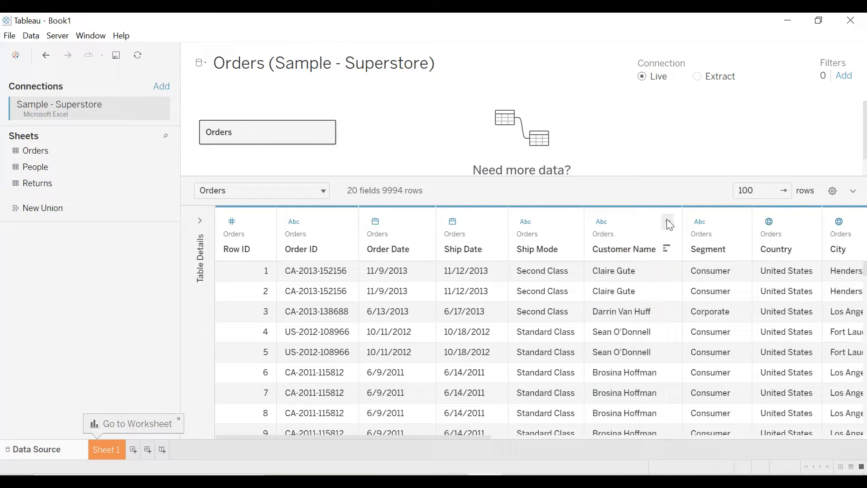
Hide the Customer Name column in the Orders table
left_click(667, 221)
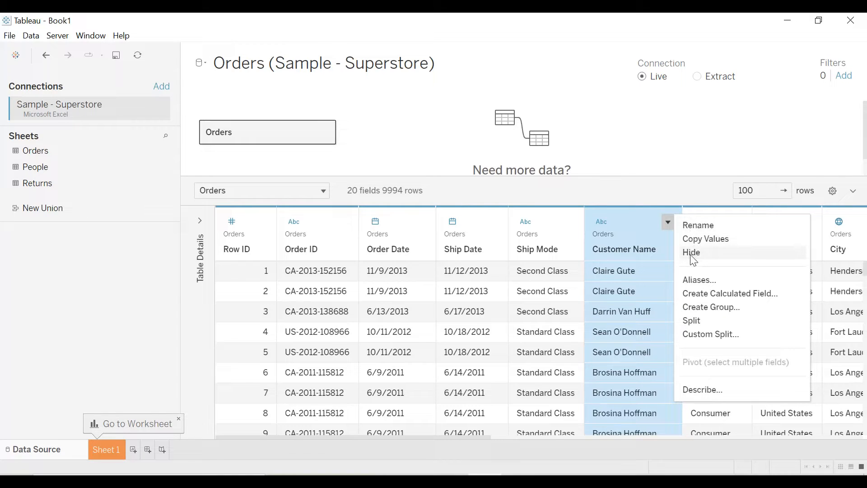
left_click(693, 253)
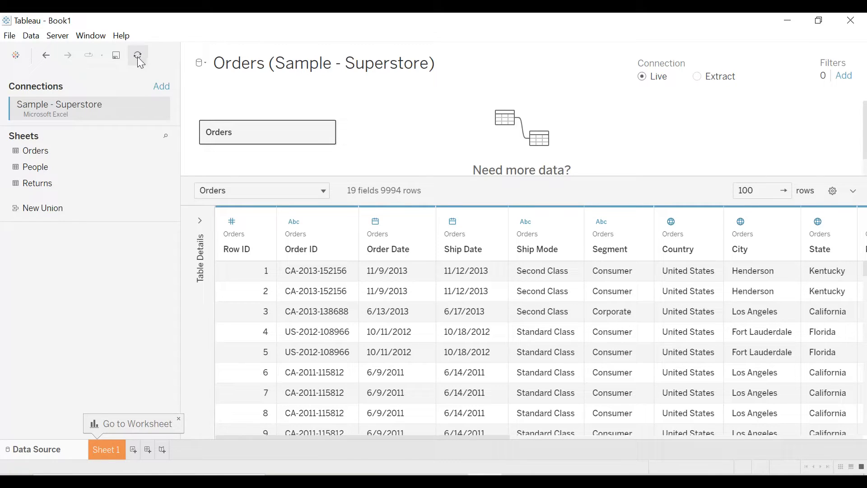
left_click(36, 36)
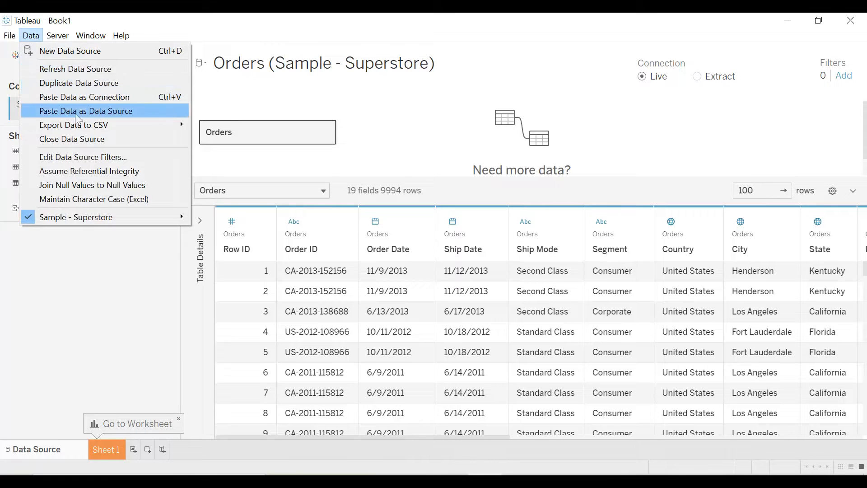
mouse_move(81, 125)
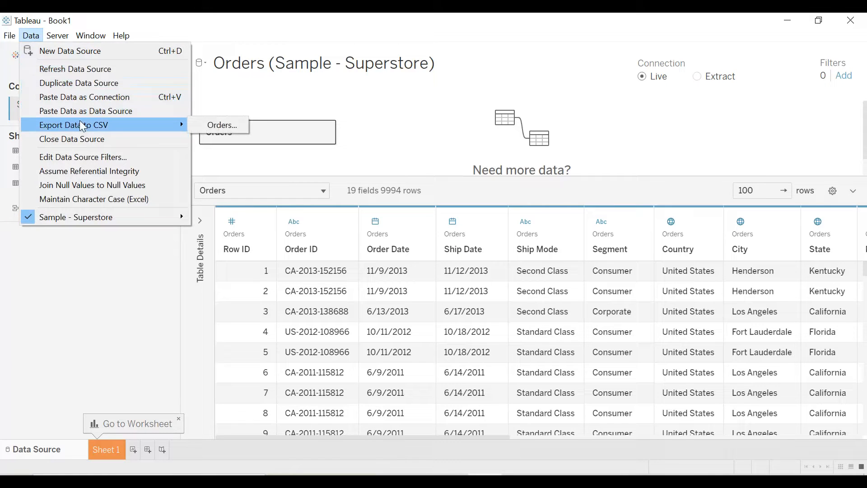
mouse_move(66, 38)
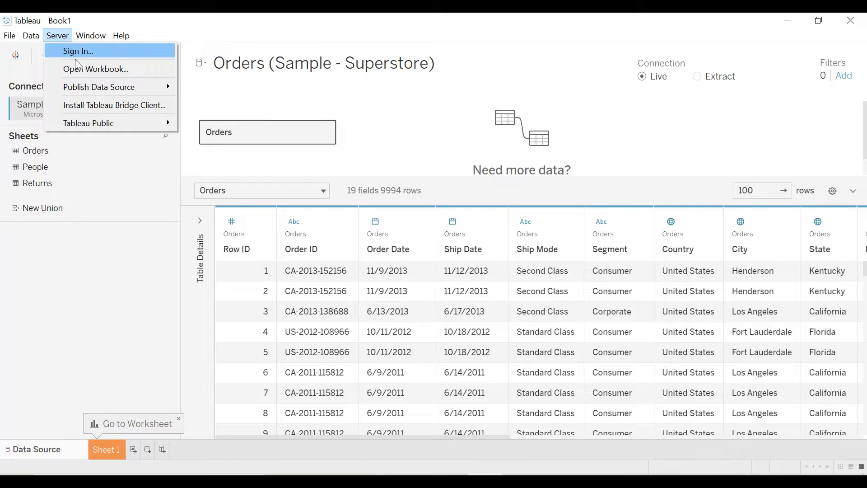
mouse_move(87, 87)
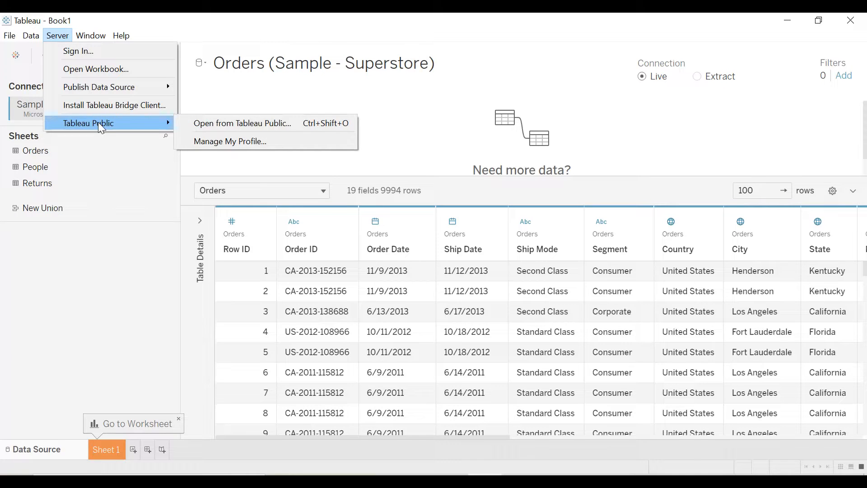
left_click(327, 133)
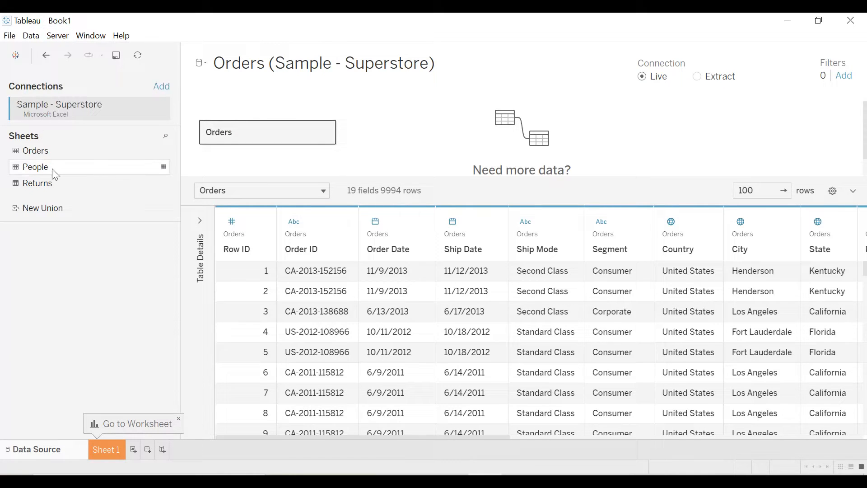
Try relating the People sheet to the Orders table, review the relationship, and remove People from the data model
left_click_drag(55, 174, 195, 182)
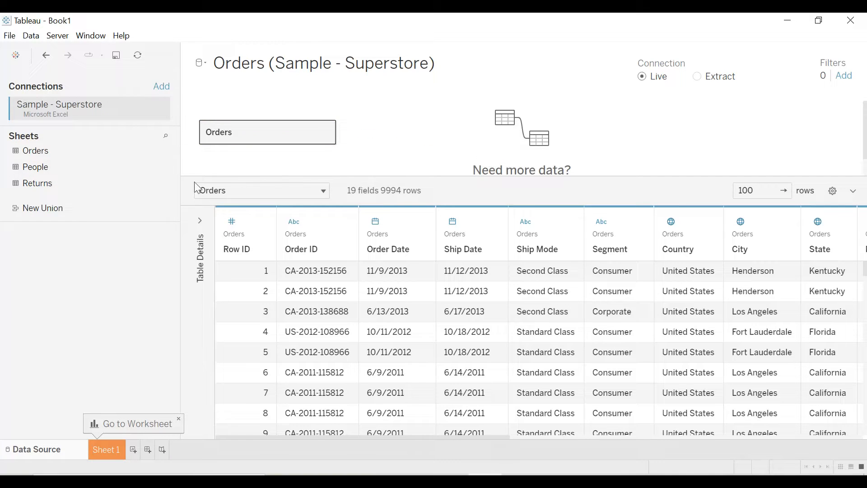
double_click(83, 172)
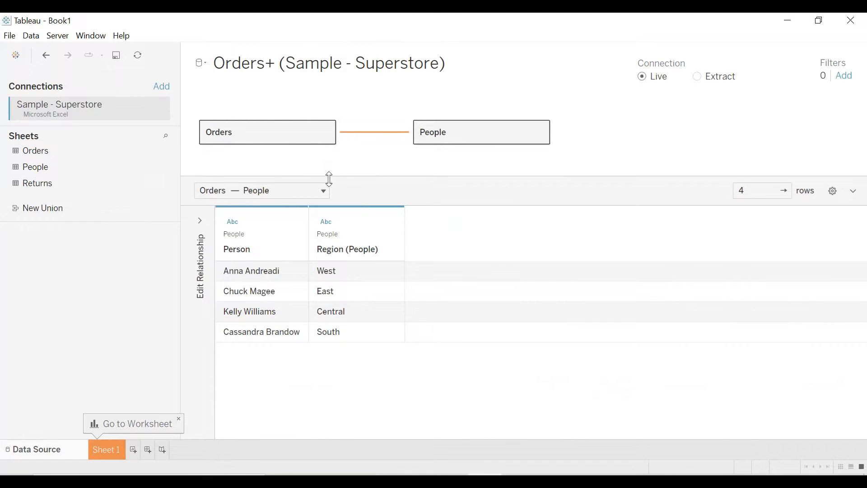
mouse_move(384, 144)
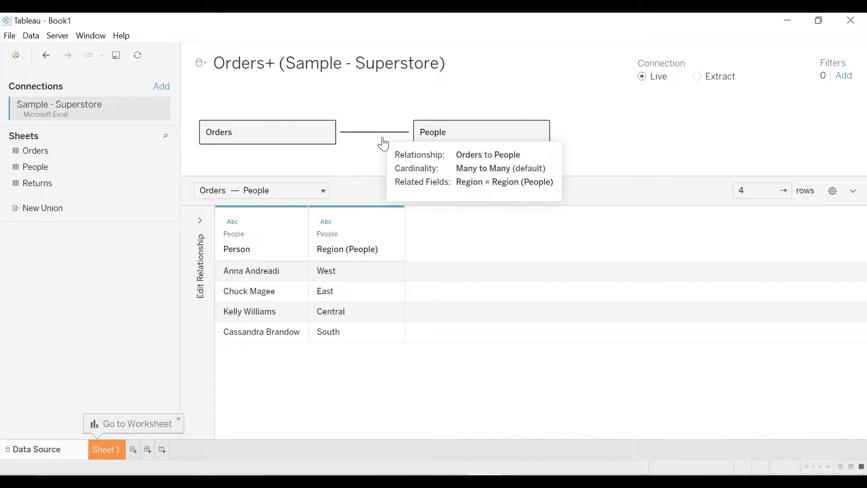
left_click(540, 132)
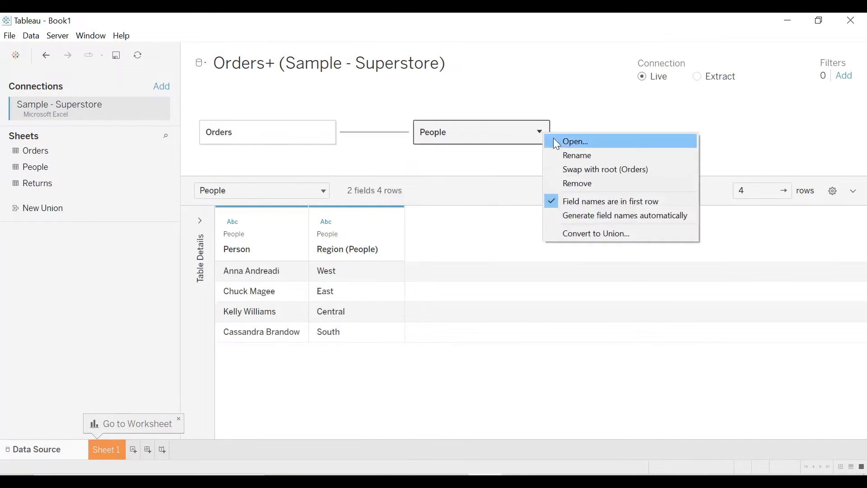
left_click(572, 183)
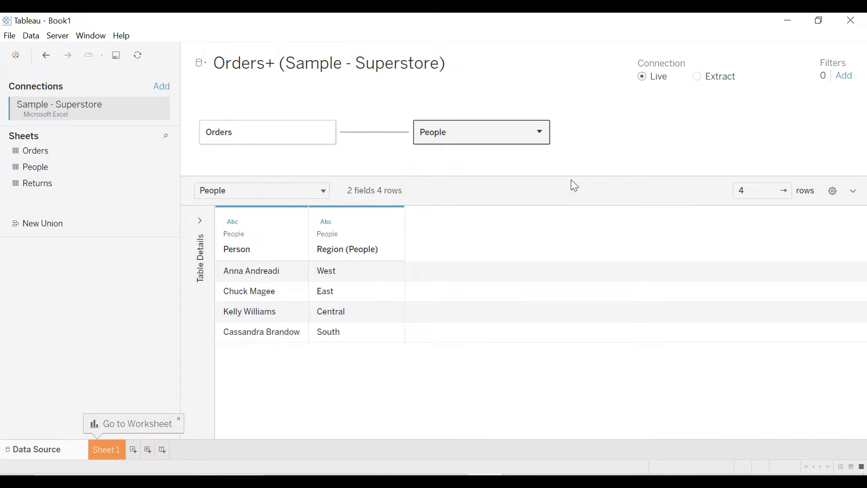
Open the Orders table's join canvas, inner-join the People sheet to Orders, and review the join settings
left_click(326, 132)
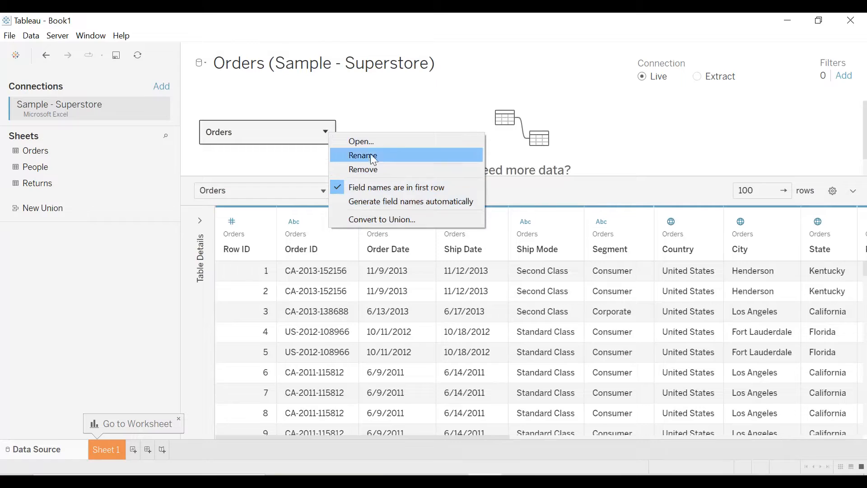
left_click(364, 141)
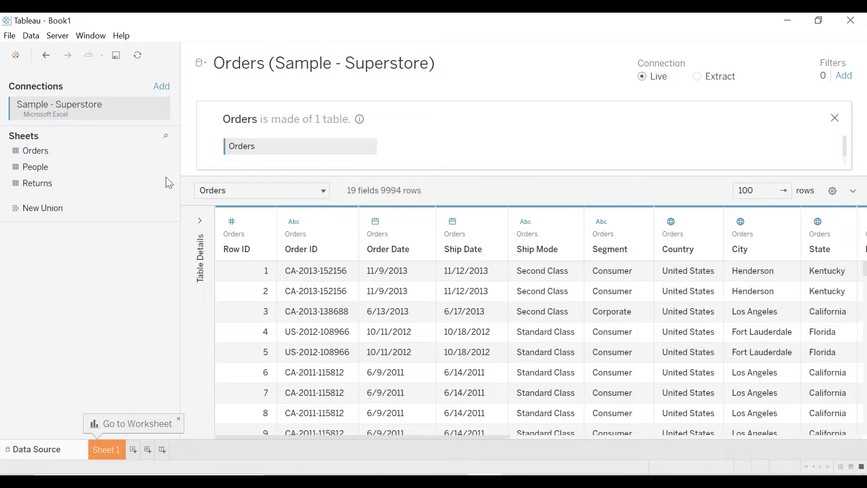
left_click_drag(45, 168, 477, 141)
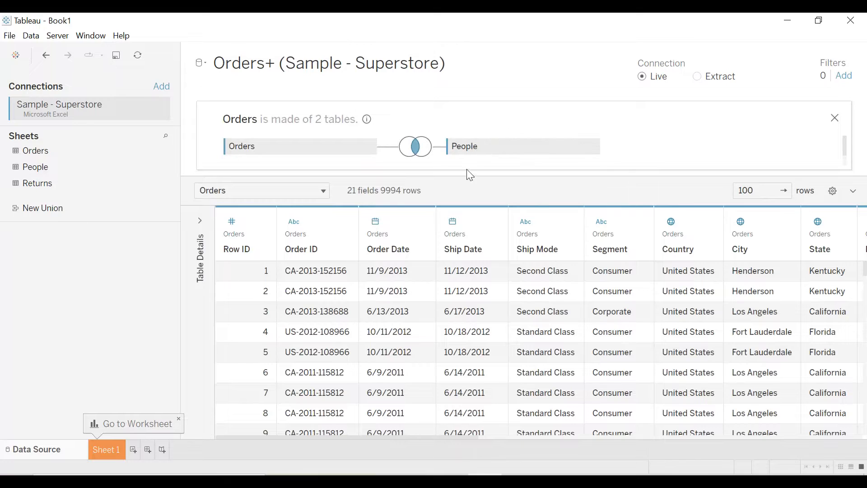
left_click_drag(466, 178, 468, 216)
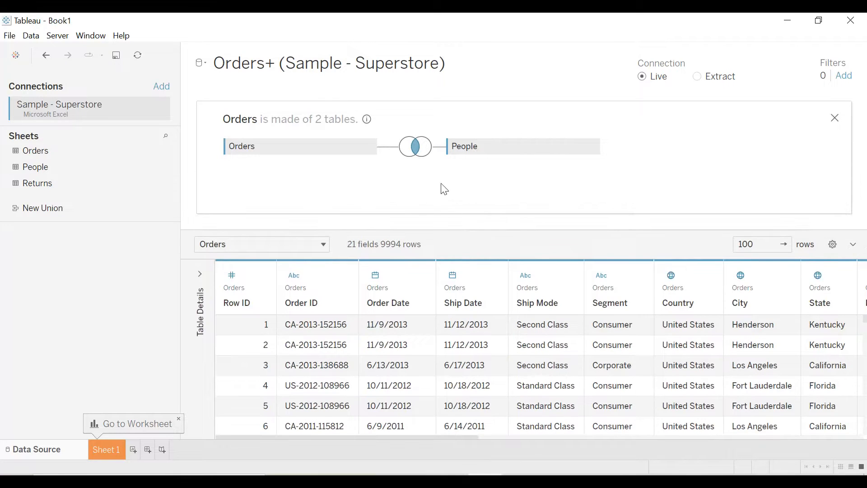
left_click(416, 149)
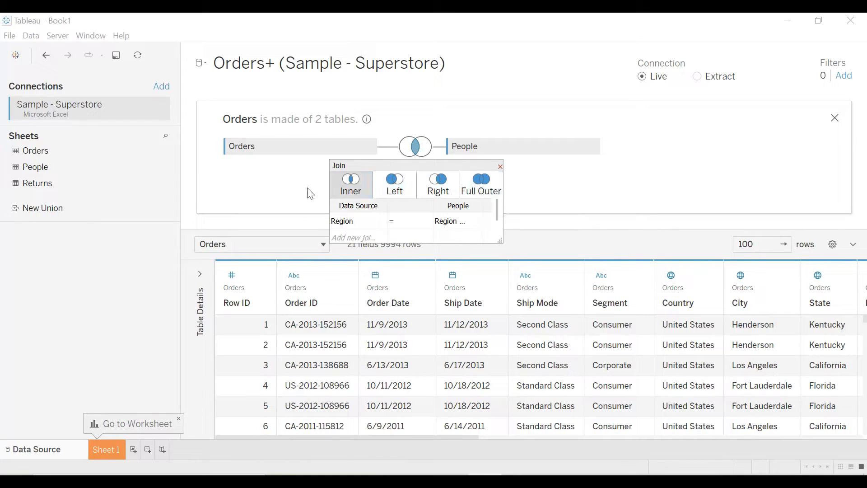
left_click(499, 167)
Try joining the Returns sheet to the Orders table and remove Returns from the join
left_click_drag(67, 183, 475, 179)
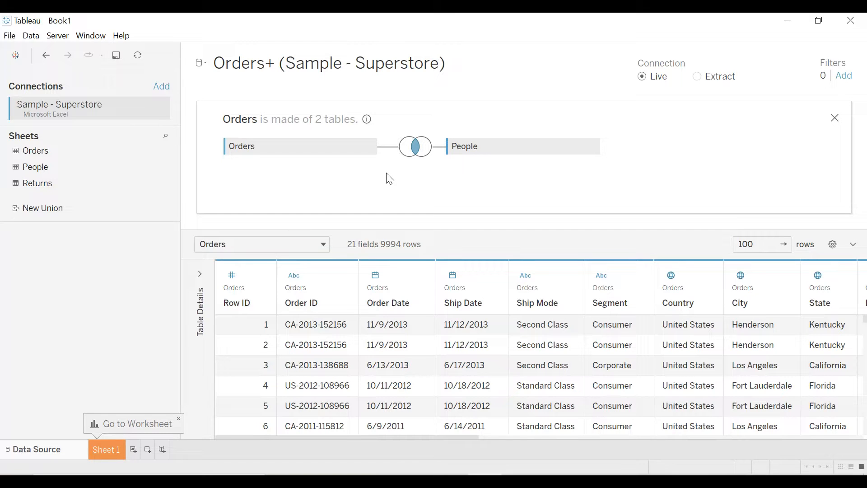
left_click_drag(68, 183, 459, 182)
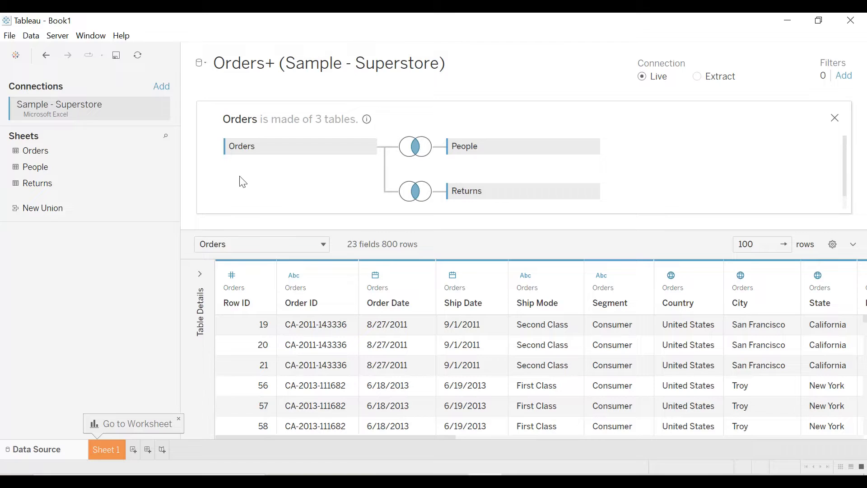
left_click(592, 190)
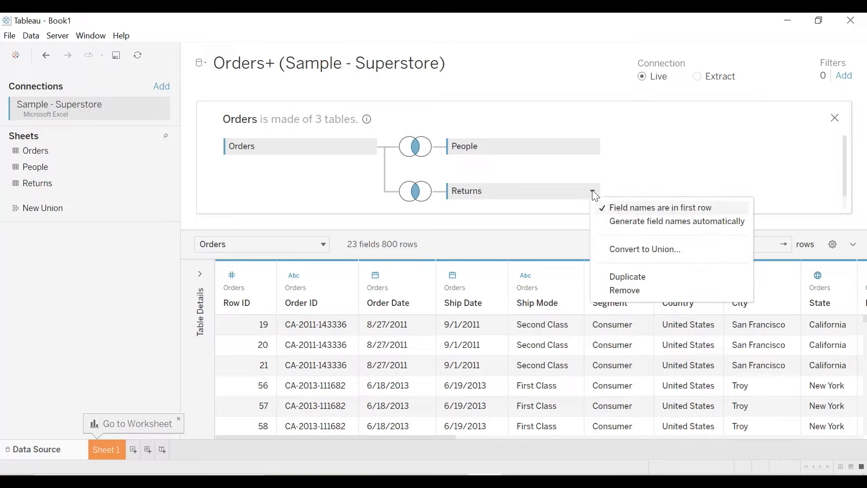
left_click(607, 290)
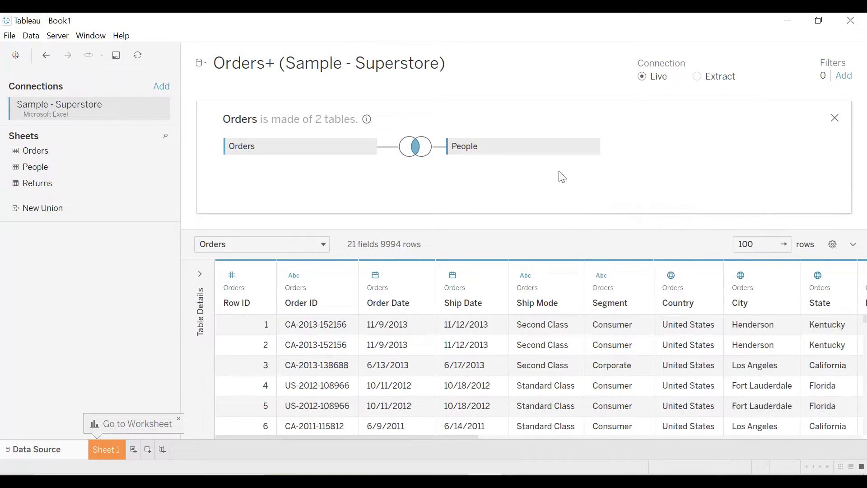
Remove the joined People table from Orders and close the join canvas
left_click(593, 146)
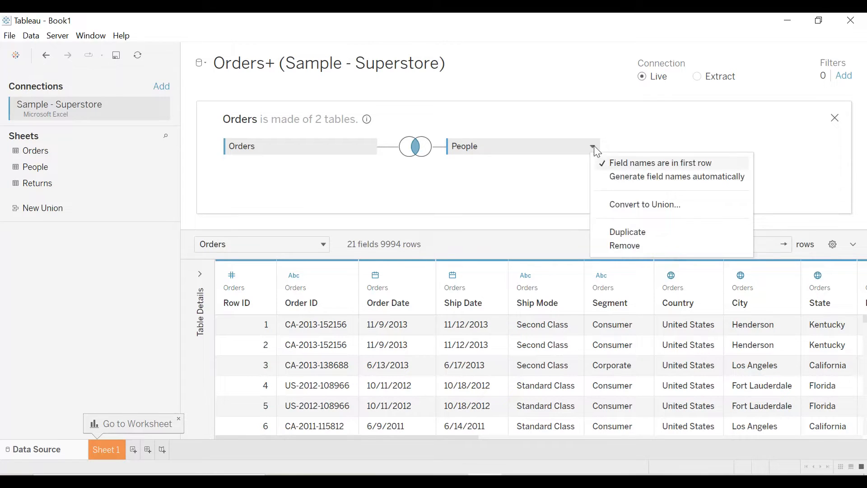
left_click(613, 245)
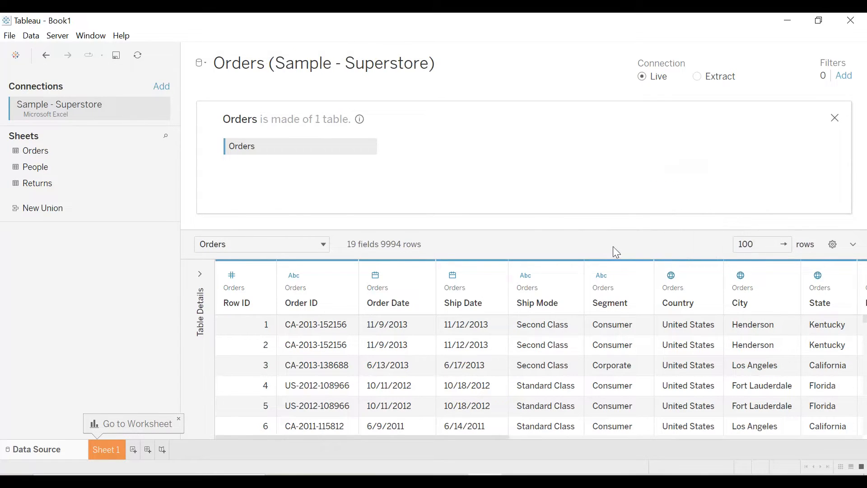
left_click(834, 118)
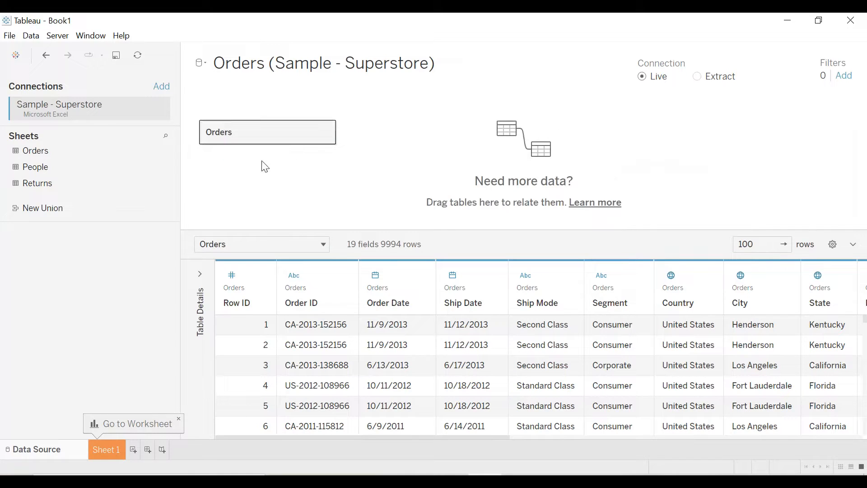
Add a second worksheet to the workbook and rename the two worksheets Test1 and Test2
left_click(100, 451)
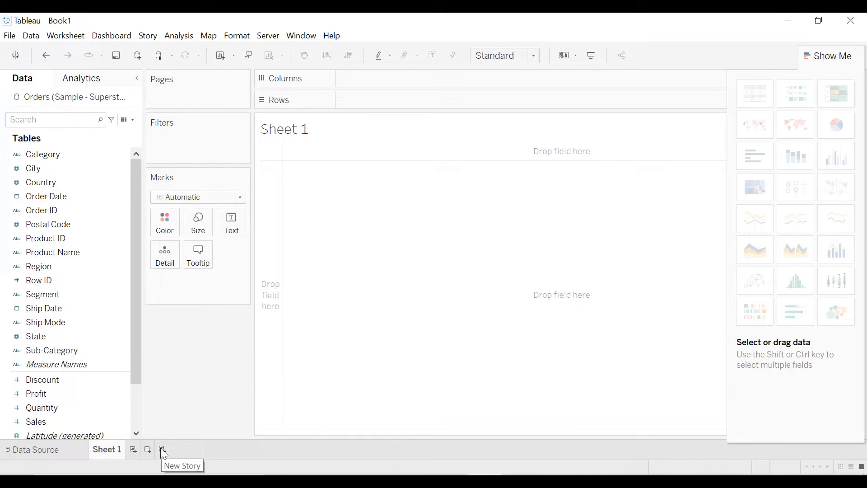
left_click(133, 450)
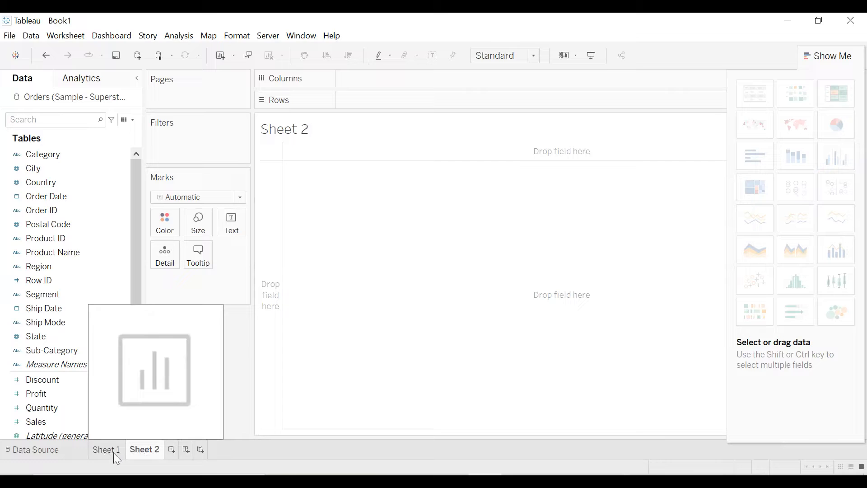
double_click(113, 453)
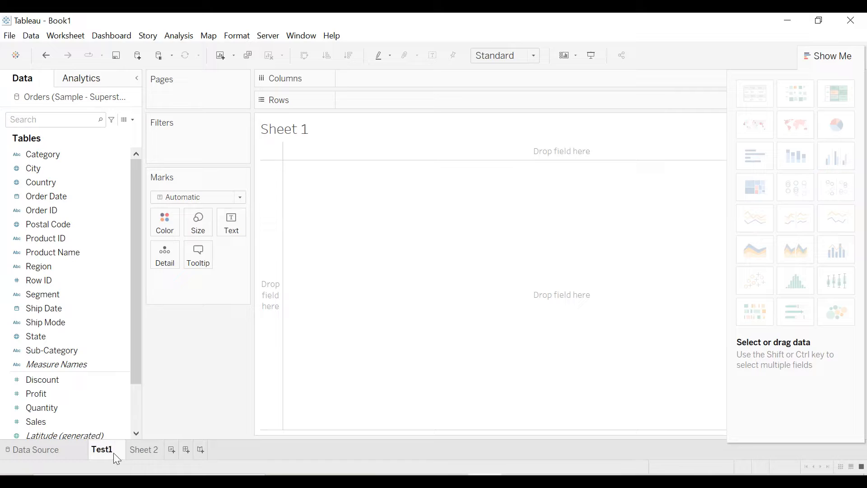
double_click(144, 452)
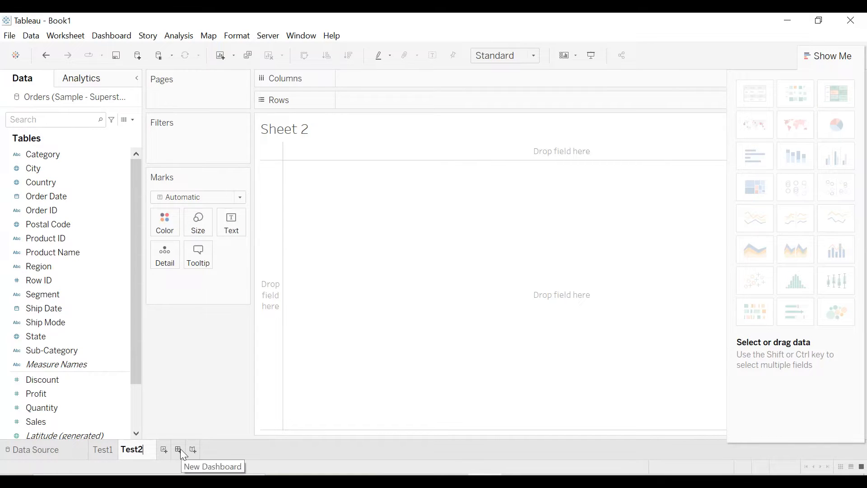
Add a new story and a new dashboard, placing the dashboard between Test2 and the story
left_click(193, 448)
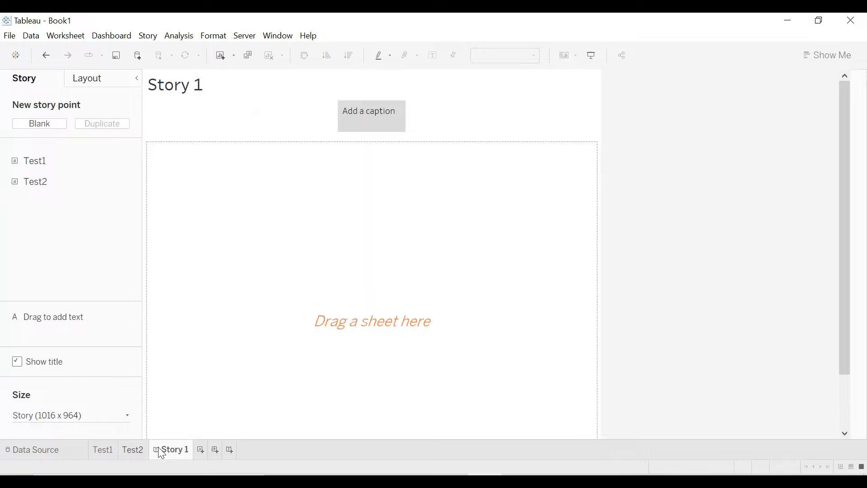
left_click(214, 451)
left_click_drag(213, 451, 161, 449)
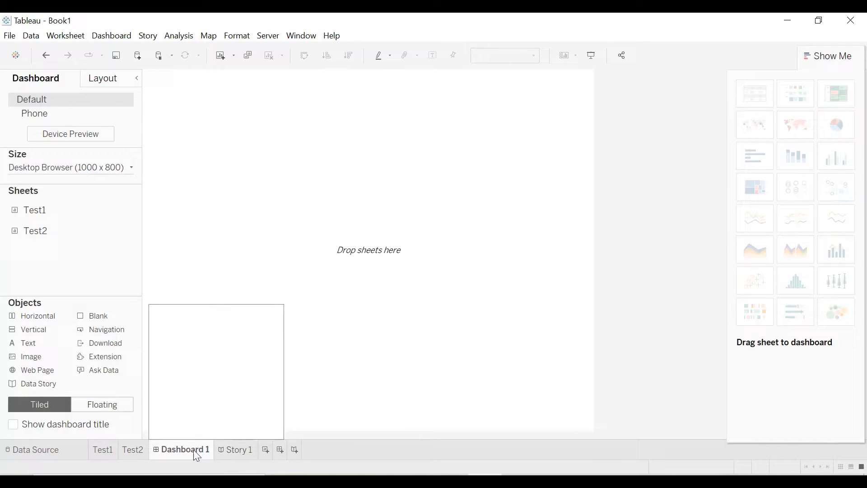
Place the Test1 and Test2 sheets side by side on the dashboard, with Test2 to the left of Test1
left_click_drag(70, 209, 174, 200)
left_click_drag(132, 235, 180, 241)
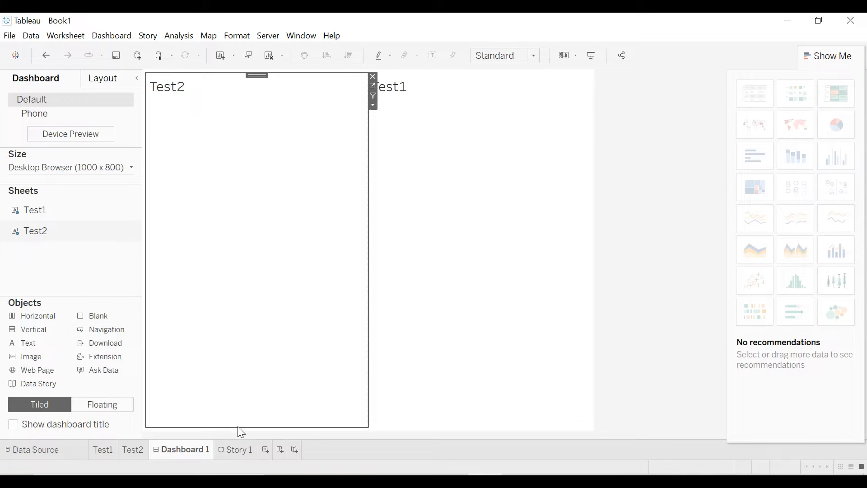
Try Test1 and Dashboard 1 as the content of Story 1's story point, ending with Test1
left_click(241, 450)
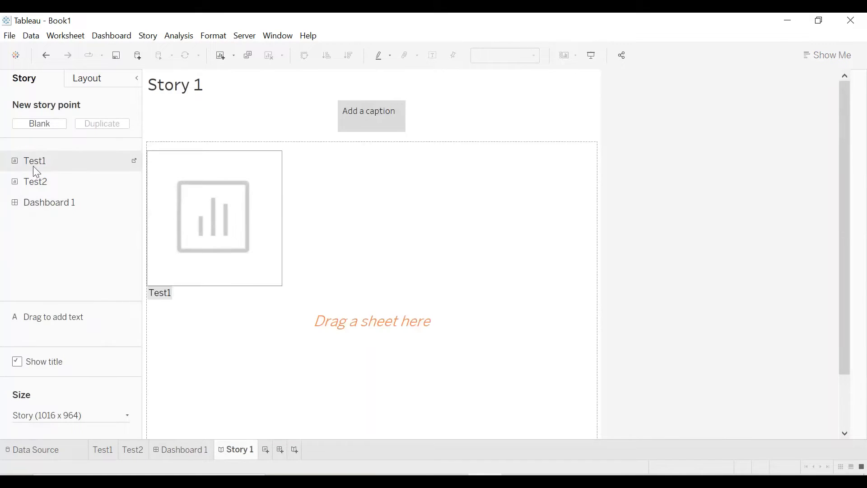
left_click_drag(33, 165, 163, 182)
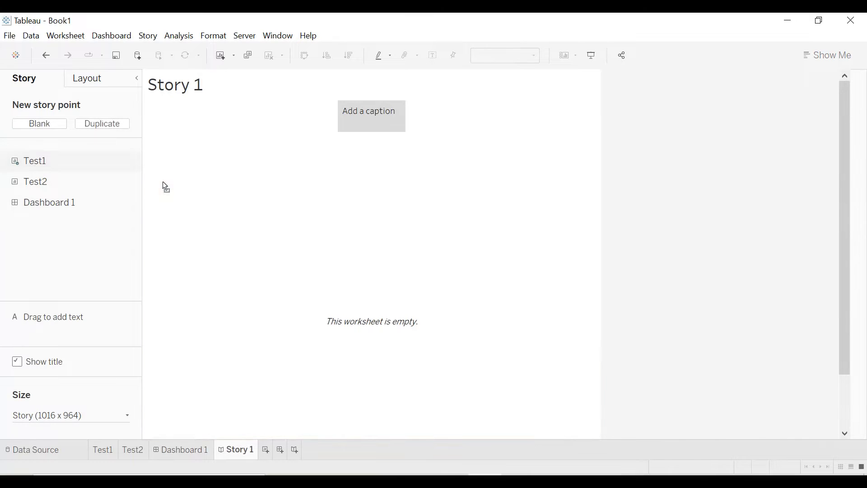
left_click_drag(66, 202, 188, 200)
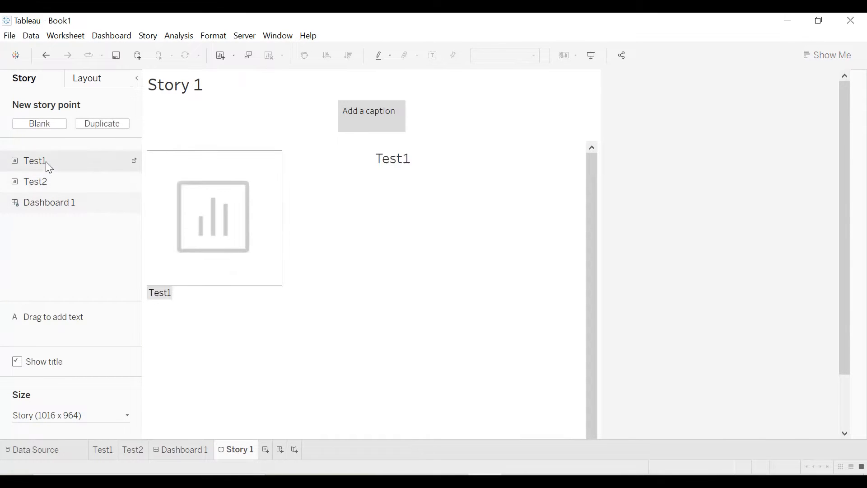
left_click_drag(45, 162, 166, 186)
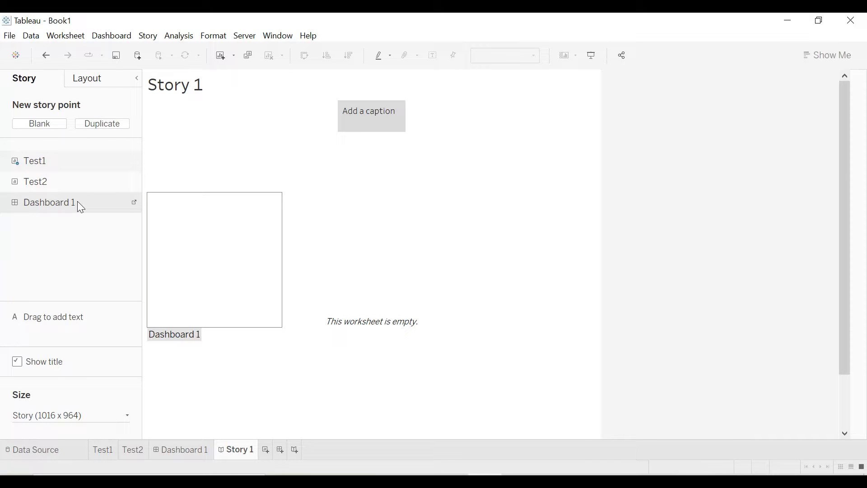
Try Test2 as the content of Story 1's story point, and look at Dashboard 1 and the Test1 worksheet
left_click_drag(55, 181, 175, 186)
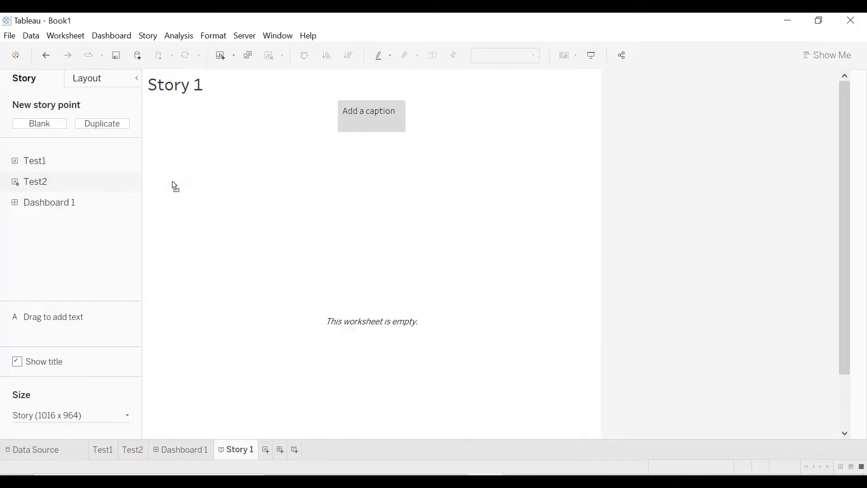
left_click(179, 456)
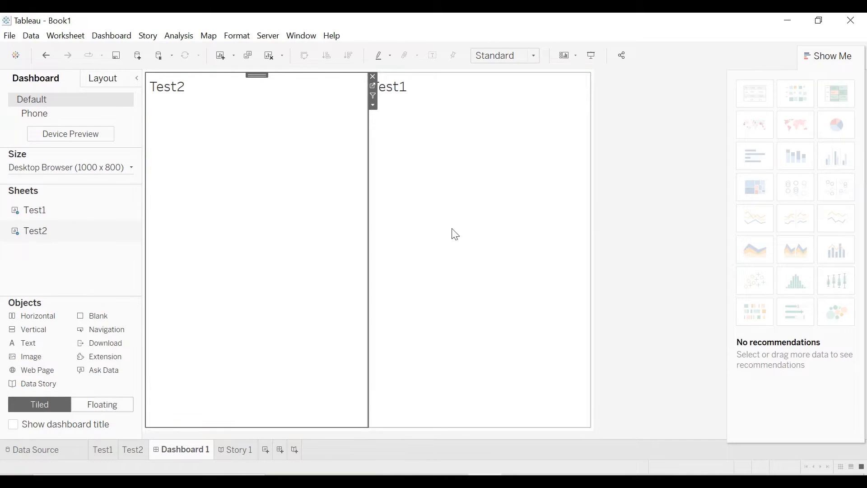
left_click(103, 450)
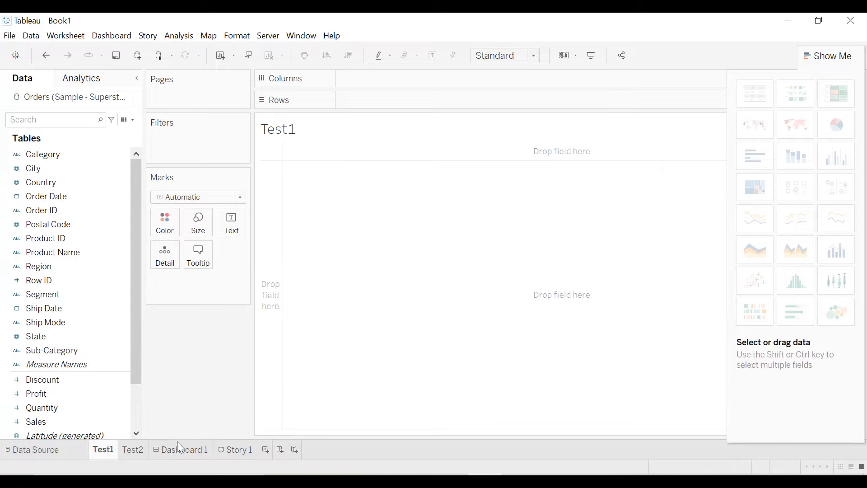
left_click(178, 454)
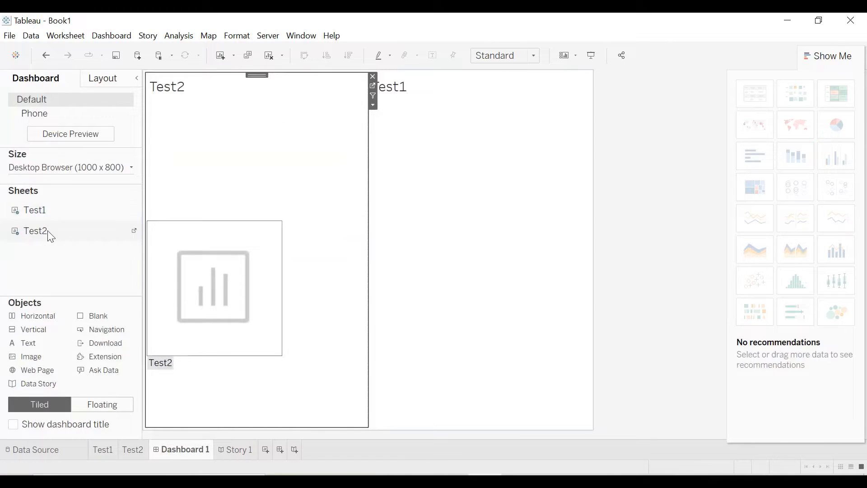
mouse_move(32, 218)
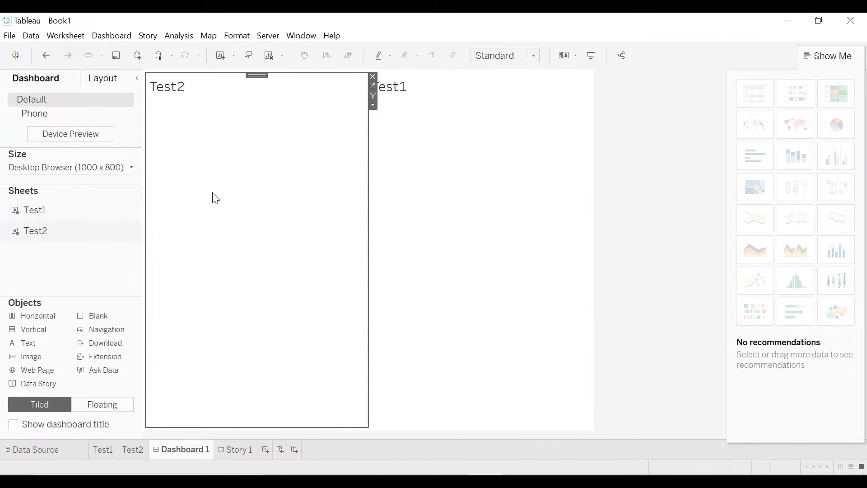
mouse_move(70, 207)
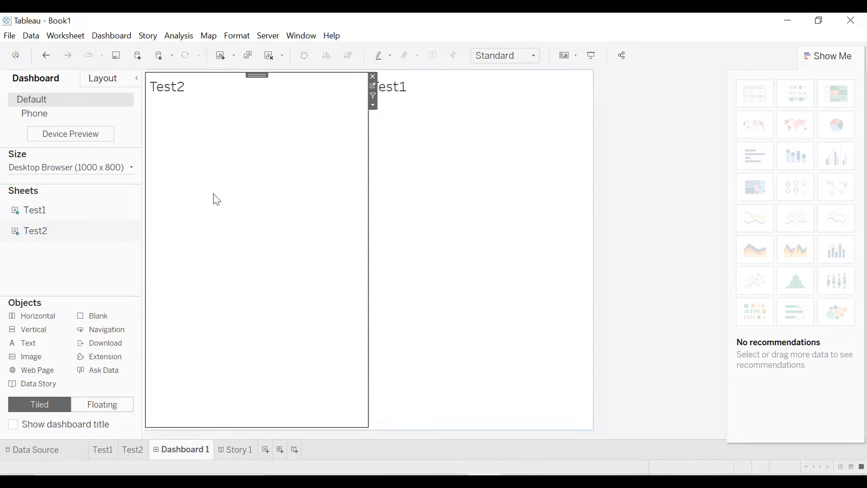
Try Dashboard 1 as the content of Story 1's story point, then replace it with the Test1 sheet
left_click(243, 456)
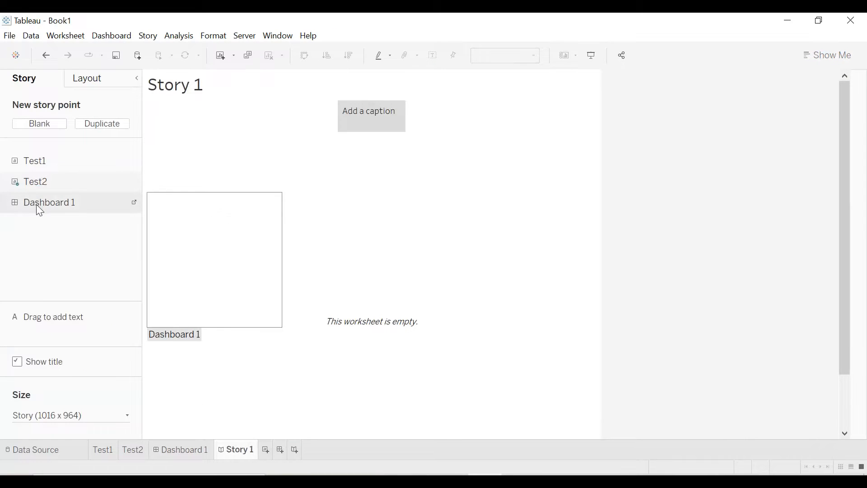
left_click_drag(37, 206, 223, 218)
mouse_move(56, 179)
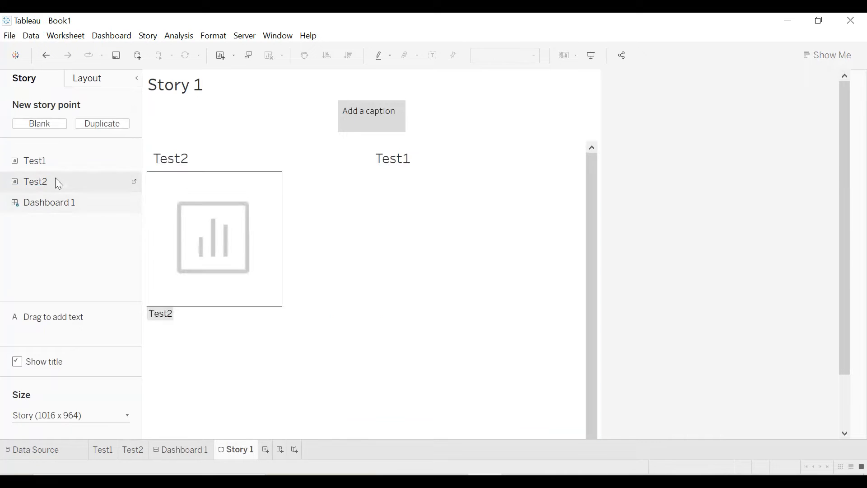
left_click_drag(51, 168, 189, 176)
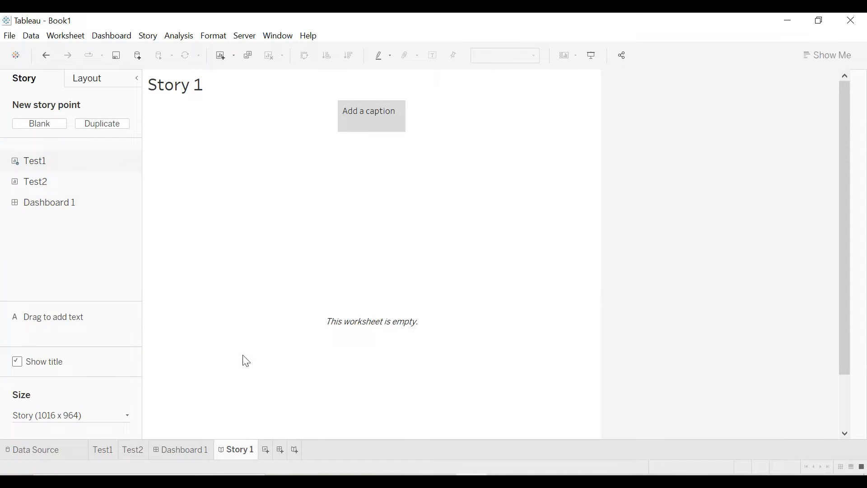
Open the Test1 worksheet and examine the dimension and measure fields of the Orders data source
left_click(103, 454)
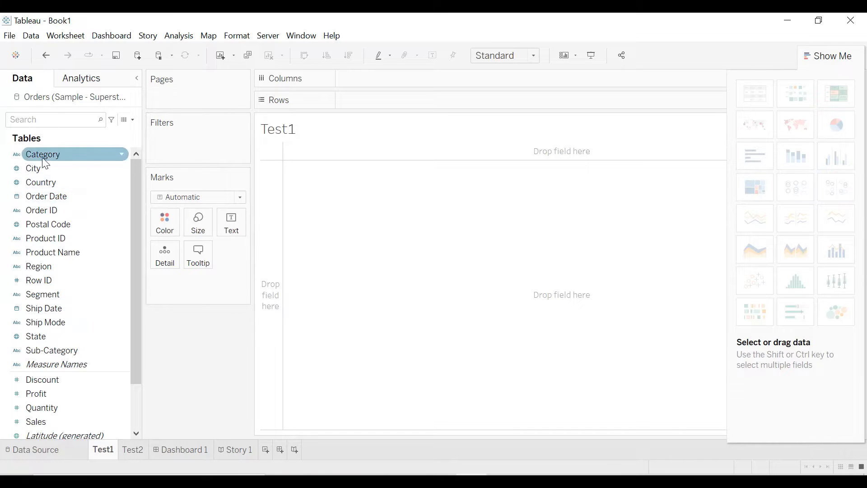
scroll(40, 336, "down", 2)
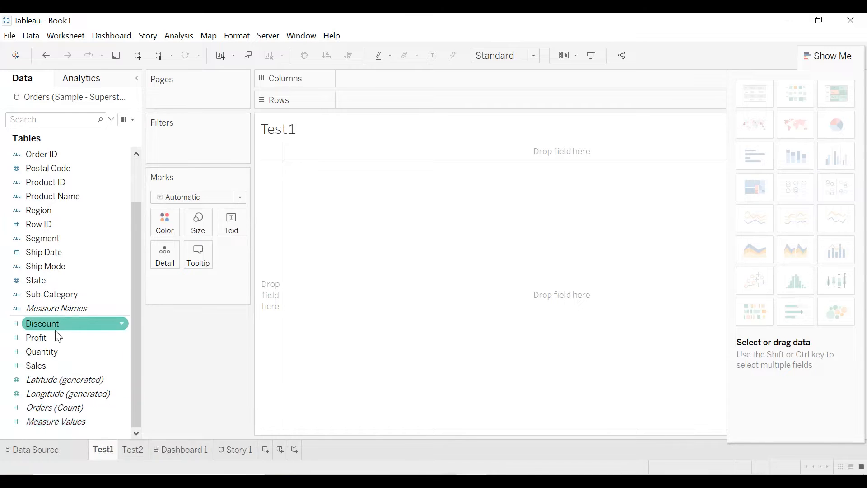
scroll(56, 321, "up", 2)
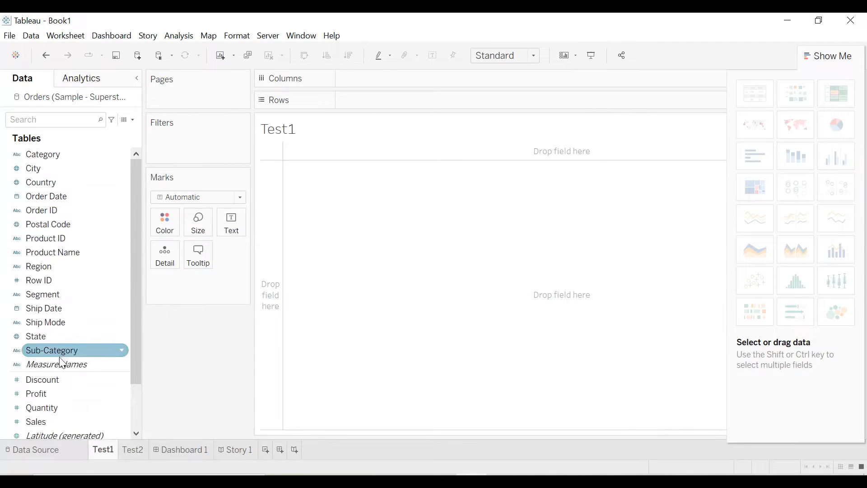
scroll(61, 285, "down", 2)
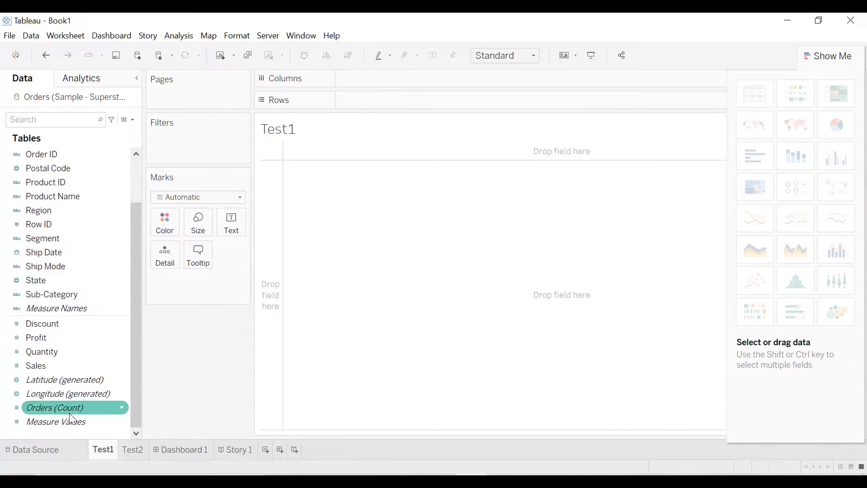
scroll(63, 169, "up", 2)
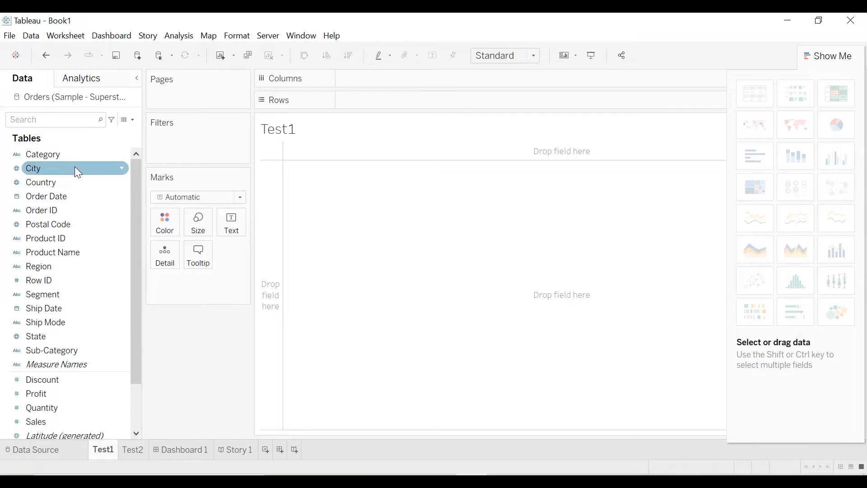
Try converting the Product ID field to a measure and the Sales field to a dimension
right_click(120, 238)
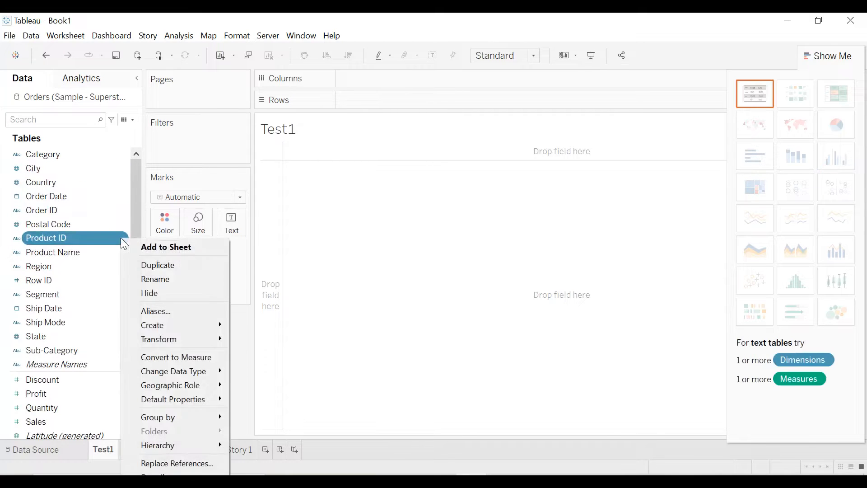
left_click(154, 357)
scroll(88, 316, "down", 2)
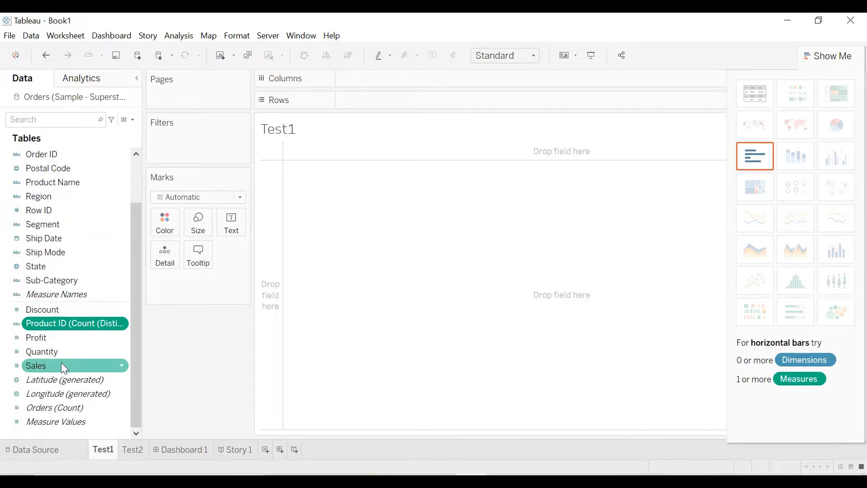
left_click(108, 366)
left_click(121, 366)
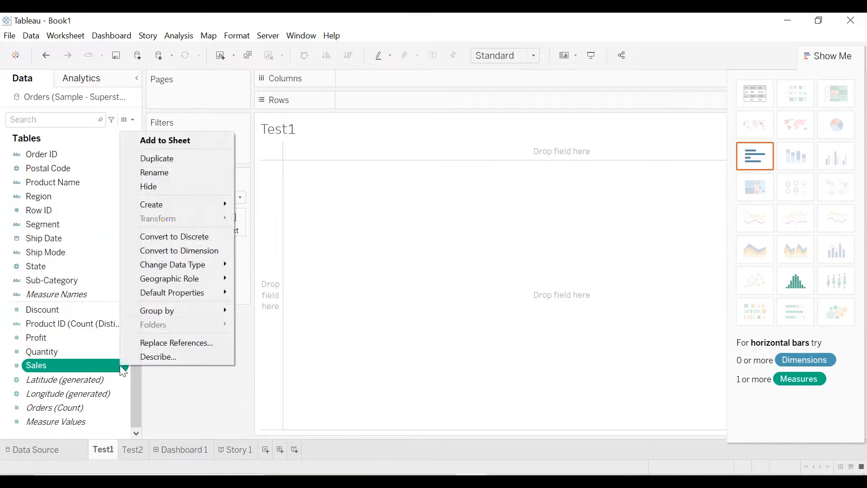
left_click(168, 251)
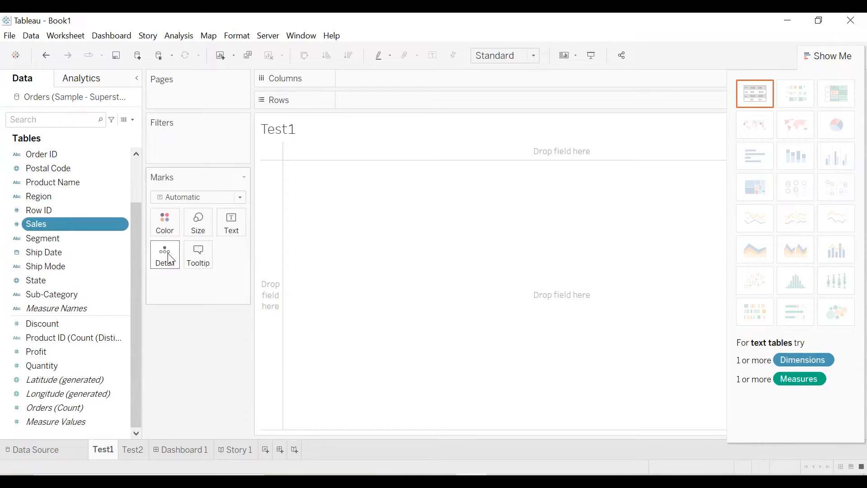
left_click(76, 351)
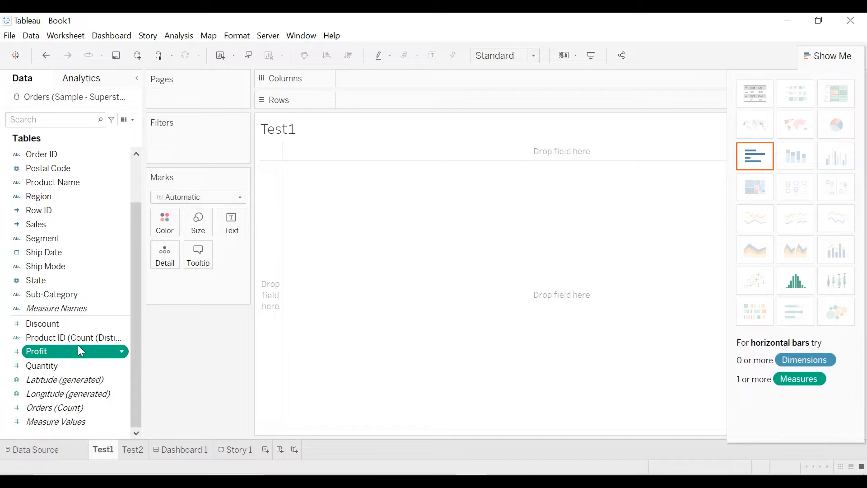
left_click(85, 337)
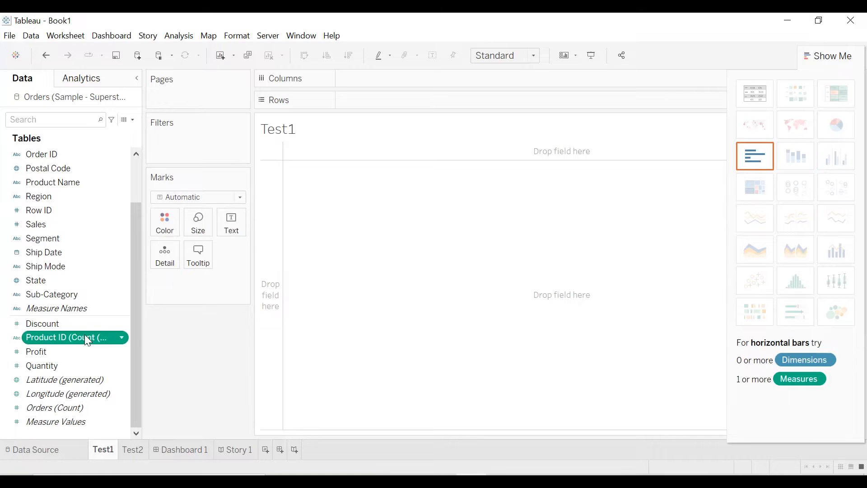
Undo the conversions of the Sales and Product ID fields
key("ctrl+z")
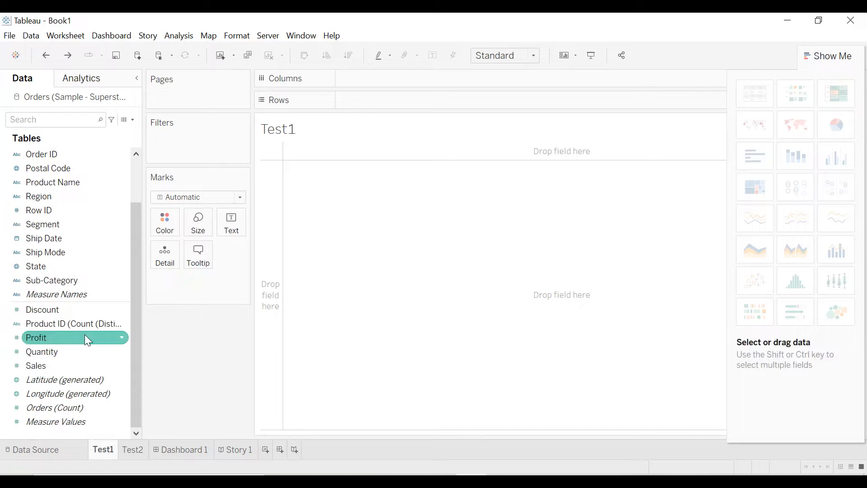
key("ctrl+z")
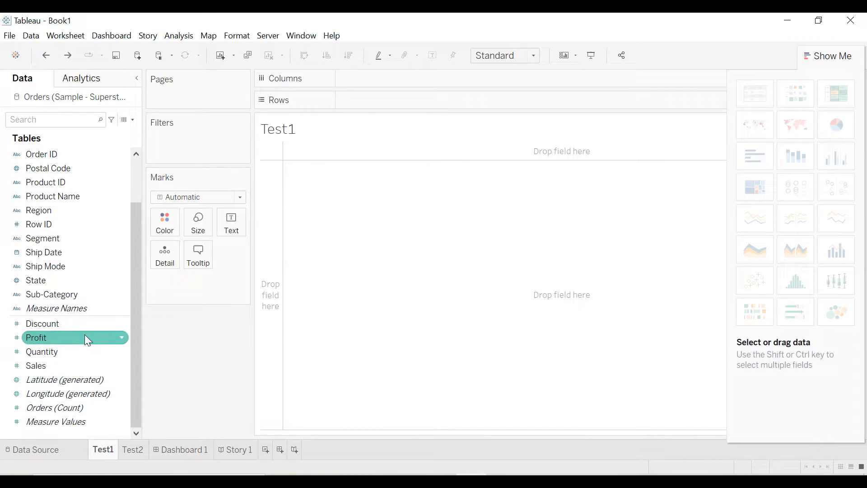
left_click(91, 325)
left_click(90, 308)
left_click(88, 194)
left_click(87, 184)
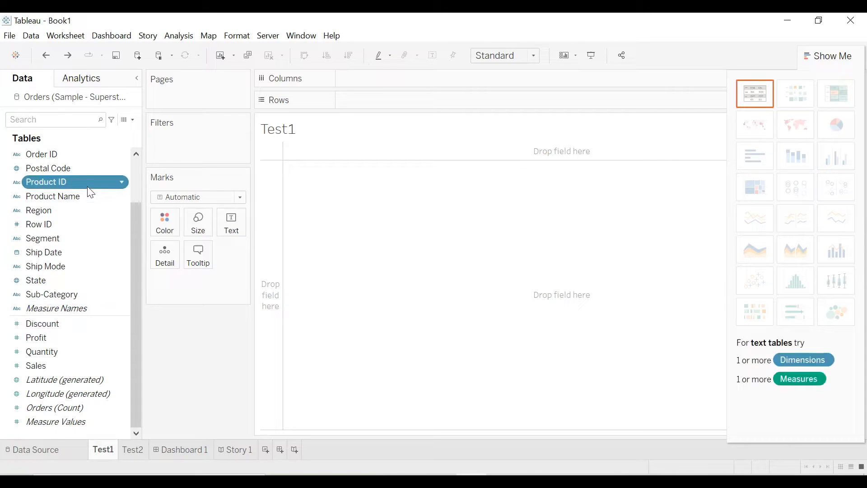
Build a bar chart on Test1 with the sum of Sales as rows and Region as columns
left_click(71, 364, "ctrl")
double_click(69, 366)
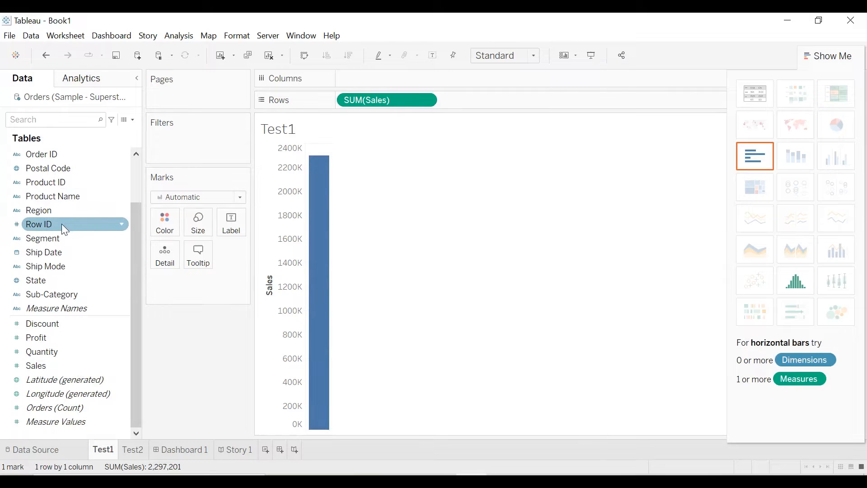
left_click_drag(62, 212, 93, 198)
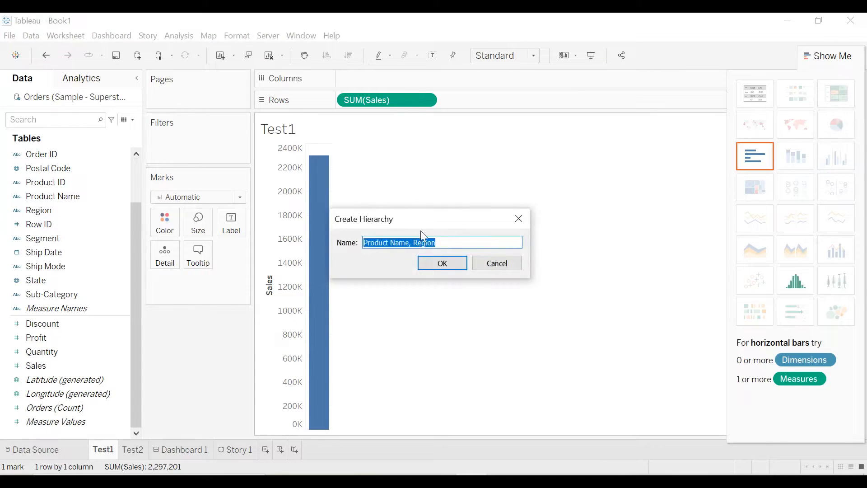
left_click(496, 267)
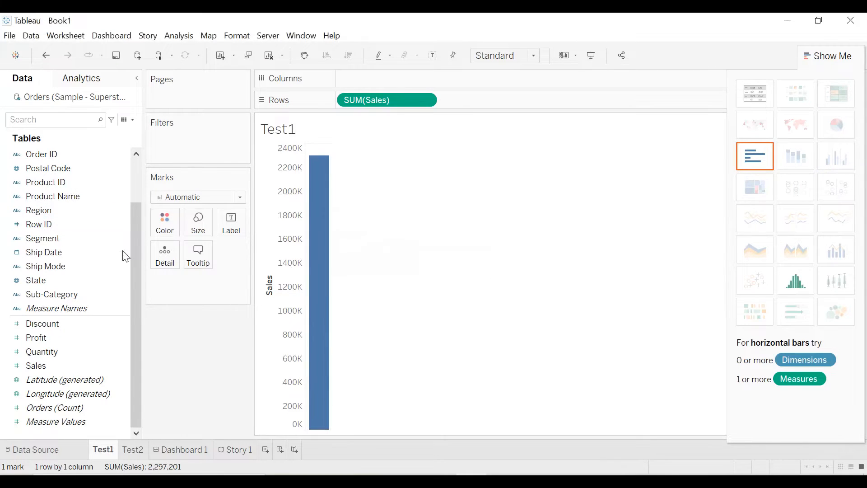
left_click_drag(63, 211, 395, 83)
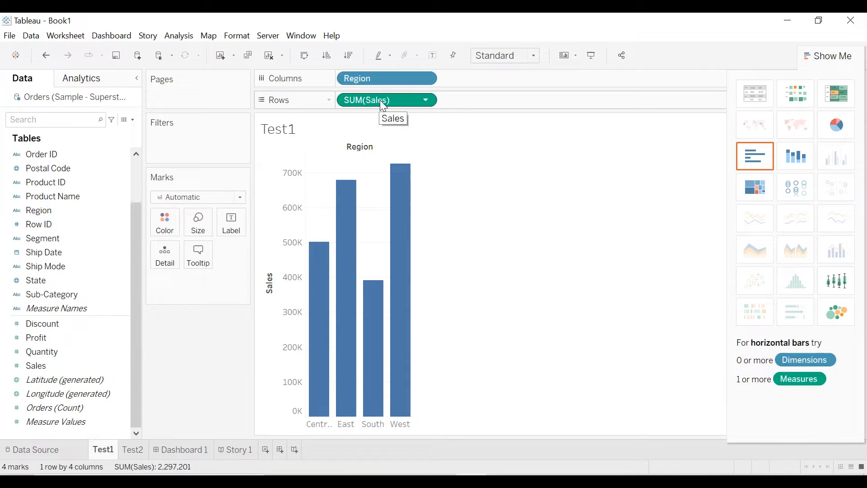
Try the sum of Sales on the rows as discrete, then set it back to continuous
left_click(424, 100)
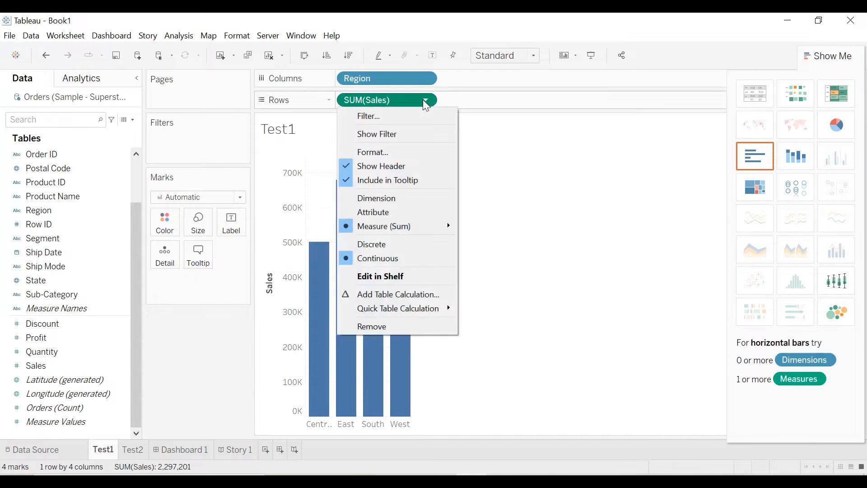
left_click(404, 242)
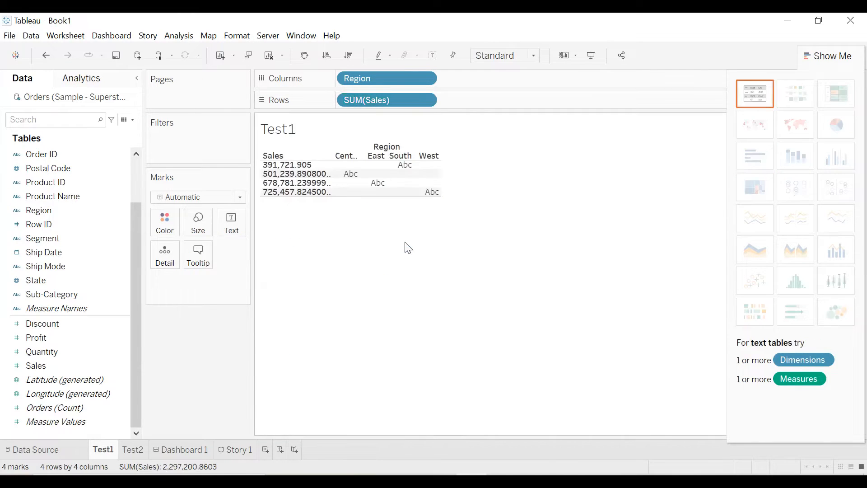
left_click(425, 101)
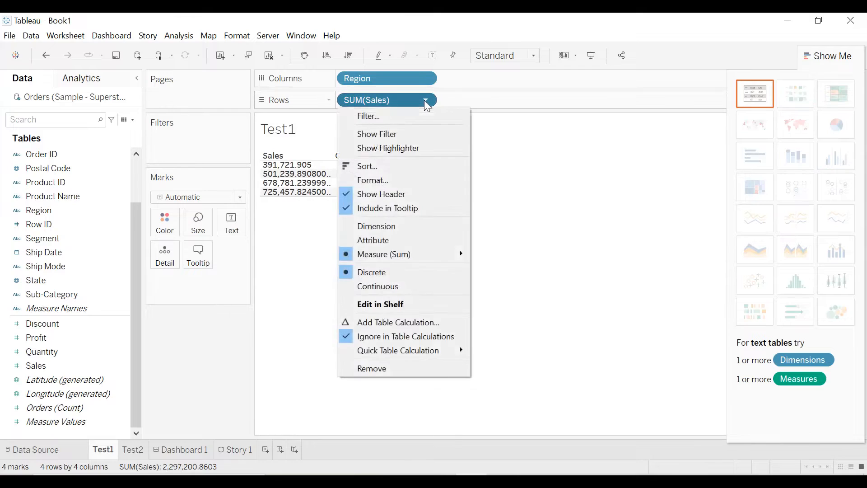
left_click(391, 285)
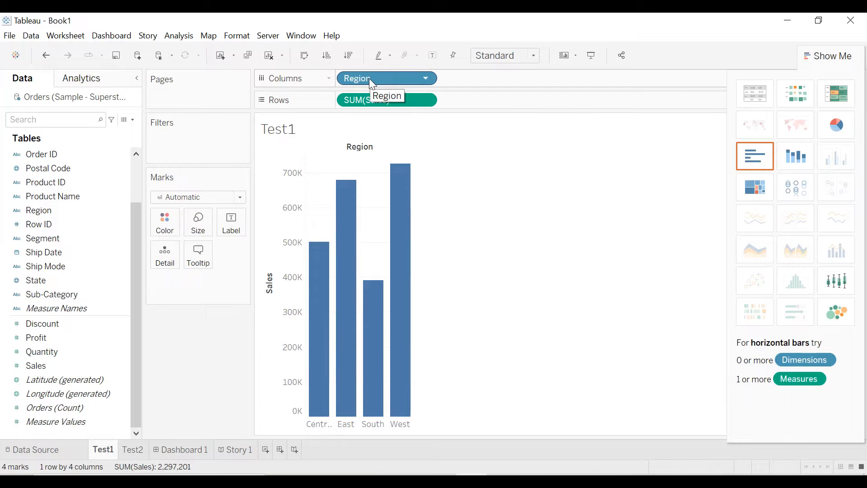
Try the Sales by Region view as a text table and a highlight table, ending with a pie chart
left_click(820, 57)
left_click(821, 59)
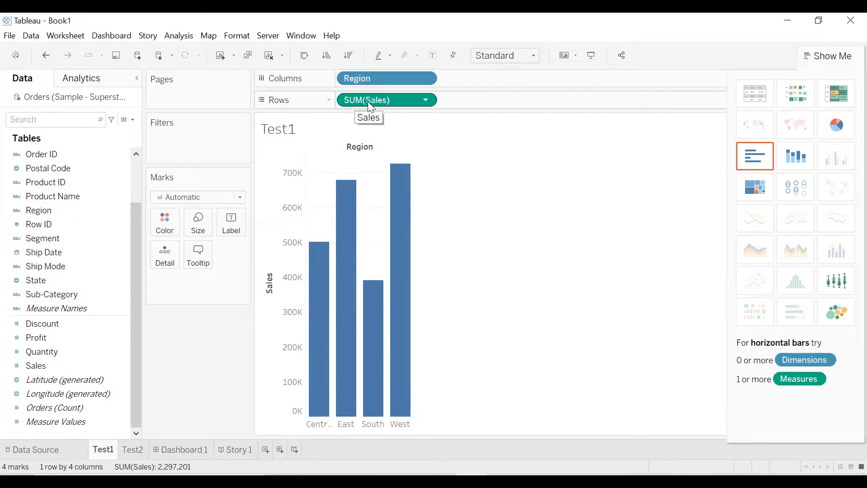
left_click(751, 103)
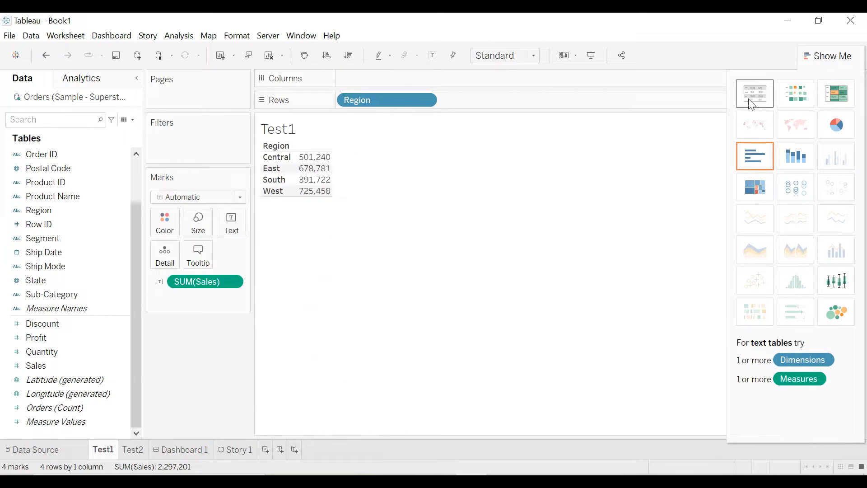
left_click(837, 104)
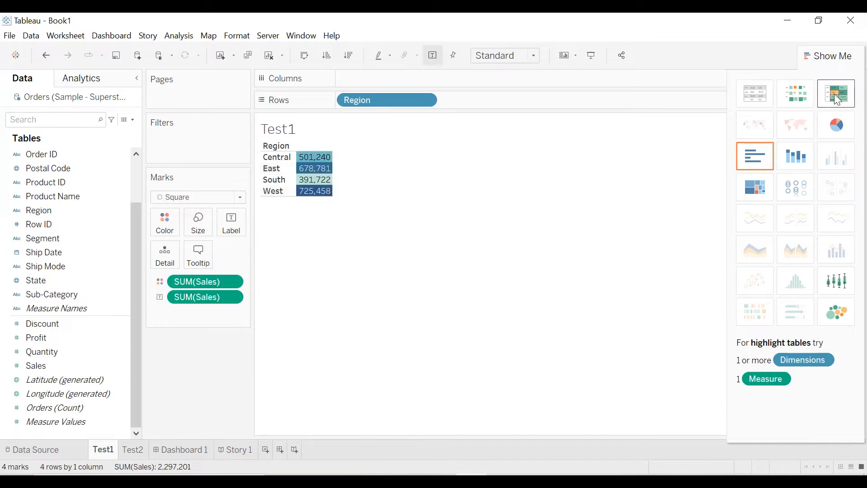
left_click(837, 125)
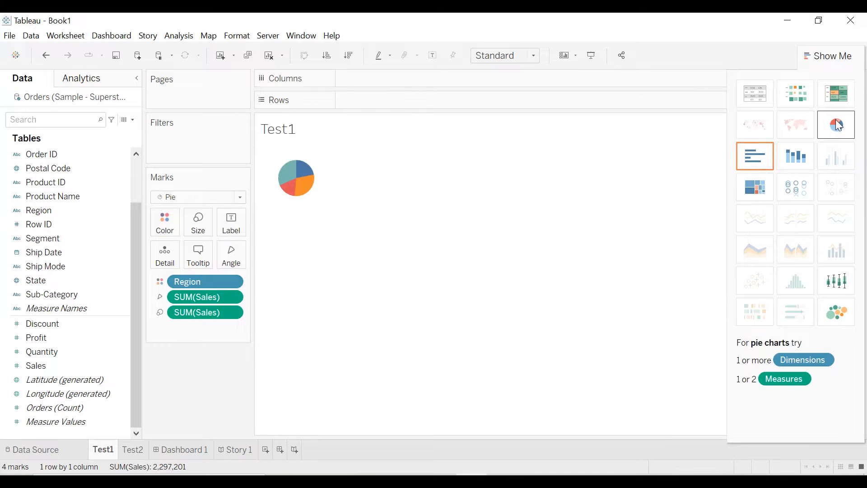
Try the Sales by Region view as a treemap and a box-and-whisker plot, ending with stacked bars
left_click(768, 190)
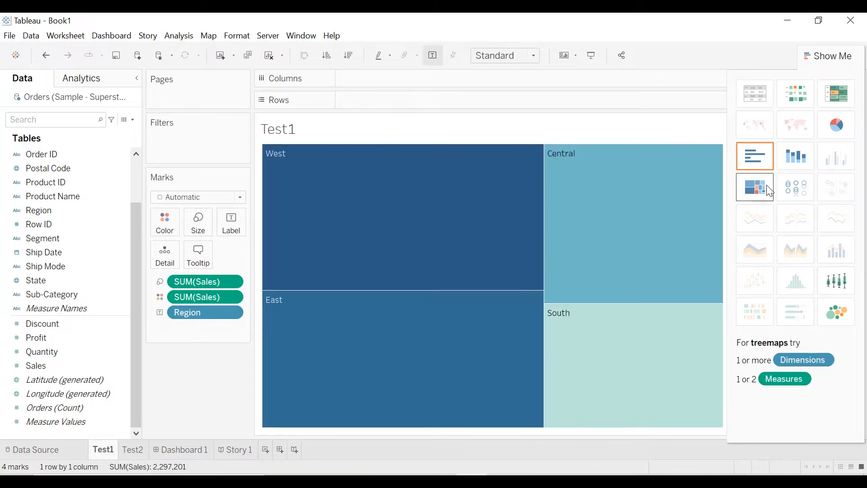
left_click(837, 281)
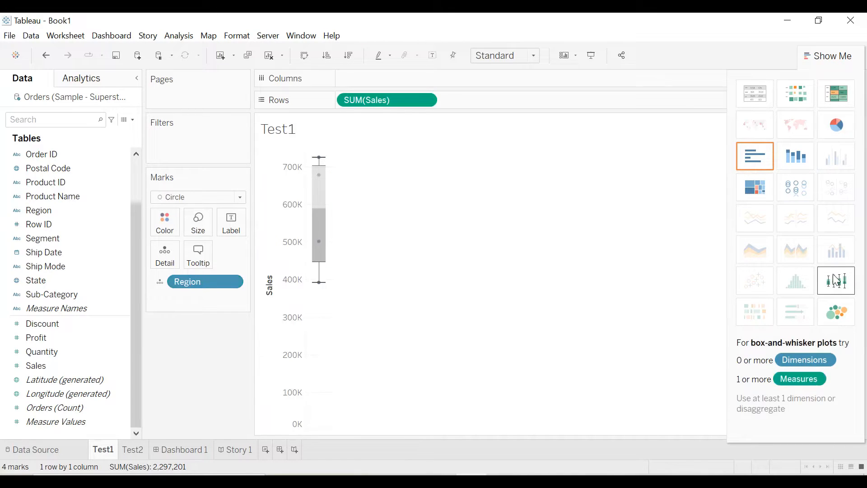
left_click(803, 166)
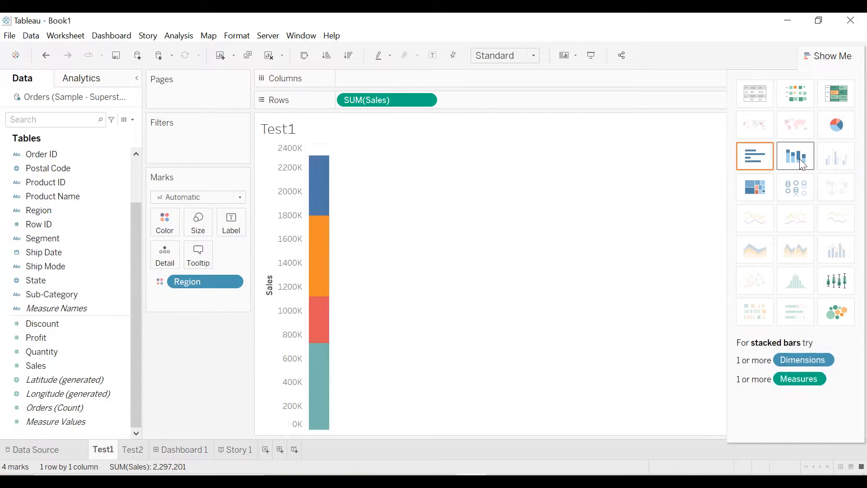
Try the average and median aggregations for Sales on the rows, ending with the count
left_click(429, 100)
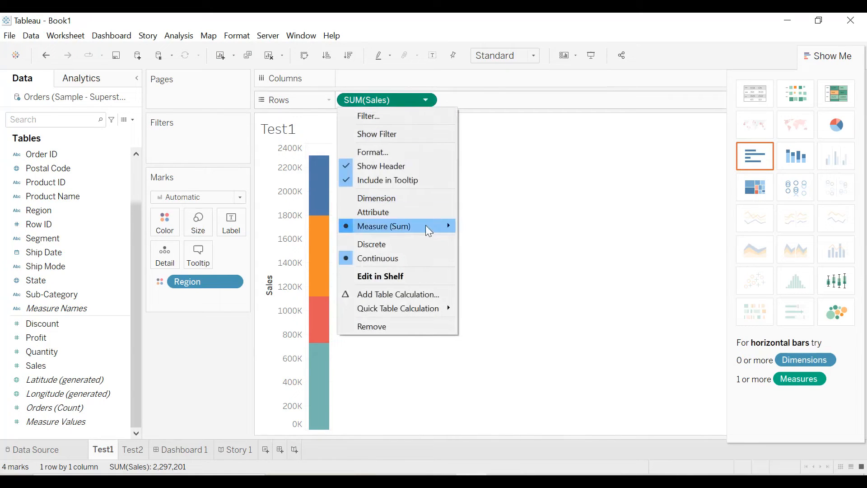
mouse_move(429, 231)
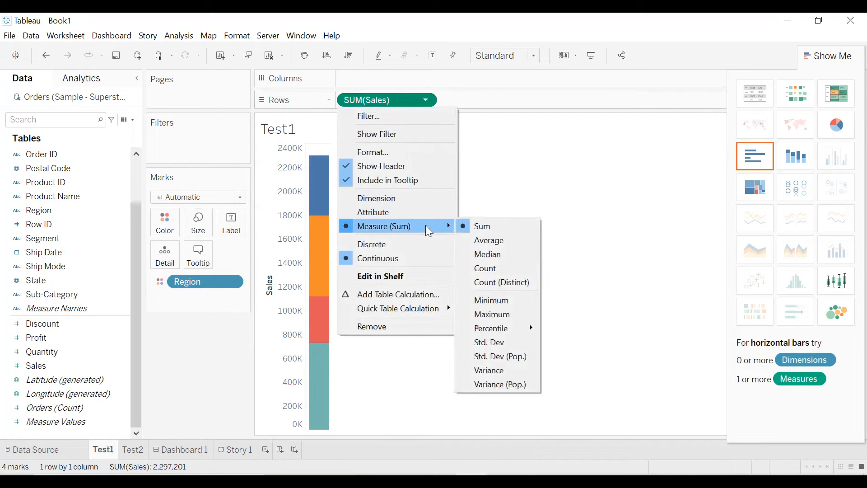
left_click(506, 241)
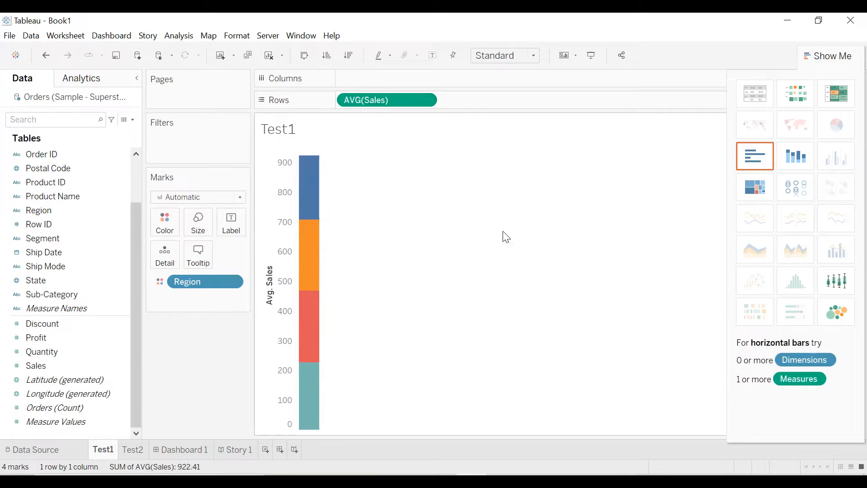
left_click(431, 101)
mouse_move(445, 226)
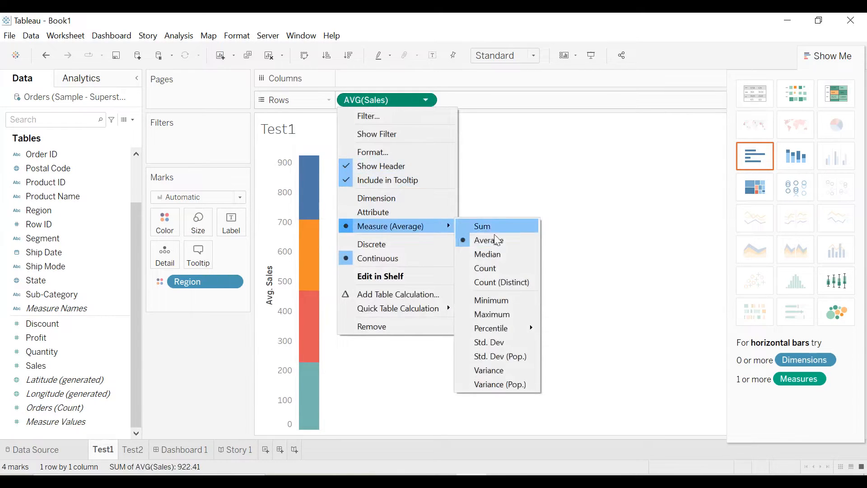
left_click(492, 254)
left_click(425, 100)
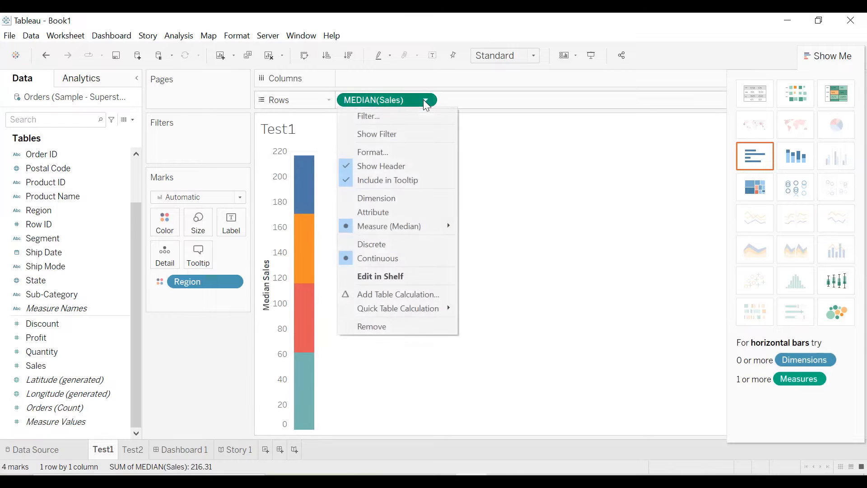
left_click(486, 269)
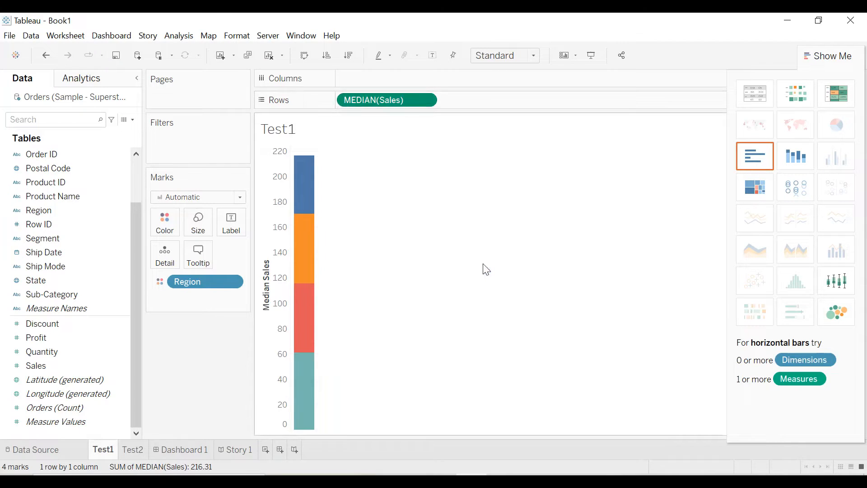
Close the chart type suggestions and remove the Sales and Region fields from the Test1 view
left_click_drag(844, 54, 786, 98)
left_click(794, 98)
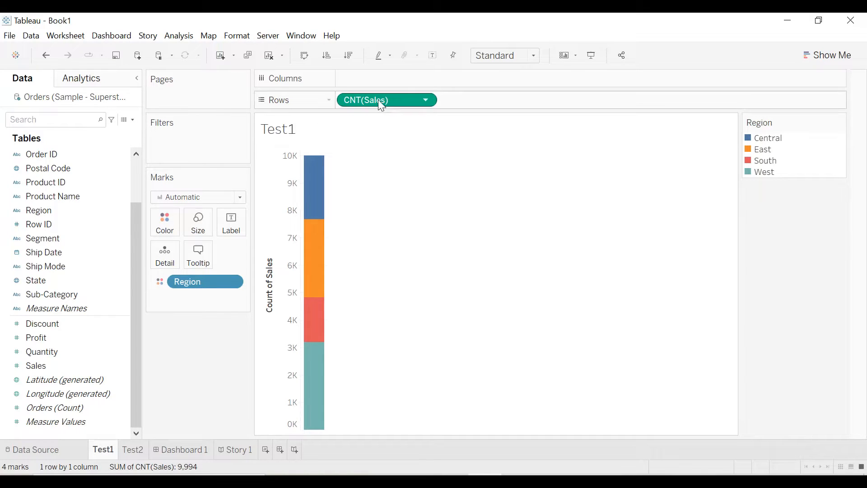
left_click_drag(379, 100, 63, 182)
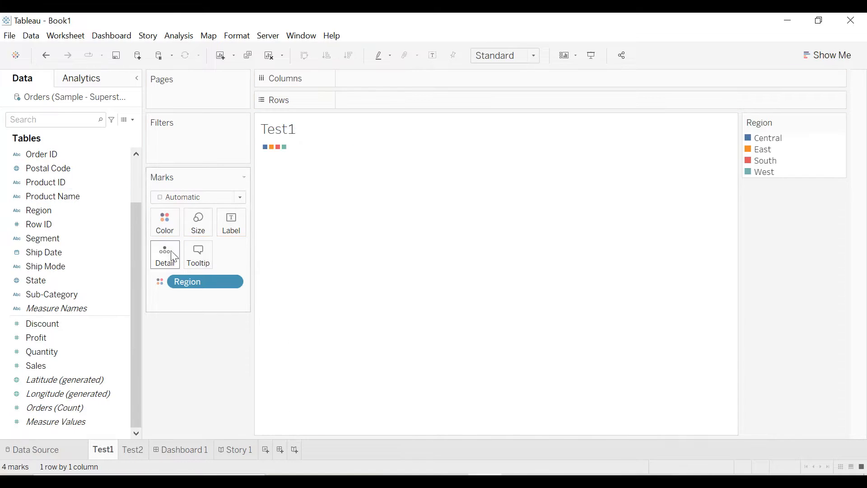
left_click_drag(195, 282, 81, 312)
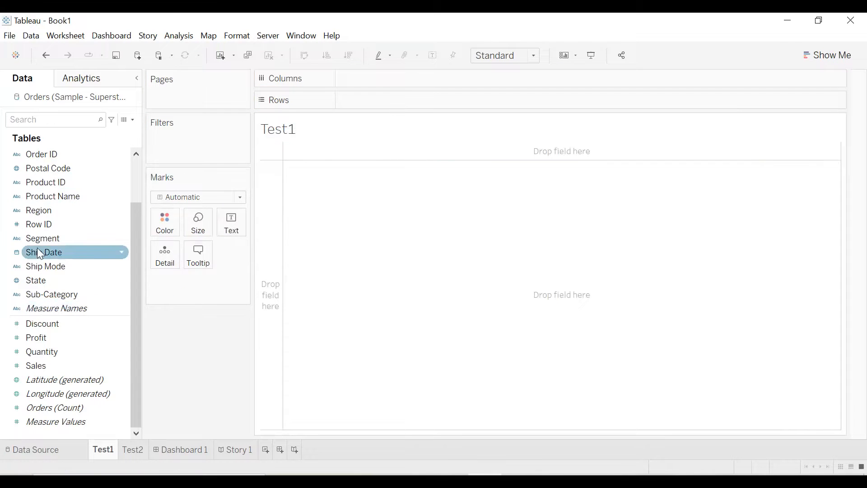
Build a text table on Test1 with City as rows and the sum of Quantity as the text values
scroll(39, 249, "up", 2)
left_click_drag(43, 170, 361, 105)
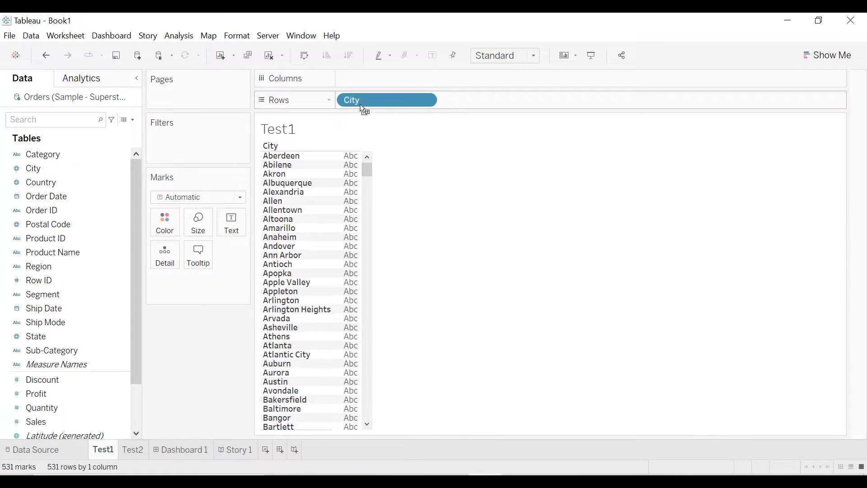
scroll(102, 194, "down", 4)
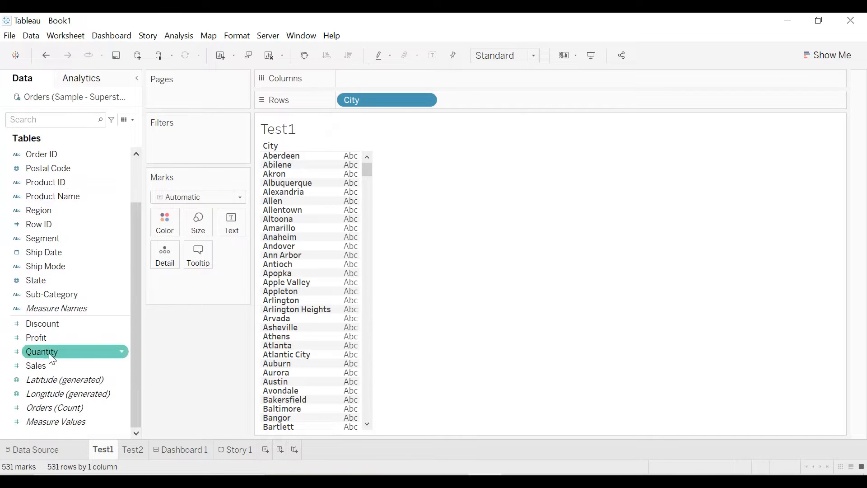
left_click_drag(61, 354, 240, 231)
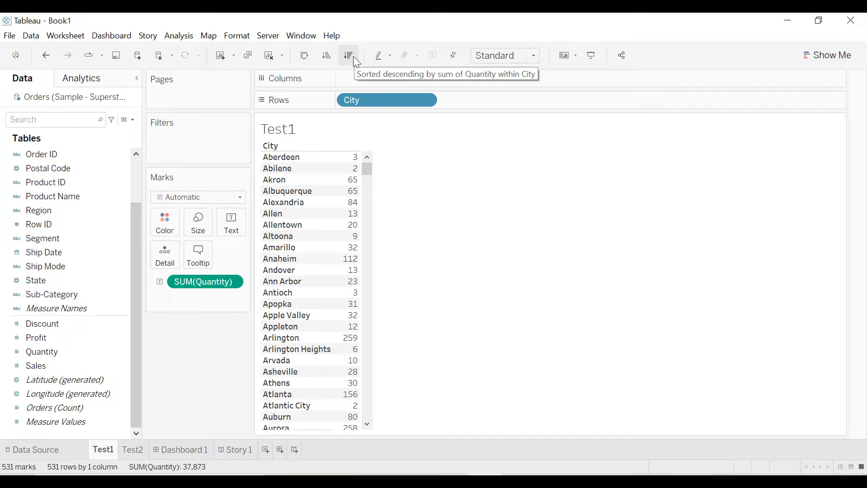
Sort the cities by sum of Quantity, trying descending and ascending order and ending with descending
left_click(353, 56)
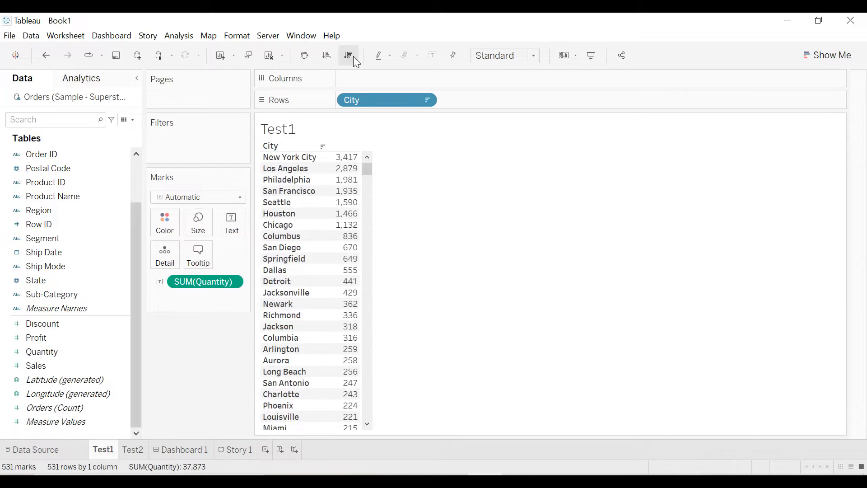
left_click(330, 58)
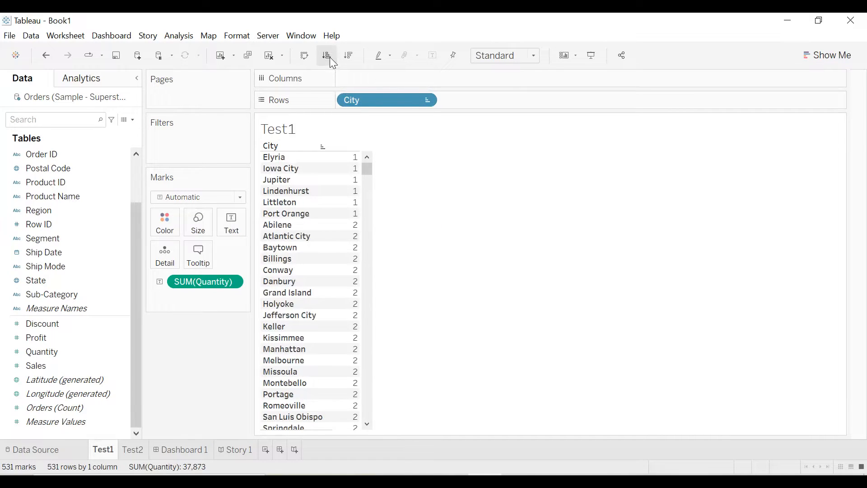
left_click(347, 56)
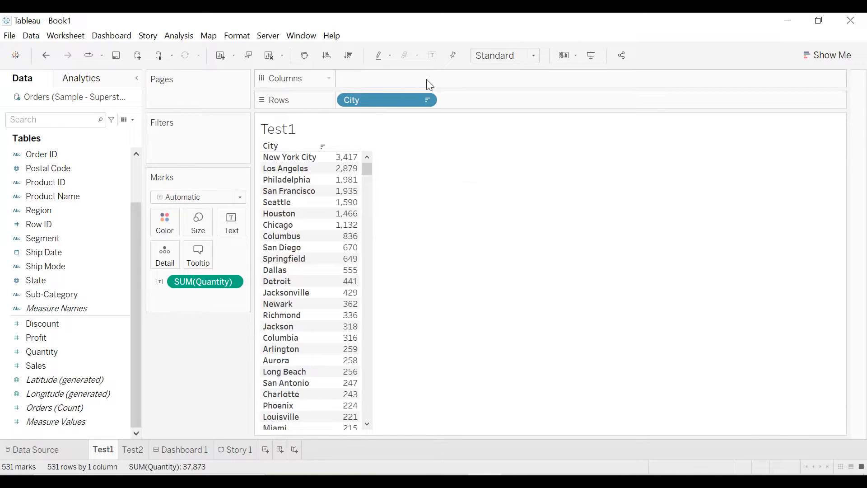
Try the Fit Width, Fit Height and Entire View sizings on the city table, then restore the Standard view
left_click(510, 57)
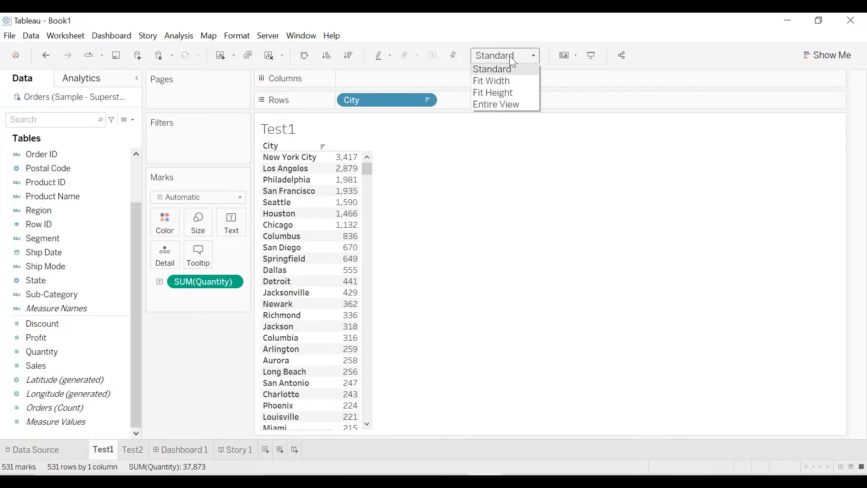
left_click(506, 83)
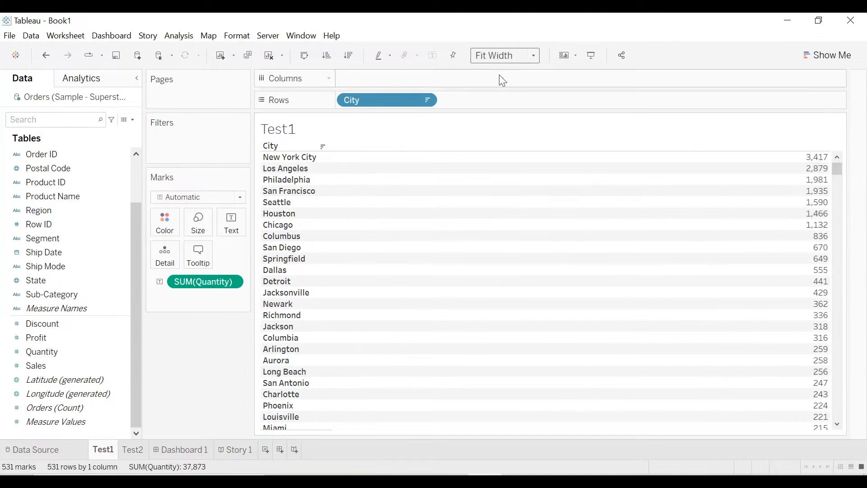
left_click(500, 56)
left_click(505, 93)
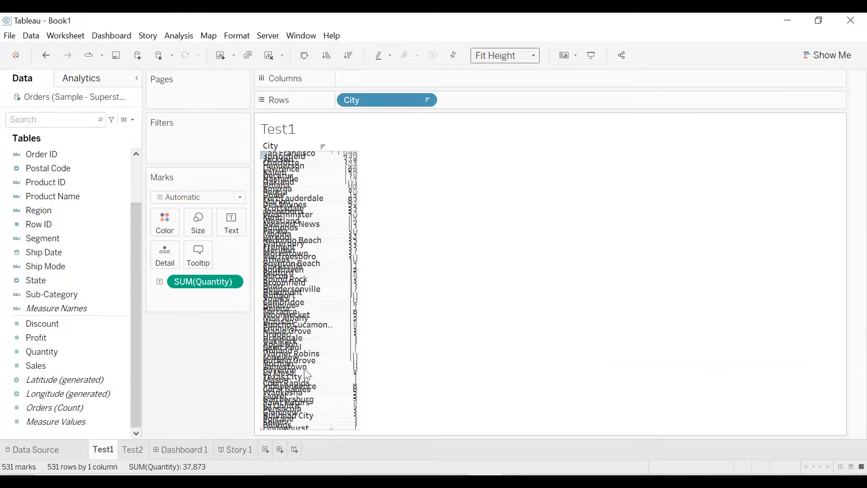
left_click(501, 58)
left_click(504, 104)
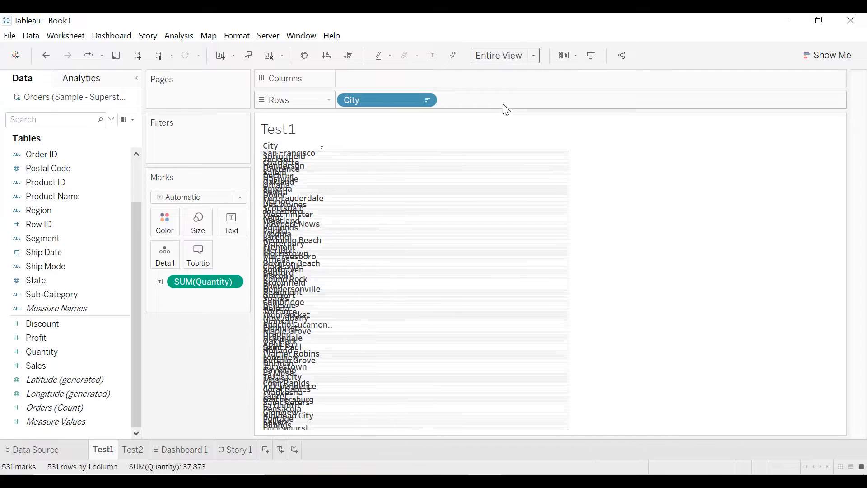
left_click(499, 58)
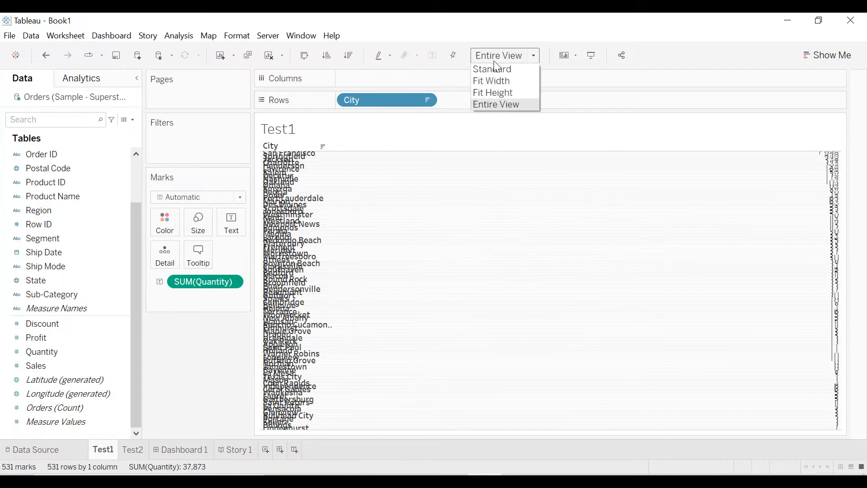
left_click(499, 77)
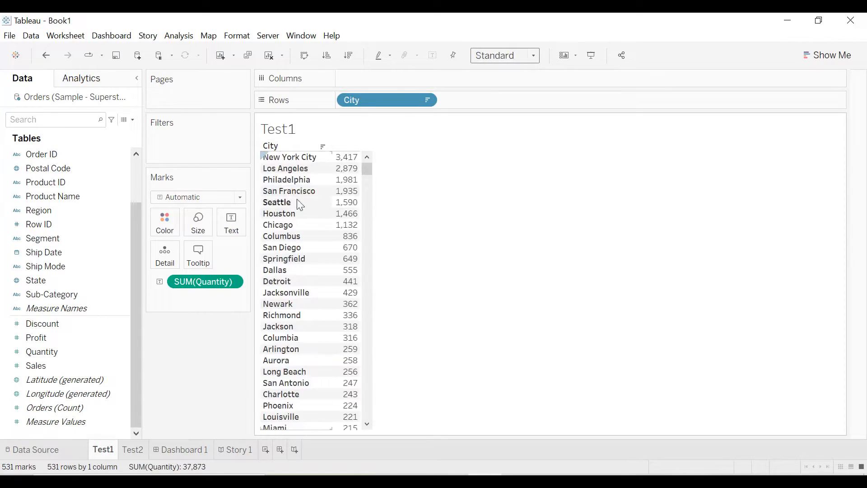
Try Quantity aggregated as Count and Count (Distinct) in the city table, then set it back to Sum
mouse_move(349, 169)
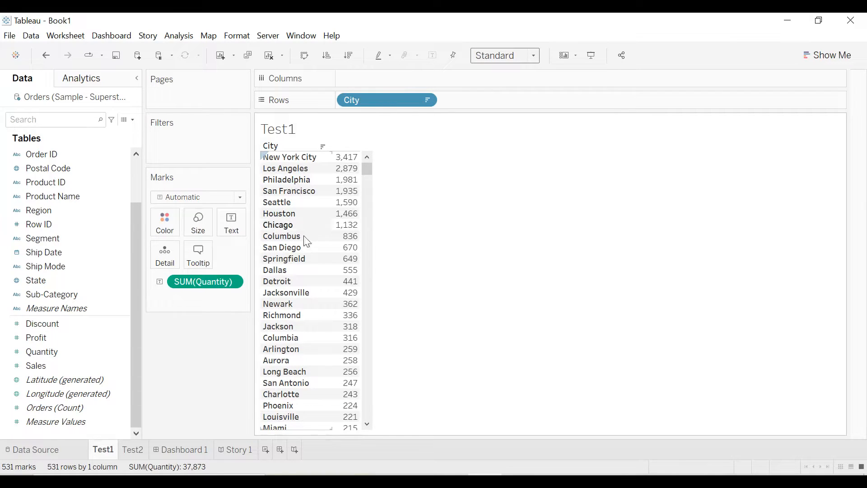
left_click(231, 284)
mouse_move(238, 396)
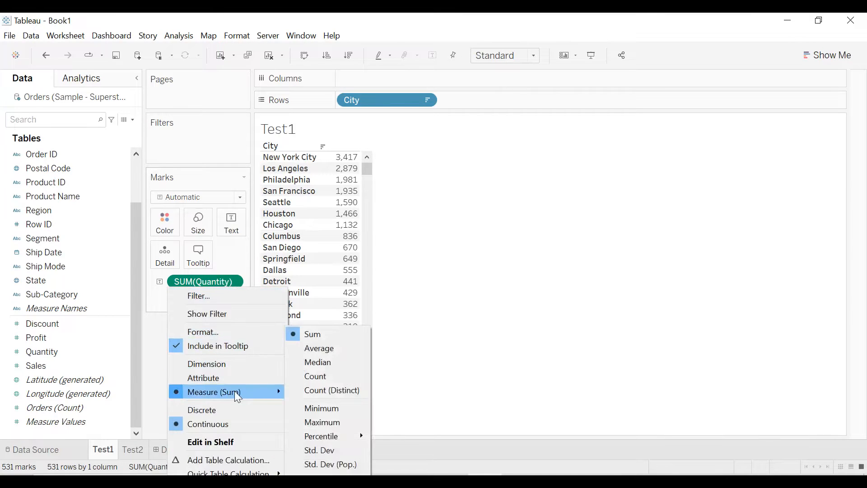
left_click(311, 381)
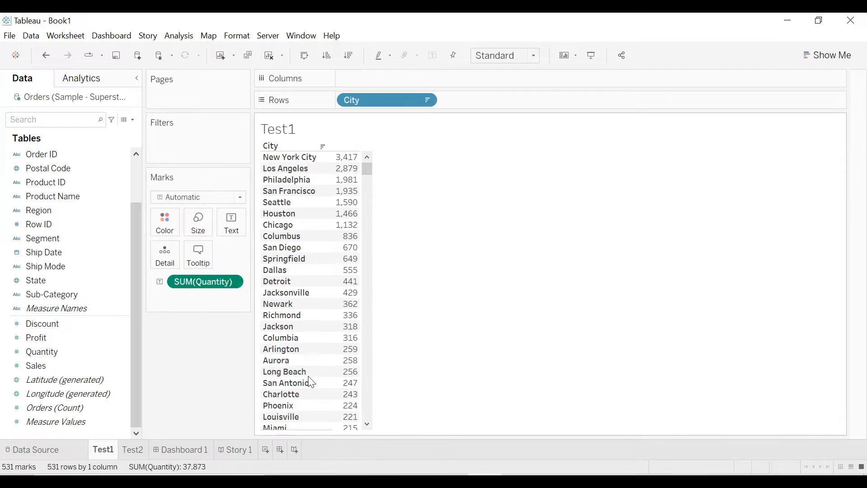
left_click(238, 286)
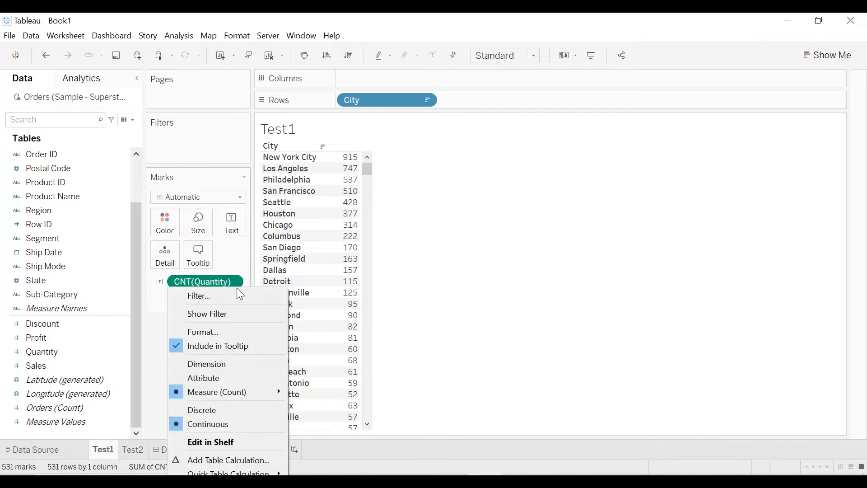
mouse_move(243, 388)
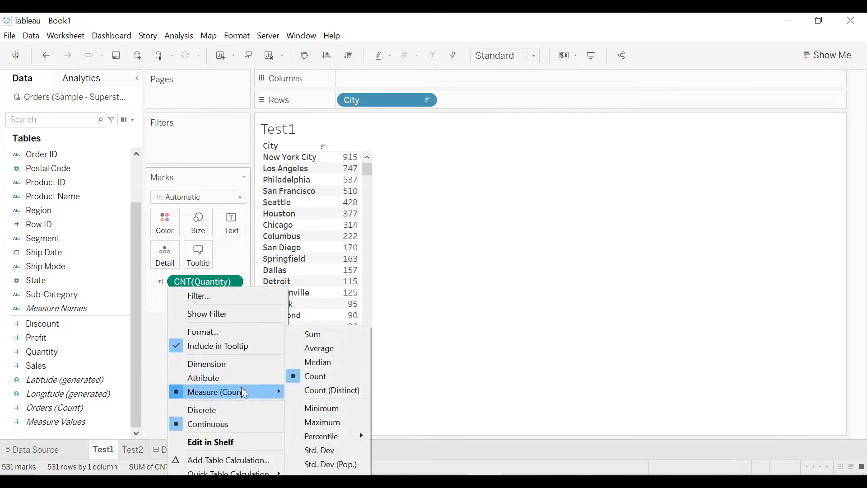
left_click(311, 390)
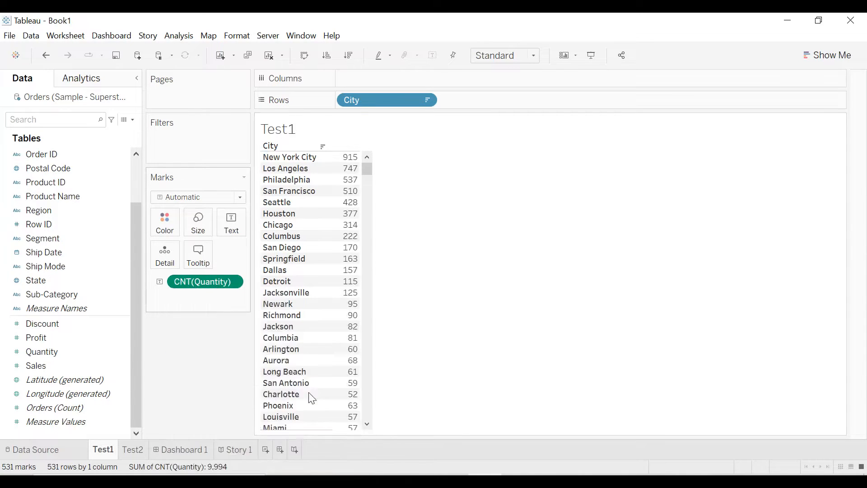
left_click(238, 285)
mouse_move(234, 395)
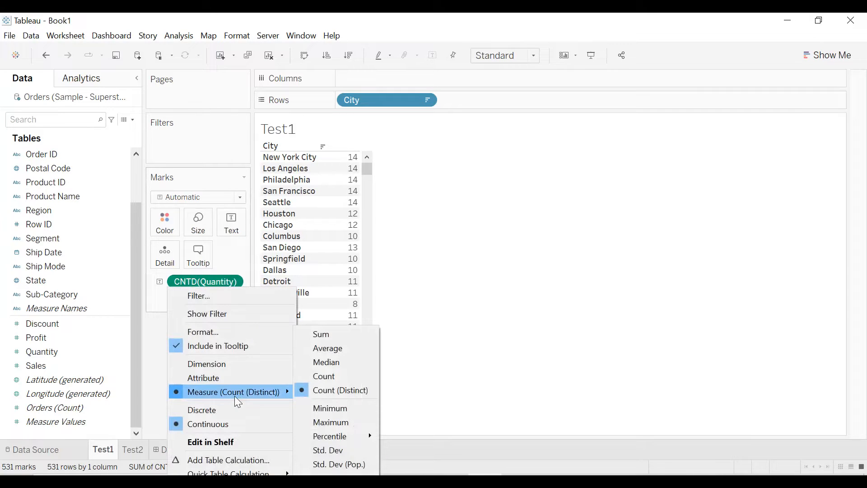
left_click(326, 336)
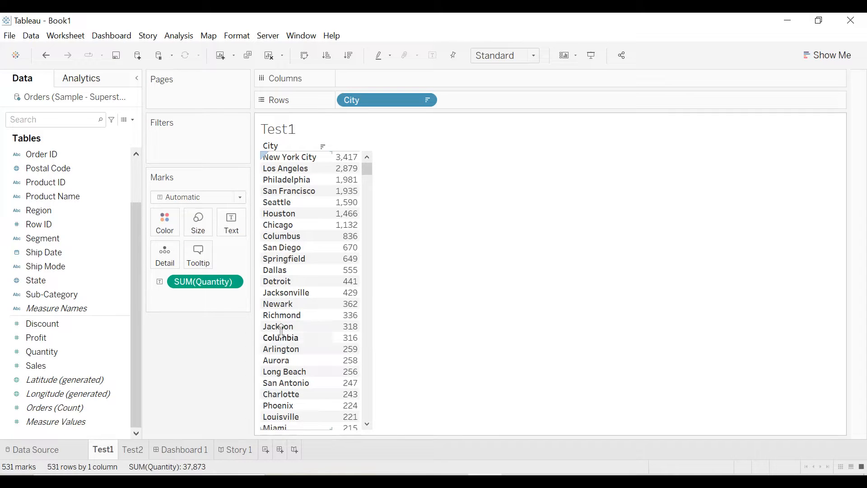
Add a Region filter to Test1 that keeps only the Central and East regions
scroll(76, 300, "up", 1)
scroll(73, 297, "up", 1)
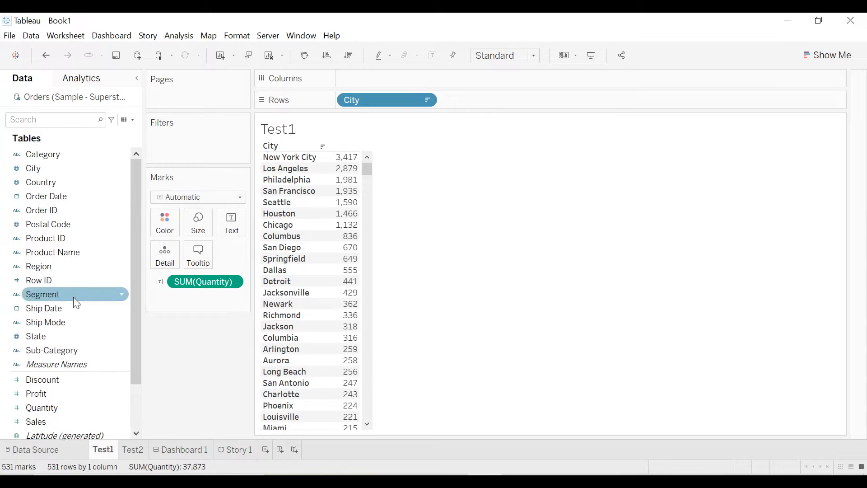
mouse_move(51, 274)
left_mouse_down()
mouse_move(156, 161)
mouse_move(177, 142)
mouse_move(181, 149)
left_mouse_up()
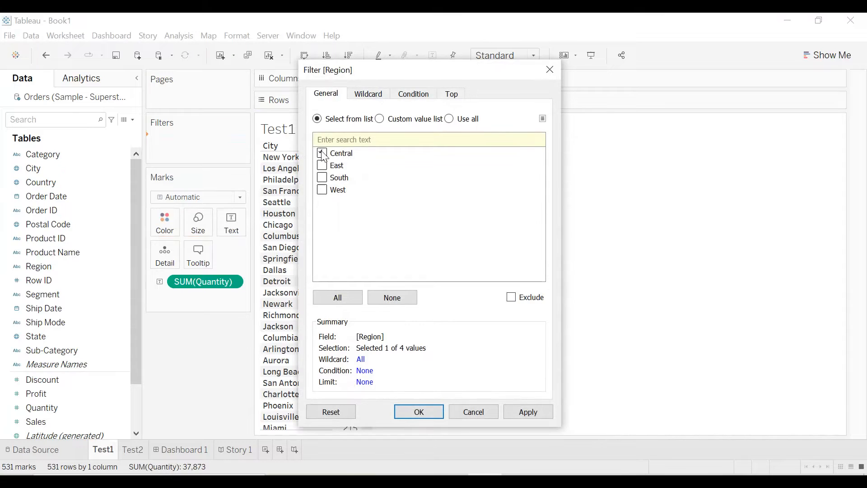
left_click(328, 166)
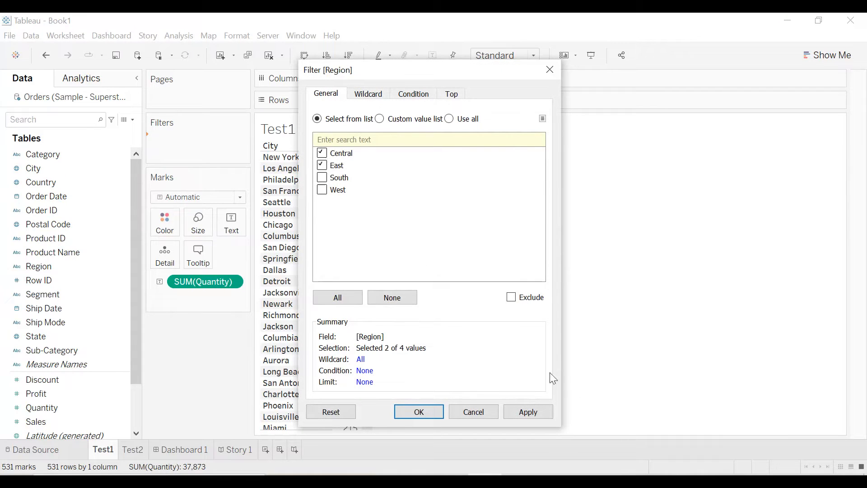
left_click(524, 412)
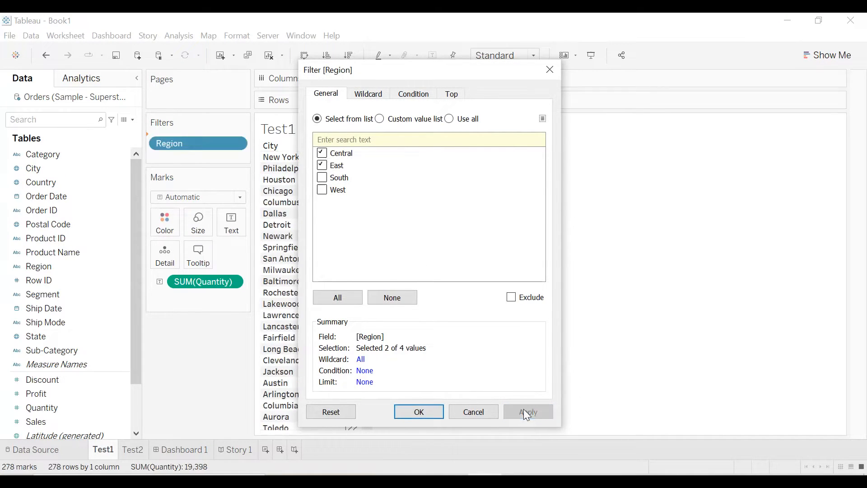
left_click(421, 410)
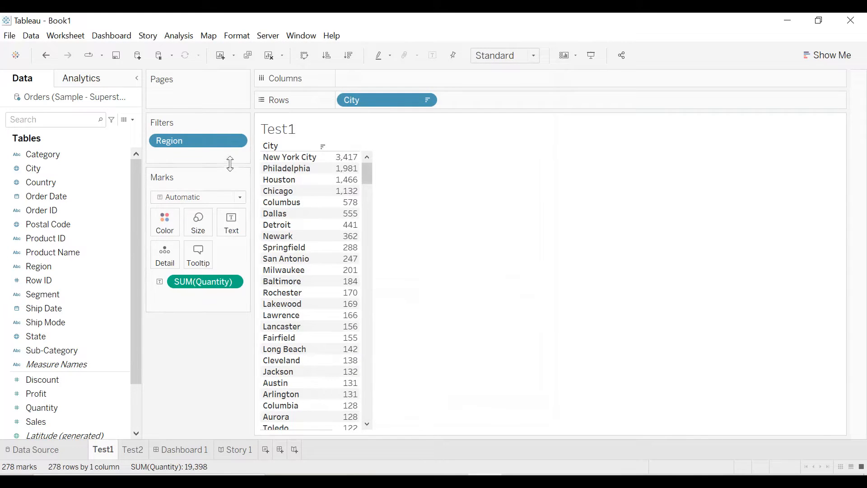
Show the interactive Region filter control on the sheet and select all regions in it
left_click(237, 141)
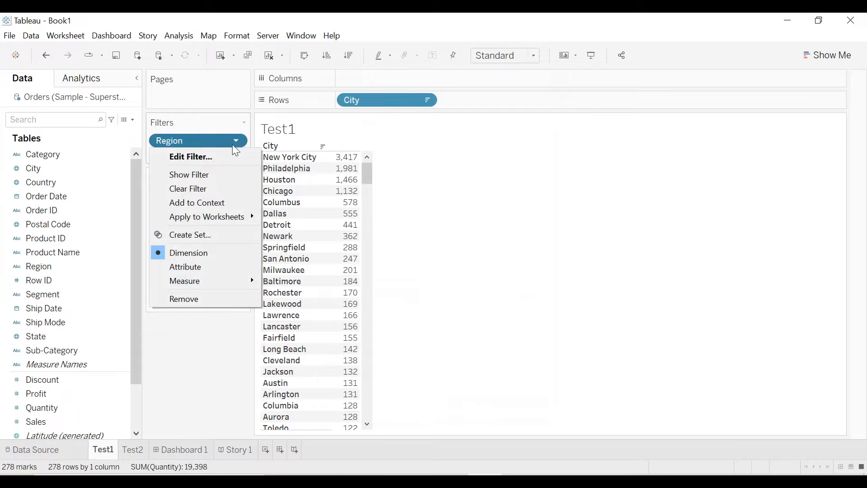
left_click(206, 179)
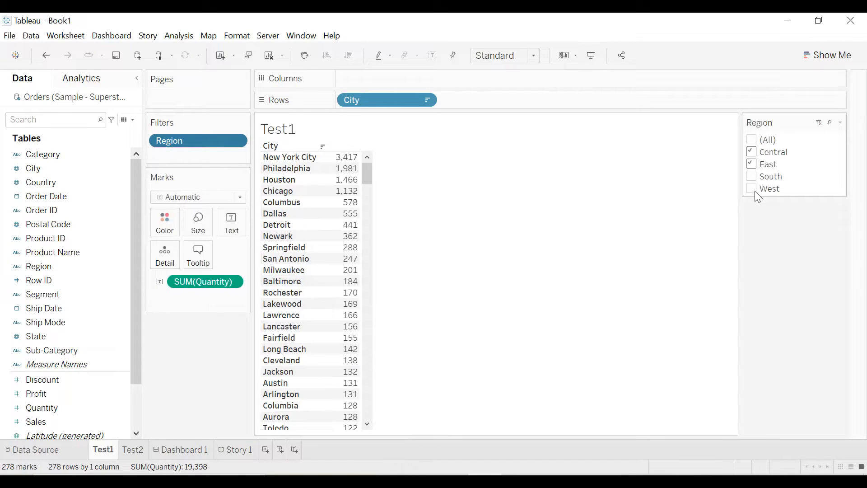
left_click(752, 140)
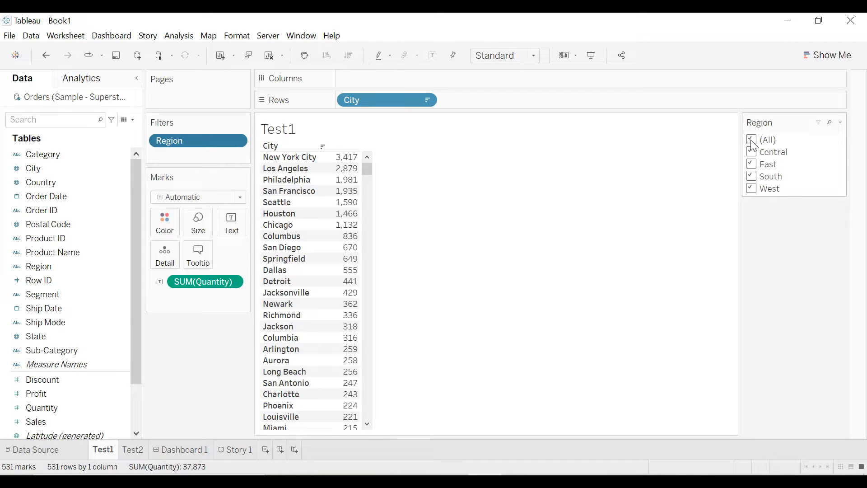
Customize the Region filter control to hide its "All" value option
left_click(840, 123)
mouse_move(803, 198)
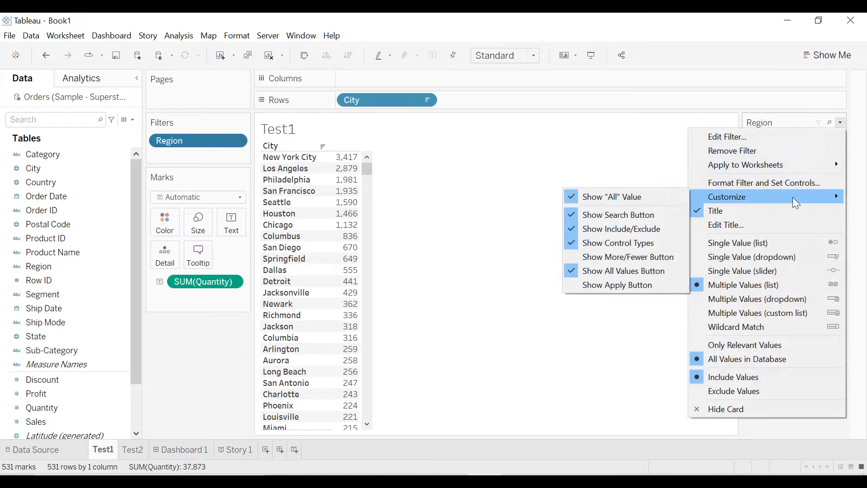
left_click(666, 206)
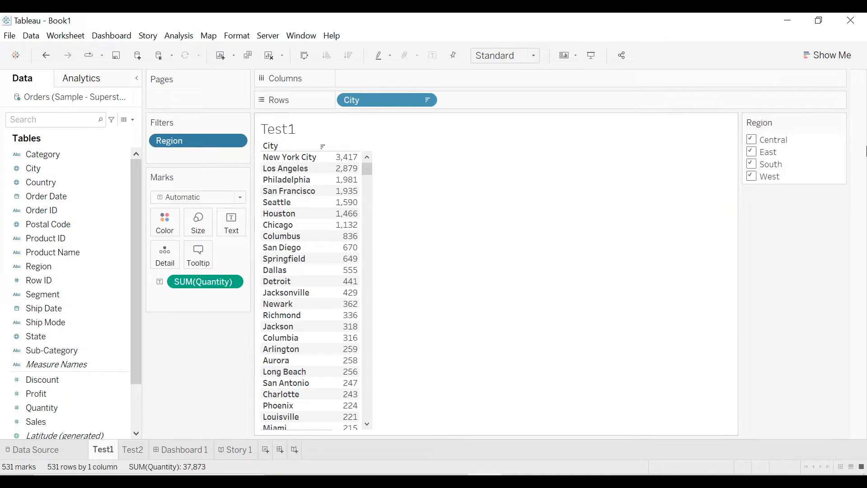
Try the Region filter as a single-value slider, then as a single-value dropdown choosing Central and then South
left_click(841, 123)
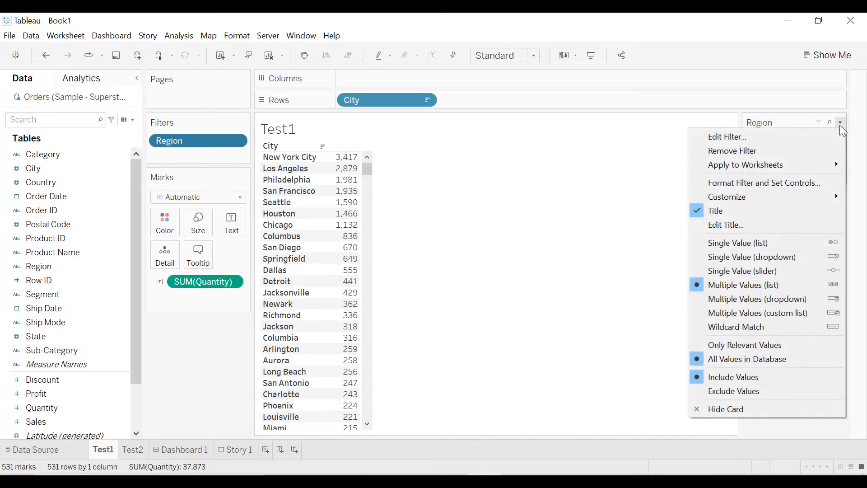
left_click(743, 274)
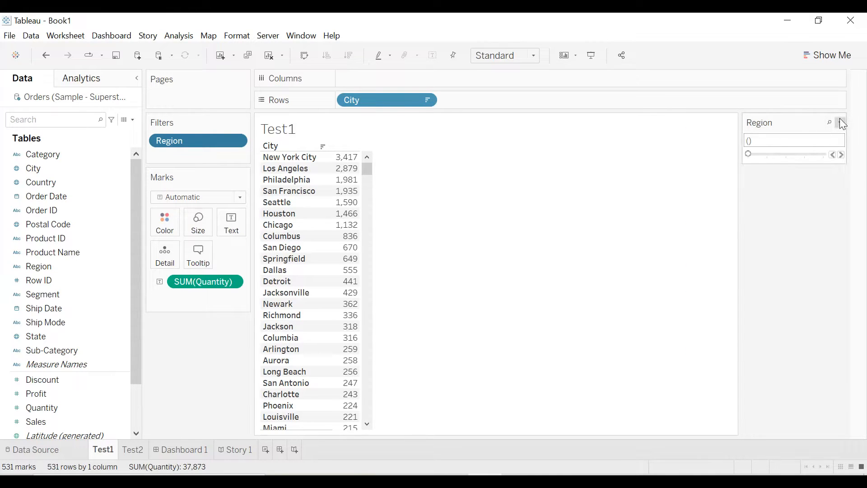
left_click(841, 123)
left_click(752, 255)
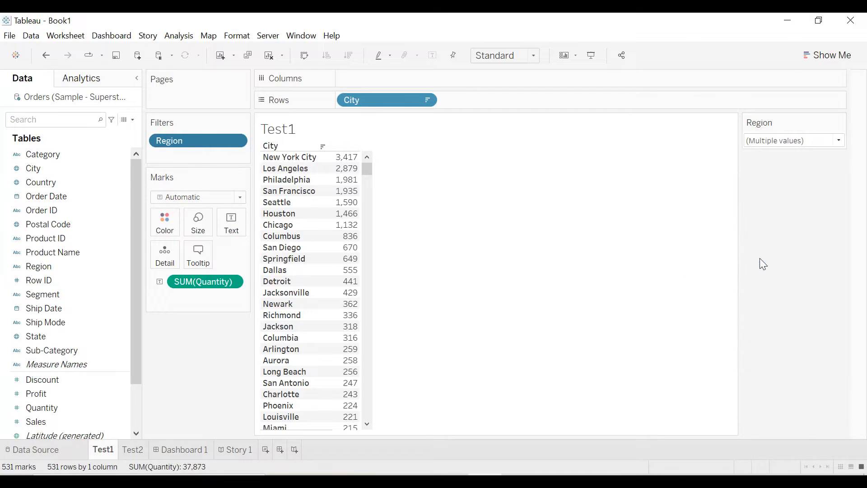
left_click(794, 146)
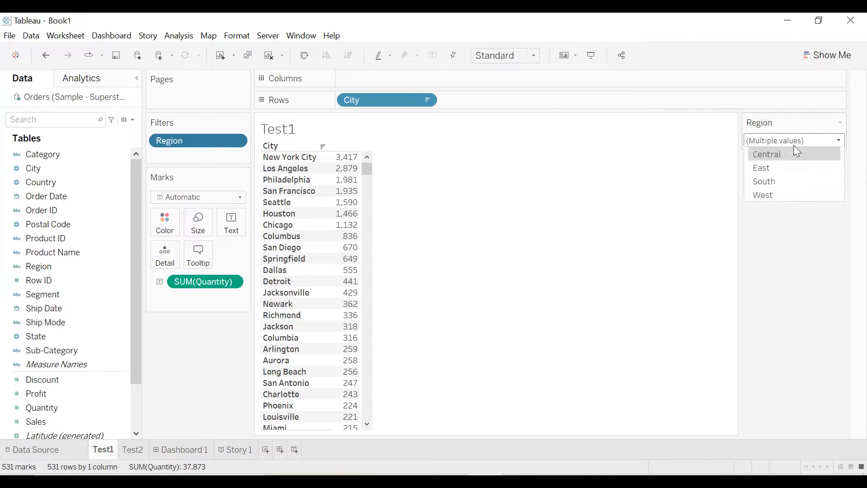
left_click(779, 156)
left_click(791, 140)
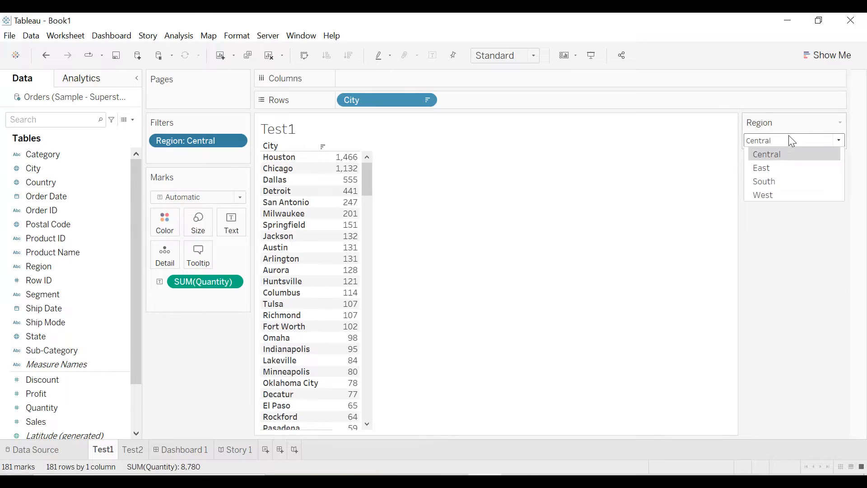
left_click(769, 183)
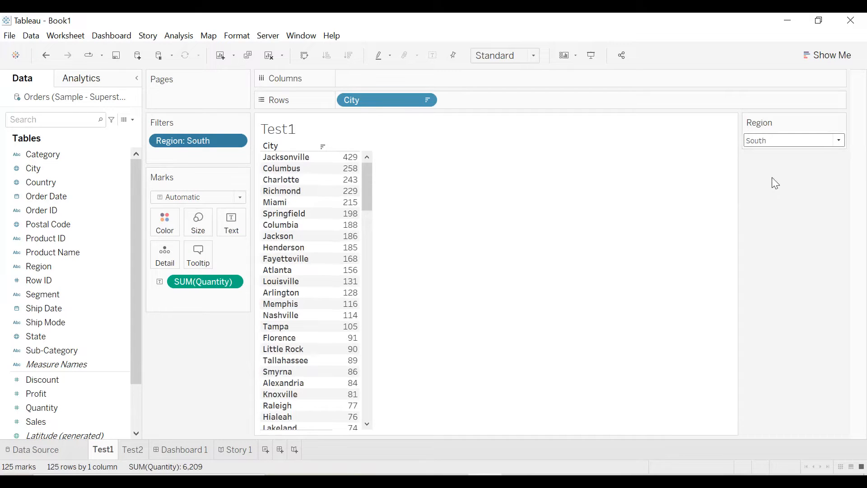
Change the Region filter to a single-value list and try the other regions, ending with Central
left_click(840, 124)
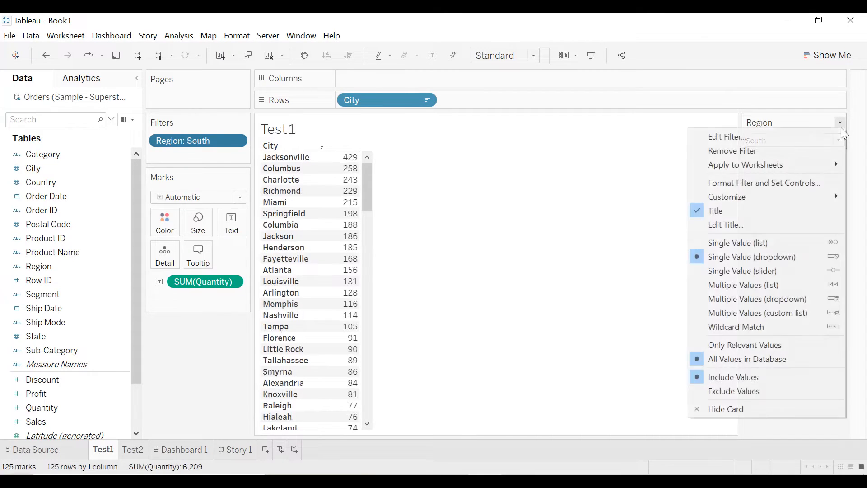
left_click(757, 243)
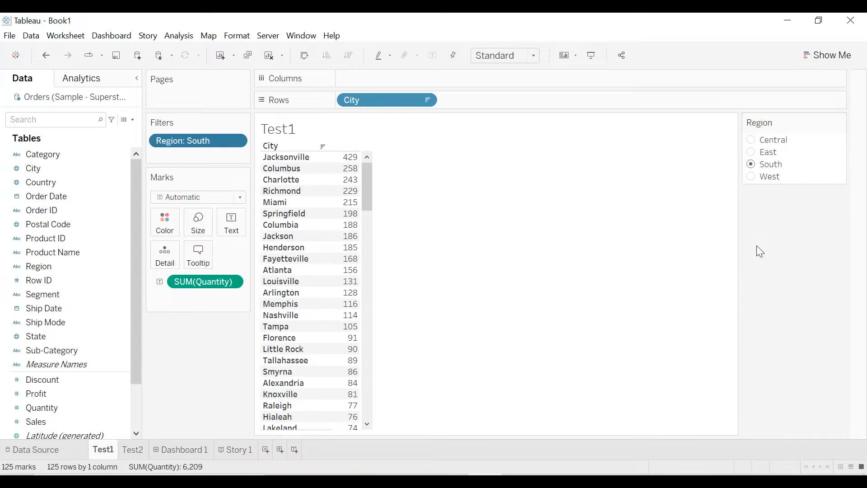
left_click(757, 177)
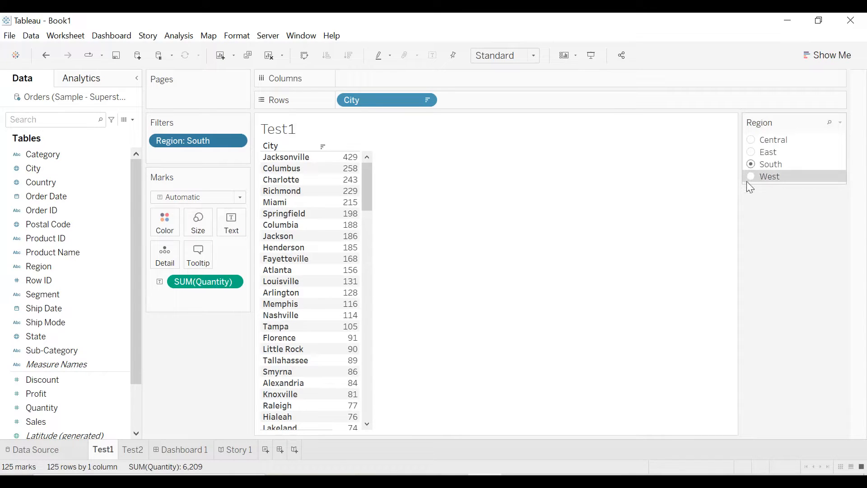
left_click(753, 152)
left_click(751, 140)
Change the Region filter to a multiple-values list and add West, South and East to the selection
left_click(841, 122)
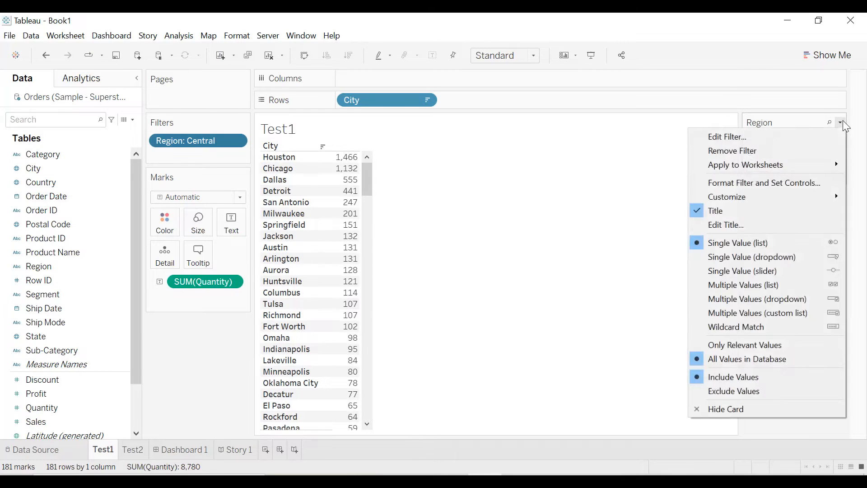
left_click(772, 286)
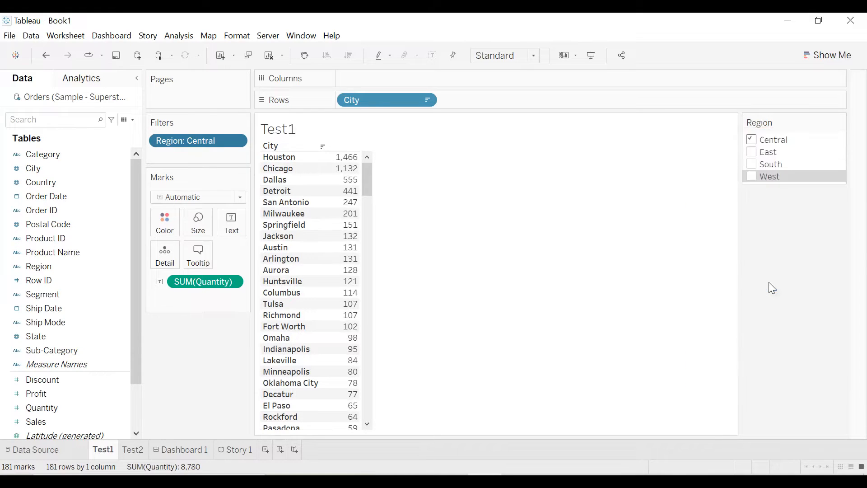
left_click(753, 176)
left_click(754, 164)
left_click(753, 152)
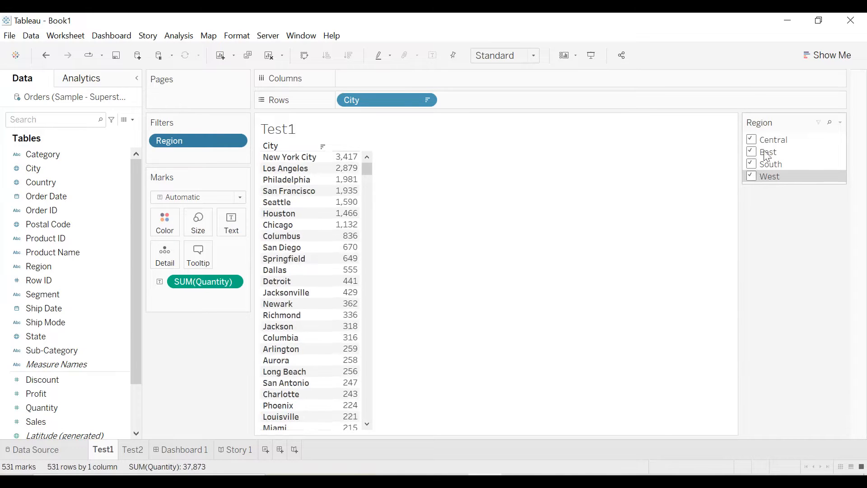
Change the Region filter to a multiple-values dropdown and exclude East from the selection
left_click(840, 122)
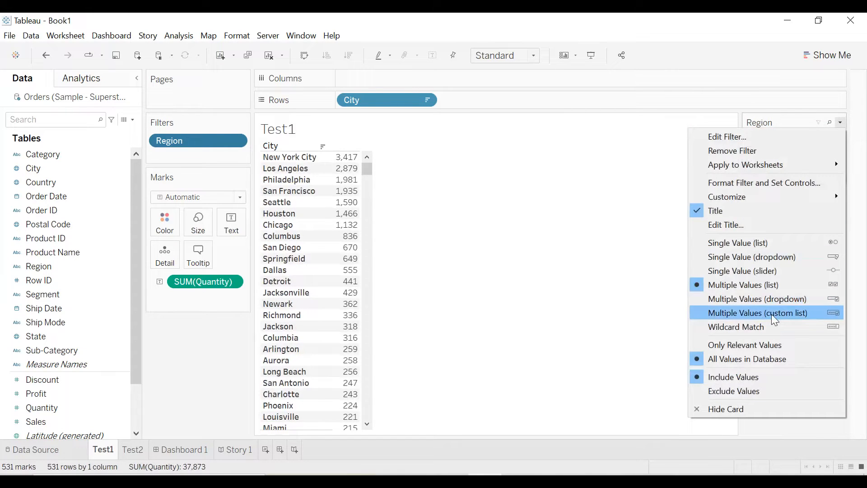
left_click(775, 299)
left_click(780, 145)
left_click(754, 166)
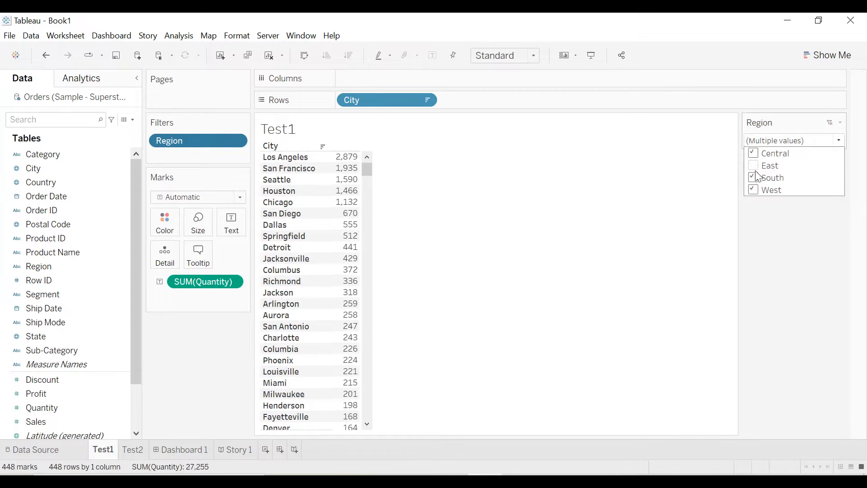
left_click(773, 231)
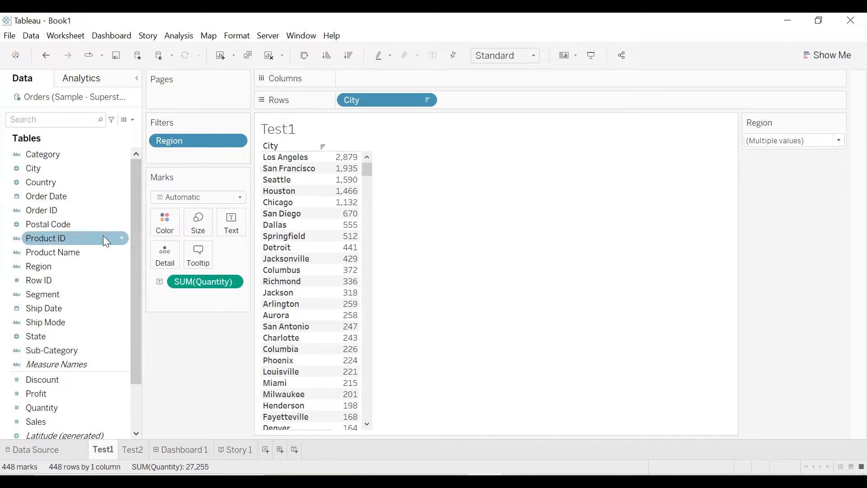
Add a Category filter that keeps only Office Supplies and show its interactive filter control on the sheet
left_click_drag(43, 154, 192, 156)
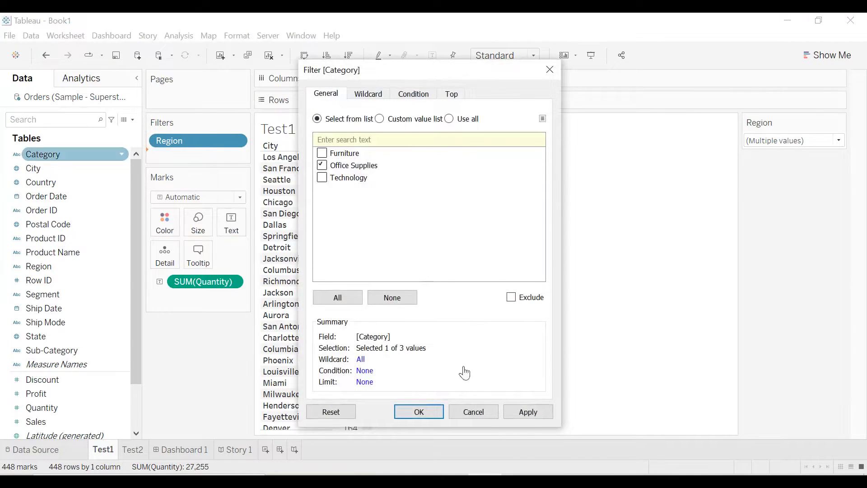
left_click(532, 416)
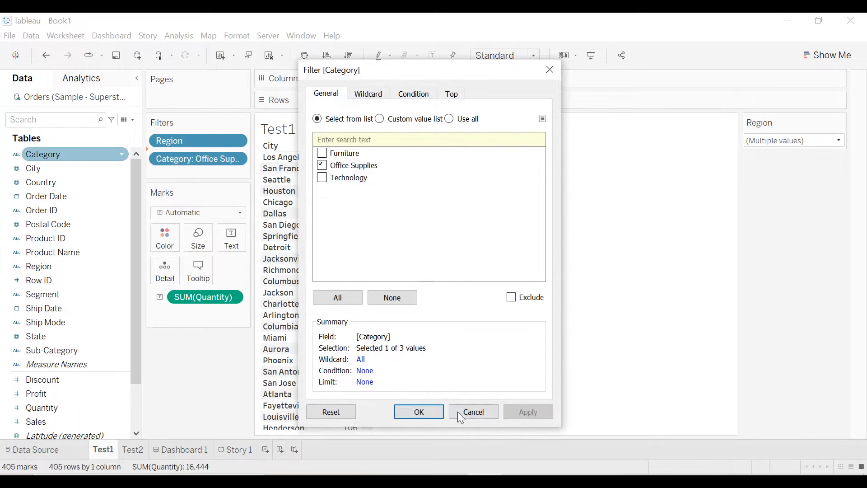
left_click(424, 411)
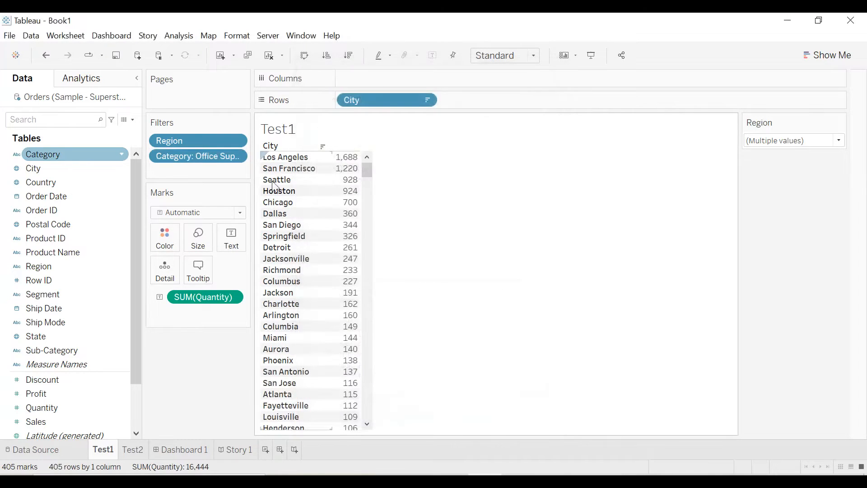
left_click(236, 156)
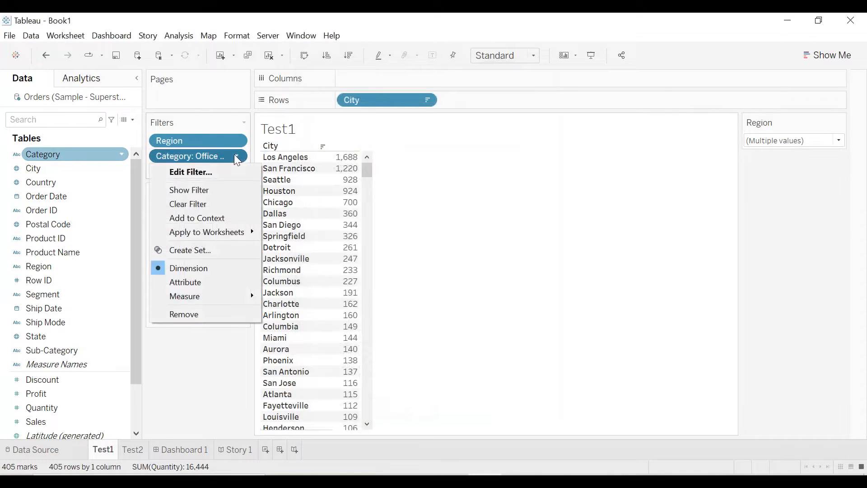
left_click(219, 194)
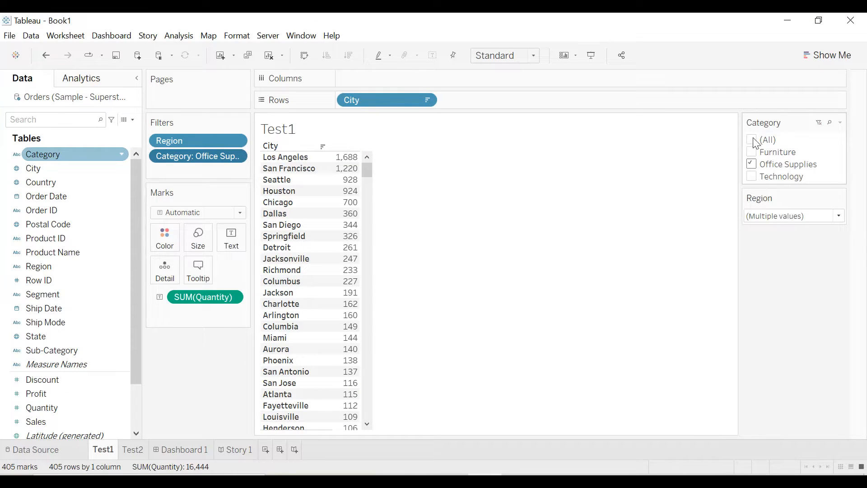
Format the Category filter control's title as centered, bold text at size 15
left_click(840, 123)
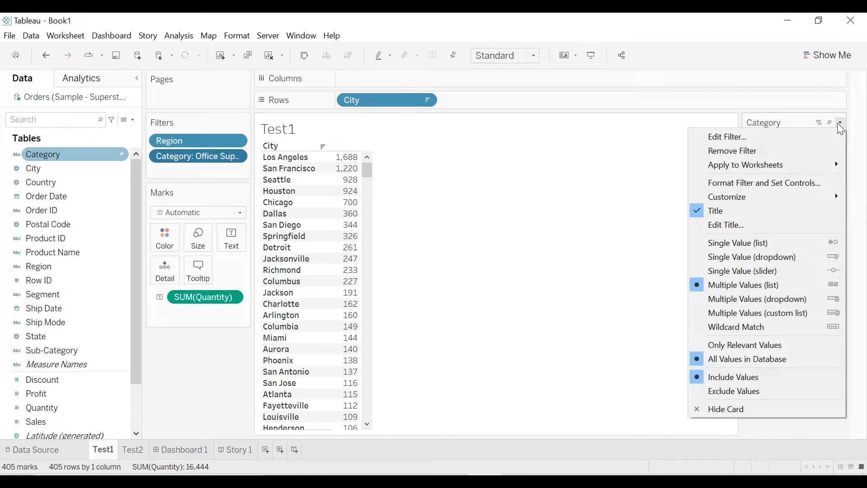
left_click(745, 225)
key("ctrl+a")
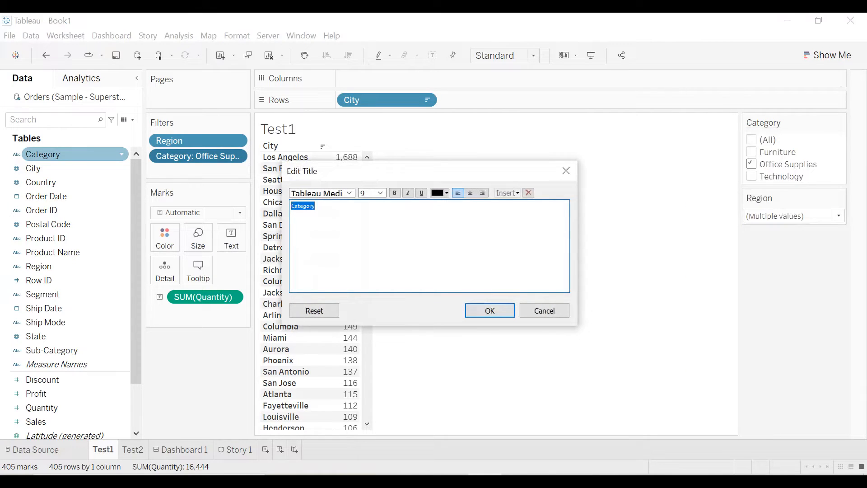
left_click(470, 193)
left_click(398, 194)
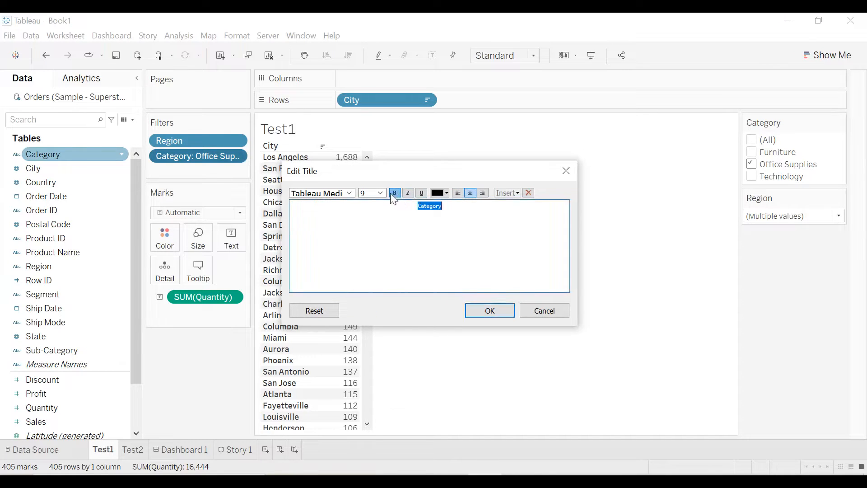
left_click(381, 193)
left_click(371, 261)
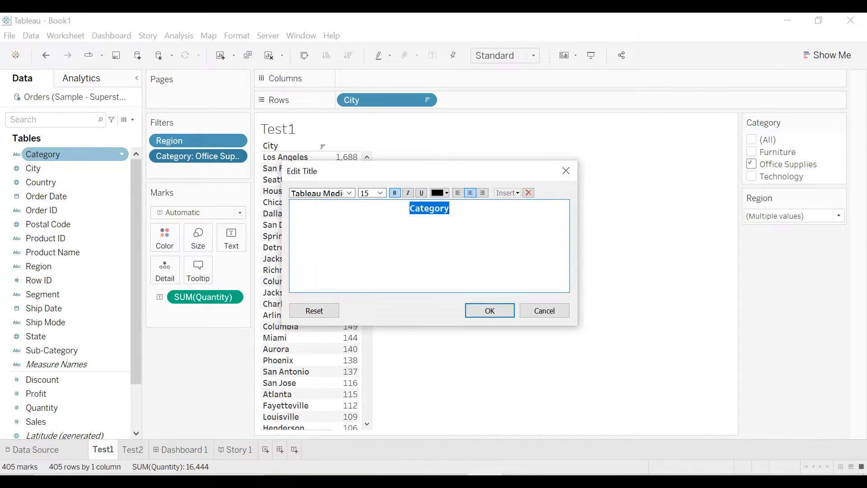
left_click(490, 311)
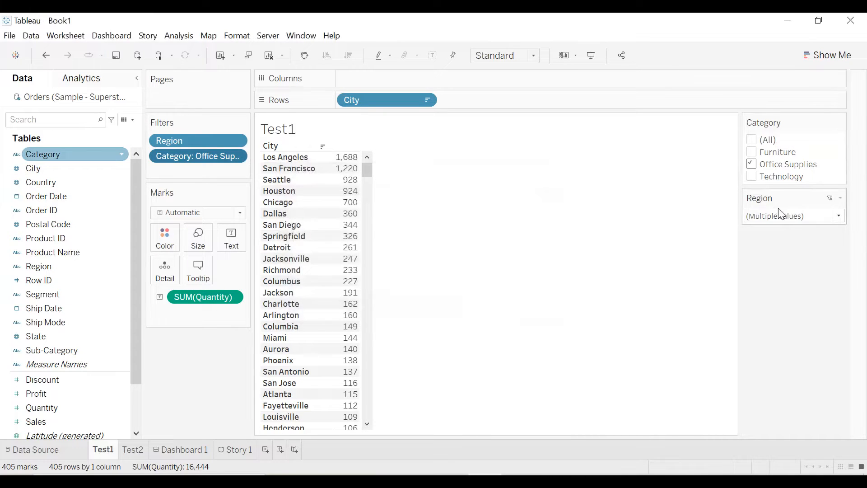
Clear the Region and Category filters and remove City and SUM(Quantity) from the Test1 sheet
left_click(239, 144)
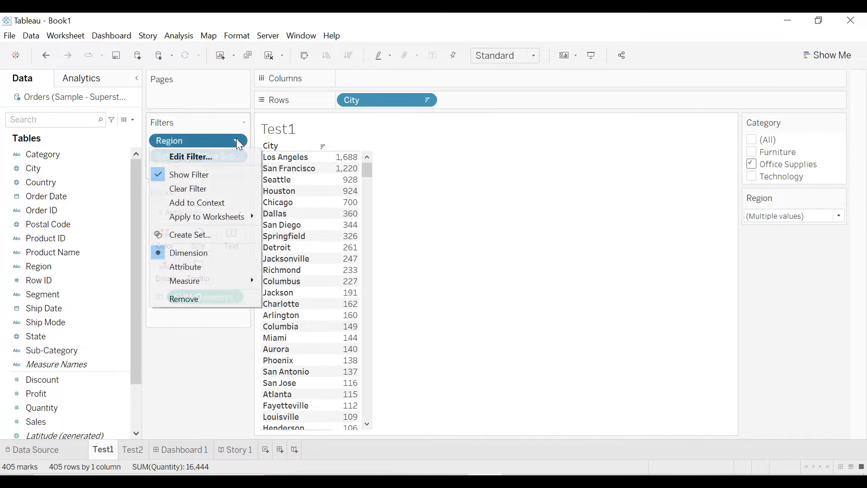
left_click(215, 188)
left_click(236, 143)
left_click(211, 189)
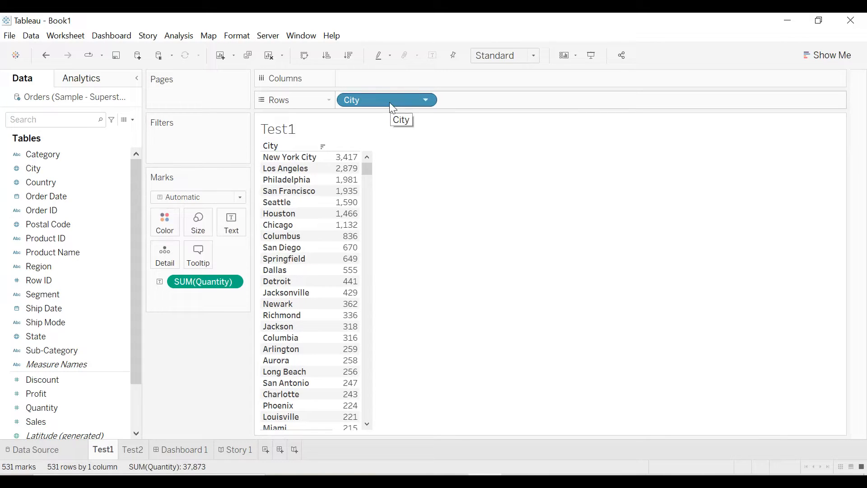
left_click_drag(389, 102, 65, 197)
left_click_drag(215, 284, 90, 308)
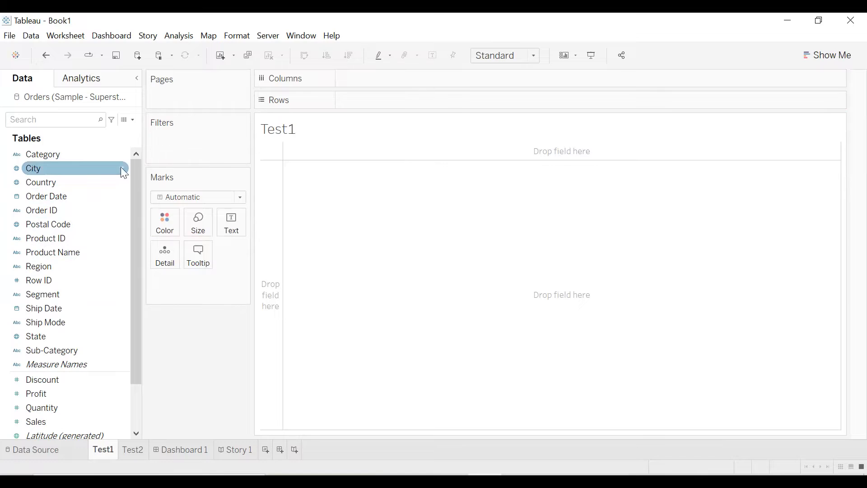
Look through the alias list of the City field and close it without making changes
right_click(121, 167)
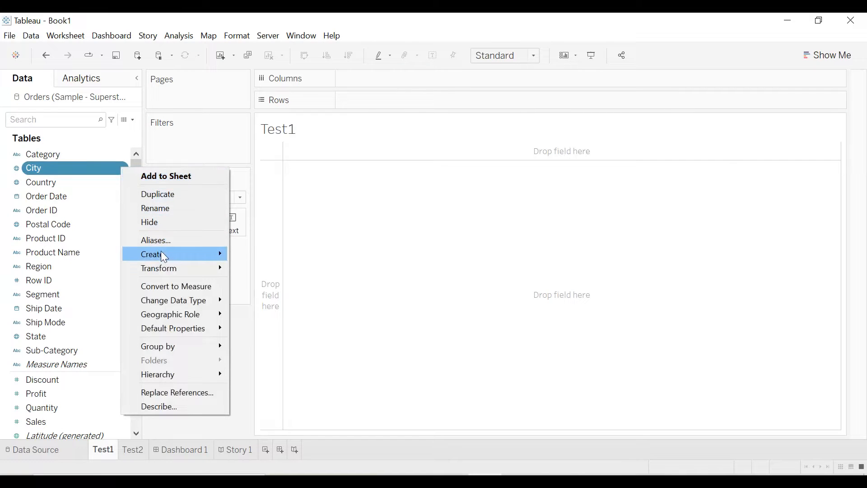
mouse_move(161, 254)
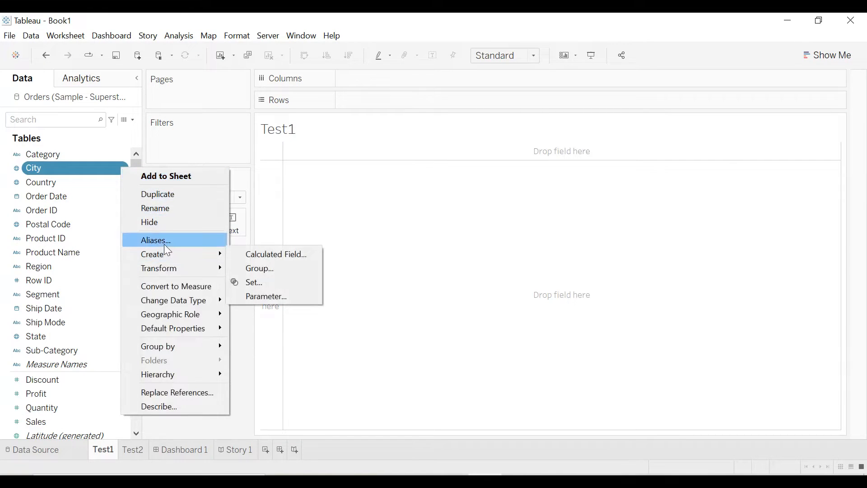
left_click(164, 244)
scroll(387, 228, "down", 13)
scroll(387, 228, "down", 11)
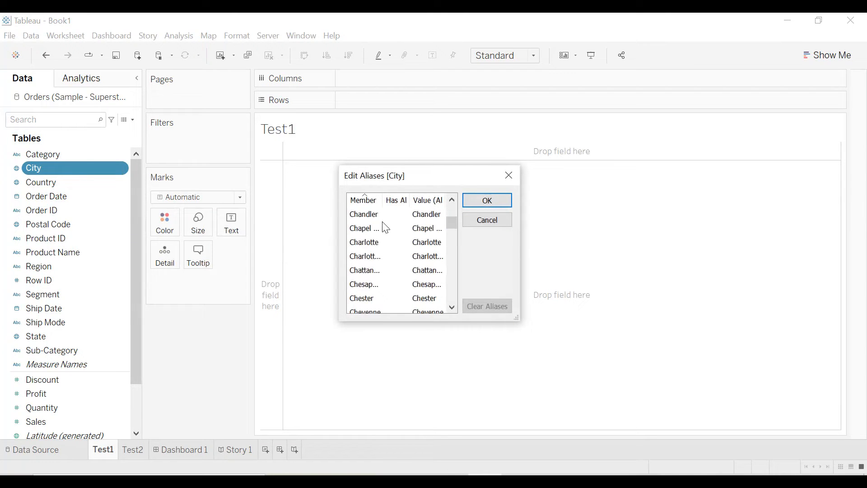
scroll(416, 234, "down", 7)
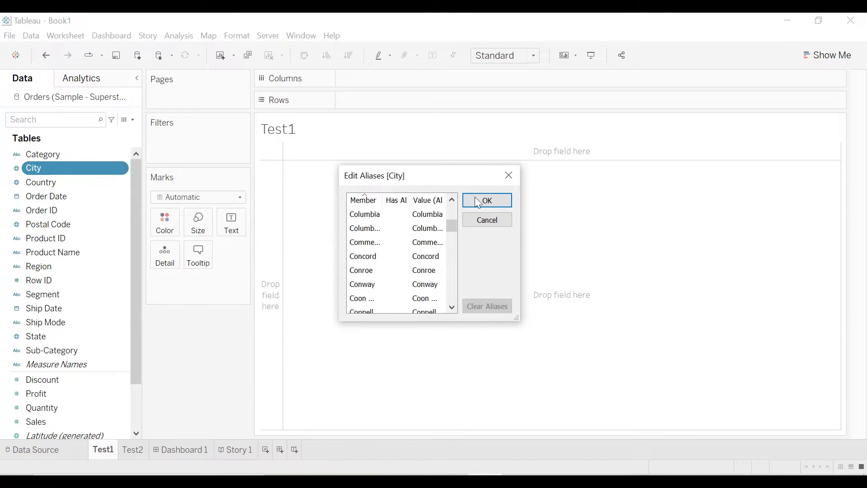
left_click(515, 178)
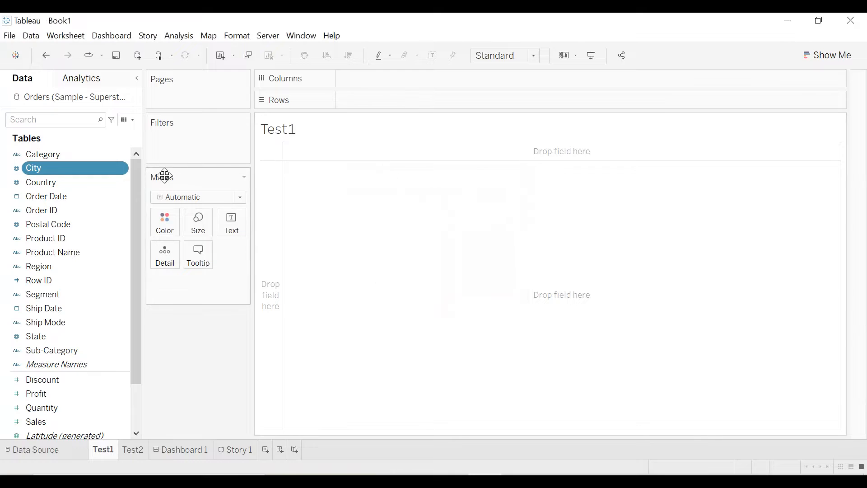
Start creating a group from the City field and name the new field "City group"
left_click(120, 169)
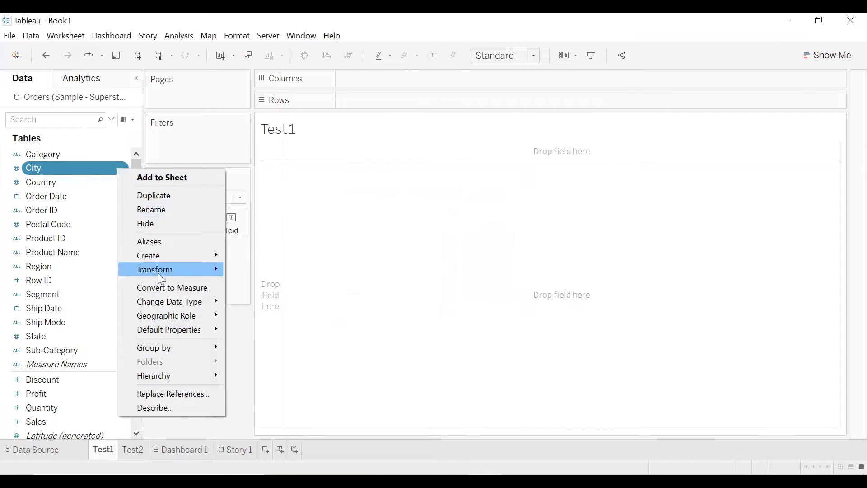
mouse_move(161, 278)
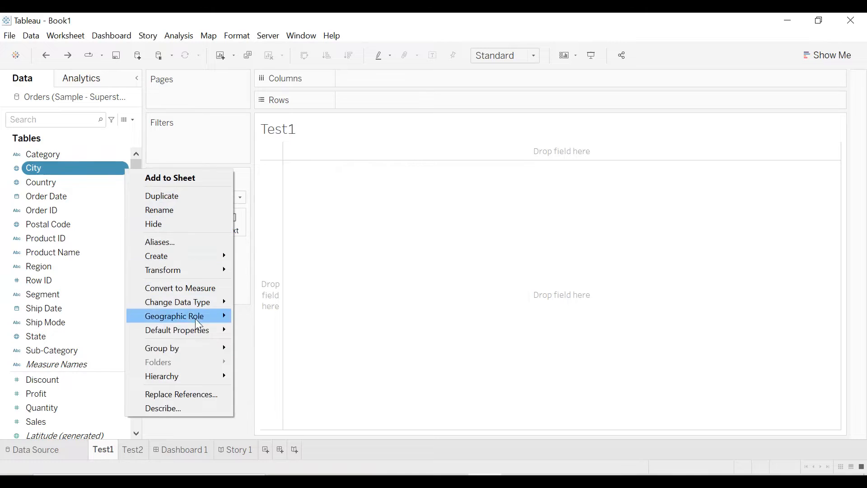
mouse_move(191, 353)
mouse_move(194, 370)
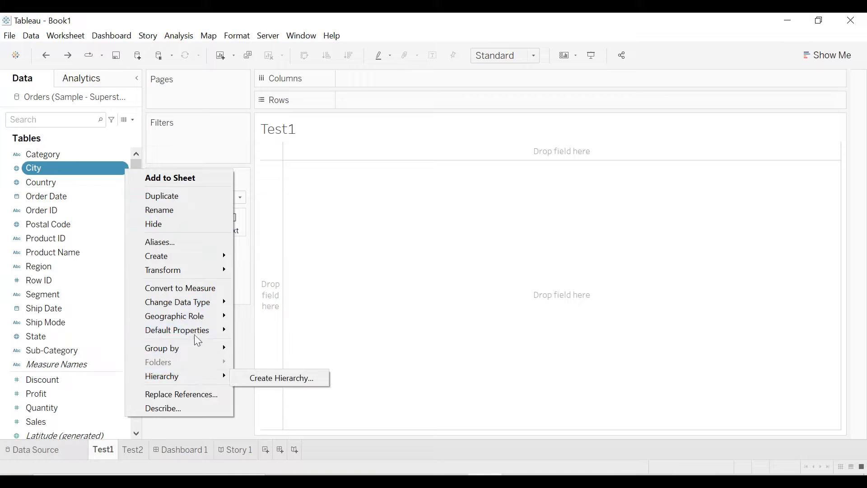
mouse_move(196, 306)
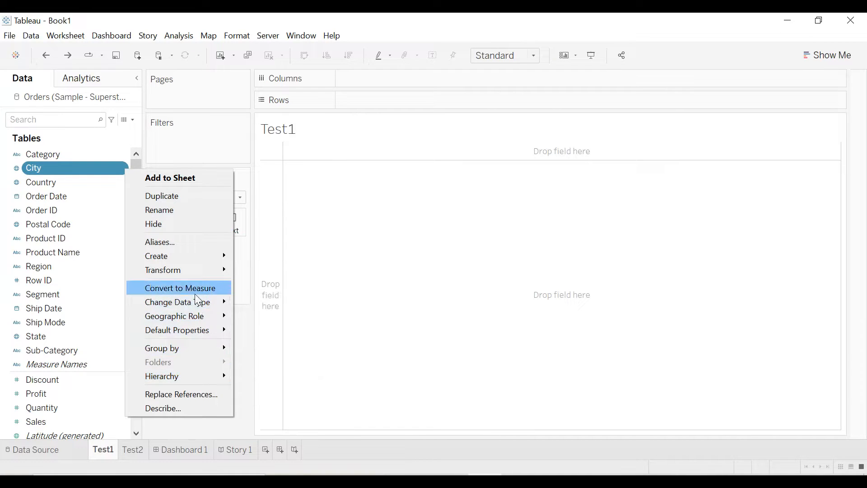
mouse_move(201, 259)
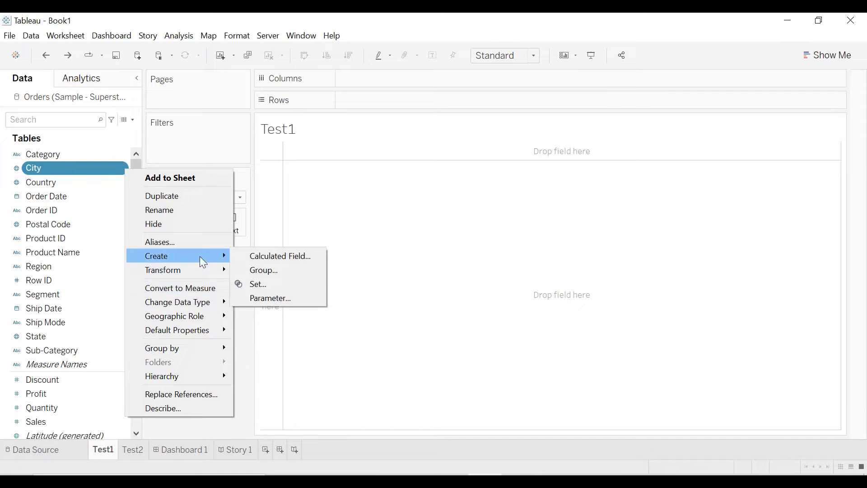
left_click(260, 273)
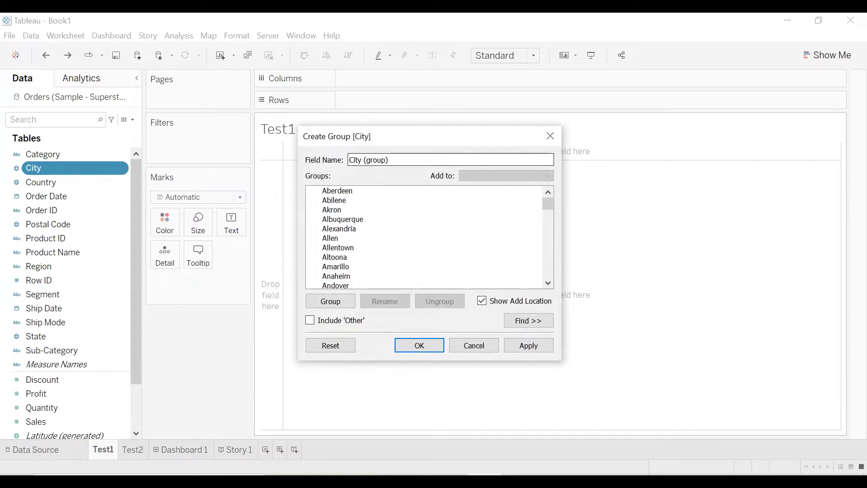
left_click_drag(391, 159, 358, 160)
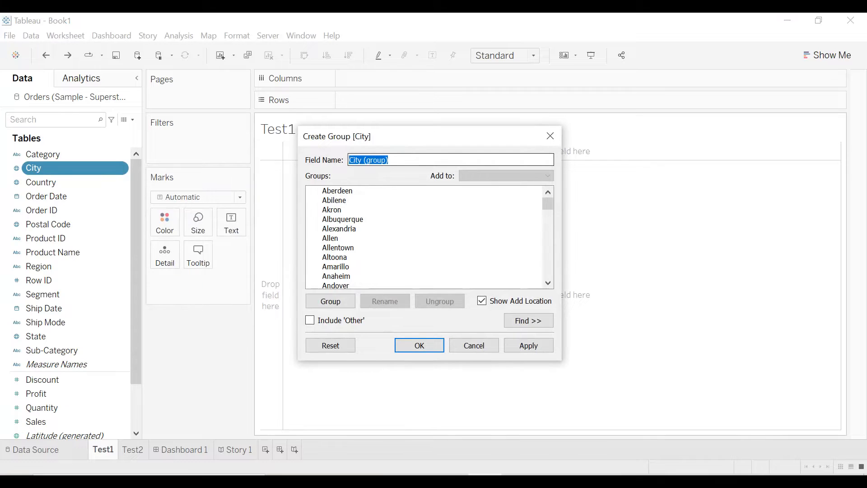
left_click(367, 159)
key("BackSpace")
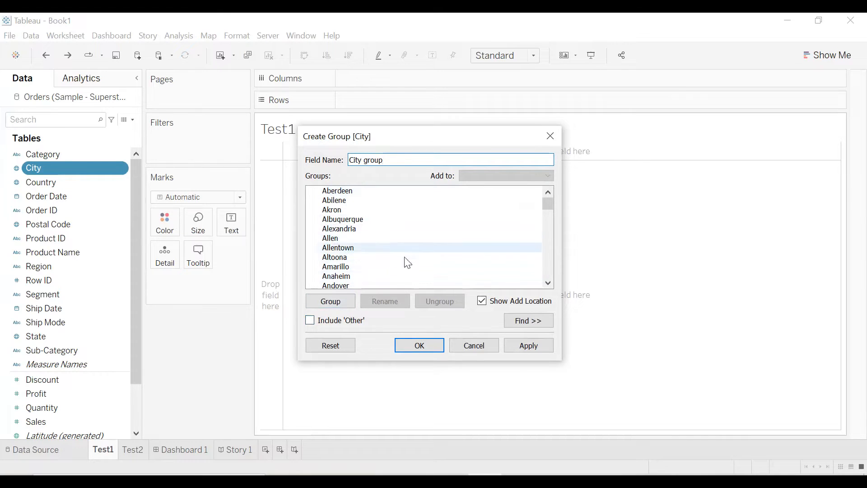
Find all cities starting with A, group them as "Group A" and collapse that group
left_click(519, 322)
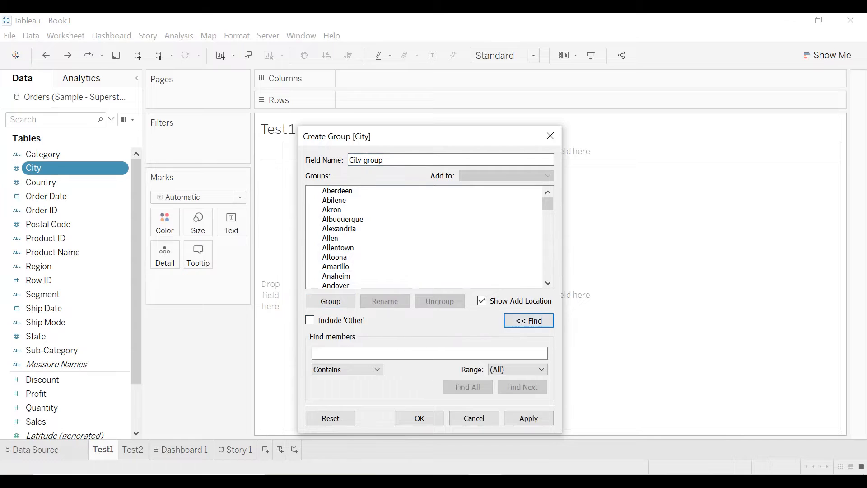
left_click(368, 369)
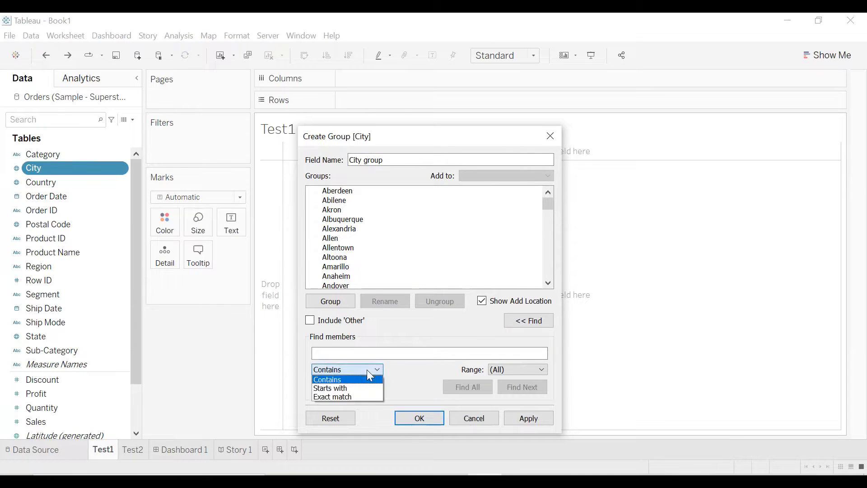
left_click(349, 388)
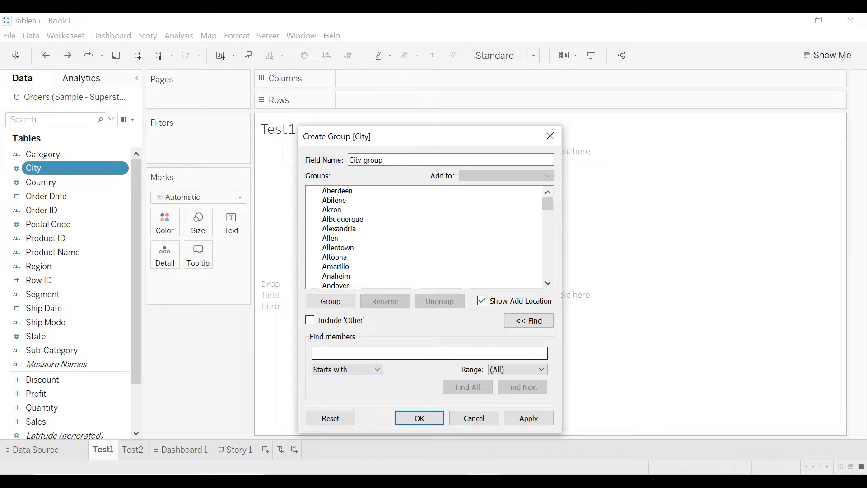
type("A")
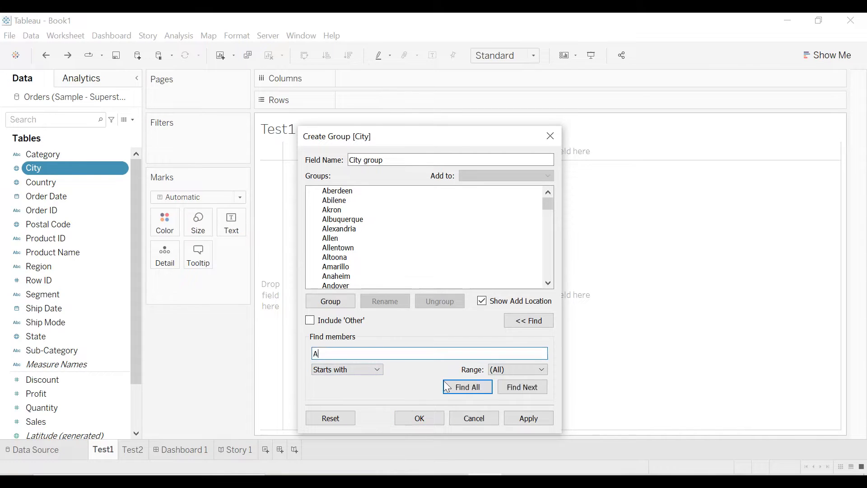
left_click(467, 391)
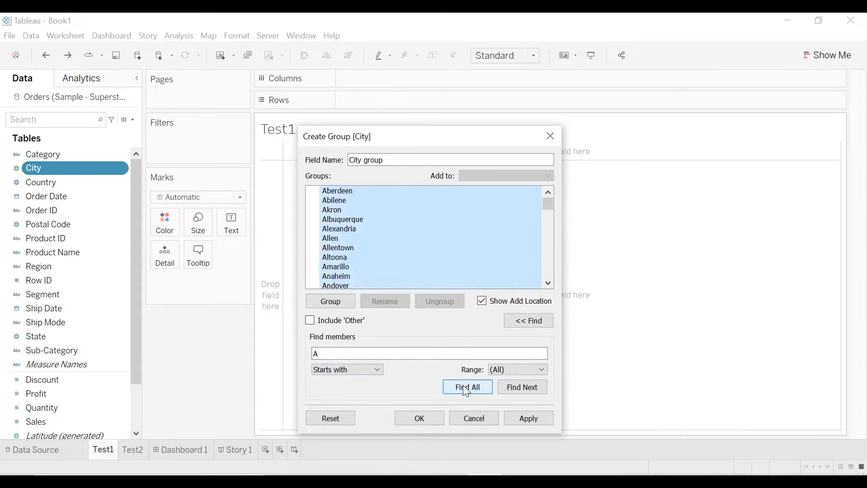
left_click(331, 302)
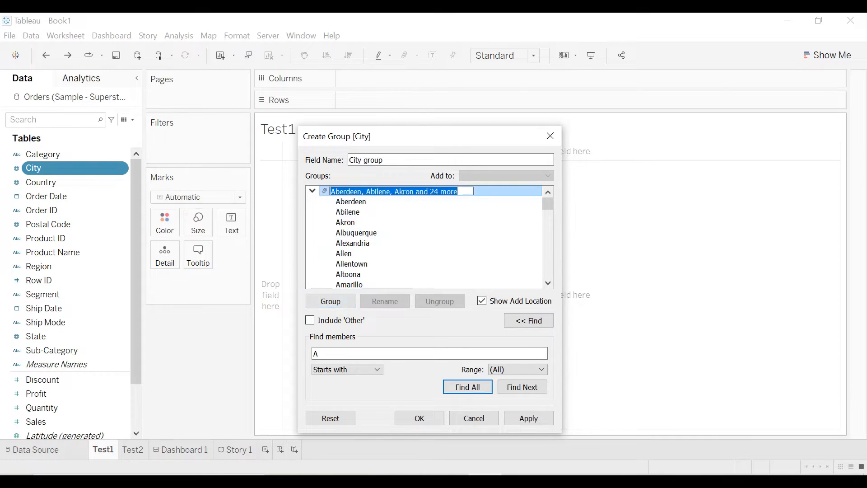
type("Group A")
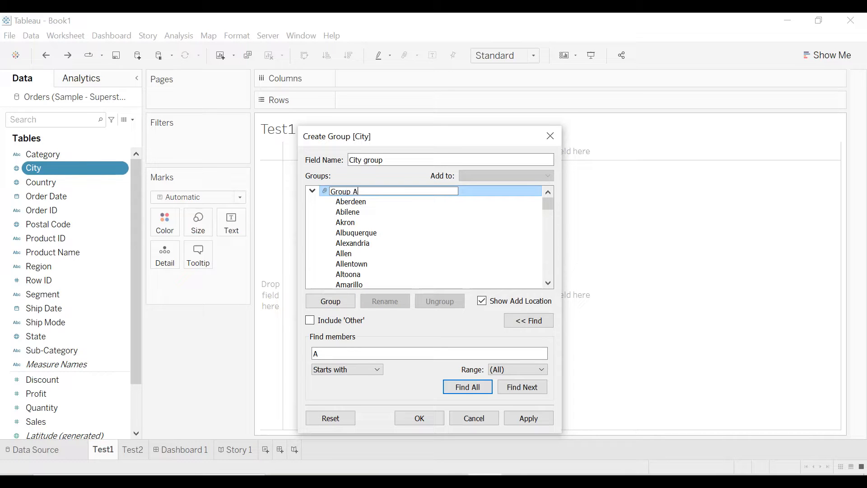
key("Return")
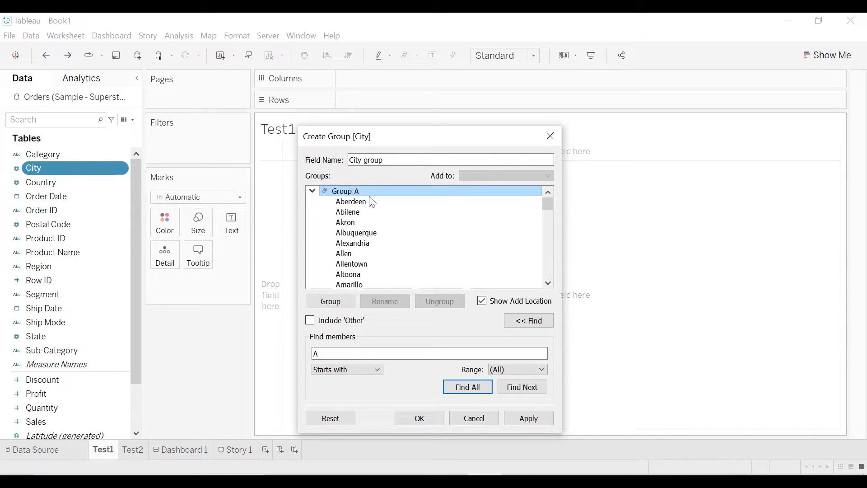
left_click(313, 192)
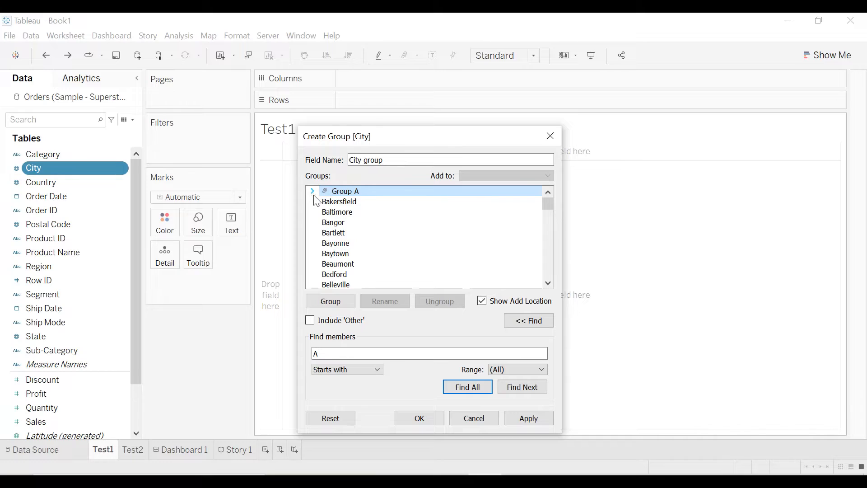
Find all cities starting with B, group them as "GroupB" and collapse that group
left_click(317, 353)
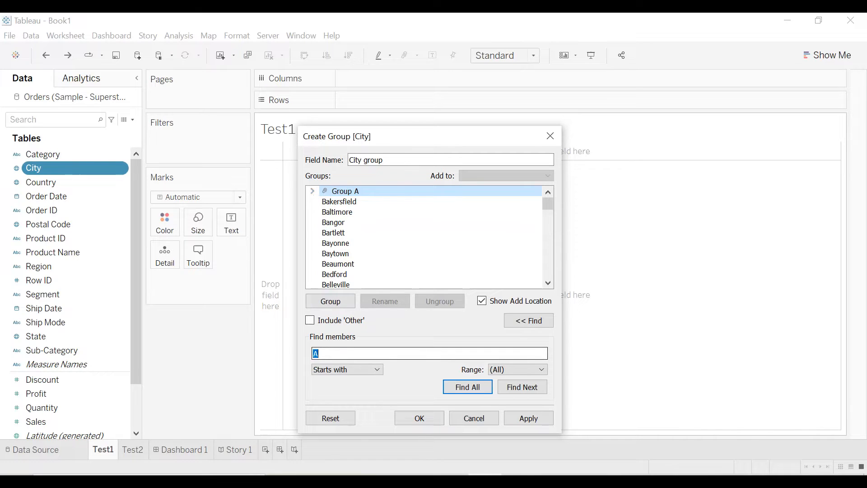
key("BackSpace")
type("B")
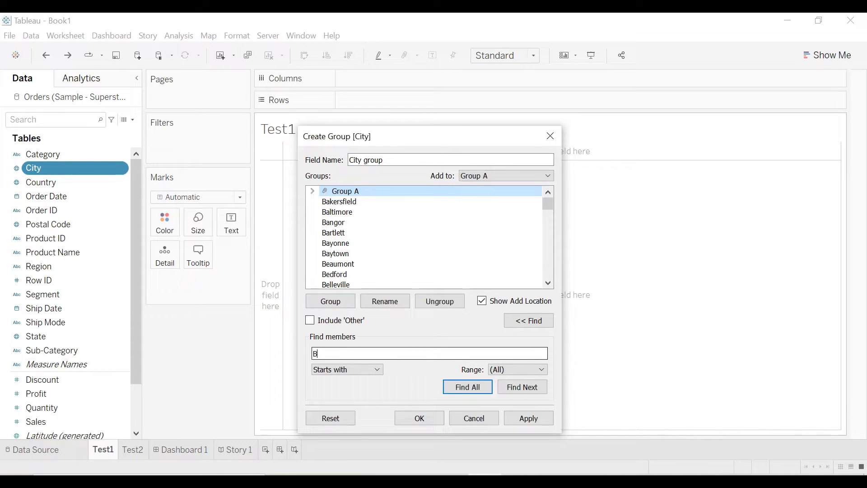
key("Return")
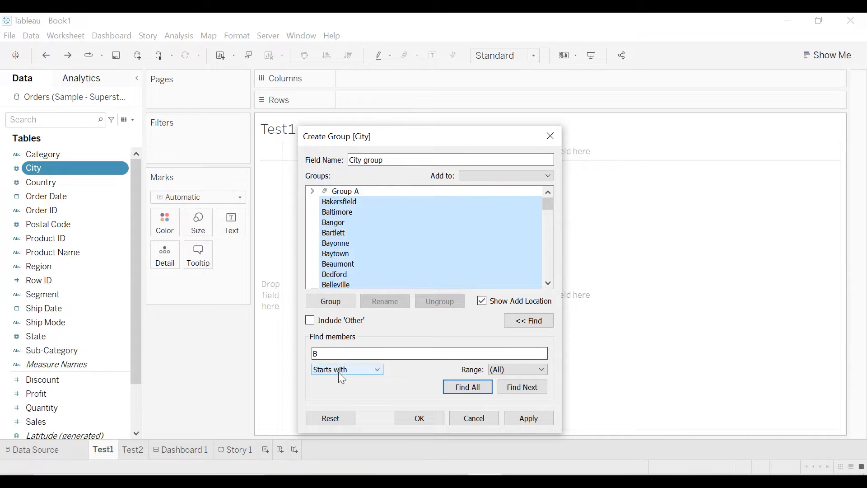
left_click(336, 305)
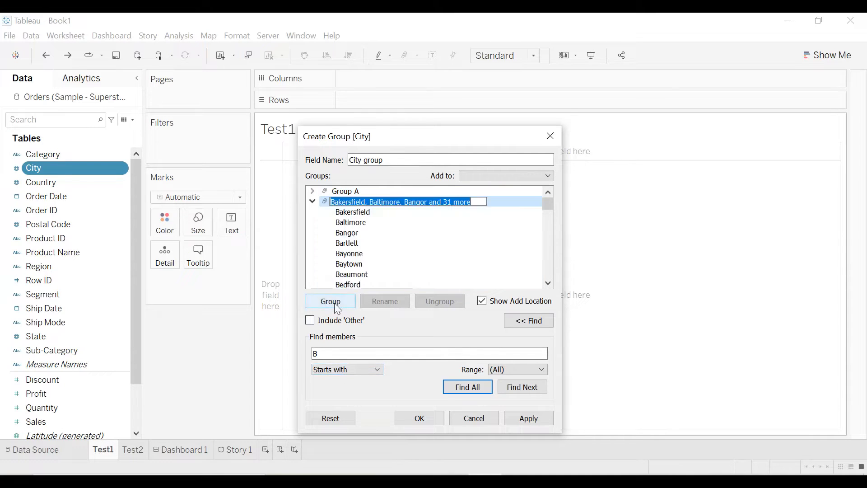
type("GroupB")
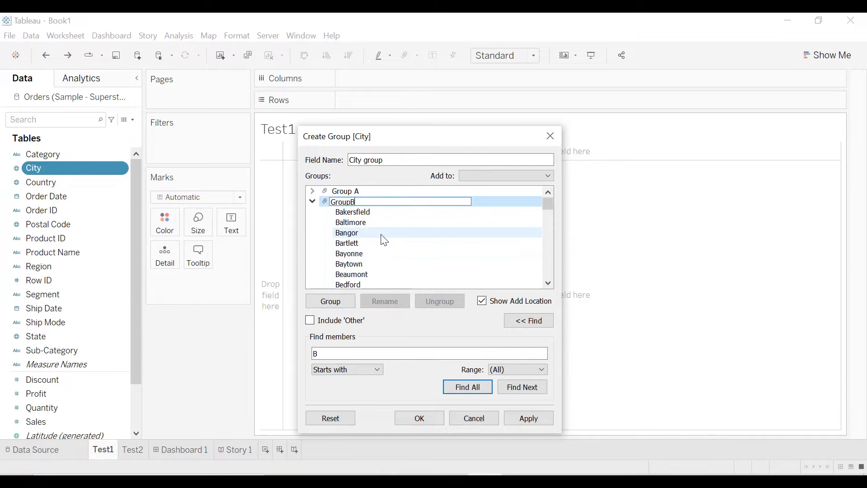
key("Return")
left_click(313, 201)
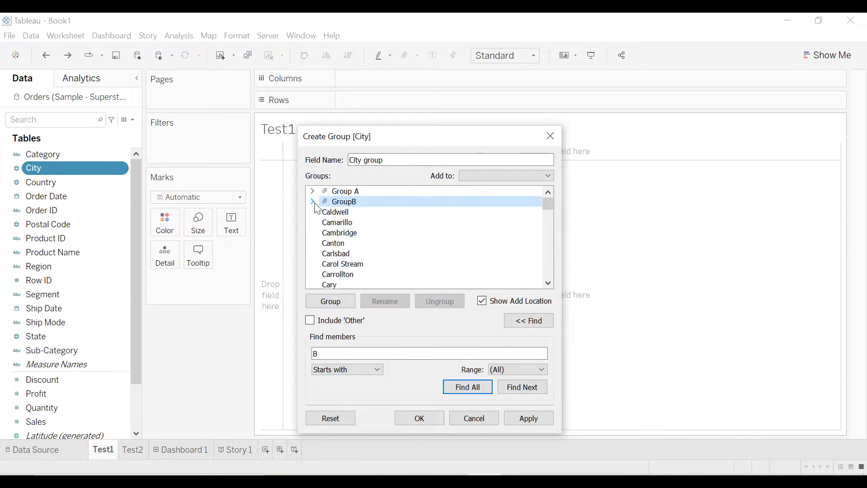
Collect the remaining cities in an 'Other' group, then save the City group field and place it on Rows
left_click(311, 321)
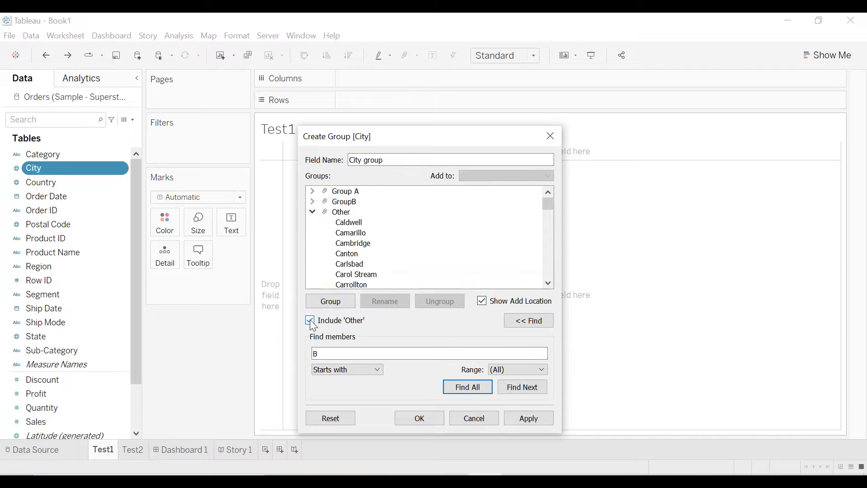
left_click(312, 212)
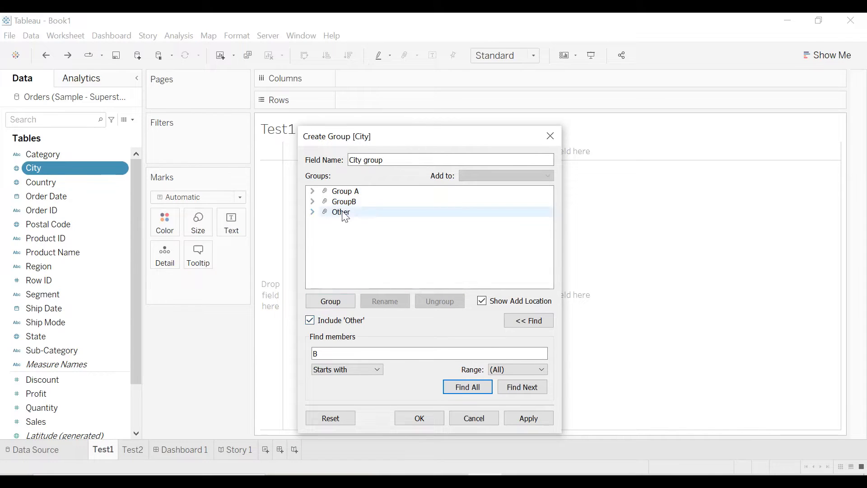
left_click(535, 420)
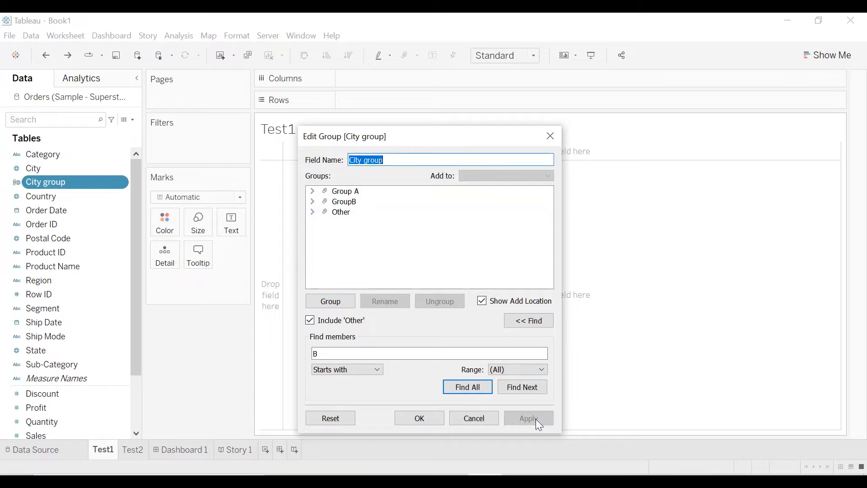
left_click(423, 417)
left_click_drag(59, 183, 386, 108)
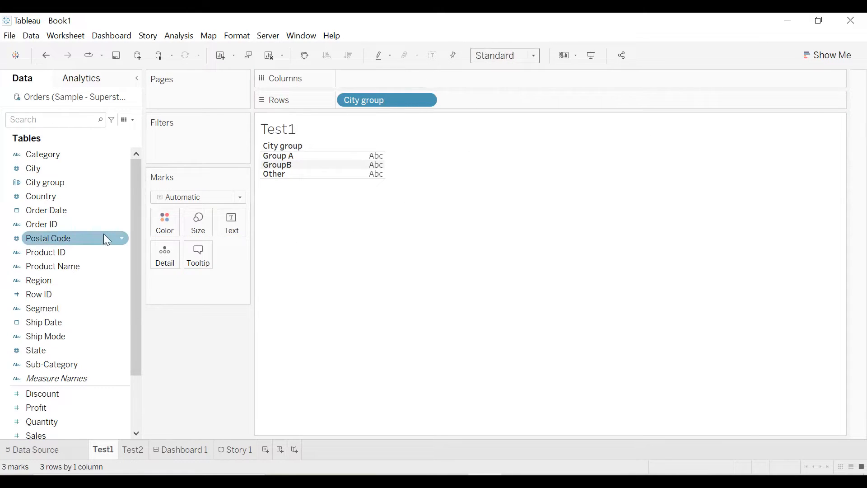
Try showing the distinct count of Quantity as text for each city group, and remove it from the view
scroll(104, 237, "down", 3)
left_click_drag(79, 351, 240, 222)
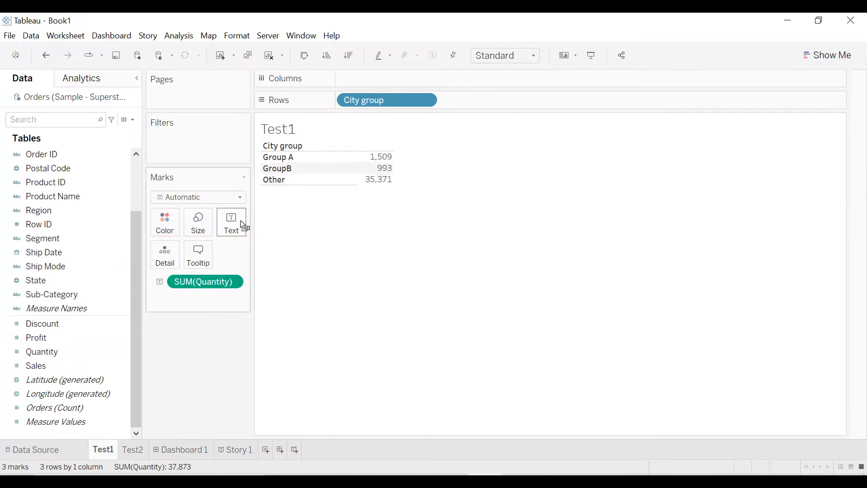
left_click(233, 282)
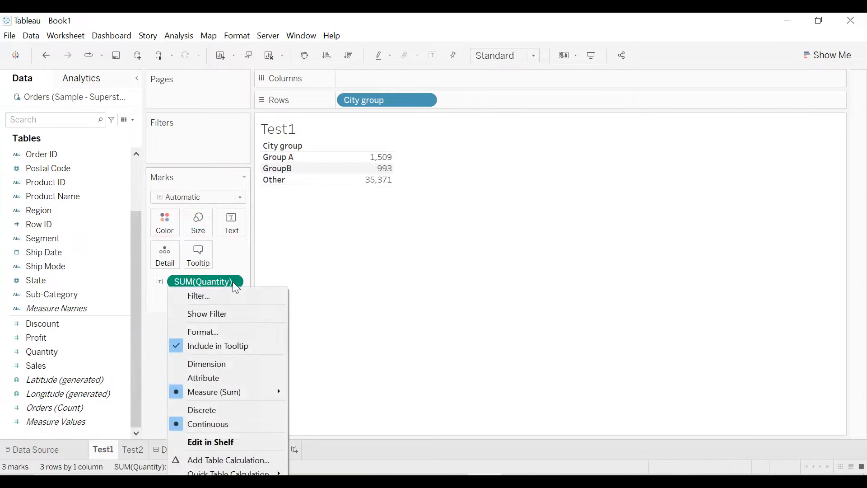
mouse_move(250, 391)
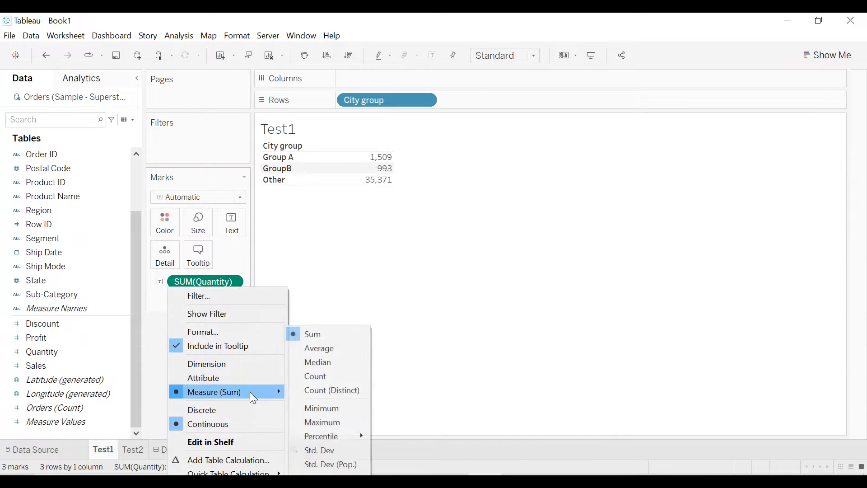
left_click(348, 392)
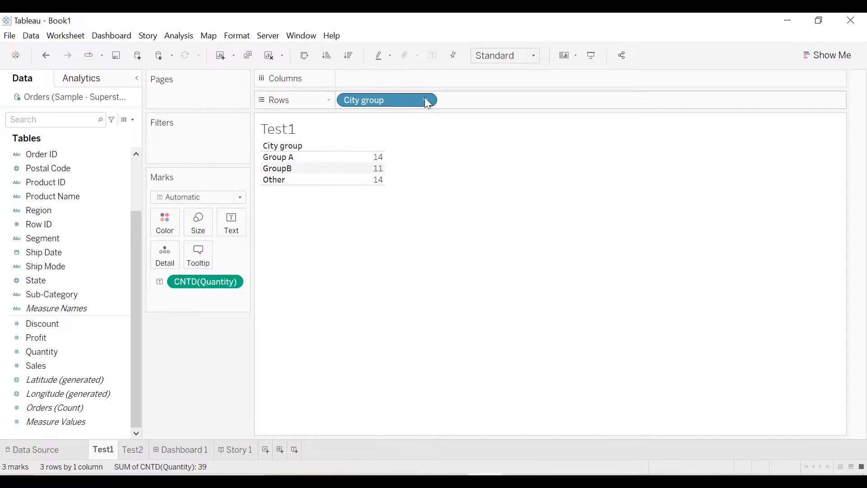
left_click_drag(211, 281, 50, 295)
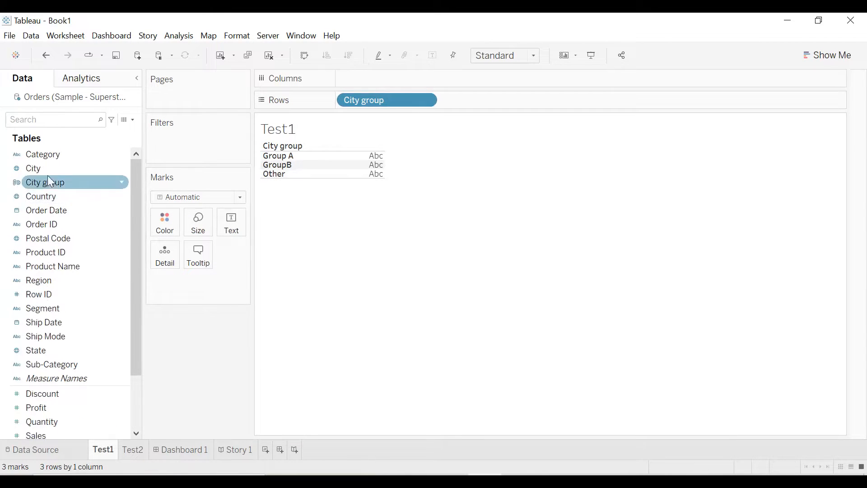
Show City as text for each city group, aggregate it as Count (Distinct), and inspect the group counts
left_click_drag(47, 168, 229, 216)
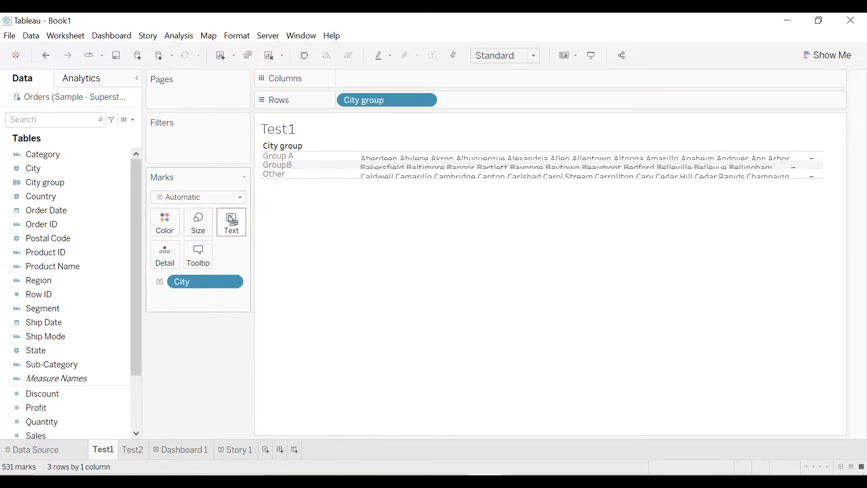
left_click(233, 284)
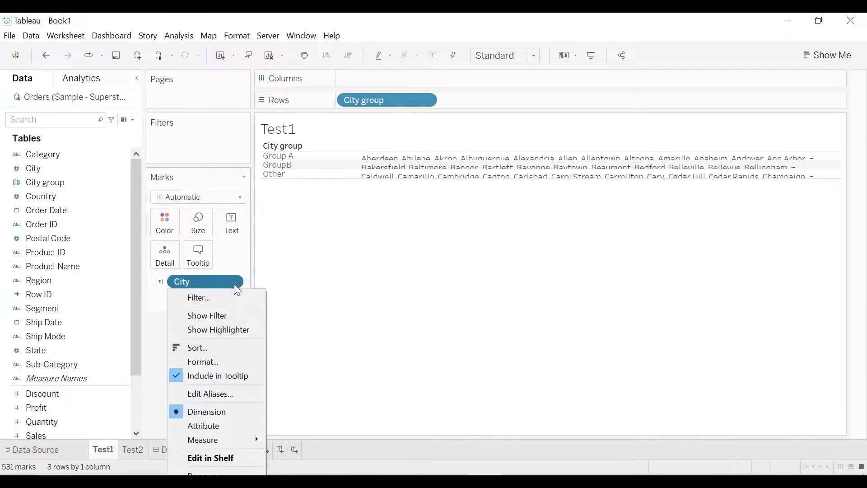
mouse_move(232, 443)
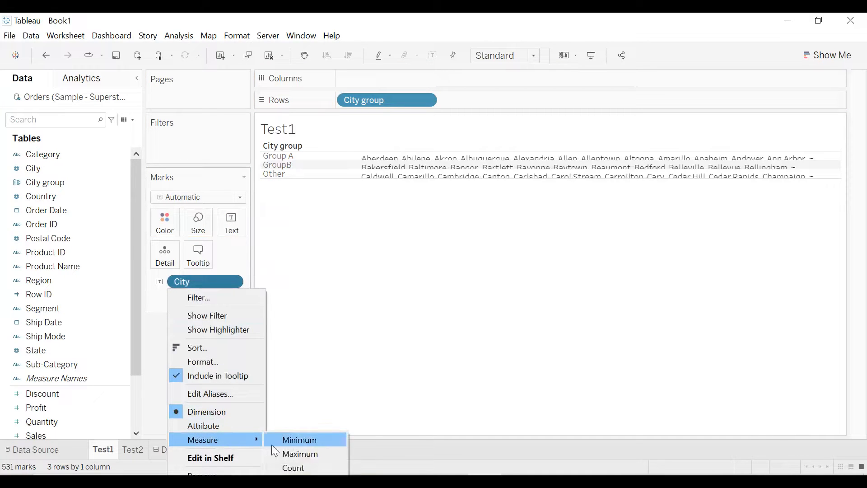
left_click(293, 468)
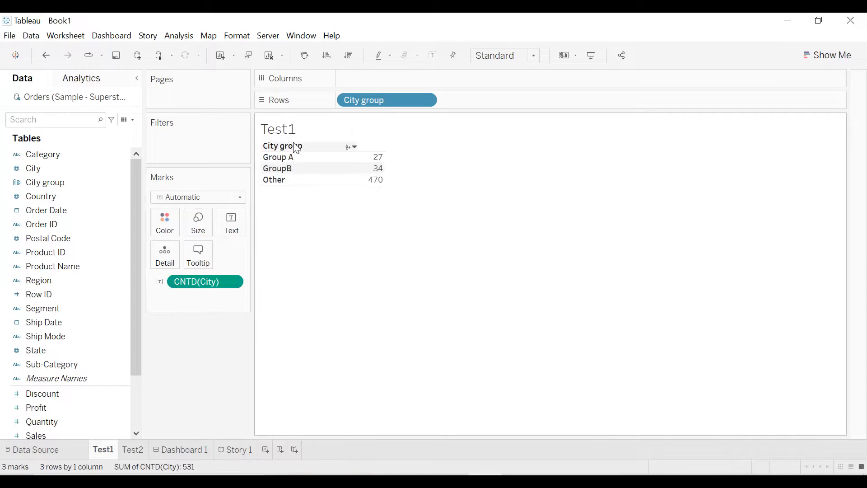
mouse_move(376, 163)
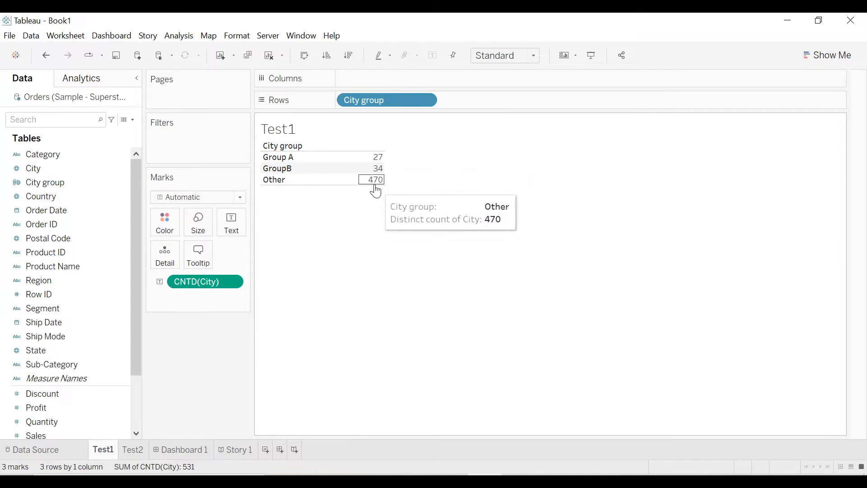
Clear the Test1 view by removing City group from Rows and the distinct count of City from Marks
left_click(427, 100)
left_click(374, 275)
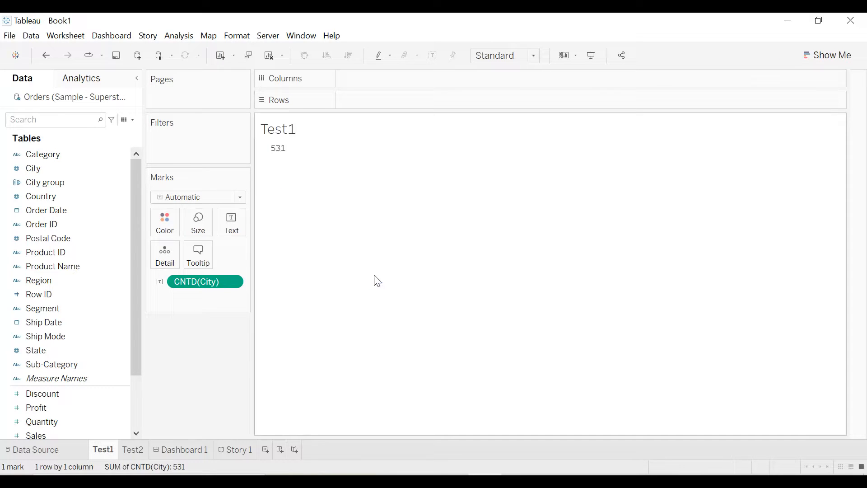
left_click_drag(198, 291, 63, 329)
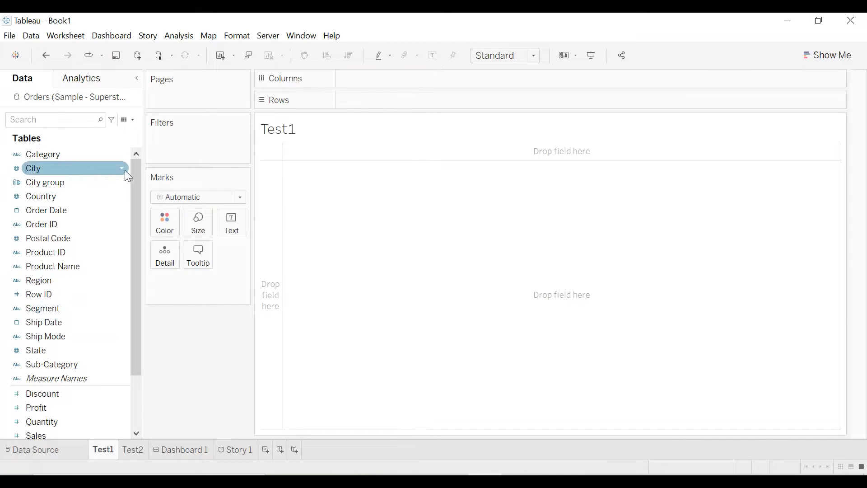
Create a set named "City Set" from the City field, limited to the top 10 by sum of Sales
right_click(125, 171)
mouse_move(190, 256)
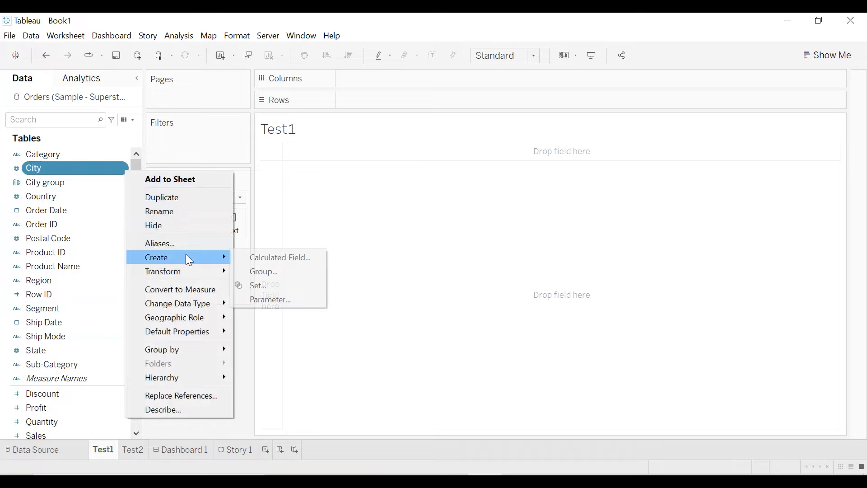
left_click(254, 287)
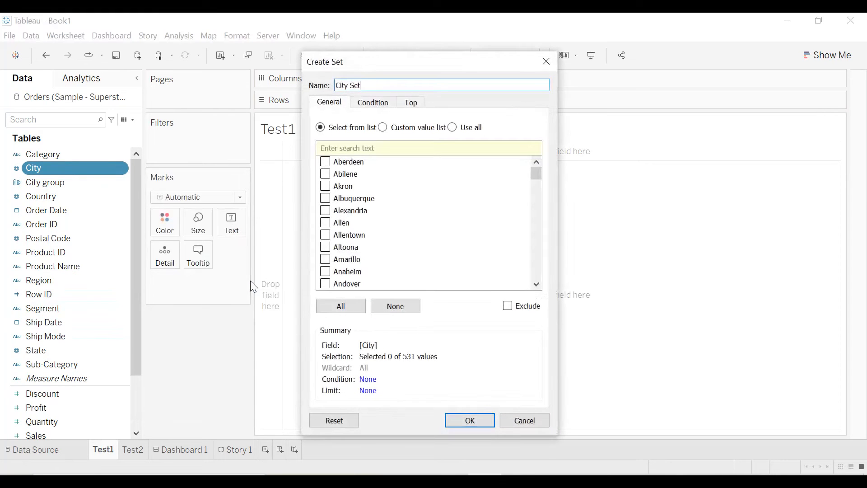
left_click(412, 103)
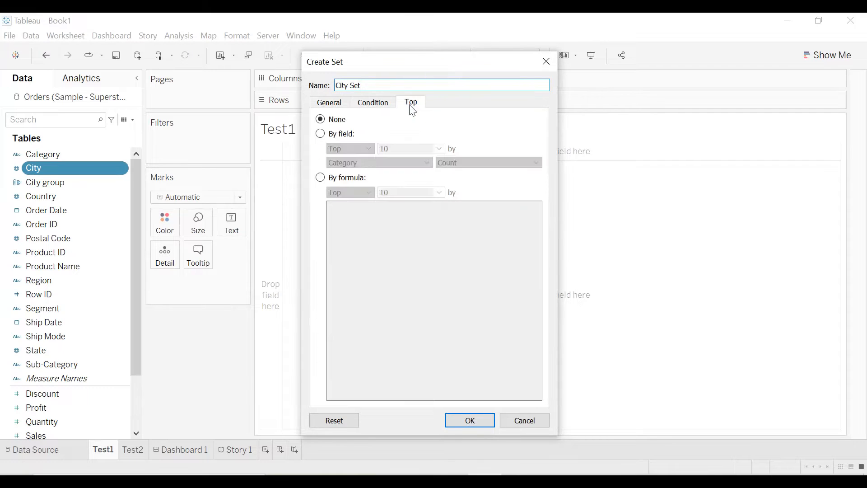
left_click(320, 134)
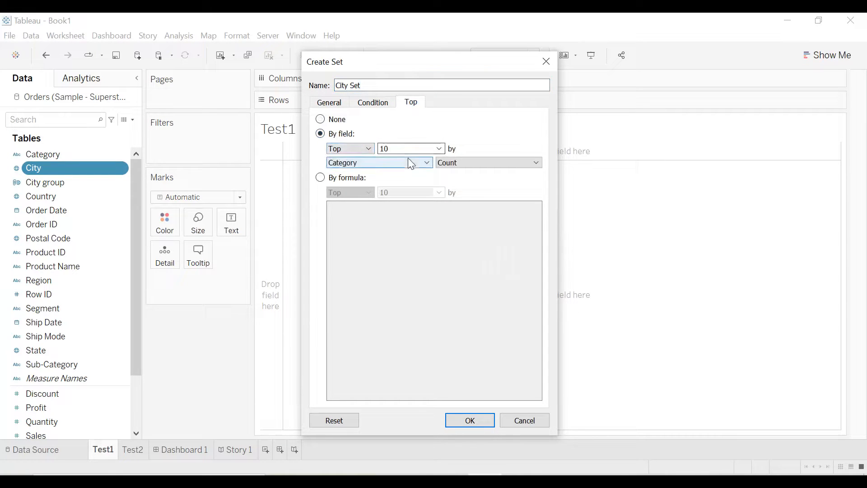
left_click(424, 163)
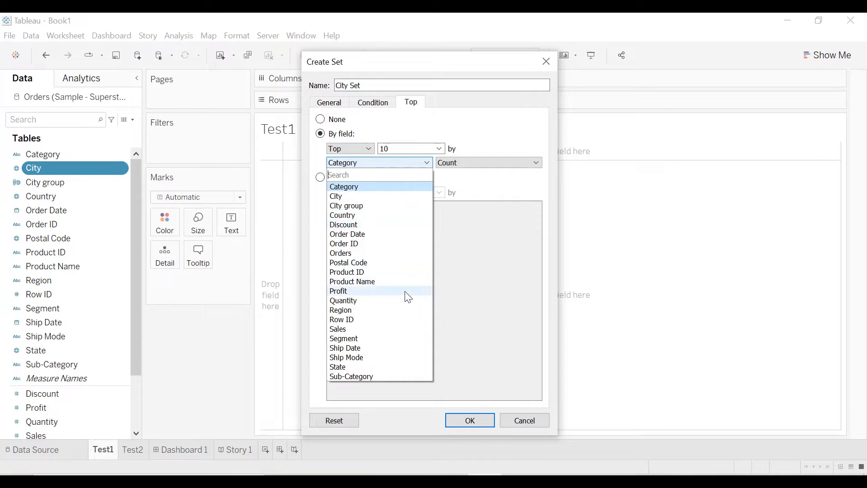
left_click(375, 328)
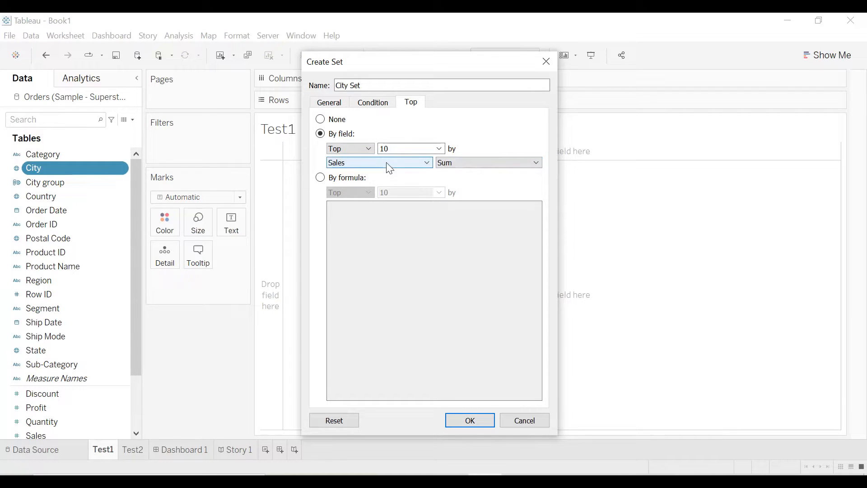
left_click(470, 420)
List City on Rows with Sales as text, and sort the cities by Sales in descending order
left_click_drag(67, 174, 403, 109)
scroll(105, 246, "down", 2)
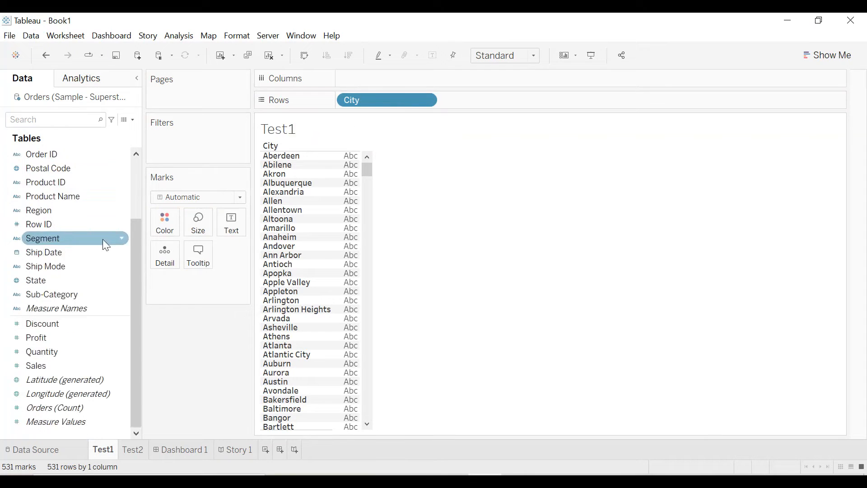
left_click_drag(53, 366, 239, 231)
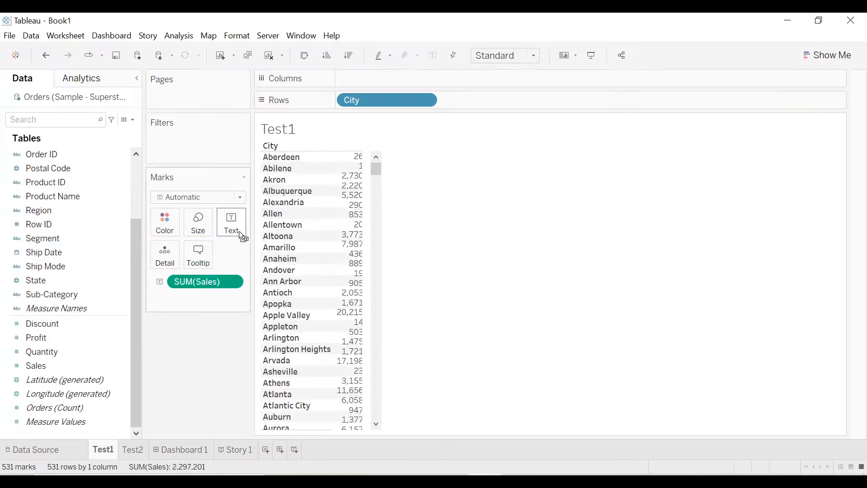
left_click(349, 57)
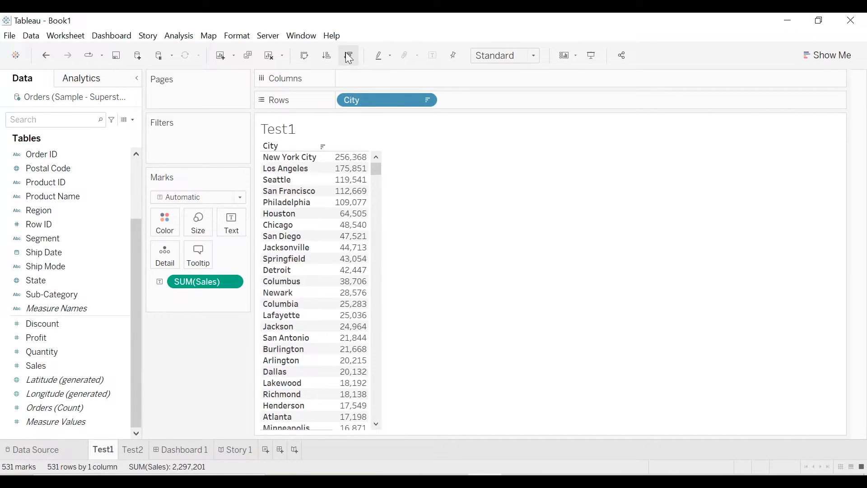
Filter the city list with City Set and add that filter to the context
scroll(96, 220, "up", 2)
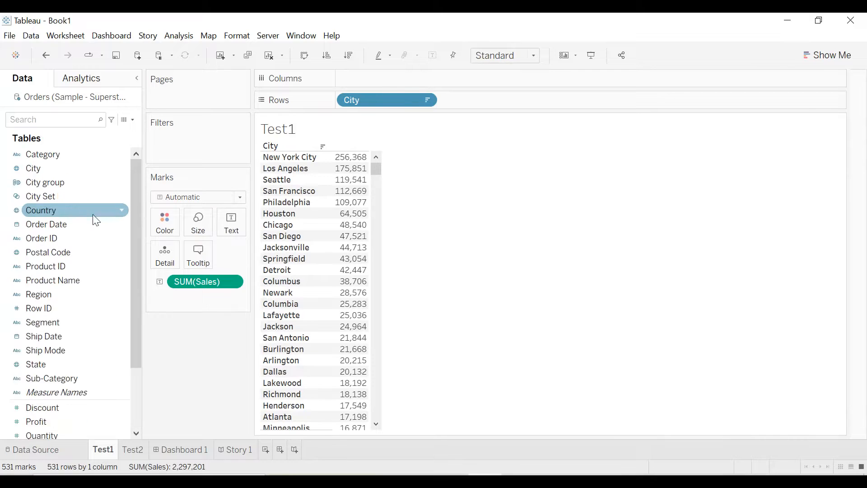
left_click(64, 196)
left_click_drag(63, 194, 183, 141)
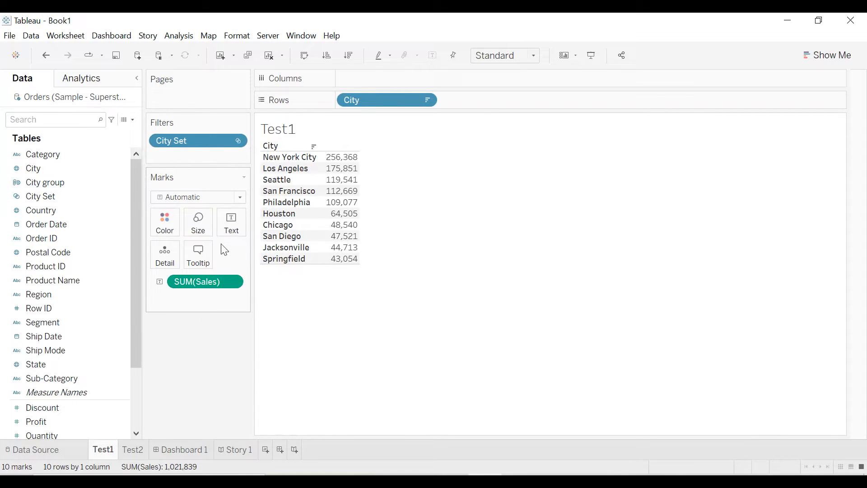
left_click(237, 142)
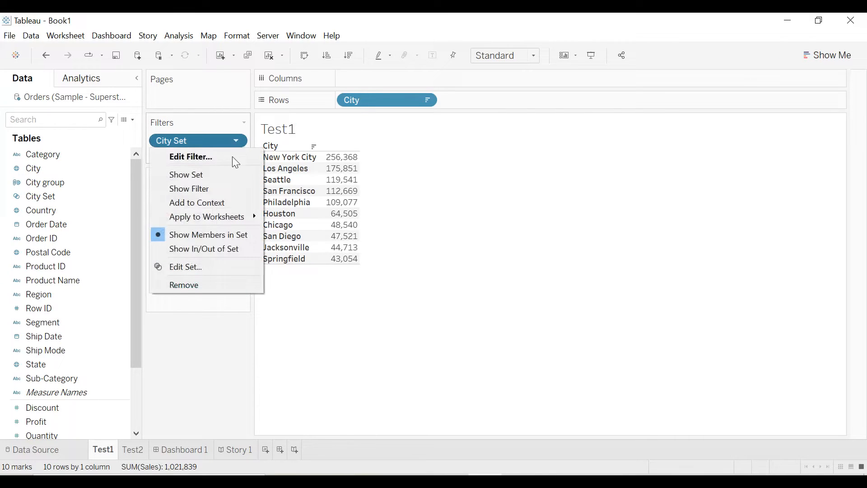
left_click(221, 203)
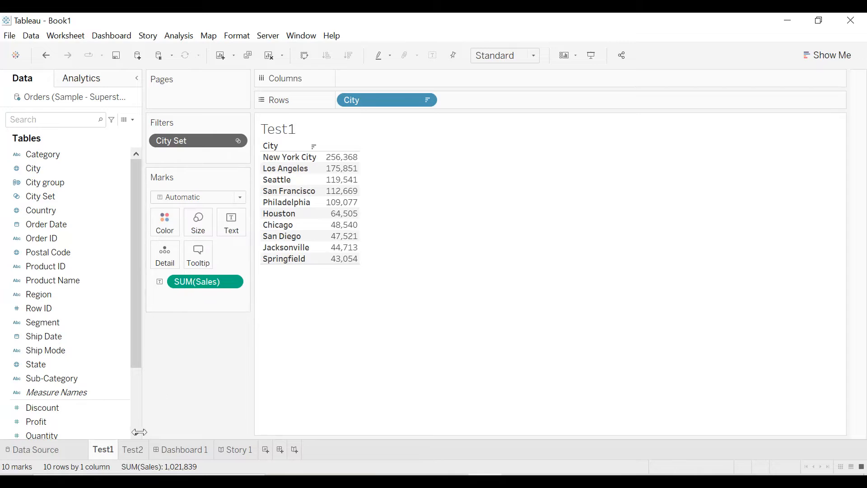
On the Test2 sheet, chart Quantity on Rows against Ship Date on Columns, using exact dates
left_click(131, 452)
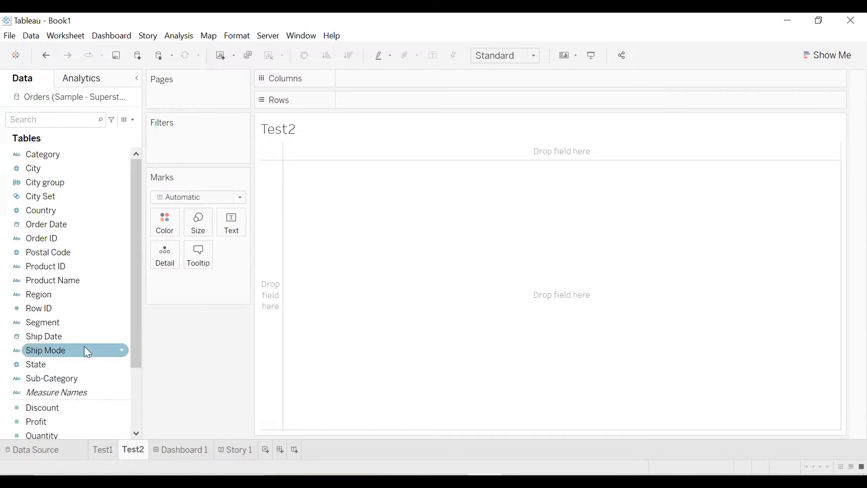
mouse_move(60, 339)
left_mouse_down()
mouse_move(380, 167)
mouse_move(405, 97)
mouse_move(393, 103)
mouse_move(387, 82)
left_mouse_up()
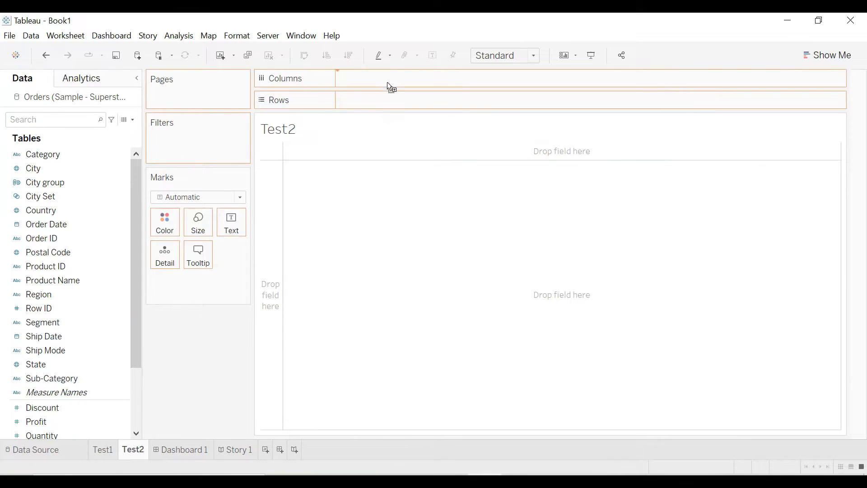
left_click(427, 81)
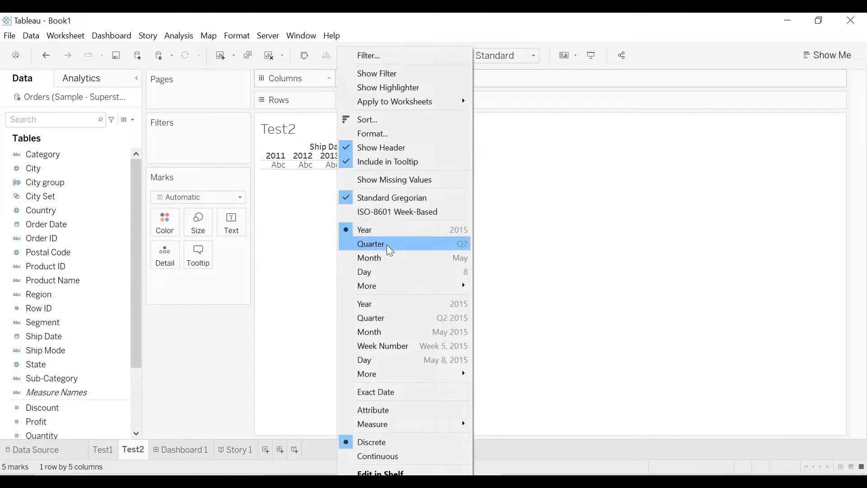
mouse_move(386, 291)
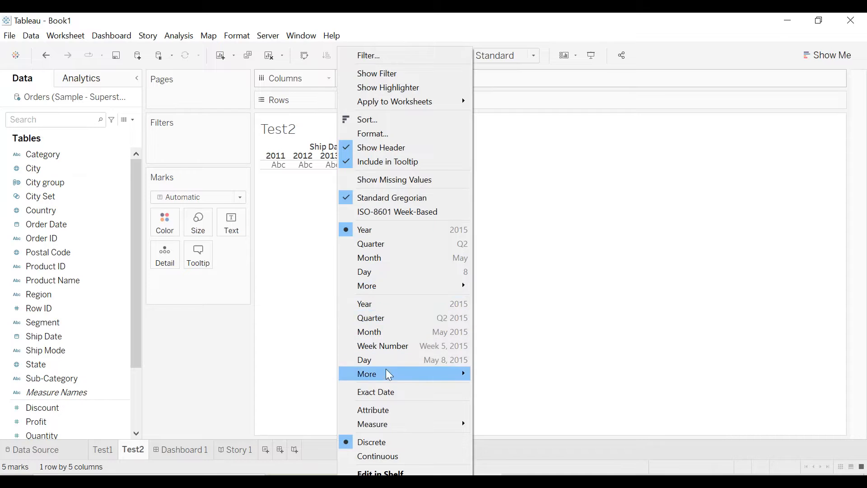
left_click(385, 397)
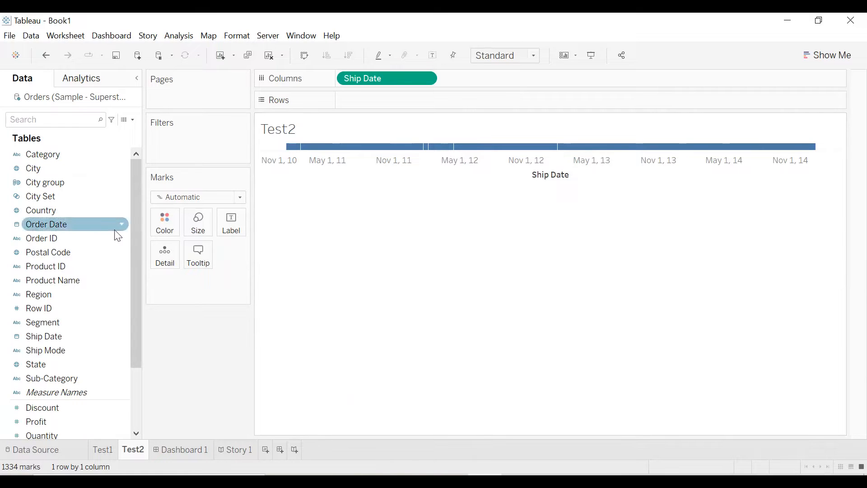
scroll(118, 227, "down", 3)
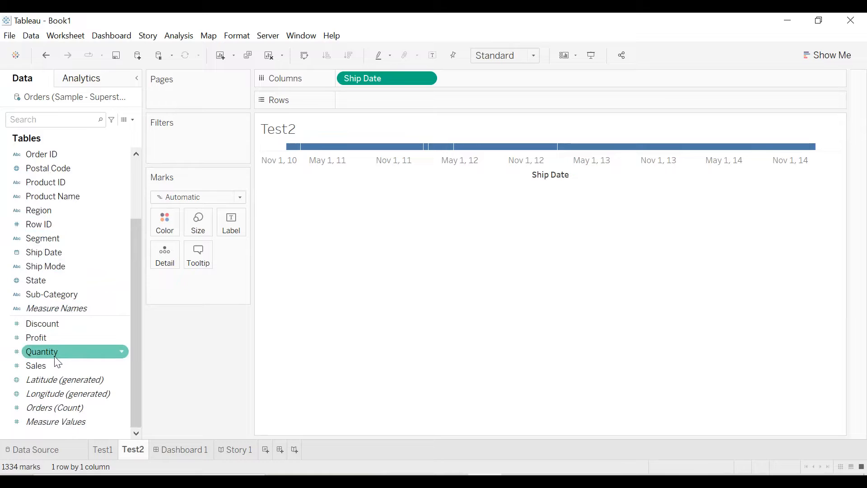
left_click_drag(56, 356, 400, 96)
Filter the Test2 chart by the year of Ship Date, keeping only 2014
scroll(67, 199, "up", 3)
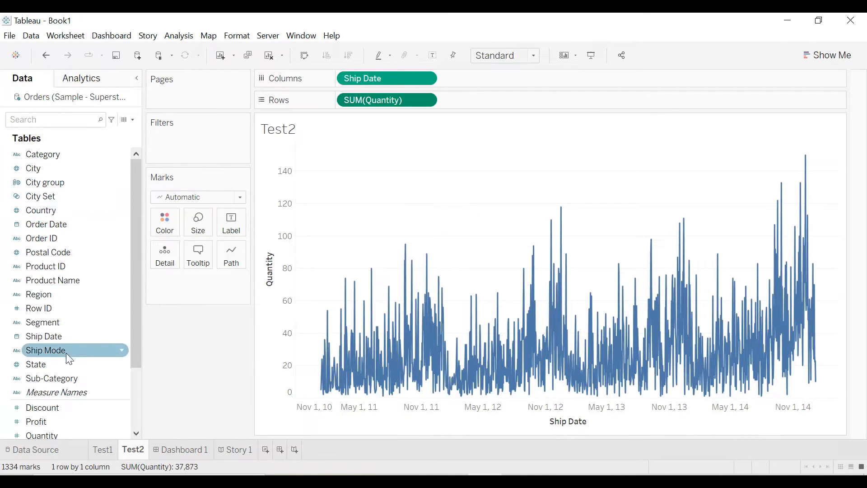
left_click_drag(45, 336, 204, 147)
left_click(386, 168)
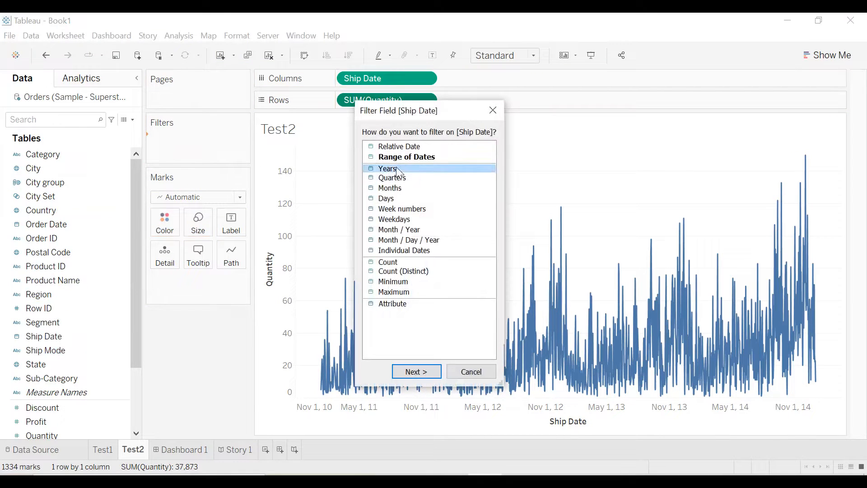
left_click(415, 377)
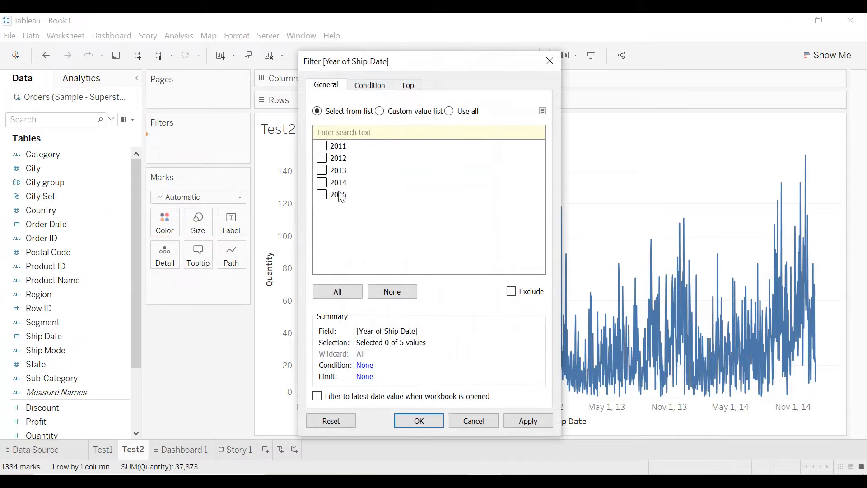
left_click(520, 422)
left_click_drag(443, 66, 517, 55)
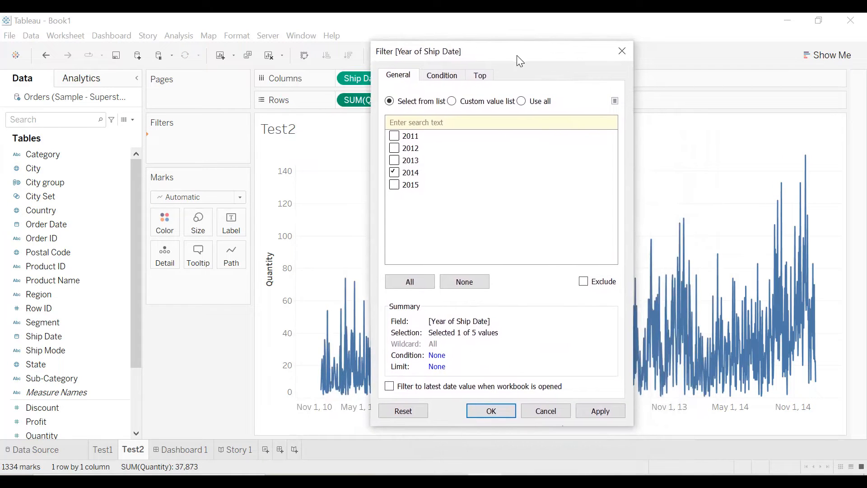
left_click(608, 412)
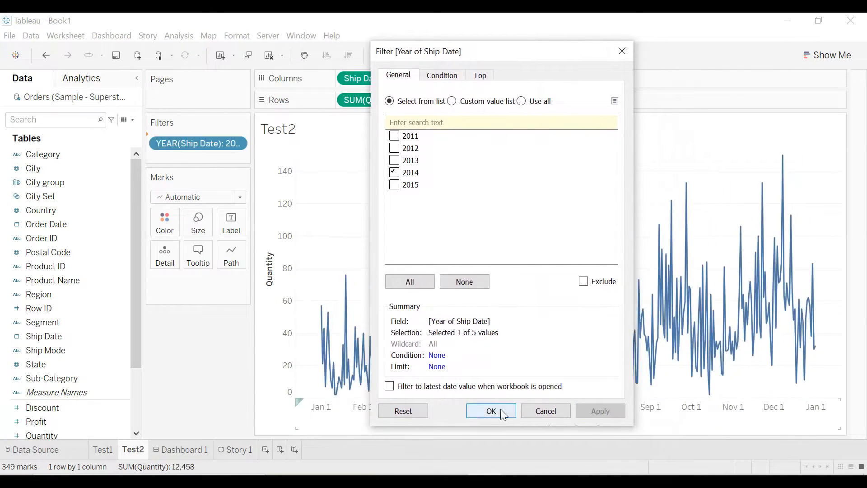
left_click(501, 409)
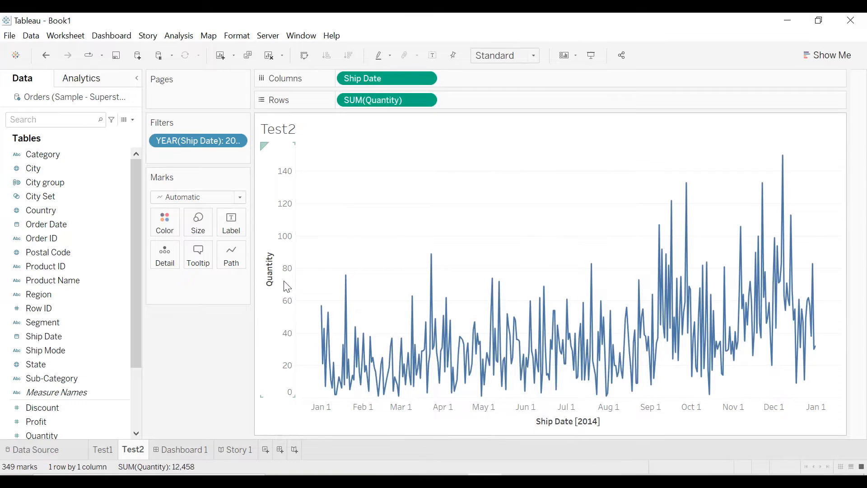
Remove the title from the Ship Date axis
right_click(550, 426)
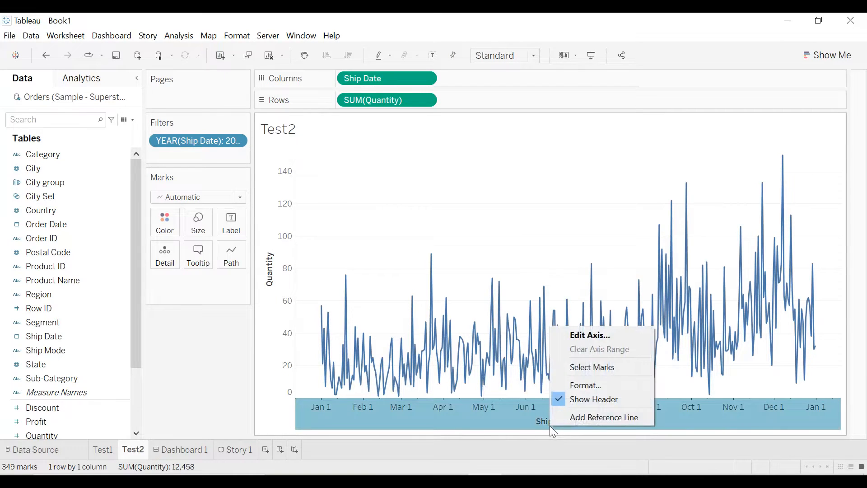
left_click(585, 339)
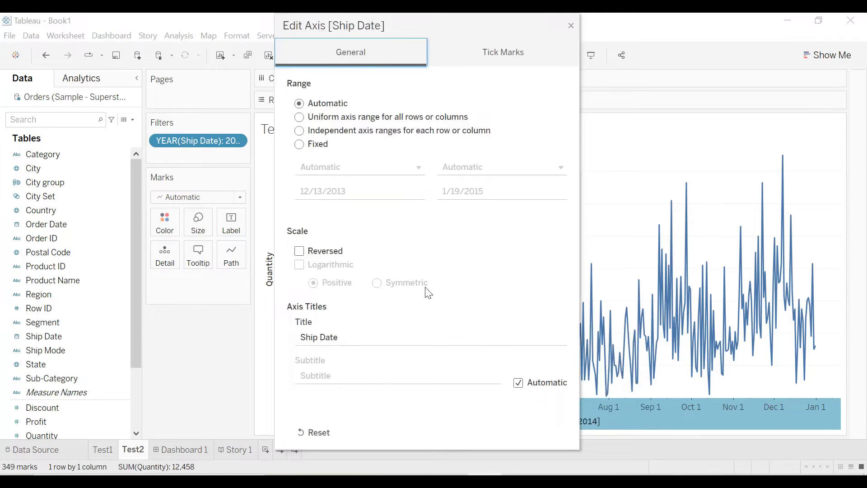
left_click(343, 338)
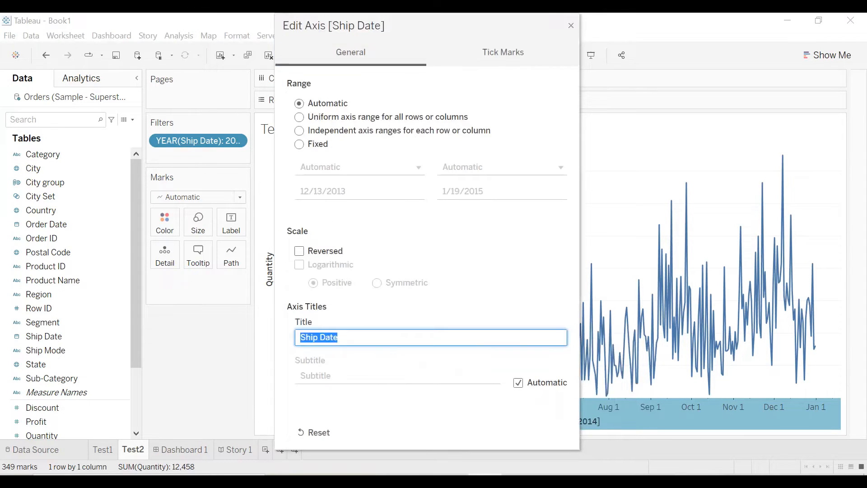
key("BackSpace")
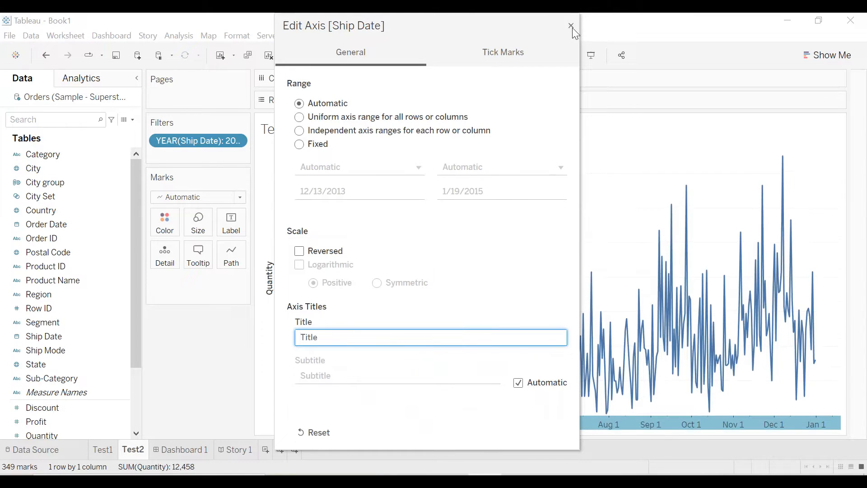
left_click(571, 26)
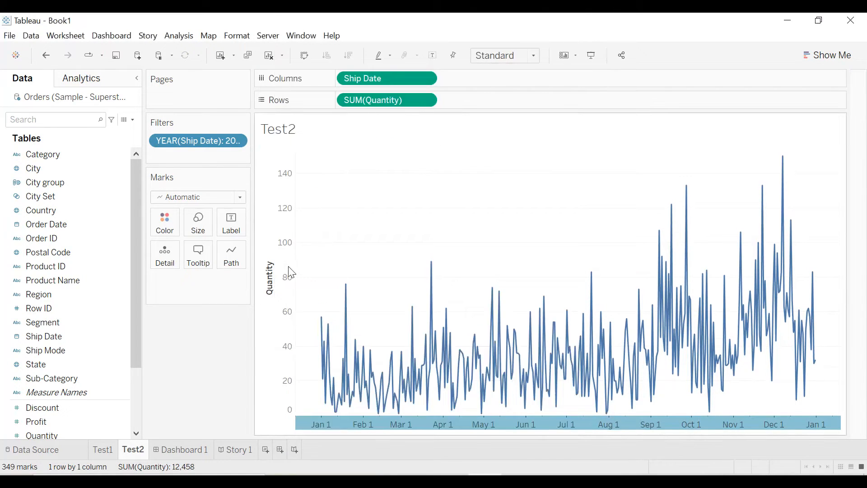
Clear the title of the Quantity axis, keeping zero included in its automatic range
right_click(270, 282)
left_click(312, 286)
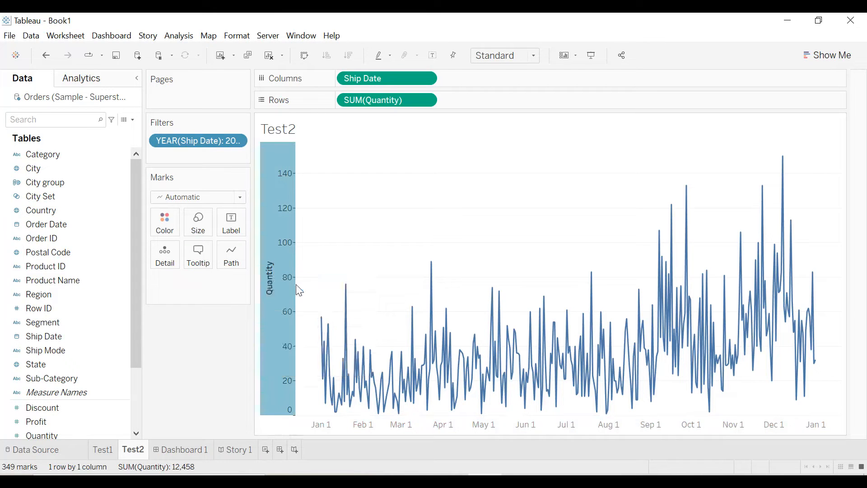
double_click(339, 337)
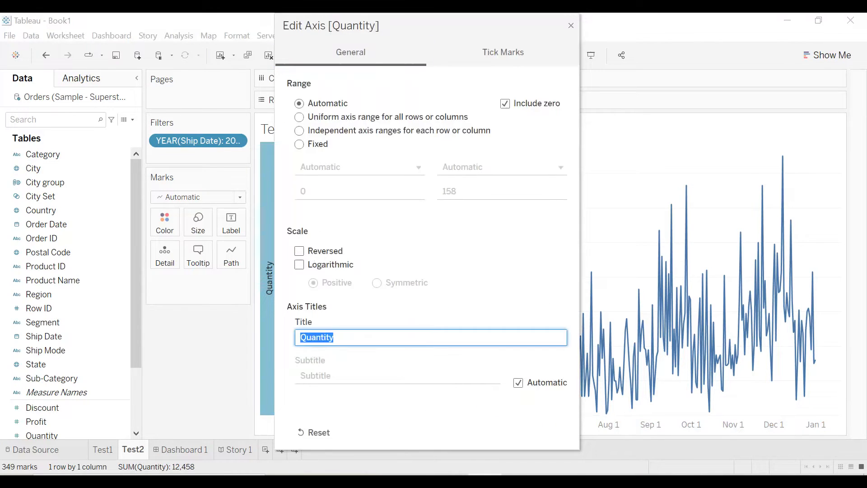
key("BackSpace")
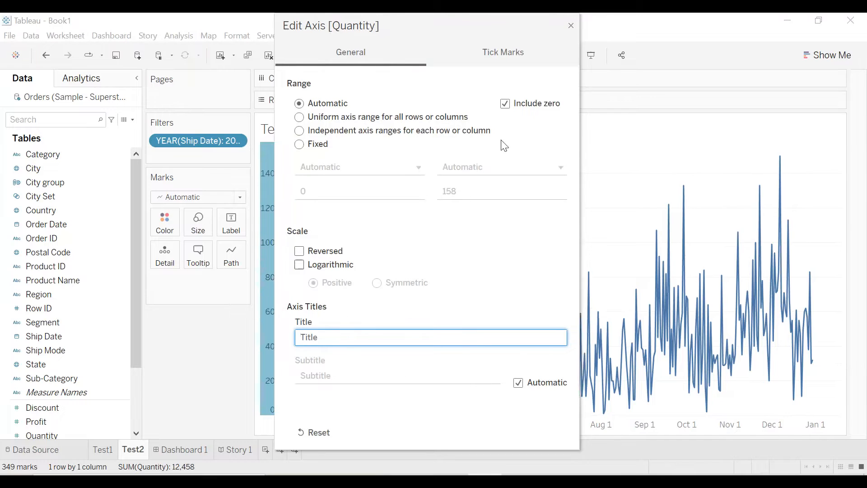
left_click(507, 103)
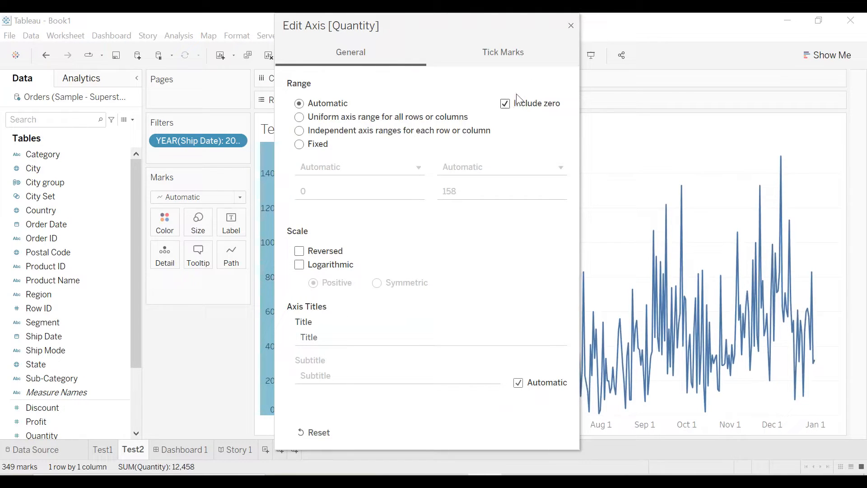
left_click(571, 26)
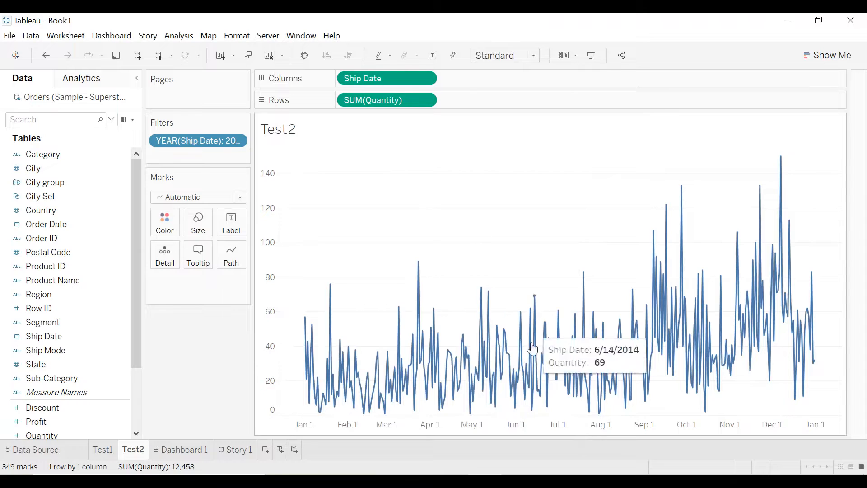
Start a reference line on the Ship Date axis with a constant value of 4/2/2014
right_click(518, 433)
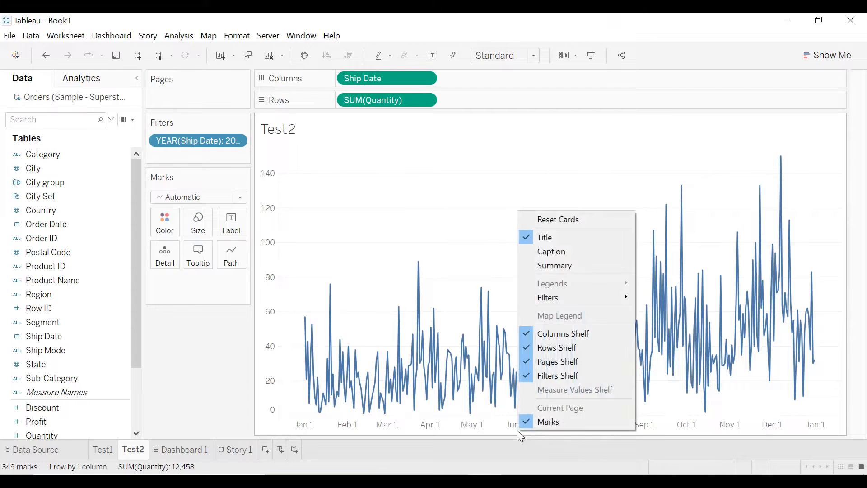
right_click(497, 426)
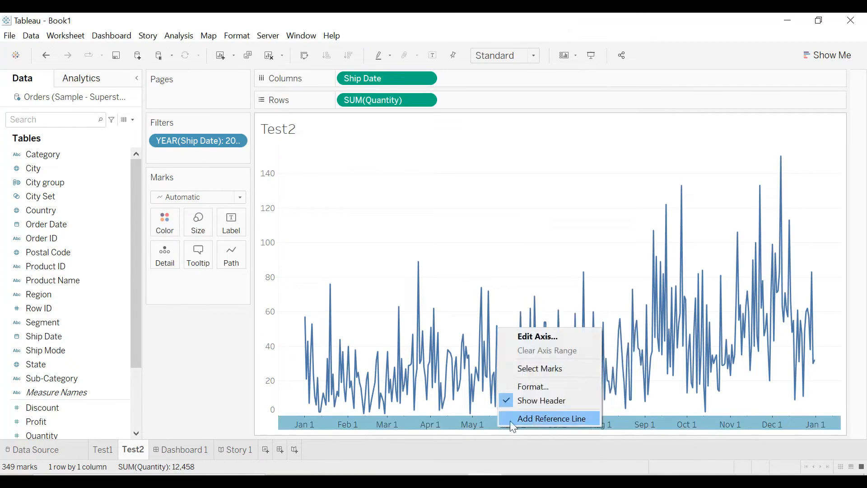
left_click(534, 416)
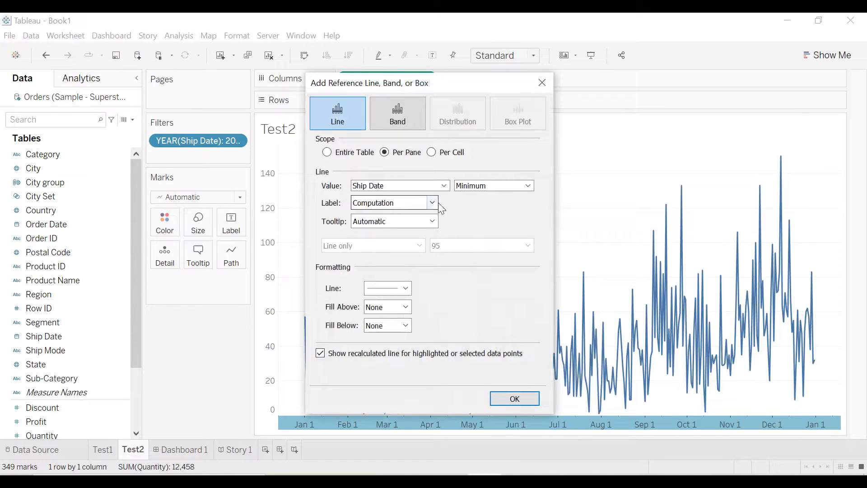
left_click(480, 186)
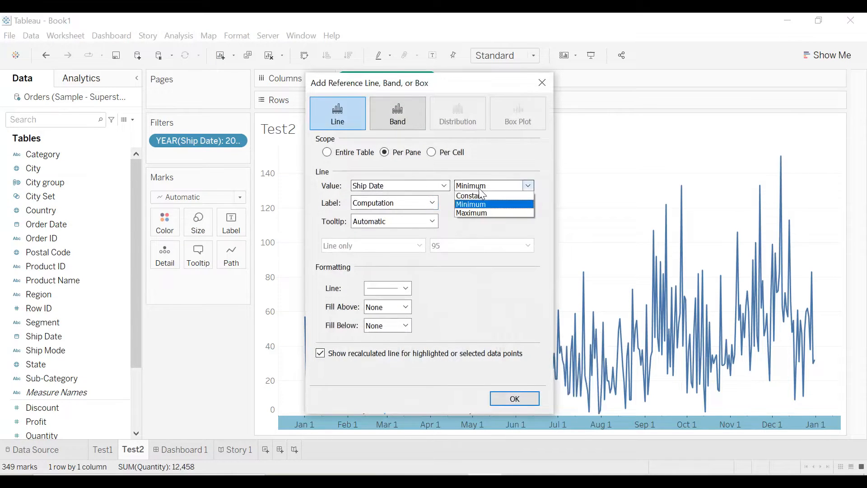
left_click(481, 197)
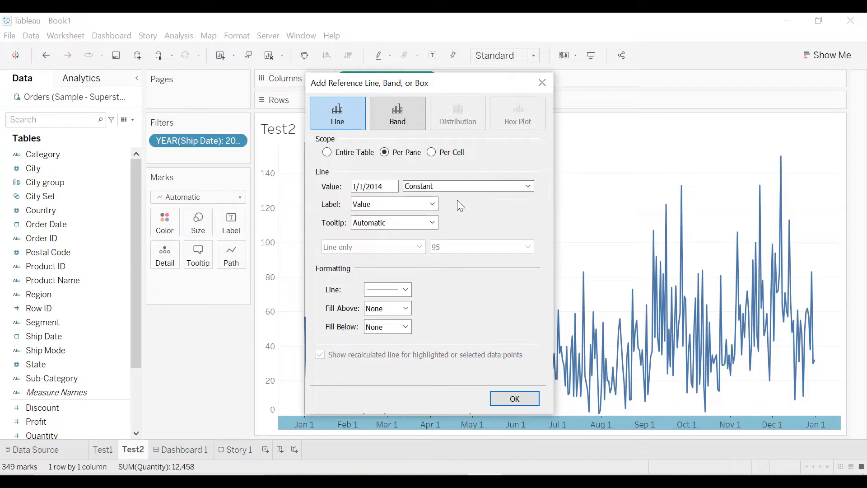
left_click(366, 186)
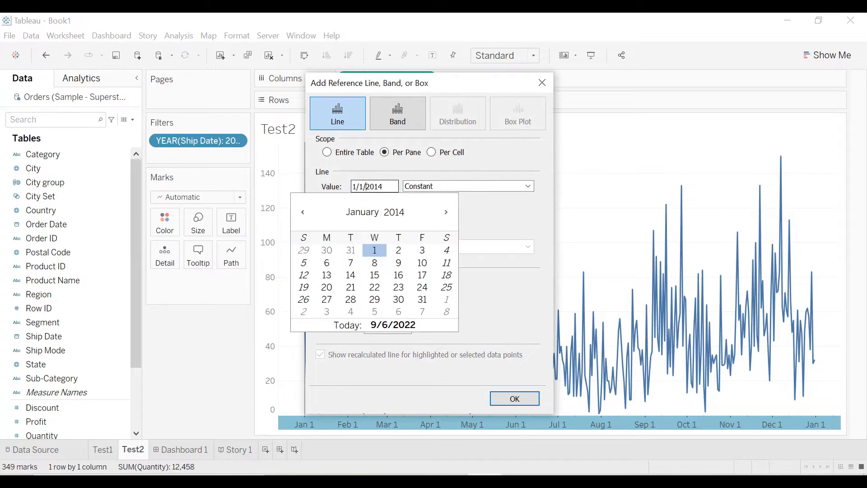
left_click(446, 211)
left_click(446, 212)
left_click(446, 212)
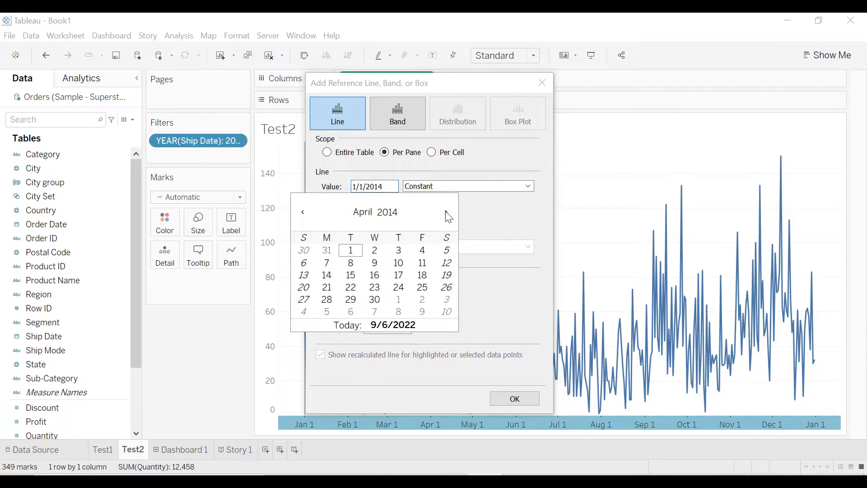
left_click(375, 252)
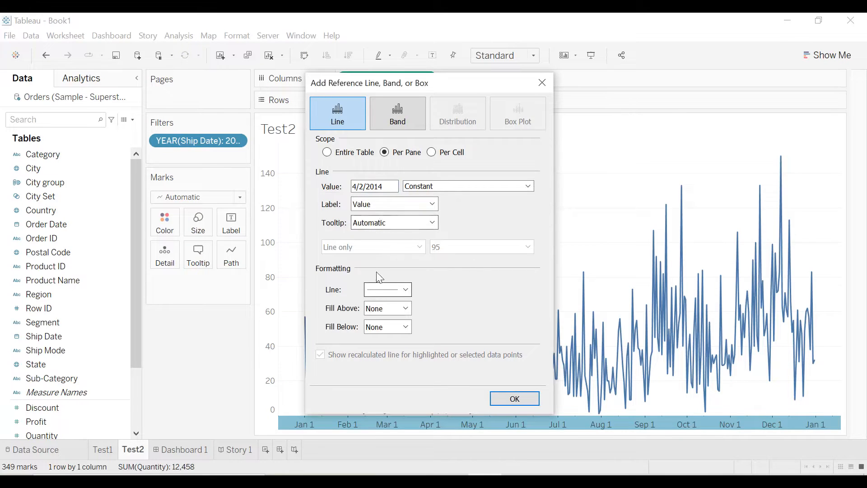
Give the Ship Date reference line a dotted style and add it to the chart
left_click(385, 292)
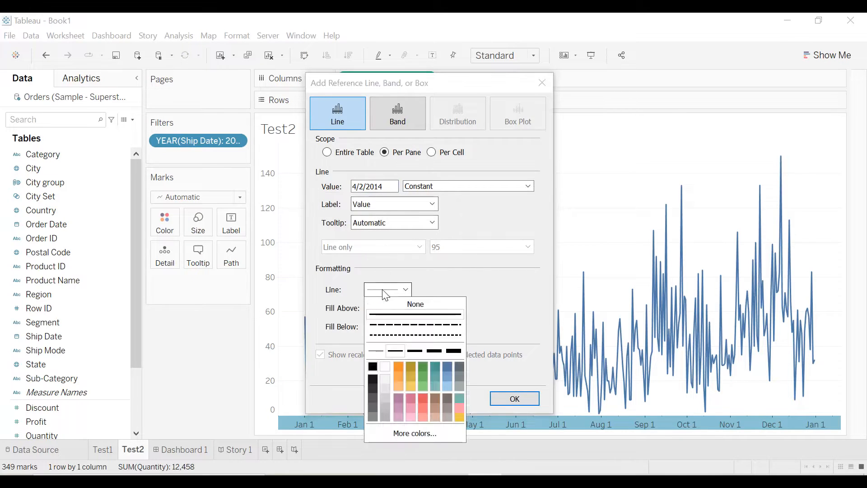
left_click(387, 337)
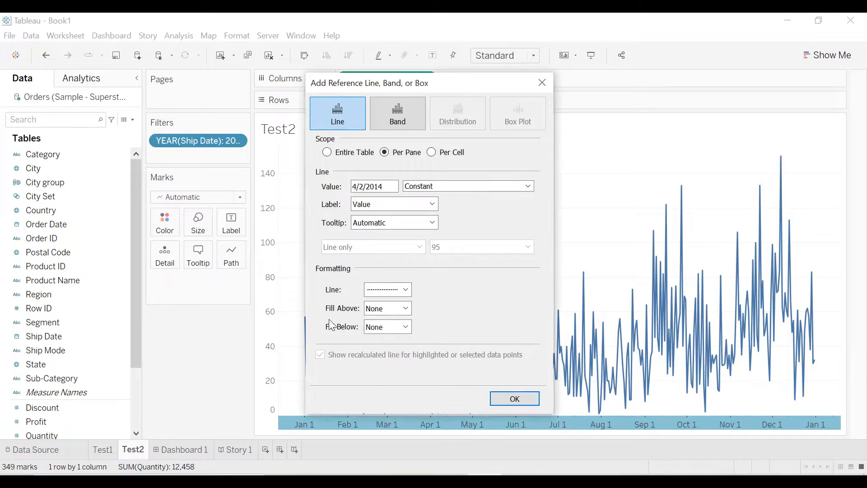
left_click(512, 399)
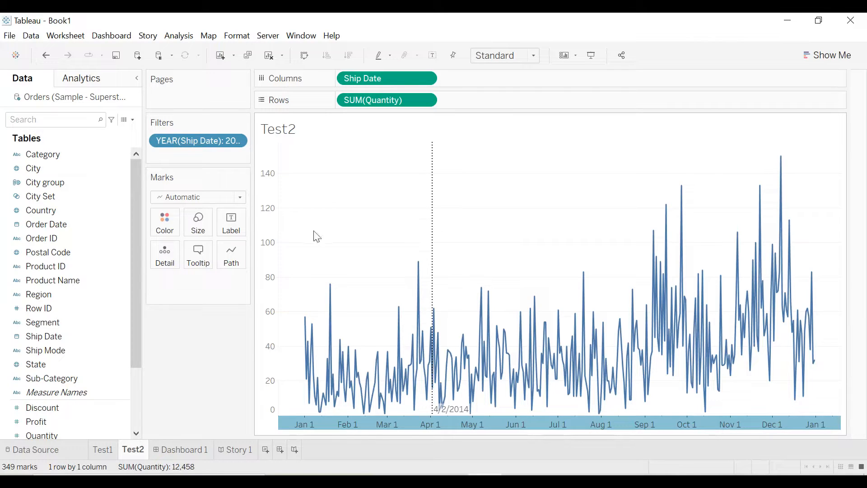
Add a reference line at the average of SUM(Quantity) per pane, using the thinnest line weight in black
right_click(268, 227)
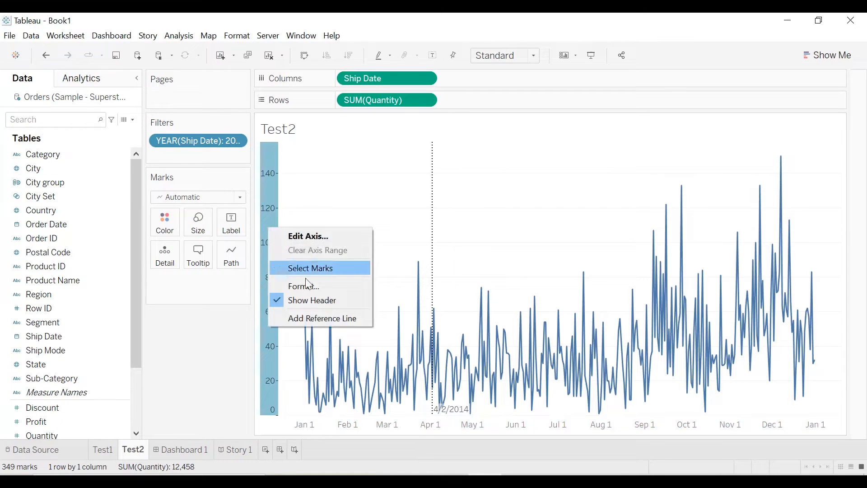
left_click(304, 319)
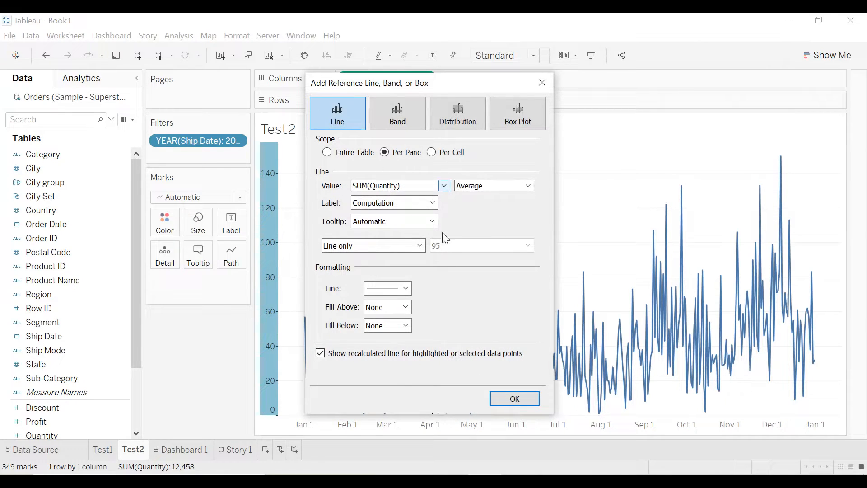
left_click(399, 288)
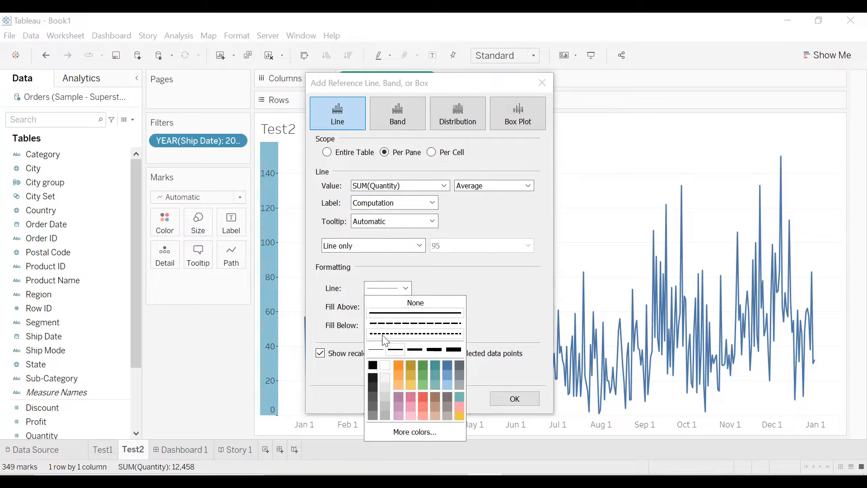
left_click(376, 349)
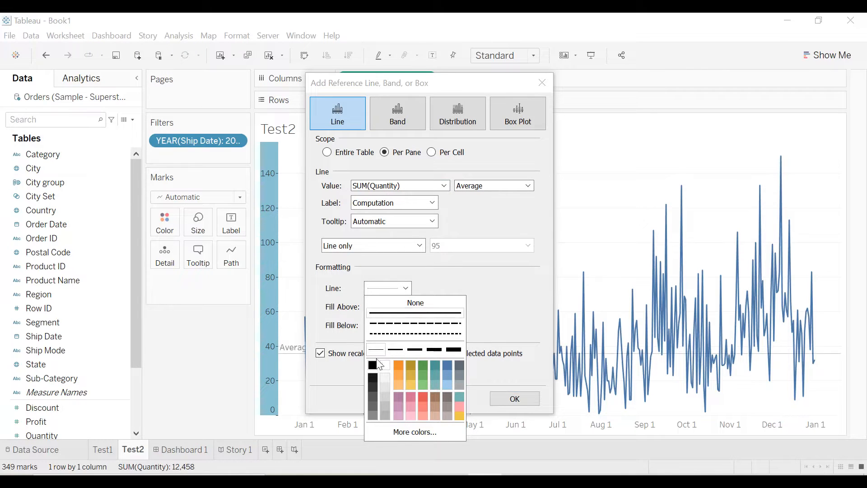
left_click(375, 367)
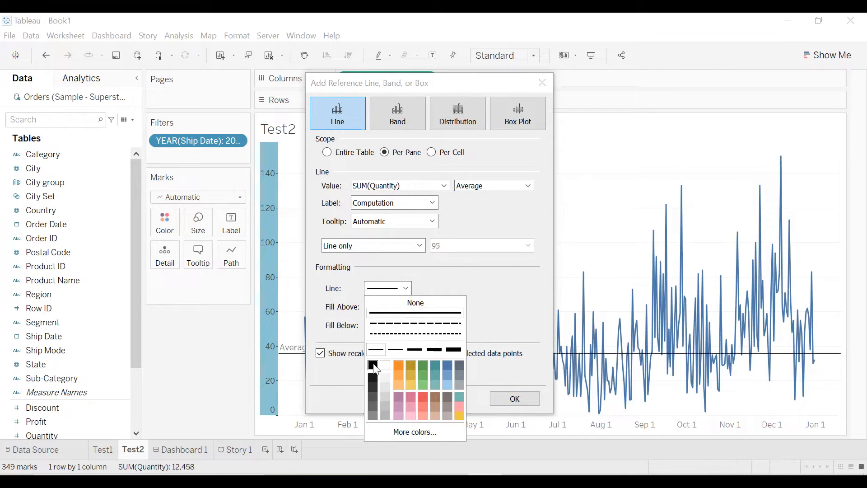
left_click(508, 309)
left_click(513, 398)
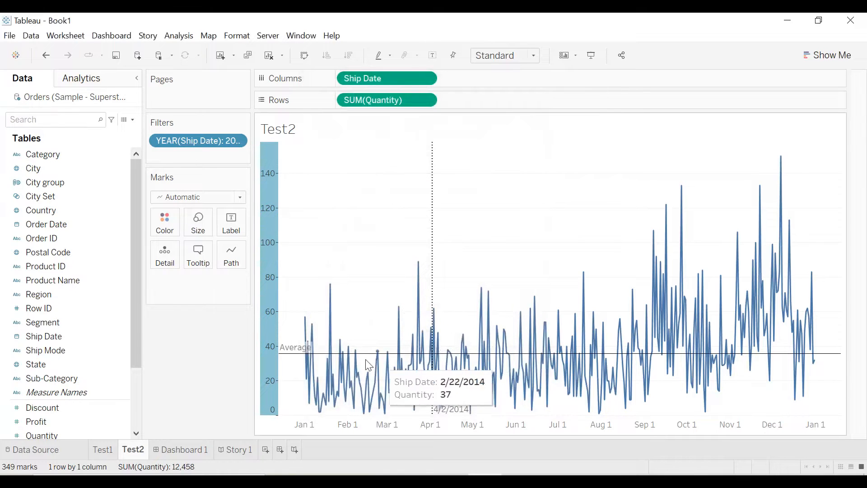
mouse_move(293, 360)
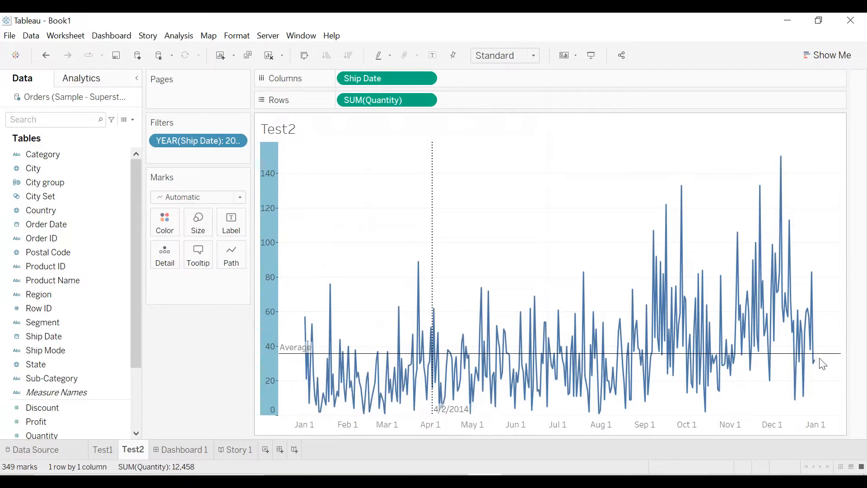
key("ctrl+z")
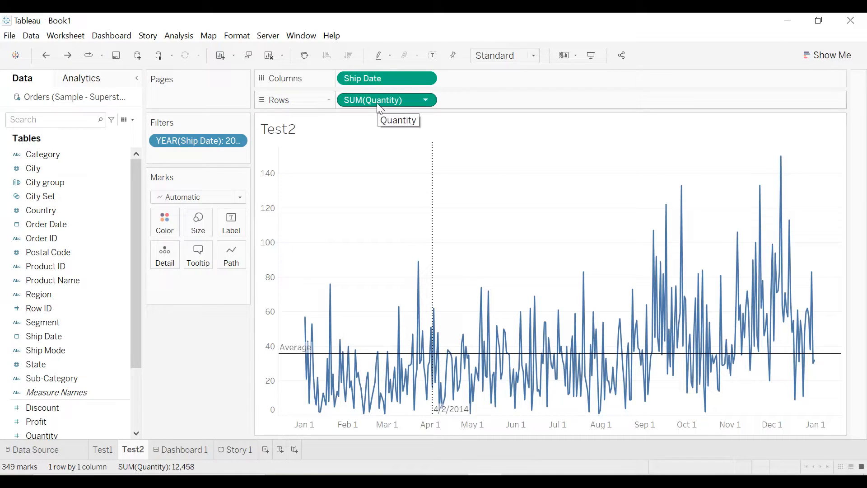
Duplicate SUM(Quantity) on Rows and set the mark type of the second copy to Area
left_click_drag(378, 103, 498, 103)
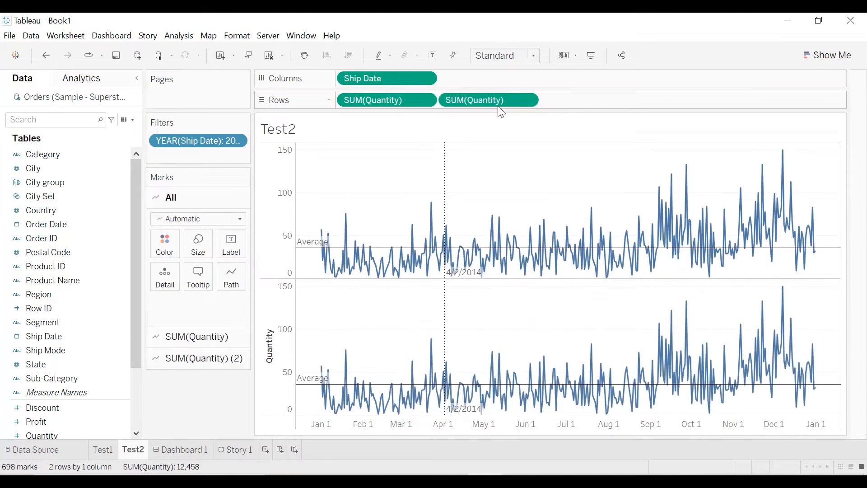
left_click(213, 359)
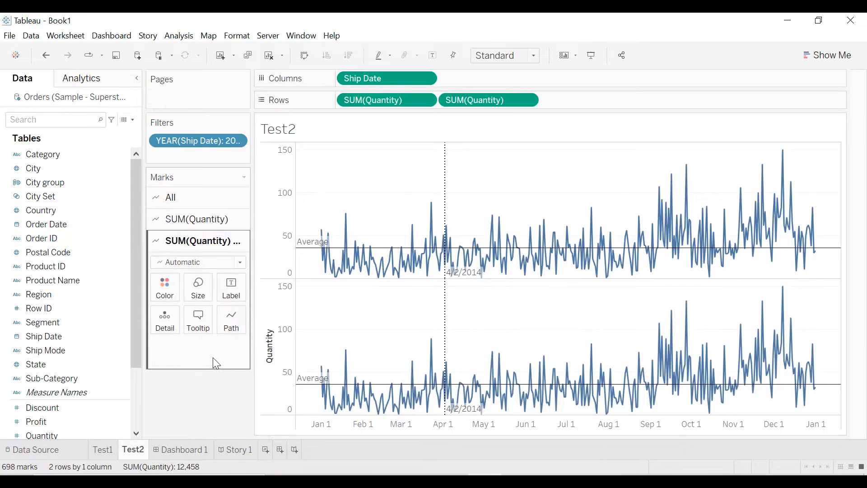
left_click(237, 270)
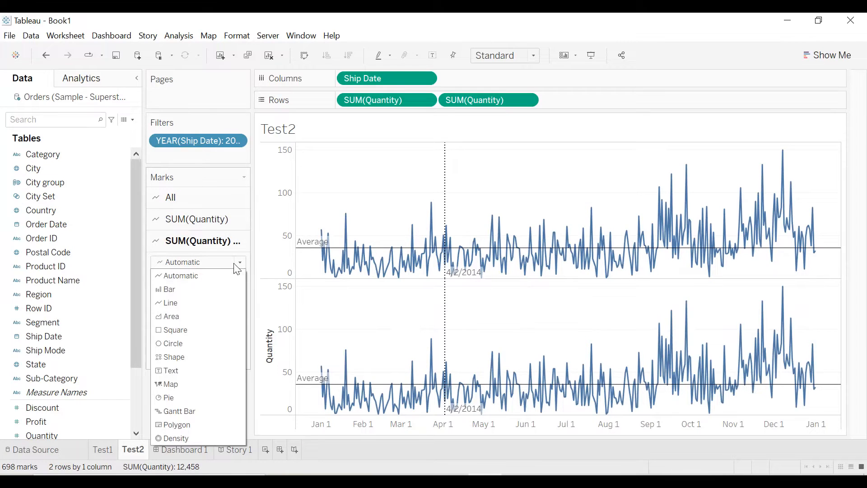
left_click(194, 314)
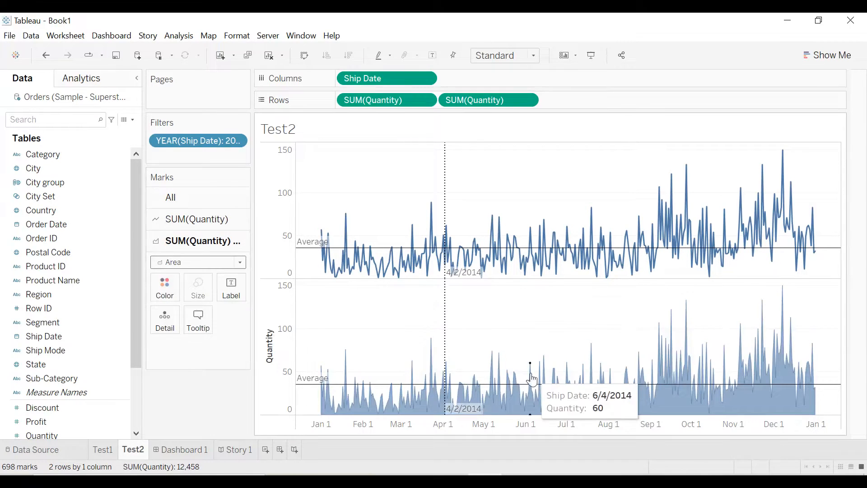
Color the line of the first SUM(Quantity) measure black
left_click(207, 226)
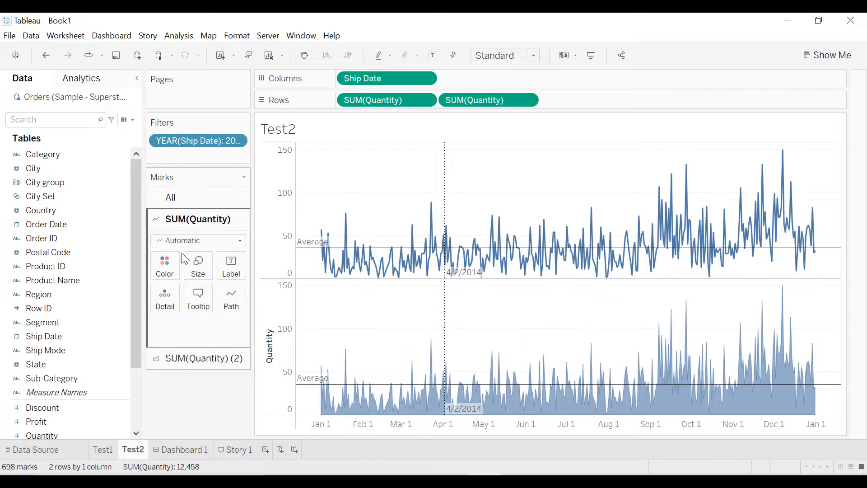
left_click(164, 266)
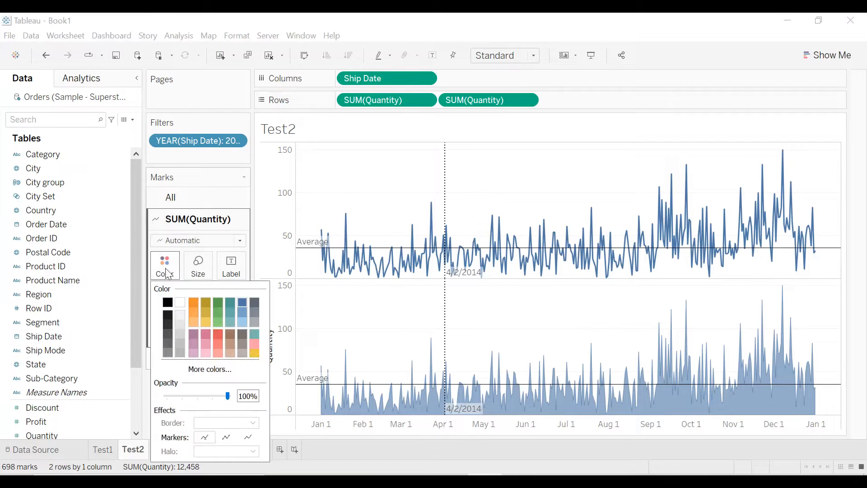
left_click(168, 303)
left_click(345, 294)
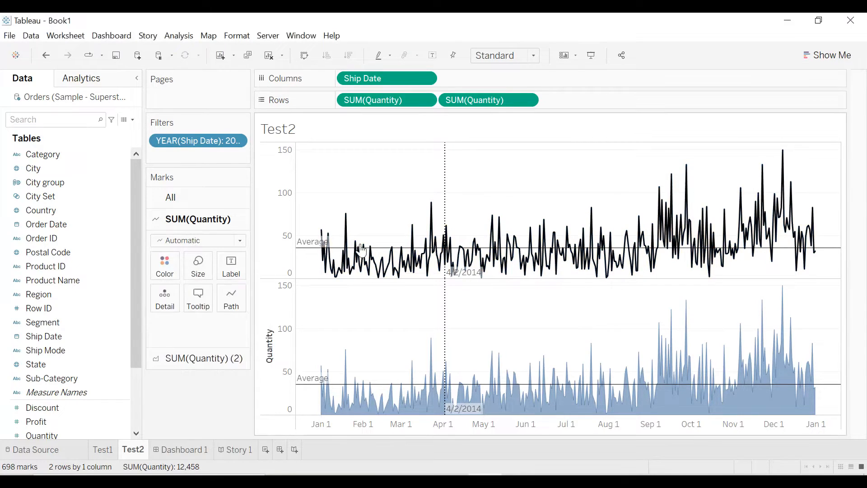
Combine the two SUM(Quantity) measures into a dual-axis chart
left_click(528, 100)
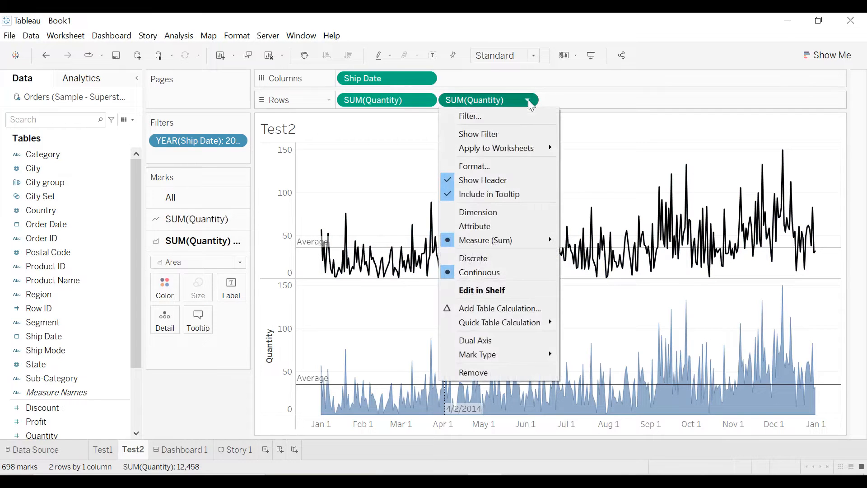
left_click(476, 340)
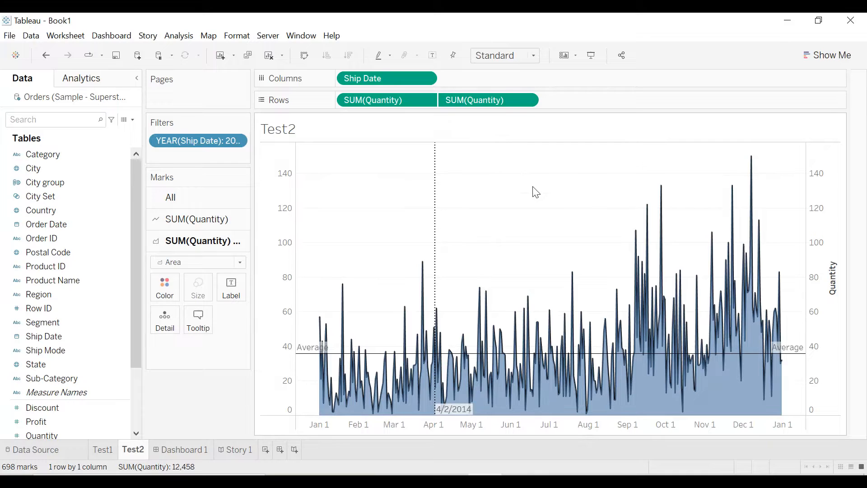
key("ctrl+z")
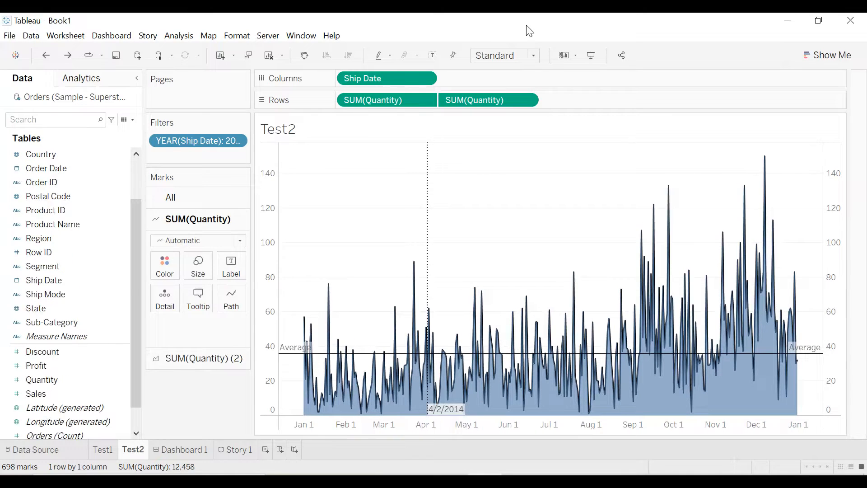
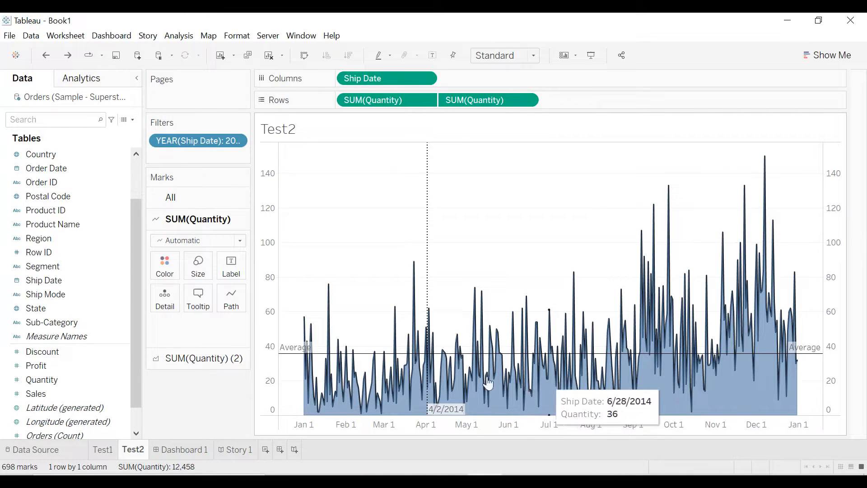
In the first SUM(Quantity) tooltip, replace the Quantity label with "Total quantity shipped on is" directly before the quantity field
left_click(210, 299)
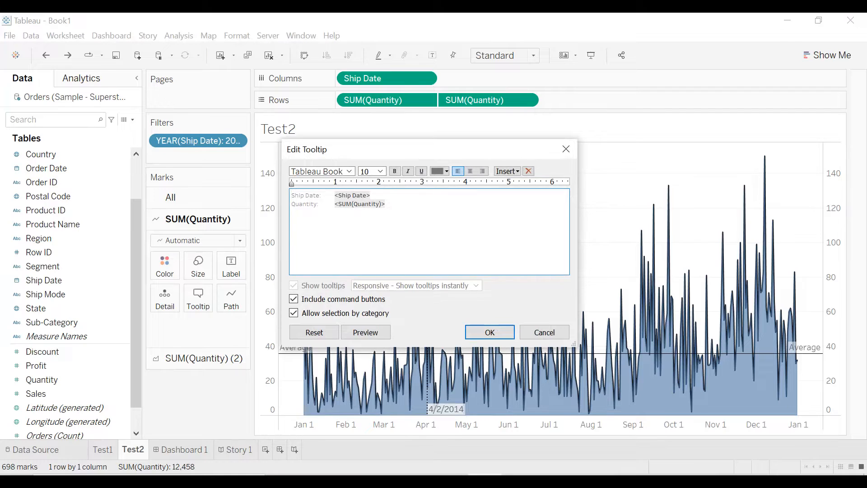
double_click(317, 204)
type("Total quantity shipped on")
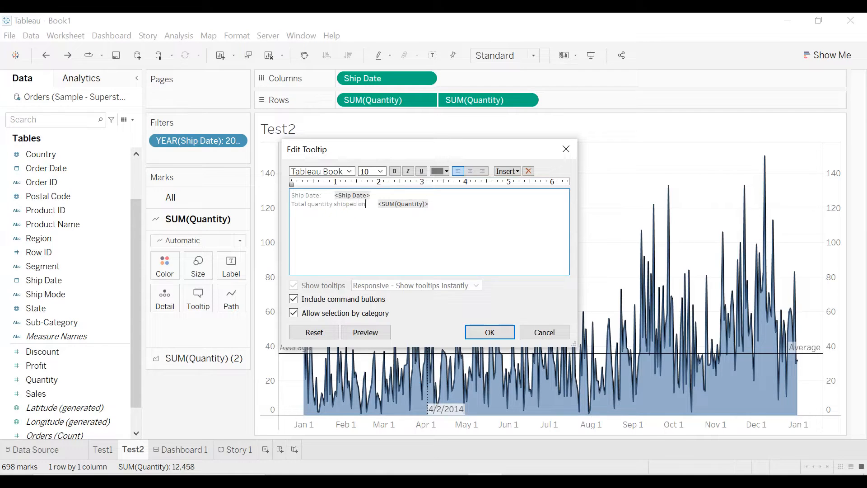
left_click_drag(428, 204, 381, 204)
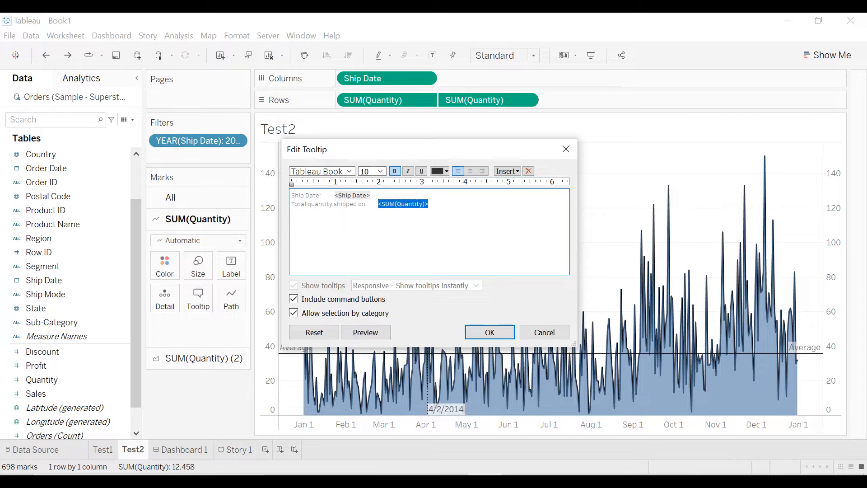
left_click(380, 204)
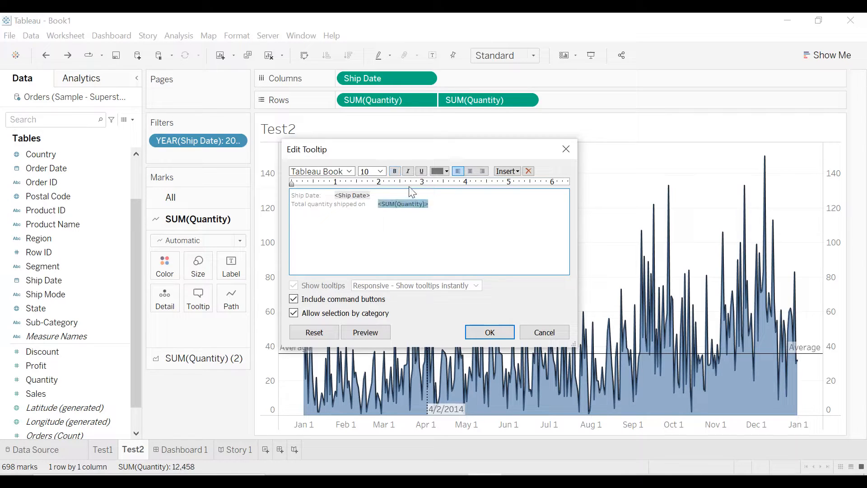
key("Left")
key("BackSpace")
type("is")
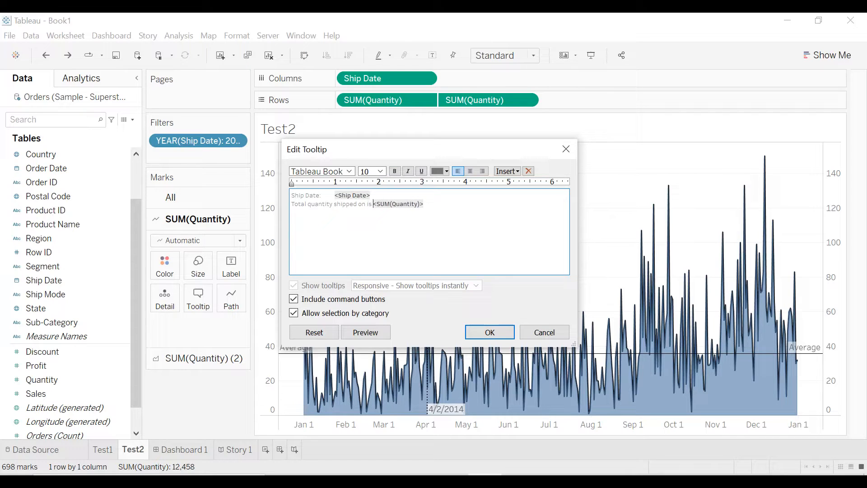
Move the tooltip's Ship Date field between "on" and "is", remove the leftover Ship Date label, and apply the tooltip
left_click_drag(371, 196, 335, 196)
key("ctrl+c")
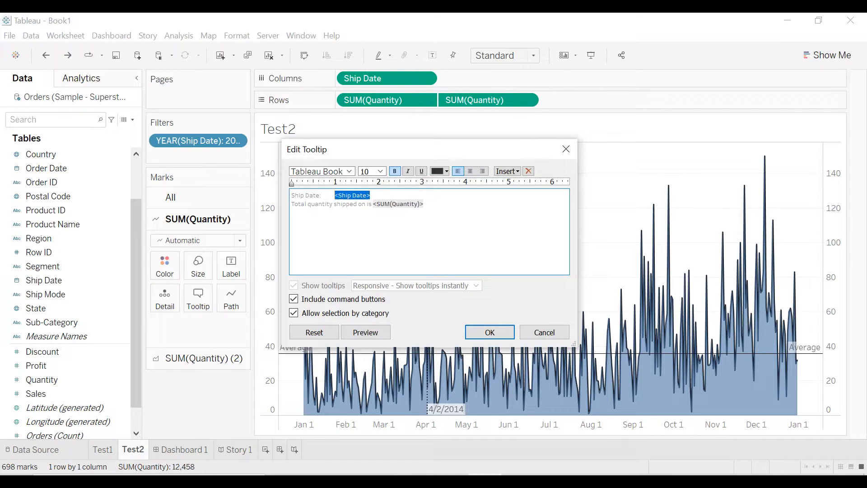
key("Delete")
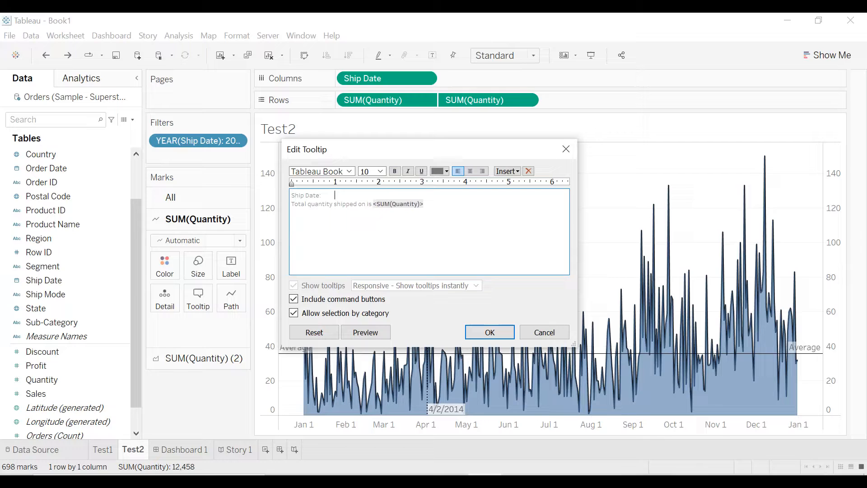
key("ctrl+v")
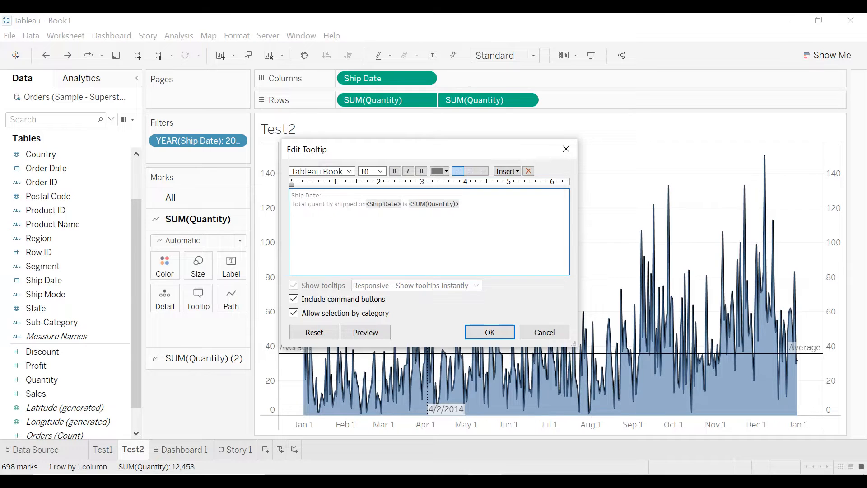
left_click_drag(366, 203, 398, 204)
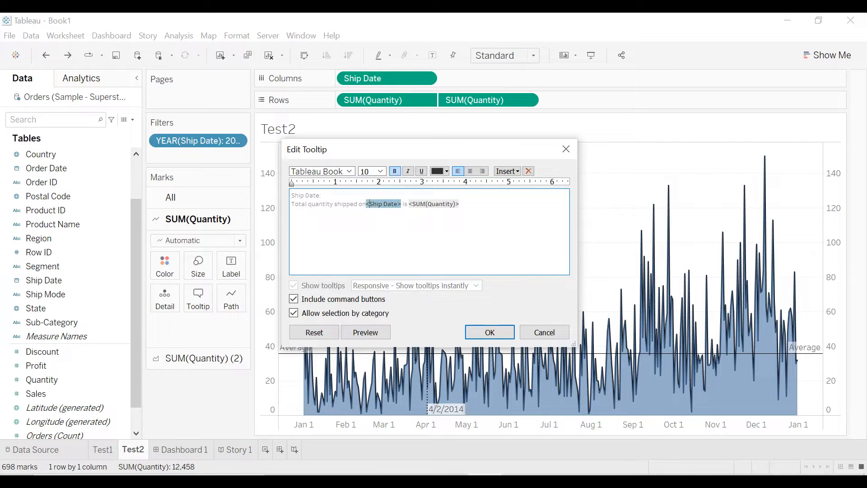
key("Left")
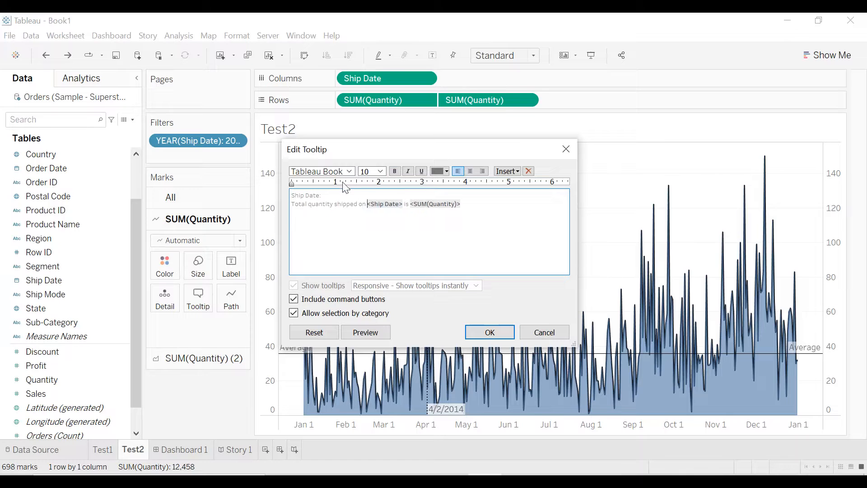
left_click_drag(336, 196, 291, 196)
key("Delete")
left_click(493, 332)
mouse_move(505, 380)
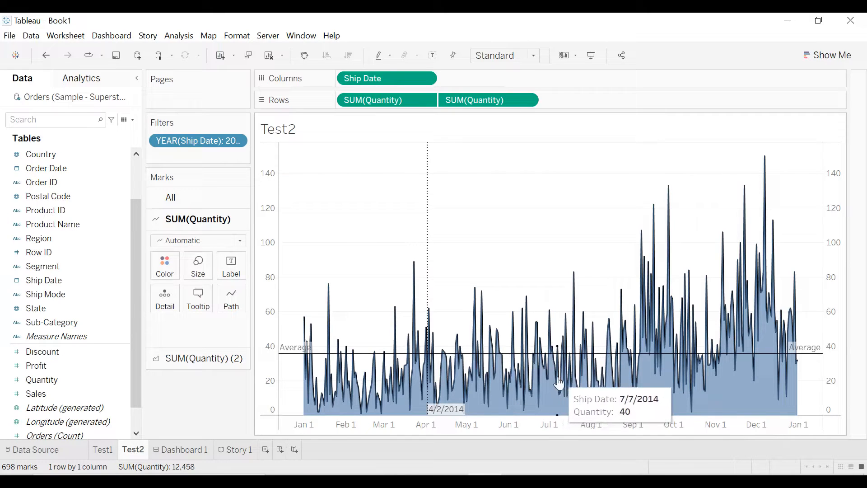
Change the first SUM(Quantity) line to the Step line type
left_click(242, 308)
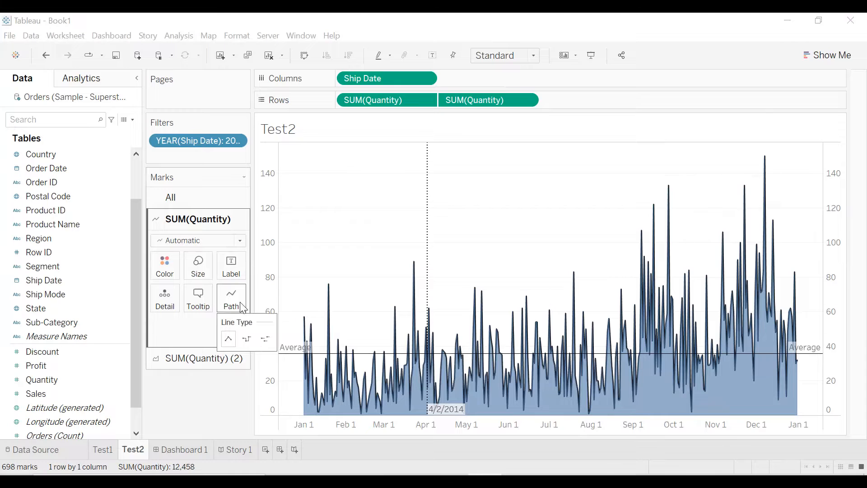
left_click(248, 338)
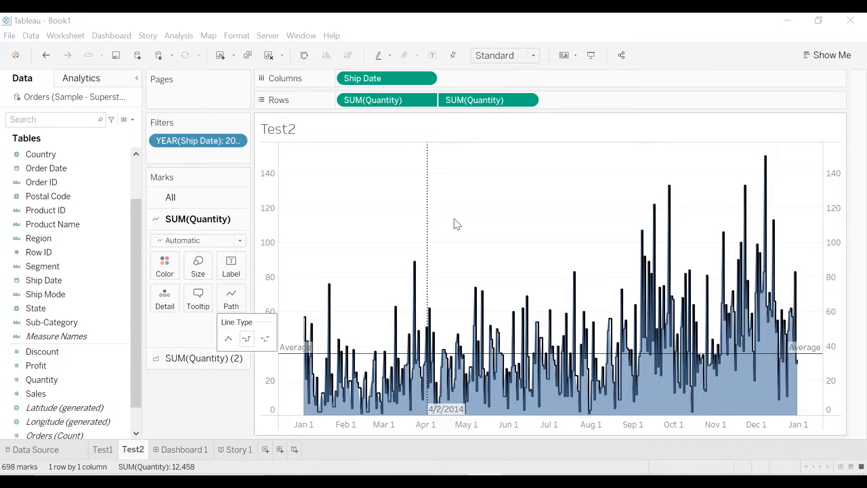
Select the marks from about late April to early September and keep only those in the chart
left_click_drag(455, 220, 645, 413)
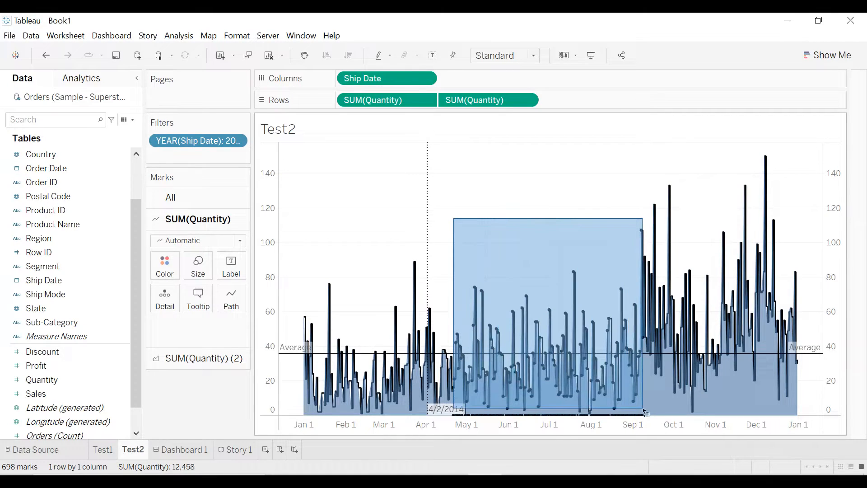
left_click_drag(645, 413, 646, 413)
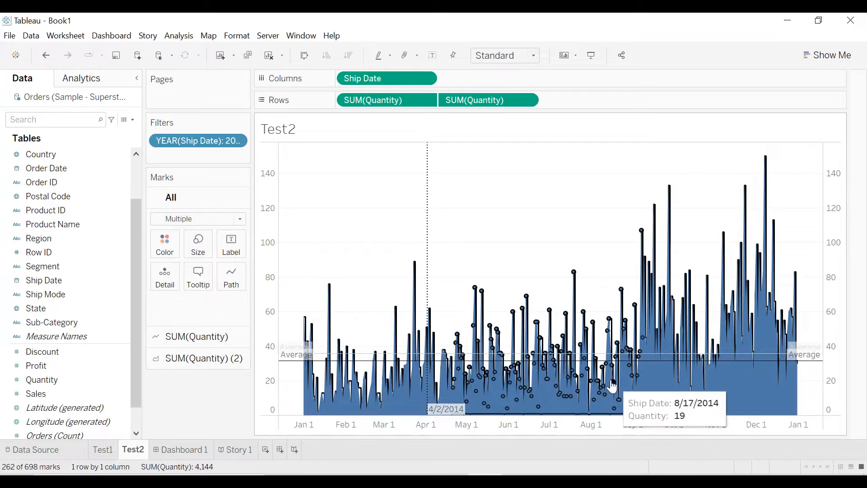
mouse_move(542, 372)
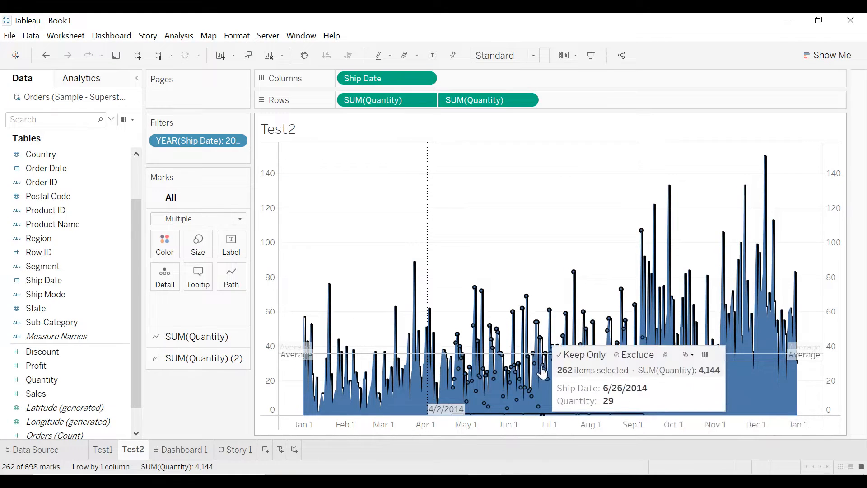
left_click(560, 359)
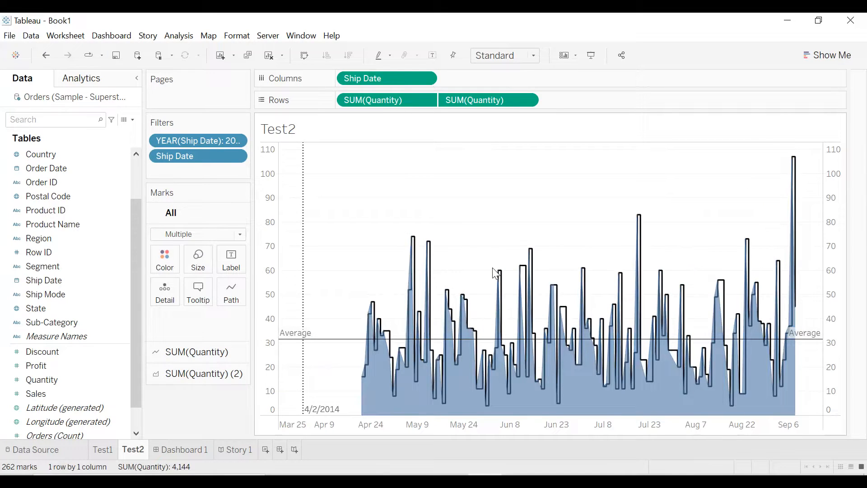
Try removing the second SUM(Quantity) from Rows, and undo both the removal and the Keep Only filter
left_click_drag(491, 100, 110, 218)
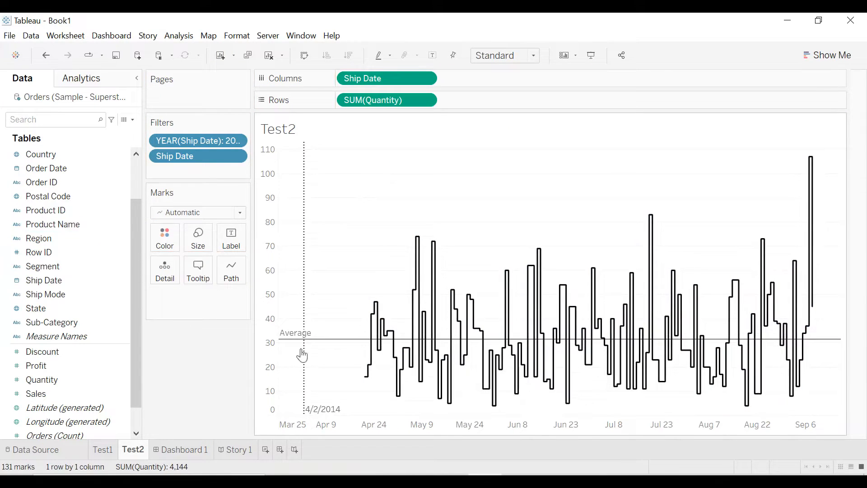
left_click(232, 275)
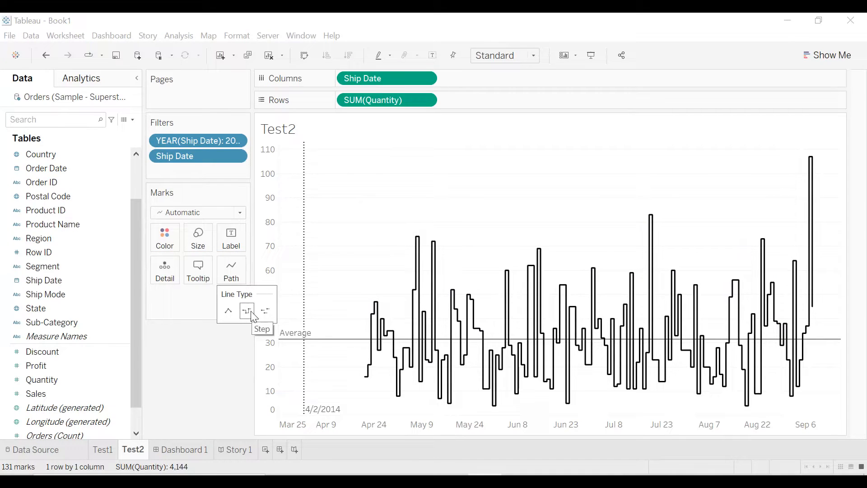
key("ctrl+z")
key("ctrl+z")
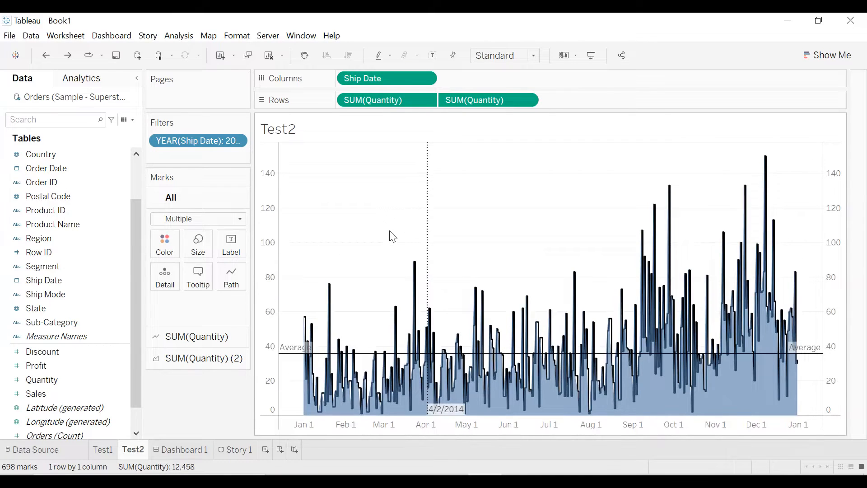
Set the line type back to Linear for all marks and make the lines slightly thinner
left_click(232, 276)
left_click(226, 315)
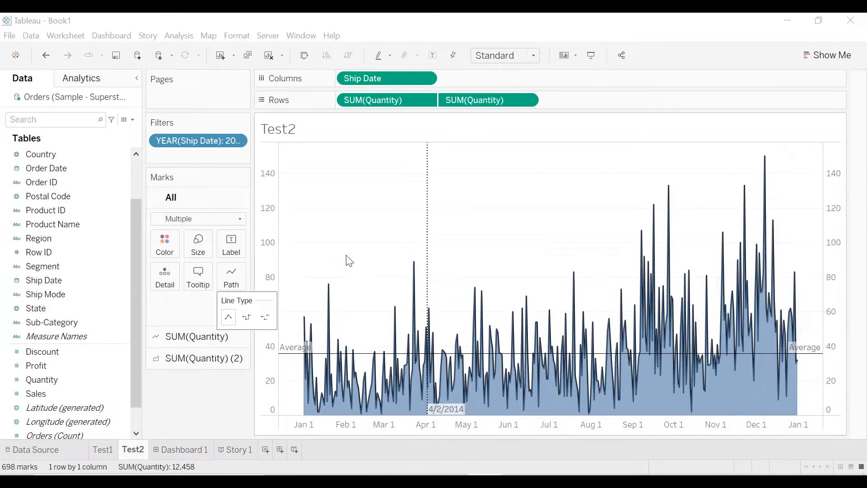
left_click(198, 244)
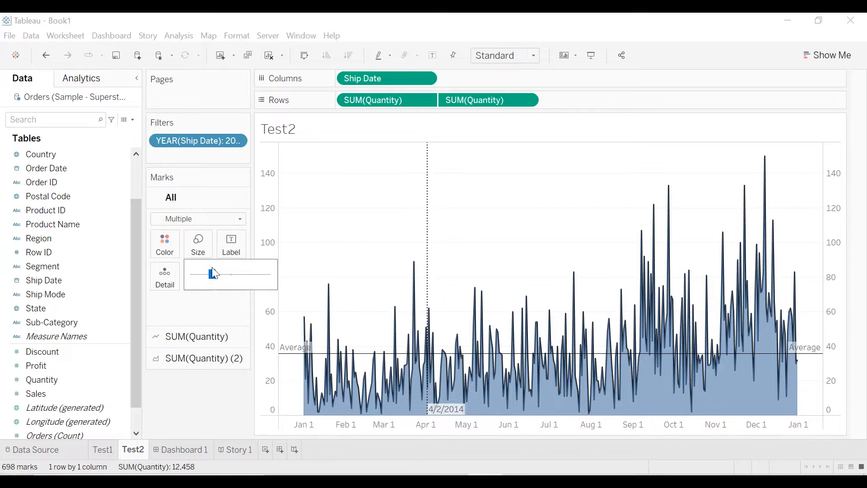
left_click_drag(211, 274, 199, 276)
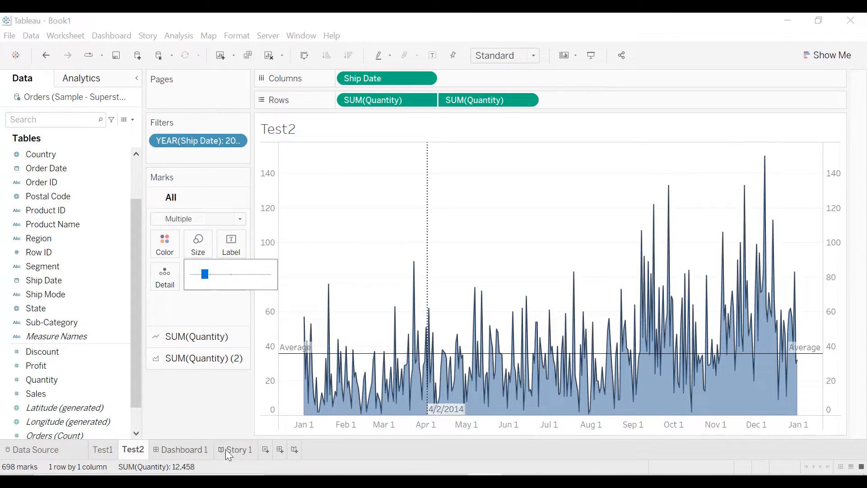
Create a new worksheet and place it directly after Test2
left_click(265, 449)
left_click_drag(268, 451, 162, 449)
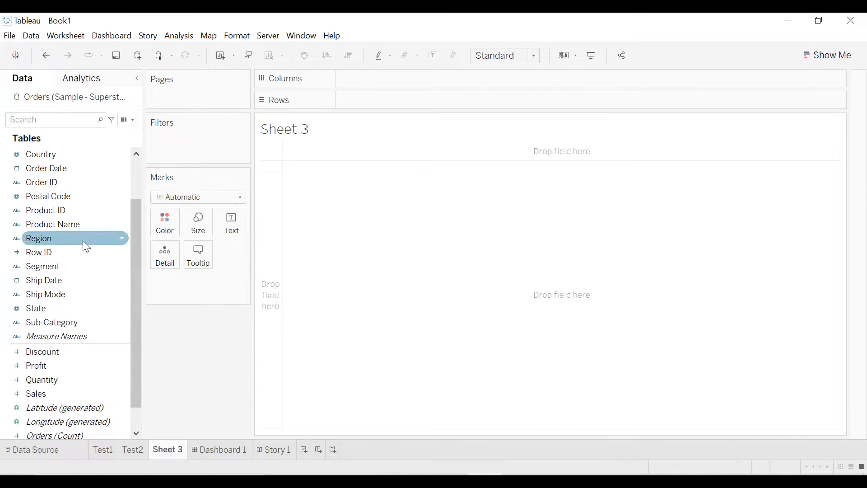
Plot Sales on Rows against Ship Date on Columns, with the date set to continuous Month
scroll(82, 240, "up", 2)
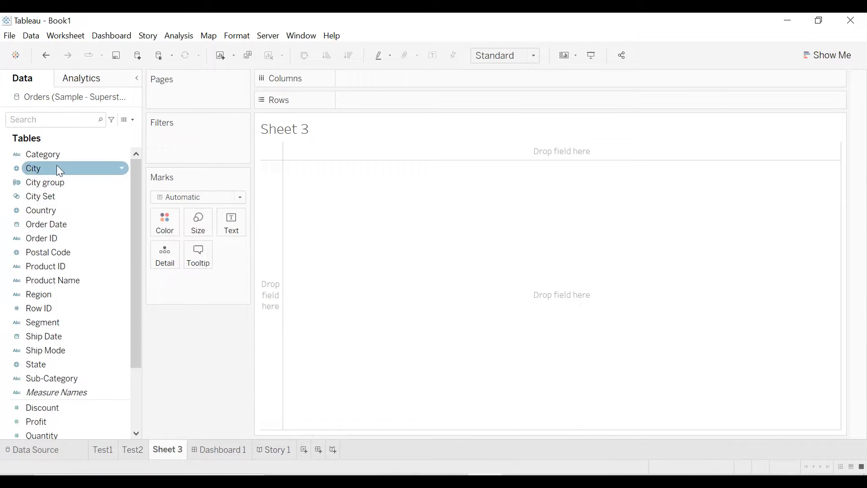
left_click_drag(53, 337, 284, 253)
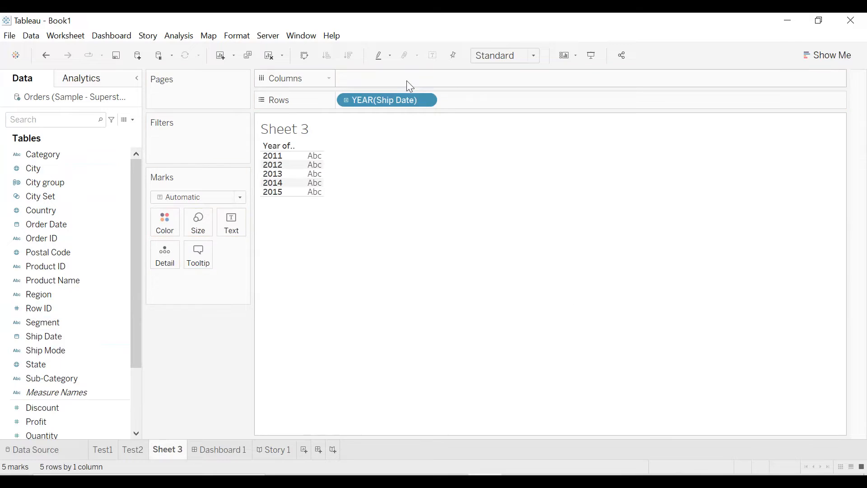
left_click_drag(365, 100, 414, 79)
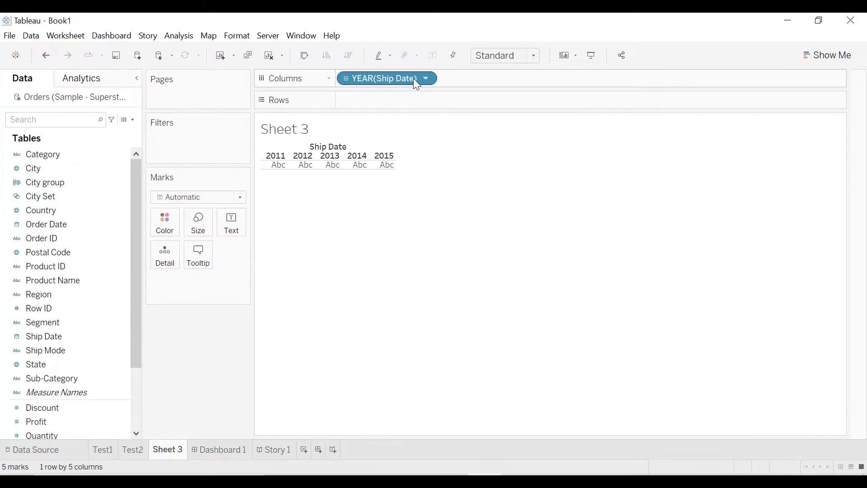
left_click(426, 79)
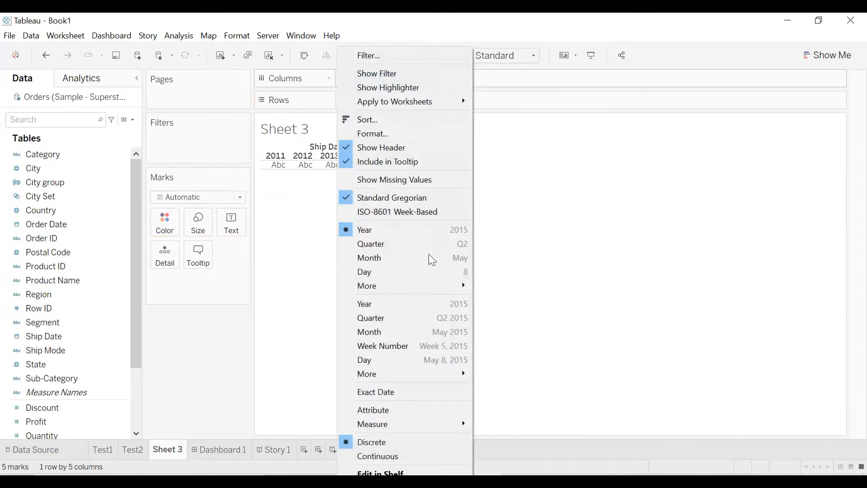
left_click(414, 334)
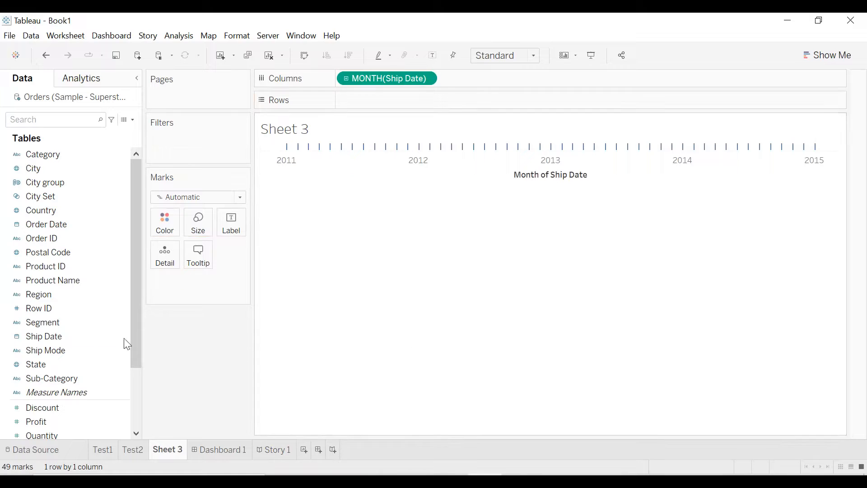
scroll(113, 348, "down", 3)
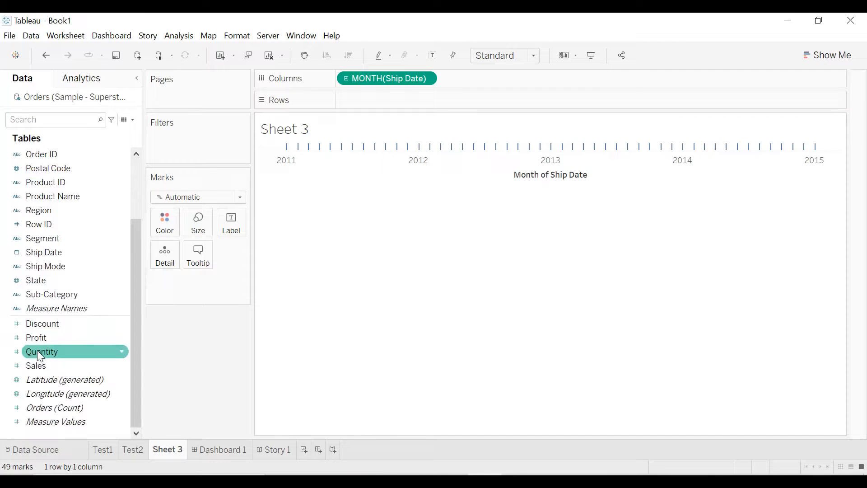
left_click_drag(48, 366, 373, 105)
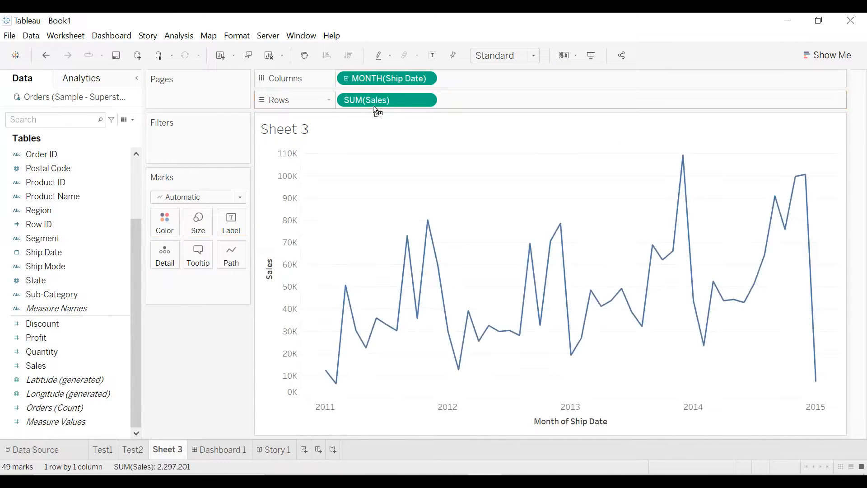
Change the mark type to Bar and set Ship Date on Columns to Exact Date
left_click(219, 201)
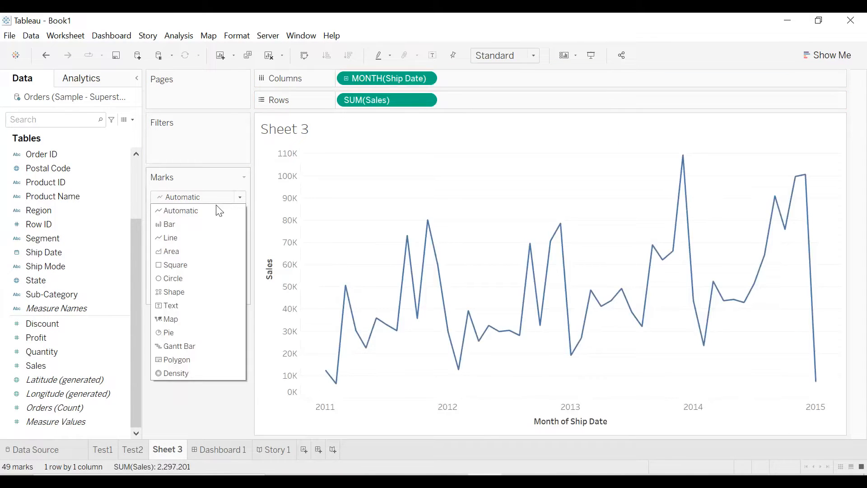
left_click(202, 220)
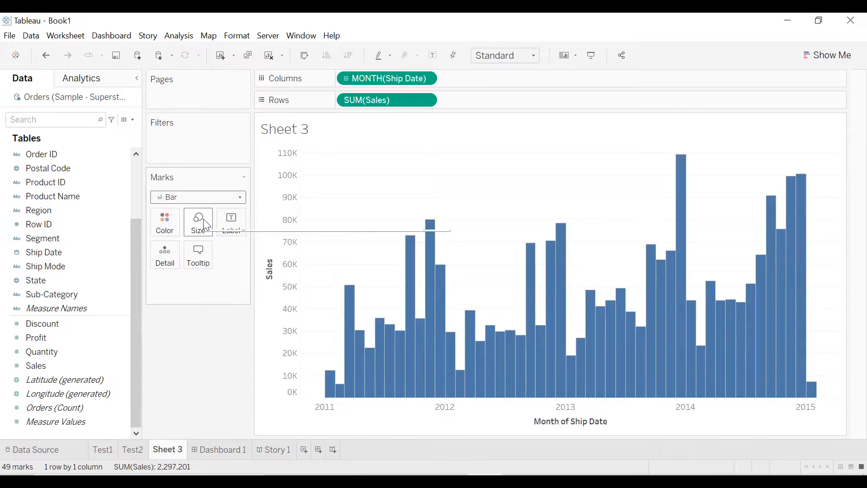
left_click(424, 77)
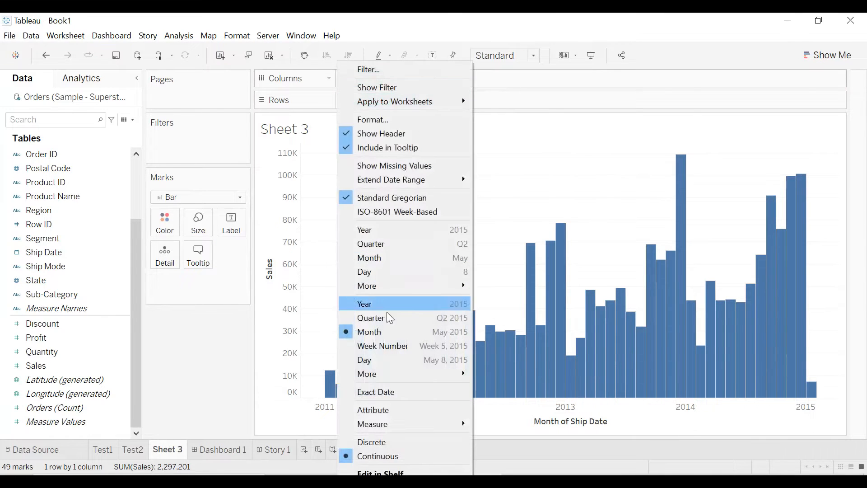
left_click(365, 392)
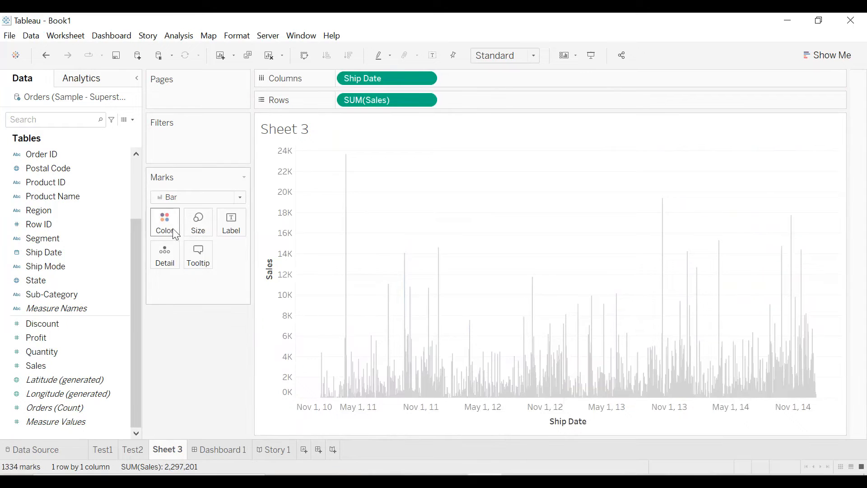
Filter the chart on Years of Ship Date, keeping only 2014
scroll(65, 238, "up", 2)
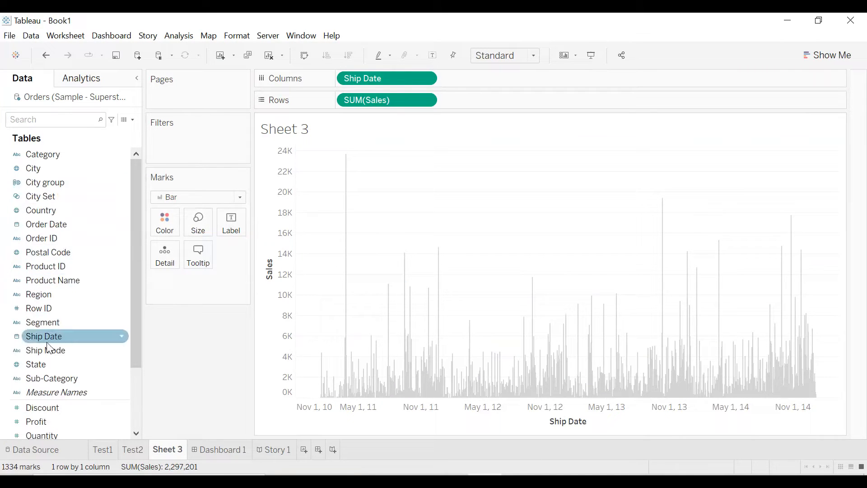
left_click_drag(47, 339, 176, 147)
left_click(407, 169)
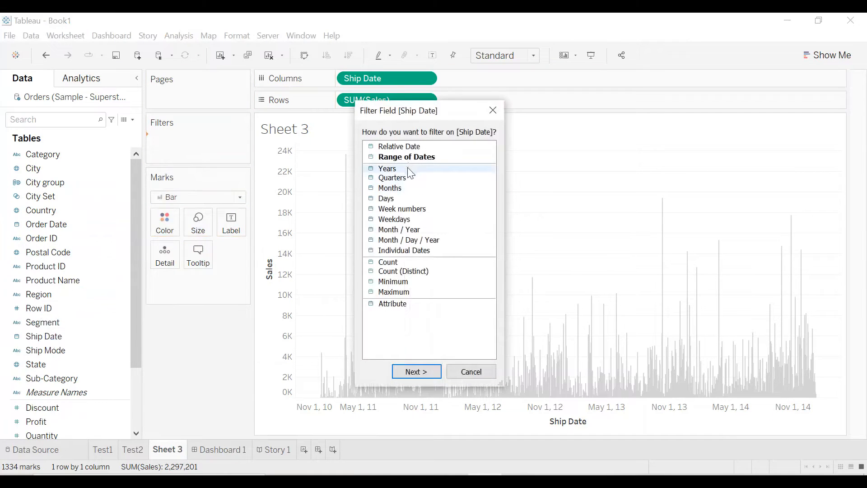
left_click(416, 371)
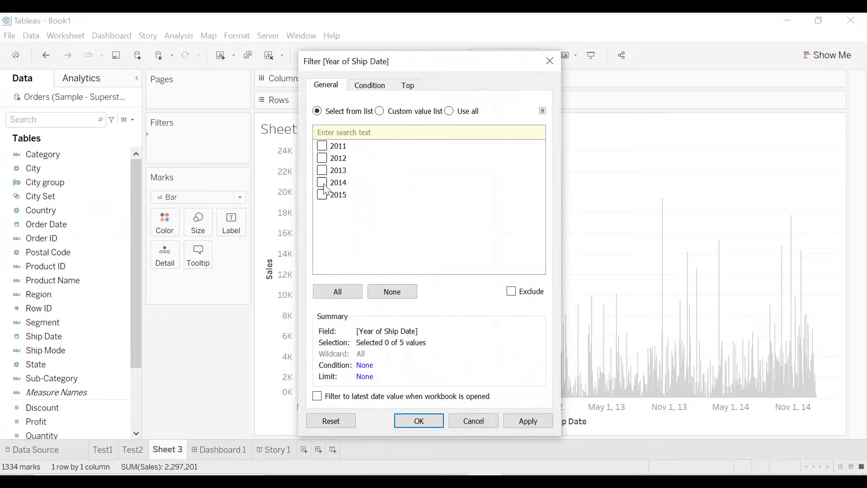
left_click(322, 183)
left_click(322, 183)
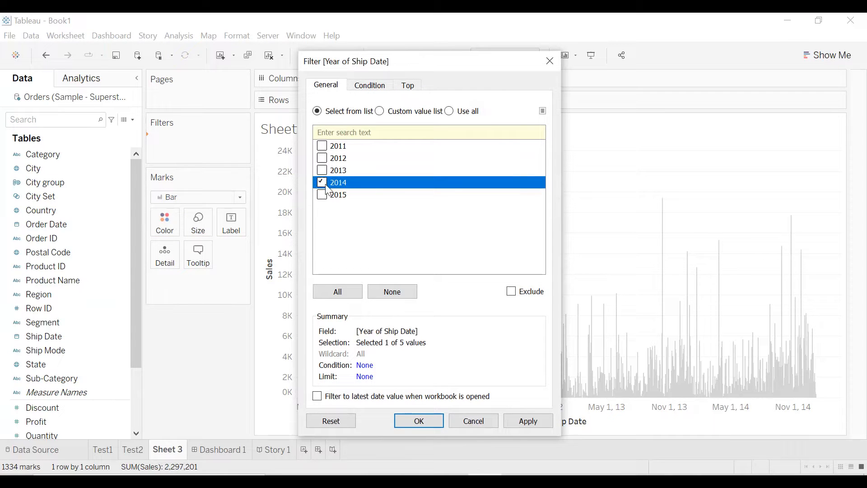
left_click(524, 419)
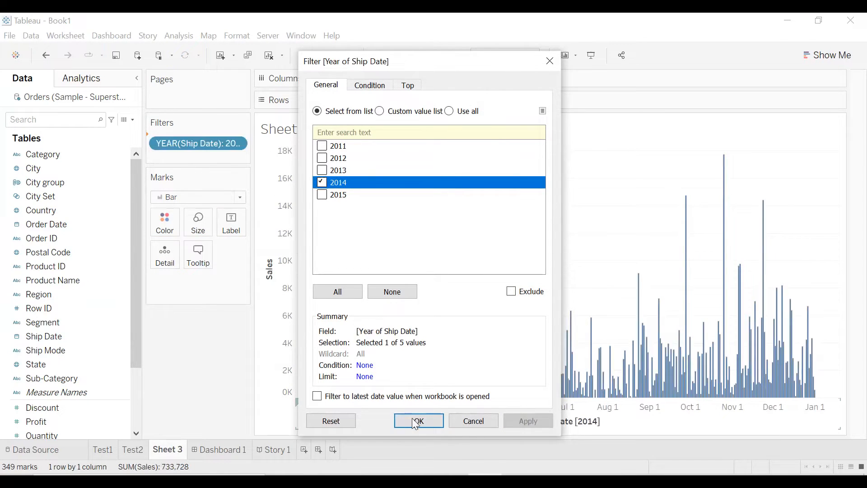
left_click(400, 420)
Set the bar size to Manual with a thin width and recolor the bars golden
left_click(201, 228)
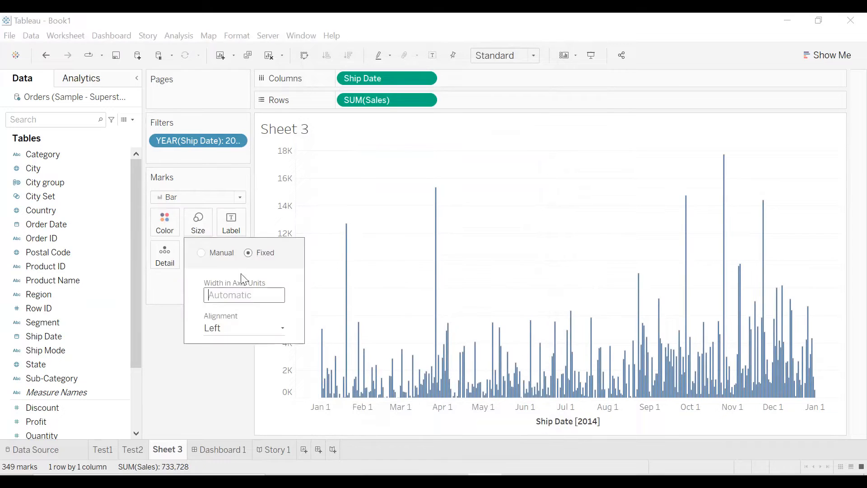
left_click(175, 294)
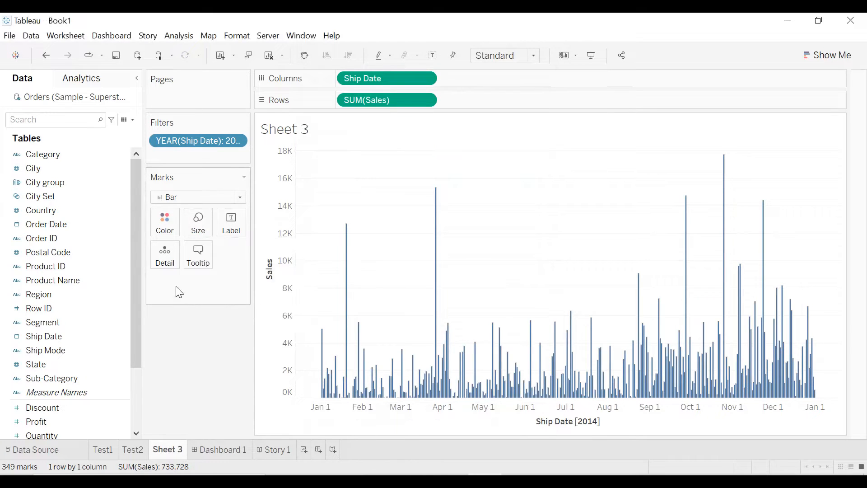
left_click(195, 227)
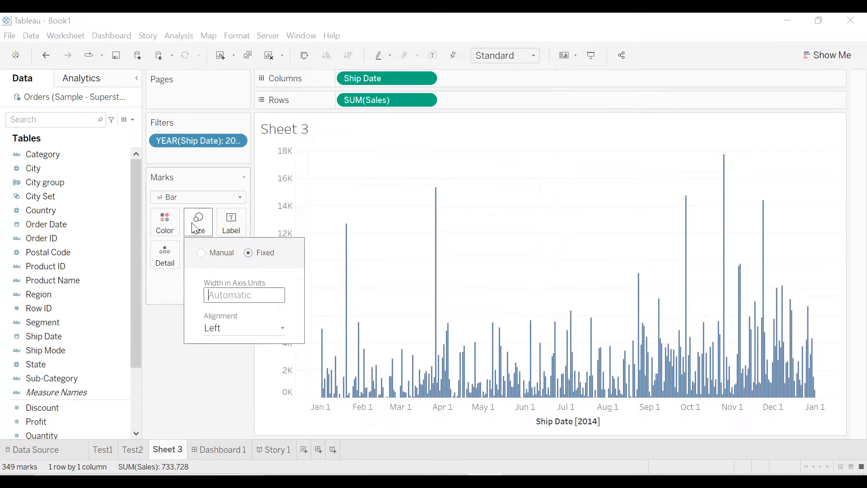
left_click(202, 253)
mouse_move(210, 308)
left_mouse_down()
mouse_move(274, 314)
mouse_move(210, 311)
left_mouse_up()
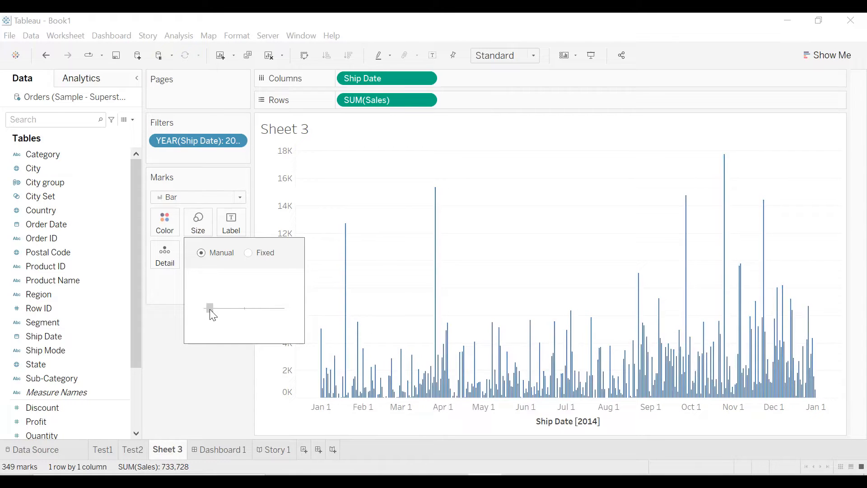
left_click(400, 289)
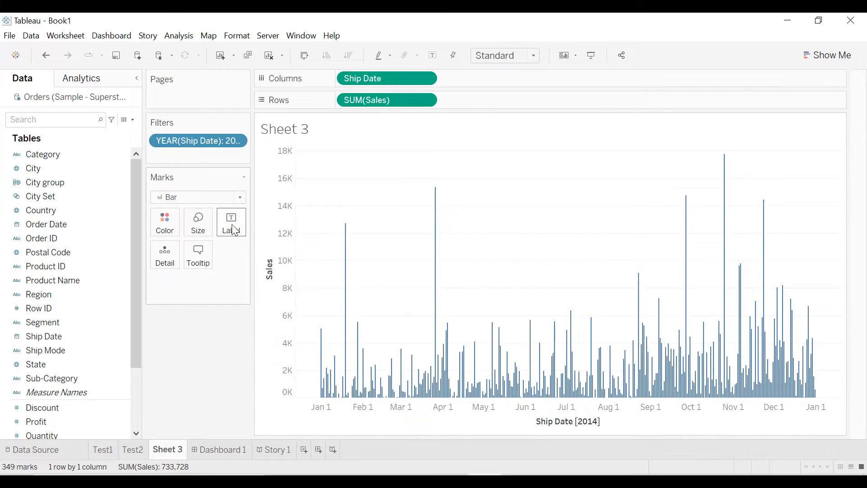
left_click(167, 223)
left_click(194, 258)
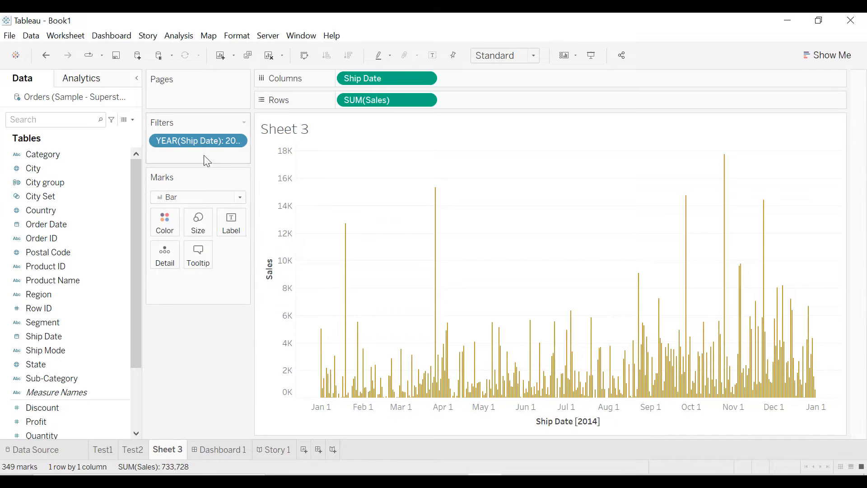
Add YEAR(Ship Date) to Detail, and in the tooltip delete its field from the Year of Ship Date line and reinsert it
left_click_drag(199, 138, 164, 252)
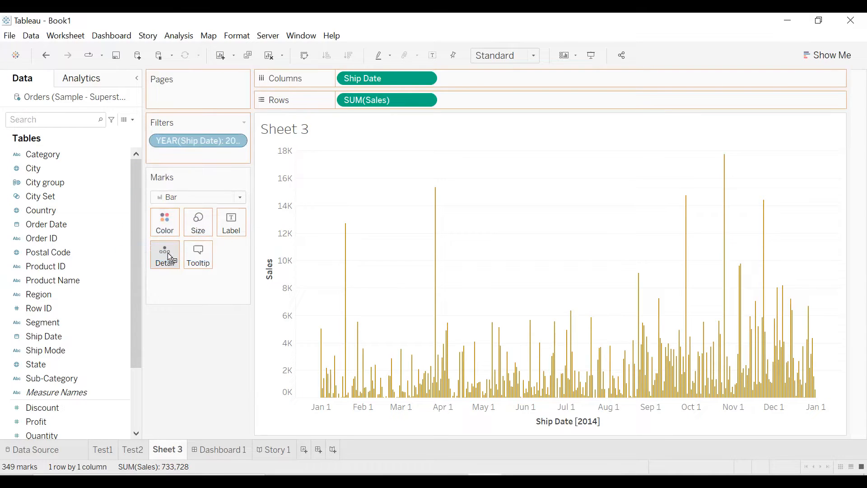
left_click(208, 265)
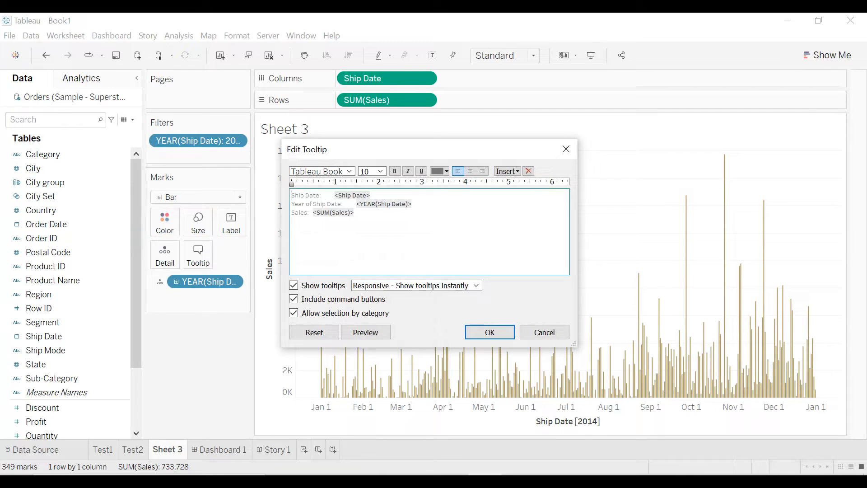
left_click_drag(412, 204, 356, 204)
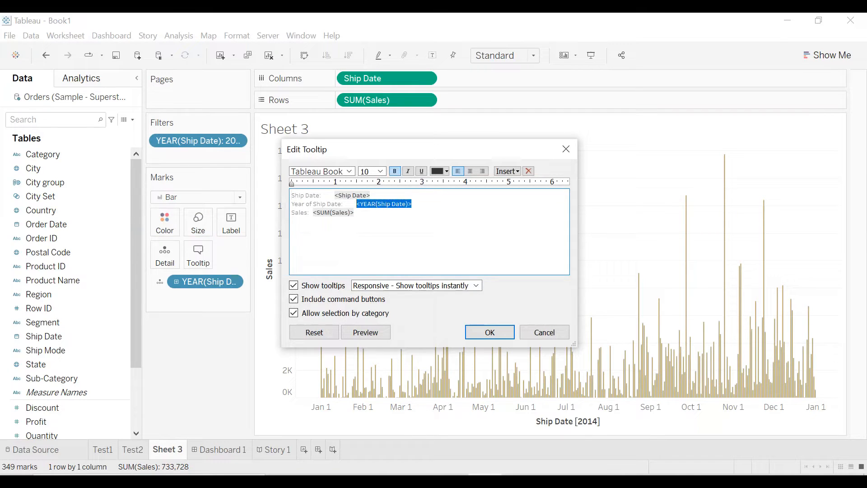
key("Delete")
left_click(506, 172)
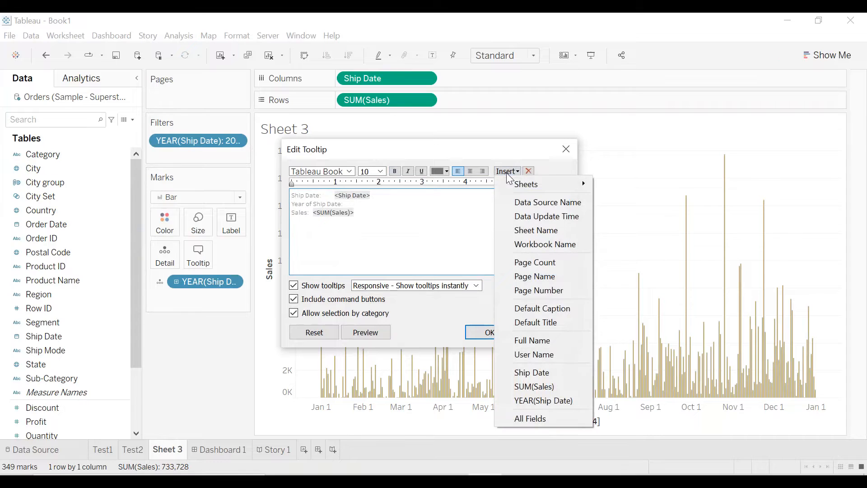
left_click(557, 397)
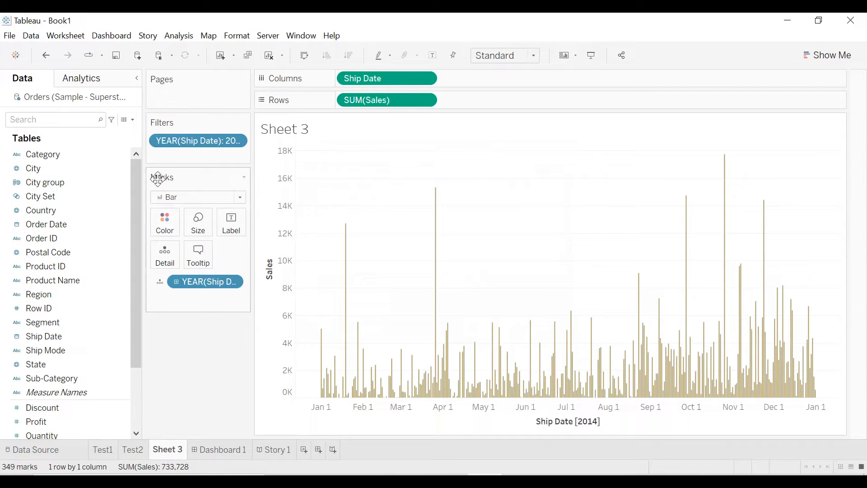
Create a new worksheet directly after Sheet 3 and name it Map
left_click(132, 450)
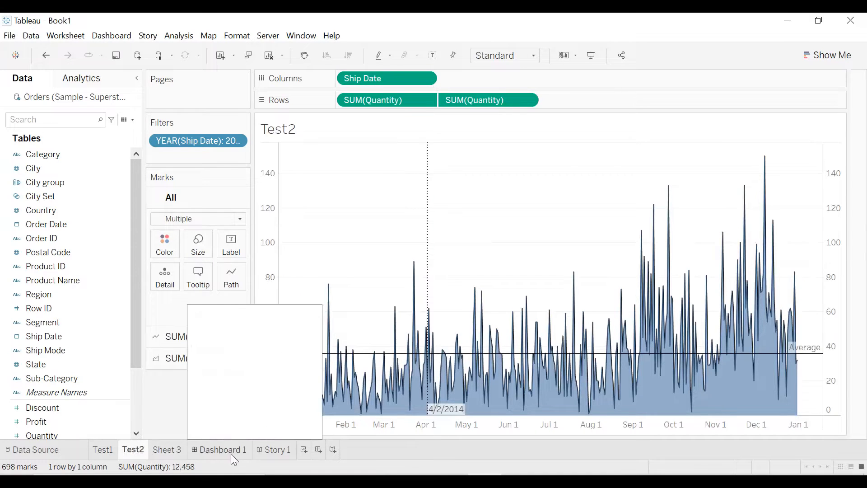
left_click(304, 455)
mouse_move(311, 452)
left_mouse_down()
mouse_move(190, 450)
mouse_move(195, 456)
left_mouse_up()
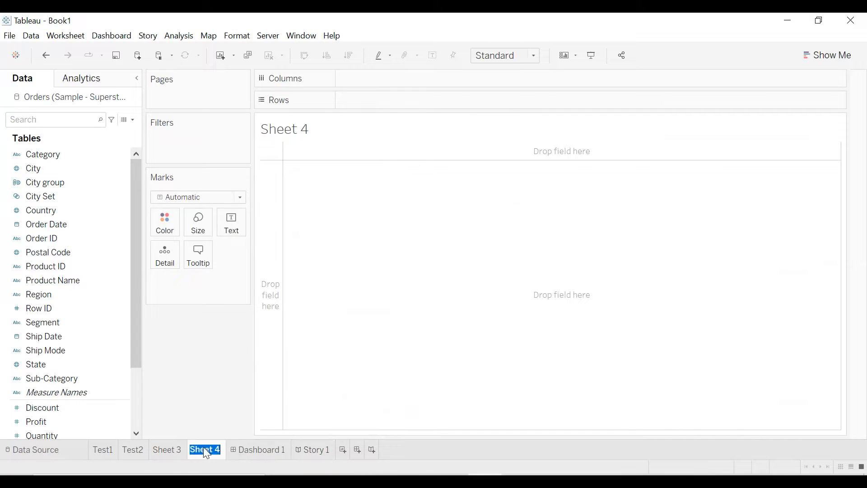
type("Map")
key("Return")
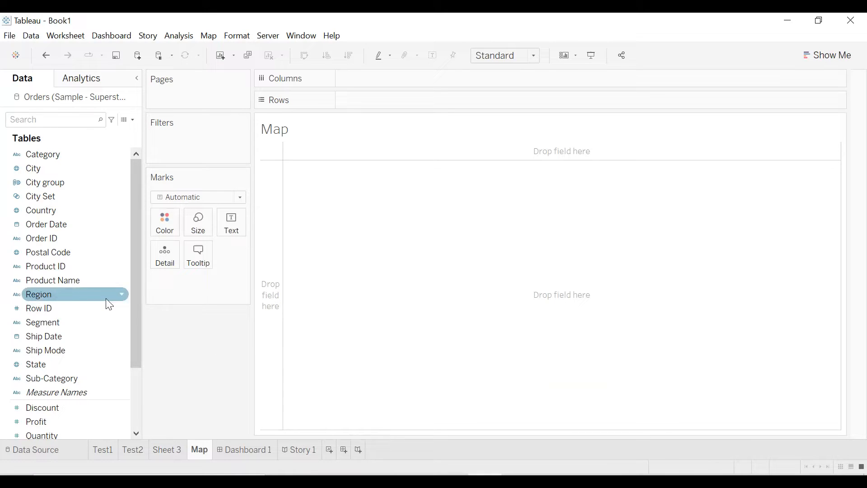
Generate a map by adding State to the sheet, and remove State from Detail
left_click(36, 373)
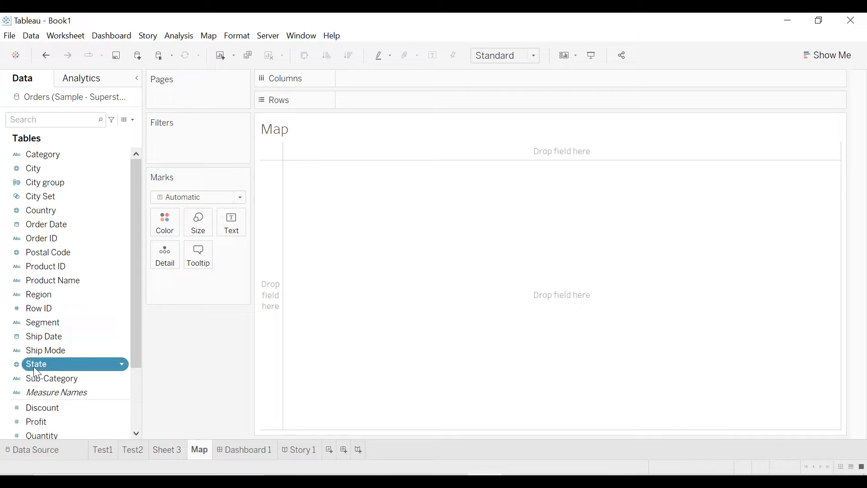
double_click(35, 367)
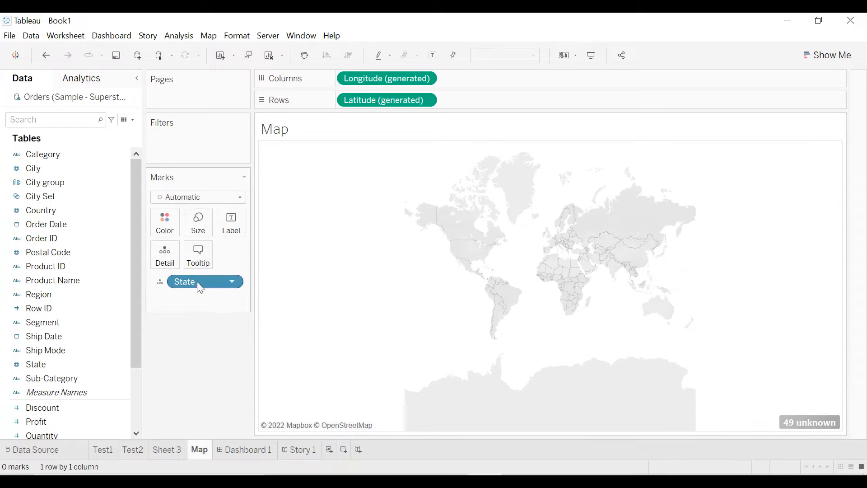
left_click_drag(197, 281, 55, 359)
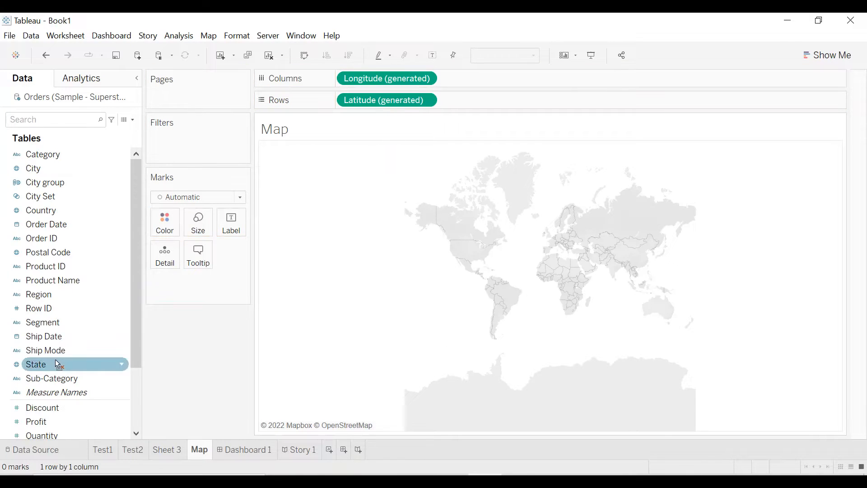
Create a hierarchy named my hierarchy from the Country field
right_click(43, 211)
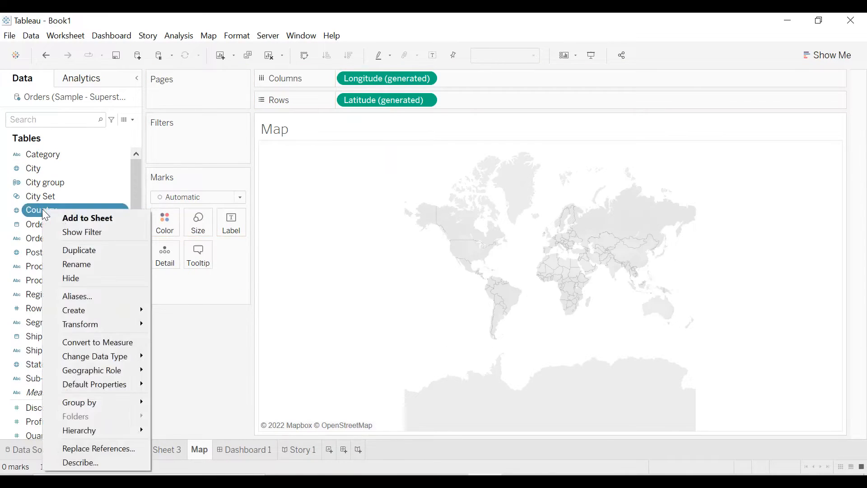
mouse_move(99, 310)
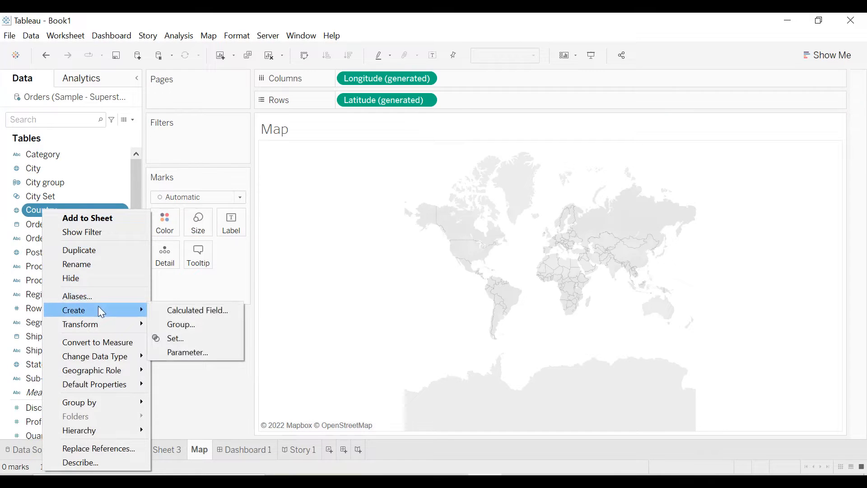
mouse_move(87, 432)
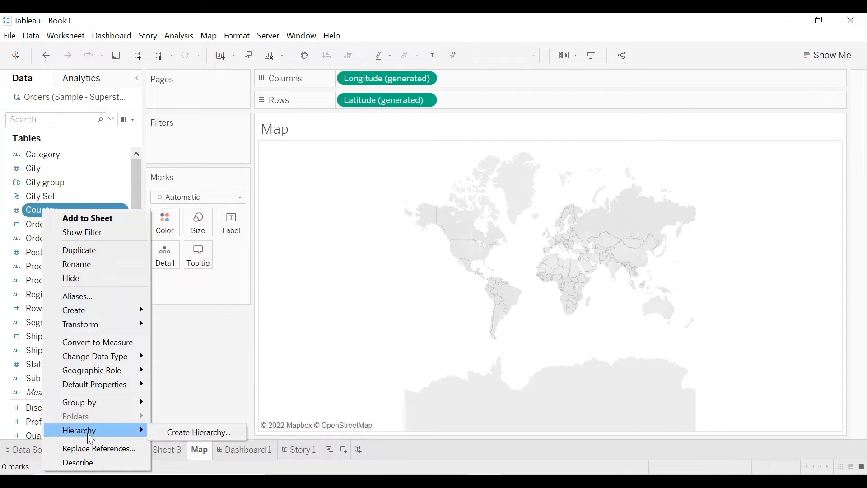
left_click(172, 432)
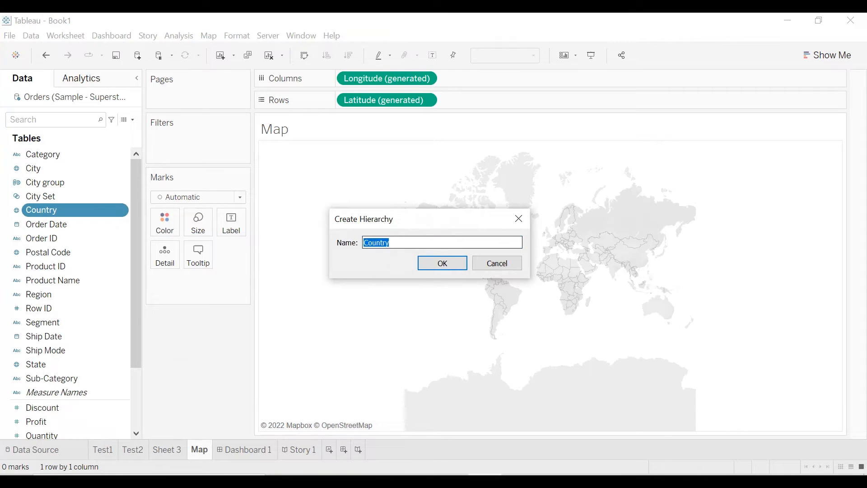
type("m")
key("Return")
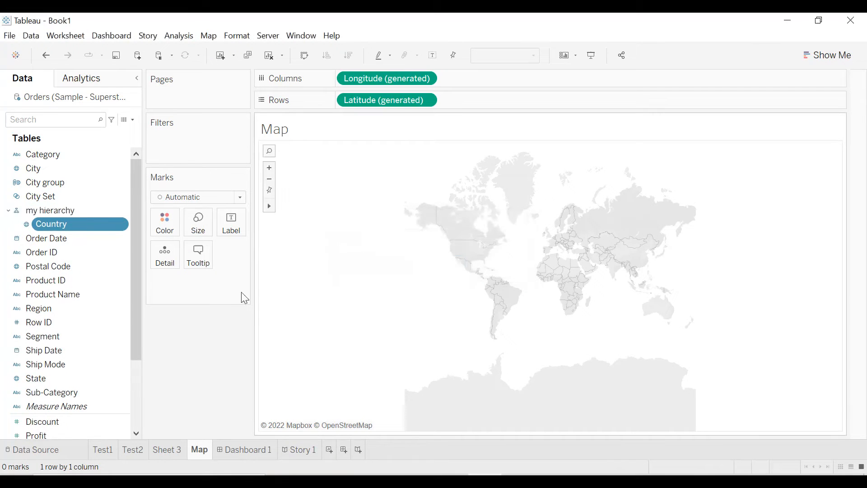
Add the State field to my hierarchy beneath Country
right_click(59, 376)
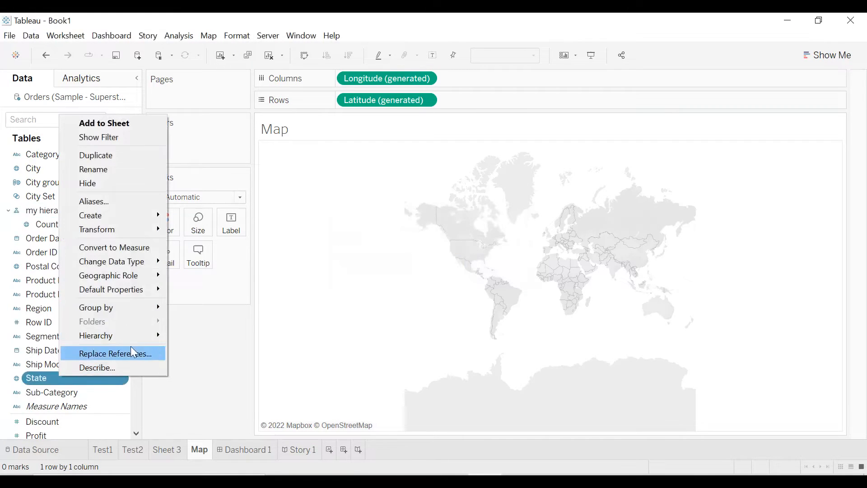
mouse_move(139, 333)
mouse_move(182, 337)
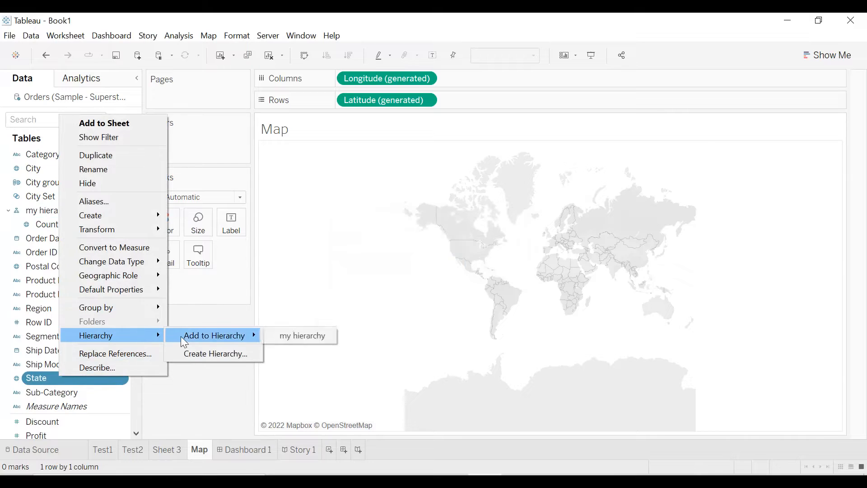
left_click(283, 335)
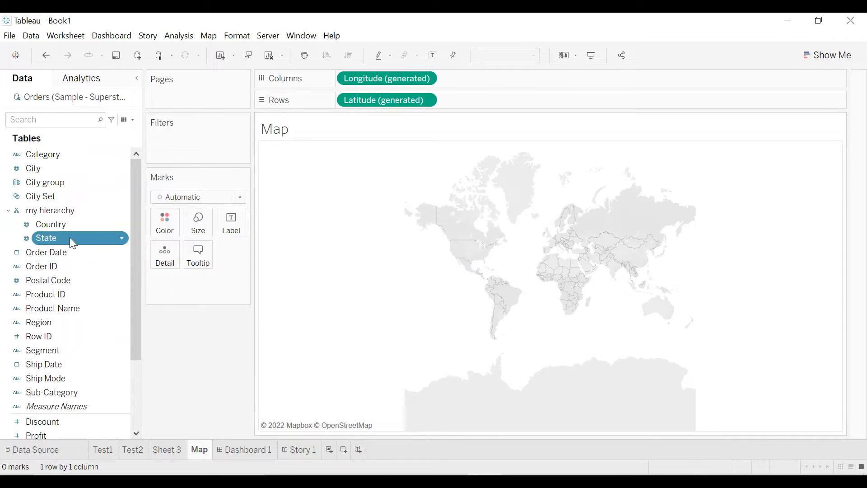
Add State from my hierarchy to the sheet and set the mark type to Map
double_click(51, 236)
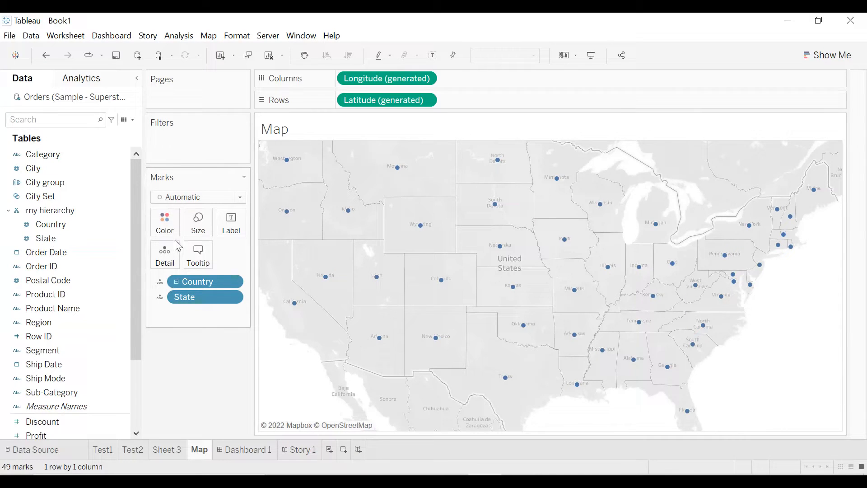
left_click(229, 199)
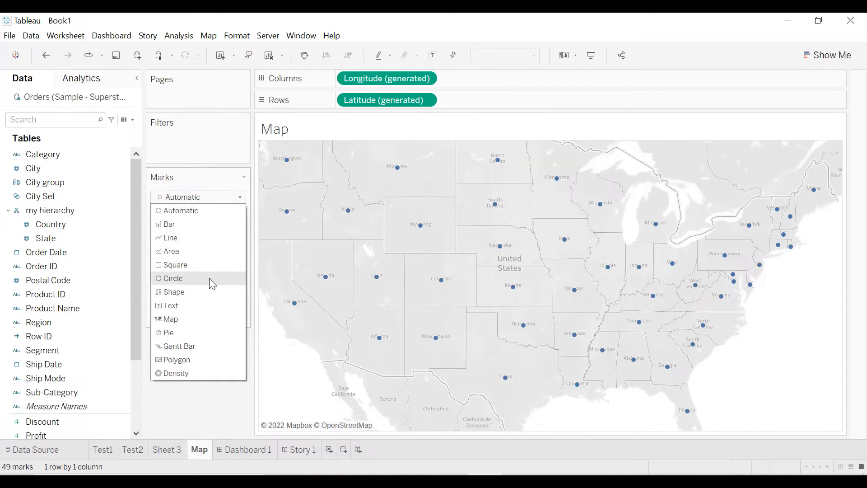
left_click(185, 320)
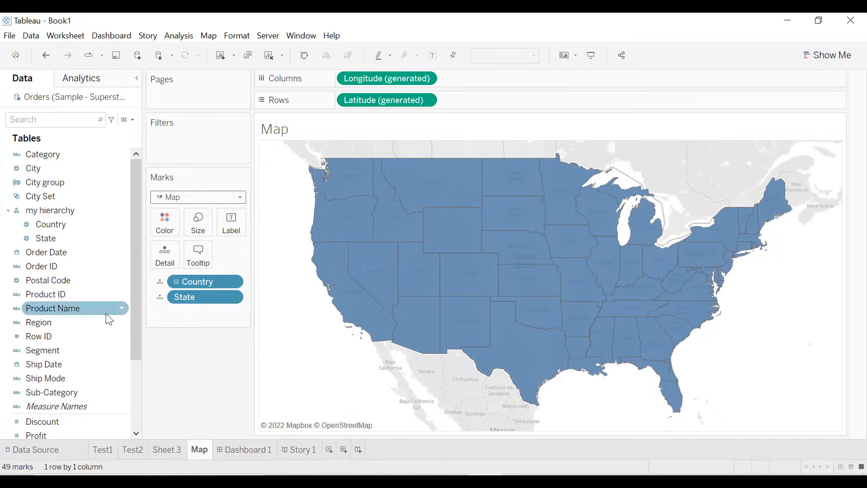
Color the states by Sales
scroll(113, 315, "down", 3)
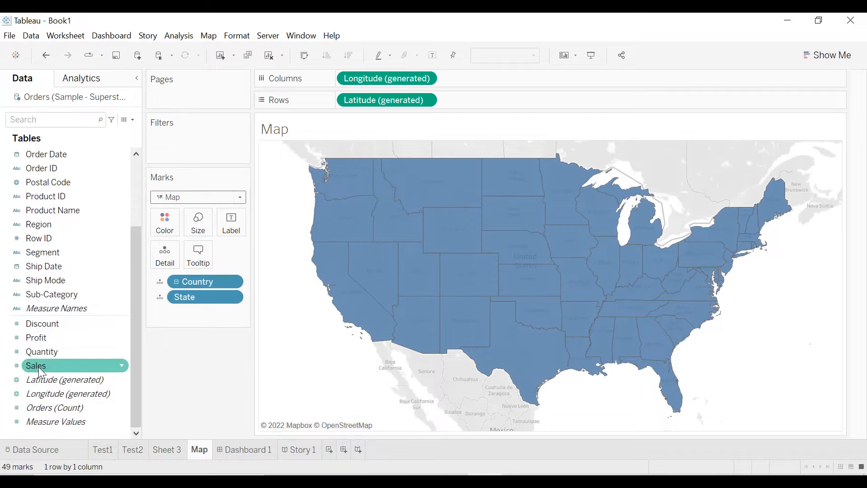
left_click_drag(41, 368, 161, 230)
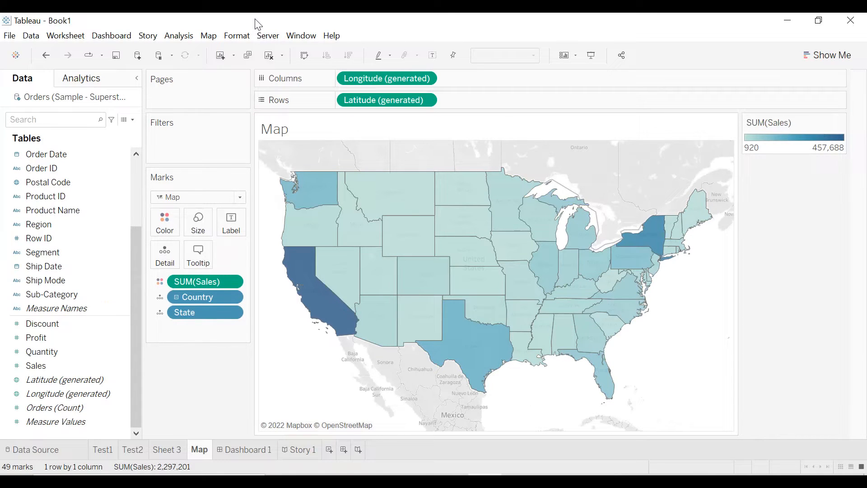
Hide the SUM(Sales) color legend and show it again
left_click(189, 36)
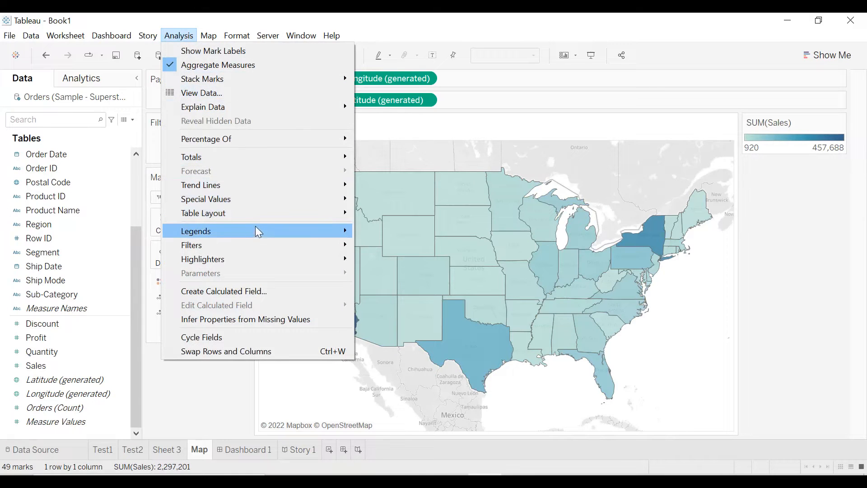
mouse_move(258, 233)
left_click(367, 229)
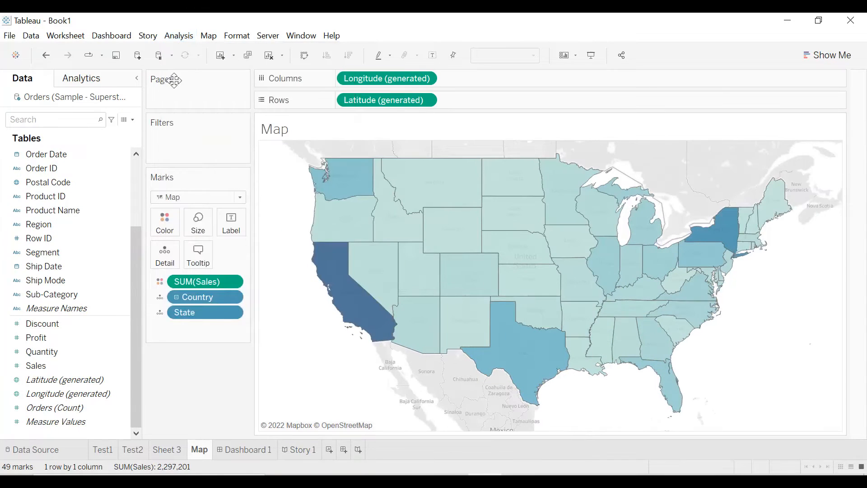
left_click(173, 40)
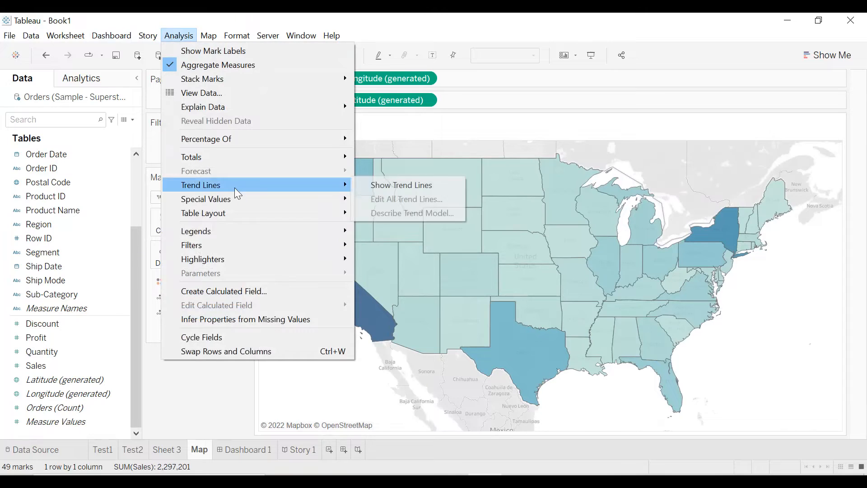
mouse_move(239, 230)
left_click(357, 230)
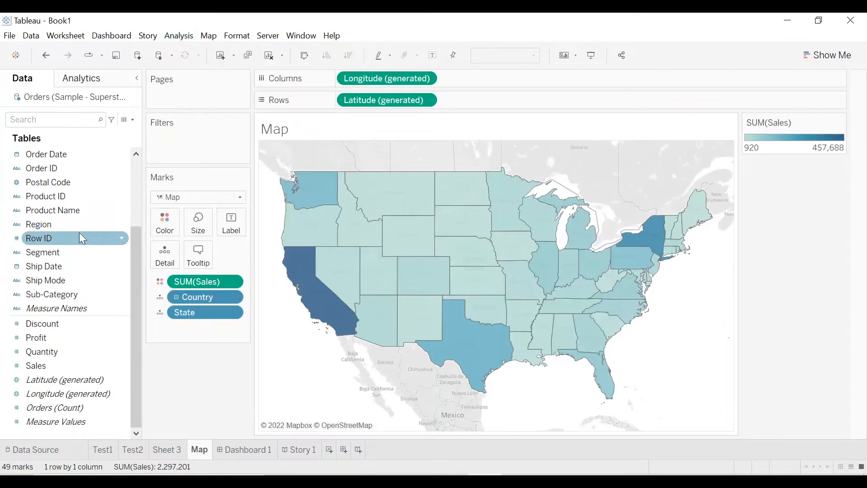
Filter the map by Region, keeping only Central
left_click_drag(66, 234, 199, 143)
left_click(321, 154)
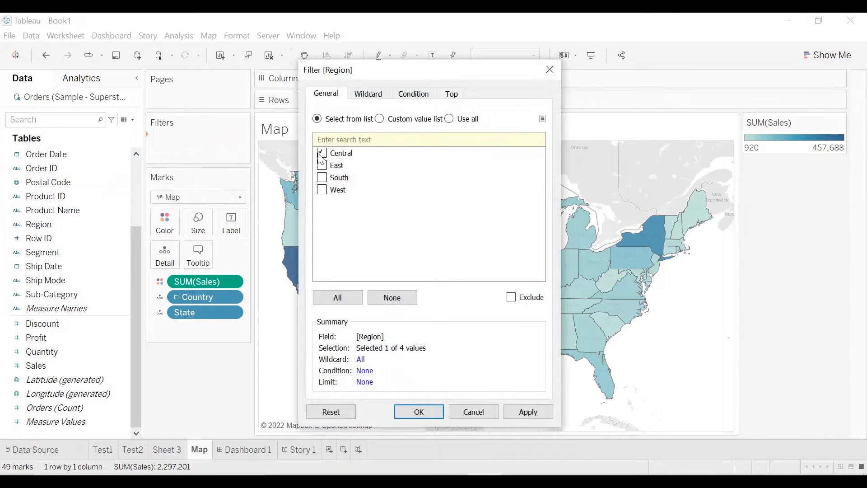
left_click(520, 412)
left_click(419, 412)
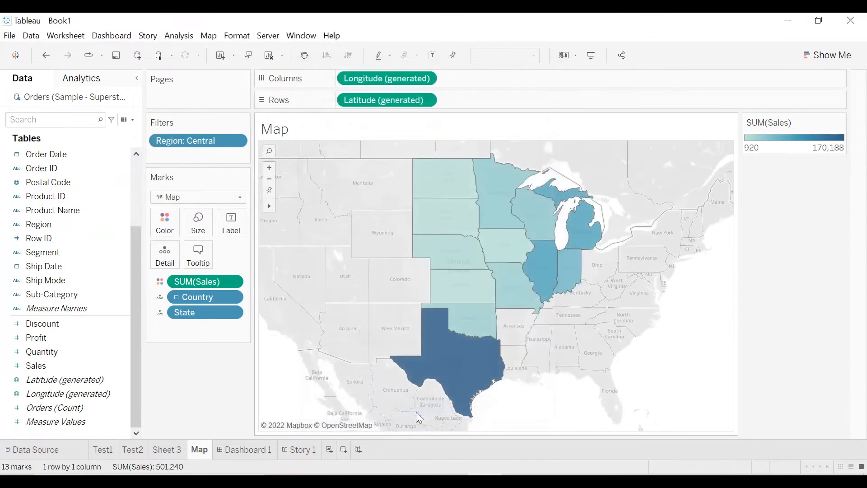
Show the Region filter control beside the map and include East, South and West as well
left_click(240, 142)
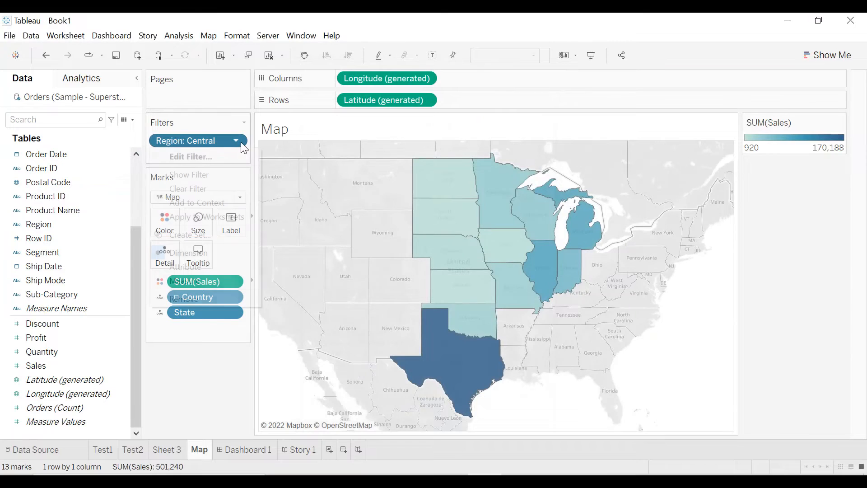
left_click(212, 174)
left_click(756, 165)
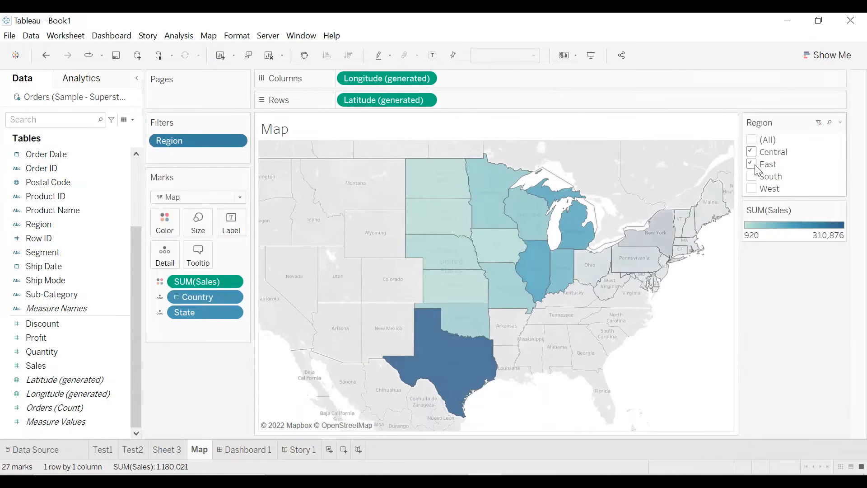
left_click(757, 176)
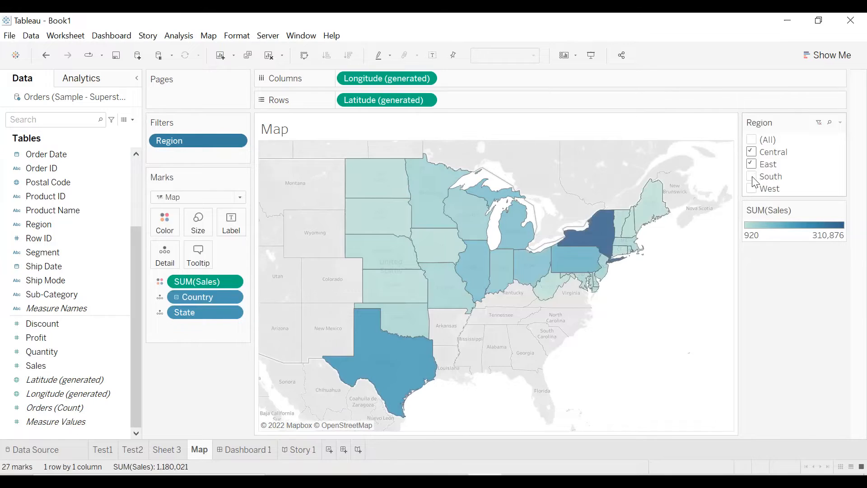
left_click(754, 190)
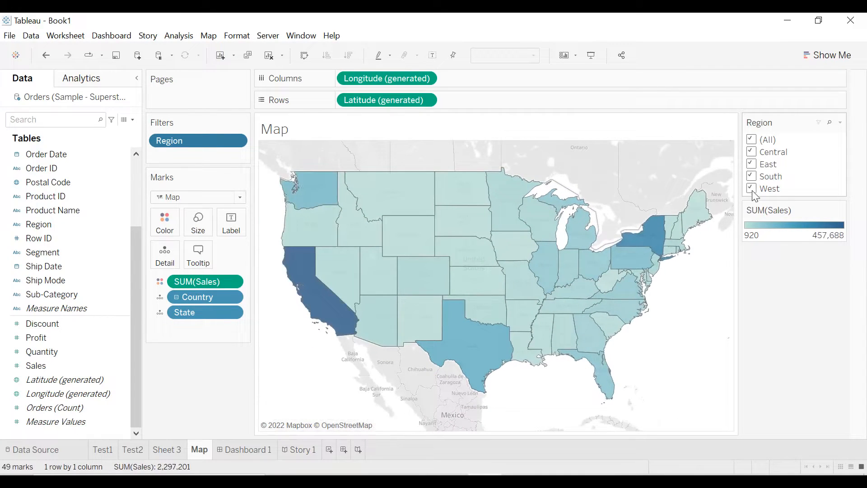
Replace the sheet title text with "My map" and center it
right_click(351, 129)
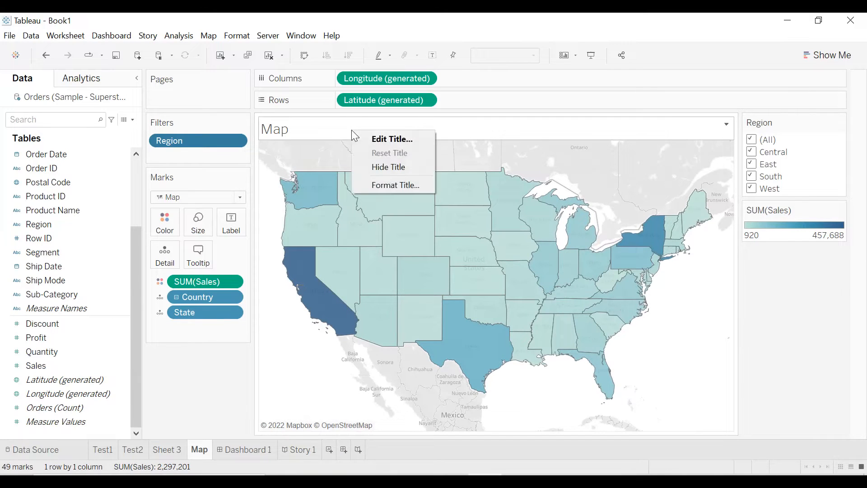
left_click(378, 141)
key("ctrl+a")
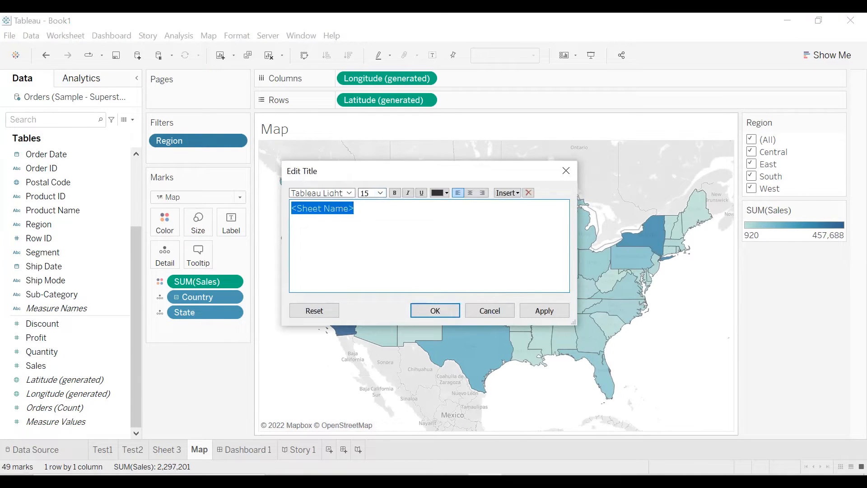
type("My ma")
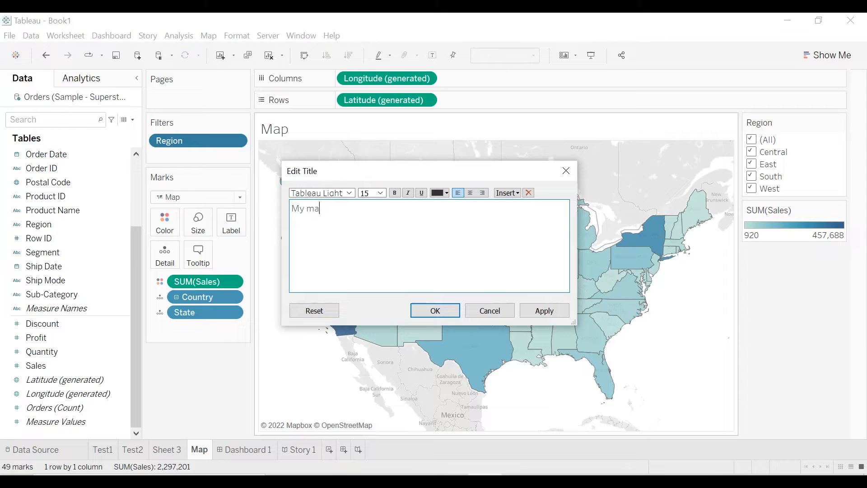
type("p")
left_click(471, 193)
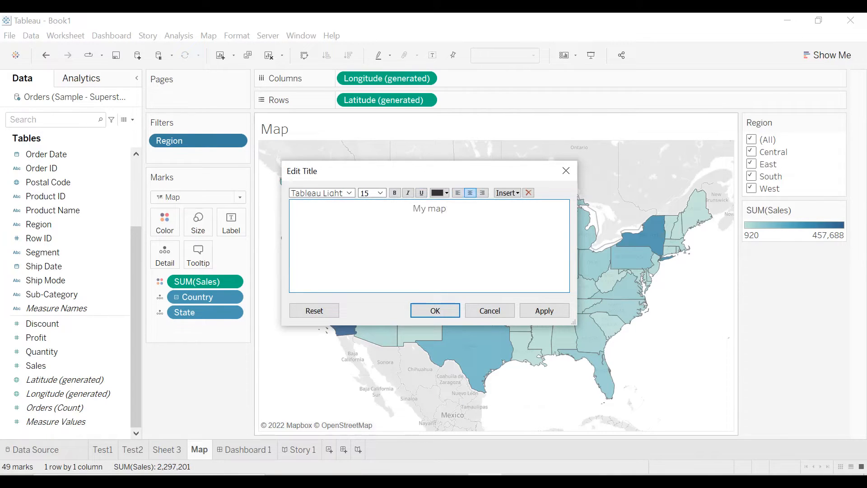
Make the whole title bold at font size 16 and apply the title changes
key("ctrl+a")
left_click(395, 193)
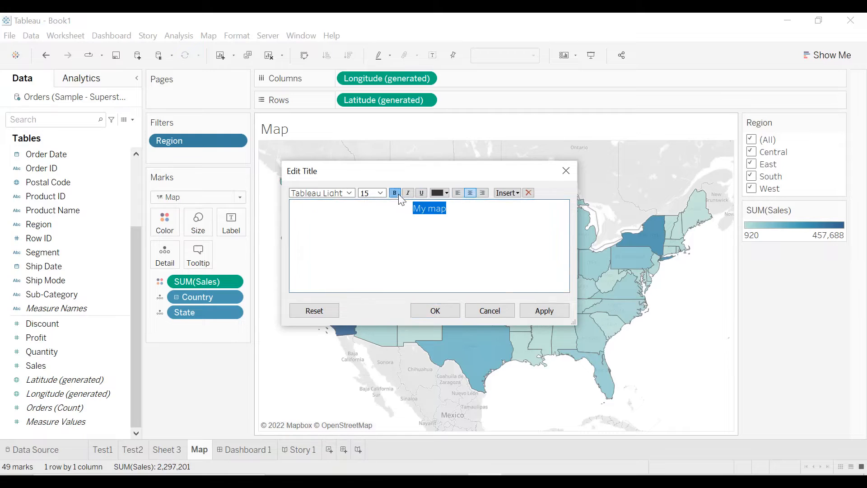
left_click(380, 192)
left_click(373, 262)
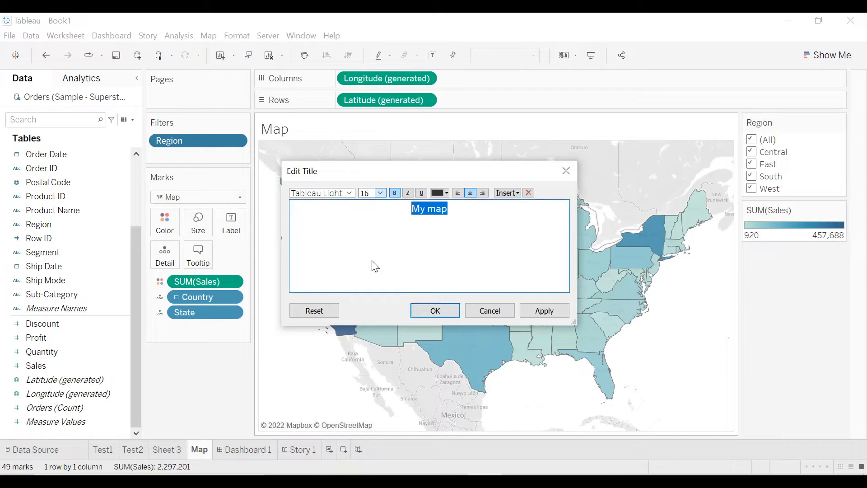
left_click(542, 311)
left_click(435, 312)
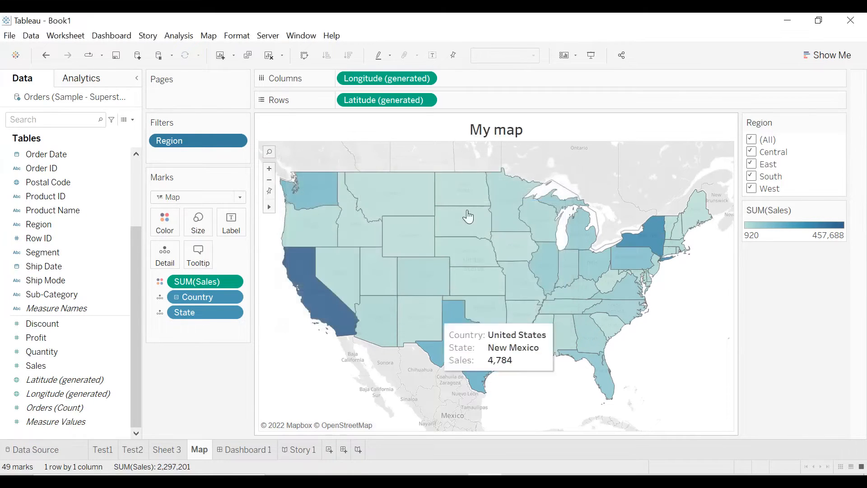
Format the title with a solid line border and a light cream shading
right_click(485, 135)
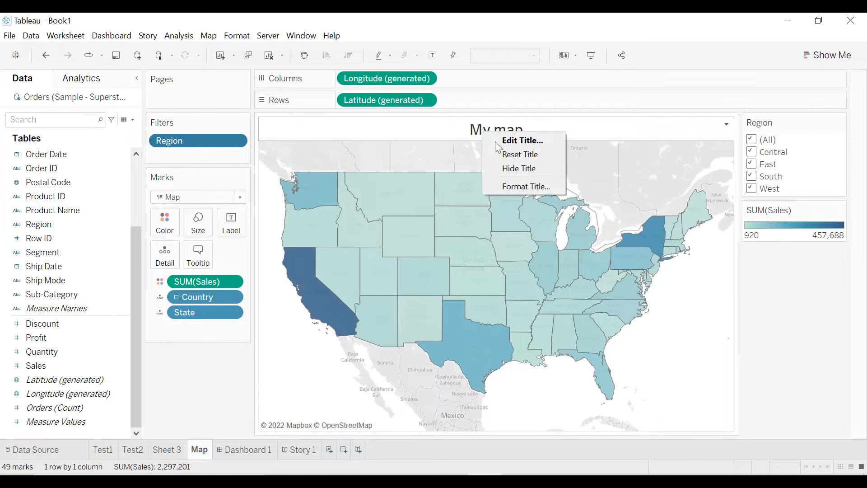
left_click(508, 186)
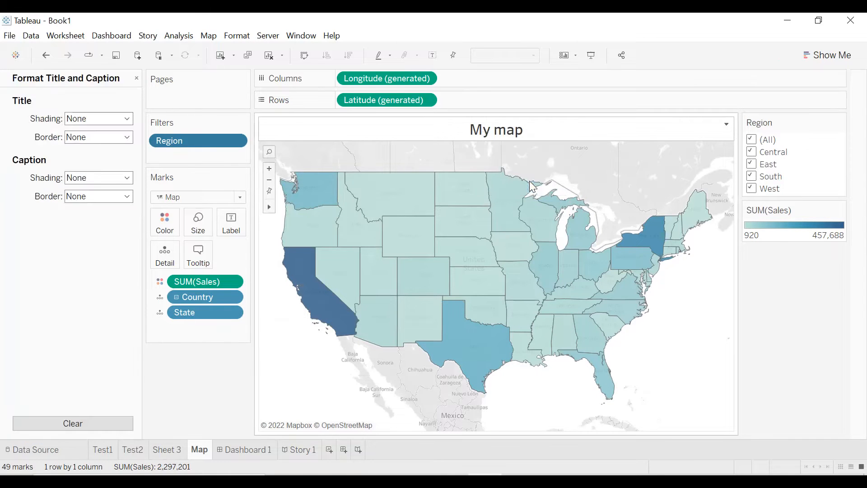
left_click(82, 137)
left_click(77, 197)
left_click(76, 214)
left_click(92, 120)
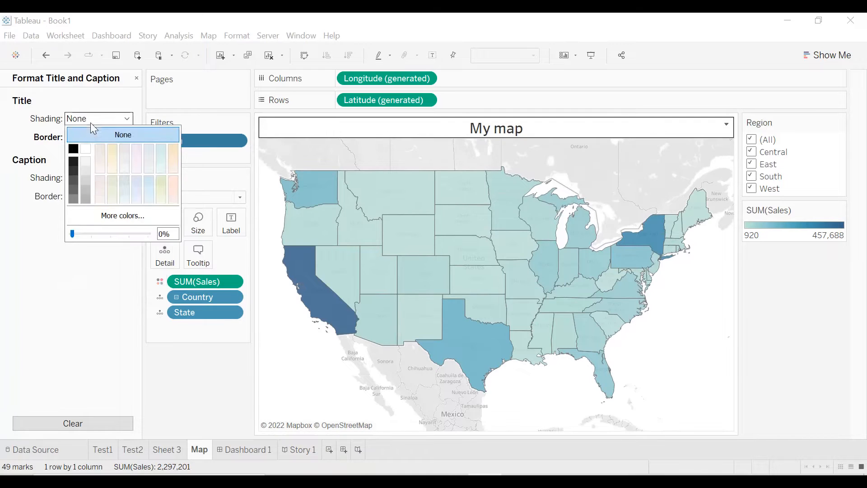
left_click(116, 155)
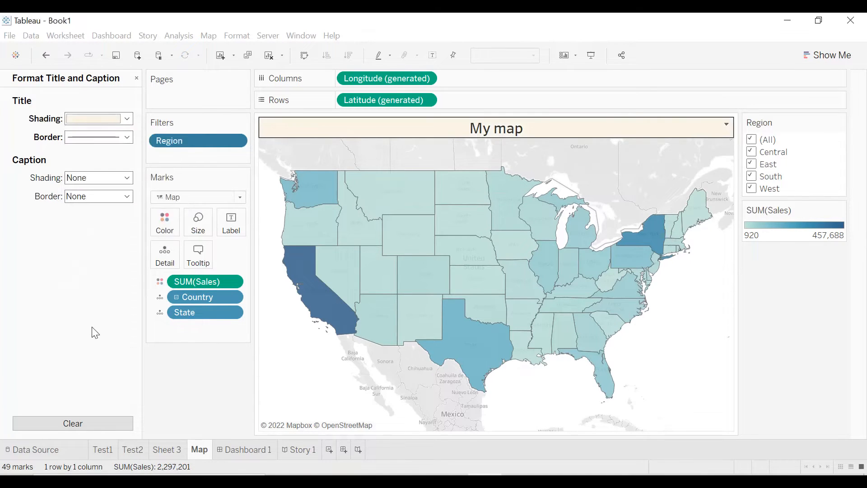
Open formatting for the map view and set the sheet's default worksheet font color to black
right_click(297, 368)
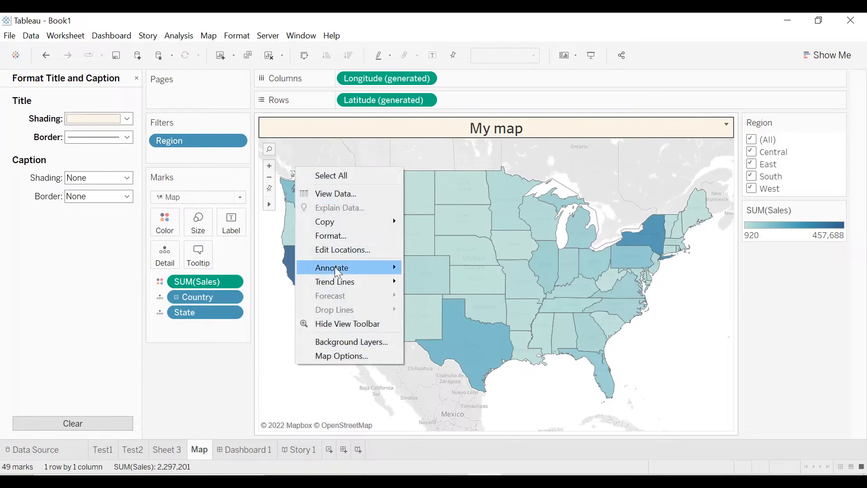
left_click(334, 236)
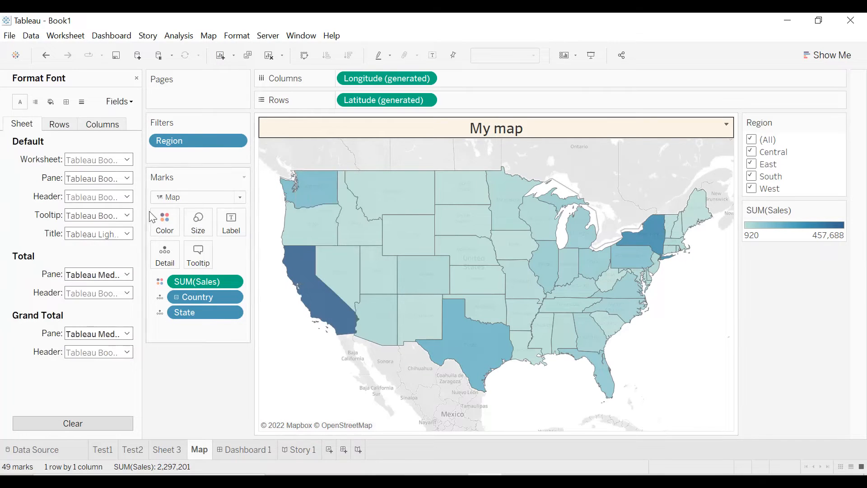
left_click(95, 163)
left_click(74, 211)
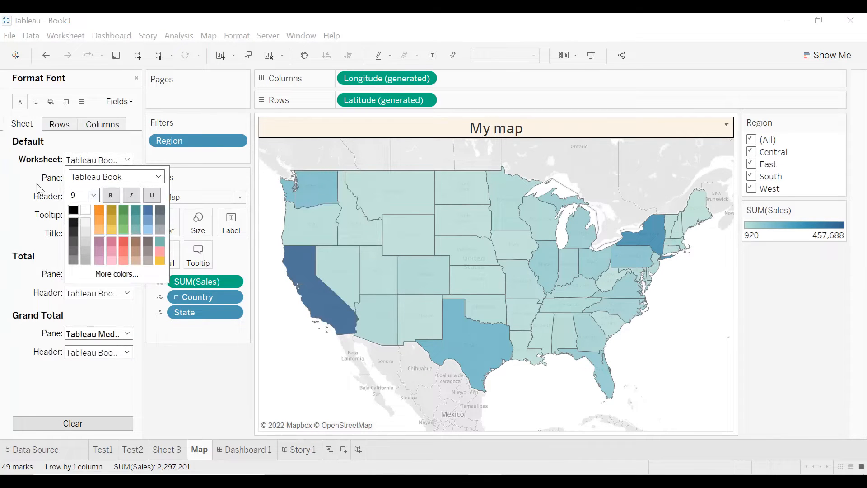
left_click(37, 185)
left_click(69, 179)
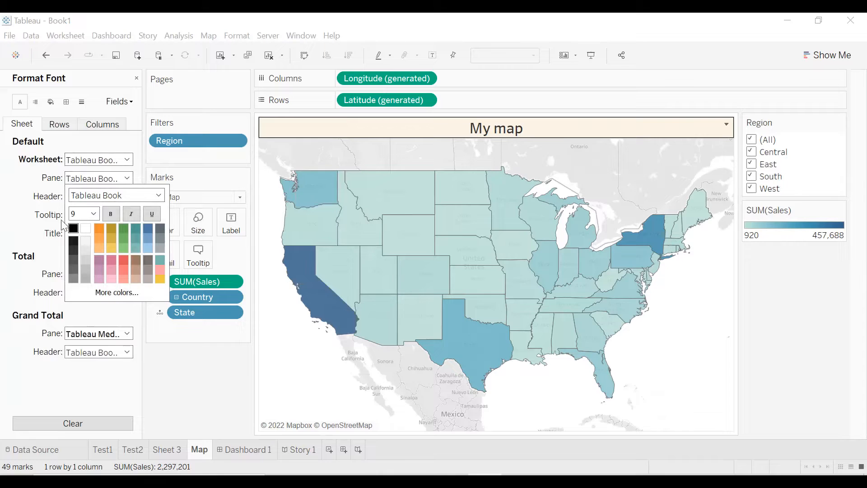
left_click(37, 220)
left_click(97, 197)
key("Escape")
Set the map sheet's title and tooltip font colors to black and collapse the side pane when finished
left_click(97, 233)
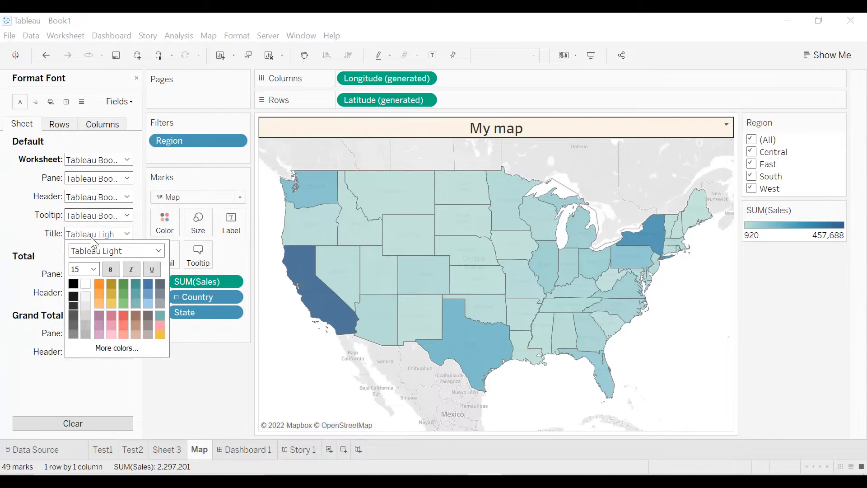
left_click(72, 284)
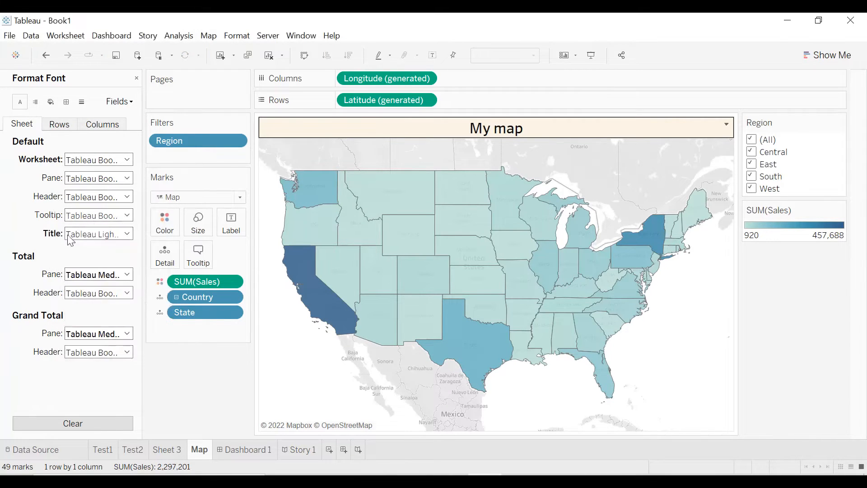
left_click(97, 215)
left_click(73, 265)
left_click(36, 241)
left_click(136, 79)
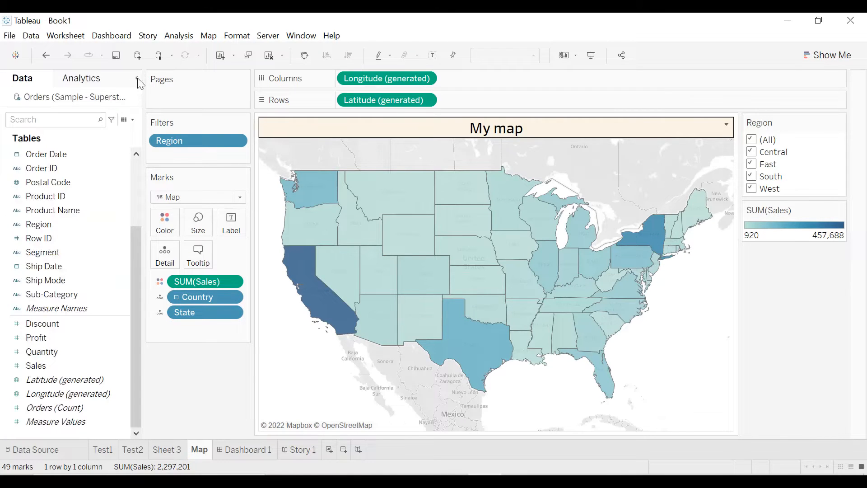
left_click(137, 80)
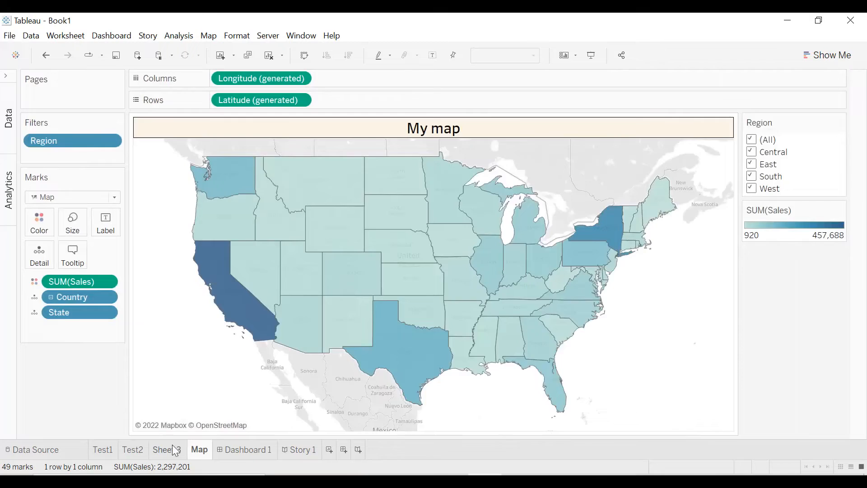
Rename the Test2 sheet as "Dual chart"
left_click(175, 450)
double_click(137, 450)
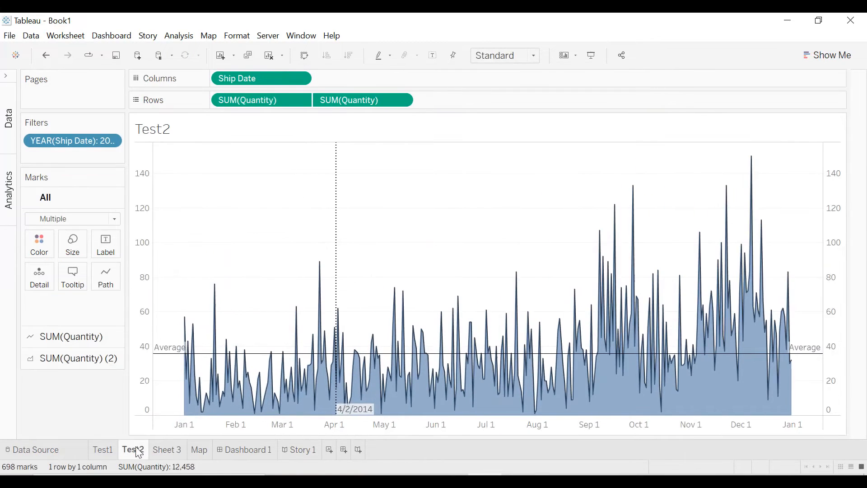
type("Dual chart")
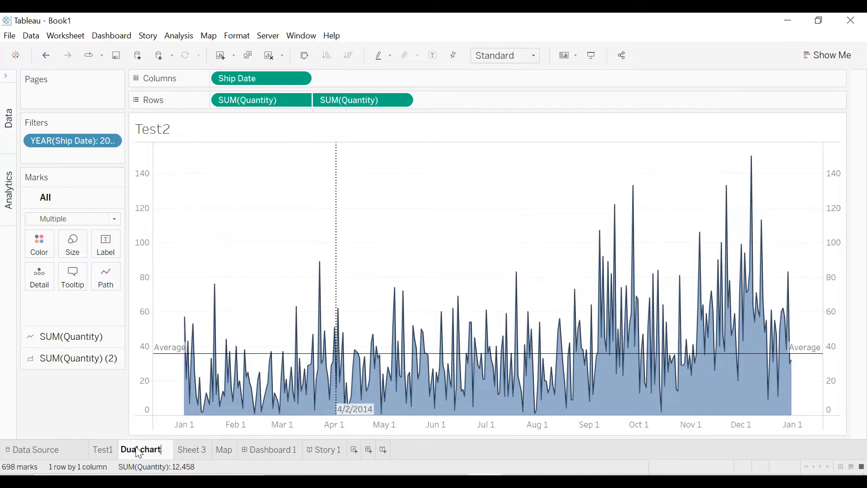
key("Return")
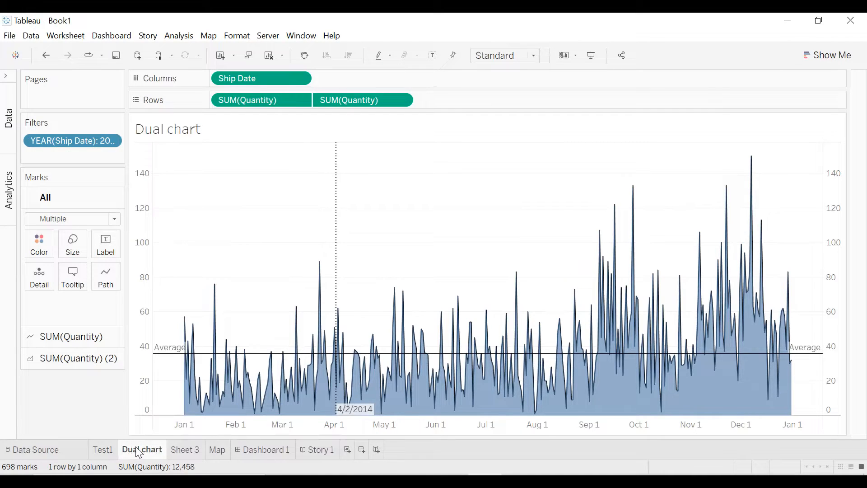
Open formatting for the Dual chart view and set its default worksheet font color to black
right_click(253, 204)
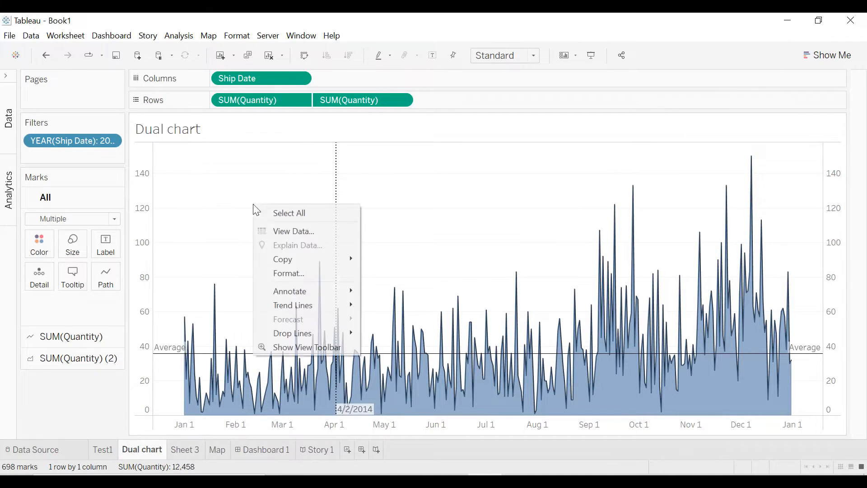
left_click(289, 274)
left_click(98, 160)
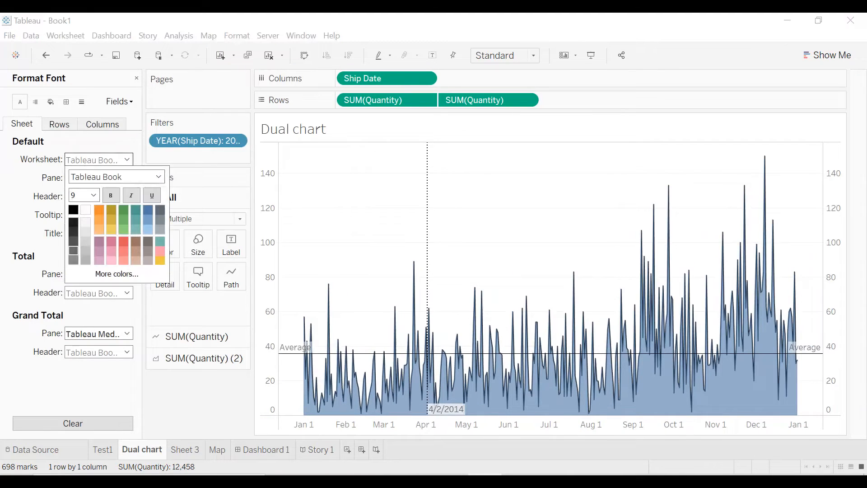
left_click(73, 210)
left_click(99, 178)
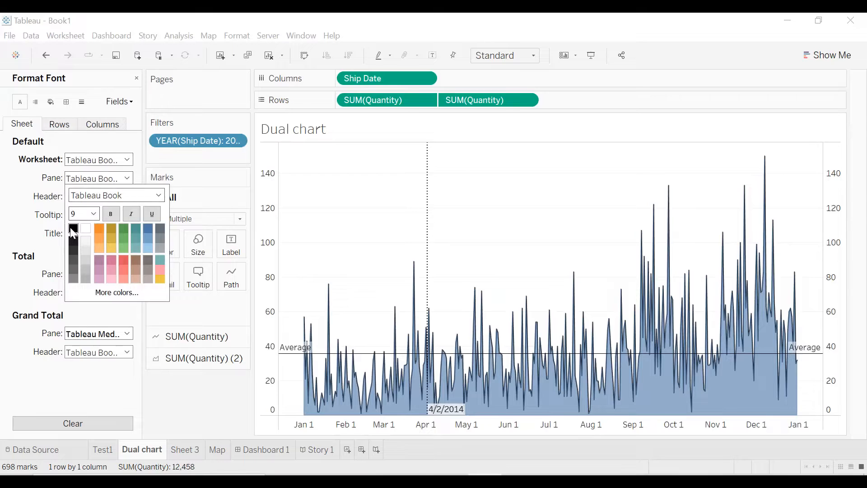
left_click(11, 203)
left_click(82, 198)
left_click(56, 230)
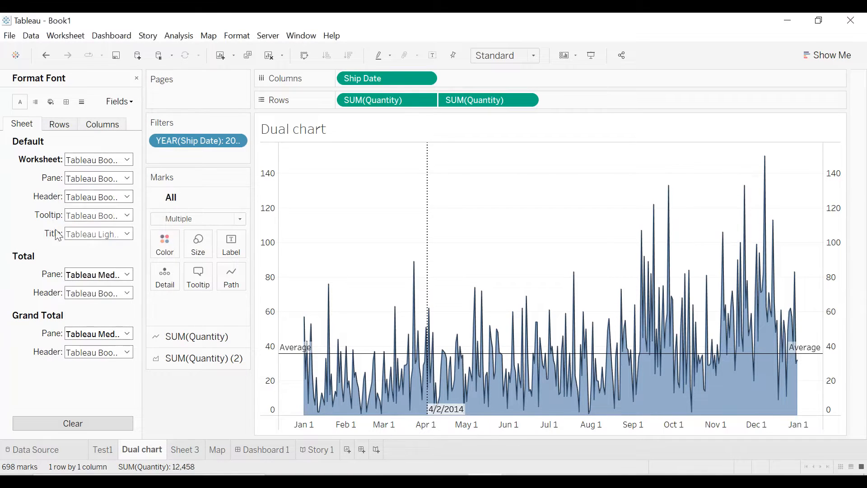
Set the Dual chart sheet's default tooltip and title font colors to black
left_click(90, 233)
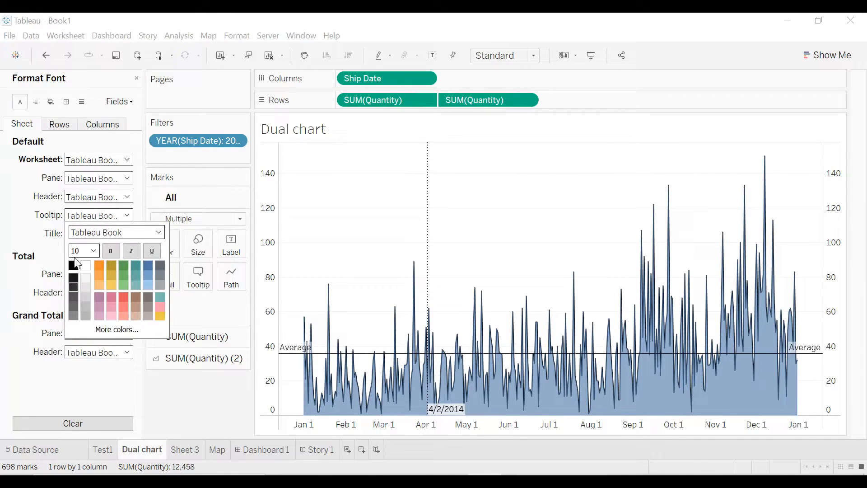
left_click(73, 265)
left_click(20, 257)
left_click(91, 235)
left_click(73, 283)
left_click(29, 235)
Give the Dual chart's default row cell and row pane borders a solid black line
left_click(59, 124)
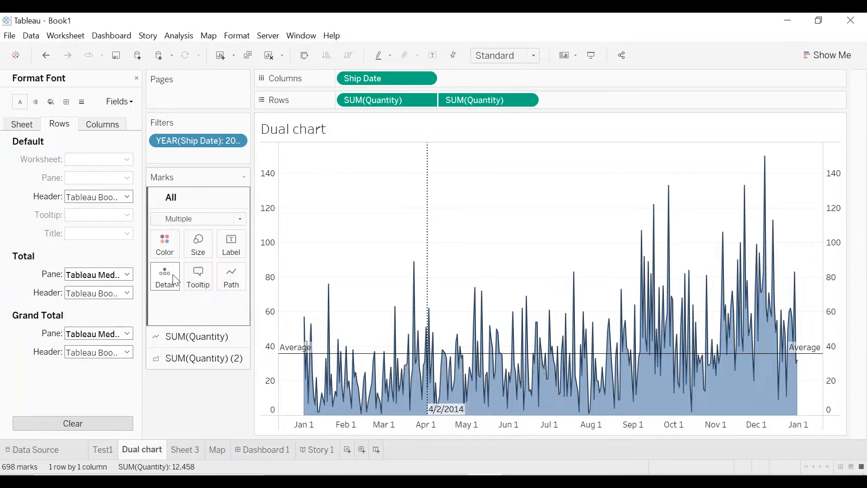
left_click(66, 102)
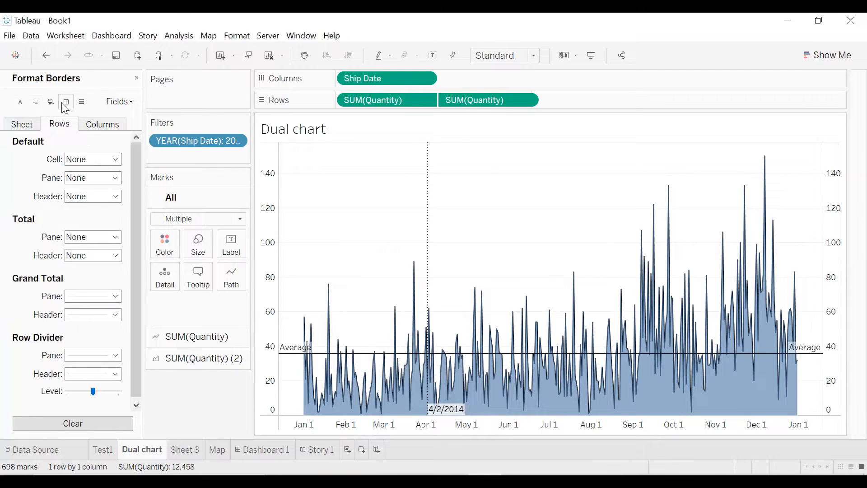
left_click(78, 161)
left_click(73, 236)
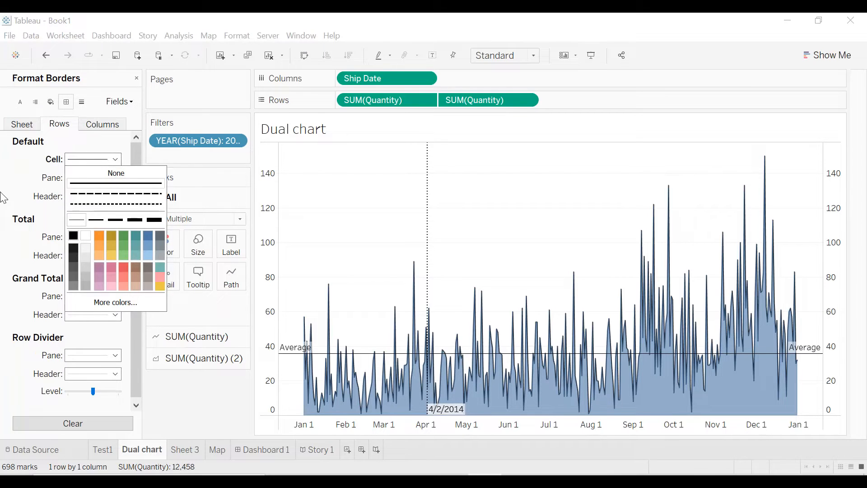
left_click(93, 178)
left_click(74, 256)
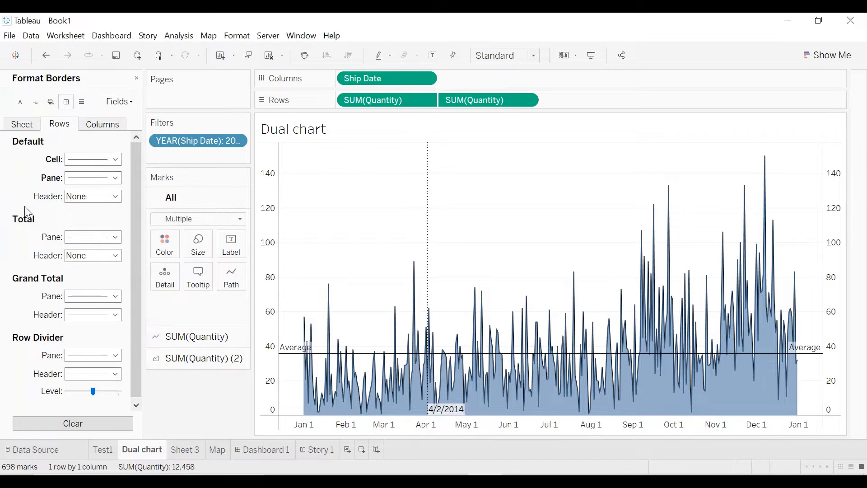
Set the rows' default header border and the row divider pane border to black lines
left_click(77, 196)
left_click(73, 272)
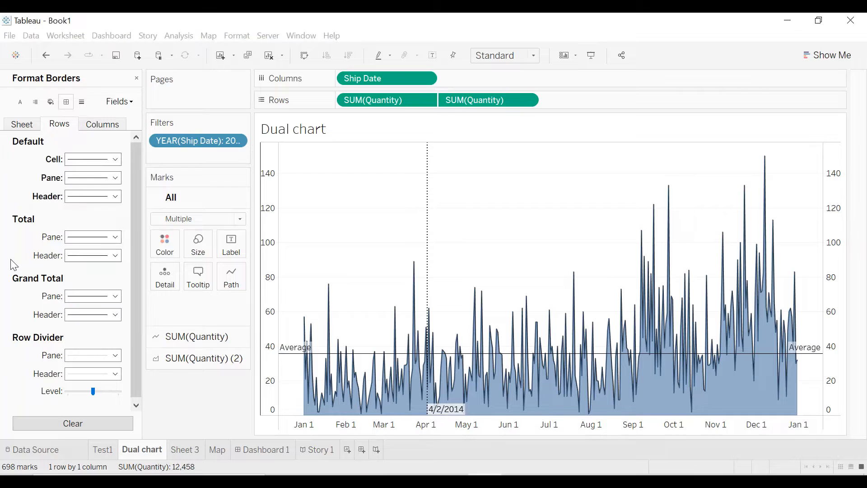
left_click(95, 355)
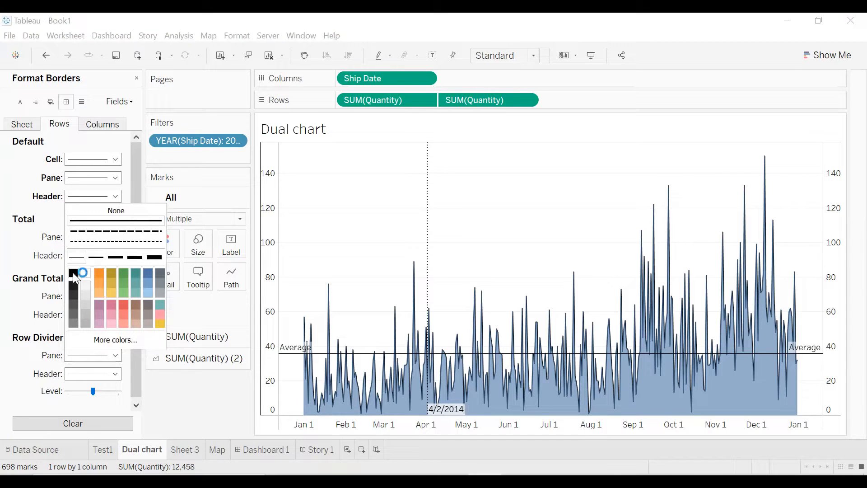
left_click(73, 273)
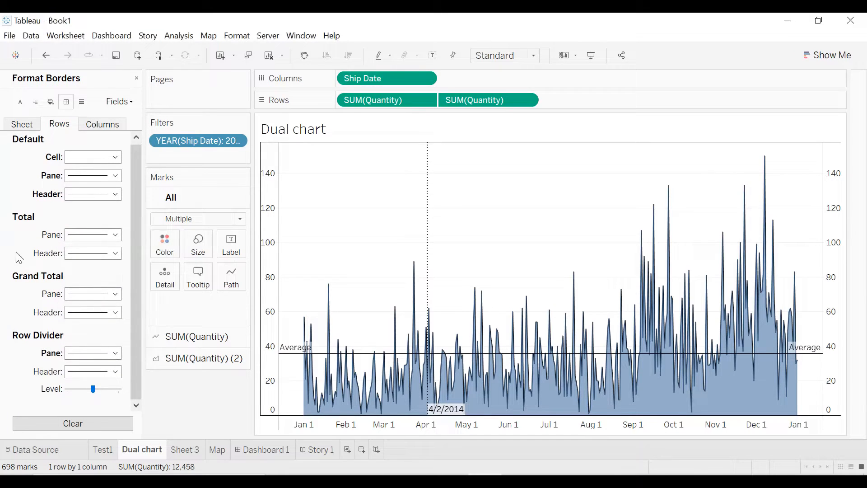
Set the columns' default cell, pane and header borders and the column divider pane border to black lines
left_click(103, 124)
left_click(90, 158)
left_click(73, 233)
left_click(93, 177)
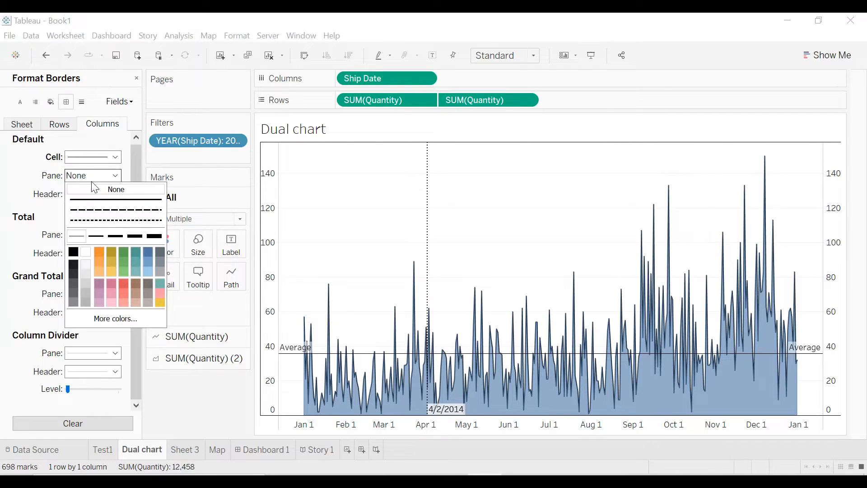
left_click(74, 254)
left_click(93, 194)
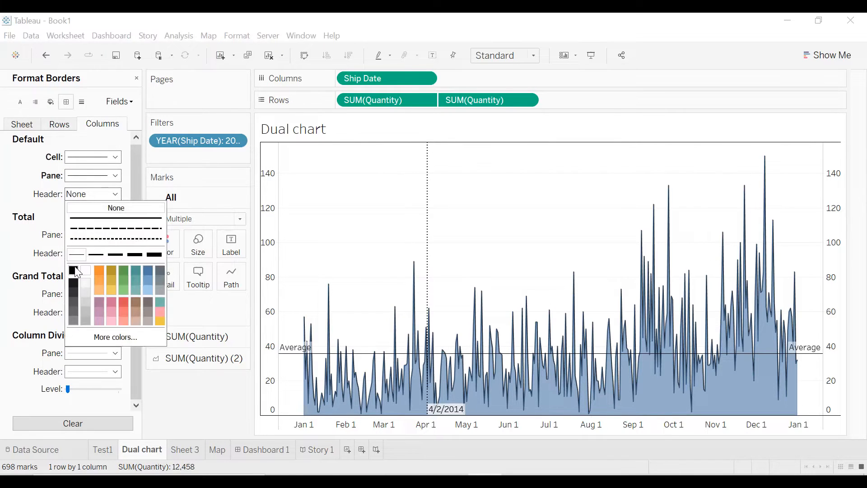
left_click(23, 220)
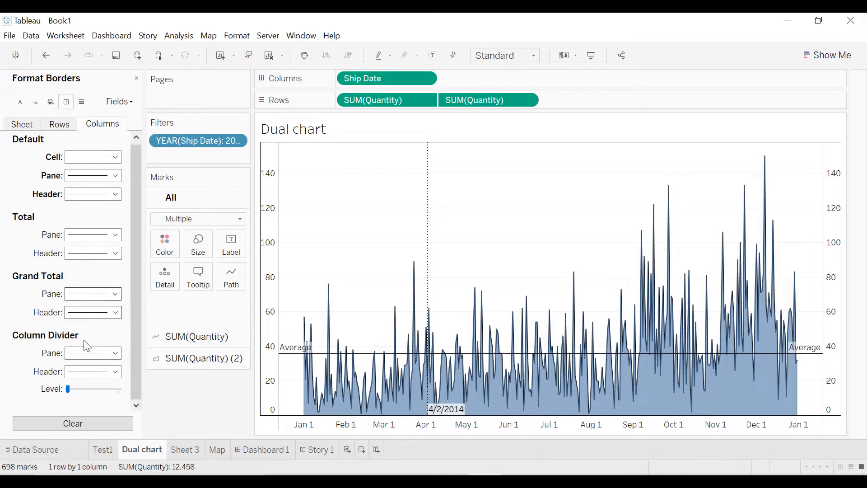
left_click(85, 354)
left_click(73, 271)
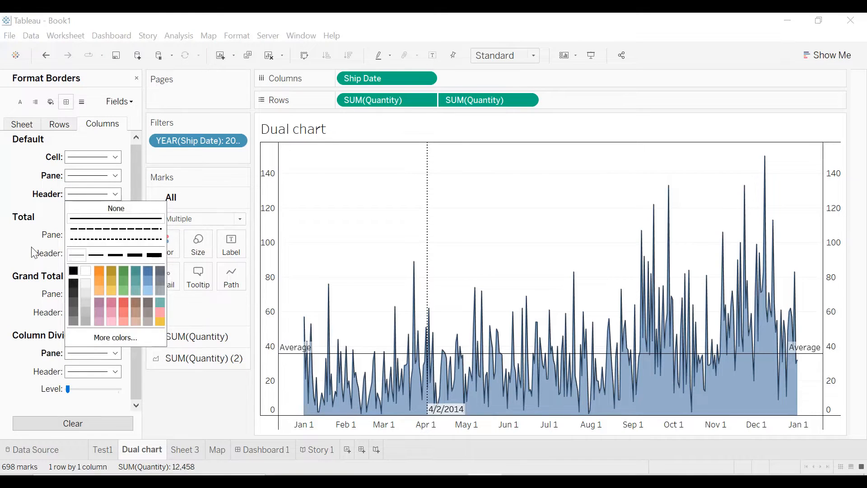
Replace the chart title's sheet name placeholder with the text "Dual chart" and centre it
right_click(321, 130)
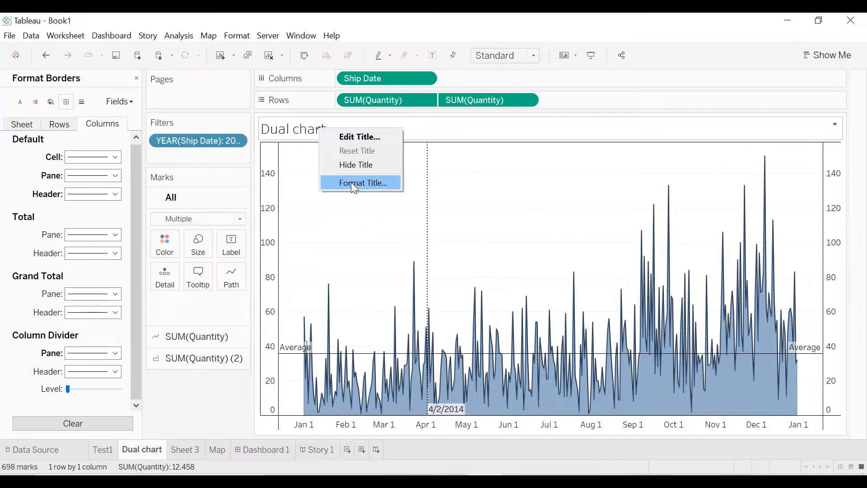
left_click(350, 138)
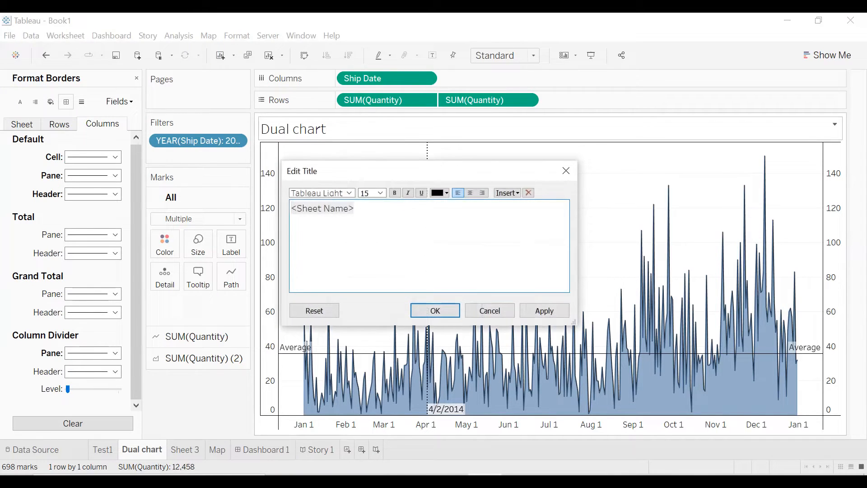
key("ctrl+a")
type("D")
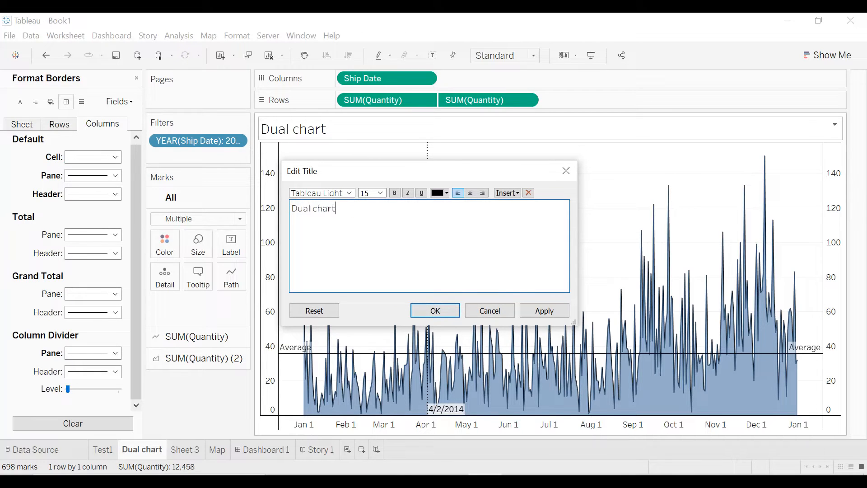
left_click(471, 193)
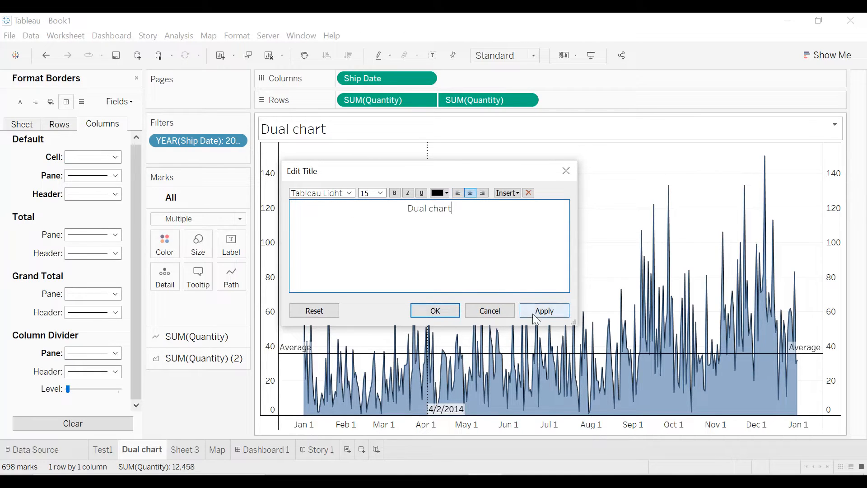
Make the title text bold at size 15 and apply the title changes
key("ctrl+a")
left_click(395, 193)
left_click(380, 192)
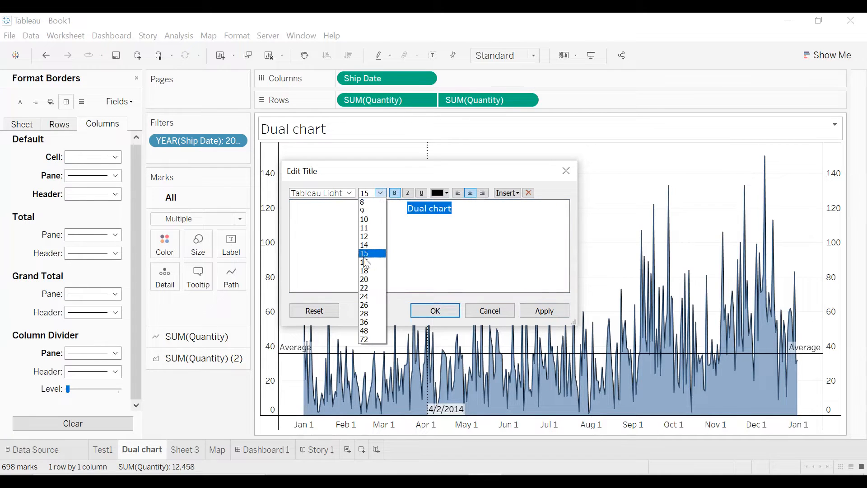
left_click(363, 256)
left_click(383, 194)
left_click(362, 257)
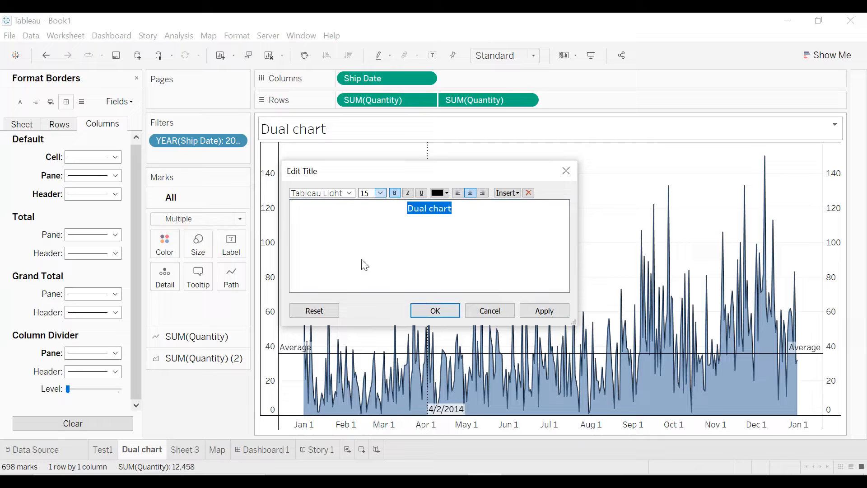
left_click(544, 311)
left_click(435, 311)
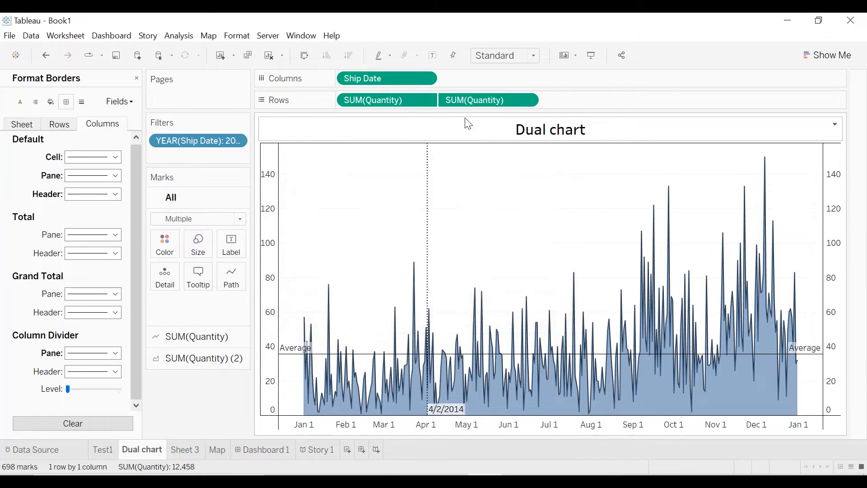
Format the chart title with a thin solid black border and light cream shading
right_click(454, 131)
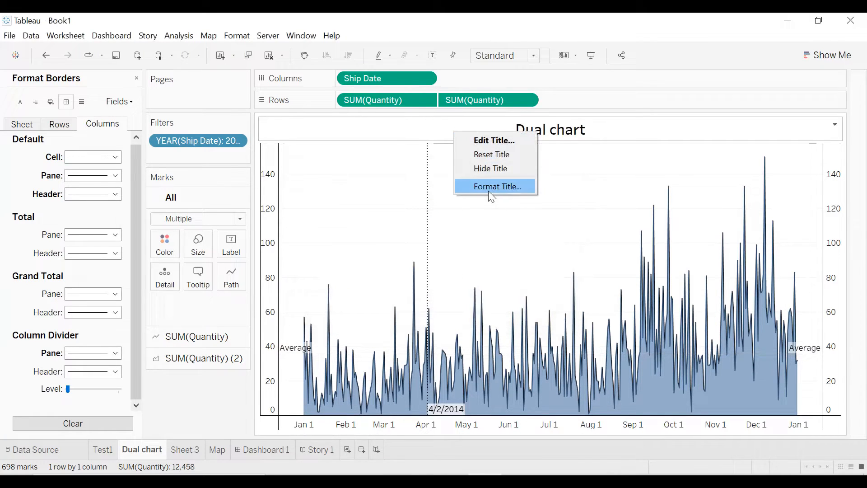
left_click(489, 192)
left_click(75, 138)
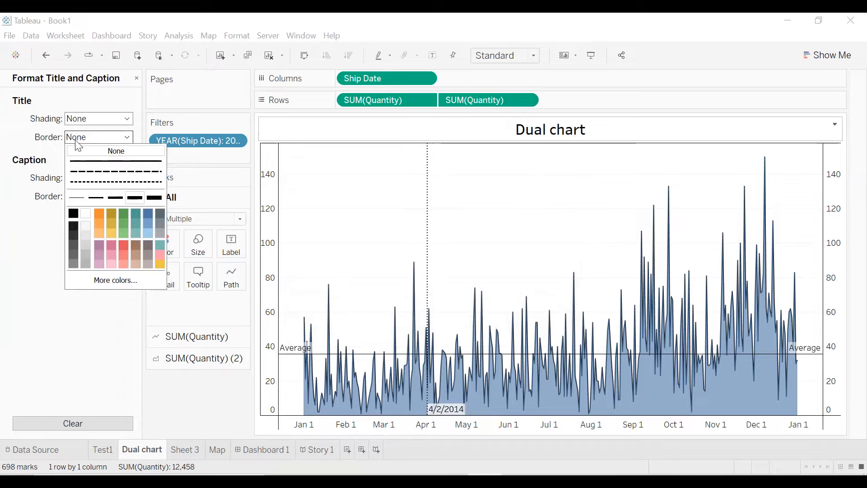
left_click(75, 198)
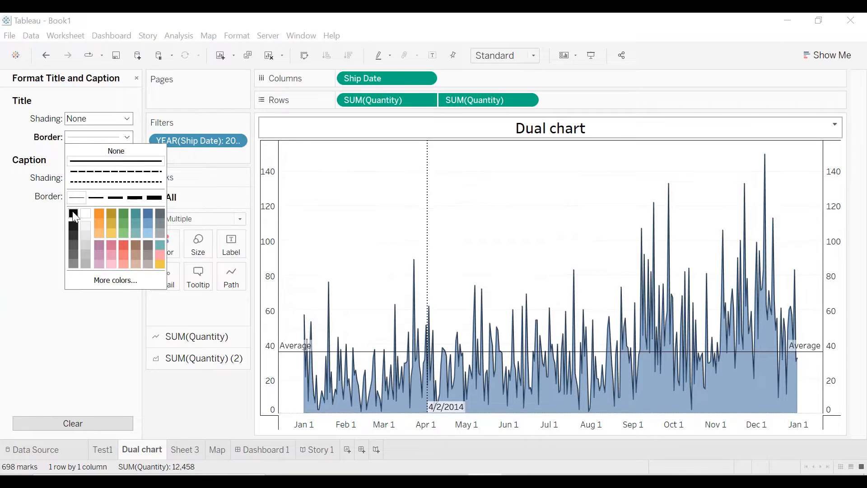
left_click(80, 119)
left_click(111, 159)
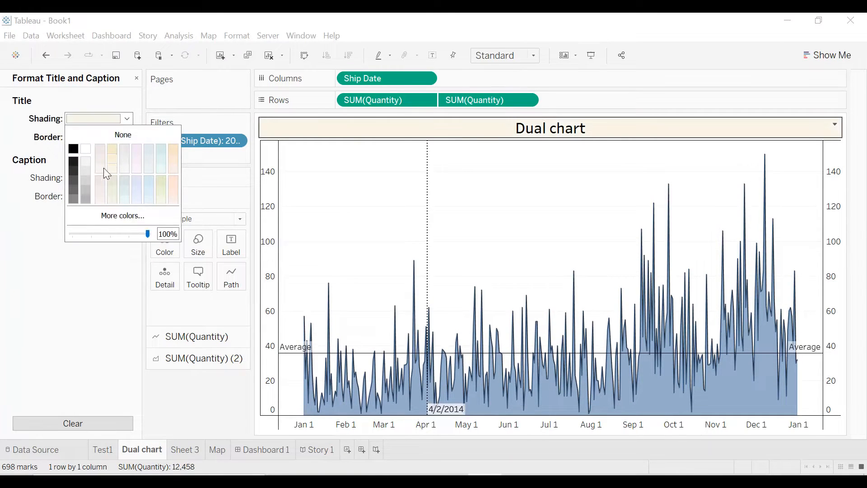
left_click(82, 288)
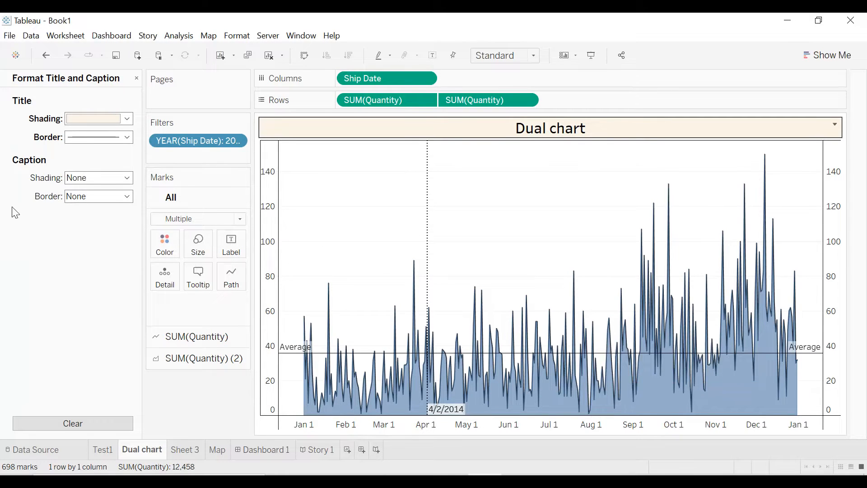
left_click(136, 78)
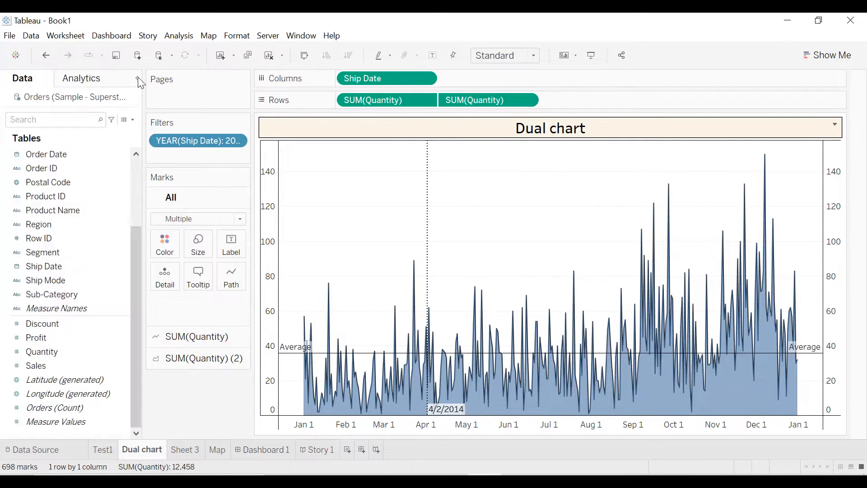
Remove the City Set filter from the Test1 sheet
left_click(138, 78)
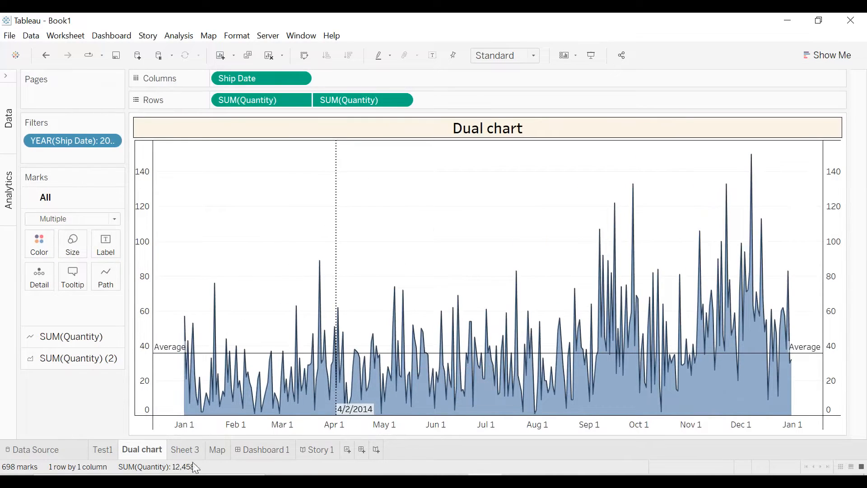
left_click(216, 450)
left_click(104, 450)
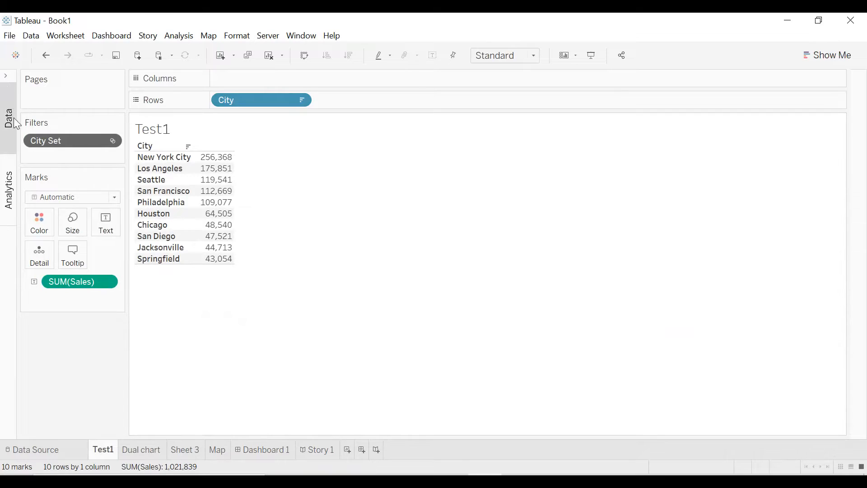
left_click(7, 77)
left_click_drag(189, 141, 54, 169)
mouse_move(194, 284)
left_mouse_down()
mouse_move(178, 284)
mouse_move(209, 287)
left_mouse_up()
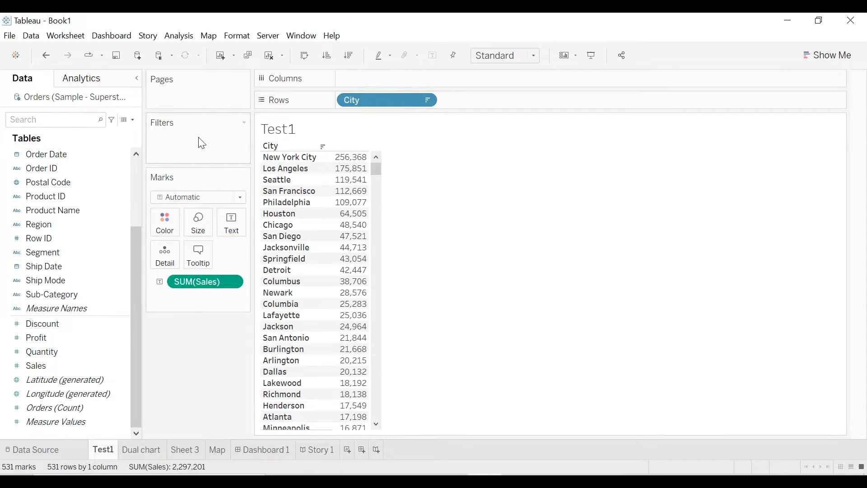
Create a calculated field named "Sales more than 20k"
left_click(133, 119)
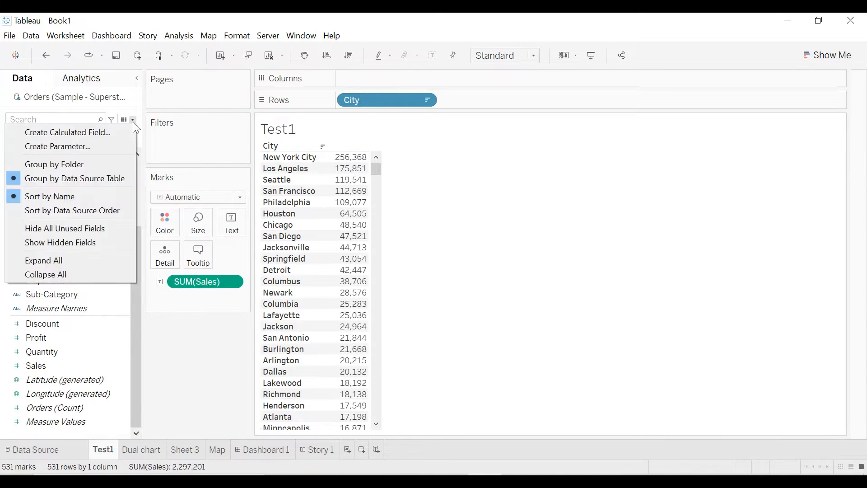
left_click(80, 130)
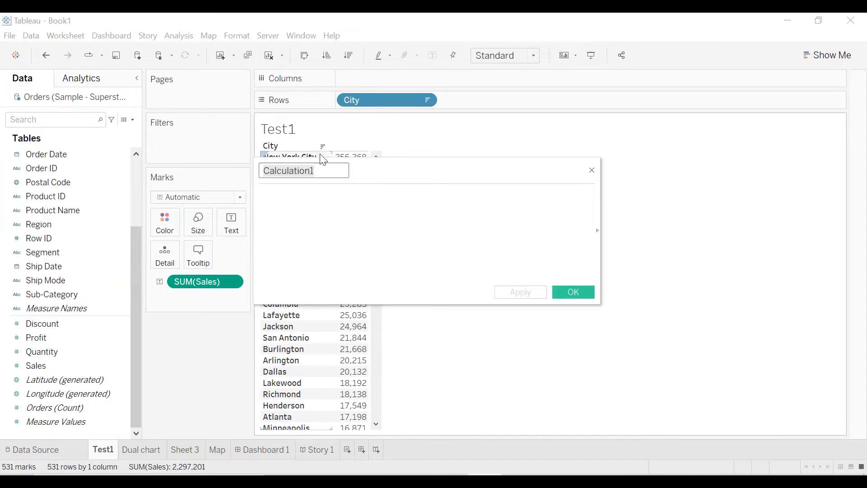
type("M")
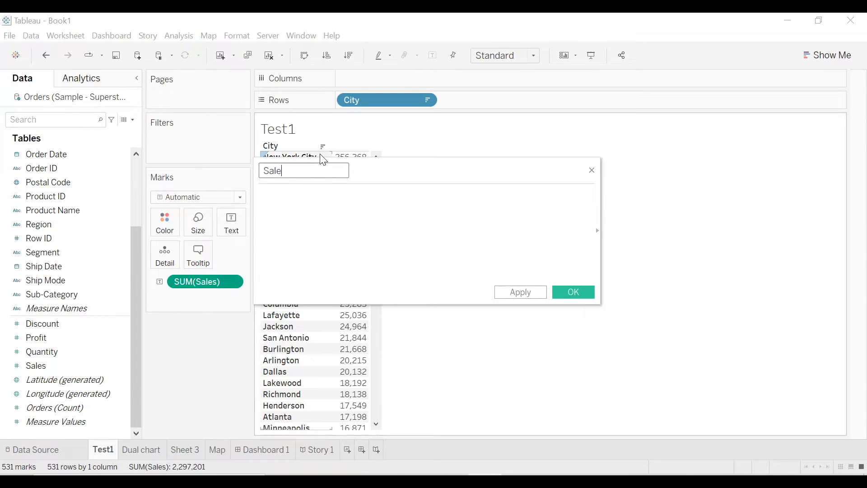
left_click_drag(373, 175, 590, 179)
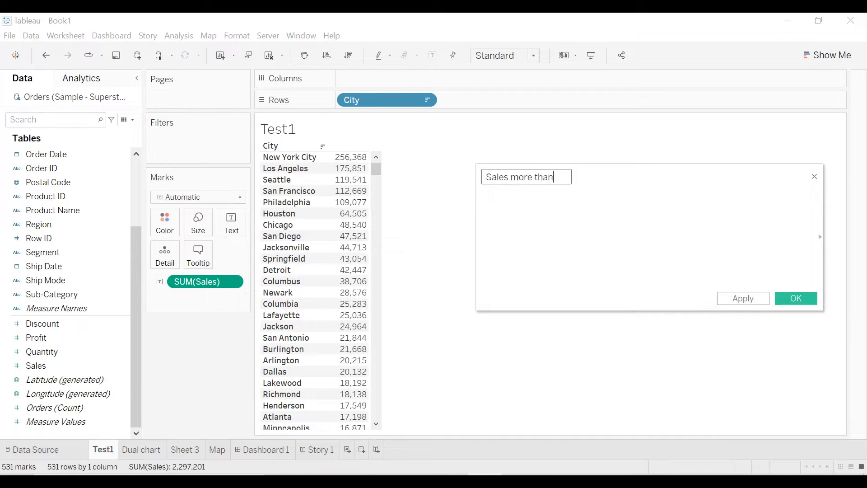
type("k")
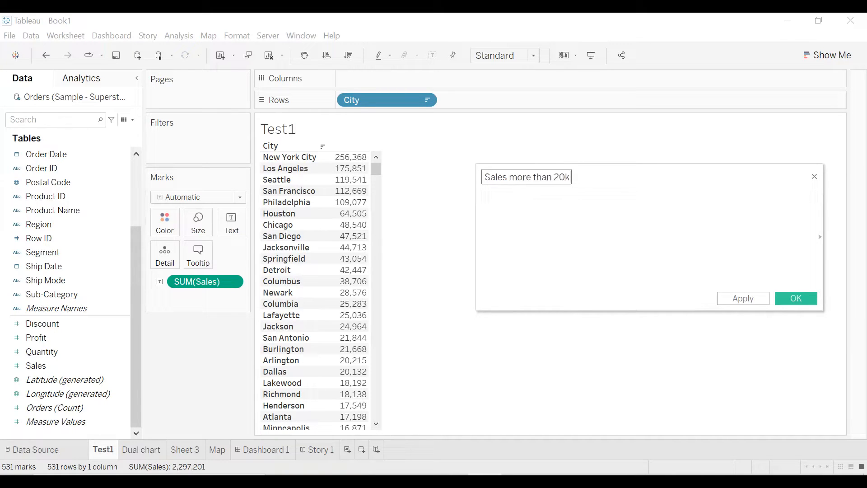
Define the calculation as IF SUM([Sales]) > 20000 THEN 1 ELSE 0 END and save the field
left_click(486, 199)
type("IF SUM(sa")
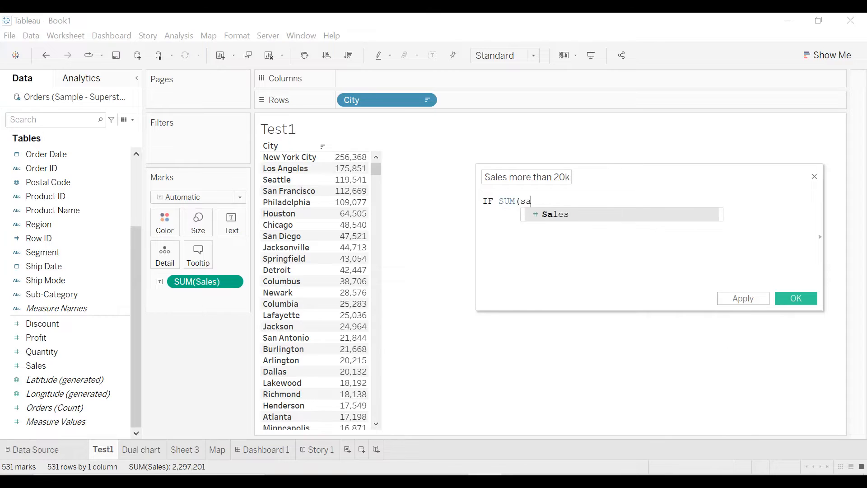
key("Return")
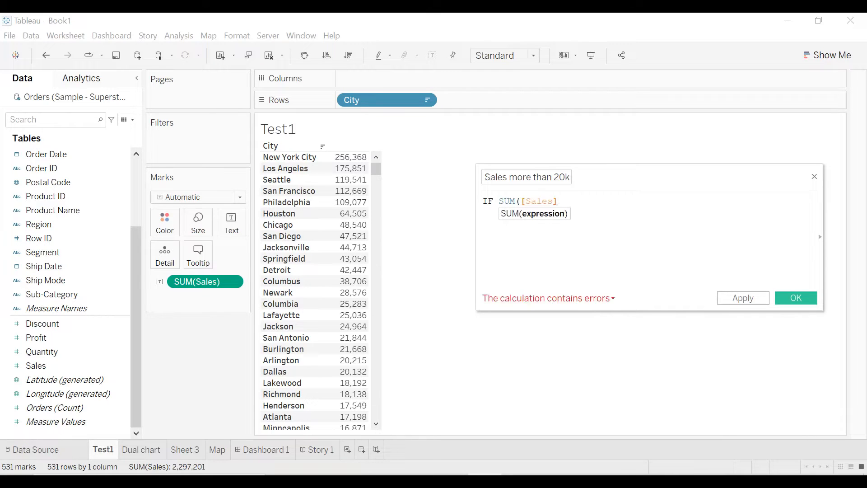
type(") > 20000 ")
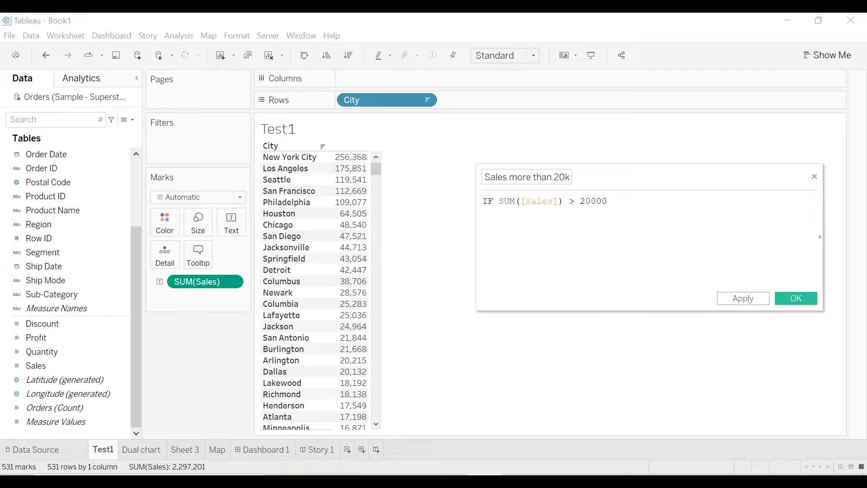
type("THEN 1 ")
type("ELSE 0 ")
type("END")
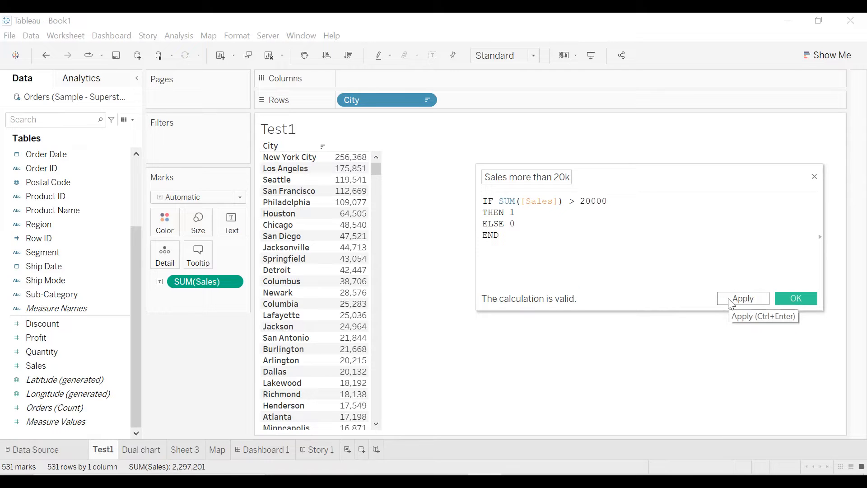
left_click(732, 300)
left_click(795, 299)
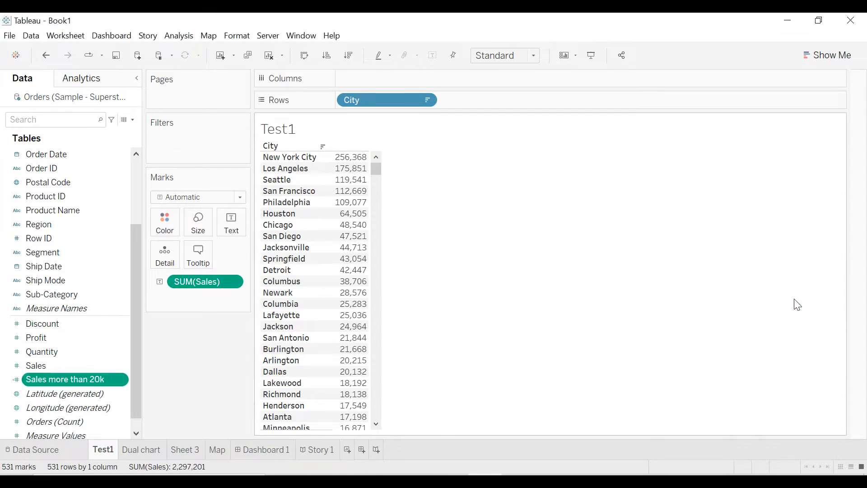
right_click(120, 380)
left_click(155, 263)
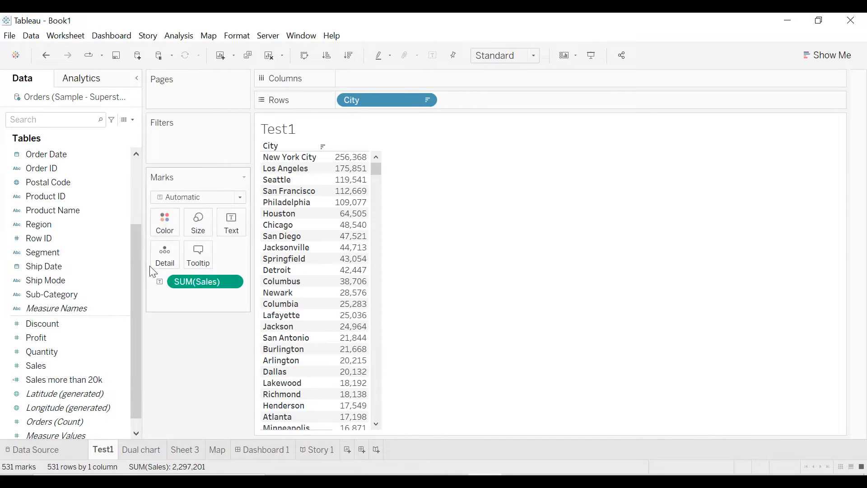
scroll(96, 264, "up", 3)
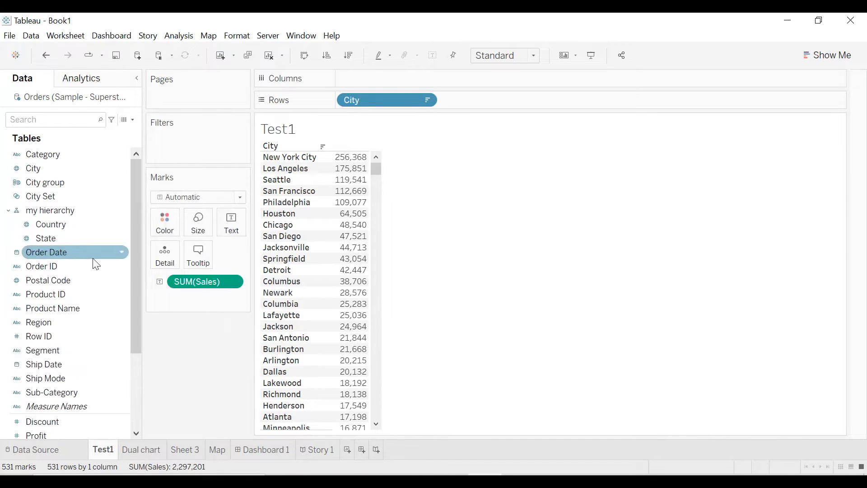
Filter the Test1 sheet by the "Sales more than 20k" field, keeping only the value 1
scroll(96, 264, "down", 3)
left_click_drag(80, 365, 191, 140)
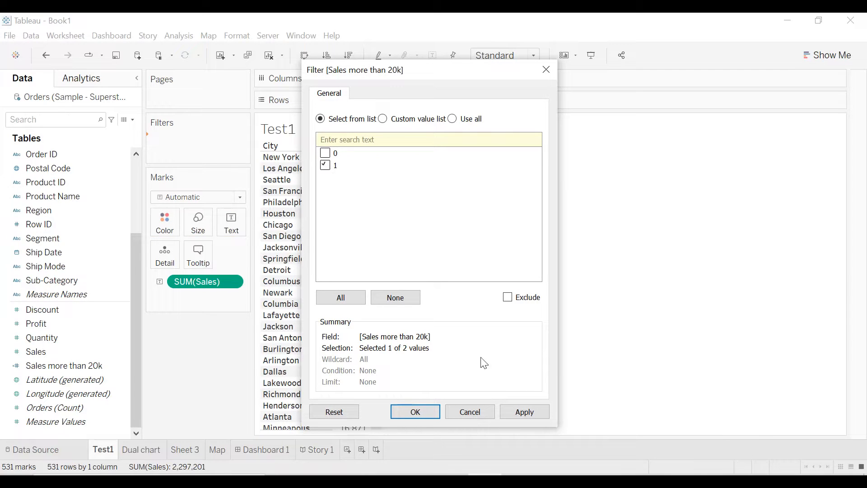
left_click(527, 413)
left_click(432, 419)
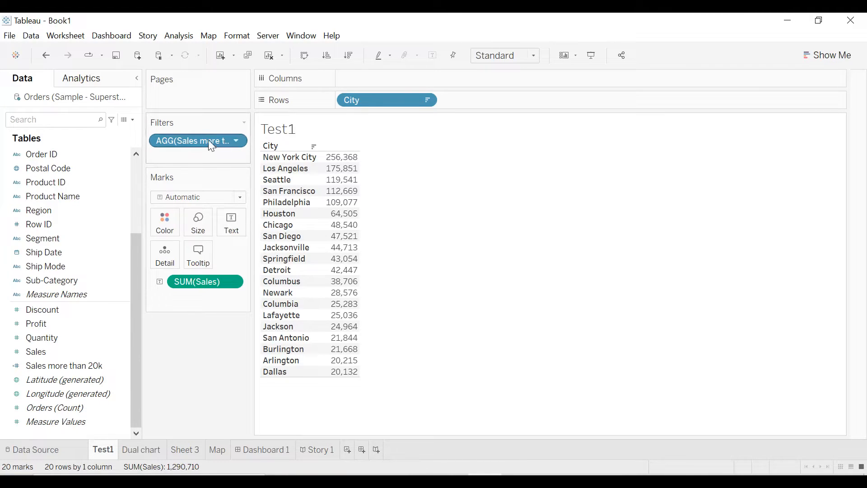
Add a new worksheet and place it directly after the Dual chart sheet
left_click(348, 450)
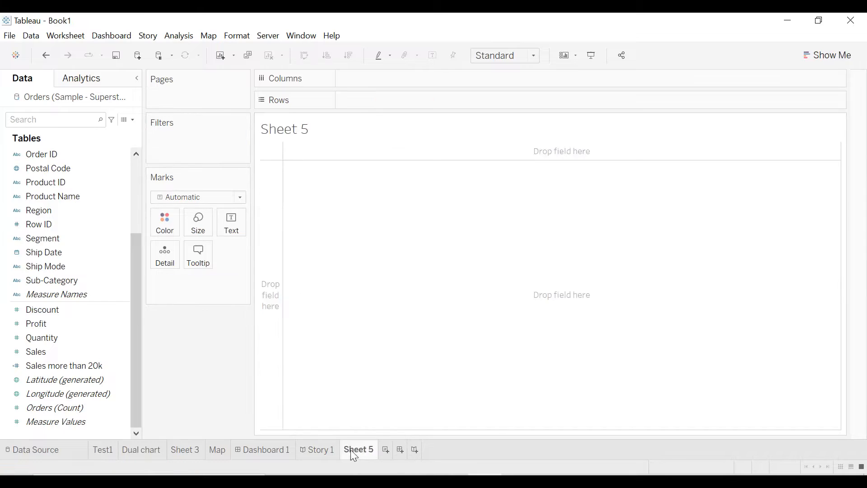
left_click_drag(354, 450, 185, 450)
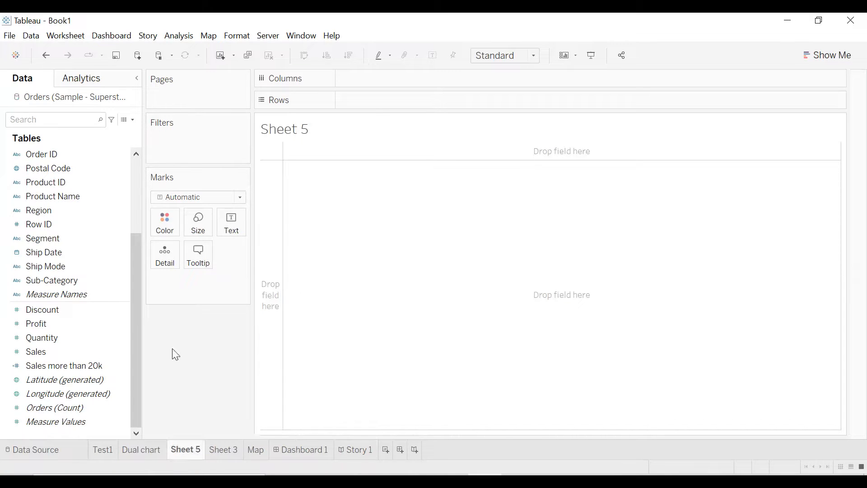
left_click(123, 348)
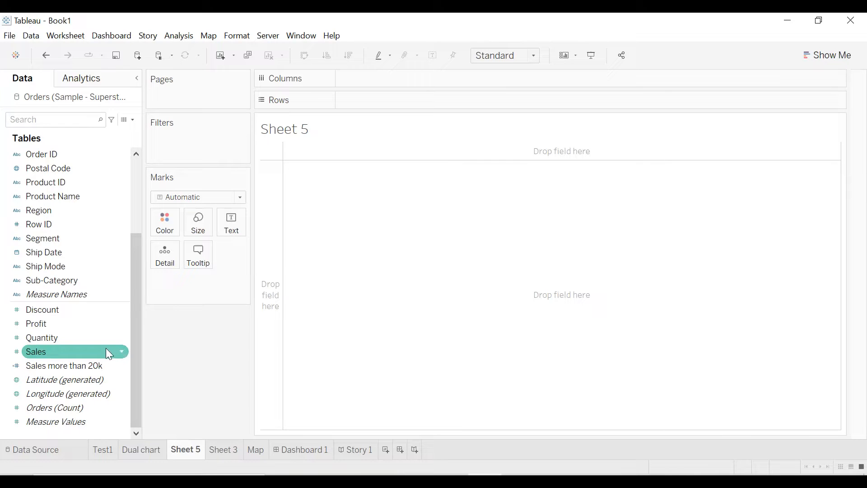
Build a text table on Sheet 5 showing Sales, with City as rows and the year of Ship Date as columns
scroll(105, 348, "up", 3)
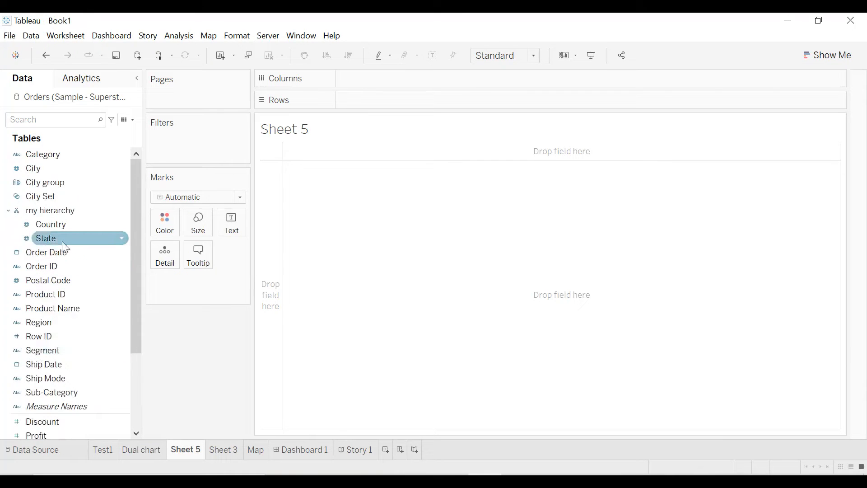
scroll(61, 242, "down", 3)
scroll(62, 241, "up", 3)
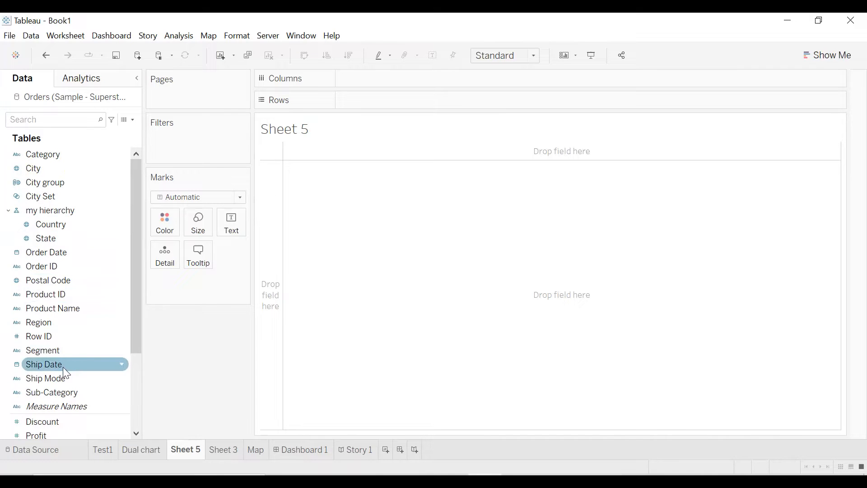
left_click_drag(65, 370, 398, 81)
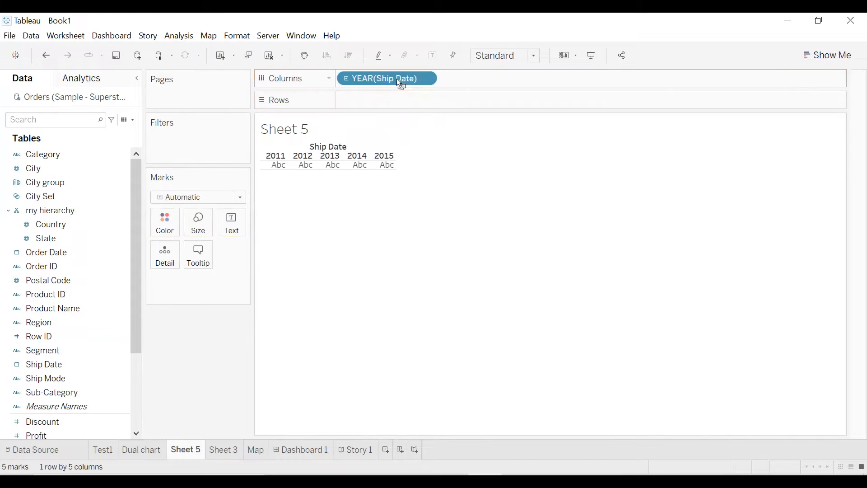
scroll(69, 348, "down", 3)
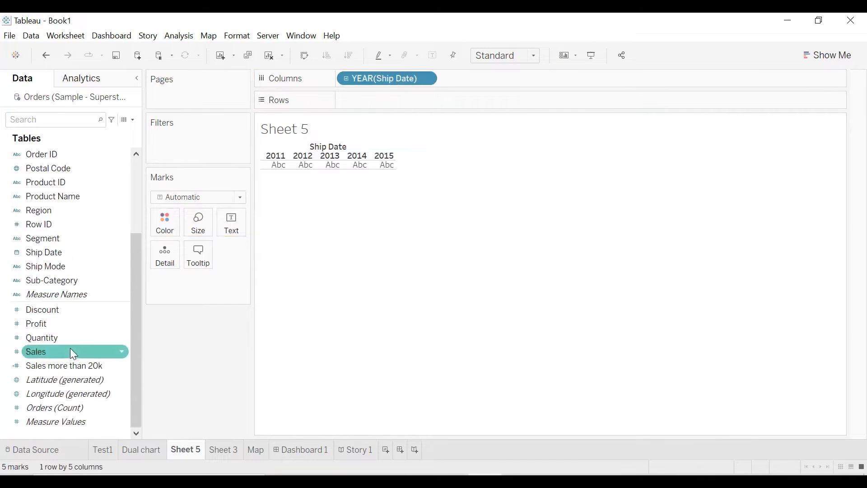
left_click_drag(49, 350, 235, 231)
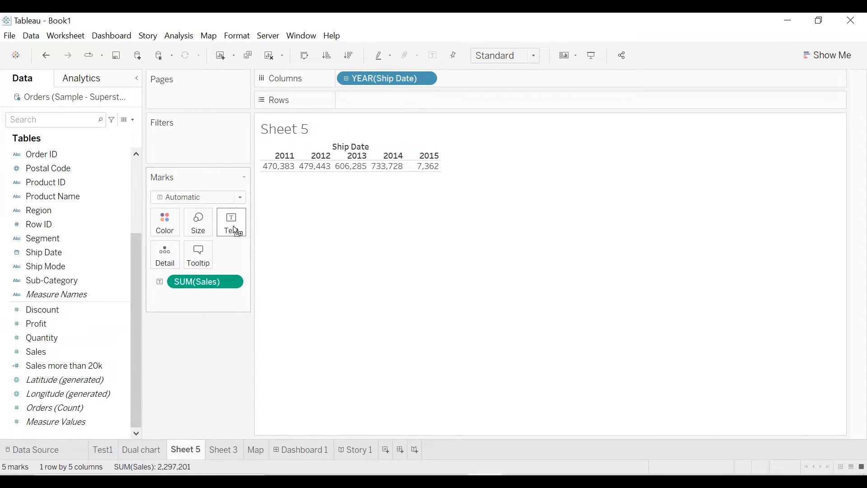
scroll(84, 233, "up", 3)
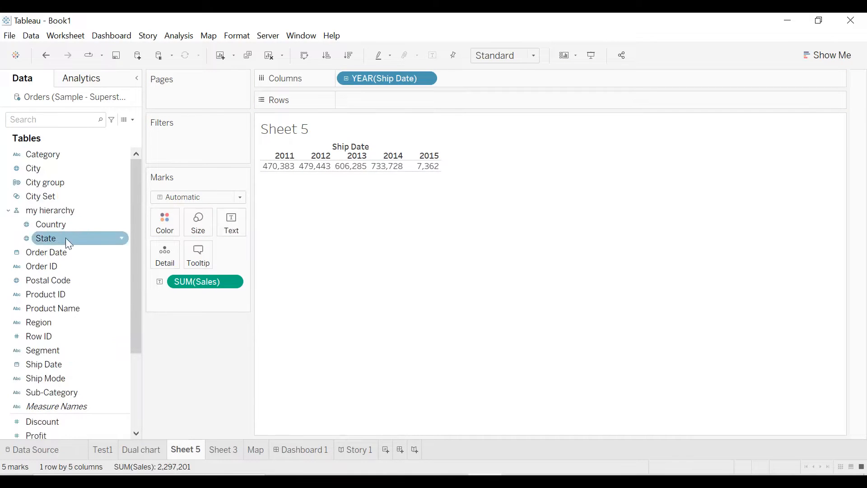
left_click_drag(51, 170, 380, 102)
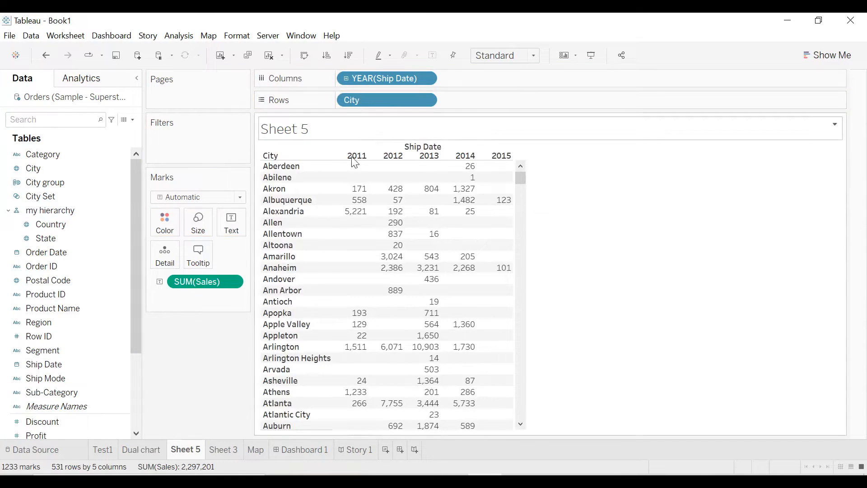
Apply the year-over-year growth quick table calculation to the Sales values on Sheet 5
left_click(232, 282)
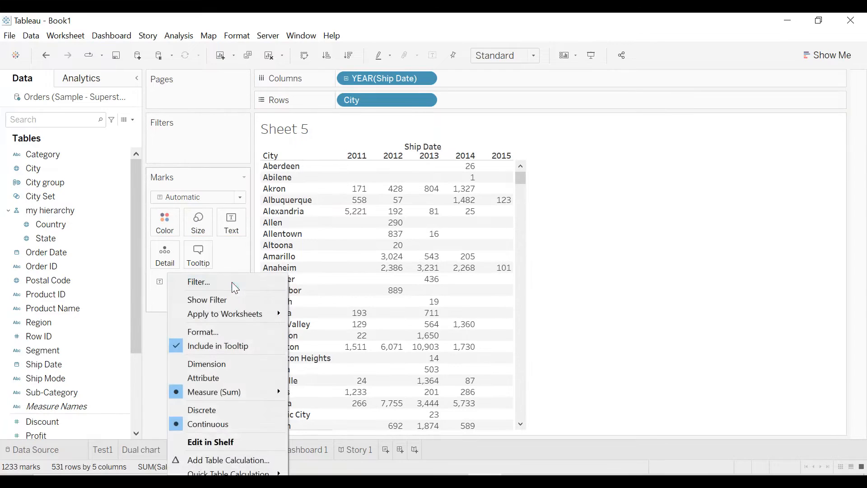
mouse_move(256, 473)
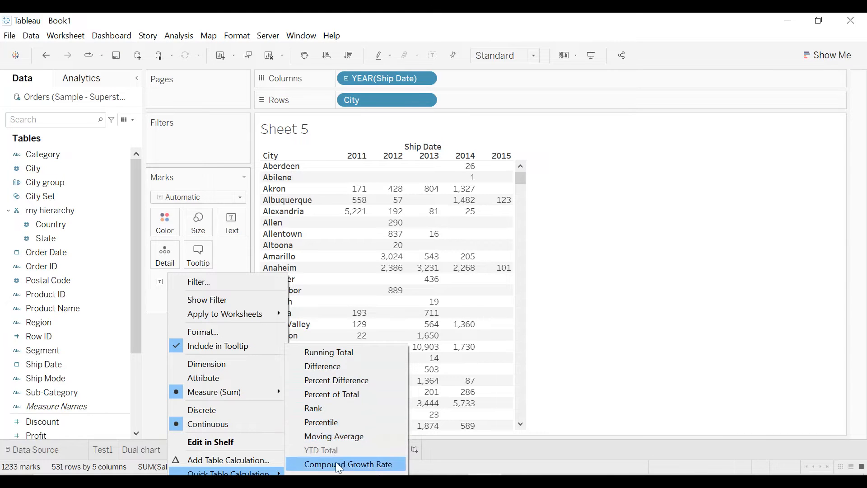
left_click(344, 473)
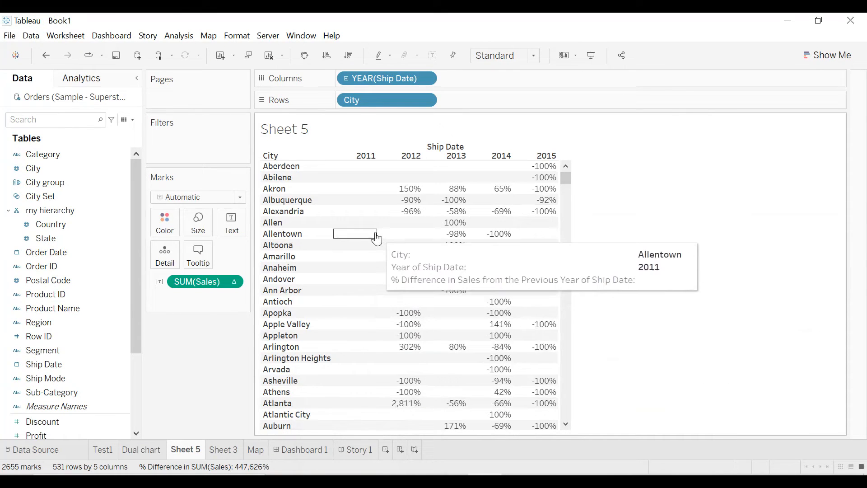
Keep only the city Akron in the Sheet 5 table
left_click(277, 191)
right_click(277, 191)
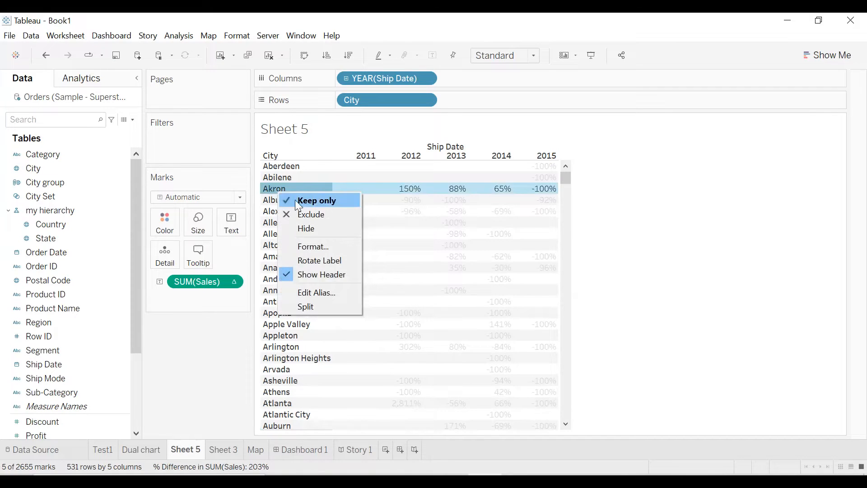
left_click(296, 200)
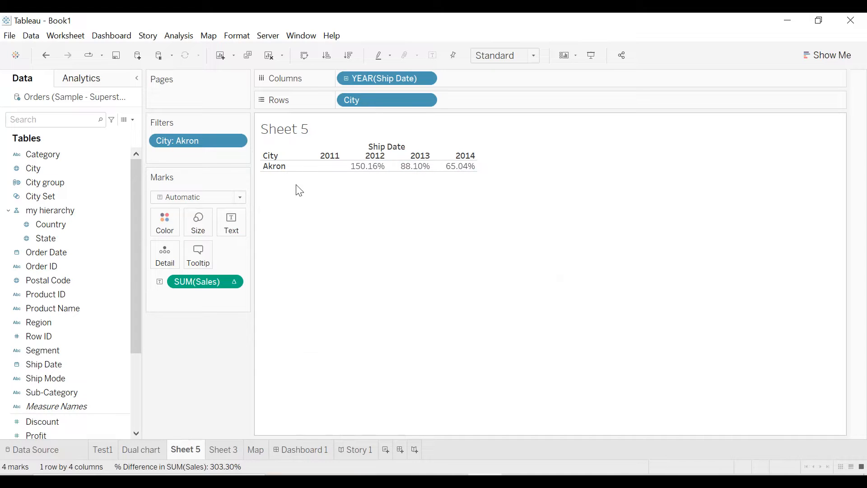
Remove the Ship Date year filter from Sheet 3
left_click(221, 451)
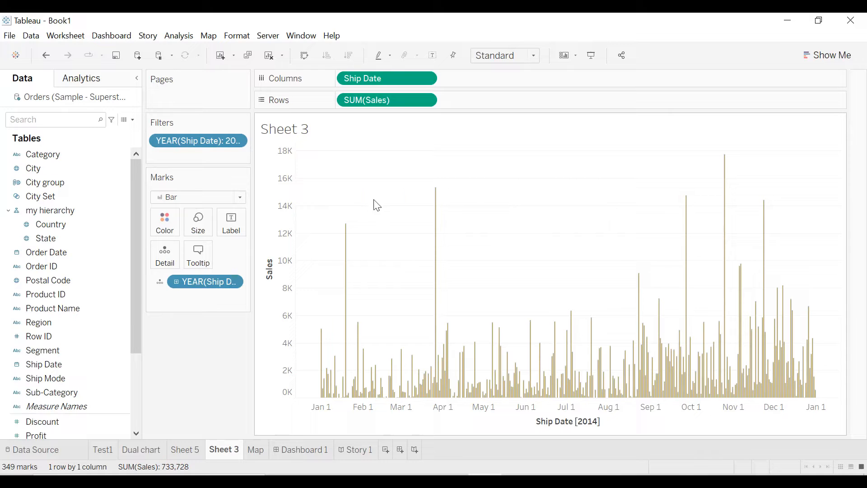
left_click_drag(214, 143, 45, 196)
Create a parameter named "satrt date" with the Date data type and the Automatic display format
left_click(133, 120)
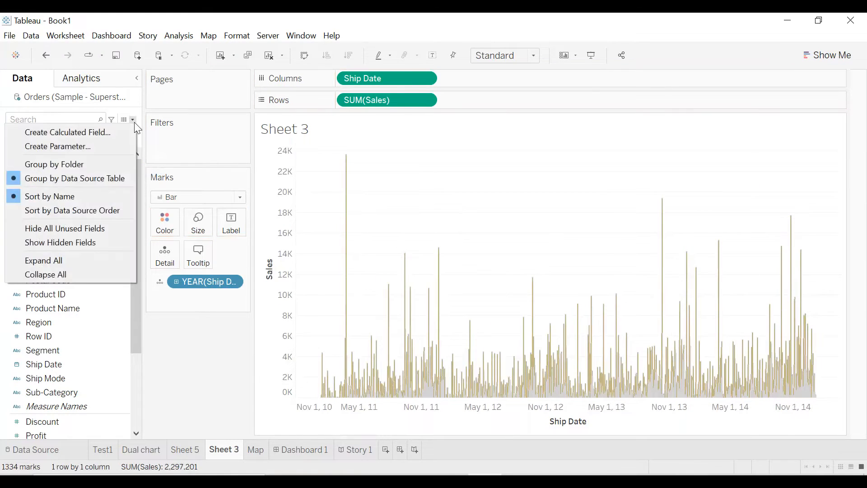
left_click(107, 144)
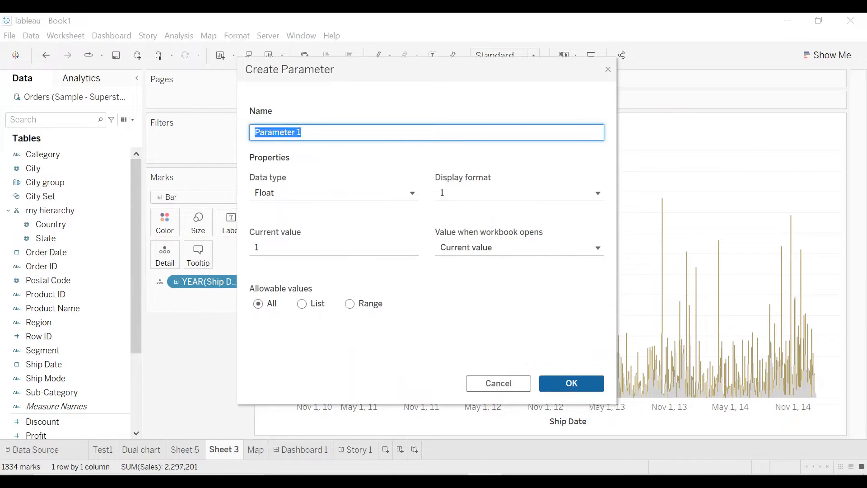
type("satrt date")
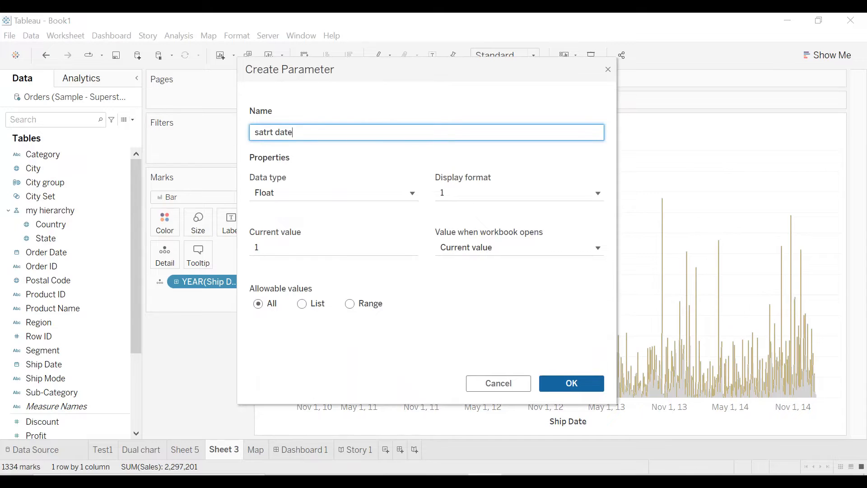
left_click(323, 198)
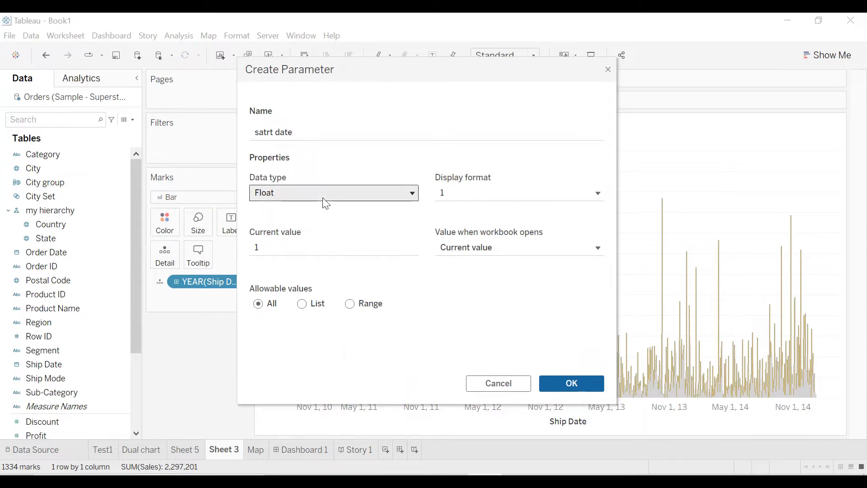
left_click(296, 270)
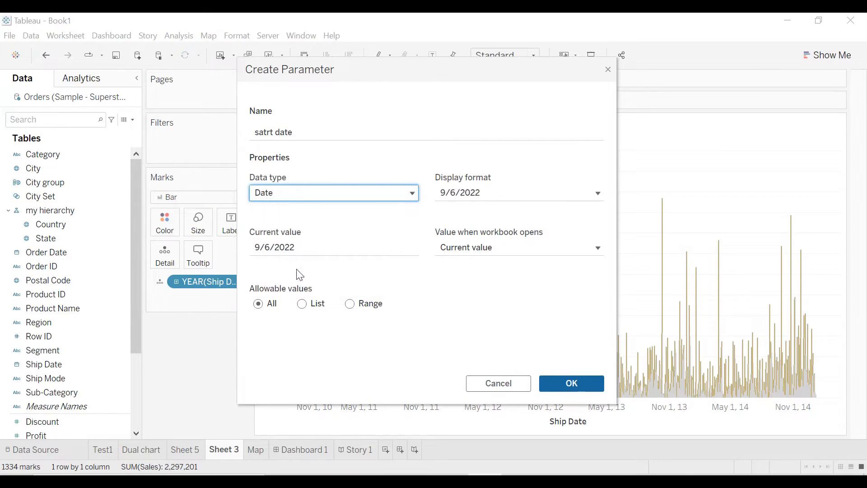
left_click(467, 198)
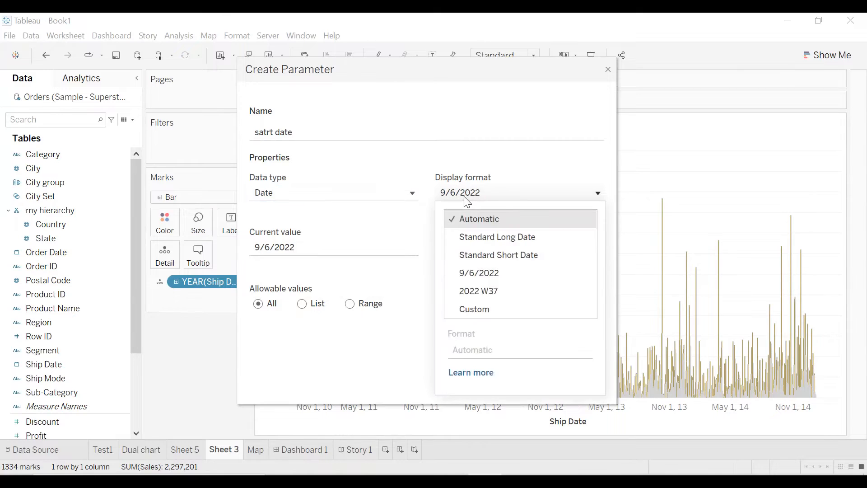
left_click(472, 219)
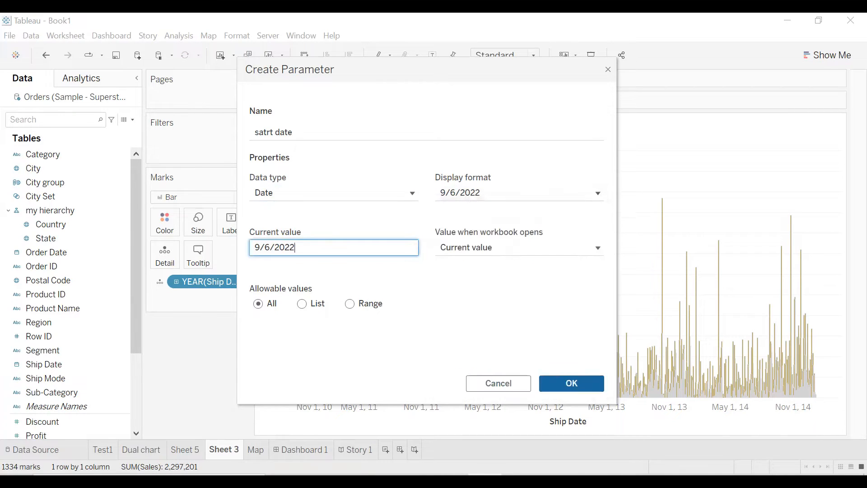
Limit the parameter's allowable values to a range taken from Order Date and save it
left_click(351, 304)
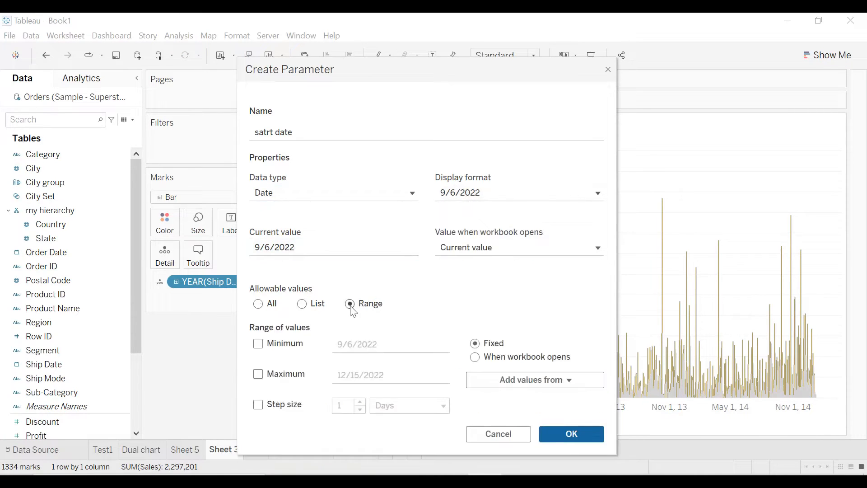
left_click(548, 383)
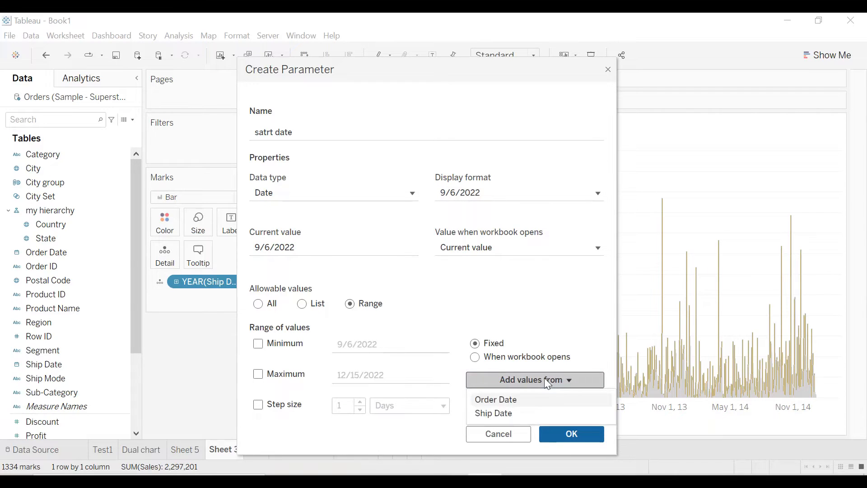
left_click(532, 398)
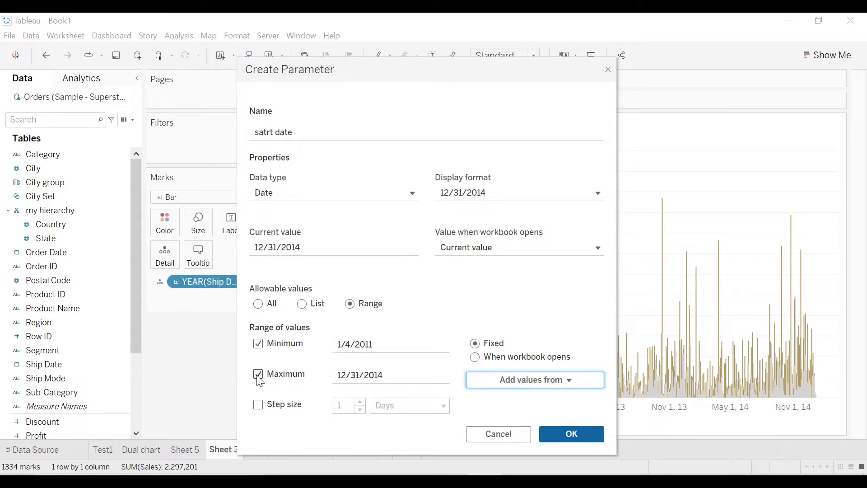
left_click(572, 434)
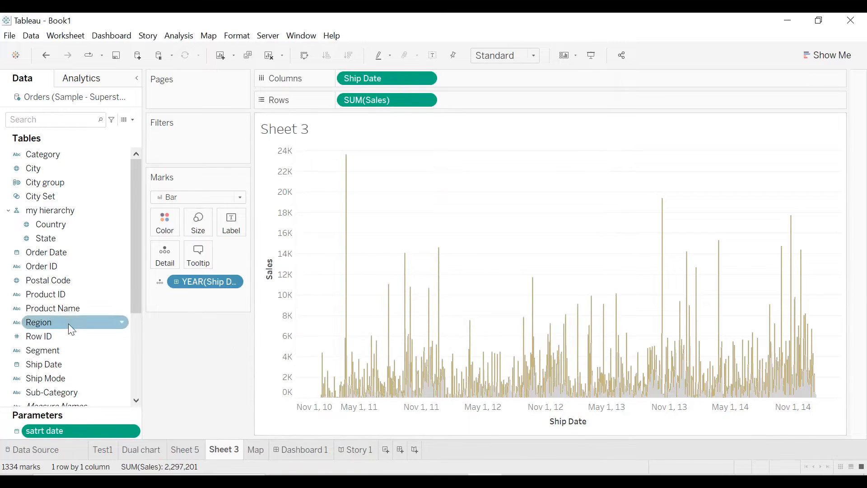
Rename the "satrt date" parameter to "start date"
right_click(133, 429)
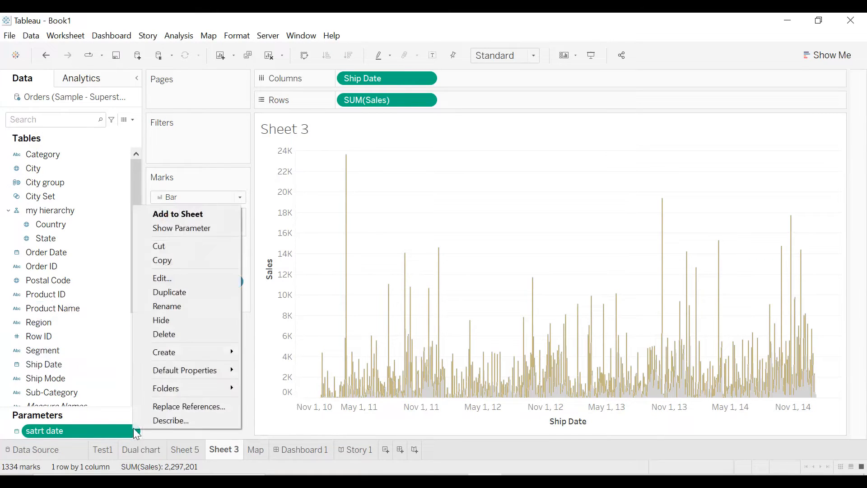
left_click(177, 278)
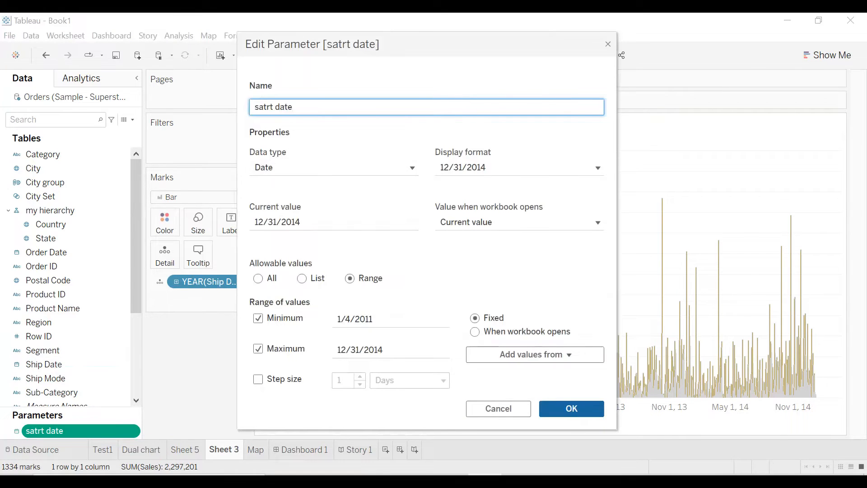
key("BackSpace")
type("ta")
left_click(572, 409)
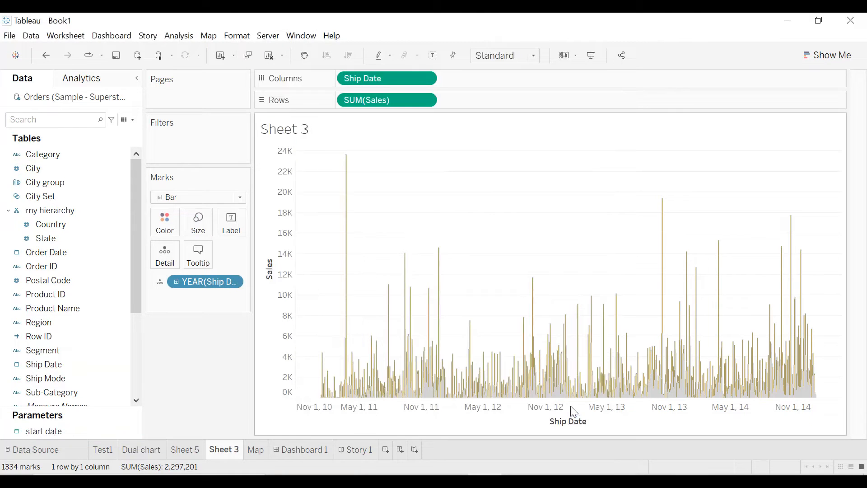
Create a parameter named "End date" with the Date data type
left_click(133, 119)
left_click(104, 143)
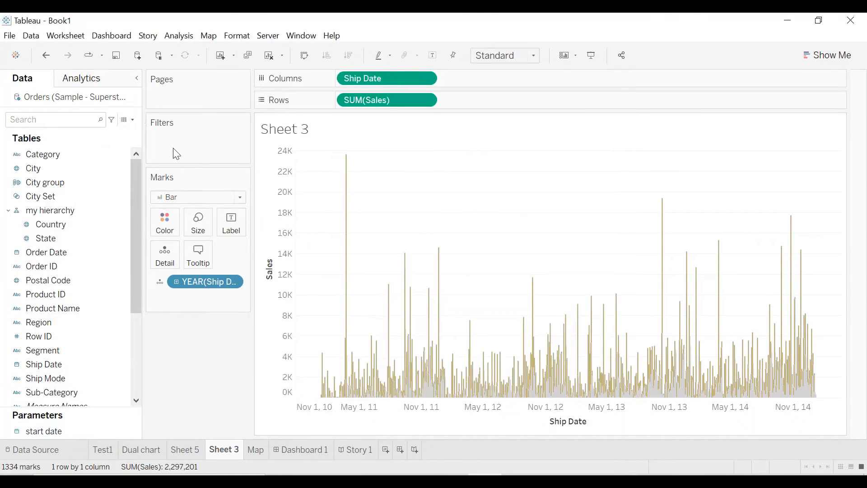
type("Edn date")
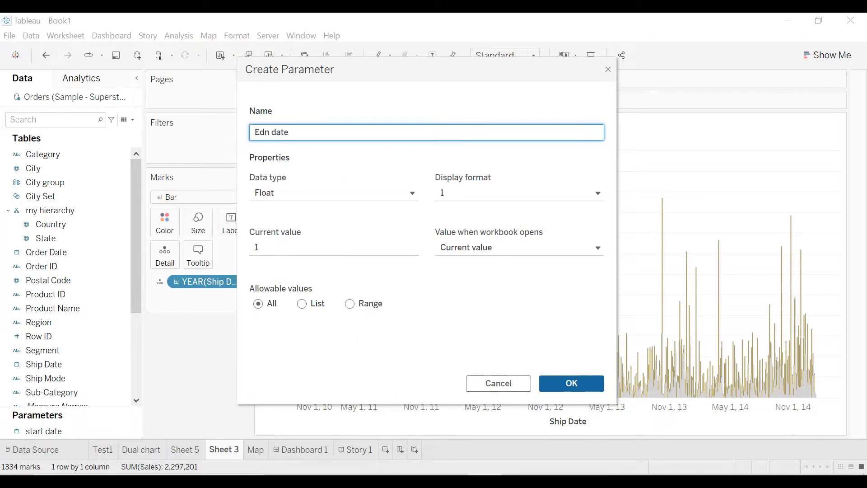
key("BackSpace")
key("BackSpace")
type("nd")
left_click(329, 199)
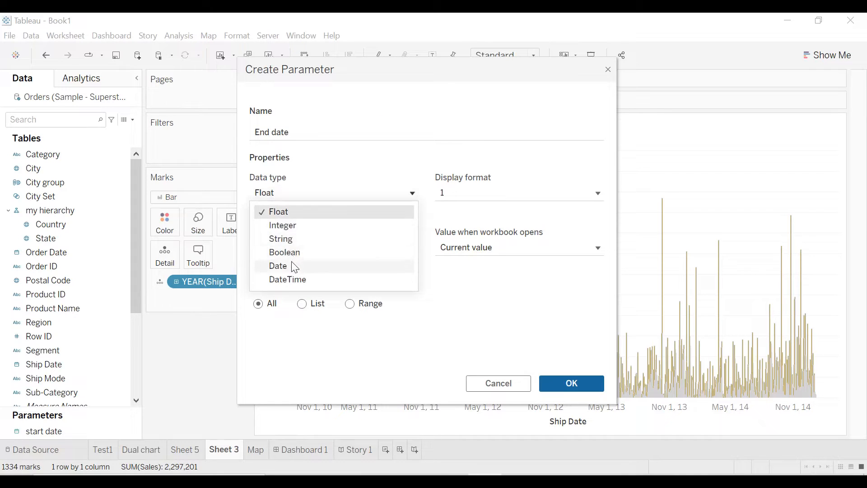
left_click(323, 266)
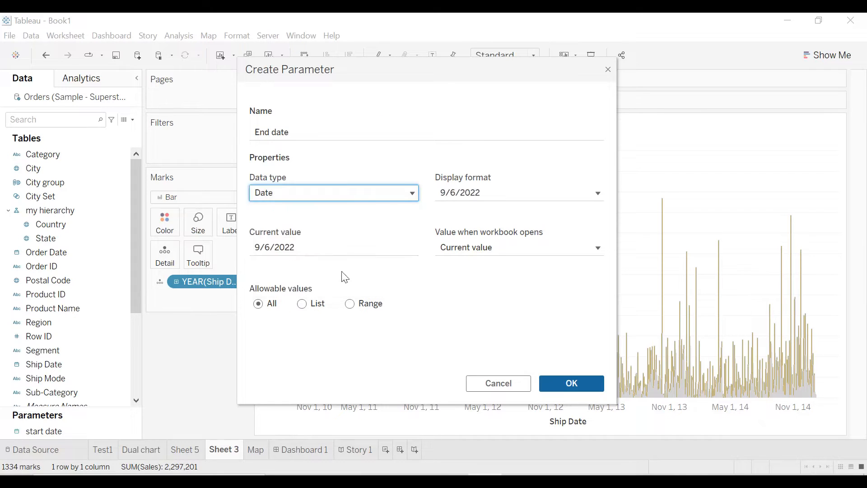
Limit the End date parameter's allowable values to a range taken from Order Date and save the parameter
left_click(350, 303)
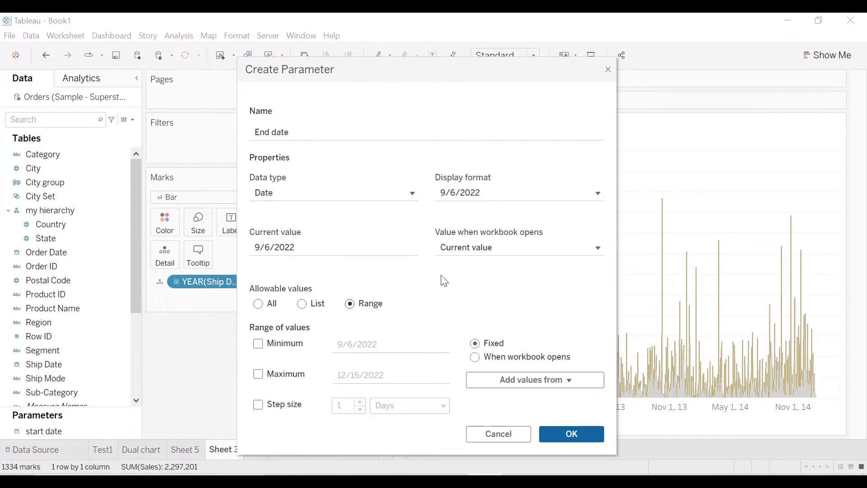
left_click(508, 387)
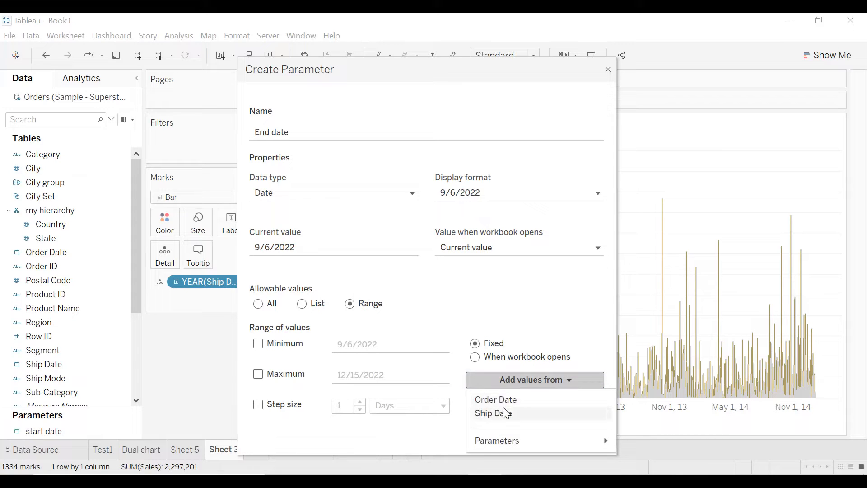
left_click(504, 401)
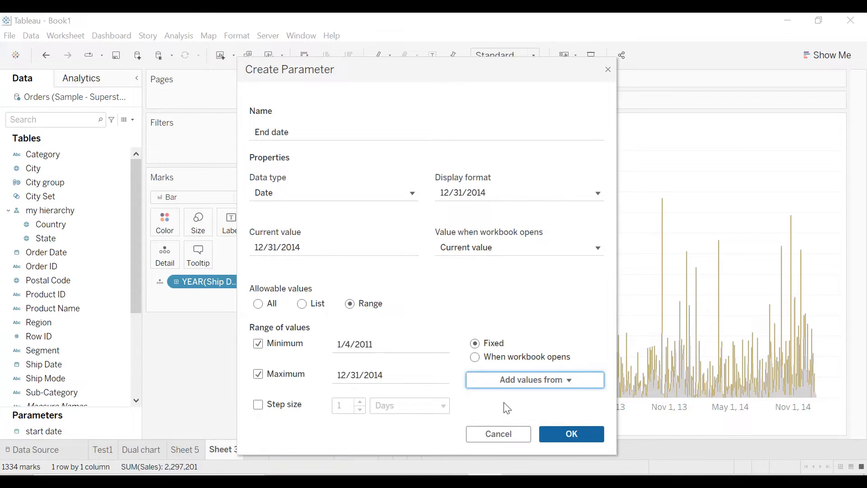
left_click(602, 437)
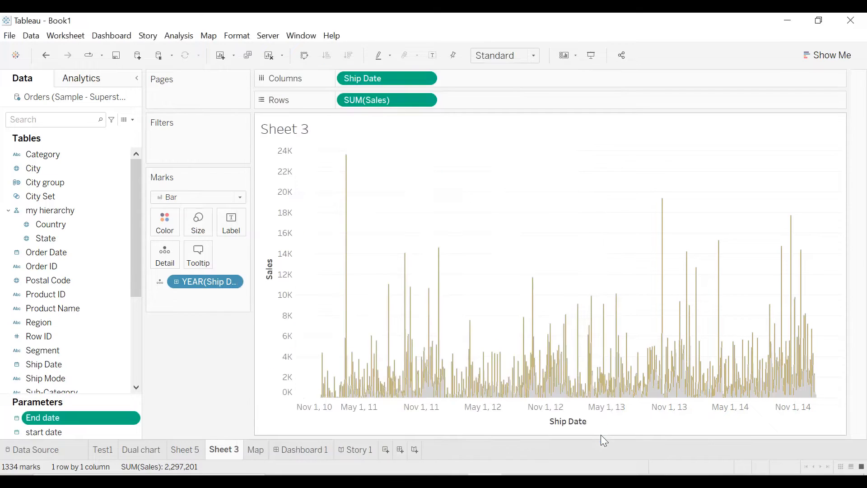
Create a calculated field named "Study period"
left_click(133, 121)
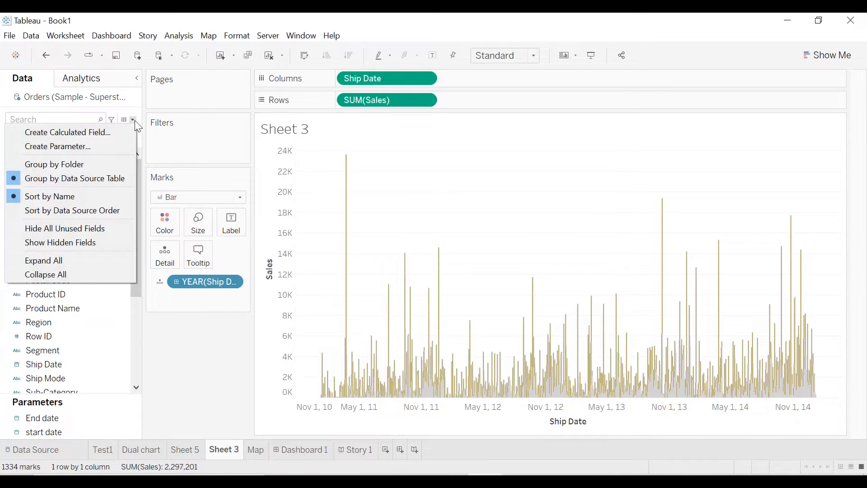
left_click(109, 136)
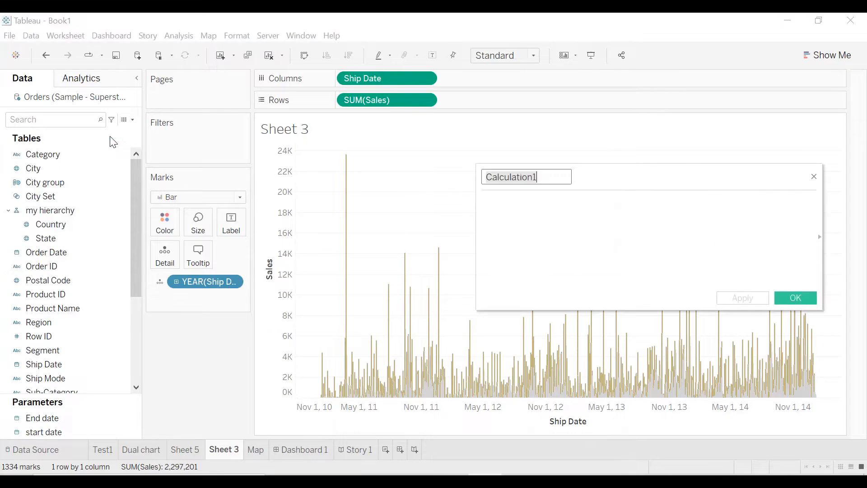
type("S")
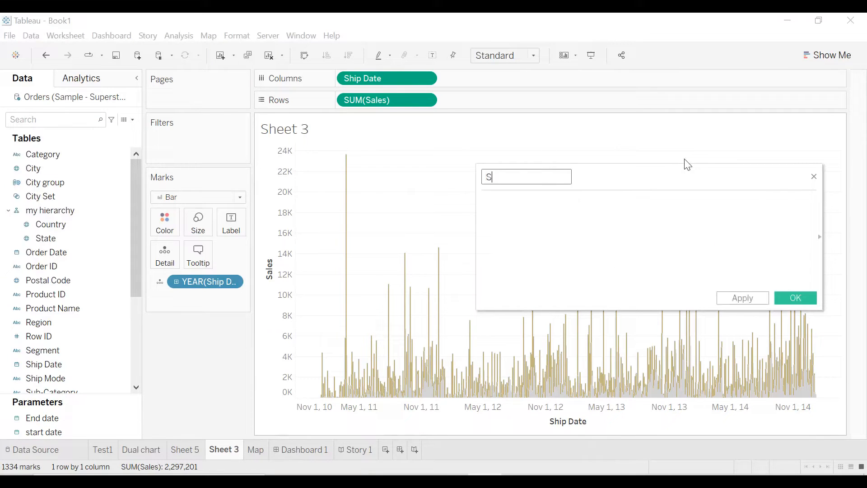
type("tudy period")
key("Tab")
Begin the Study period formula with the condition IF [Order Date] <= [start date]
type("I")
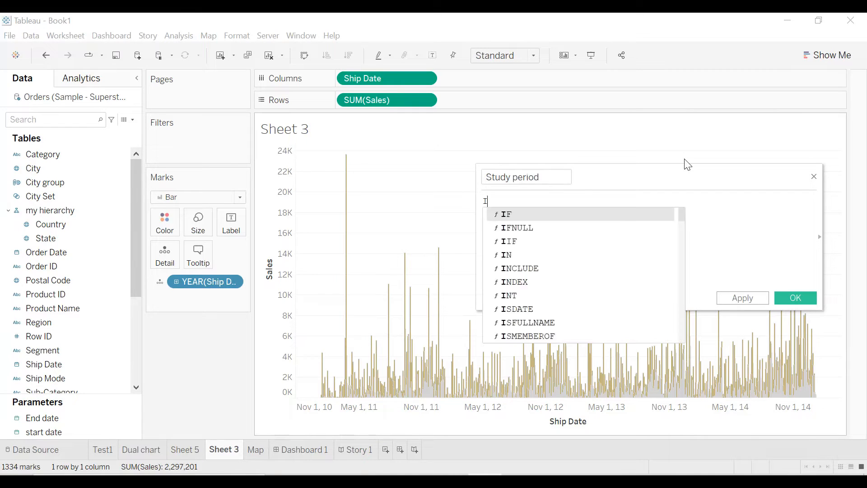
type("F ord")
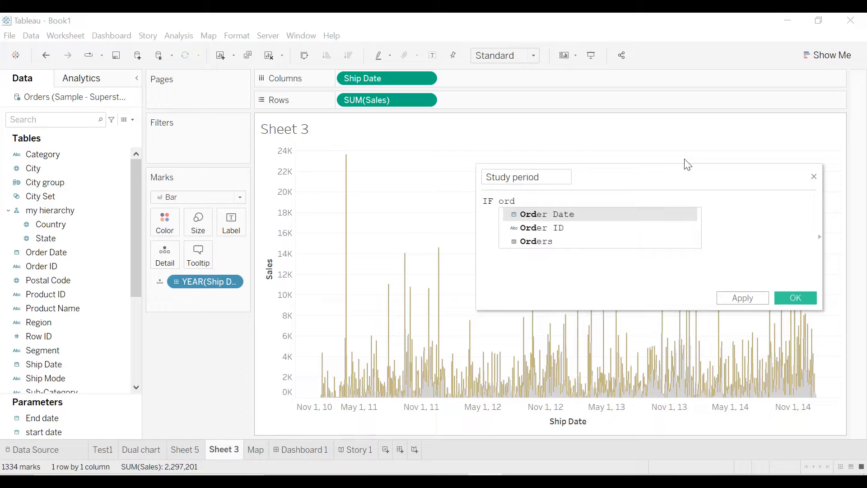
key("Return")
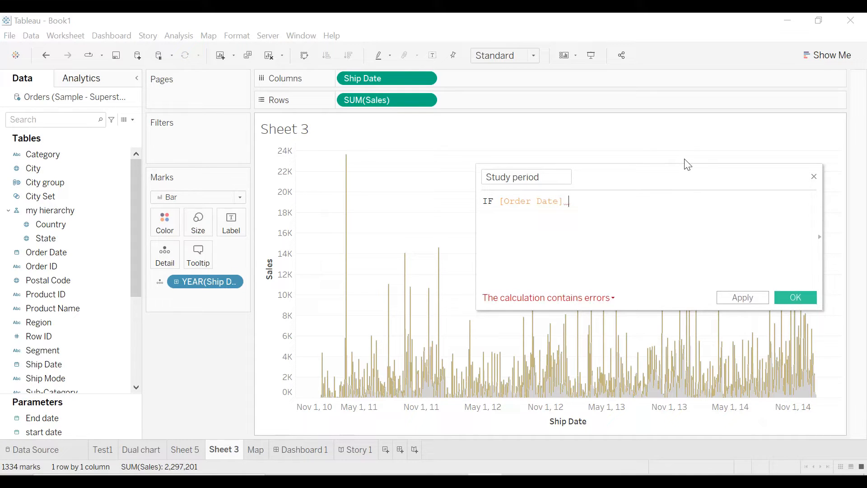
type("<")
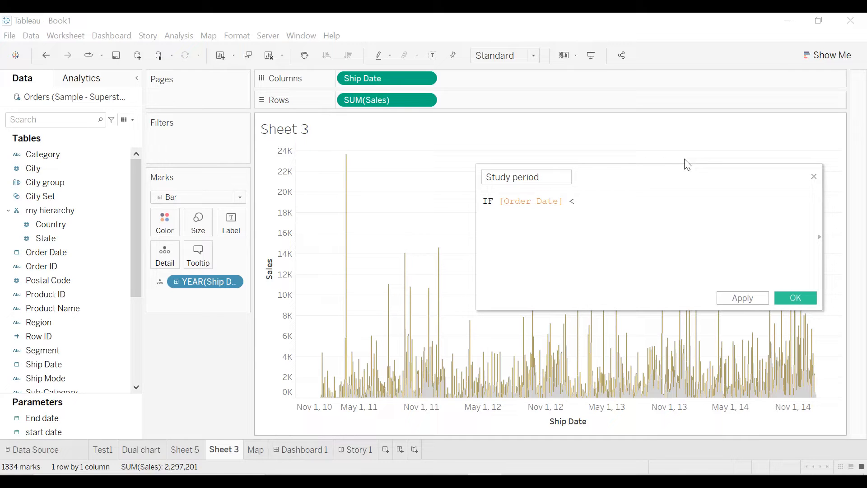
type("= sta")
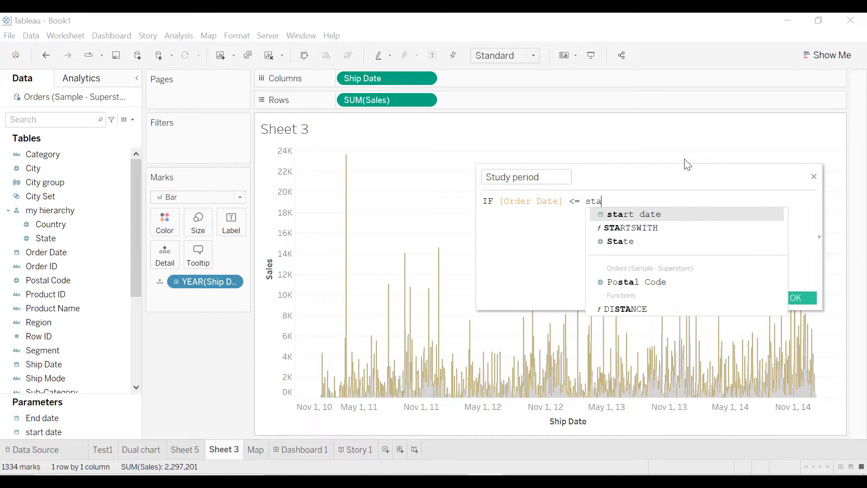
key("Return")
Extend the condition with AND [Order Date] <= [End date] and change the start date comparison to >=
type("AN")
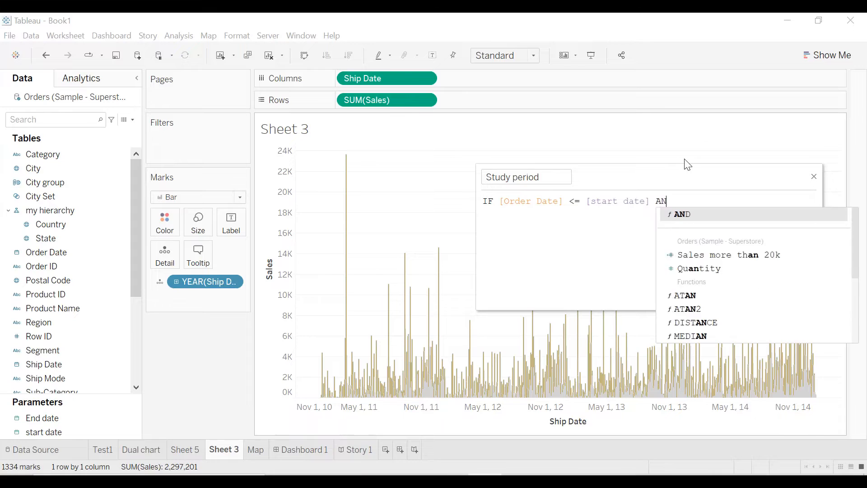
type("D ord")
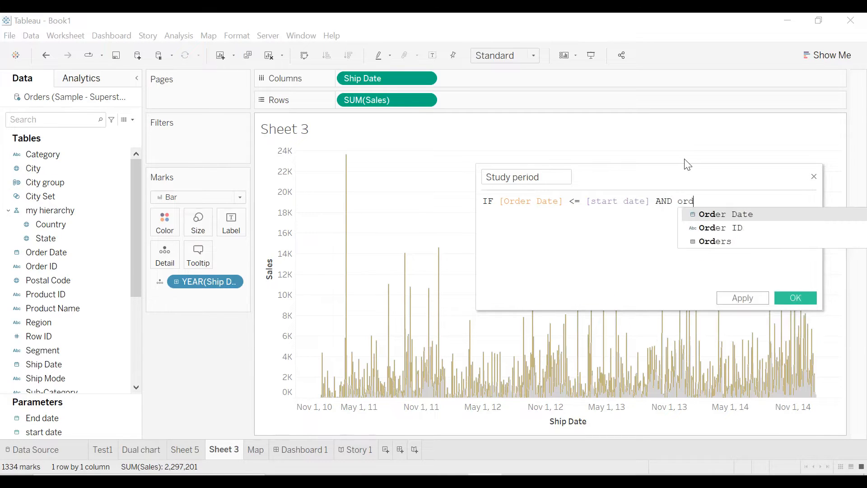
key("Return")
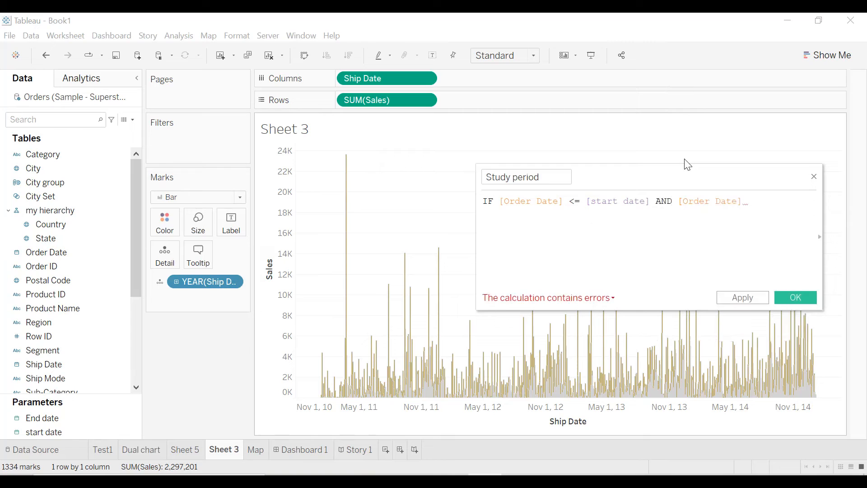
type("<=")
key("BackSpace")
type(">")
key("Right")
key("Right")
key("Right")
key("Right")
type("end")
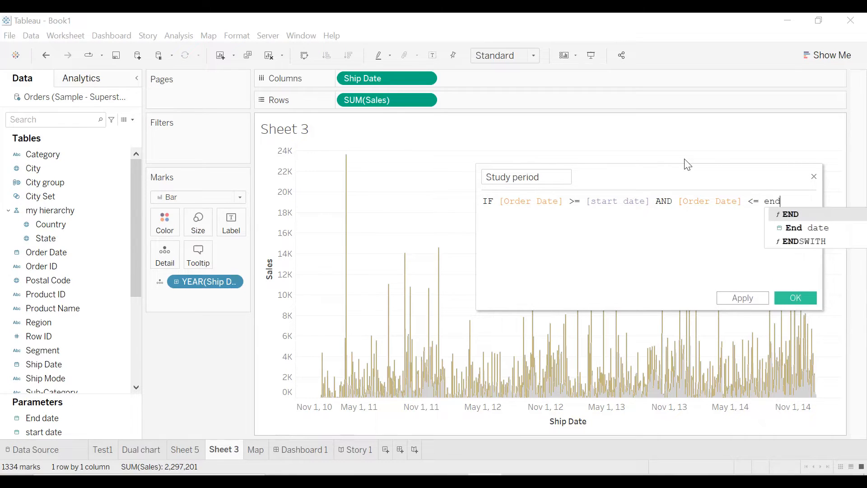
key("Down")
key("Return")
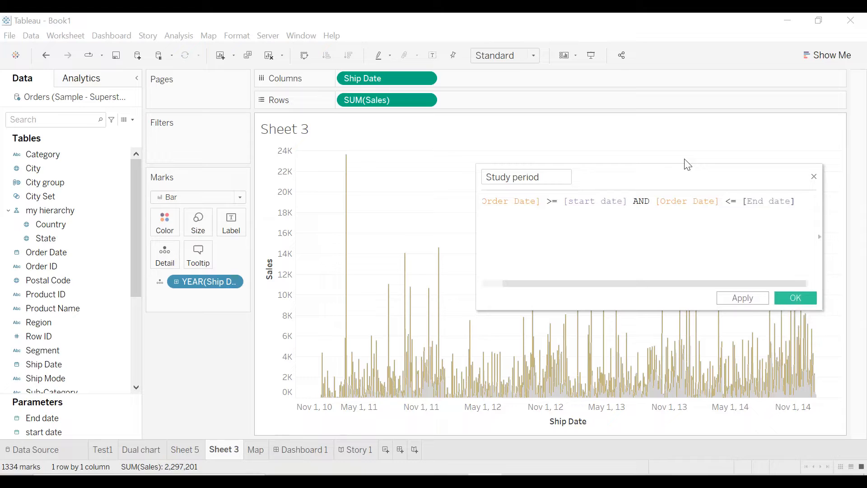
Complete the Study period formula with THEN 1 ELSE 0 END and save the calculated field
type("THEN 1")
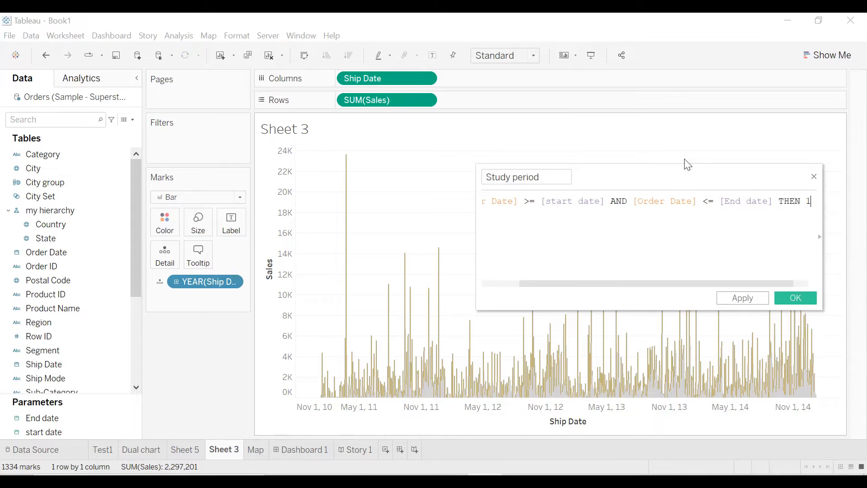
key("Return")
type("ELSE ")
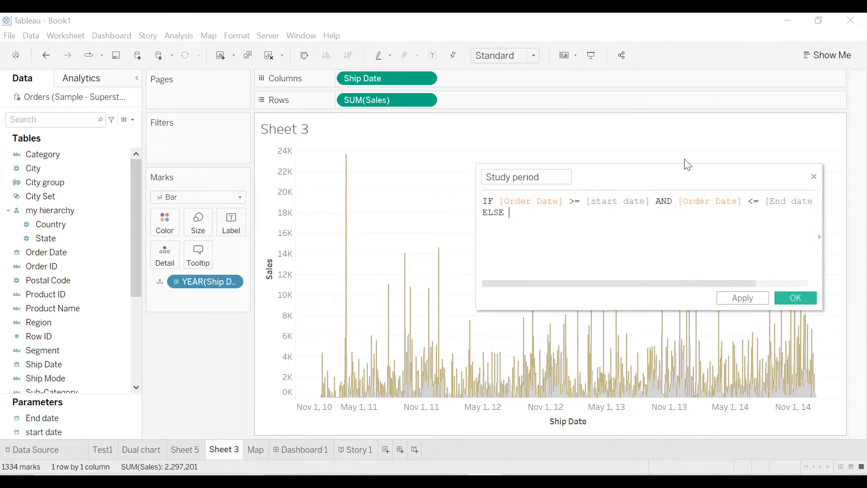
type("à END")
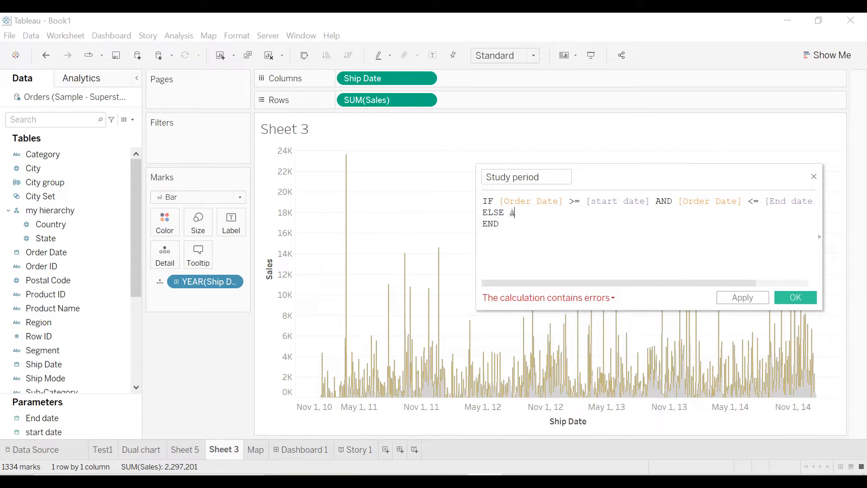
key("BackSpace")
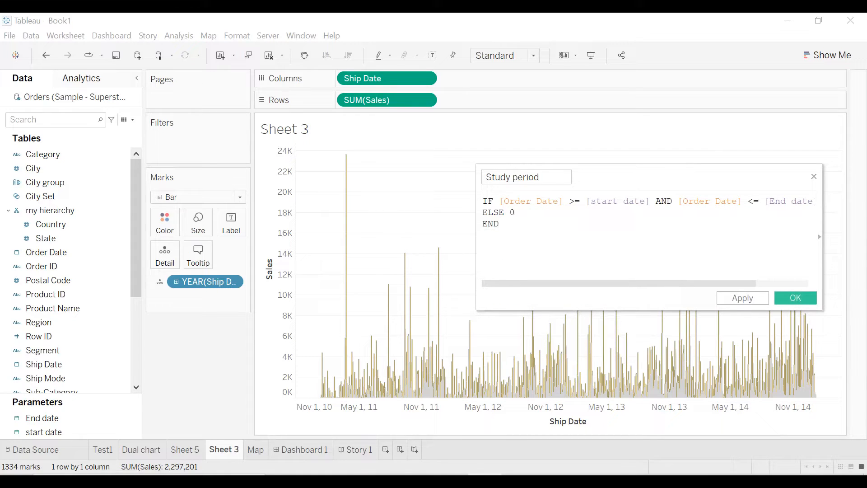
left_click(743, 298)
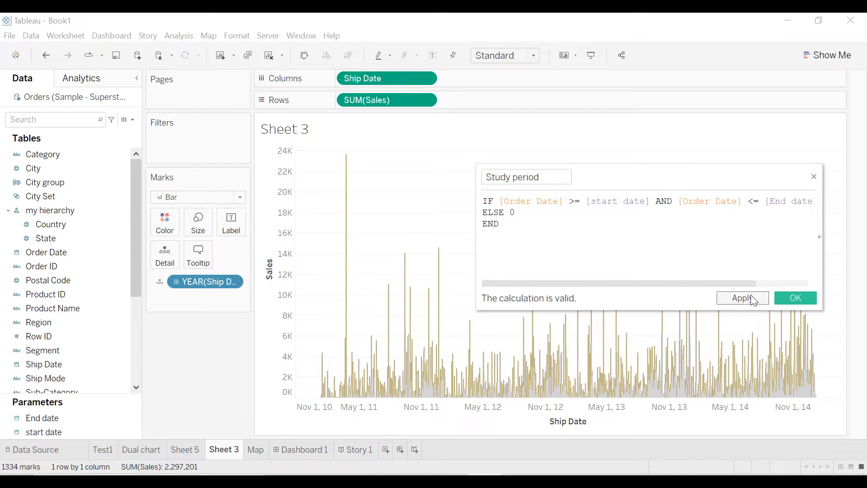
left_click(799, 299)
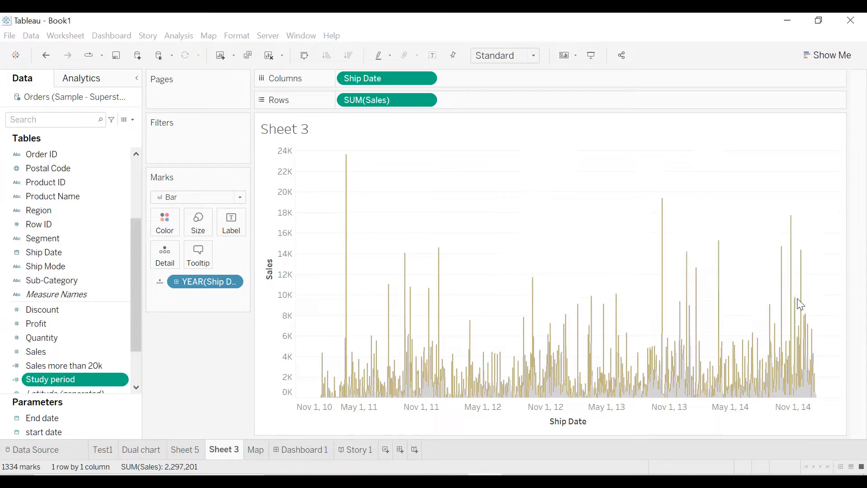
Convert the Study period field to discrete and try to add it as a filter on Sheet 3
left_click(122, 380)
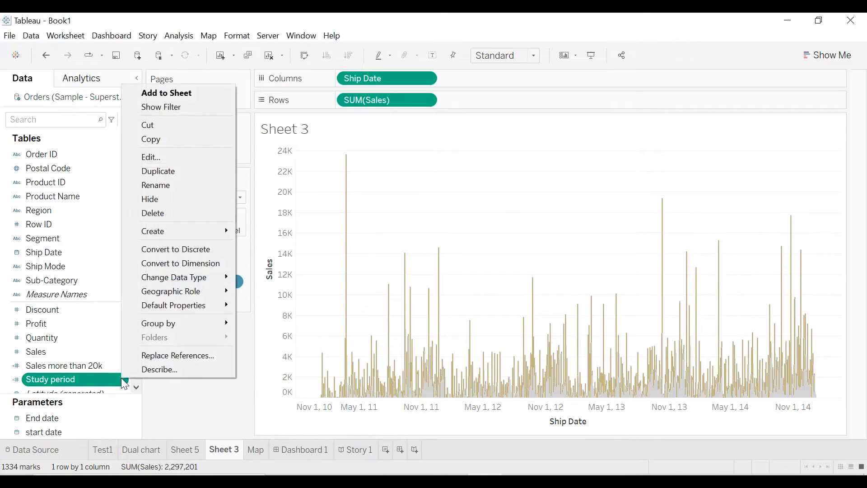
left_click(182, 251)
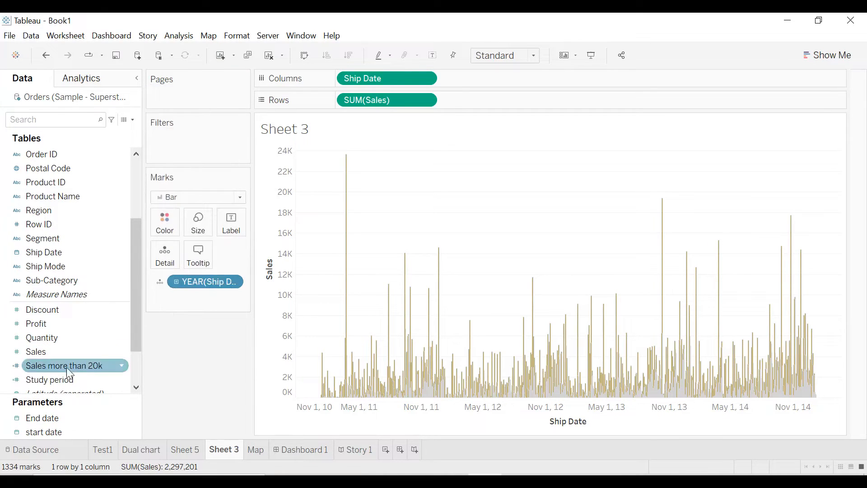
left_click_drag(50, 380, 182, 144)
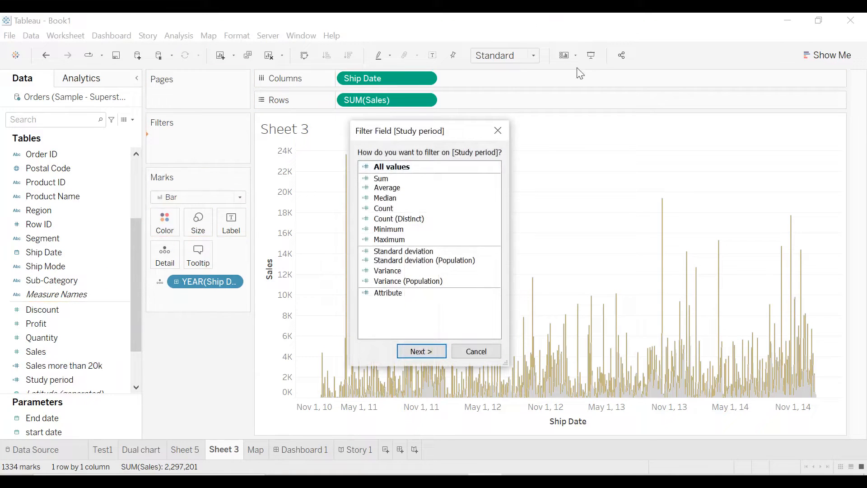
left_click(498, 131)
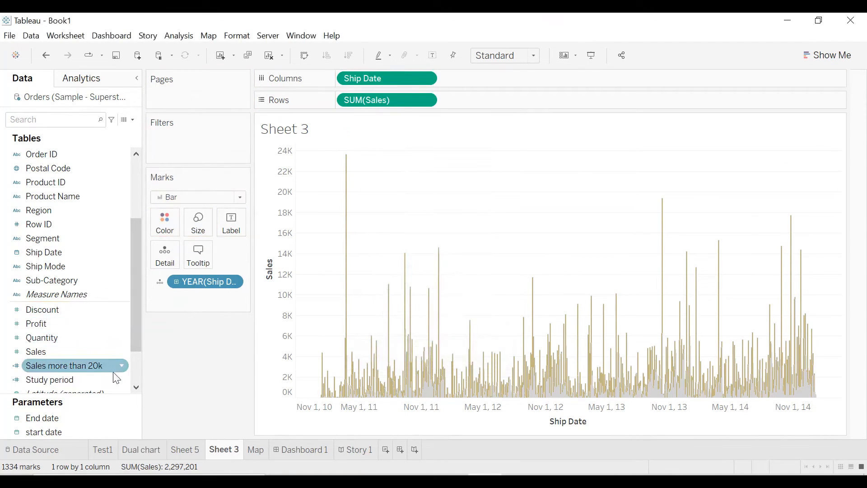
Convert the Study period field to a dimension and filter Sheet 3 to its value 1
left_click(121, 379)
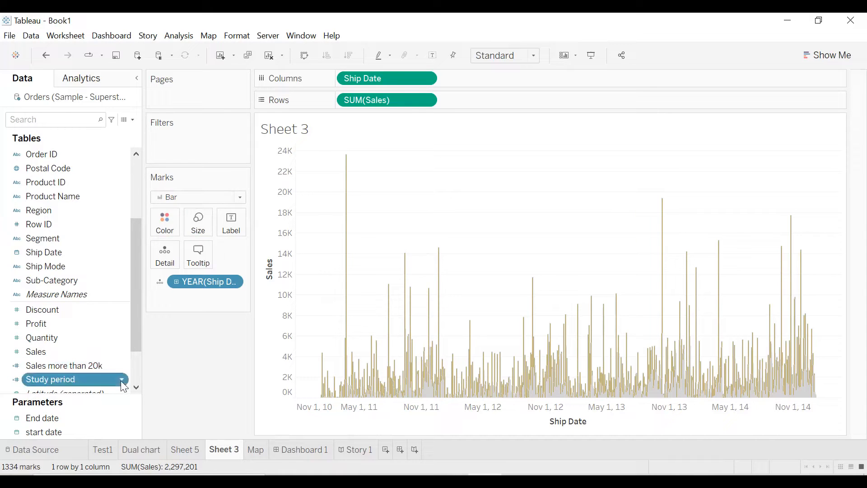
left_click(165, 267)
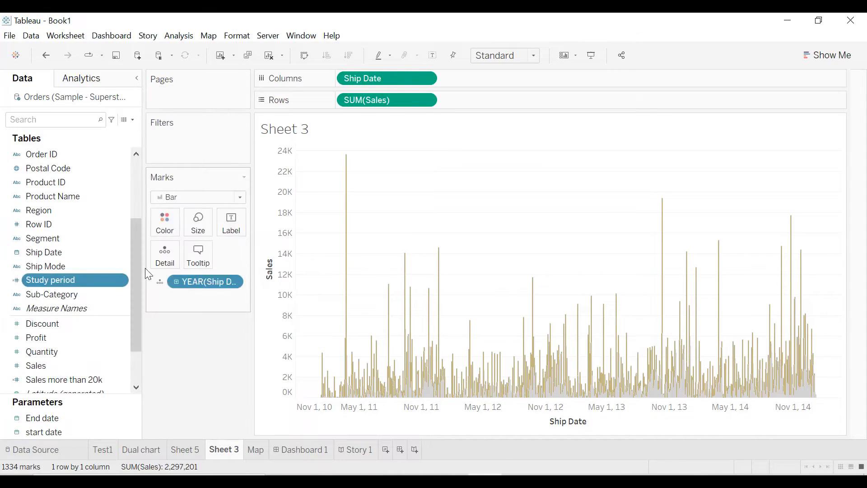
left_click_drag(66, 280, 184, 142)
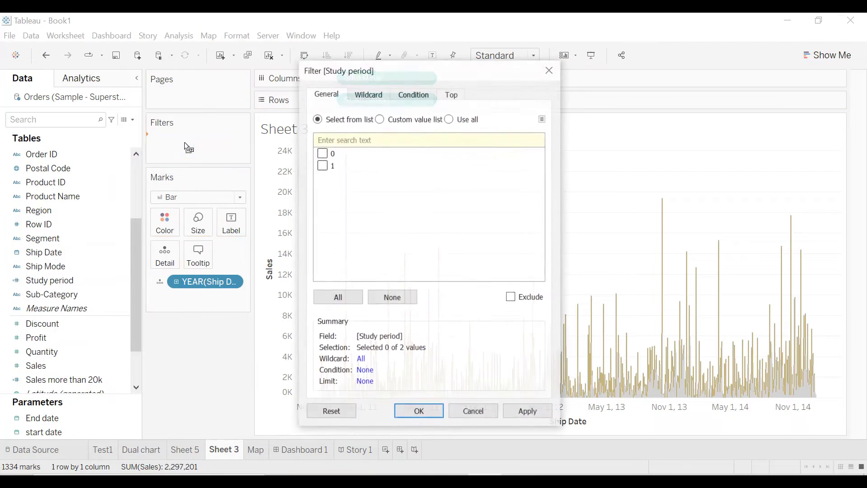
left_click(322, 165)
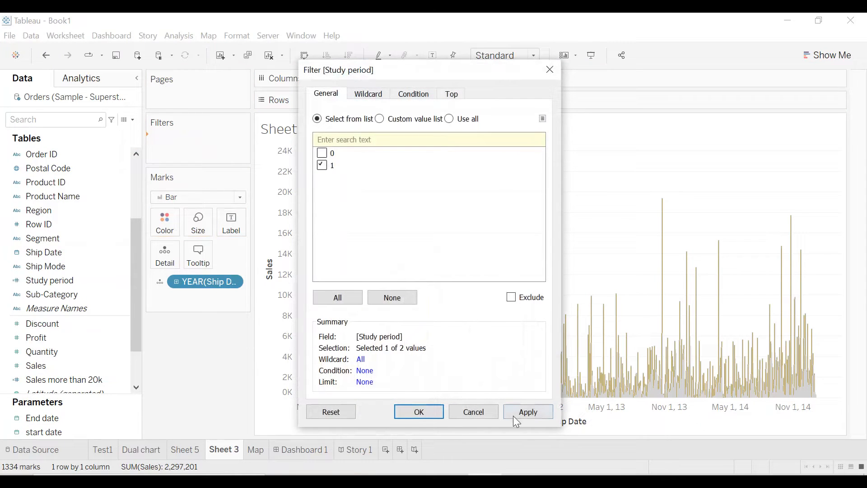
left_click(418, 410)
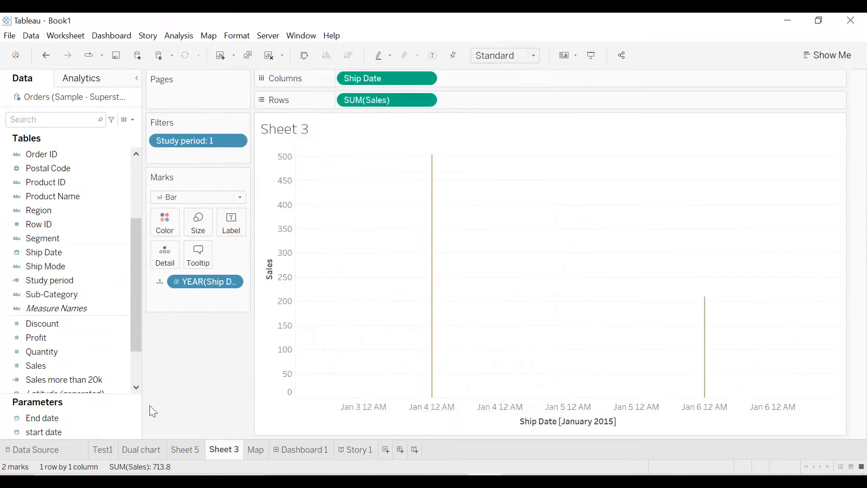
Show the start date and End date parameter controls on Sheet 3
right_click(130, 430)
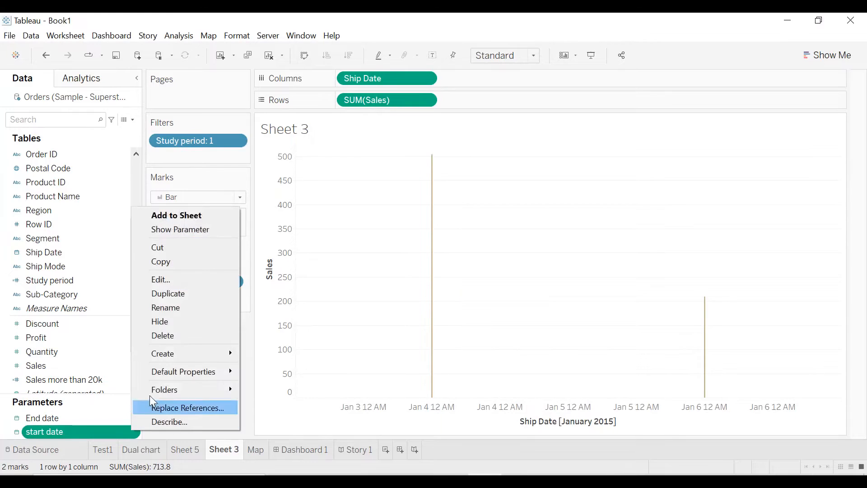
left_click(182, 229)
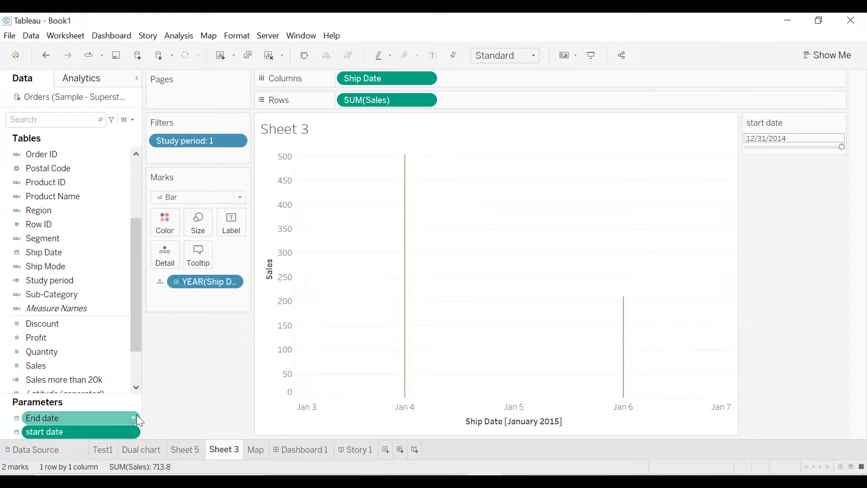
left_click(137, 415)
left_click(136, 416)
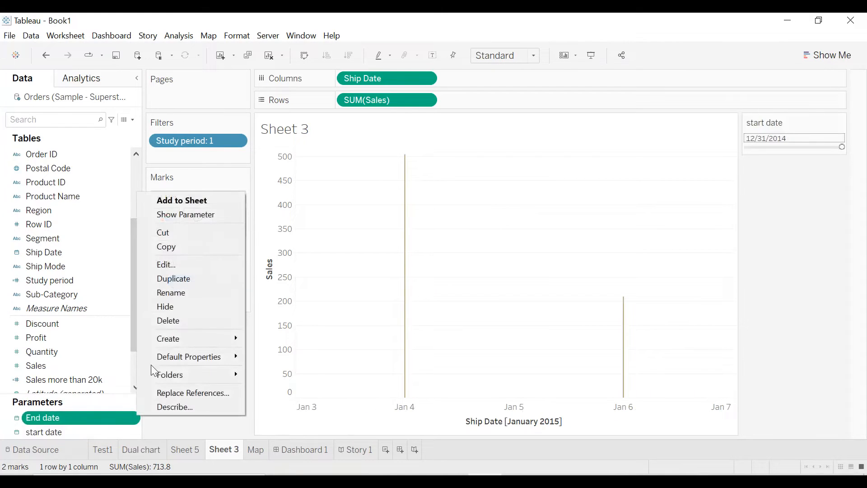
left_click(184, 215)
Try several study periods with the parameter sliders, ending with start date 1/4/2011 and End date 12/31/2014
left_click_drag(840, 148, 776, 150)
left_click_drag(842, 193, 785, 193)
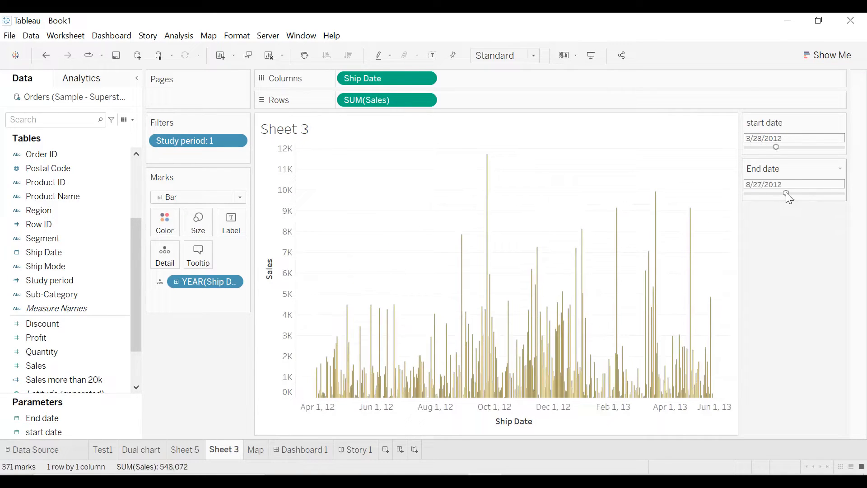
left_click_drag(776, 144, 764, 147)
left_click_drag(786, 193, 827, 190)
left_click_drag(759, 145, 745, 147)
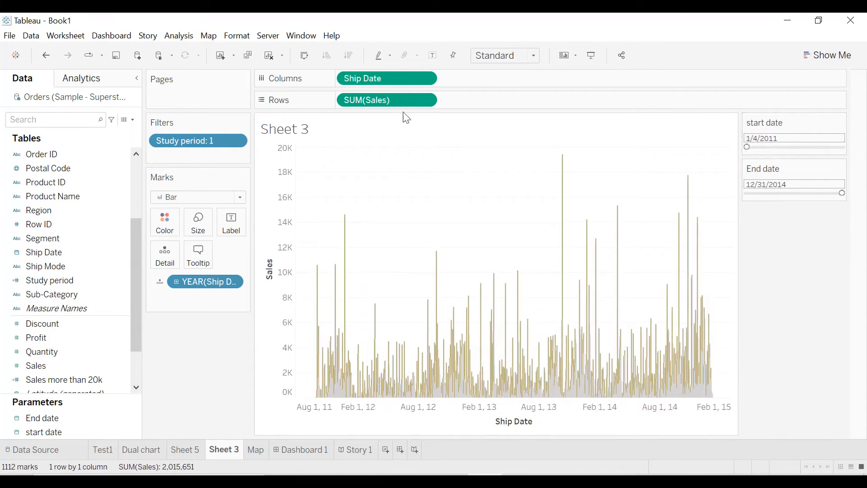
Replace Ship Date on Columns with Order Date, shown as an exact date
left_click_drag(382, 73, 85, 176)
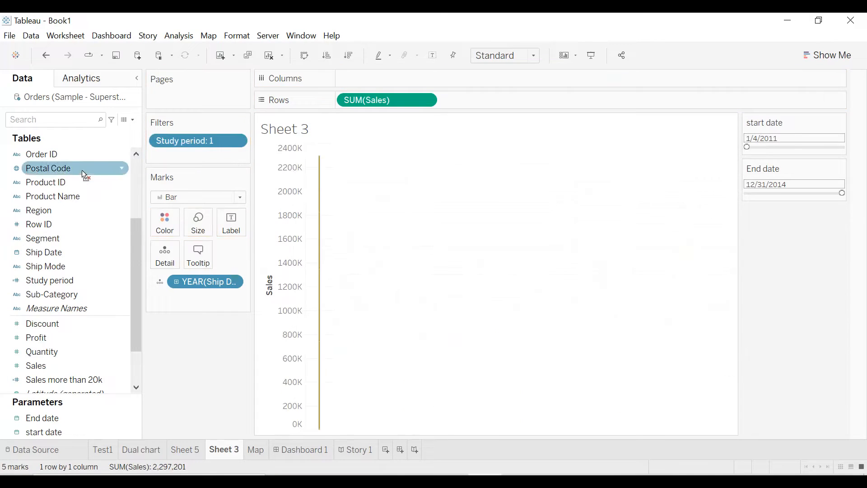
scroll(65, 260, "up", 3)
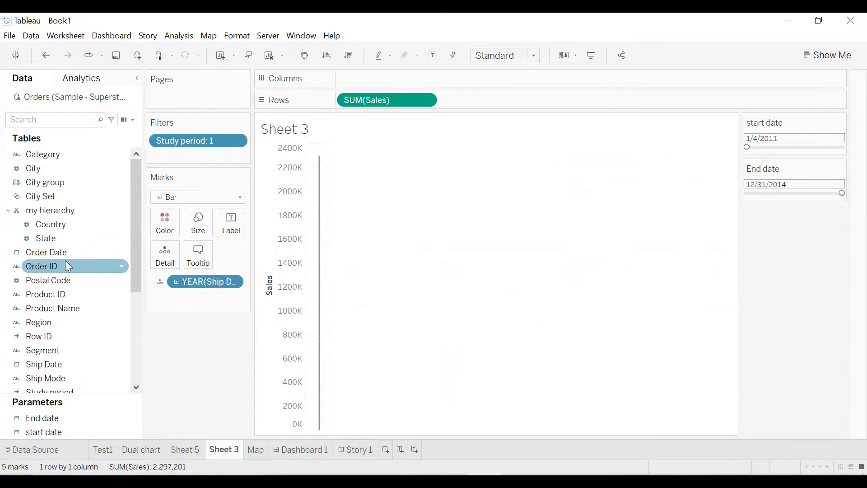
mouse_move(64, 240)
left_mouse_down()
mouse_move(68, 255)
mouse_move(345, 138)
mouse_move(402, 77)
left_mouse_up()
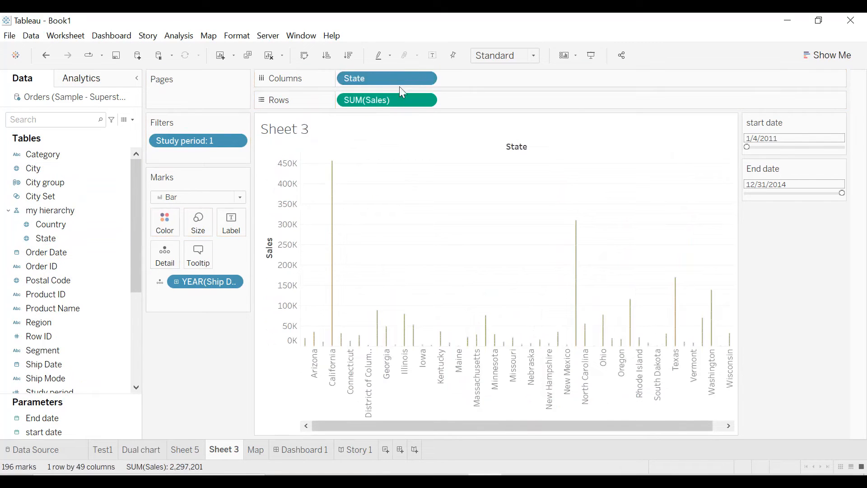
left_click_drag(401, 79, 77, 280)
left_click_drag(116, 251, 373, 83)
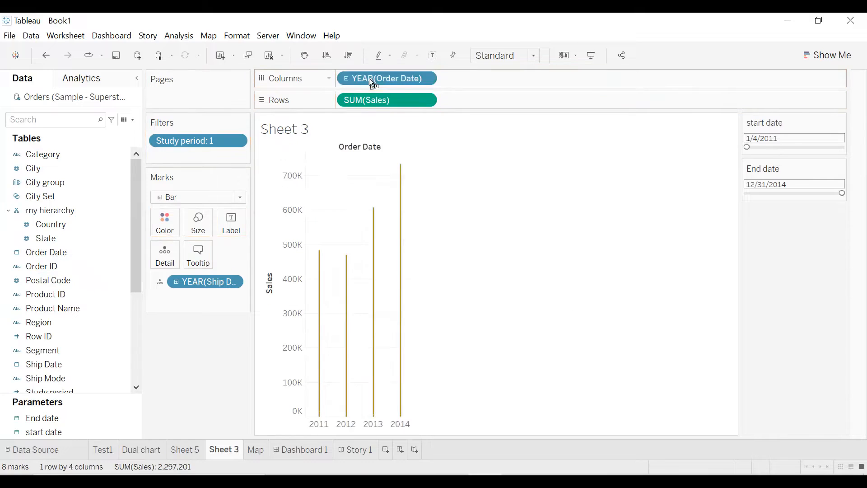
left_click(424, 79)
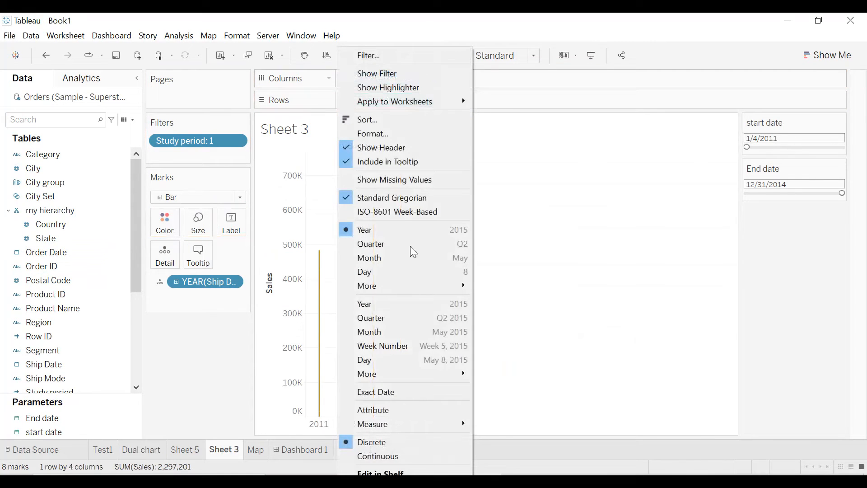
left_click(378, 391)
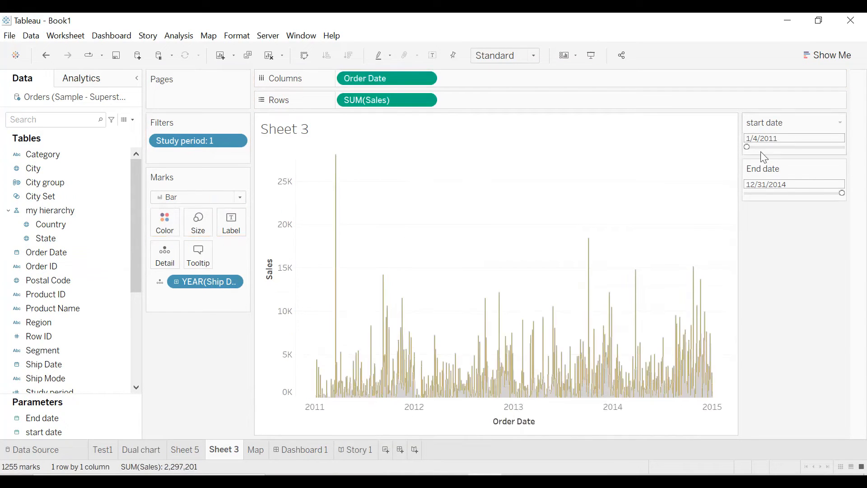
Narrow the study period to start date 7/30/2012 and End date 1/5/2013
left_click(801, 147)
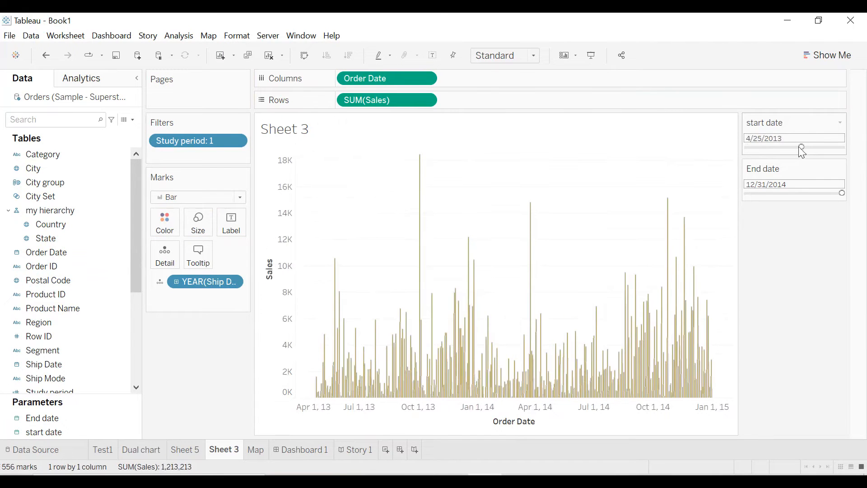
left_click_drag(816, 195, 802, 195)
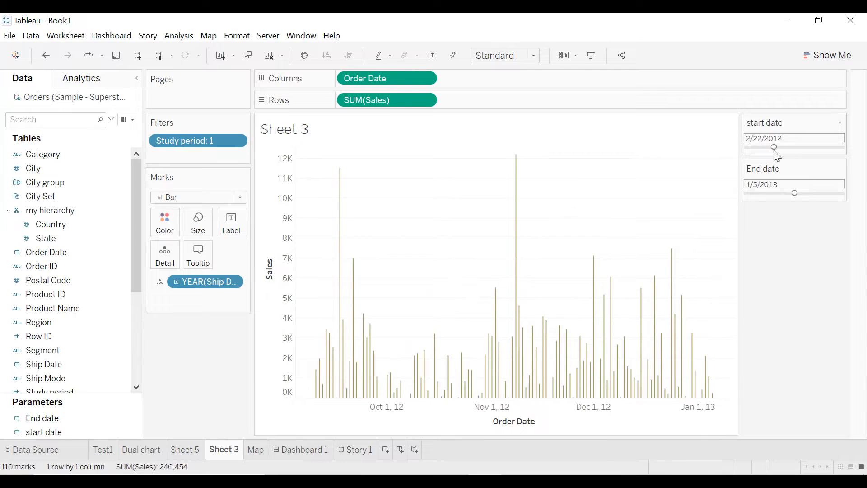
left_click_drag(774, 147, 785, 147)
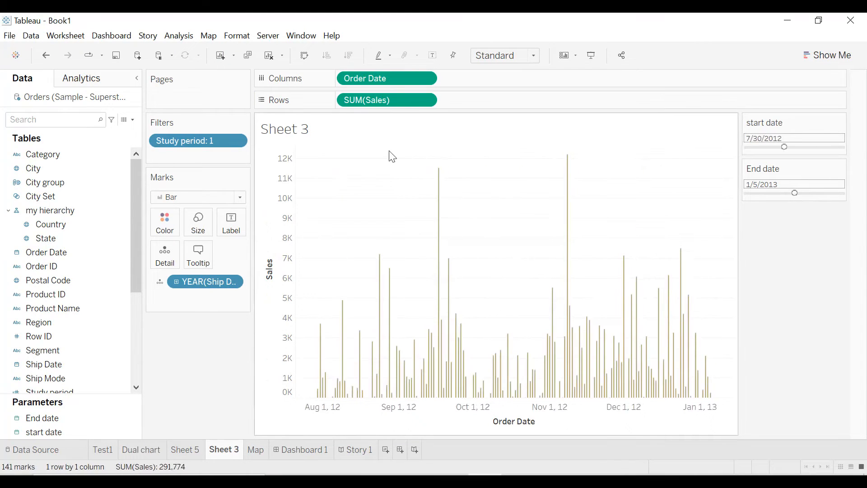
Remove the axis titles from the Sales axis and the Order Date axis
right_click(272, 274)
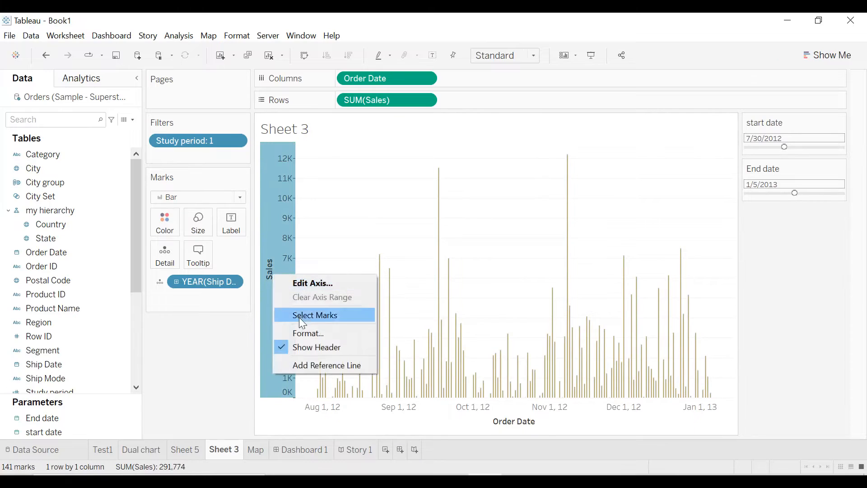
left_click(316, 283)
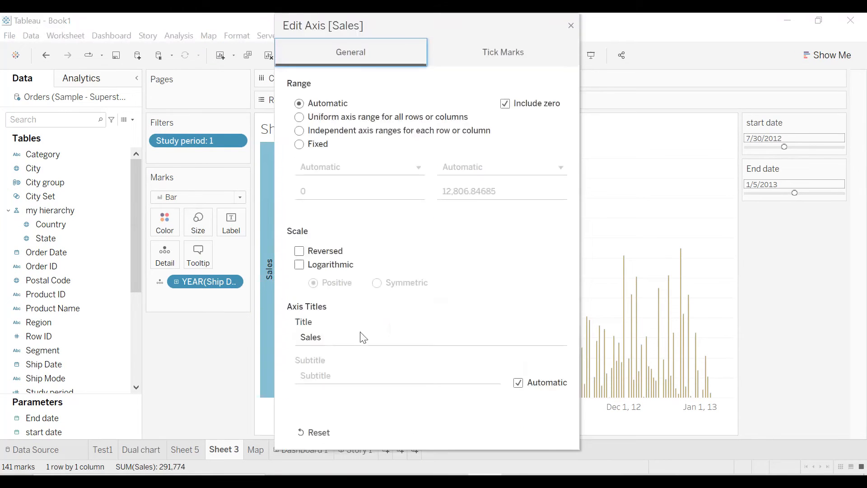
left_click(573, 25)
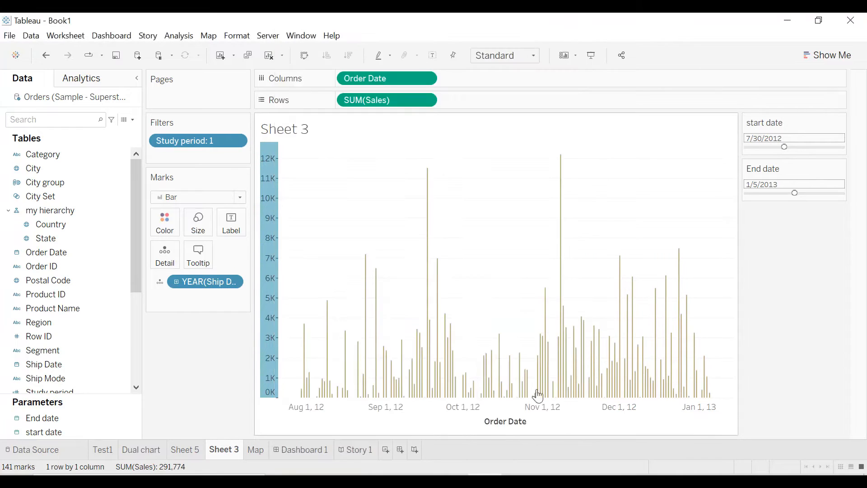
right_click(500, 415)
left_click(536, 321)
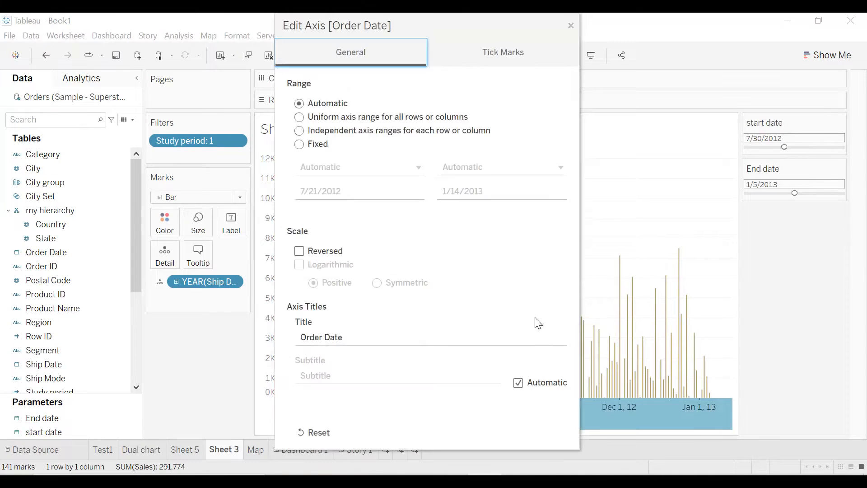
key("BackSpace")
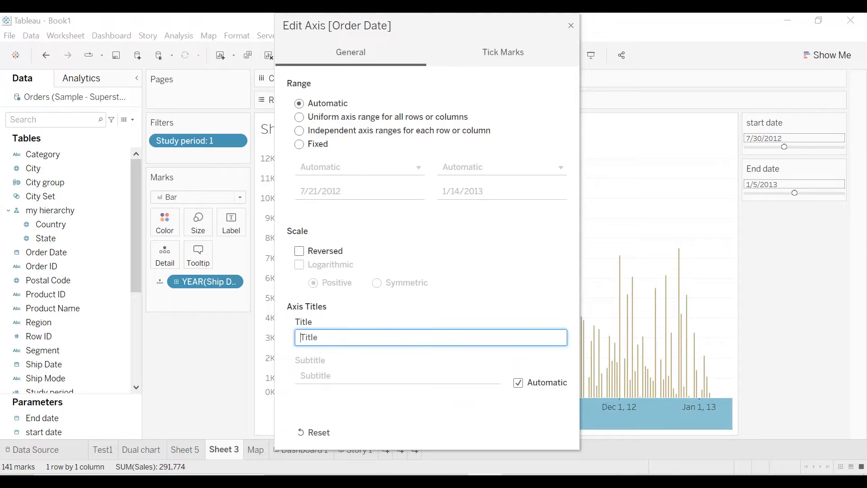
left_click(571, 25)
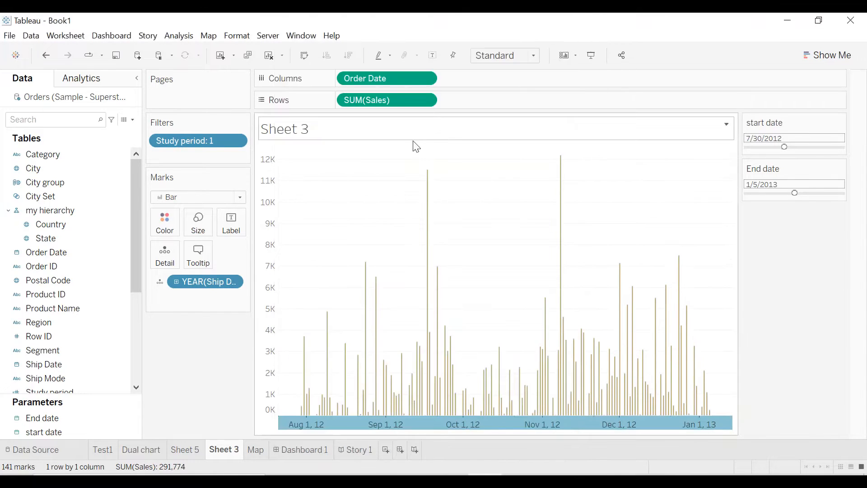
Change the chart title of Sheet 3 to "Total sales"
right_click(415, 133)
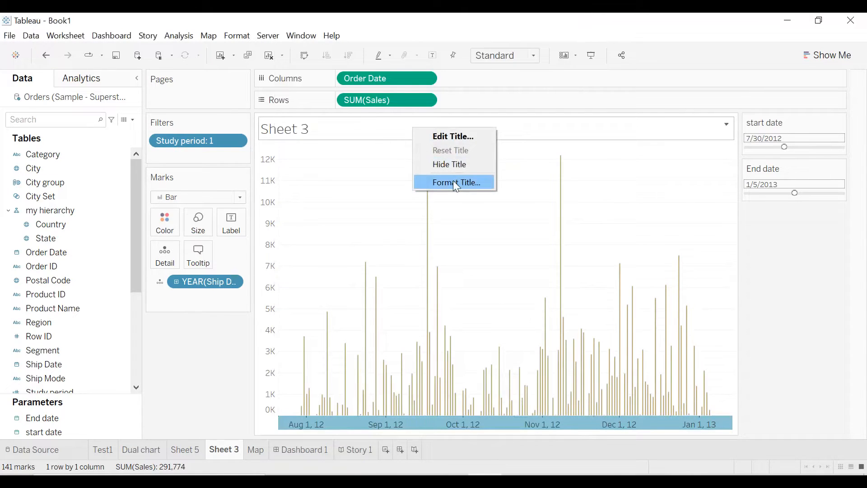
left_click(455, 137)
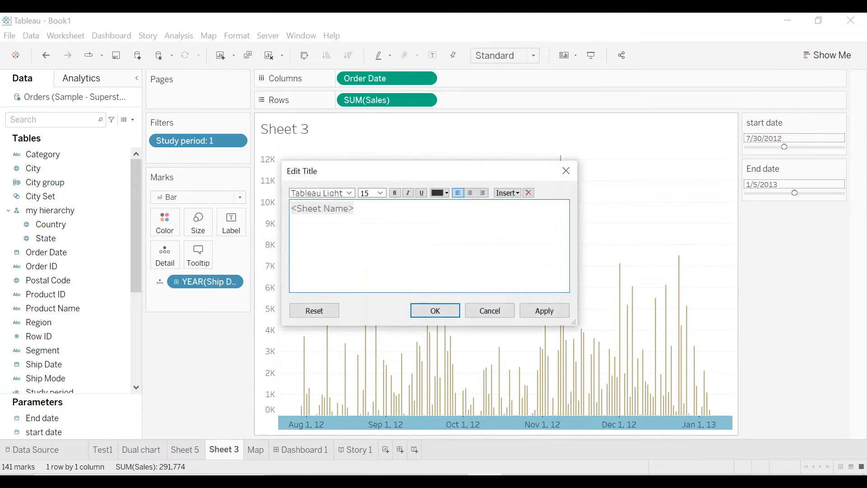
key("ctrl+a")
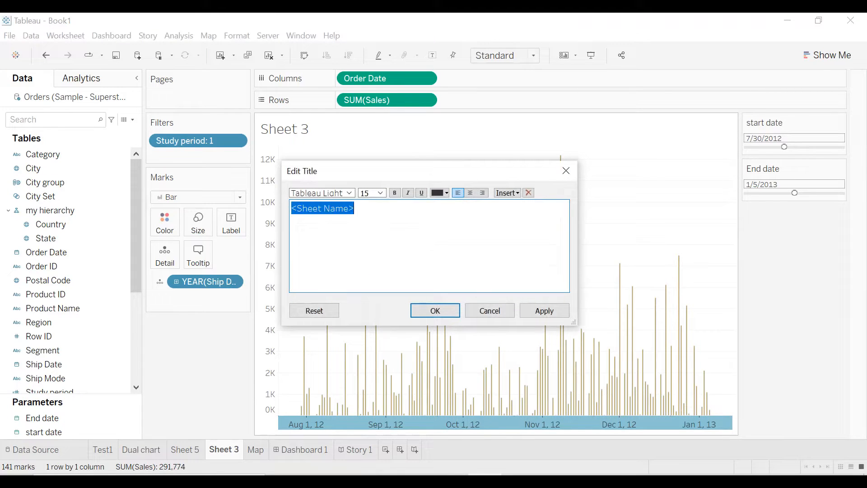
type("Total sales")
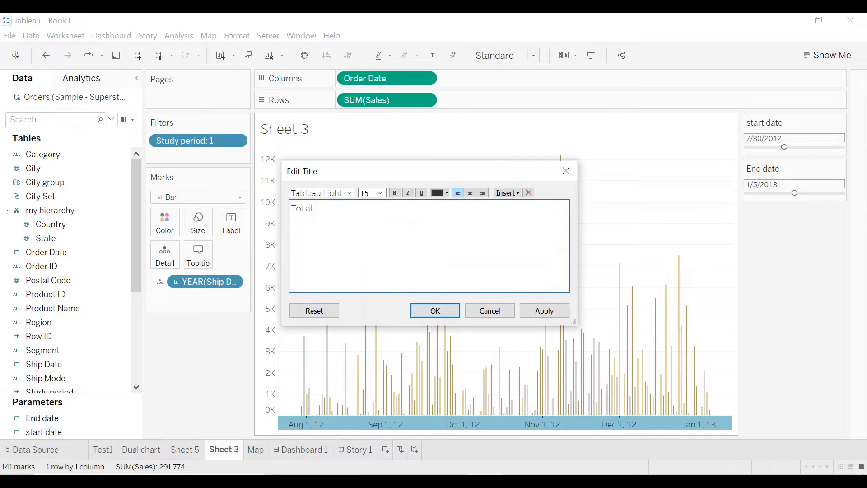
left_click(549, 314)
left_click(436, 310)
Format the chart title with a light cream background shading
right_click(416, 137)
left_click(438, 187)
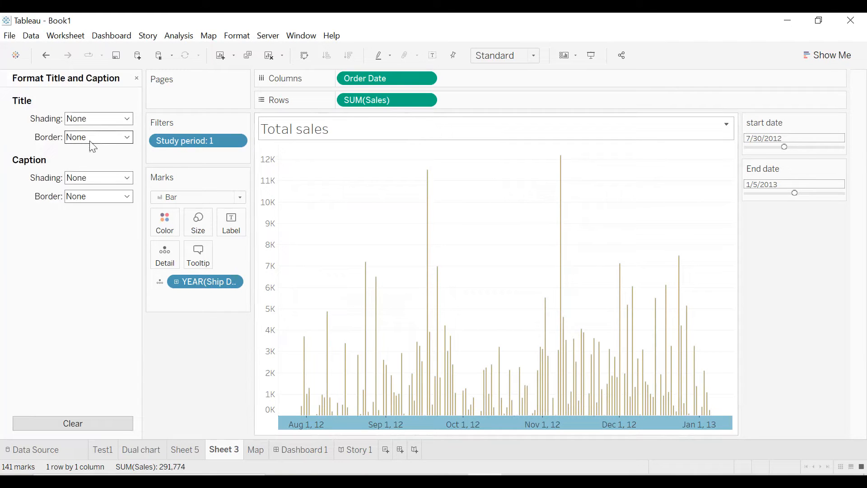
left_click(89, 118)
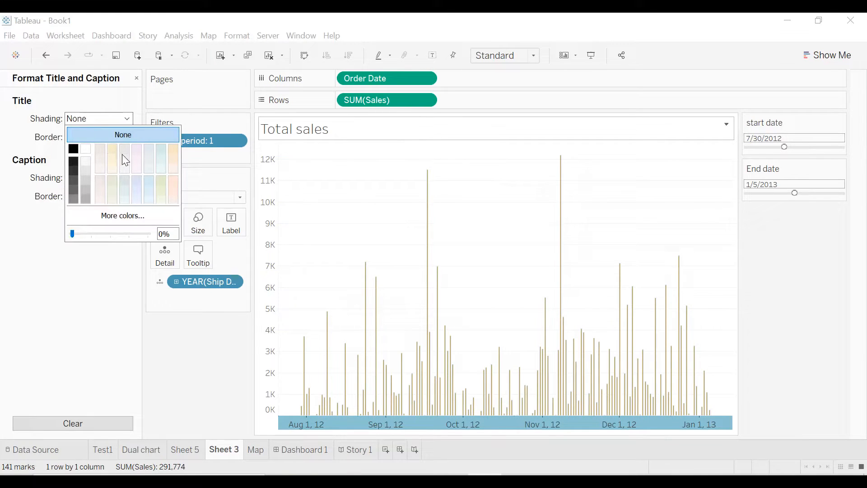
left_click(115, 168)
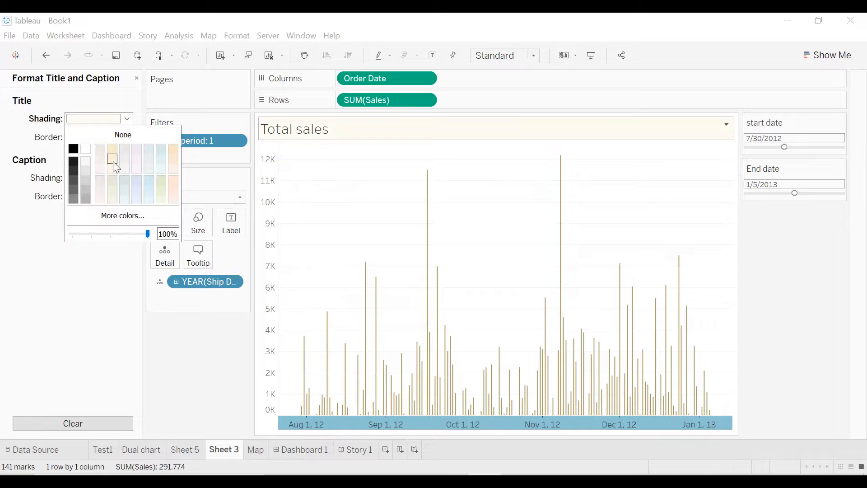
left_click(19, 140)
Give the chart title a black border with the thinnest solid line
left_click(77, 137)
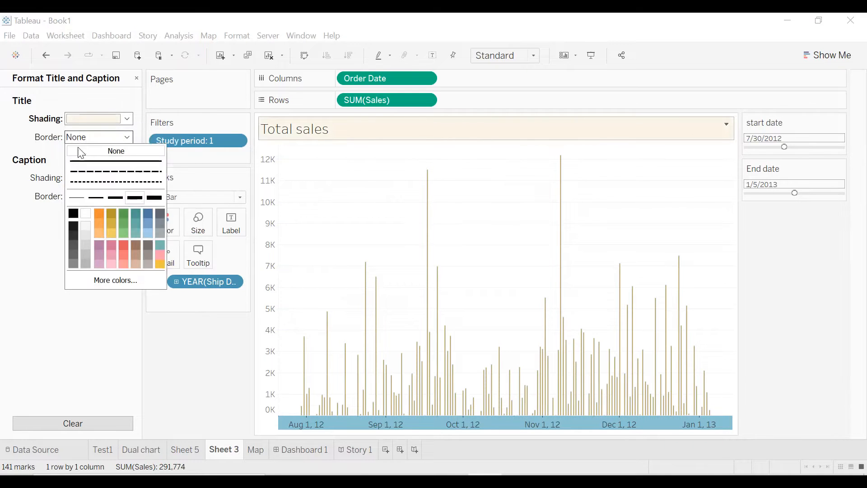
left_click(75, 215)
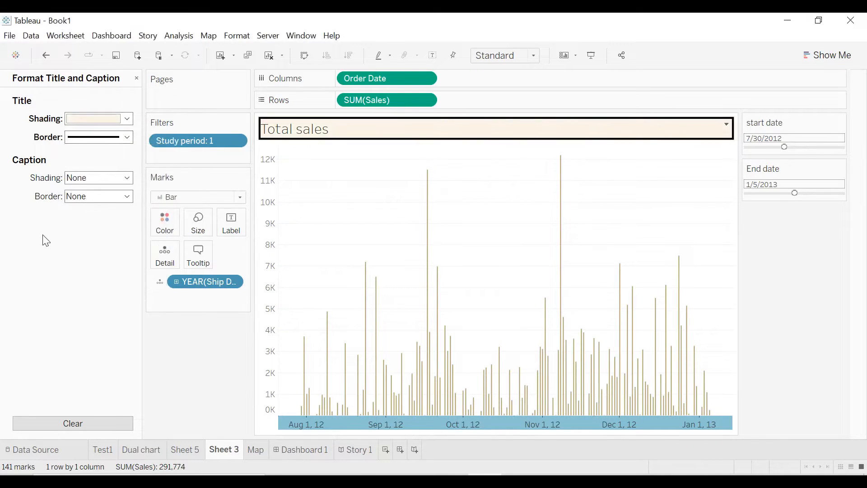
left_click(74, 138)
left_click(76, 199)
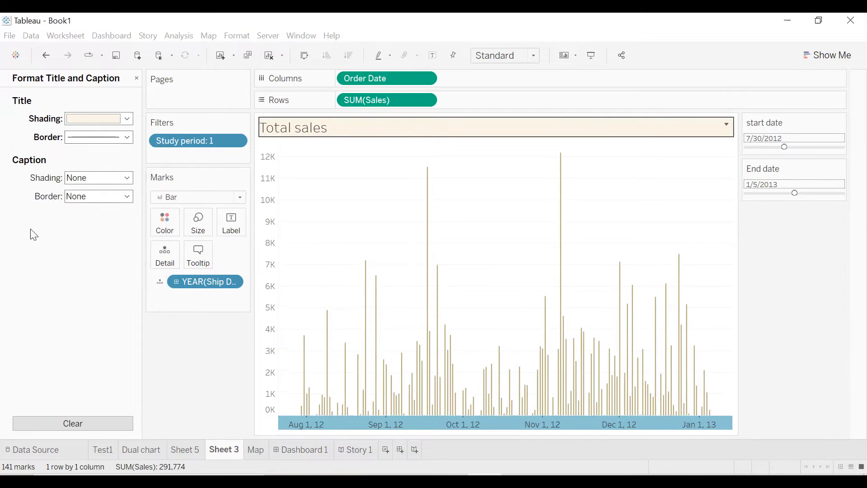
Center the chart title "Total sales", make it bold and set its font size to 16
right_click(416, 131)
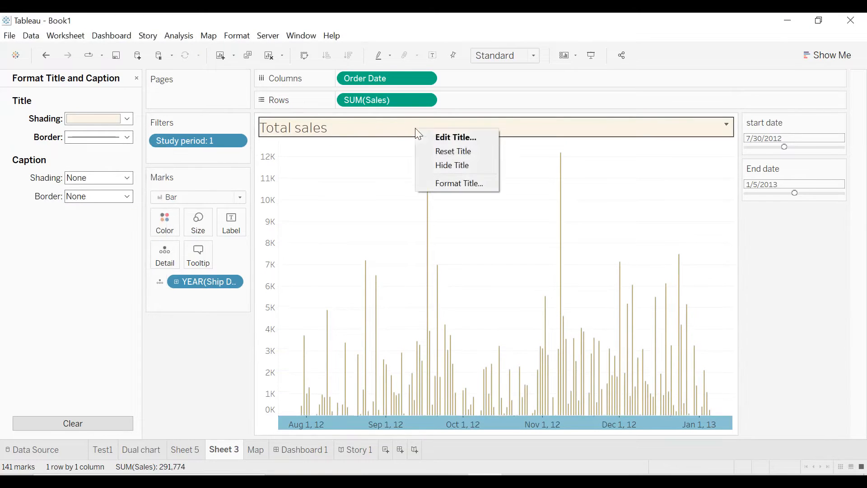
left_click(449, 182)
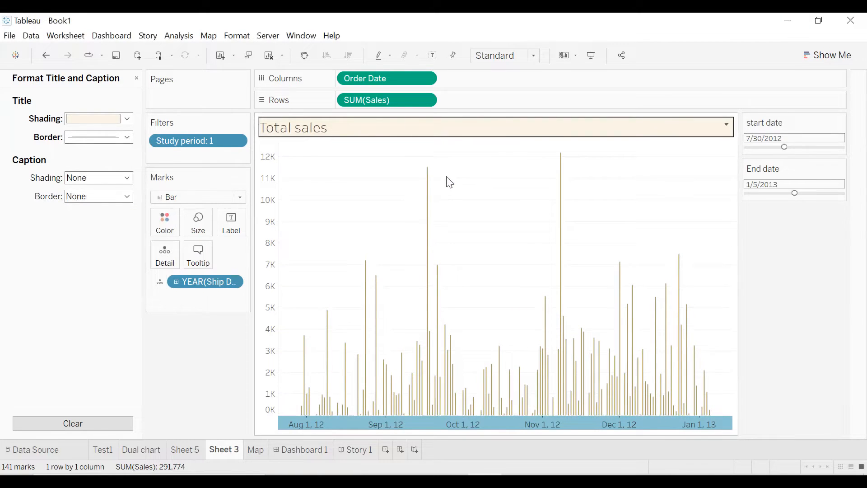
right_click(437, 132)
left_click(462, 137)
left_click(470, 193)
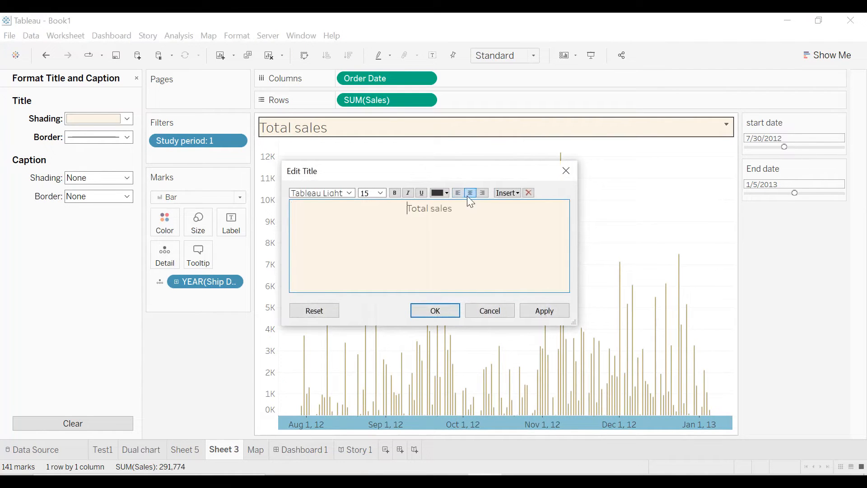
key("ctrl+a")
left_click(394, 193)
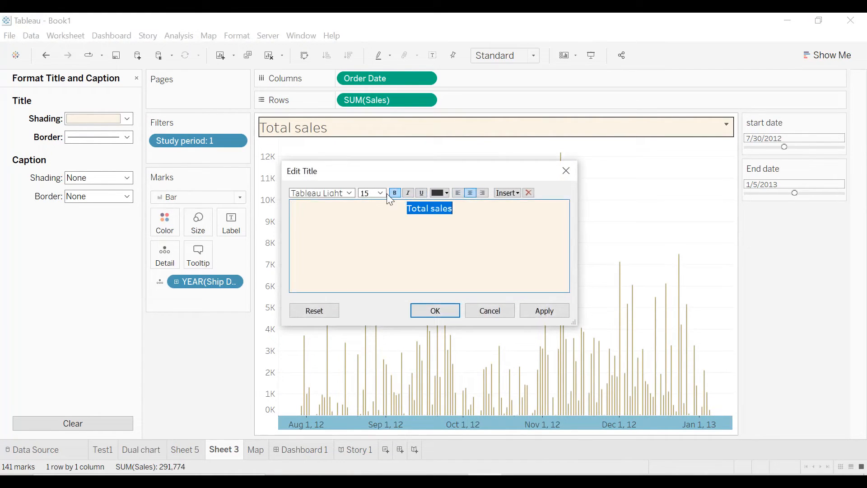
left_click(385, 194)
left_click(368, 233)
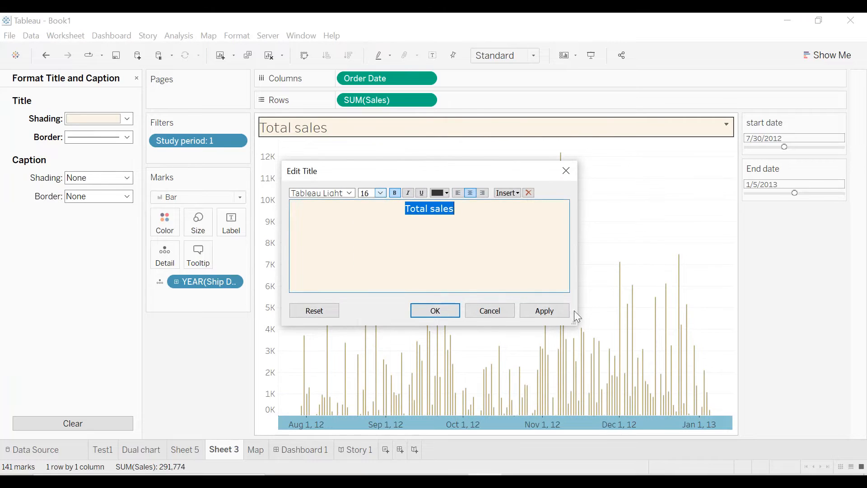
left_click(545, 312)
left_click(445, 308)
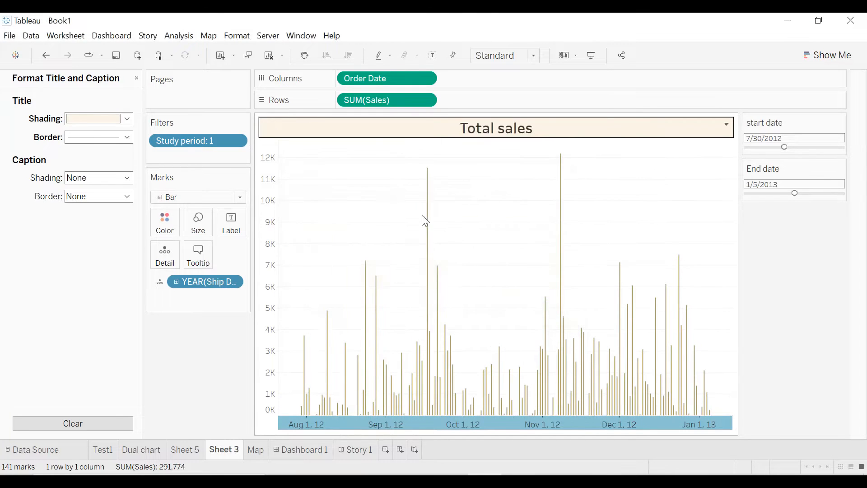
Set the column header font color of the Sheet 3 chart to black
right_click(465, 185)
left_click(502, 255)
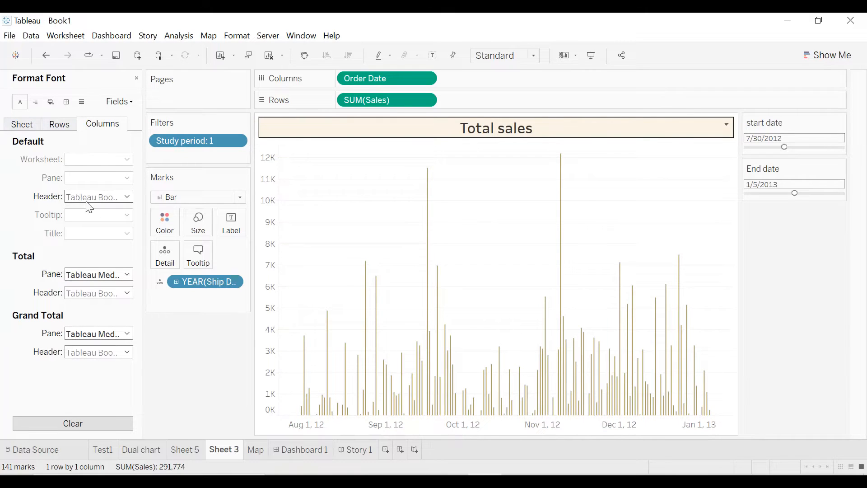
left_click(104, 196)
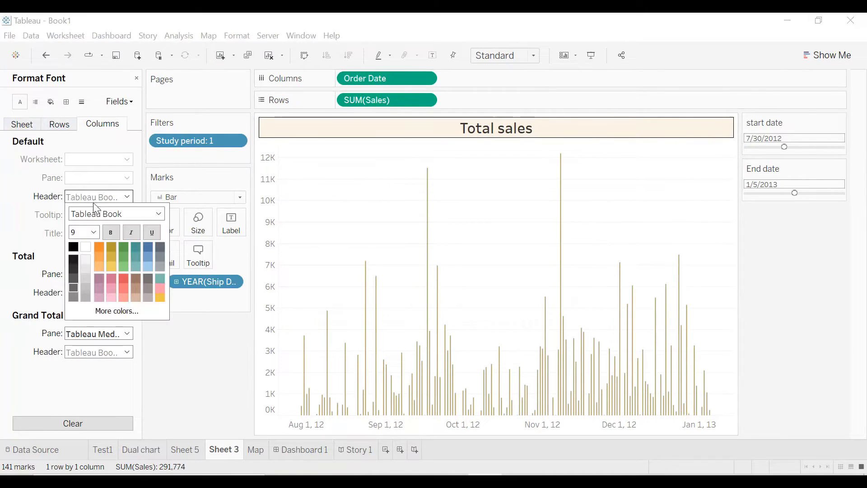
left_click(73, 247)
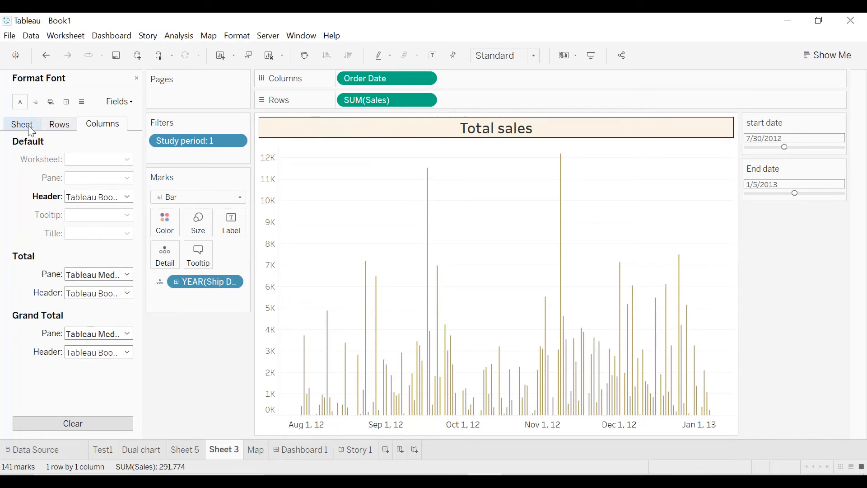
left_click(137, 79)
Set the sheet's default worksheet font color to black and make its pane font bold
right_click(308, 209)
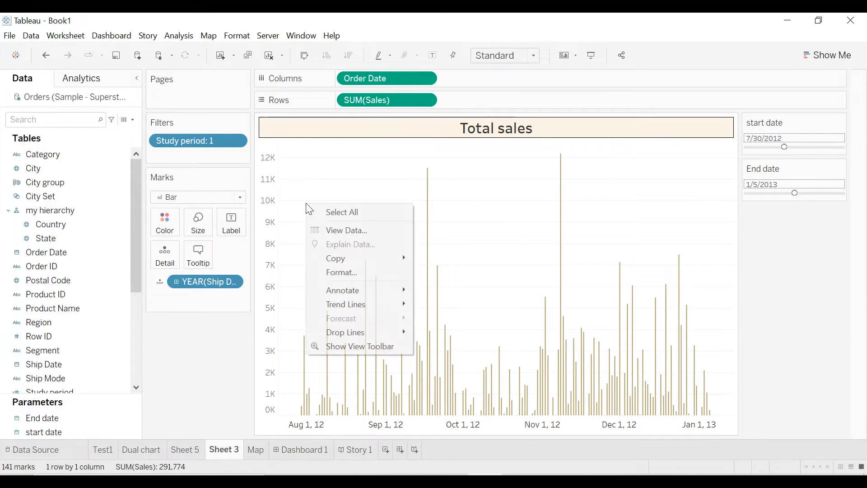
left_click(326, 272)
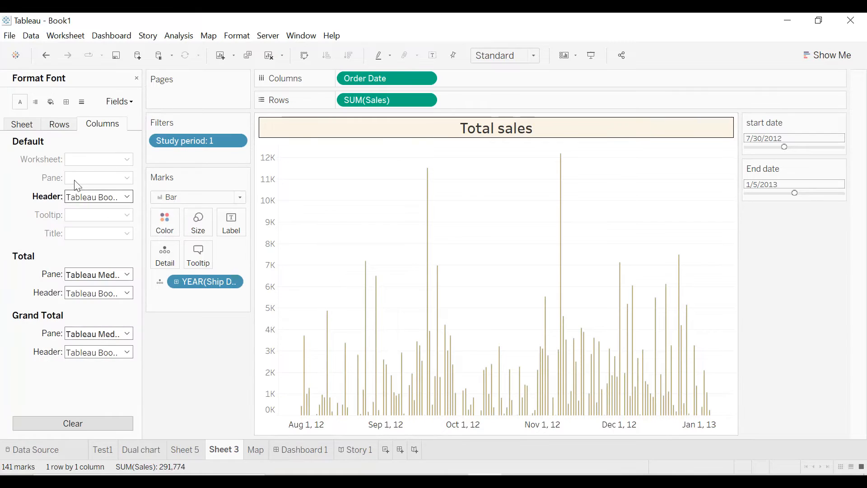
left_click(23, 124)
left_click(70, 161)
left_click(73, 209)
left_click(90, 179)
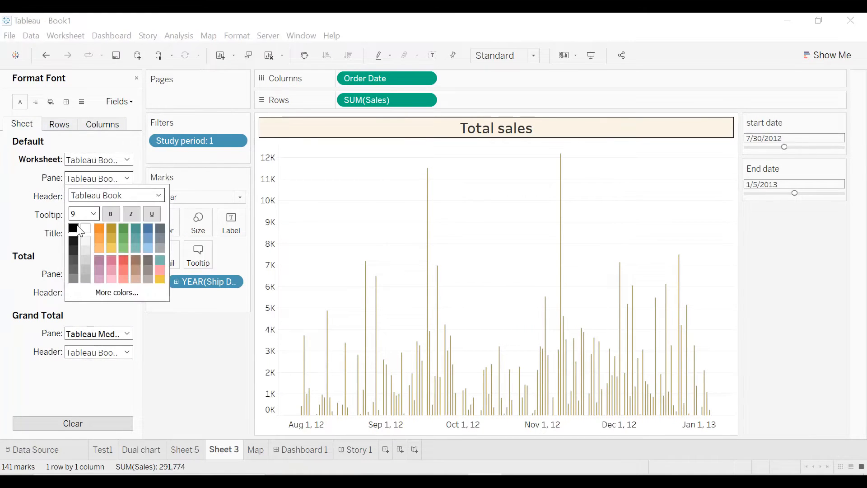
left_click(120, 218)
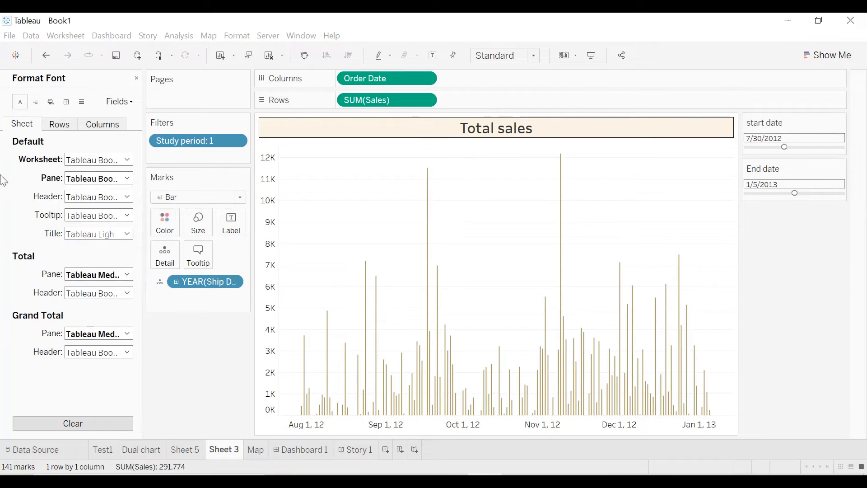
Make the sheet's default header font bold and its tooltip font bold and black
left_click(116, 197)
left_click(115, 197)
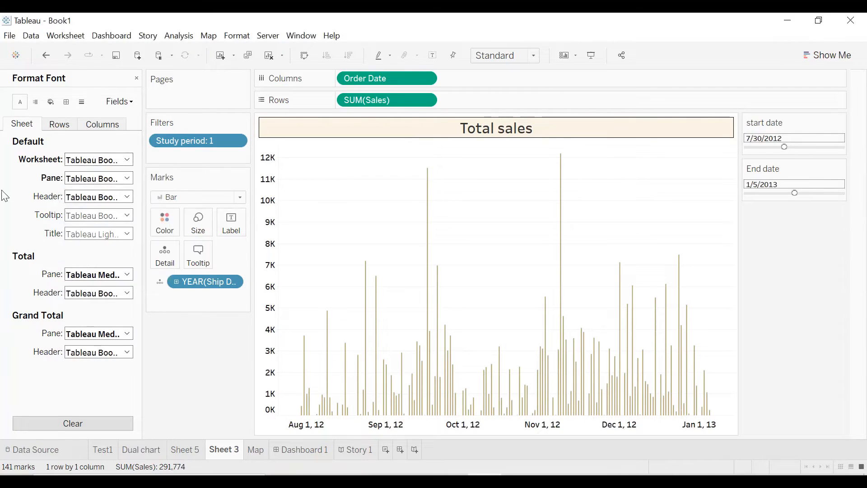
left_click(85, 215)
left_click(110, 251)
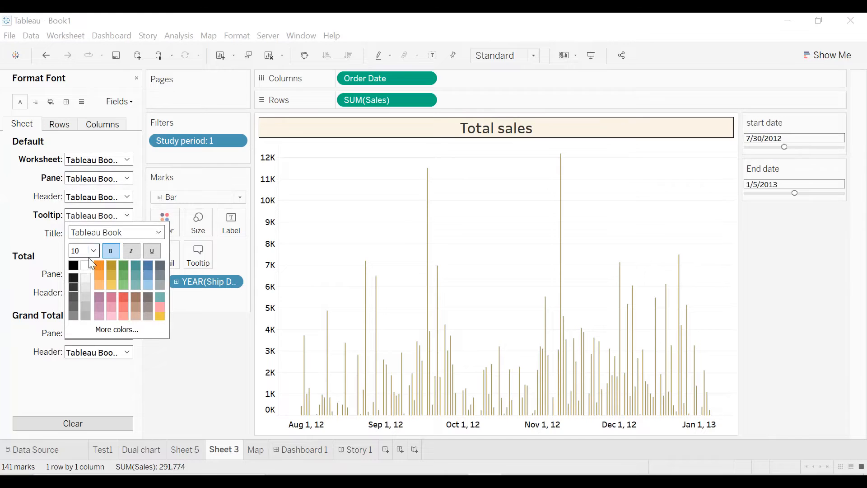
left_click(73, 267)
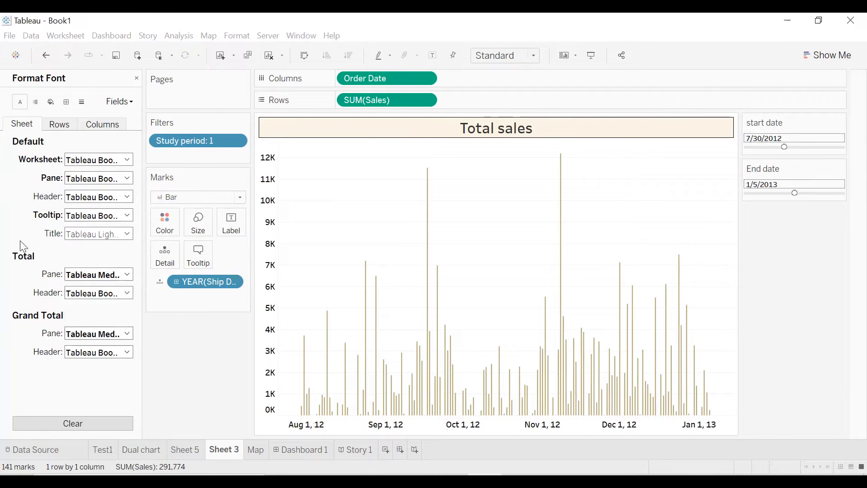
Give the sheet's default cell, pane and header thin solid black borders
left_click(71, 104)
left_click(94, 159)
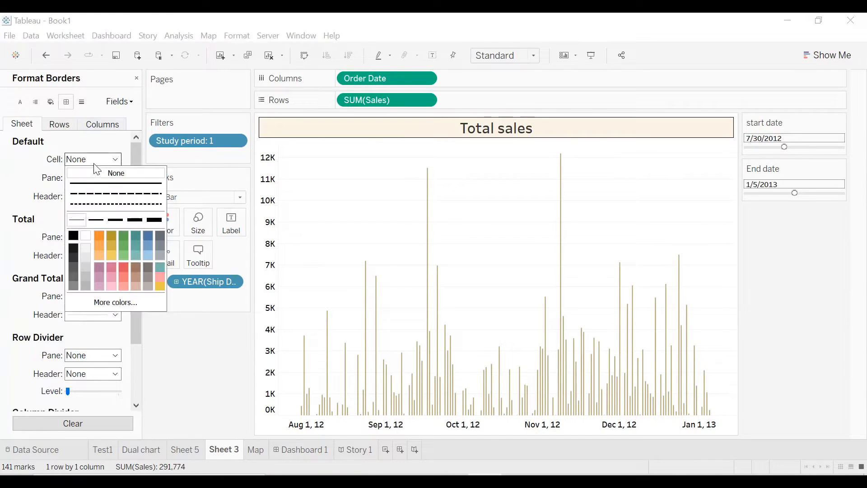
left_click(73, 235)
left_click(94, 177)
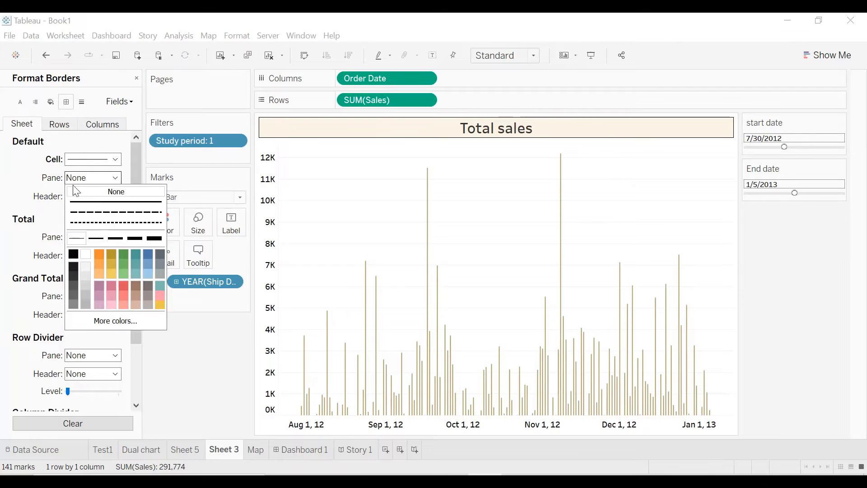
left_click(73, 254)
left_click(67, 196)
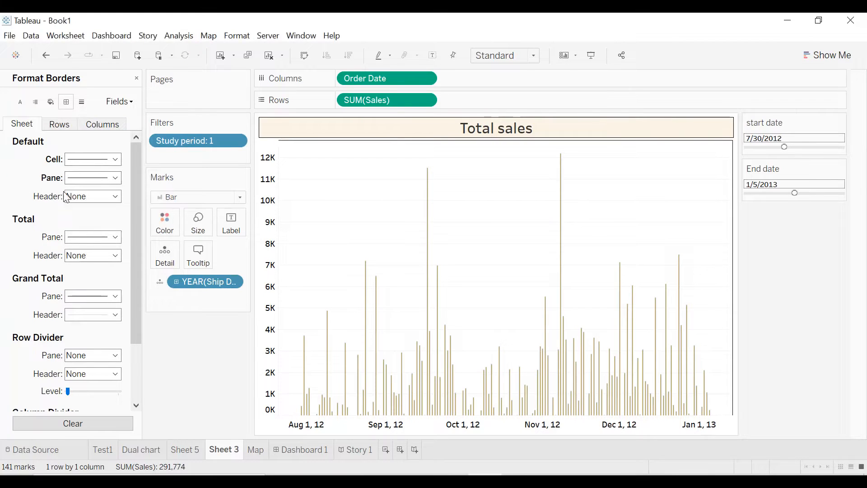
left_click(67, 196)
left_click(72, 272)
left_click(28, 261)
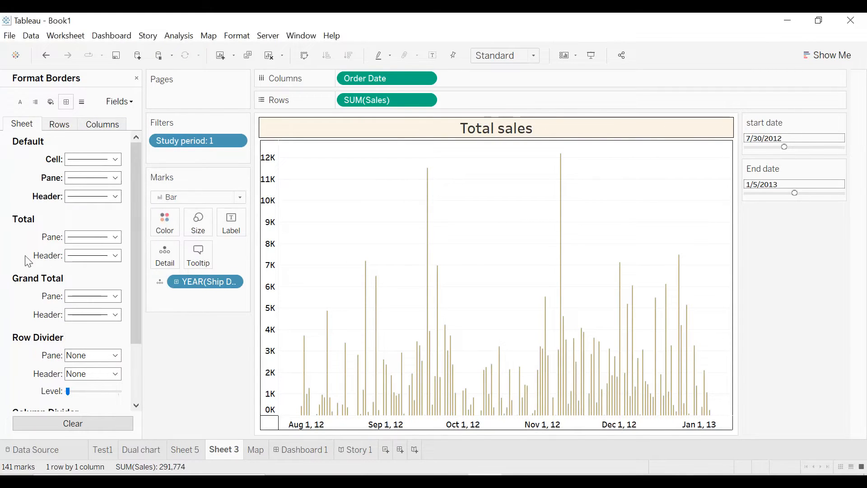
Set the sheet's column divider for the pane to a thin solid line and collapse the side pane
scroll(83, 293, "down", 3)
left_click(81, 303)
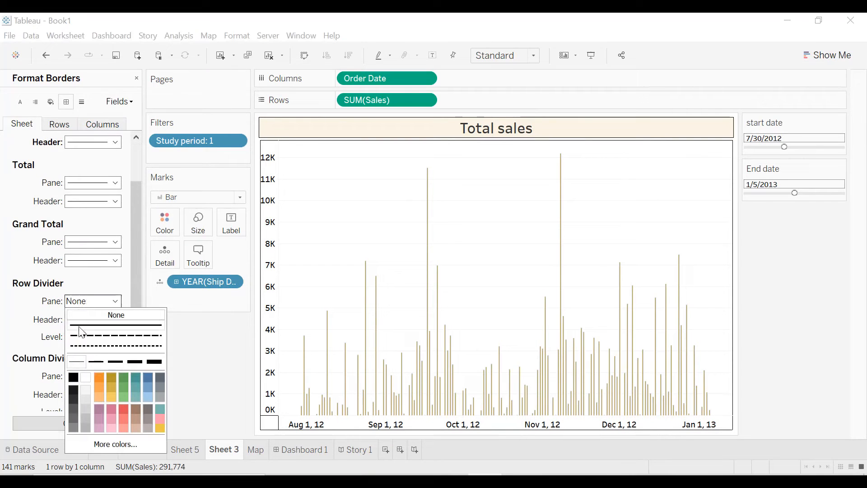
scroll(55, 356, "down", 2)
left_click(12, 296)
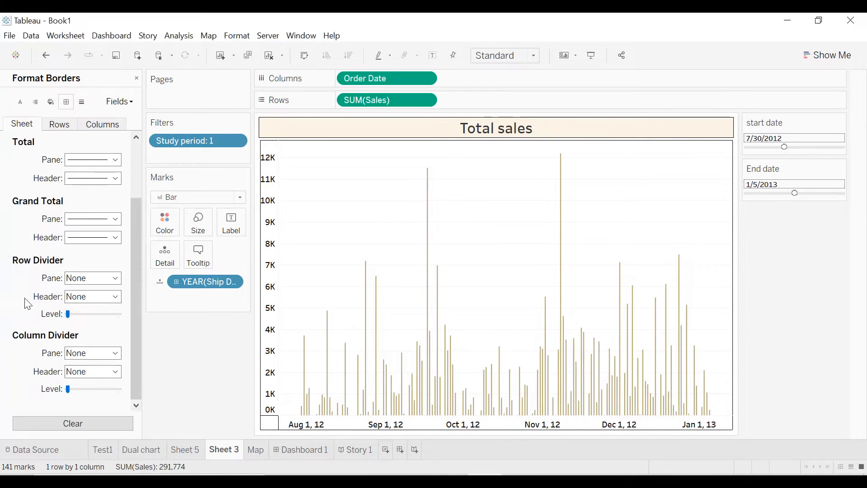
left_click(70, 351)
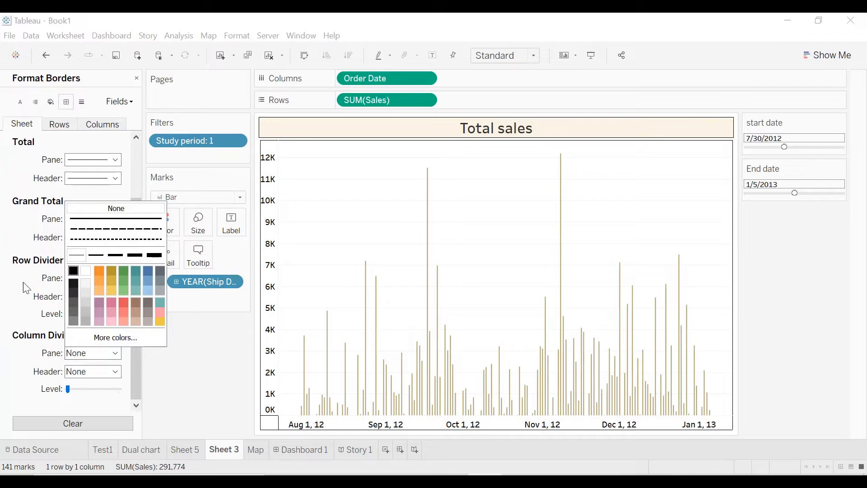
left_click(116, 219)
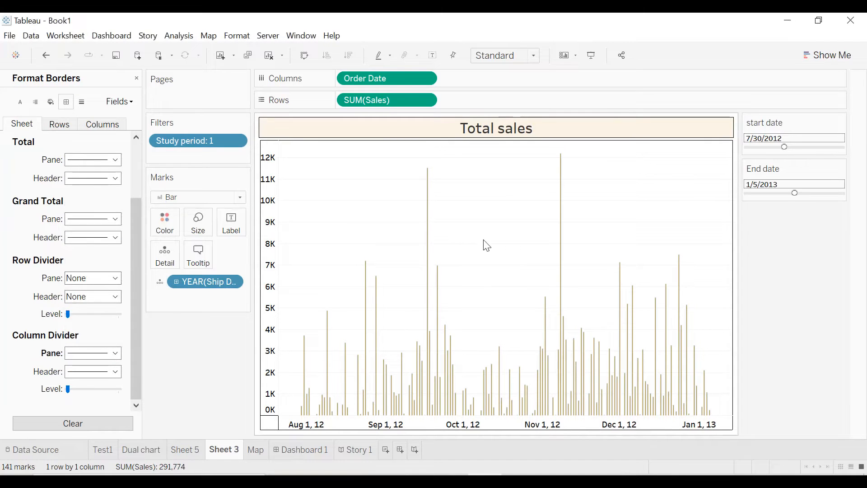
left_click(136, 77)
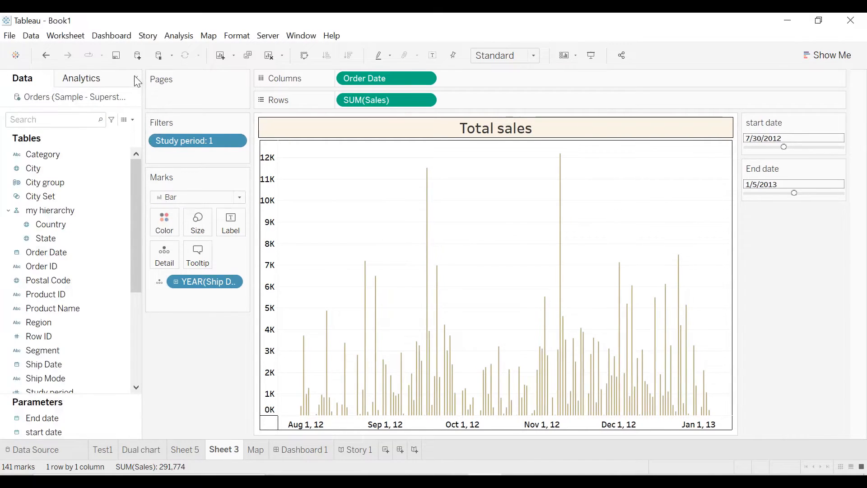
left_click(134, 75)
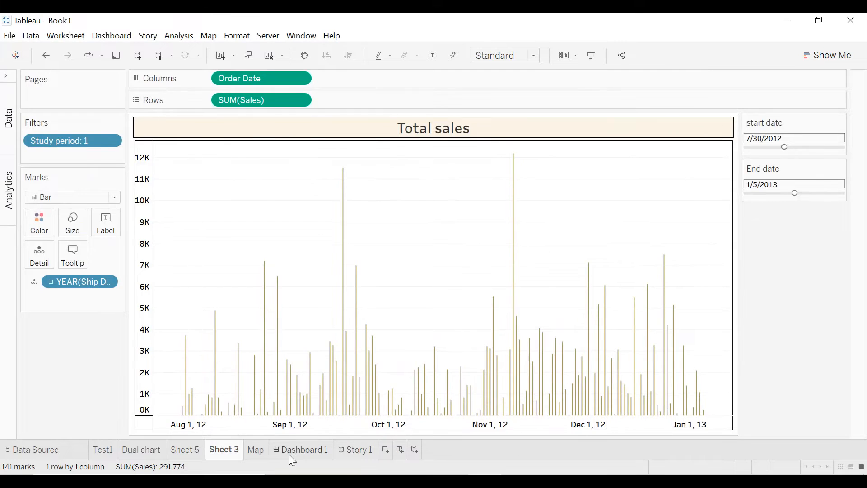
Remove the Test1 sheet from Dashboard 1
left_click(294, 452)
left_click(378, 120)
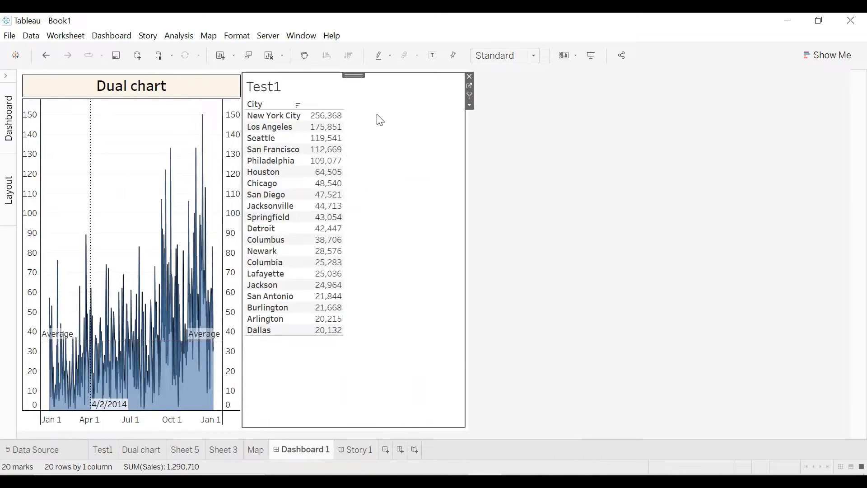
left_click(470, 76)
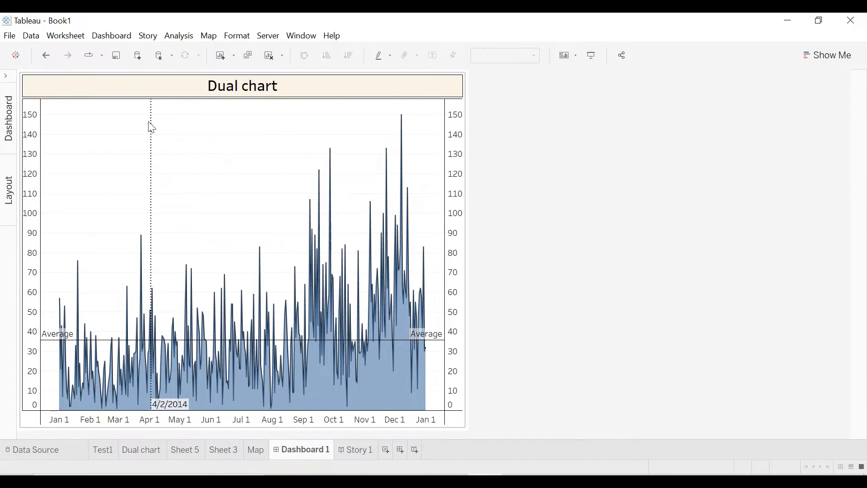
Set the fixed width of Dashboard 1 to 1600 px
left_click(10, 84)
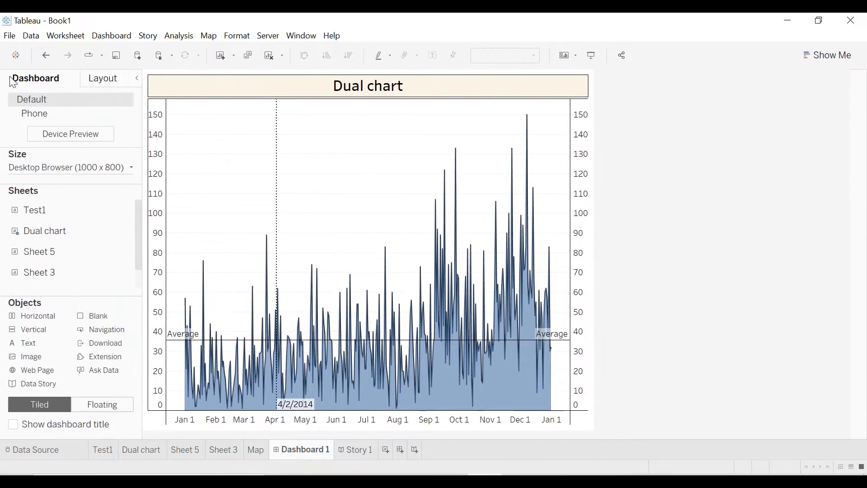
left_click(81, 168)
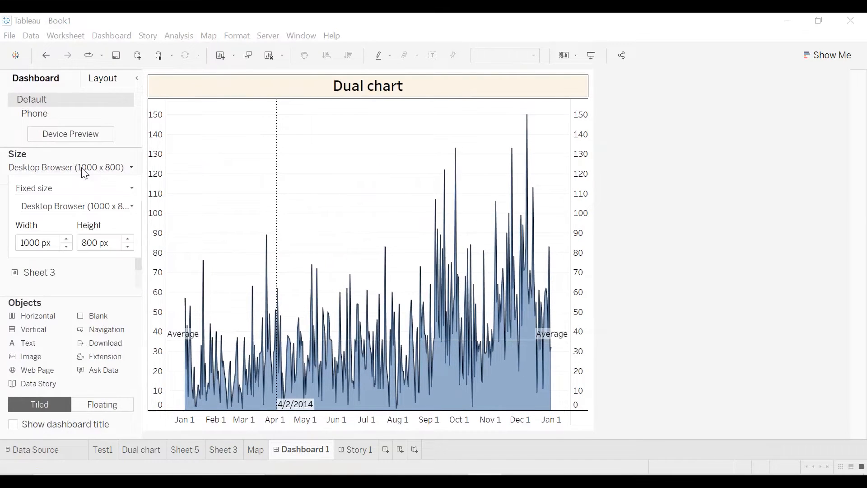
left_click(65, 239)
left_click(66, 239)
left_click(66, 239)
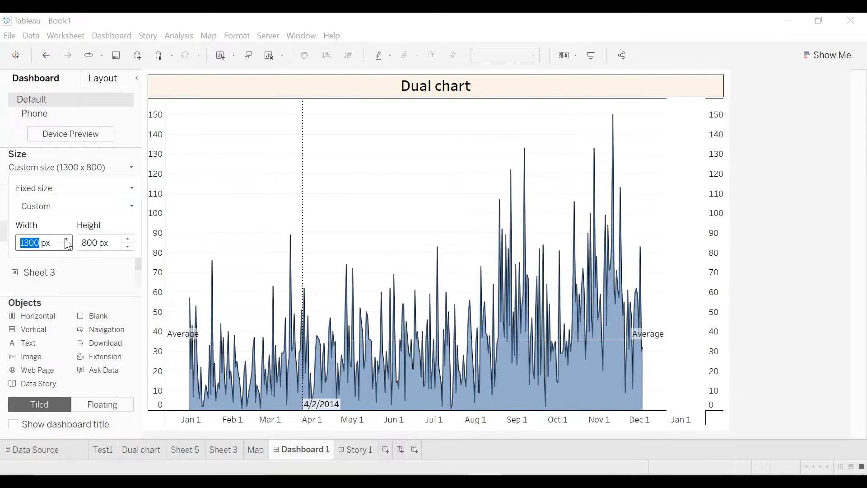
left_click(66, 240)
left_click(66, 239)
left_click(66, 239)
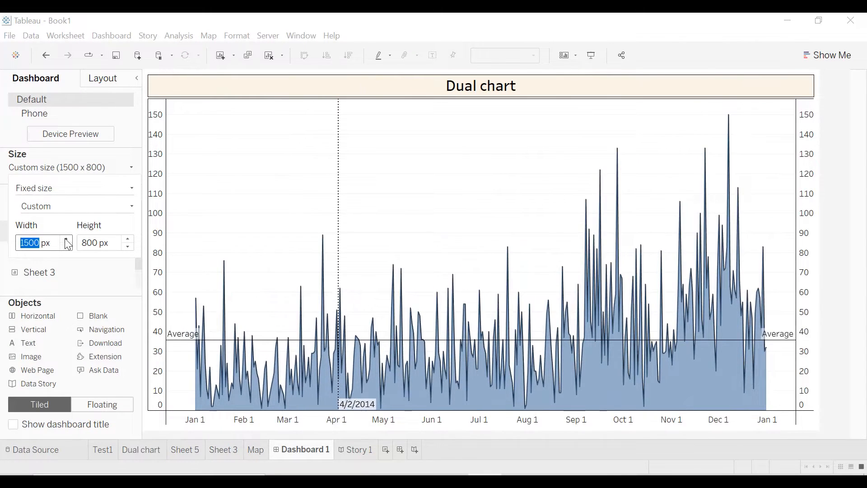
left_click(136, 79)
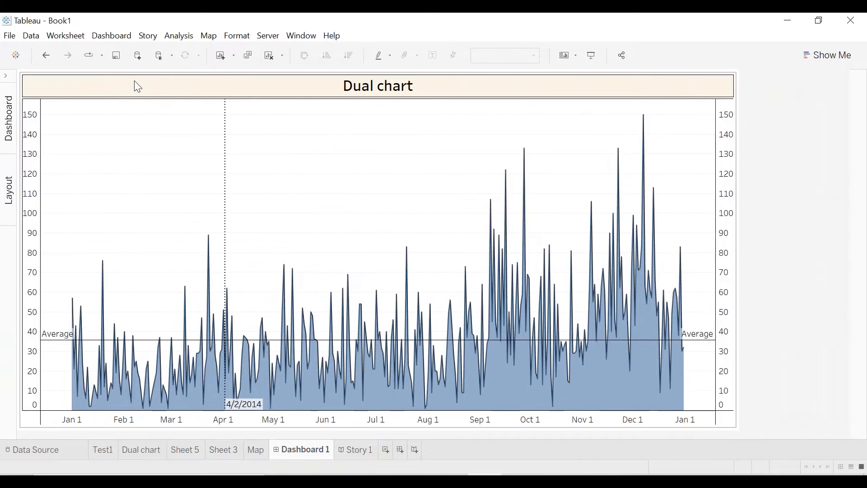
Set the fixed width of Dashboard 1 to 1700 px
left_click(6, 76)
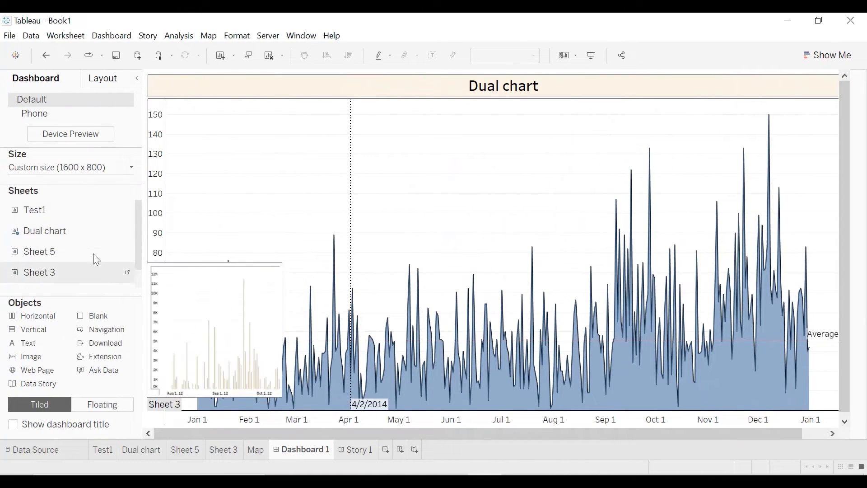
left_click(128, 173)
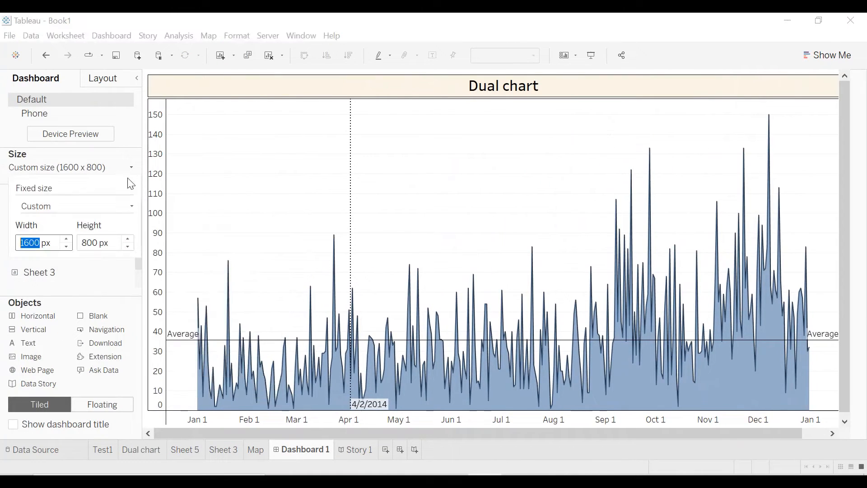
left_click(66, 239)
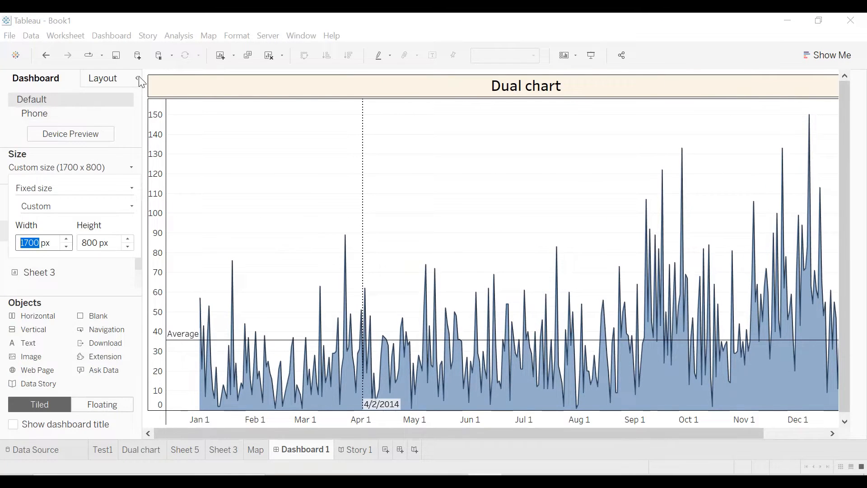
left_click(139, 78)
left_click(2, 81)
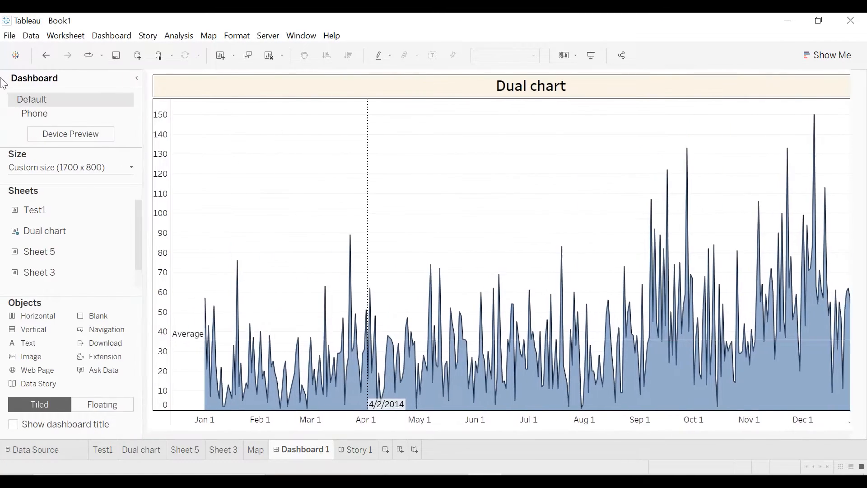
left_click(265, 180)
mouse_move(44, 274)
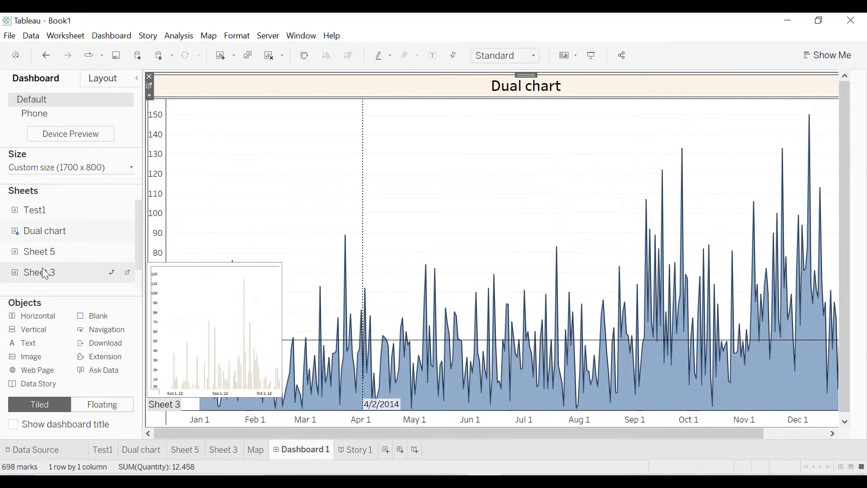
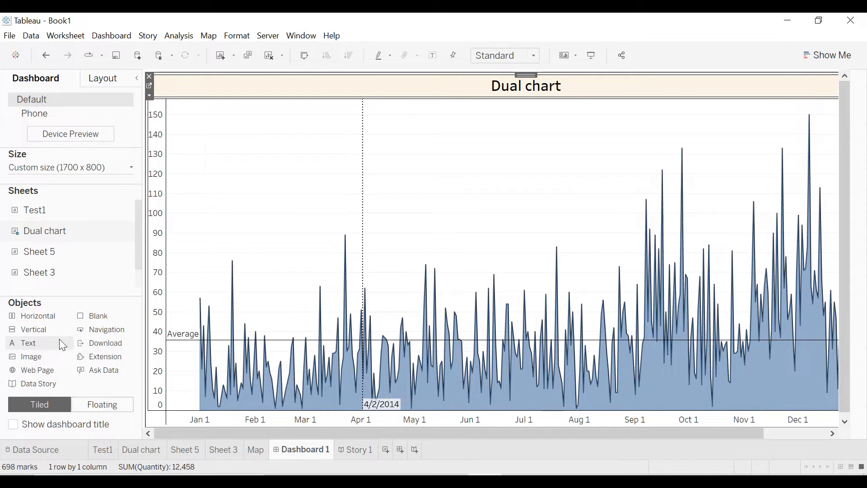
Make the Dual chart floating, enlarge it and place it in the dashboard's upper-left corner
left_click(138, 80)
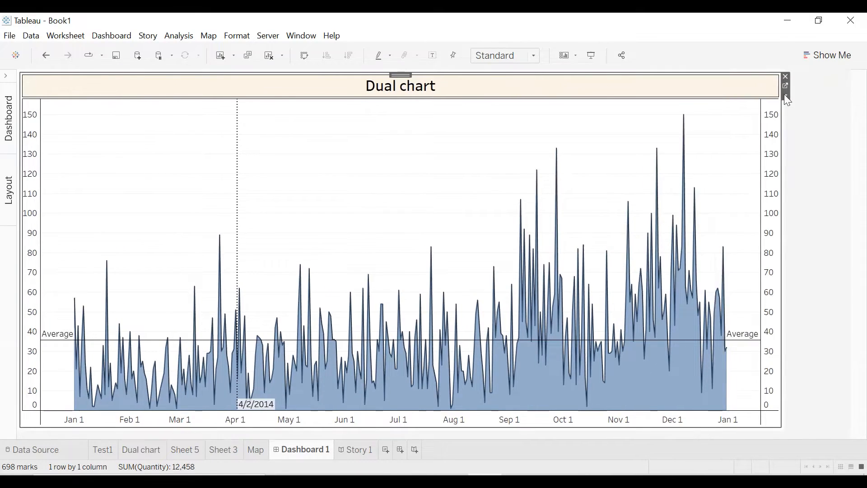
left_click(786, 96)
mouse_move(782, 135)
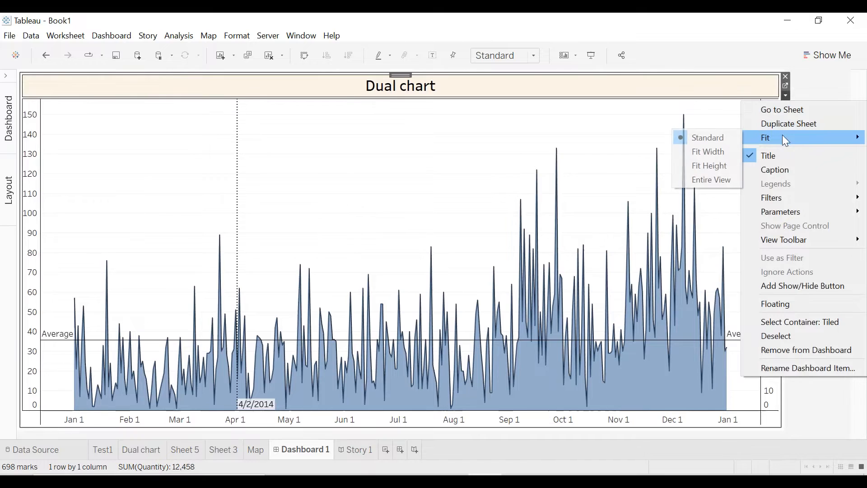
left_click(792, 305)
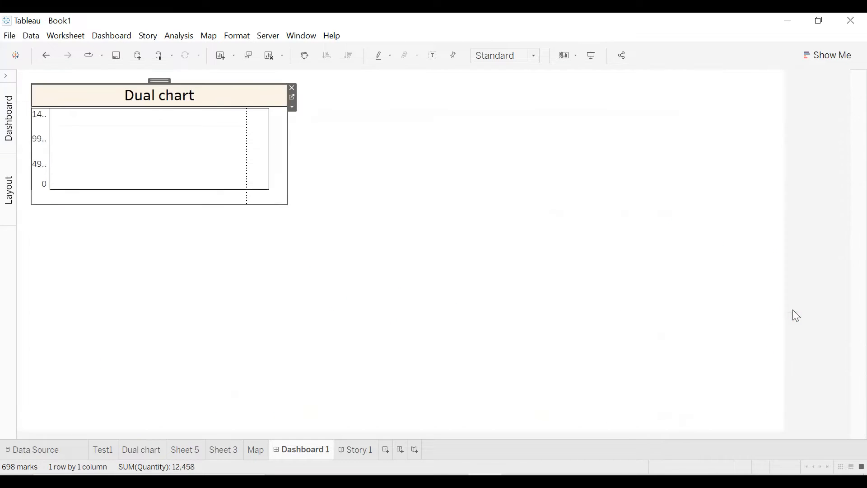
left_click_drag(289, 206, 468, 310)
left_click_drag(249, 82, 237, 69)
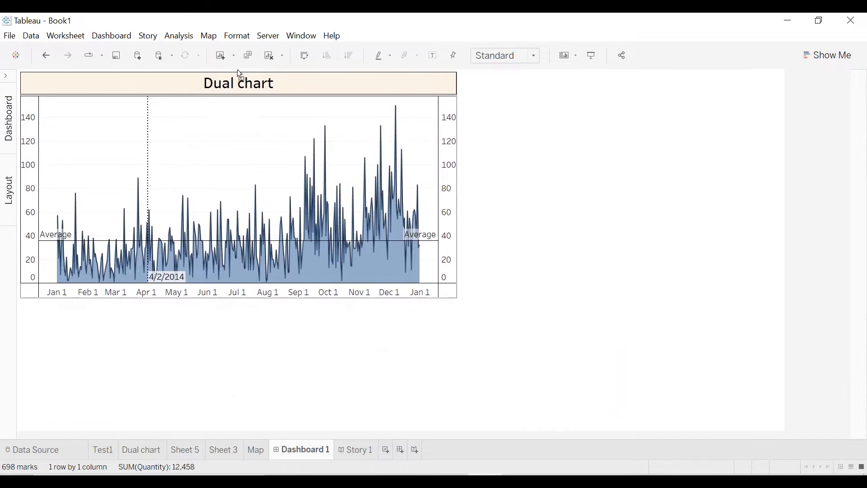
Add the Map sheet to Dashboard 1 as a tiled item
left_click(7, 78)
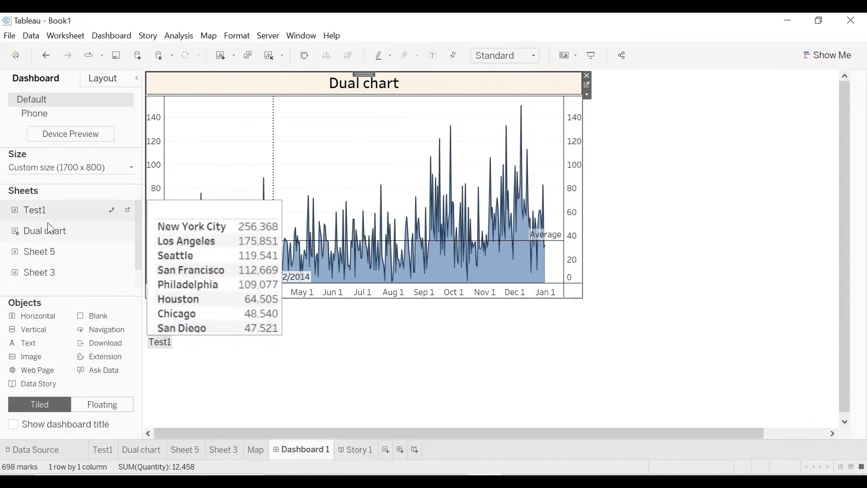
scroll(46, 227, "down", 1)
left_click_drag(53, 276, 686, 213)
left_click(138, 79)
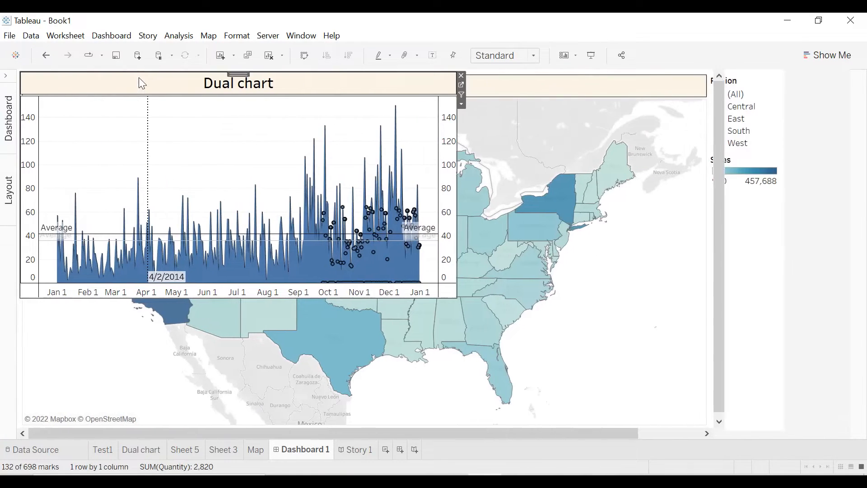
Make the My map chart floating and try to move it lower on the dashboard
left_click(652, 92)
left_click(712, 106)
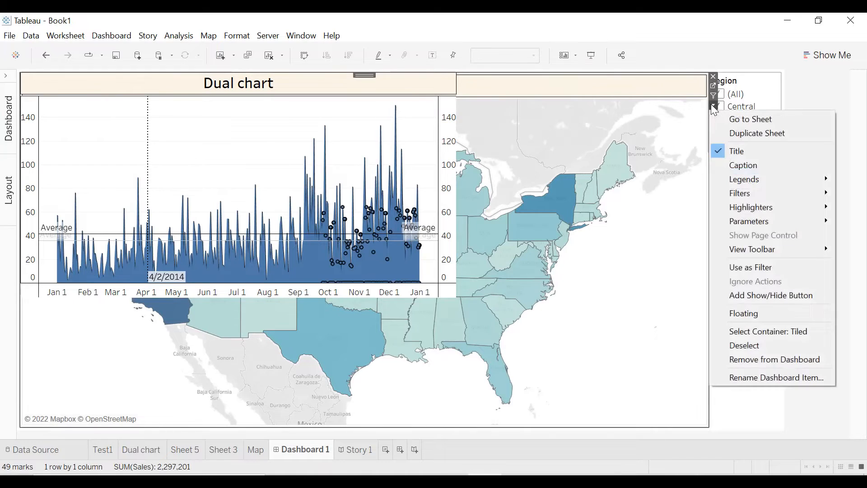
left_click(752, 313)
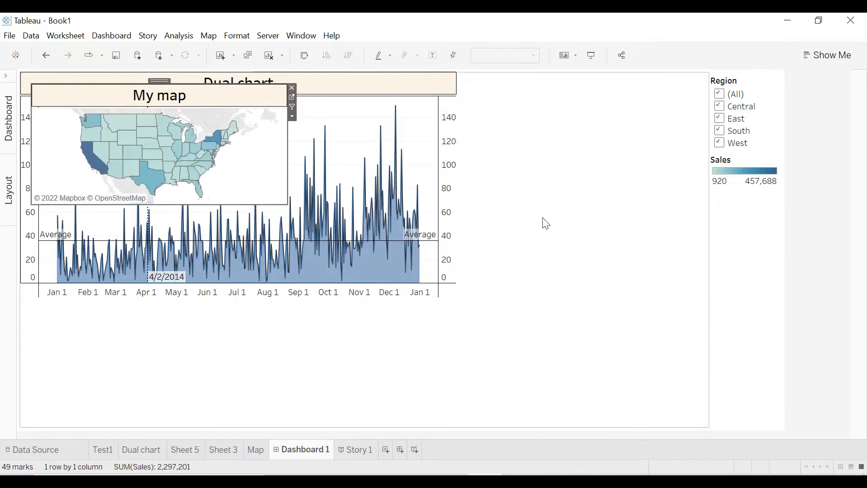
left_click_drag(213, 84, 213, 179)
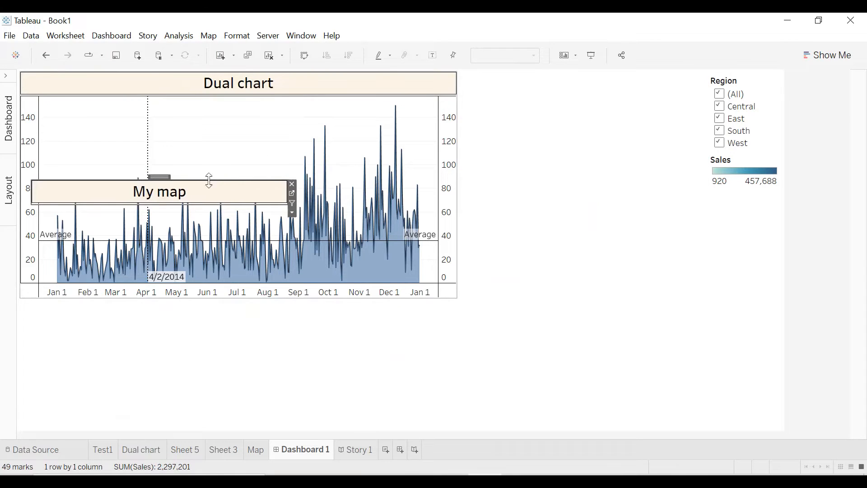
Undo the map's floating and placement and the Dual chart's move, resize and floating, back to the single tiled Dual chart
key("ctrl+z")
key("ctrl+z")
key("ctrl+z")
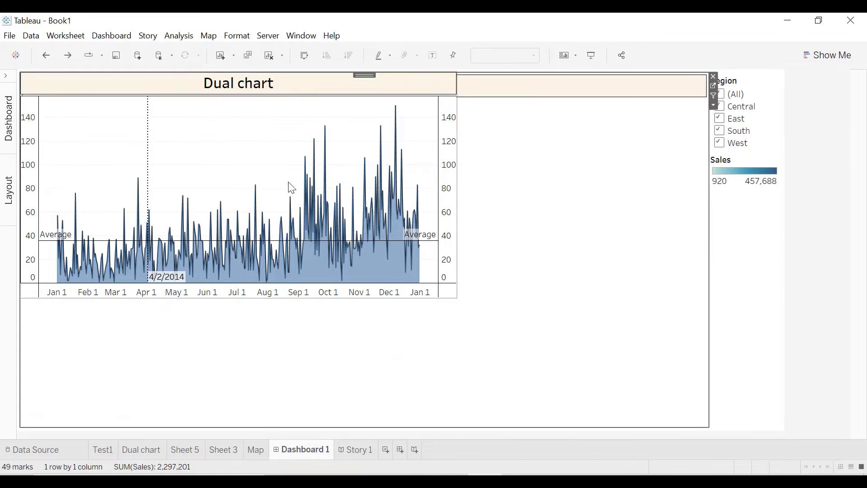
key("ctrl+z")
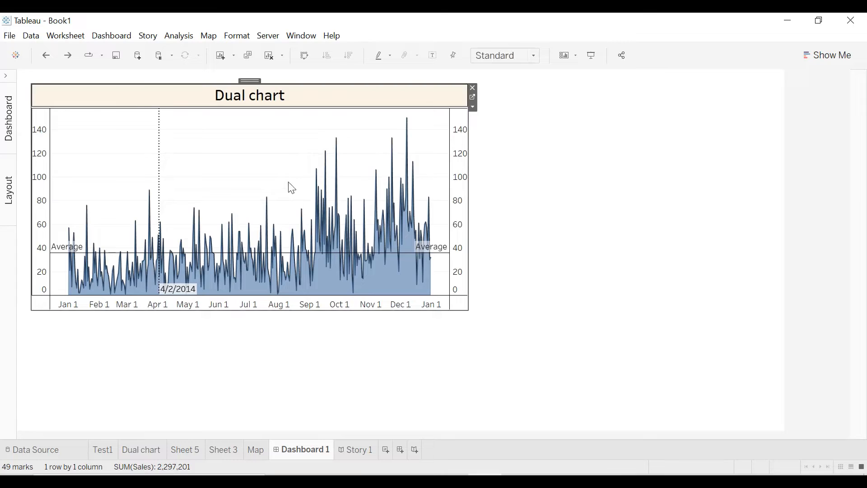
key("ctrl+z")
key("ctrl+z")
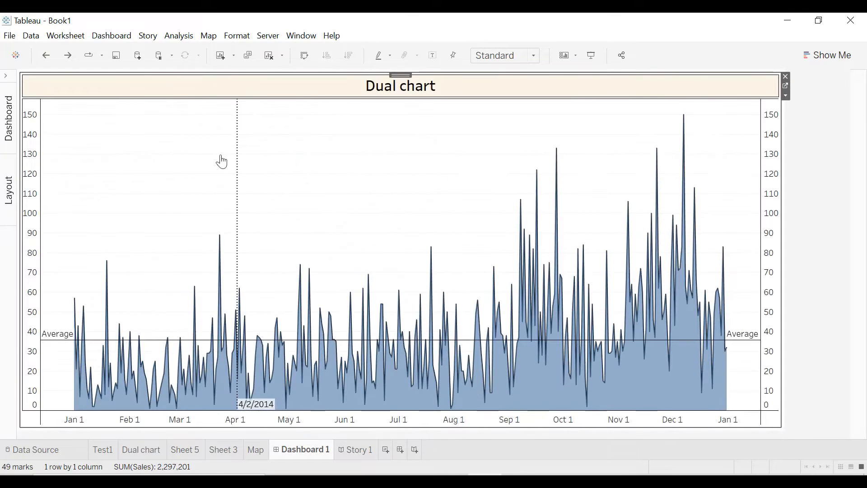
Add the Map sheet as a tile to the left of the Dual chart and Sheet 3 as a tile above the Dual chart
left_click(6, 76)
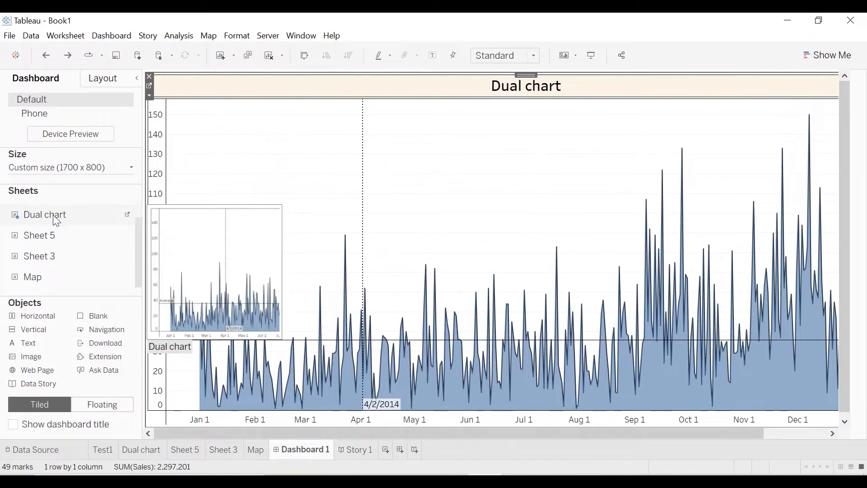
left_click_drag(59, 273, 225, 273)
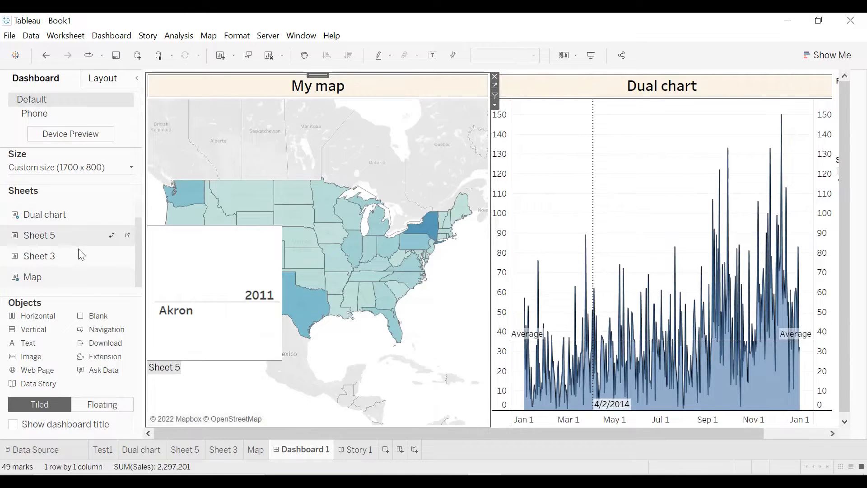
left_click_drag(78, 262, 674, 183)
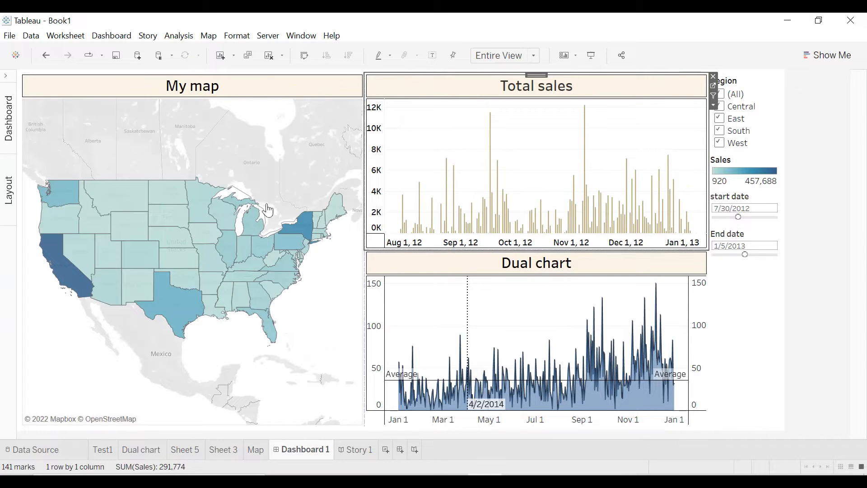
Set the fixed height of Dashboard 1 to 900 px and collapse the side pane
left_click(11, 105)
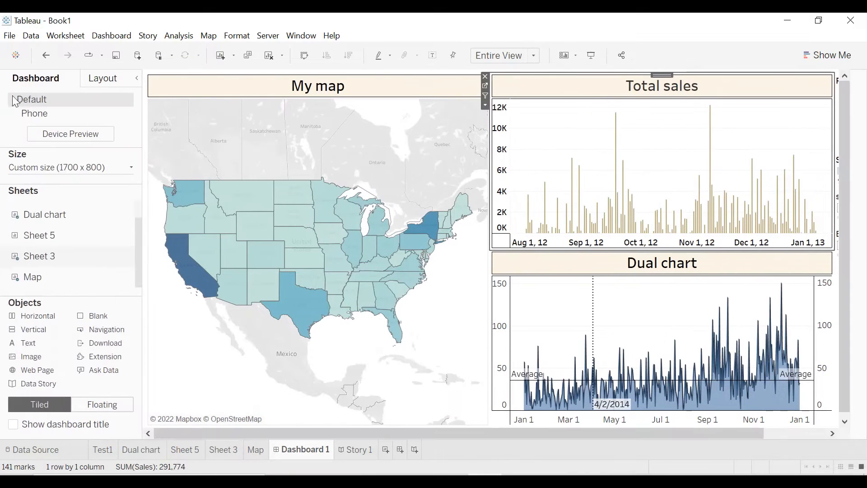
left_click(131, 168)
left_click(130, 245)
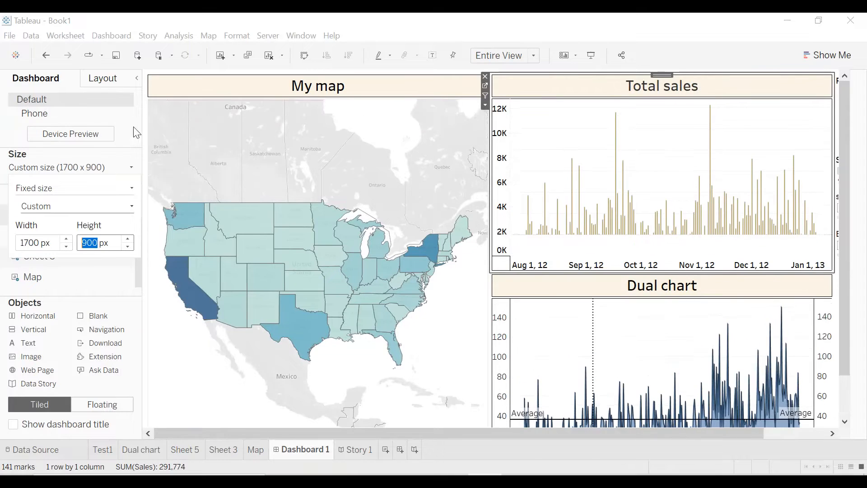
left_click(137, 78)
left_click(720, 145)
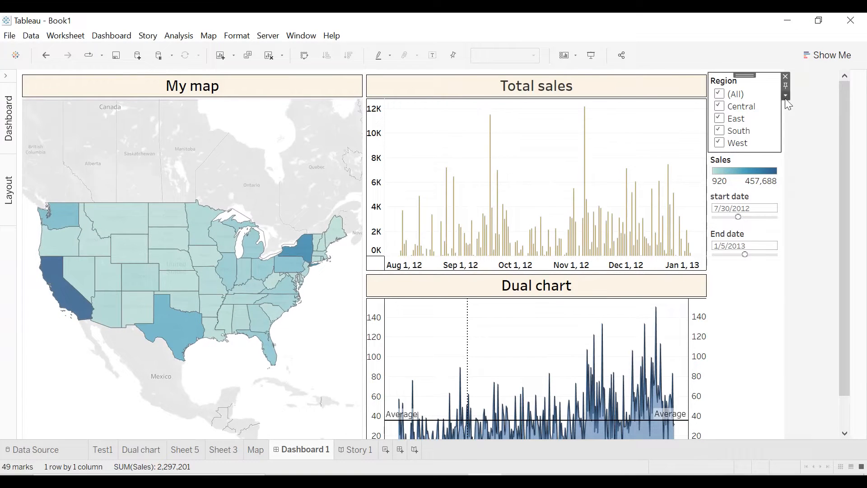
left_click(769, 201)
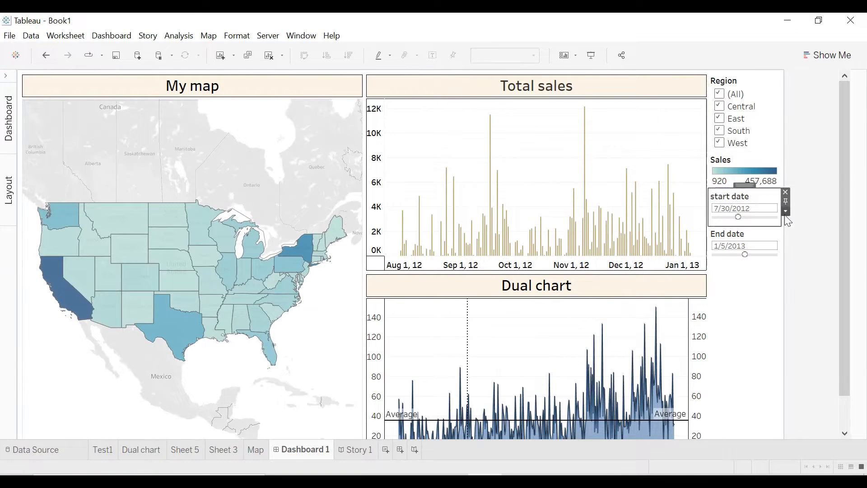
left_click(785, 211)
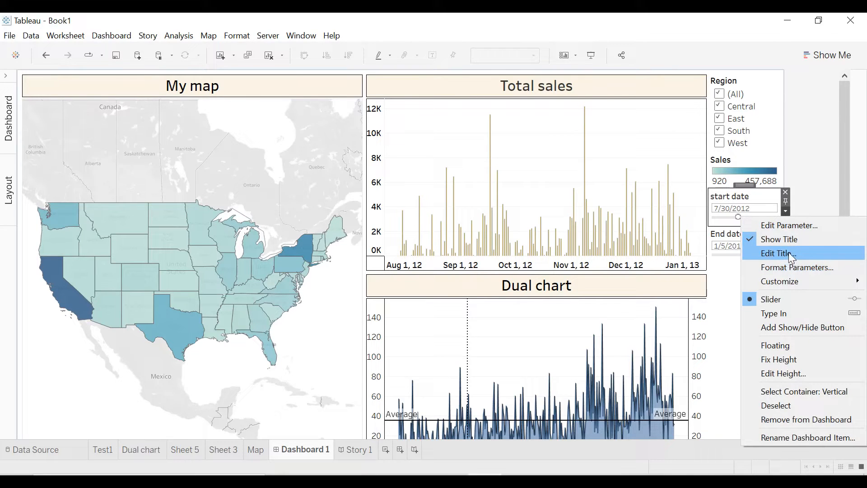
left_click(763, 117)
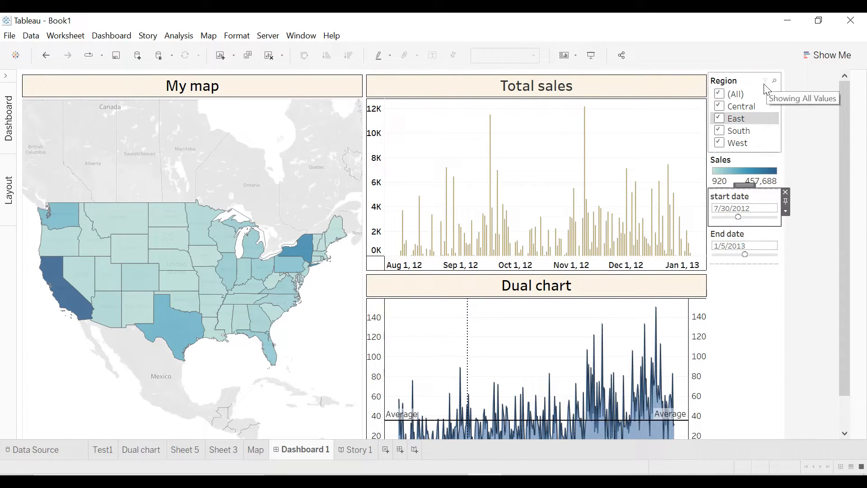
Apply the Region filter to all worksheets using this data source
left_click(763, 83)
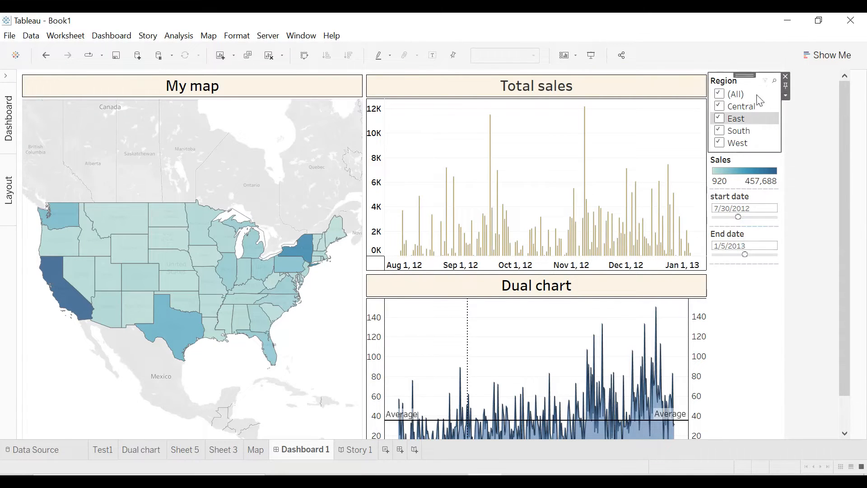
left_click(786, 95)
mouse_move(776, 124)
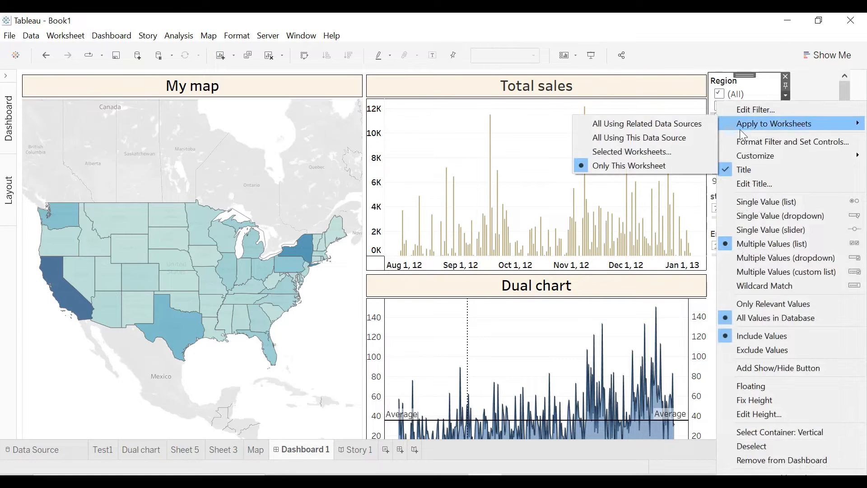
left_click(639, 138)
Exclude South from the Region filter and include it again
left_click(716, 134)
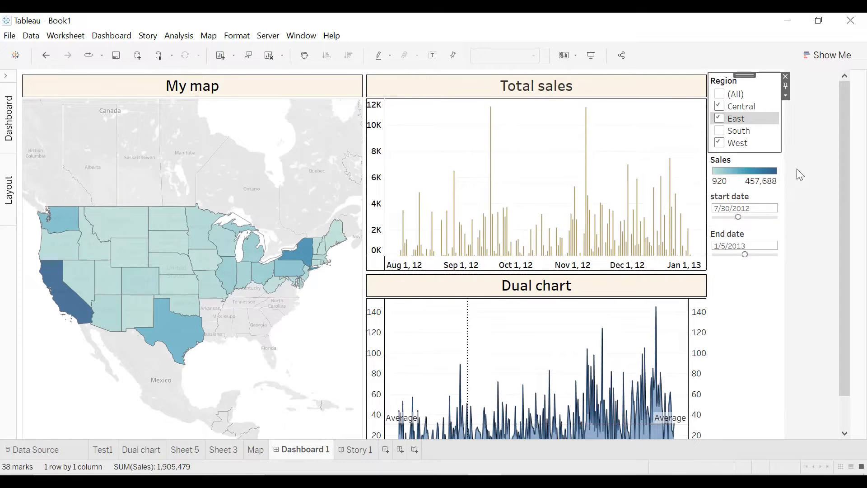
scroll(797, 169, "down", 1)
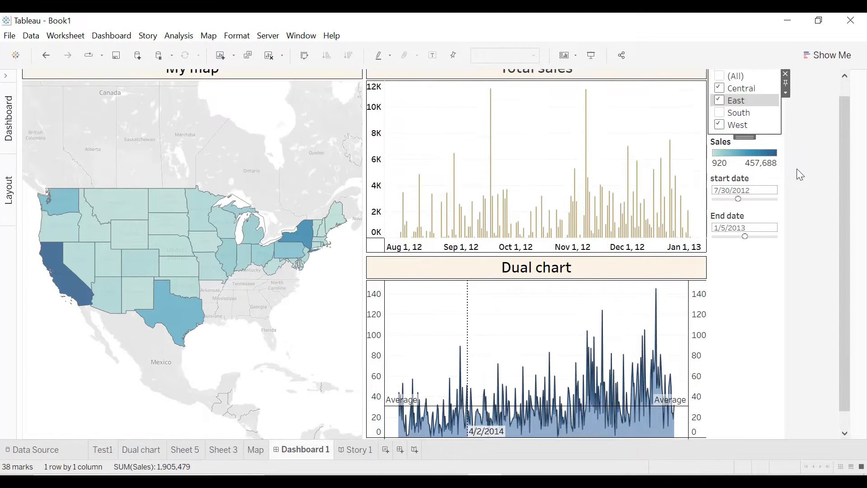
left_click(719, 113)
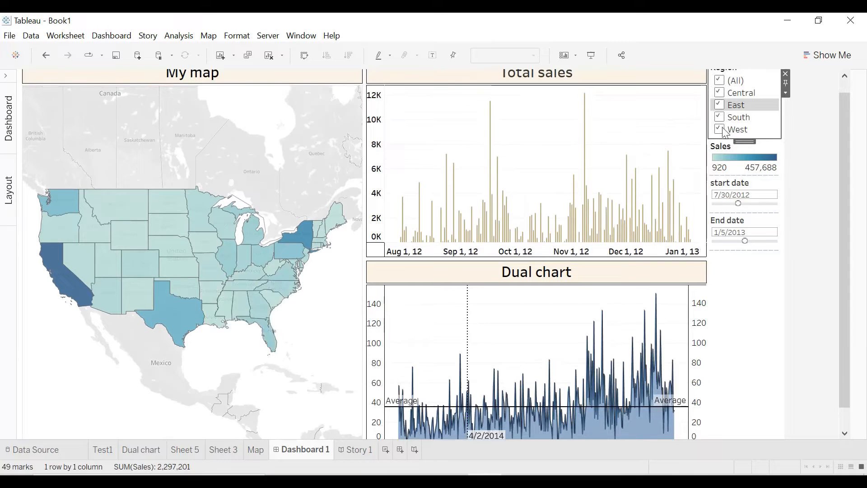
Limit the Region filter to East by excluding West, Central and South, and include all three regions again
left_click(723, 130)
left_click(721, 93)
left_click(721, 118)
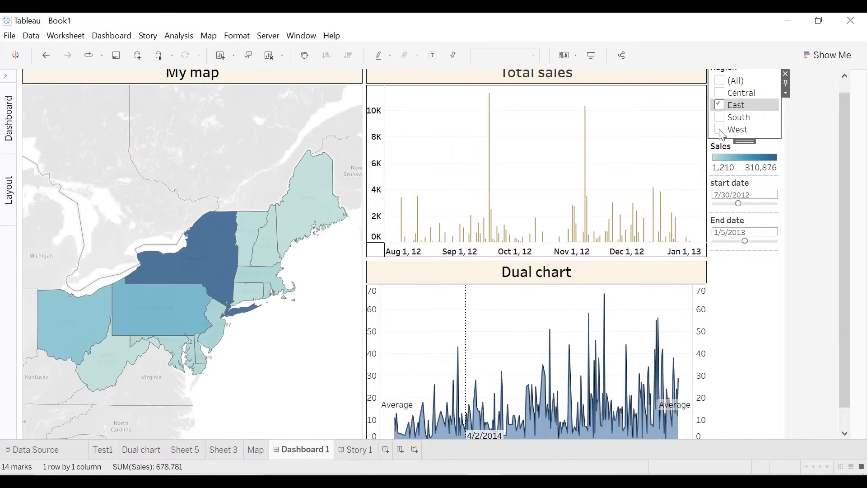
left_click(721, 130)
left_click(721, 117)
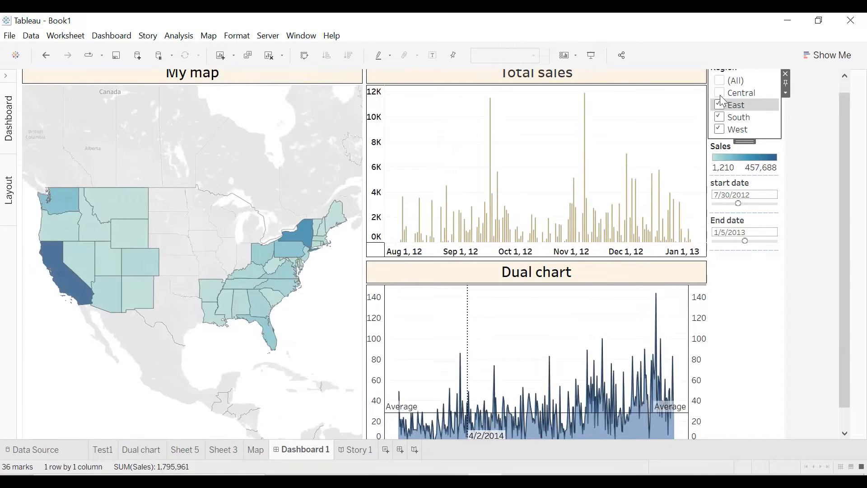
left_click(721, 93)
Set the start date parameter to 5/11/2012 and the End date parameter to 10/22/2012
scroll(848, 227, "down", 1)
left_click_drag(845, 221, 845, 198)
left_click_drag(737, 207, 723, 212)
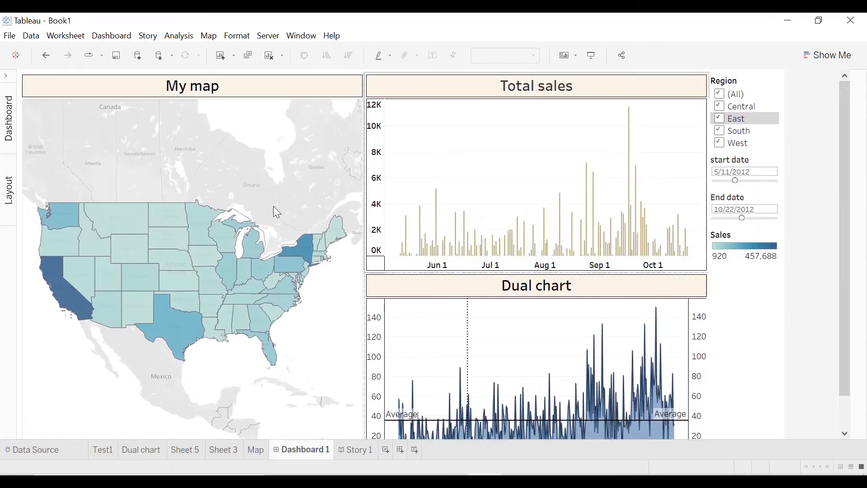
left_click(111, 35)
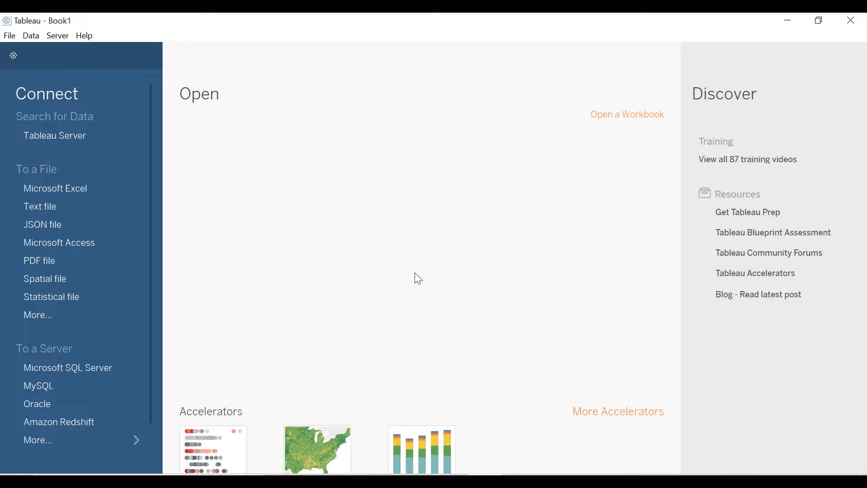
Connect to the vgsales.csv file, look through its columns to Global Sales, and open Sheet 1
left_click(41, 312)
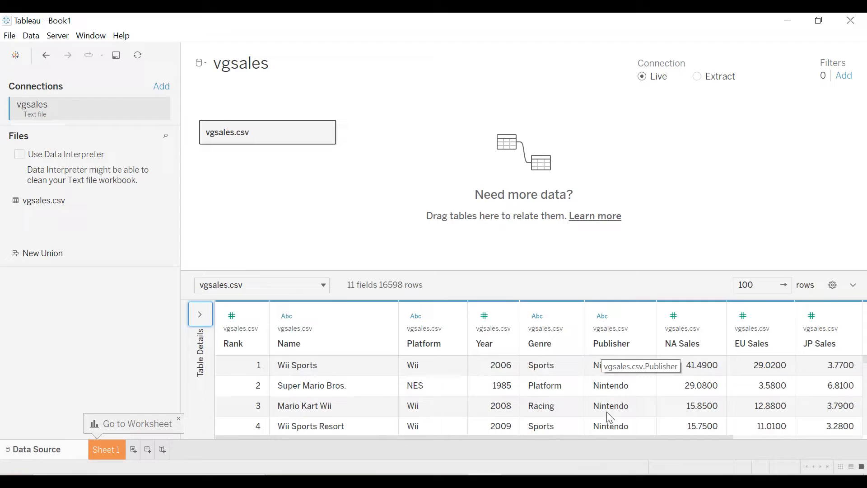
left_click_drag(642, 437, 771, 436)
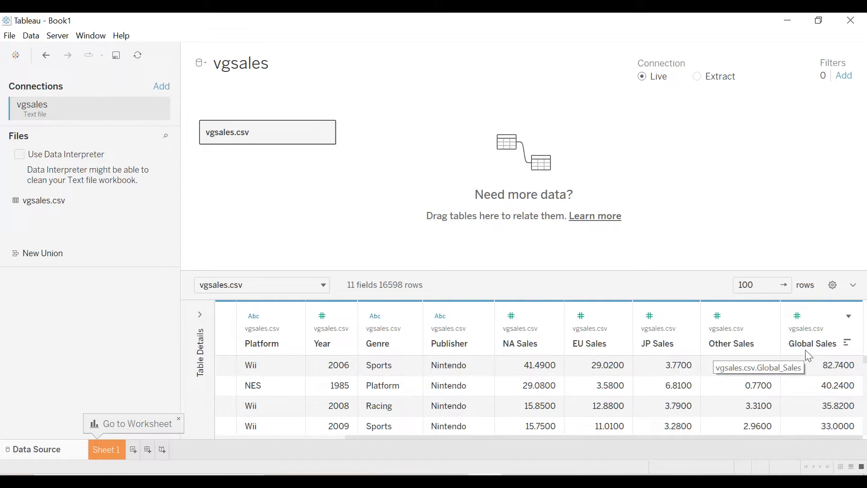
left_click(110, 448)
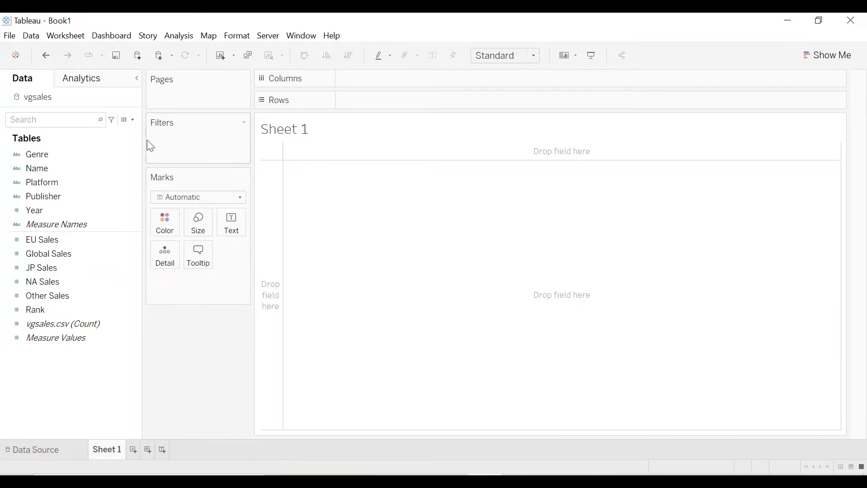
Set up a new parameter named Zone sales with data type String and allowable values from a list
left_click(132, 120)
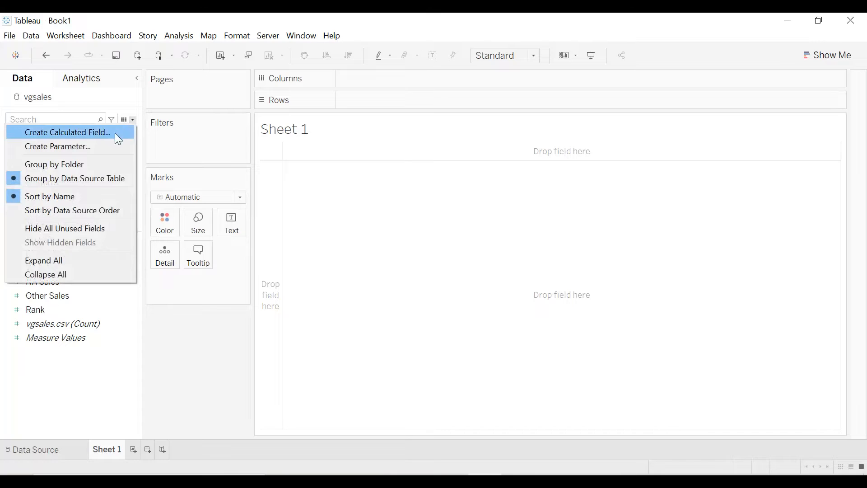
left_click(107, 146)
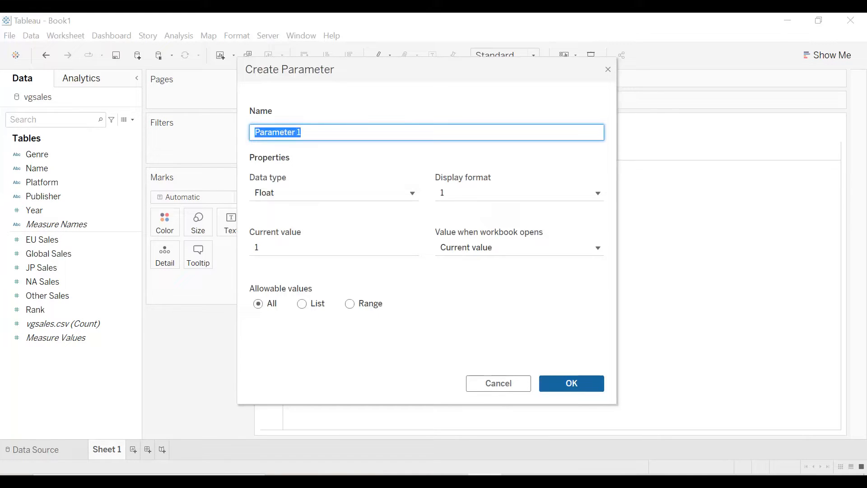
type("Zone ")
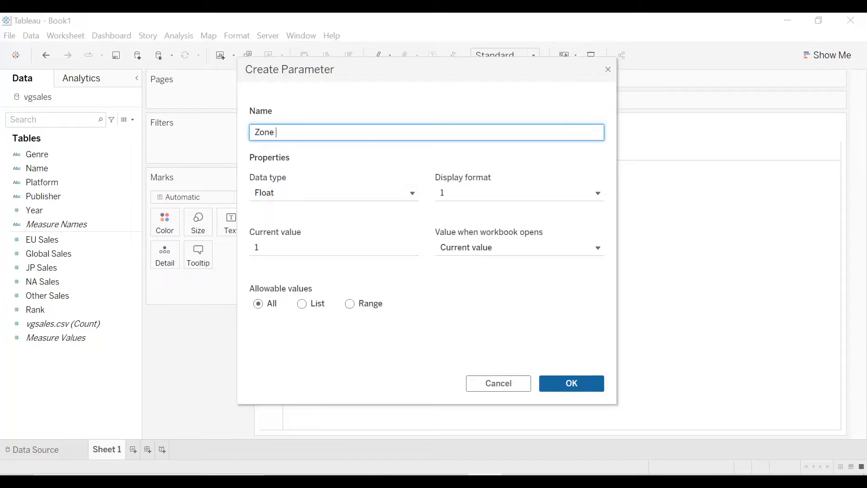
type("sales")
left_click(302, 191)
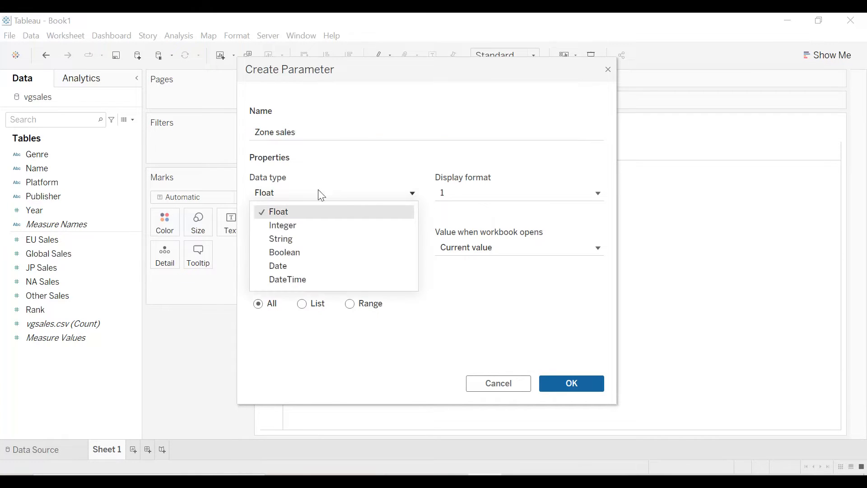
left_click(297, 239)
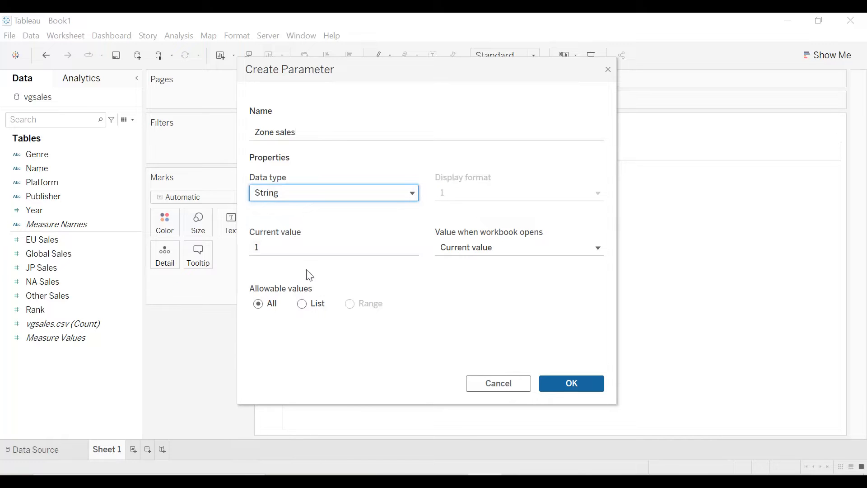
left_click(306, 307)
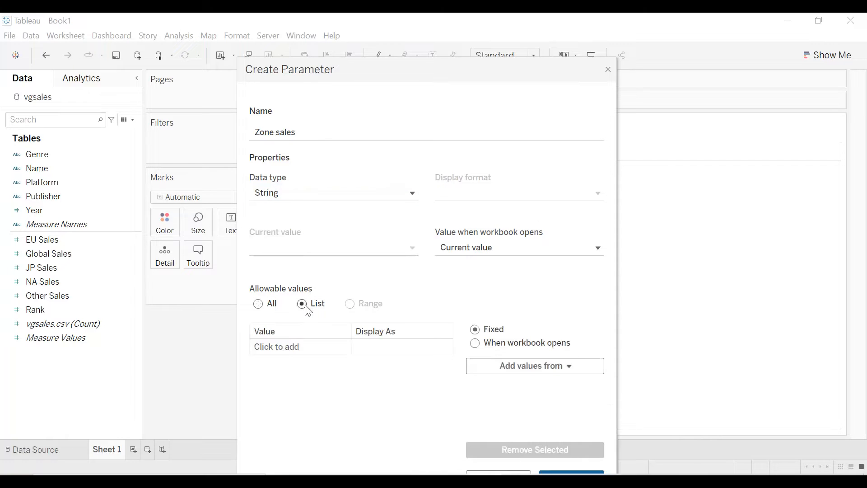
Add EU Sales, Global Sales and JP Sales to the Zone sales parameter's allowable values
left_click(297, 353)
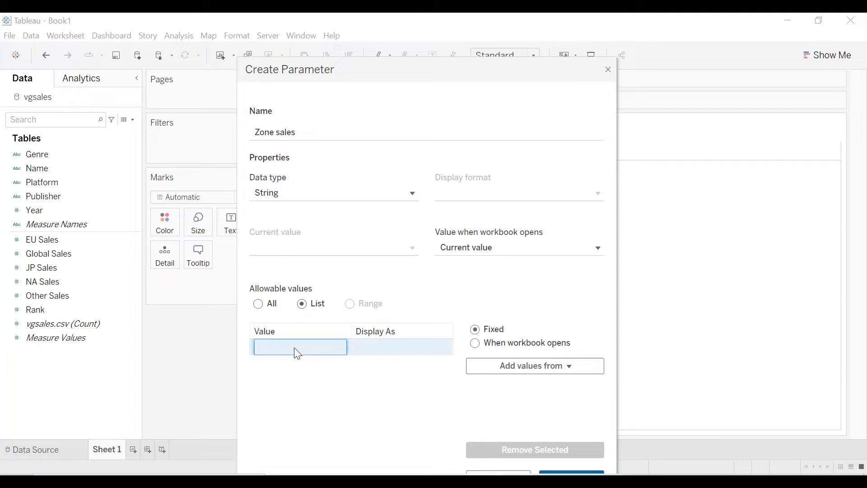
type("EU Sales")
key("Return")
type("G")
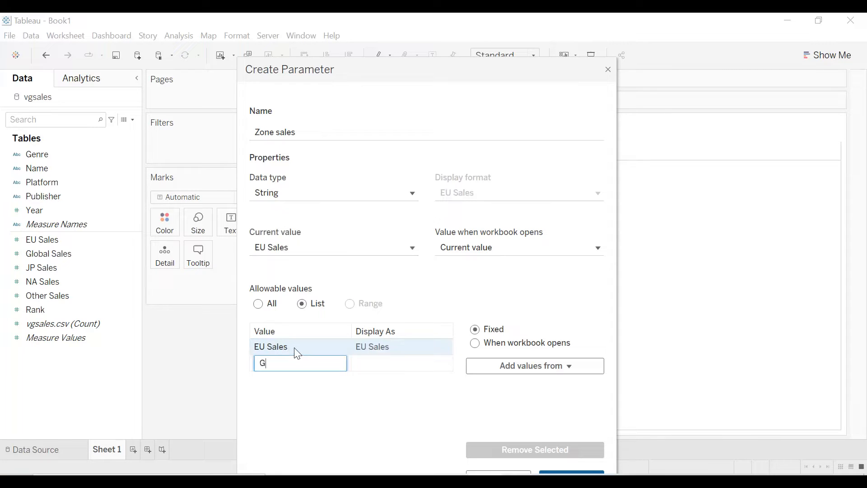
type("lobal Sales")
key("Return")
type("JP")
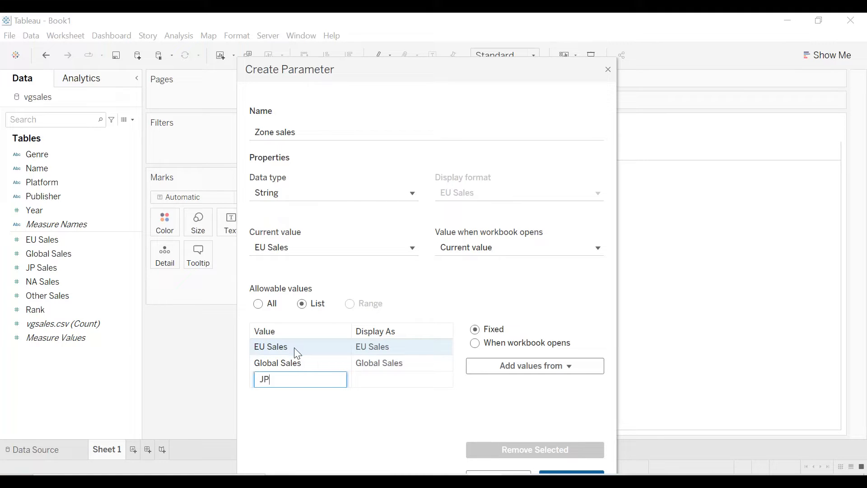
type(" Sales")
key("Return")
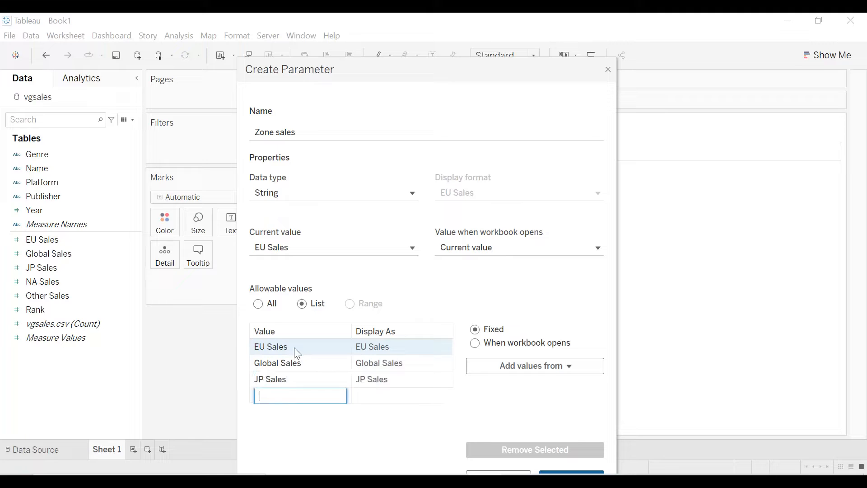
Add NA Sales and Other Sales to the allowable values, create the parameter and enlarge the Parameters area
type("NA Sales")
key("Return")
type("Ot")
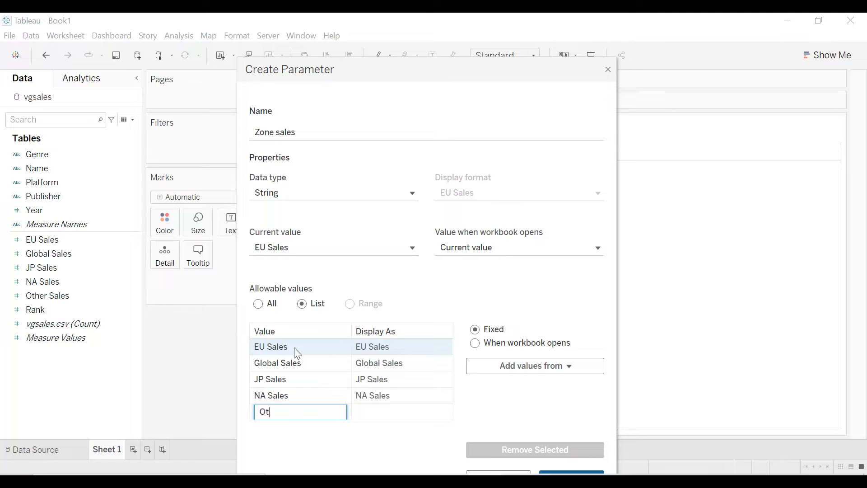
type("her Sales")
key("Return")
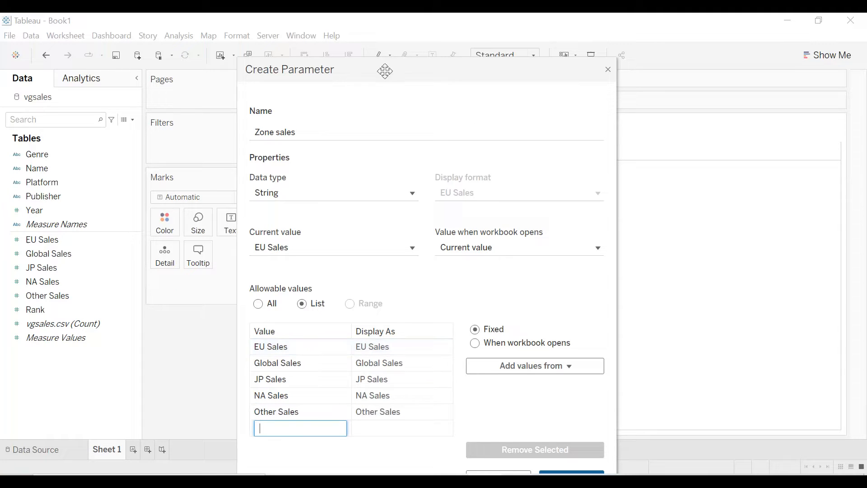
left_click_drag(386, 70, 385, 44)
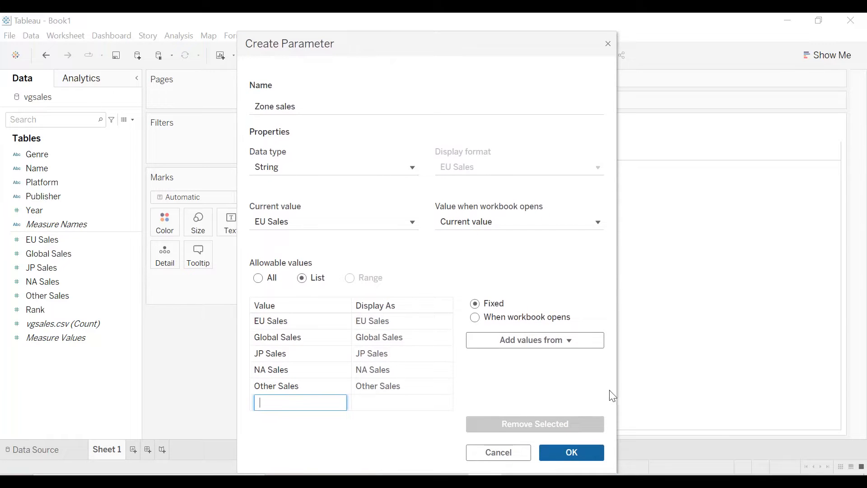
left_click(594, 451)
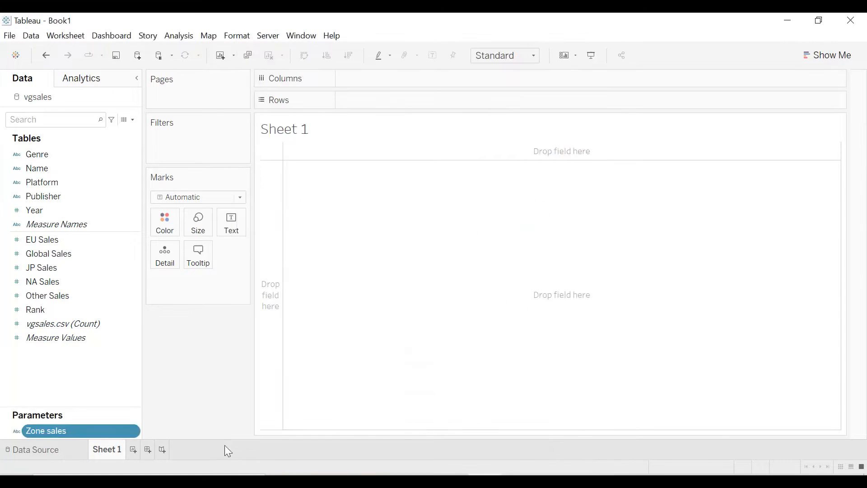
left_click_drag(97, 367, 97, 365)
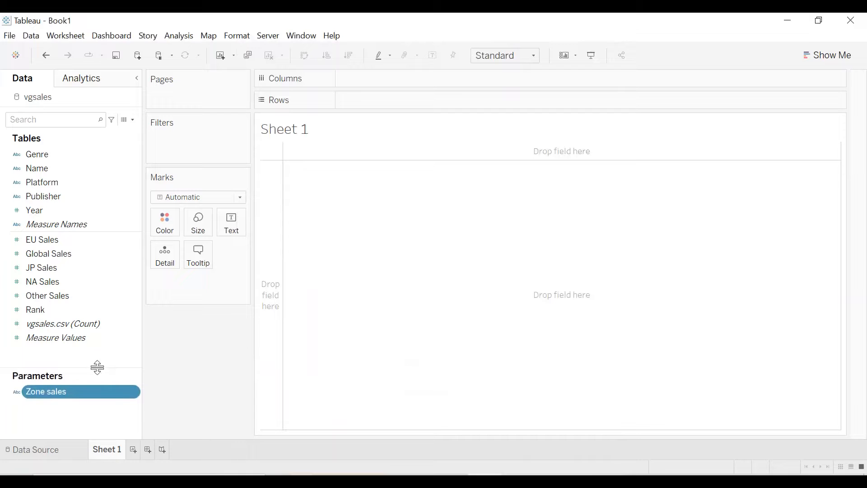
Create a calculated field named Zone Sales whose formula begins with CASE [Zone sales] and a WHEN on the following line
left_click(134, 120)
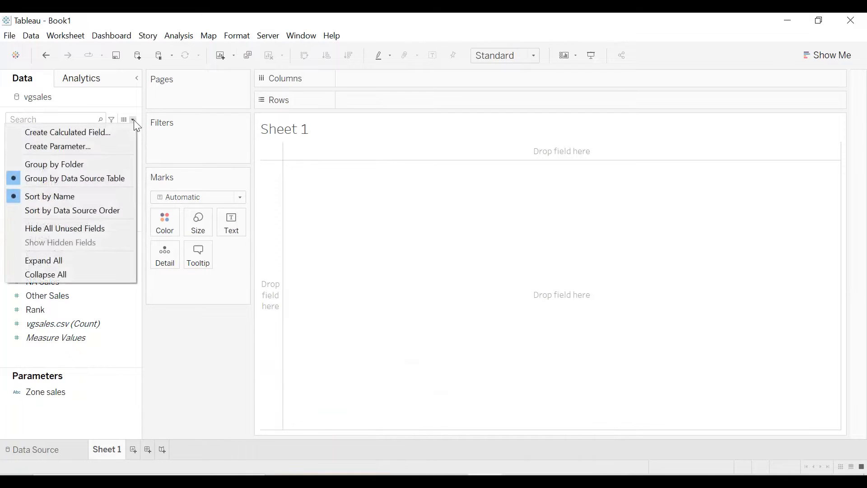
left_click(119, 131)
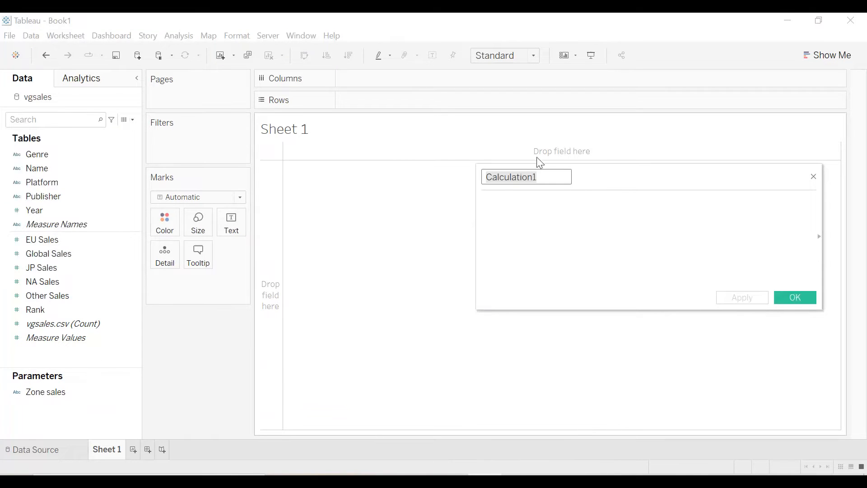
type("Zo")
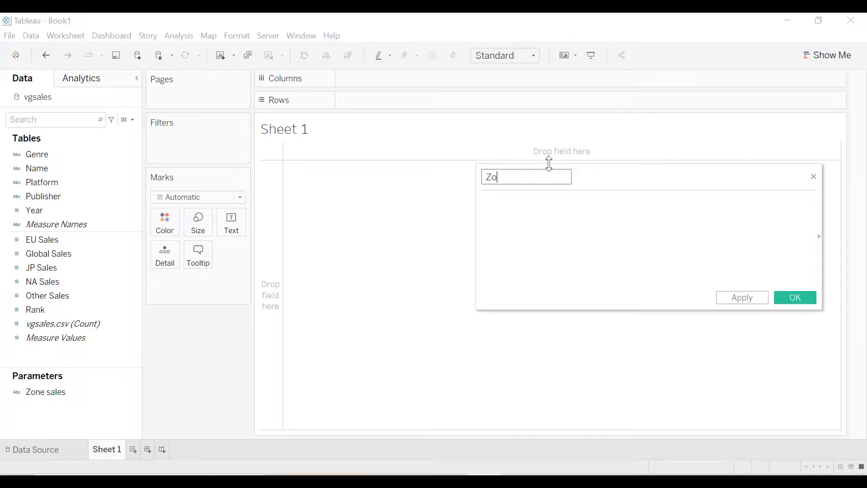
type("ne Sales")
key("Tab")
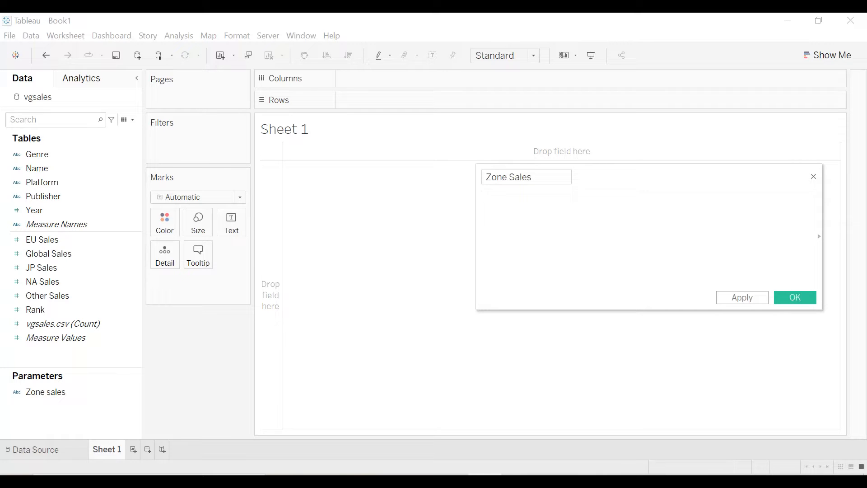
type("CA")
key("Return")
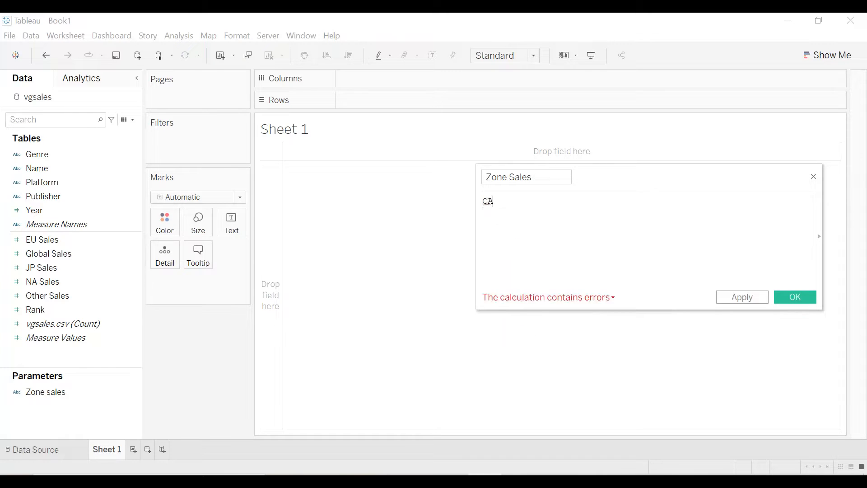
type("zo")
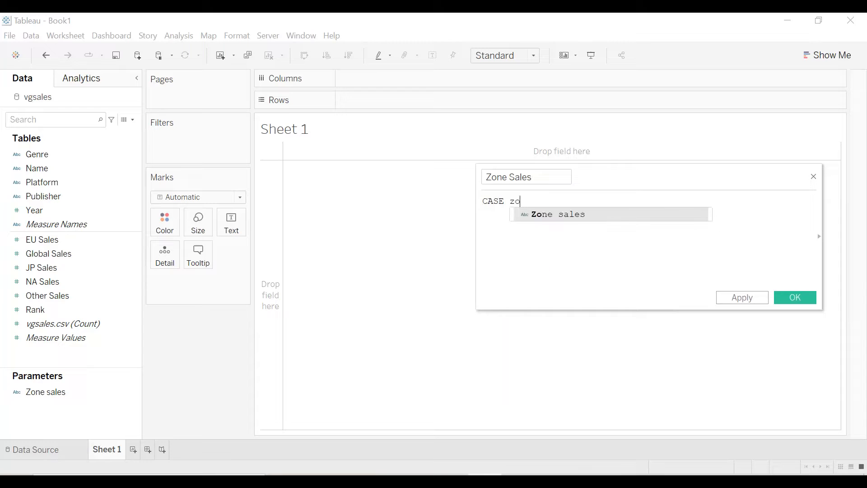
left_click(544, 214)
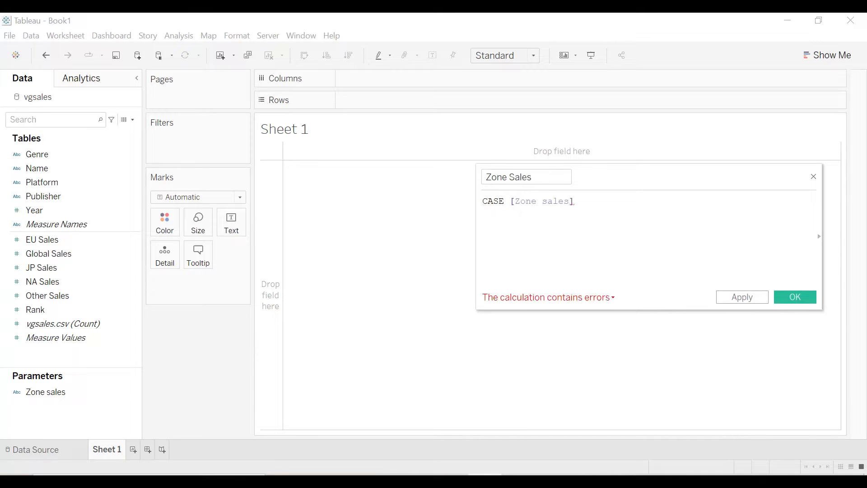
key("Return")
type("whe")
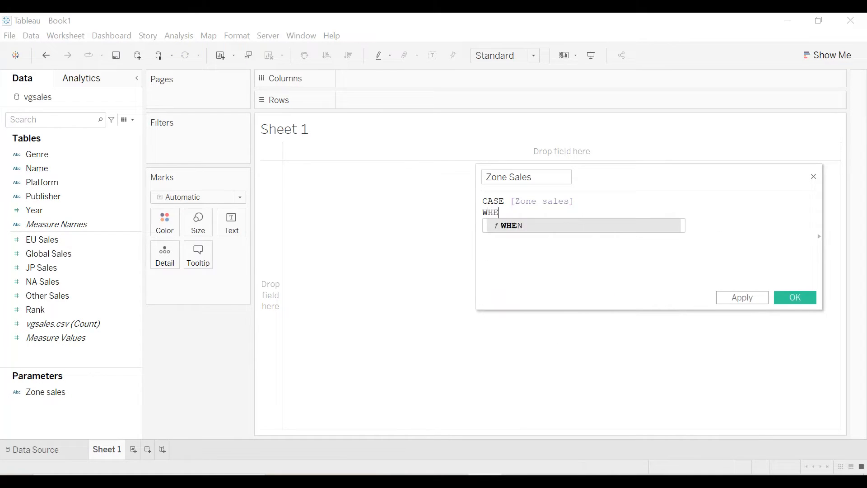
key("Return")
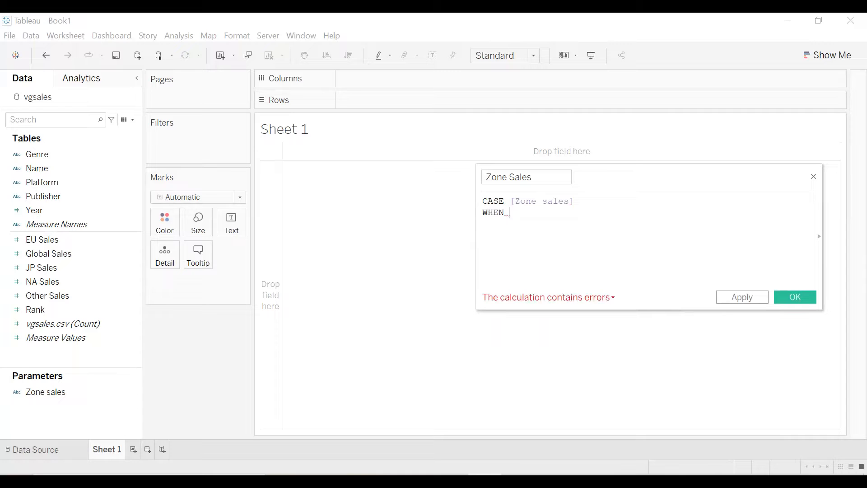
type("EU")
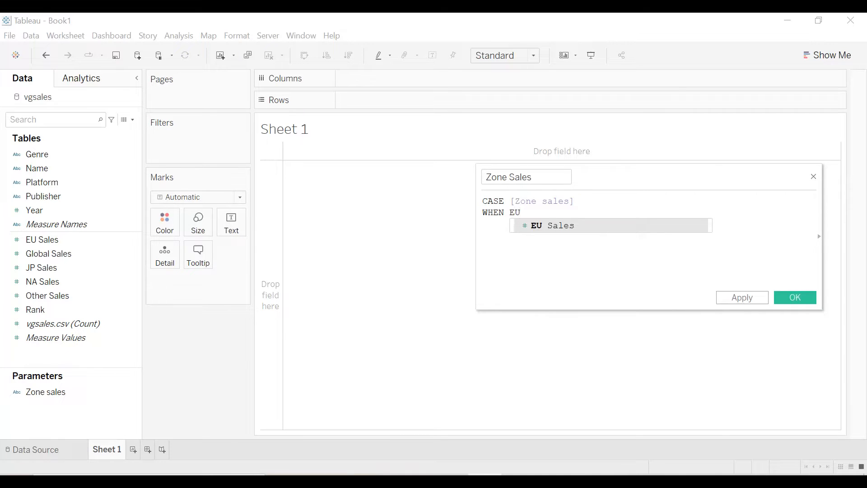
key("Return")
key("ctrl+z")
key("BackSpace")
key("BackSpace")
Complete the first WHEN clause with "EU Sales" THEN [EU Sales] and start a new line
type("\"")
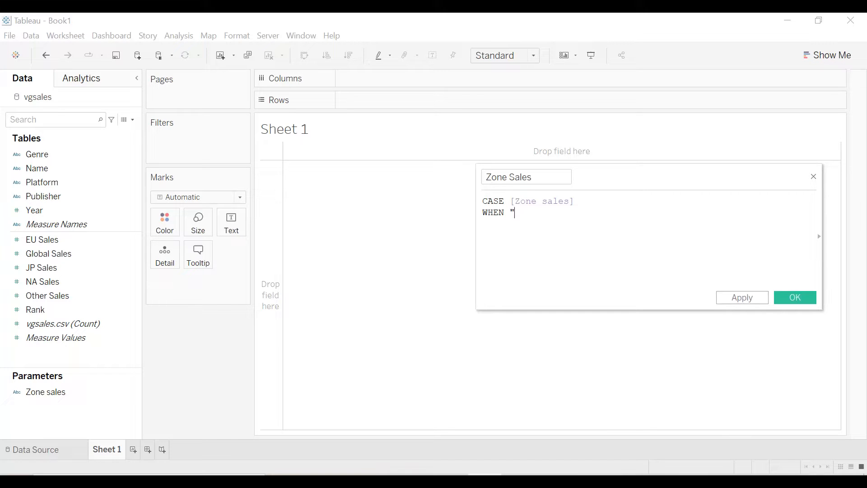
type("EU Sales\" THE")
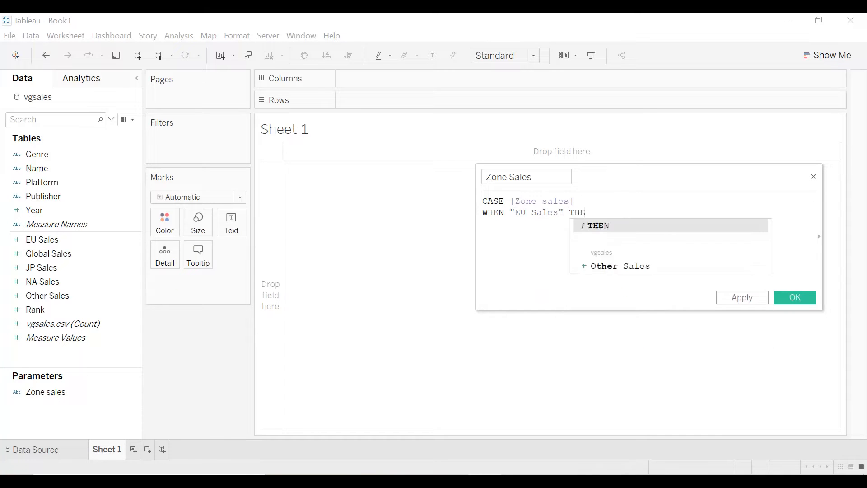
type("N eu")
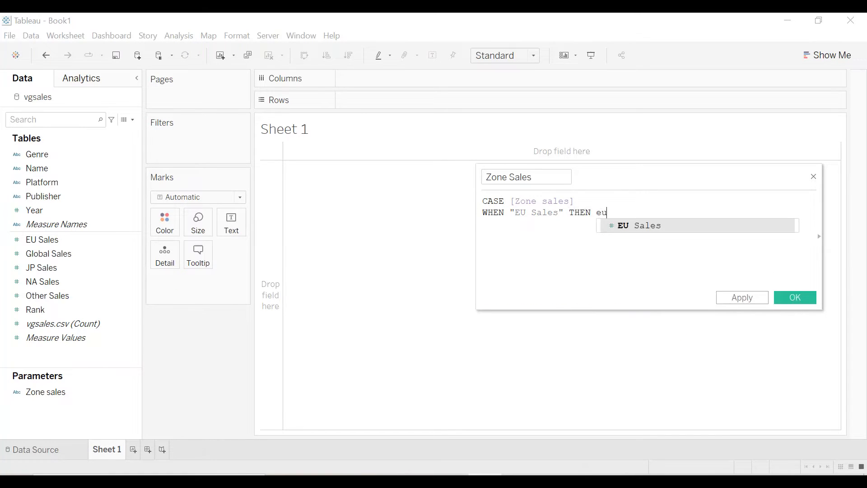
key("Return")
key("Return")
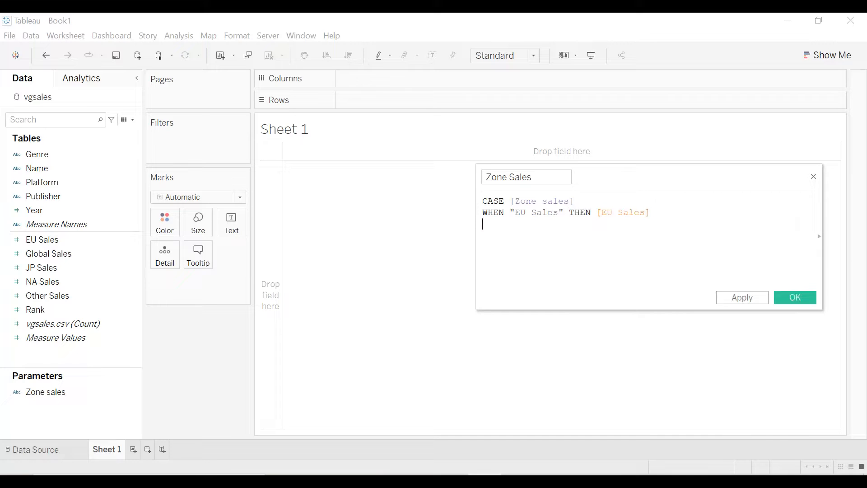
Add the clause WHEN "Global Sales" THEN [Global Sales] to the Zone Sales formula
type("WHN")
key("Return")
type("\"Global Sales\" THEN ")
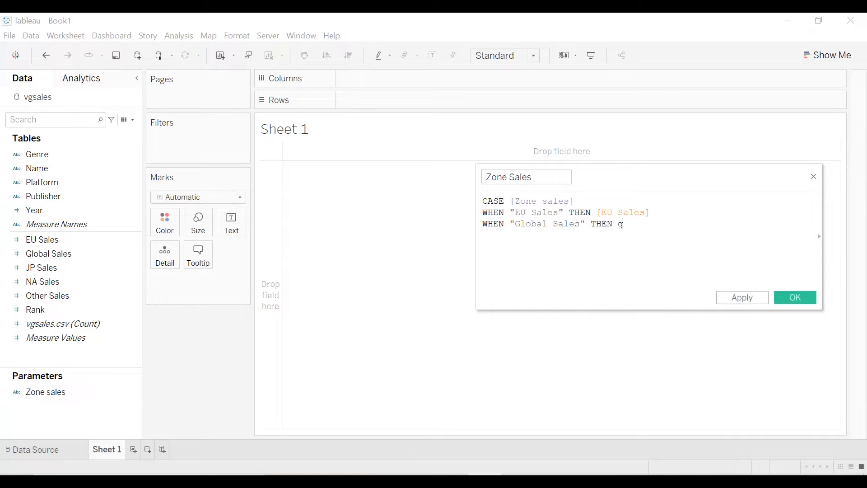
type("g")
key("Down")
key("Return")
Add the clause WHEN "JP Sales" THEN [JP Sales] to the Zone Sales formula
type("WHEN \"")
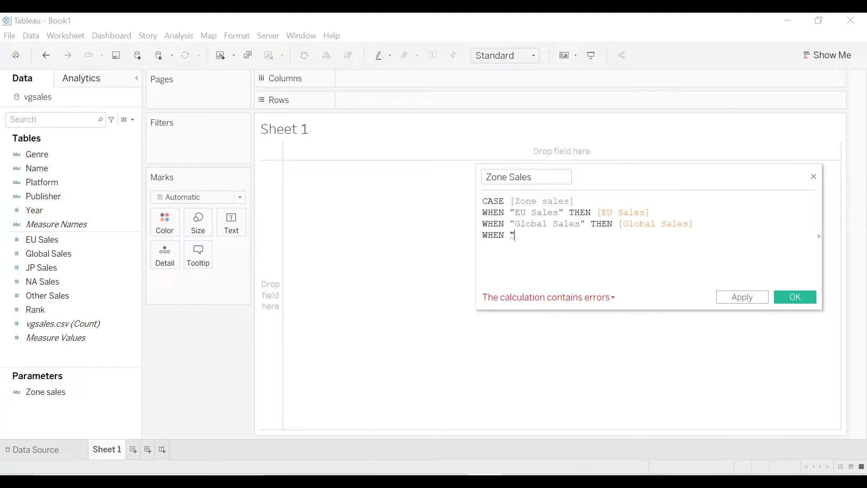
type("JP Sa")
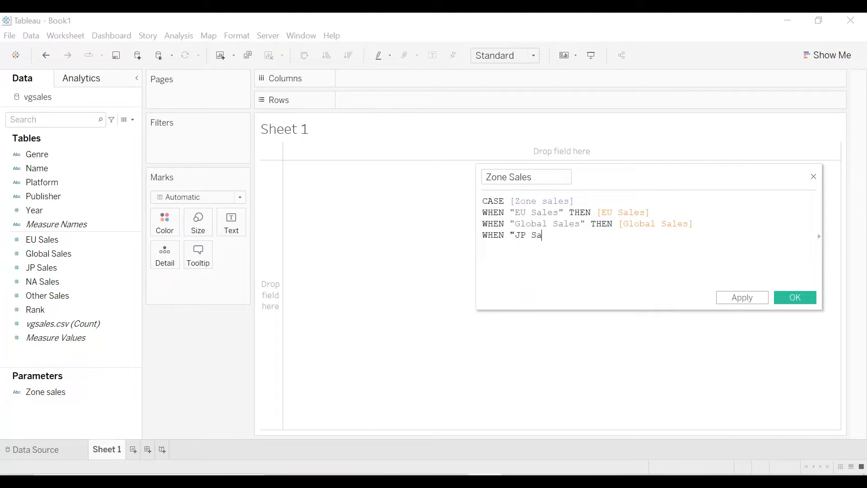
type("les\" TH")
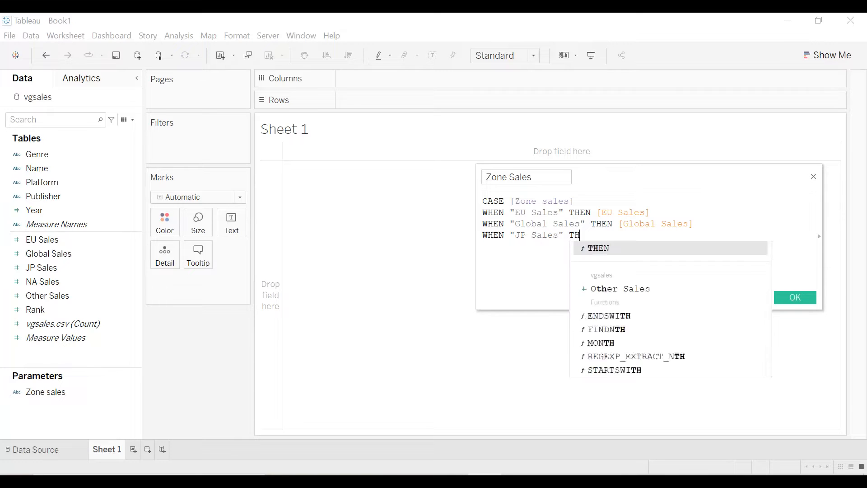
type("EN [JP Sales]")
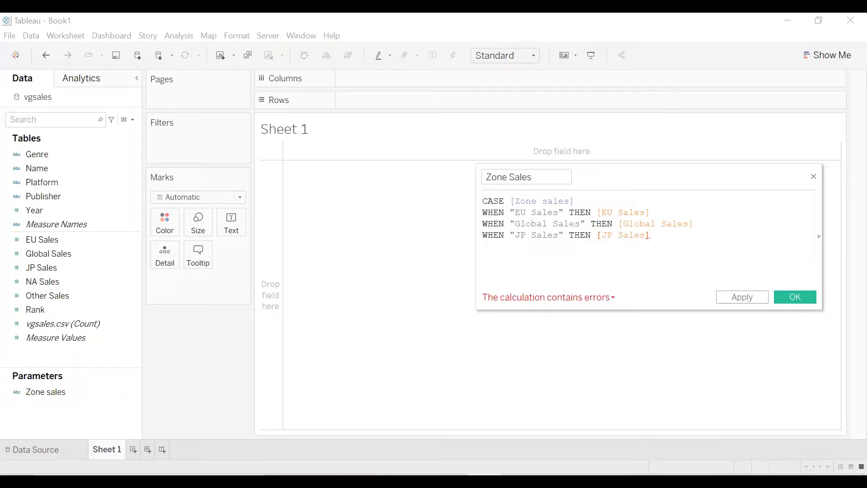
Add the clause WHEN "NA Sales" THEN [NA Sales] on a new line of the Zone Sales formula
key("Return")
type("WHEN")
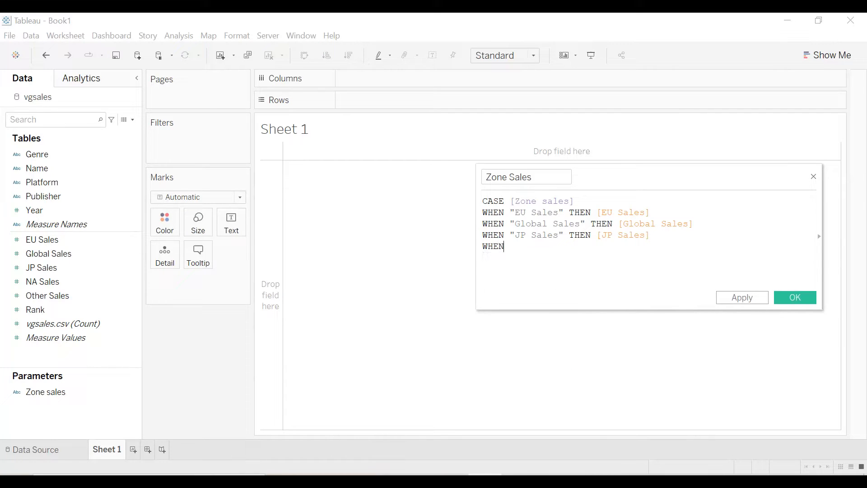
type(" \"NA Sales\" THEN NA")
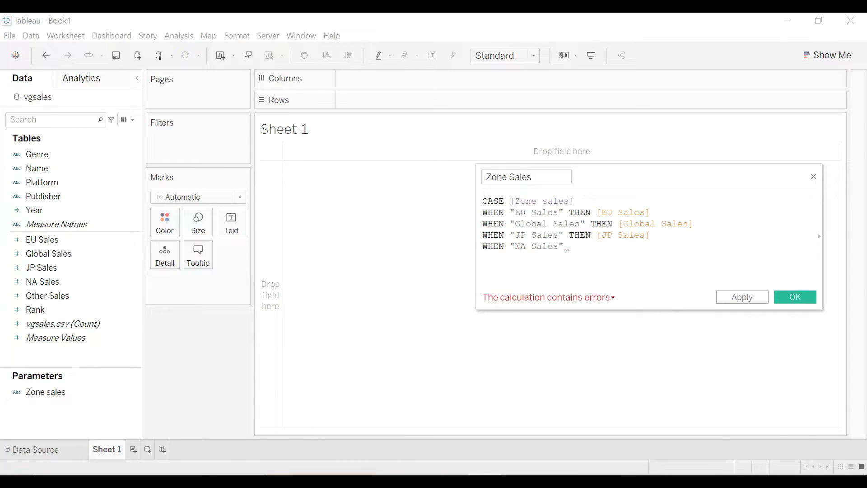
key("Return")
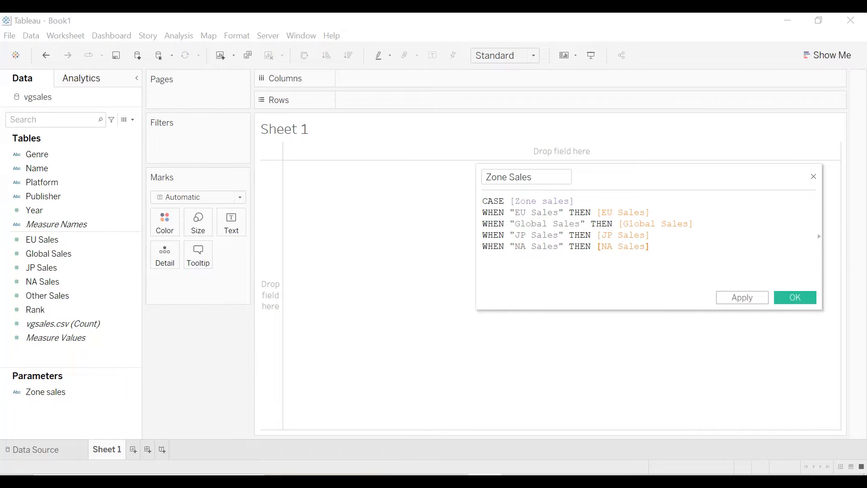
Add a final clause WHEN "Other Sales" THEN [Other Sales] to the Zone Sales formula and start a new line
key("Return")
type("W")
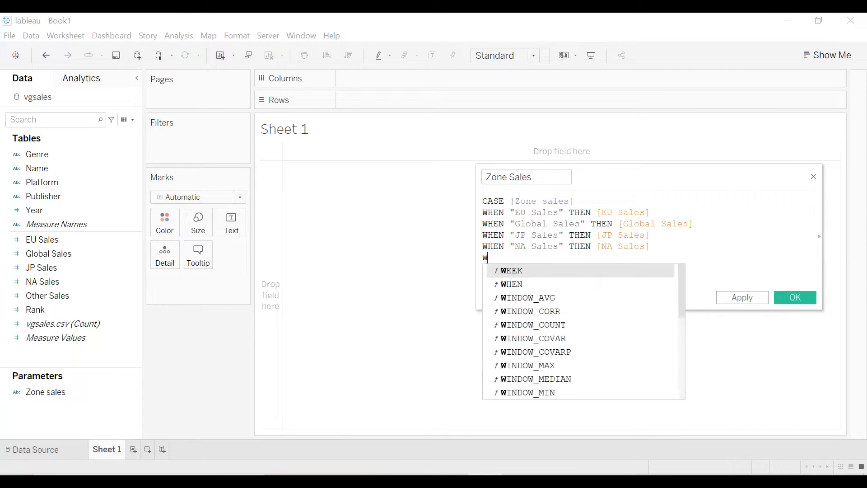
type("HEN \"Other Sales\" THEN ")
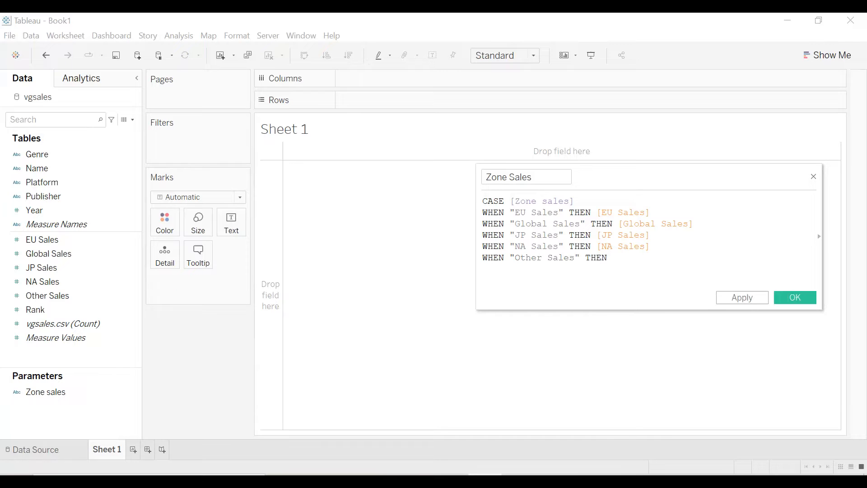
type("o")
key("Down")
key("Return")
Close the CASE expression with END, apply the formula and save the Zone Sales calculated field
type("END")
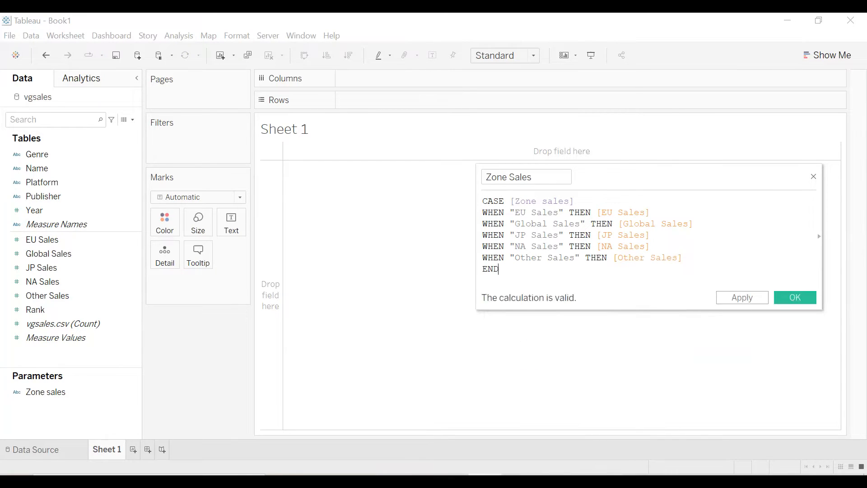
left_click(749, 302)
left_click(790, 303)
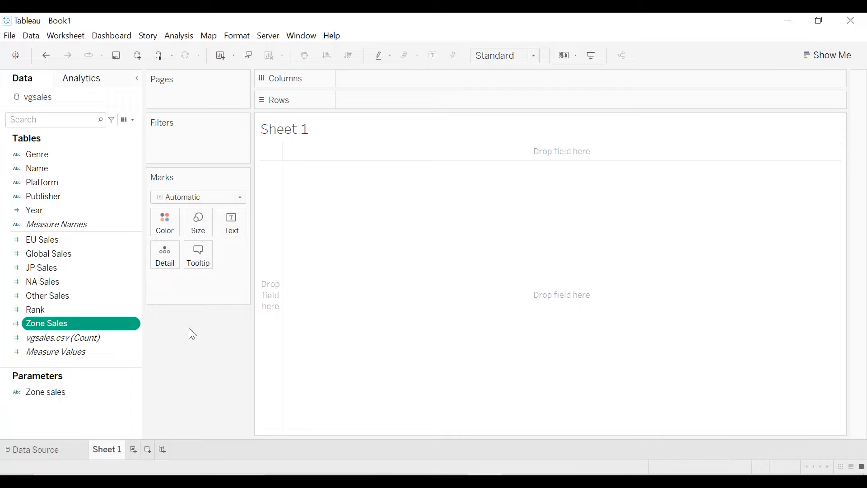
Plot the Zone Sales calculated field on Rows against Year on Columns and filter out the null Year value
left_click_drag(56, 210, 378, 80)
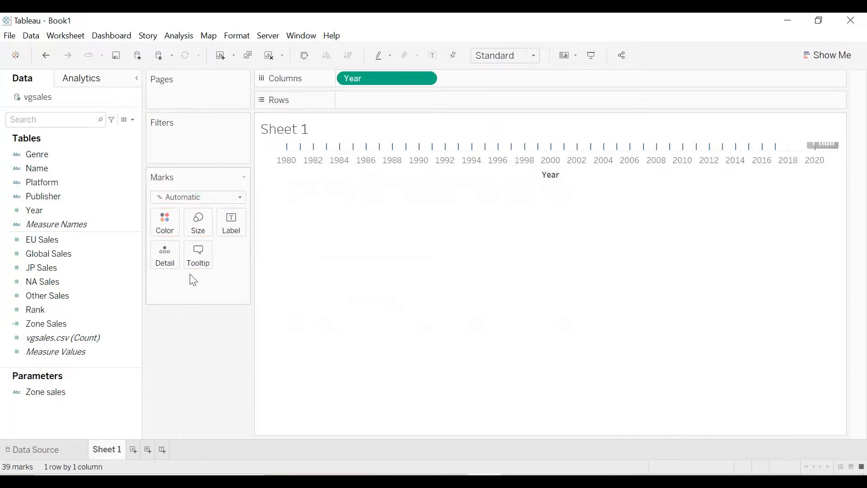
left_click(50, 325)
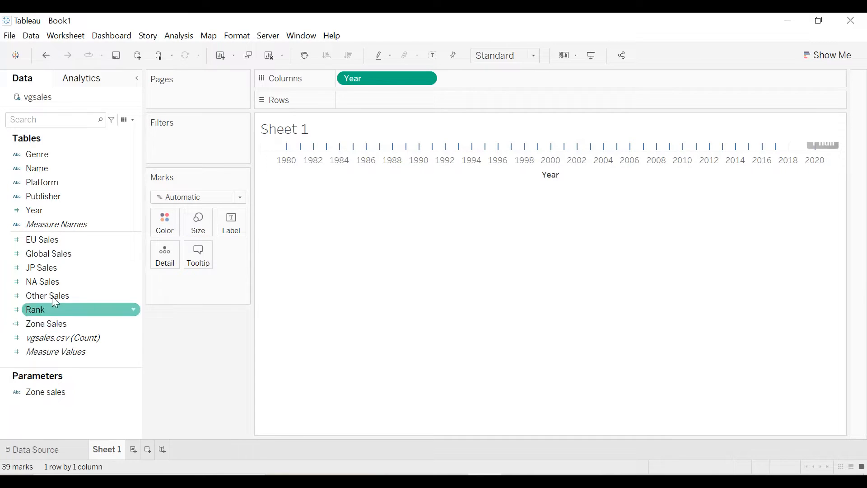
double_click(51, 242)
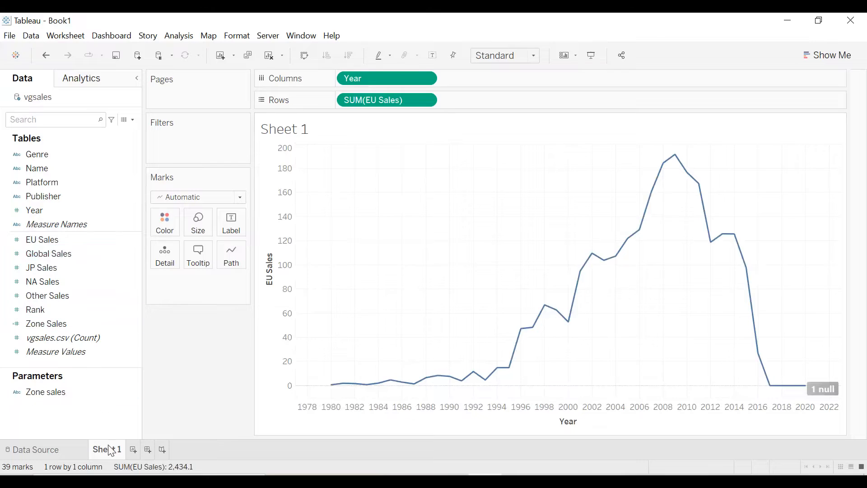
left_click_drag(386, 101, 104, 152)
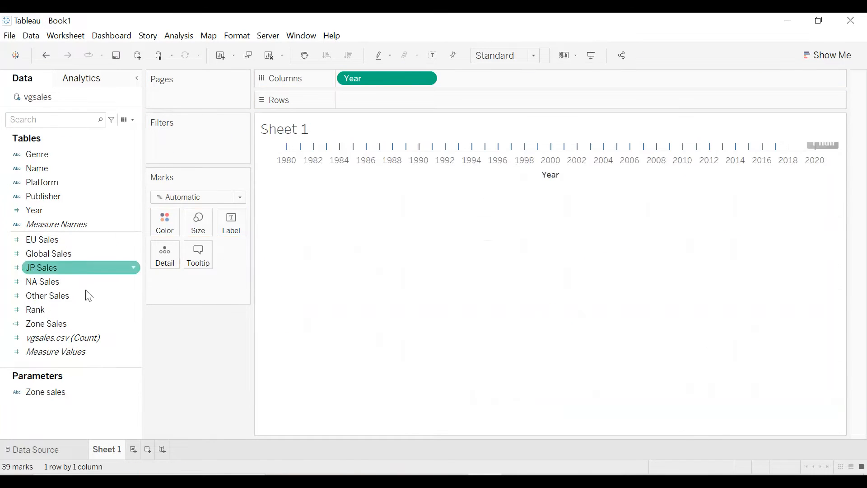
double_click(52, 324)
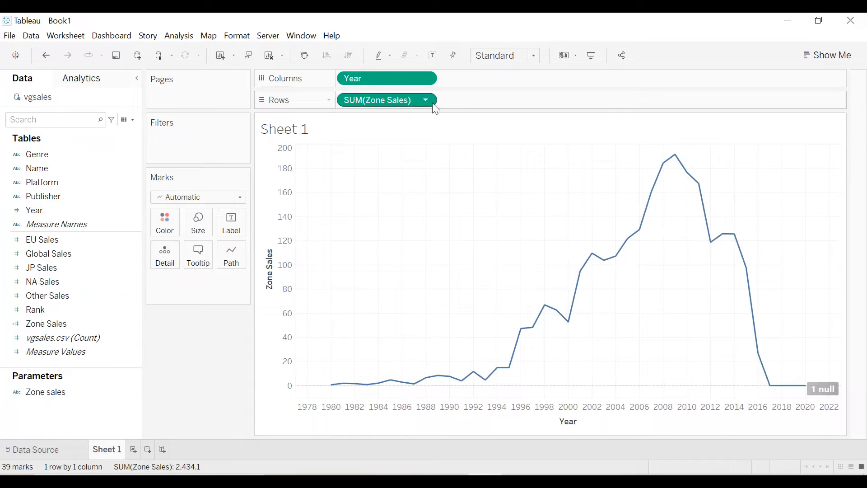
left_click(827, 387)
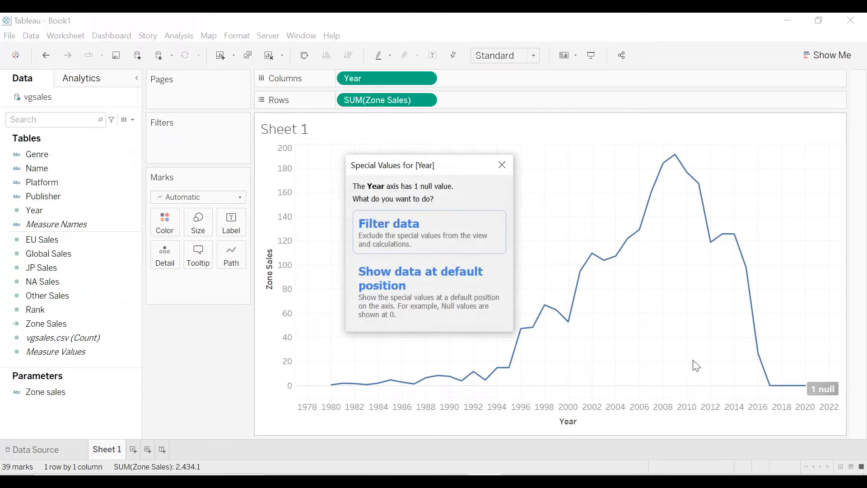
left_click(418, 244)
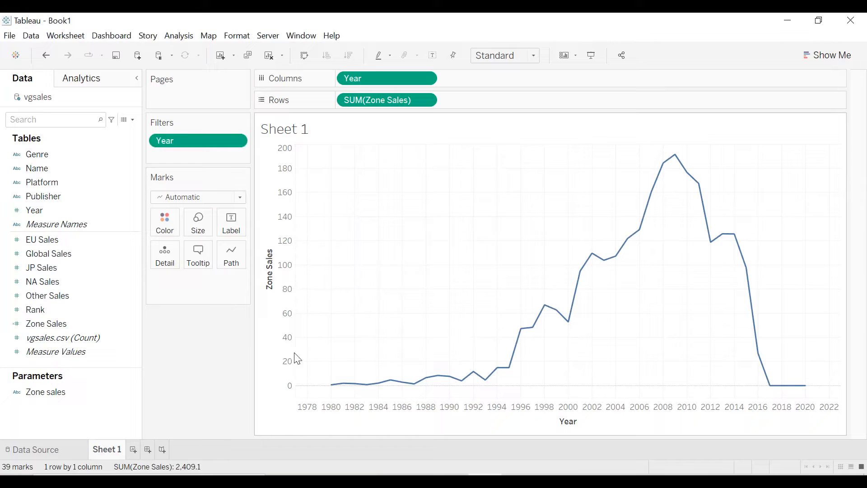
Show the control for the Zone sales parameter beside the chart
left_click(131, 394)
left_click(133, 392)
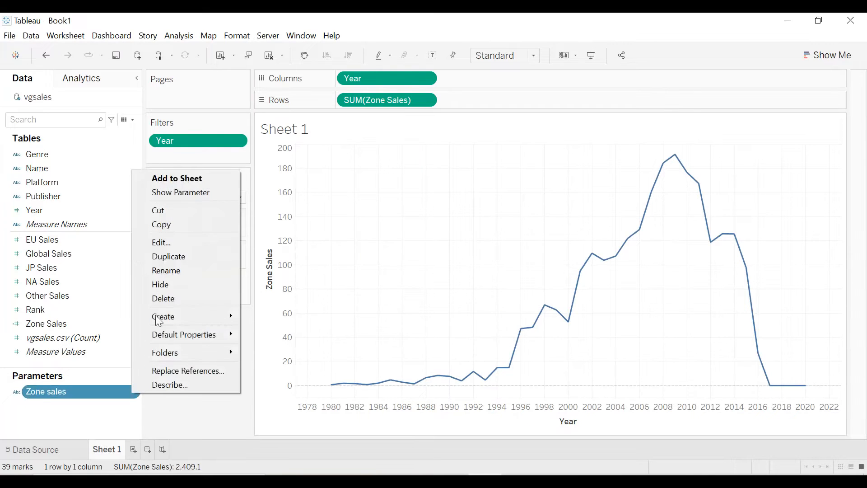
left_click(188, 192)
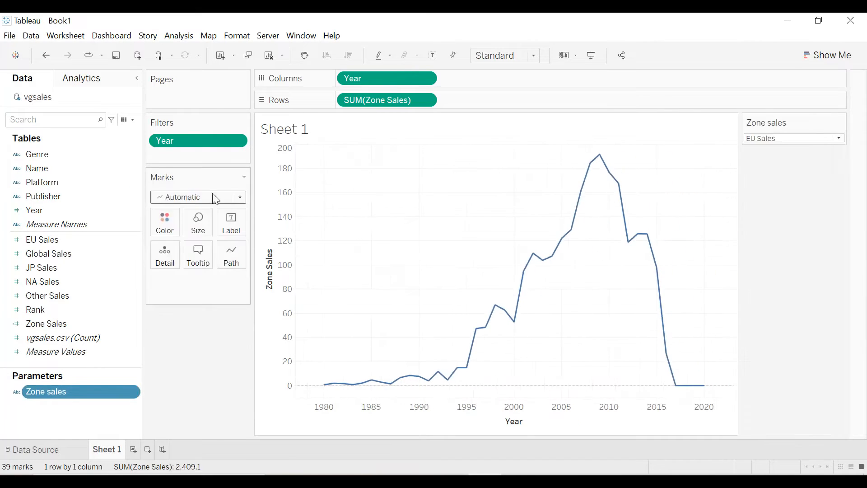
Switch the Zone sales parameter to Global Sales, Other Sales and finally NA Sales to test the chart
left_click(838, 139)
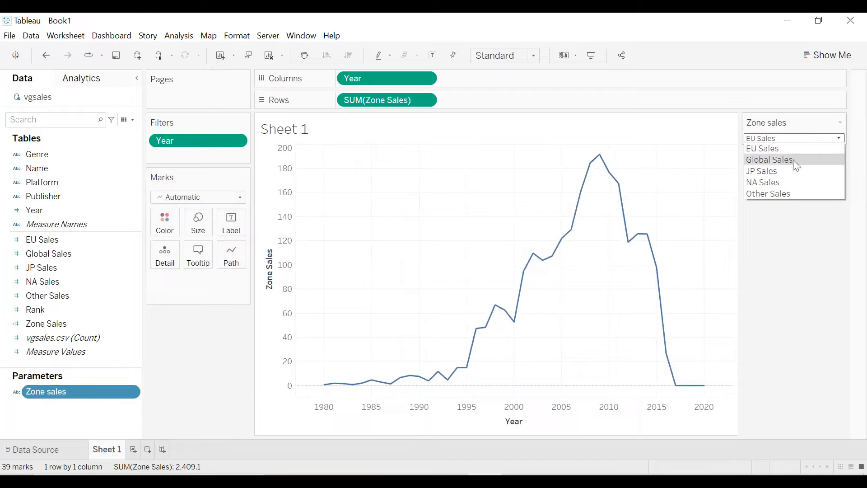
left_click(806, 160)
left_click(838, 138)
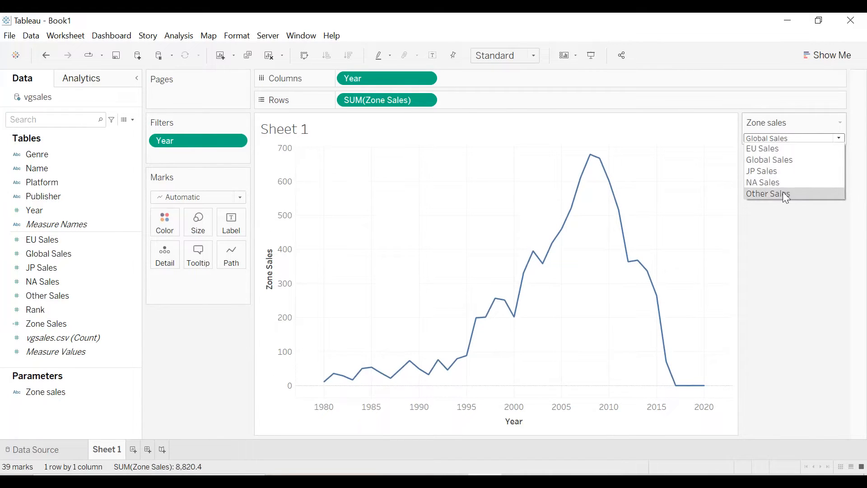
left_click(782, 192)
left_click(785, 139)
left_click(782, 182)
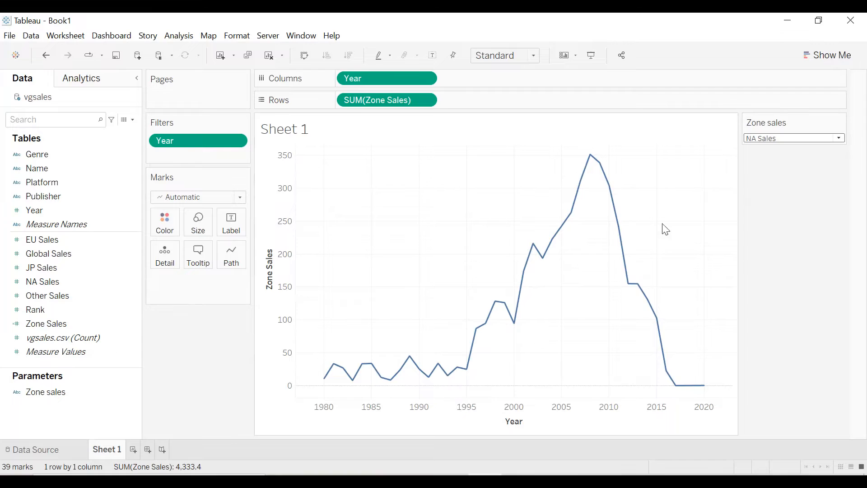
Rename the worksheet as Sales by years
double_click(105, 450)
type("Sales")
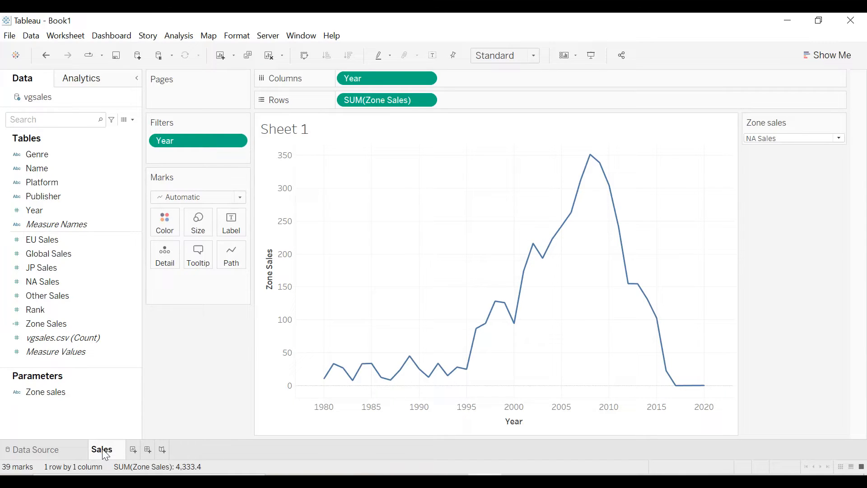
type(" by years")
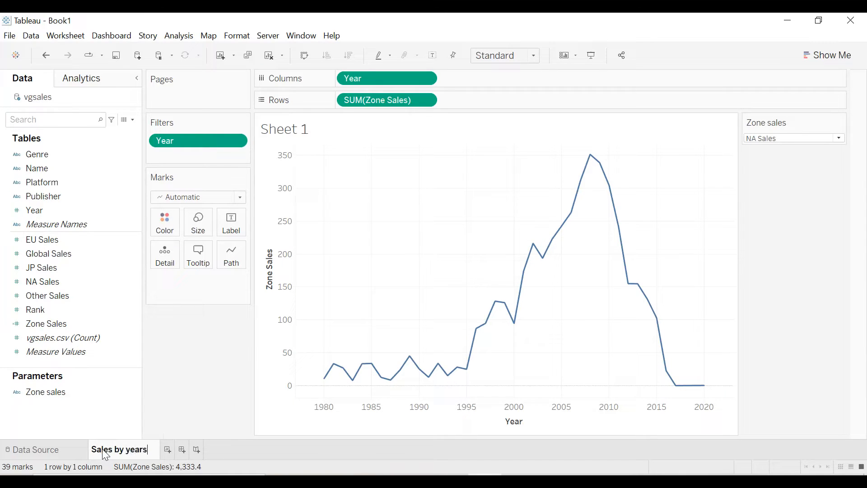
key("Return")
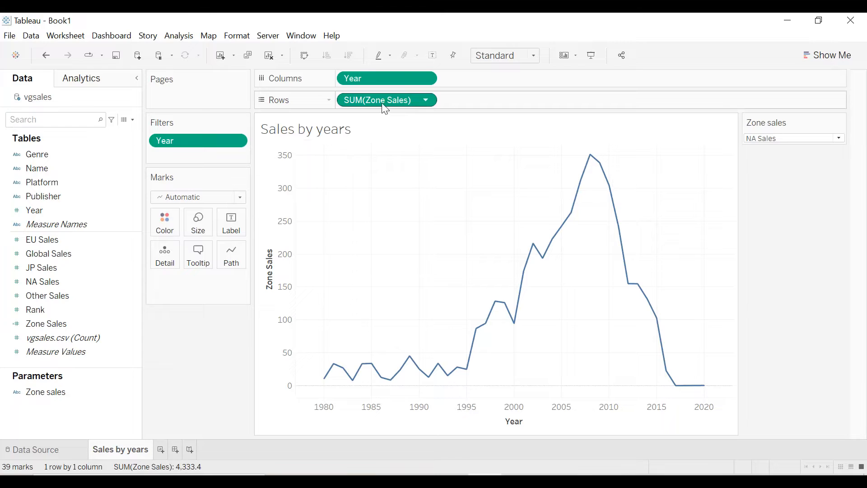
Duplicate SUM(Zone Sales) on Rows and colour the lines of both charts black
left_click_drag(383, 109, 508, 110)
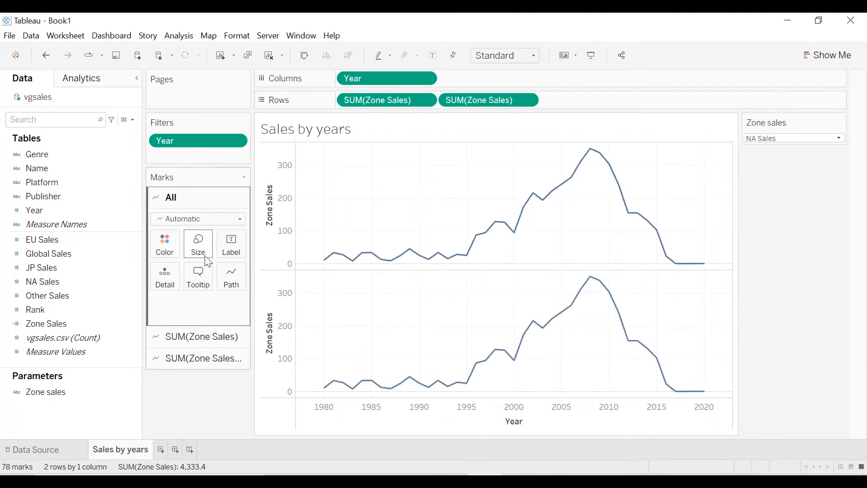
left_click(163, 252)
left_click(168, 281)
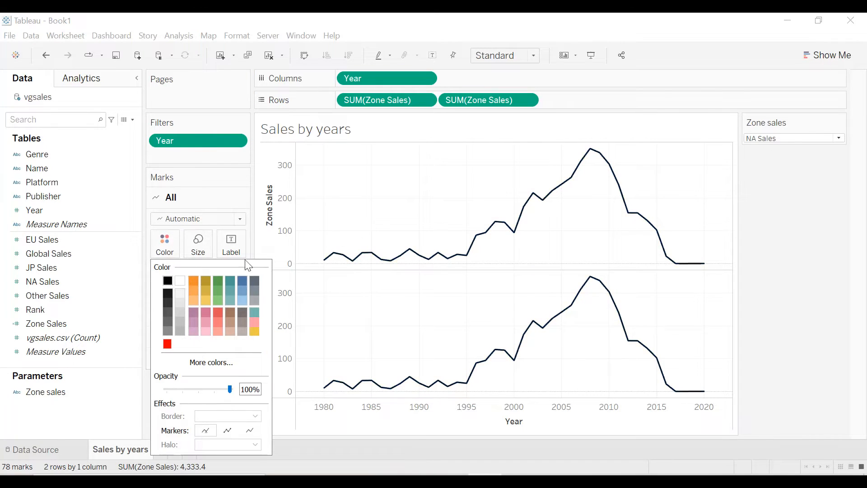
left_click(383, 226)
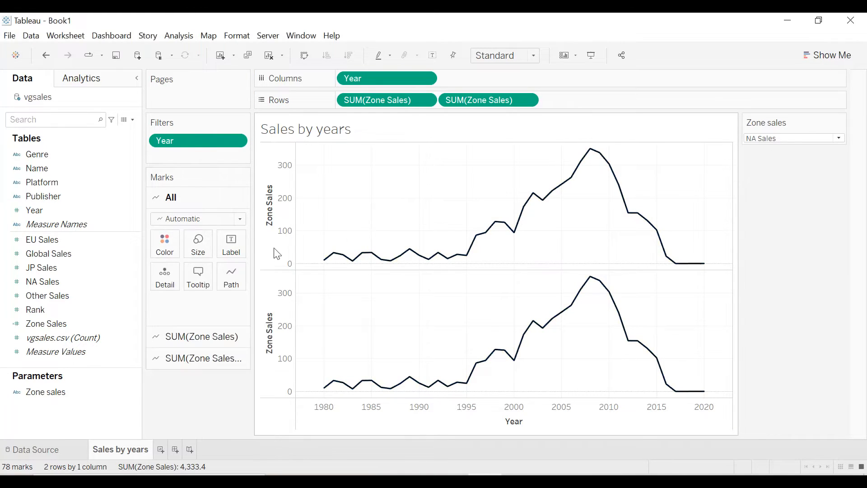
Change the mark type of the second SUM(Zone Sales) chart to Area
left_click(186, 345)
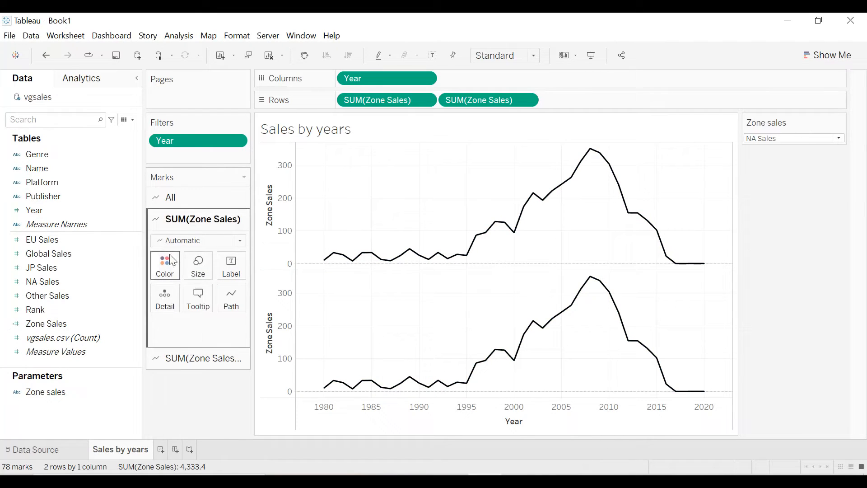
left_click(178, 356)
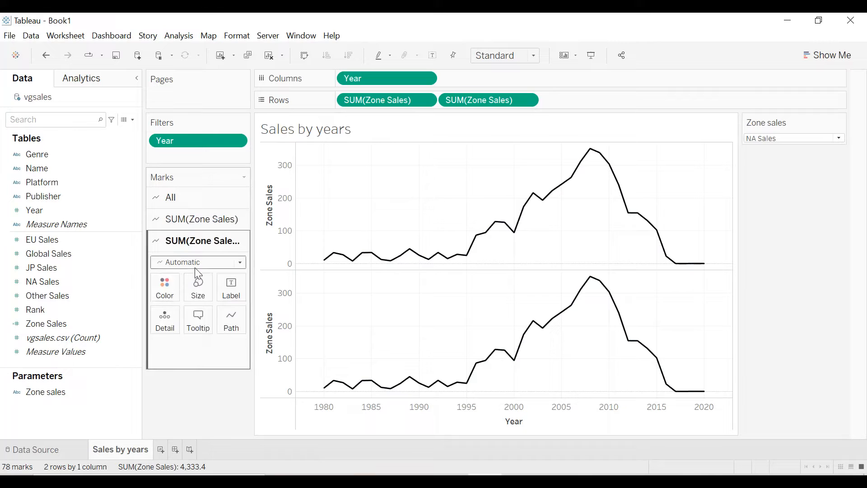
left_click(195, 263)
left_click(172, 317)
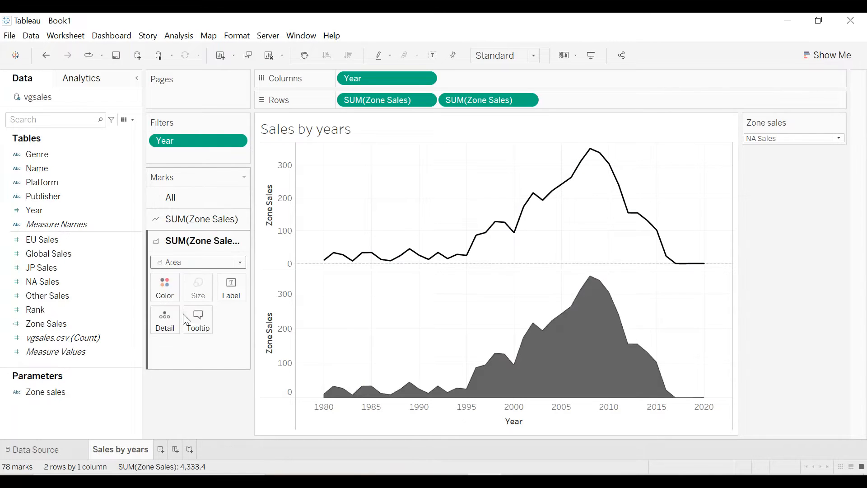
Colour the area chart of the second SUM(Zone Sales) with a bright blue from the basic colours
left_click(176, 298)
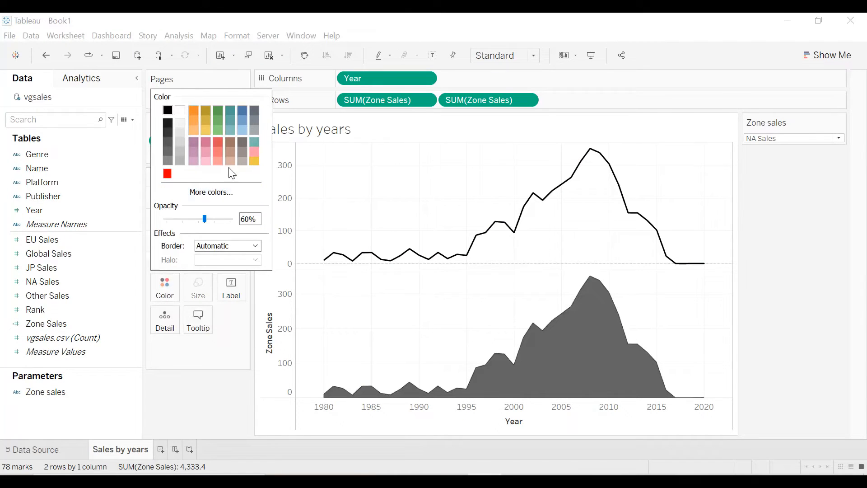
left_click(240, 111)
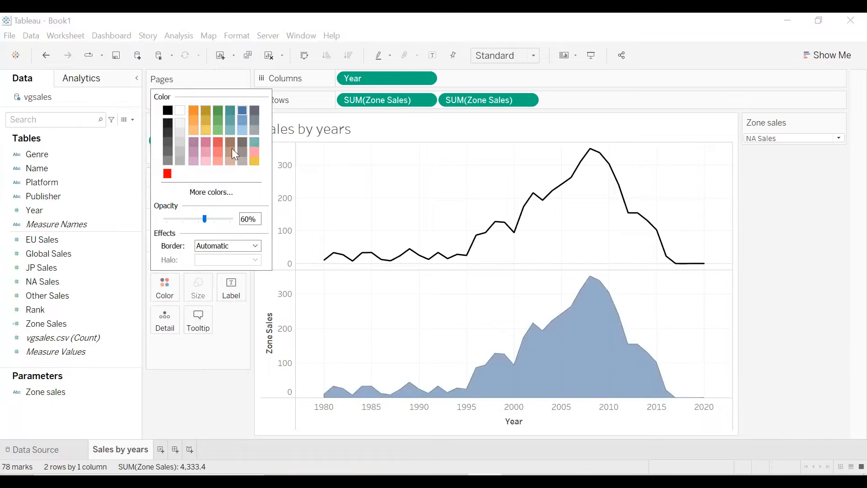
left_click(204, 193)
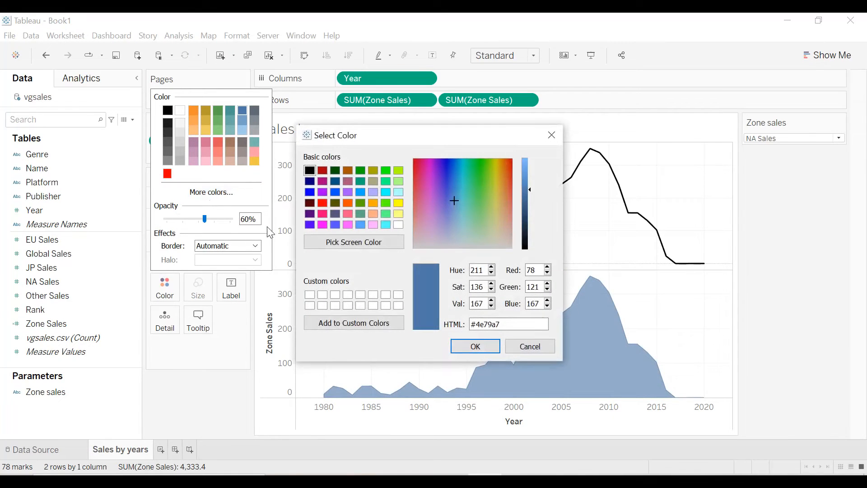
left_click(309, 193)
left_click(478, 347)
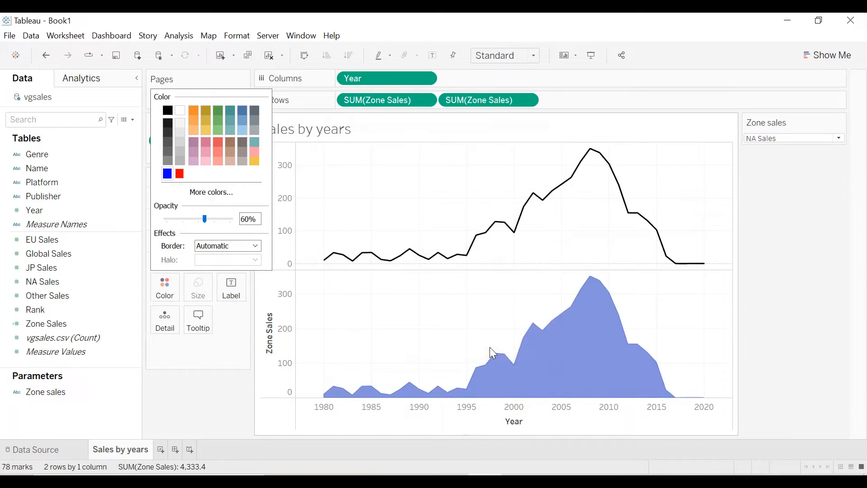
left_click(185, 374)
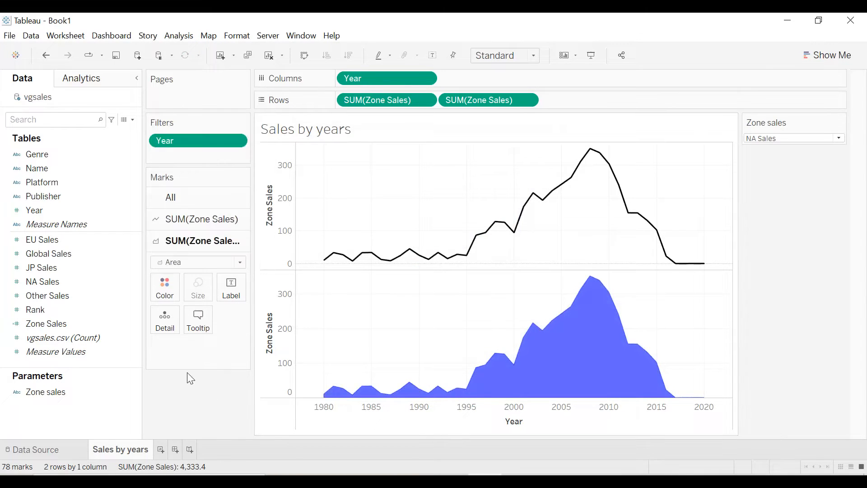
Combine the two SUM(Zone Sales) charts on a dual axis and colour the area marks by Genre
left_click(527, 100)
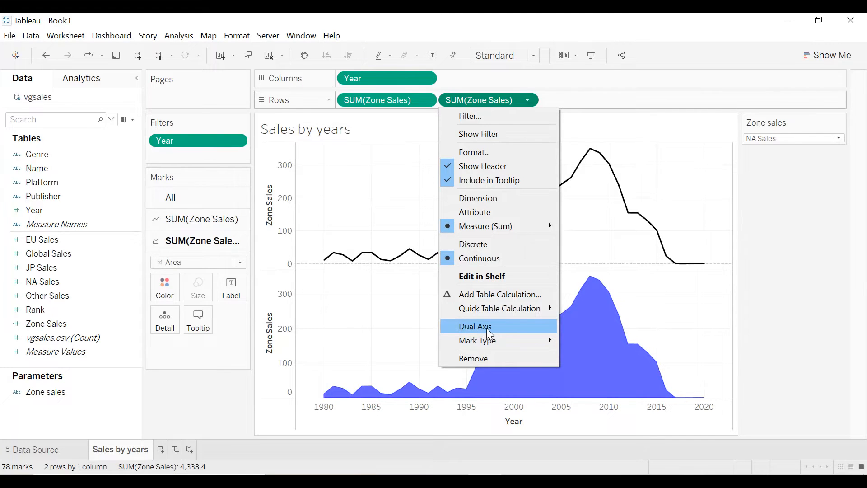
left_click(486, 329)
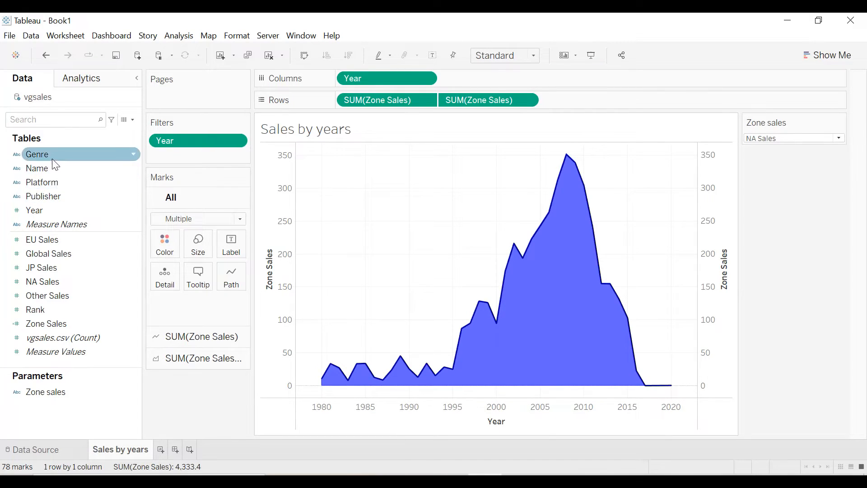
left_click(197, 336)
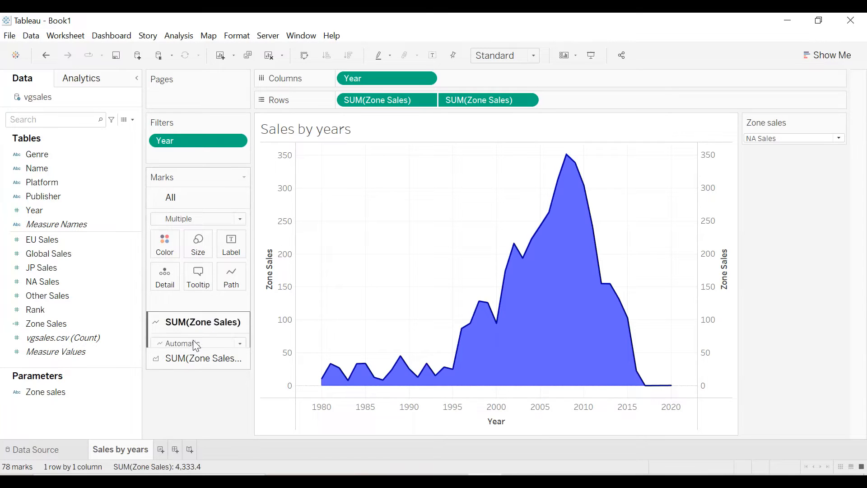
left_click(191, 362)
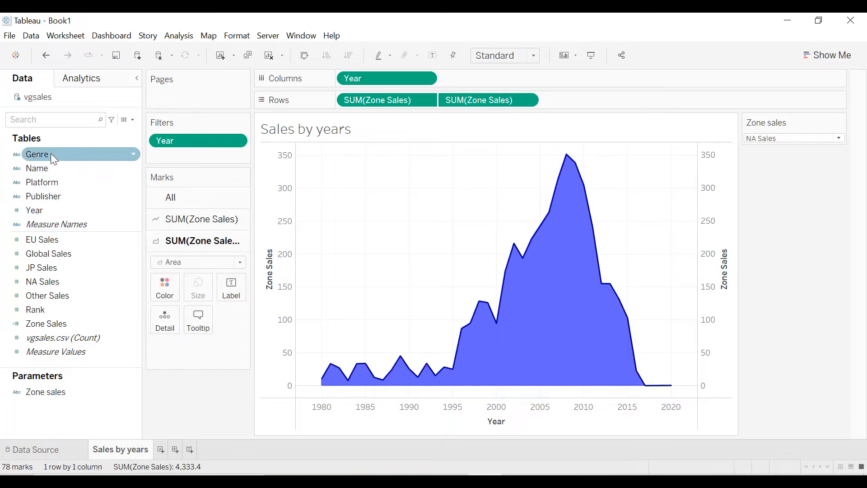
left_click_drag(51, 153, 168, 300)
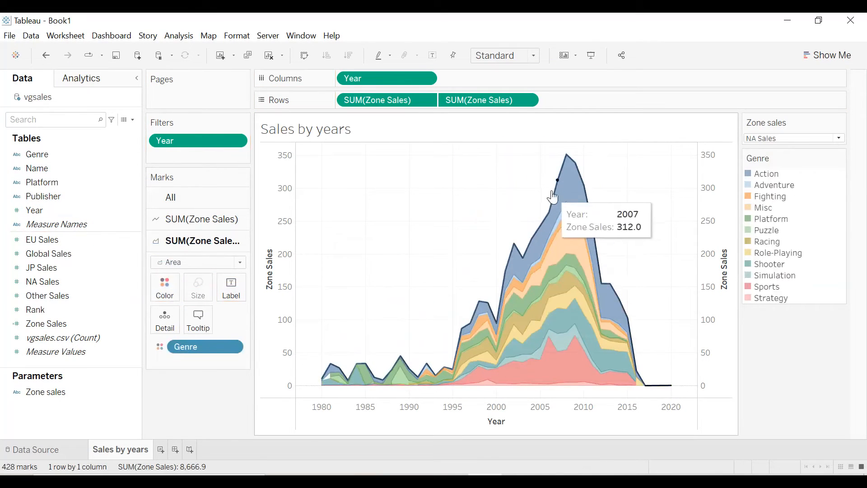
mouse_move(570, 209)
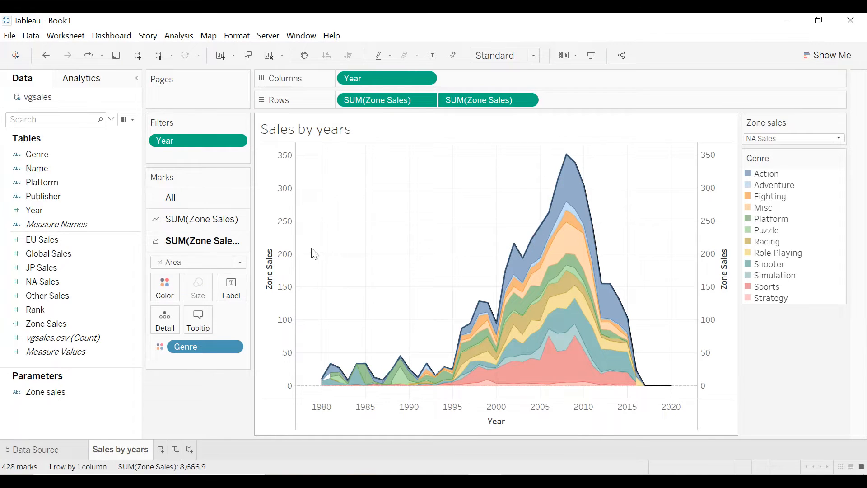
Show a Genre filter as a multiple-values dropdown and place the Zone sales parameter control above it
left_click(232, 346)
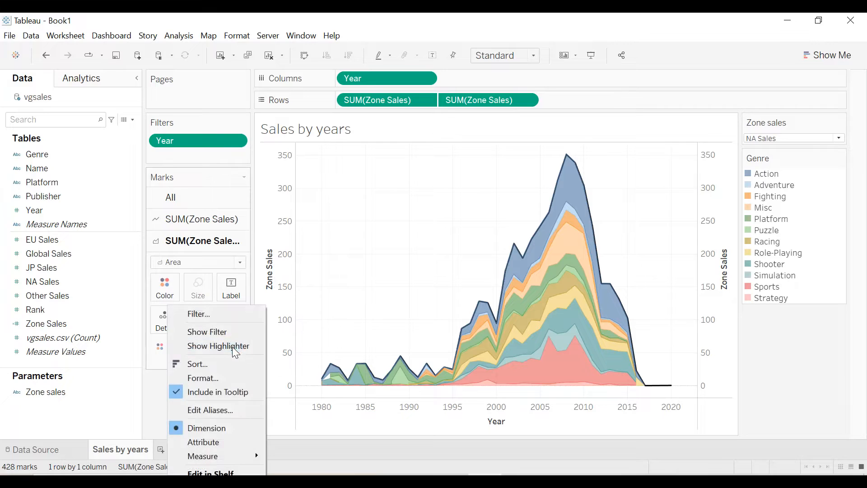
left_click(217, 330)
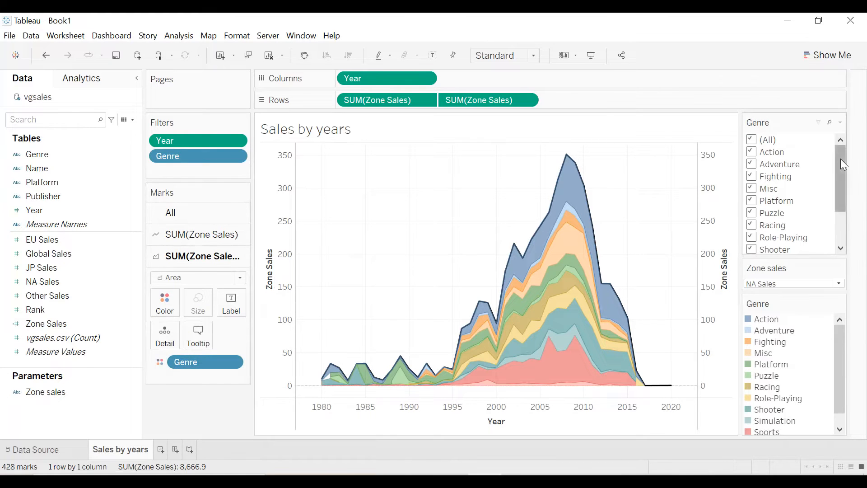
left_click(840, 122)
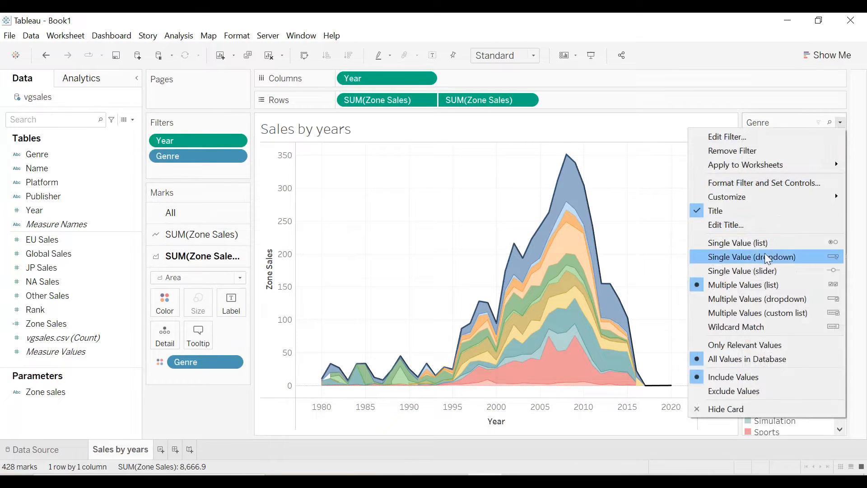
left_click(746, 300)
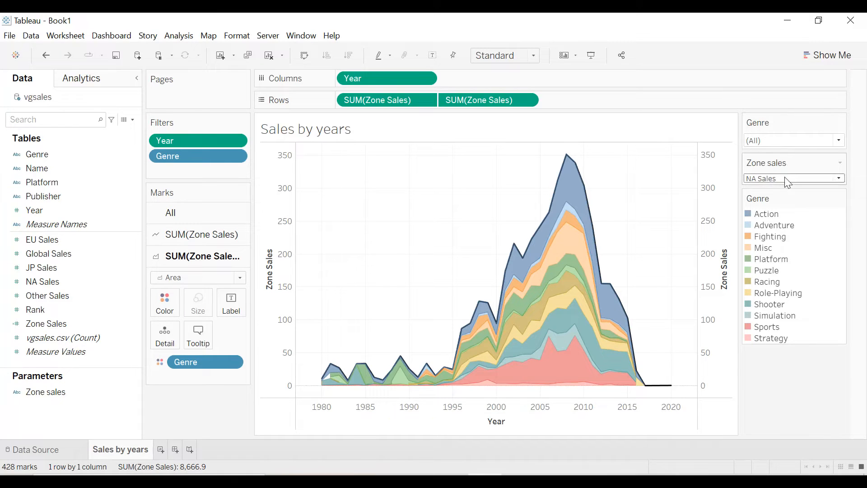
left_click_drag(784, 166, 785, 127)
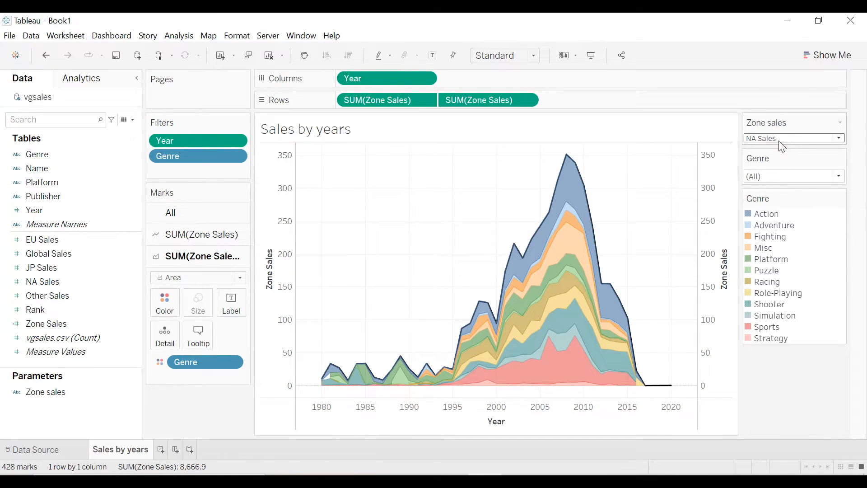
Keep Zone sales on NA Sales and filter Genre to only Action and Racing
left_click(781, 138)
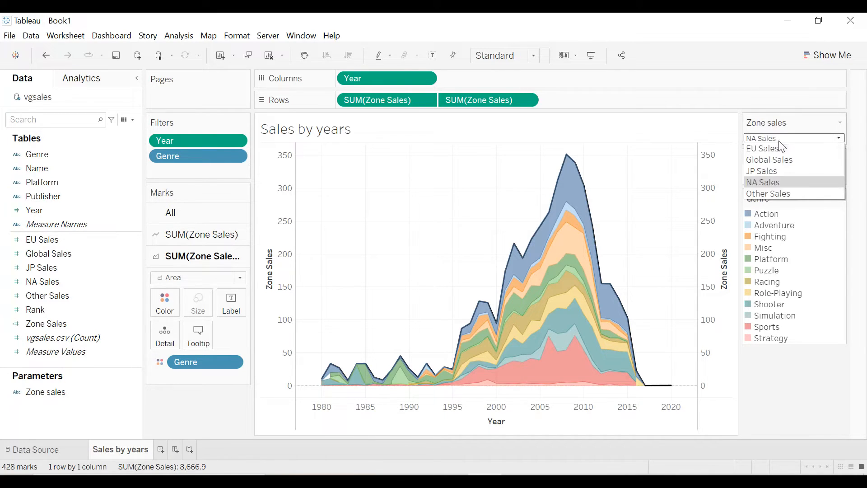
left_click(767, 182)
left_click(779, 179)
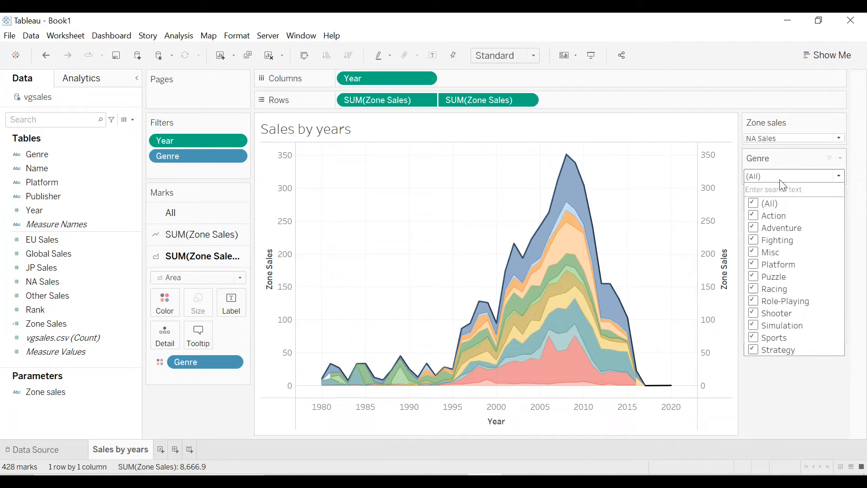
left_click(754, 203)
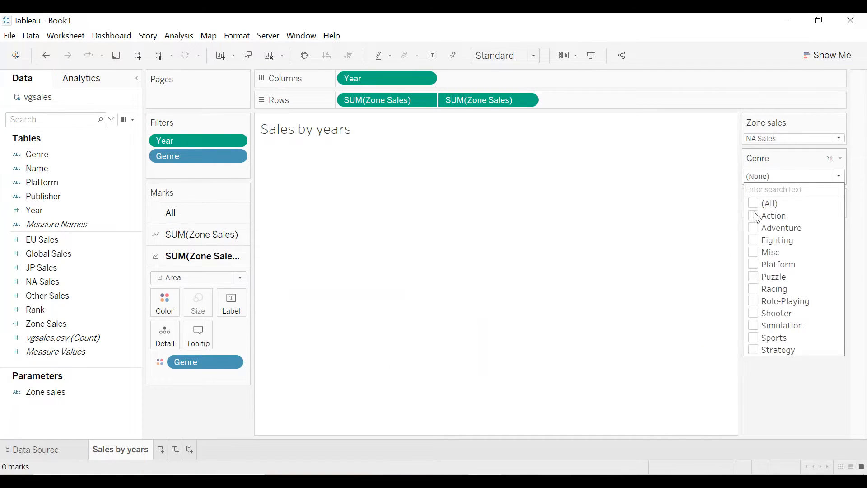
left_click(757, 217)
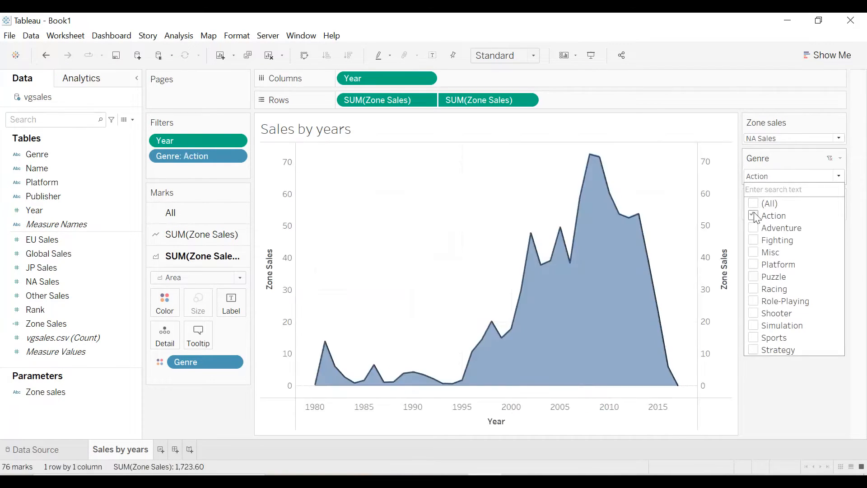
left_click(757, 290)
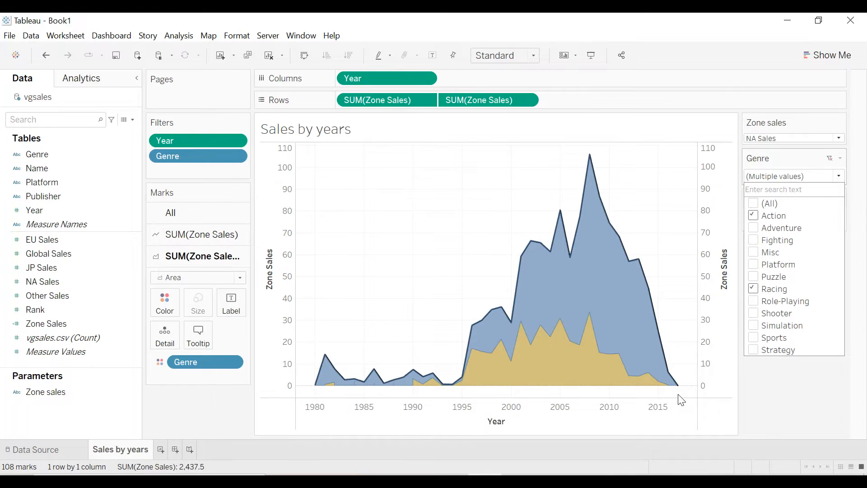
left_click(783, 394)
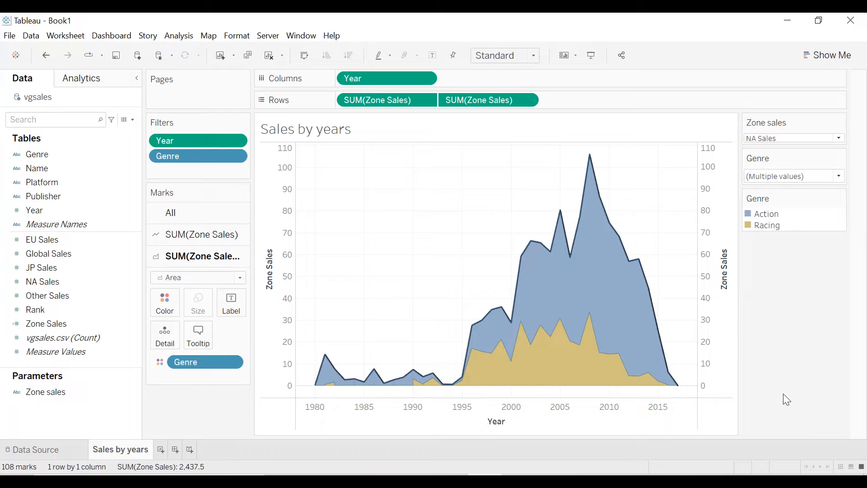
Create an integer parameter named Start date whose allowable range is taken from the Year field
left_click(132, 120)
left_click(95, 145)
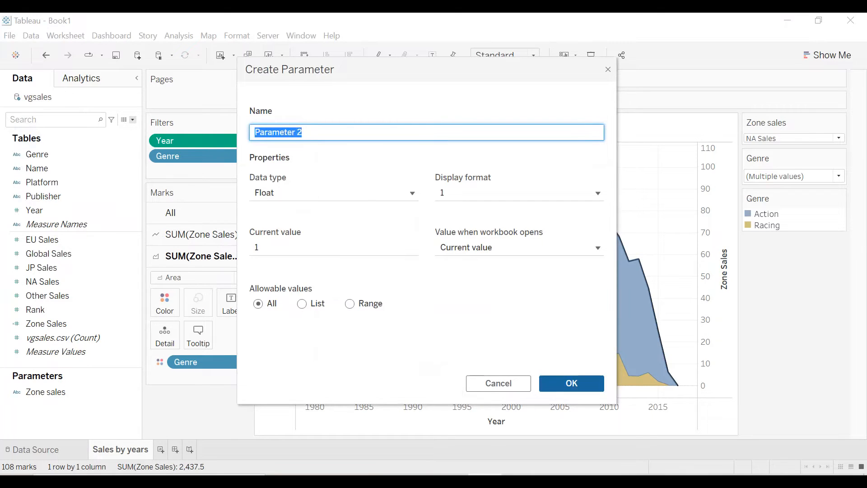
type("Start date")
left_click(332, 194)
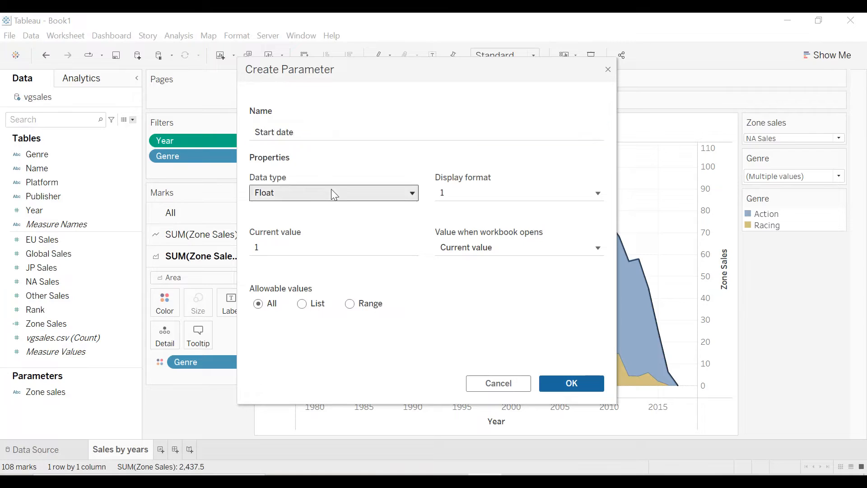
left_click(316, 227)
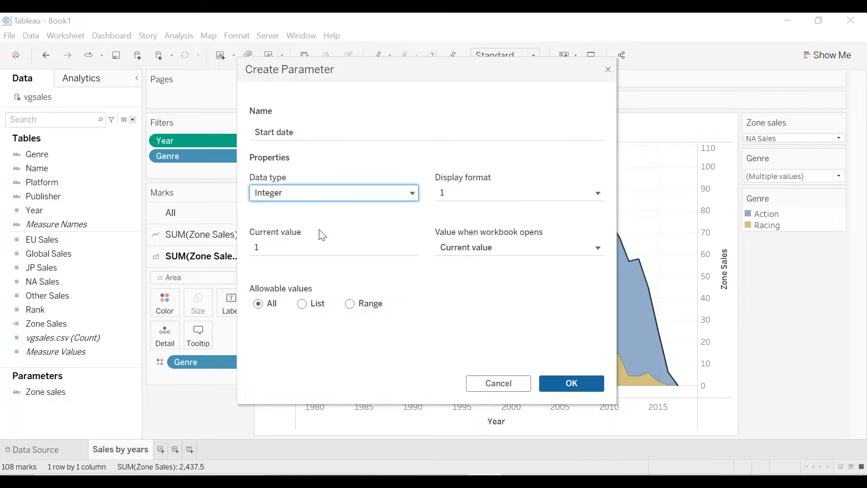
left_click(357, 308)
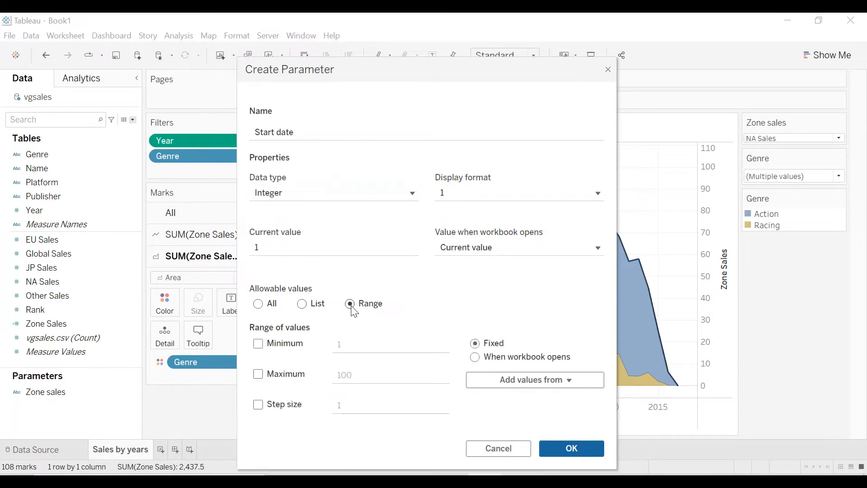
left_click(504, 376)
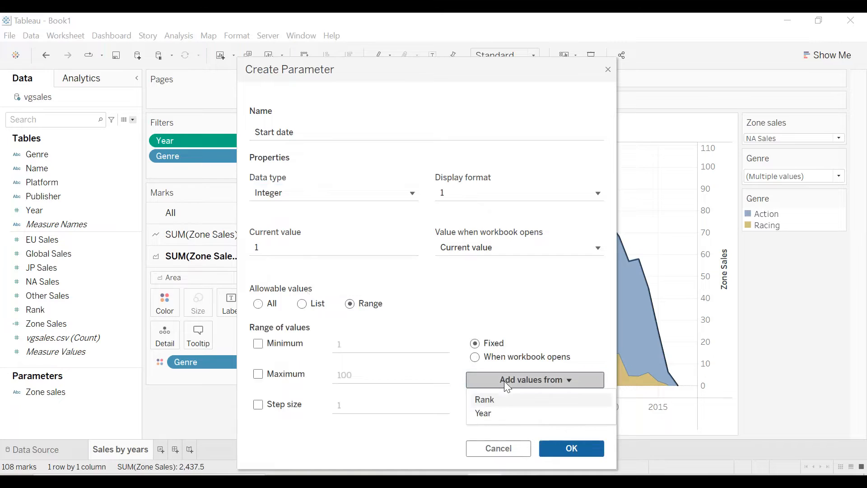
left_click(495, 412)
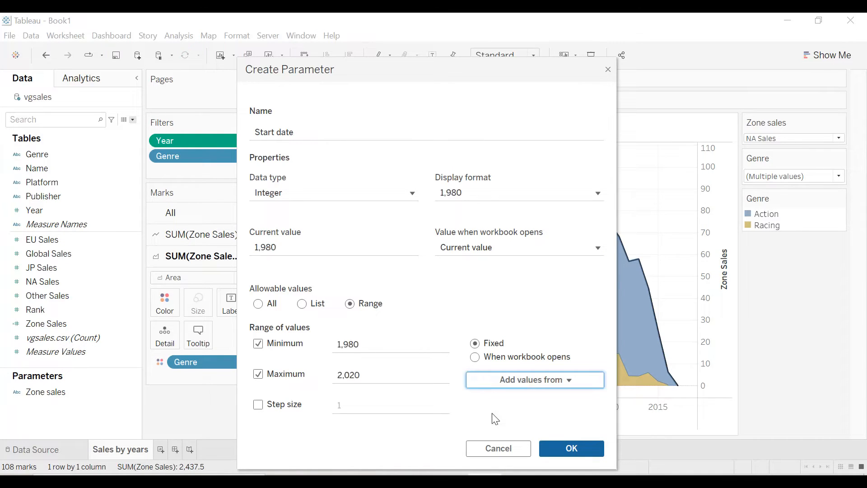
left_click(571, 448)
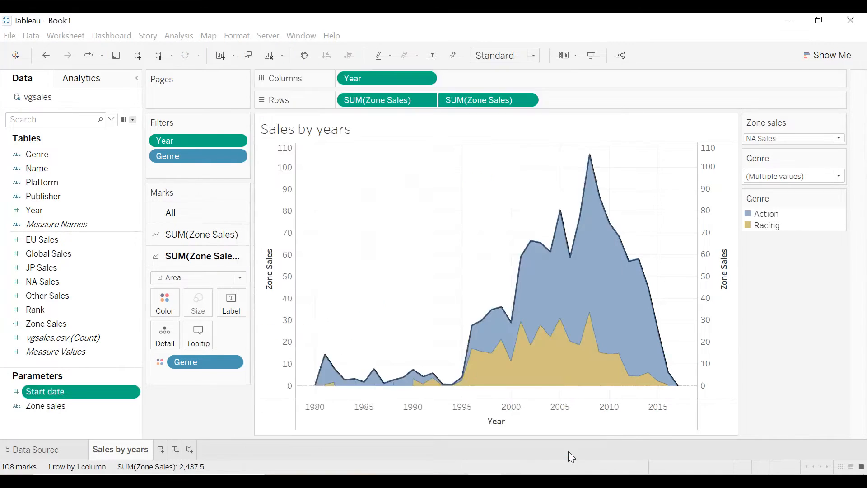
Create an integer parameter named End date whose allowable range is taken from the Year field
left_click(132, 120)
left_click(100, 144)
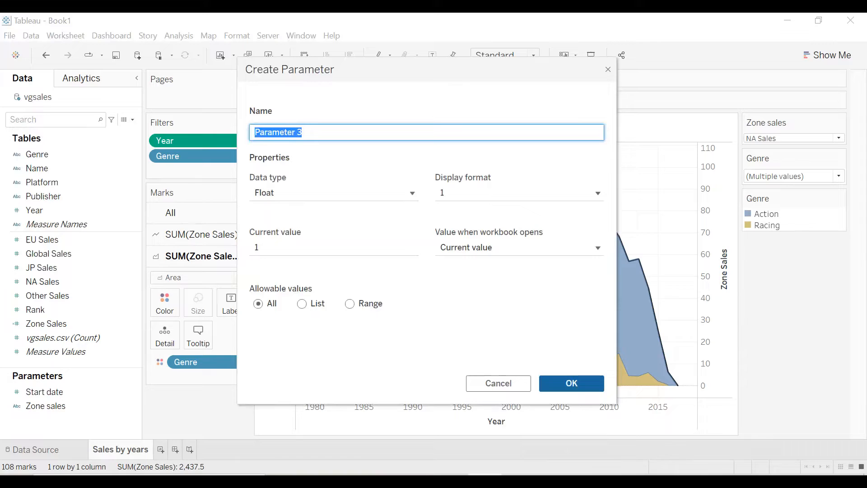
type("End date")
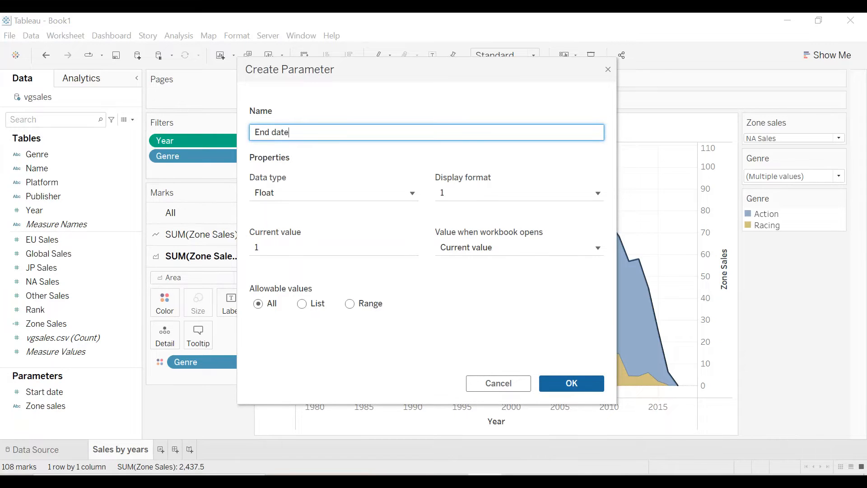
left_click(322, 195)
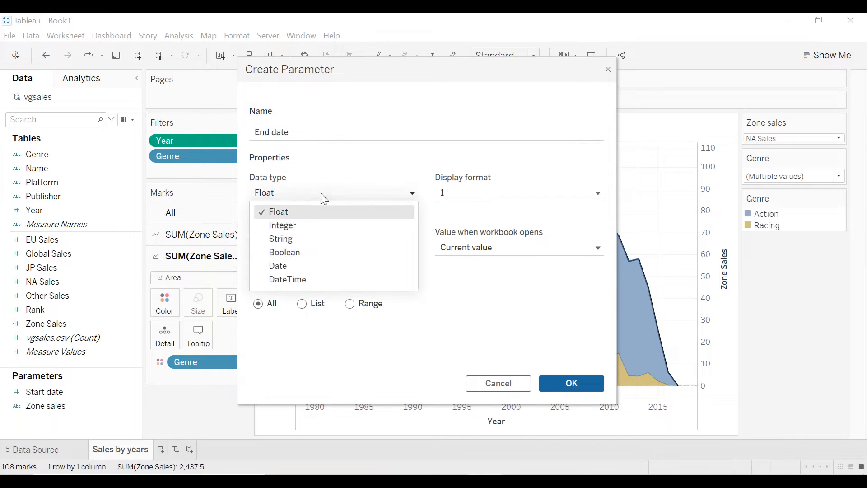
left_click(304, 226)
left_click(350, 304)
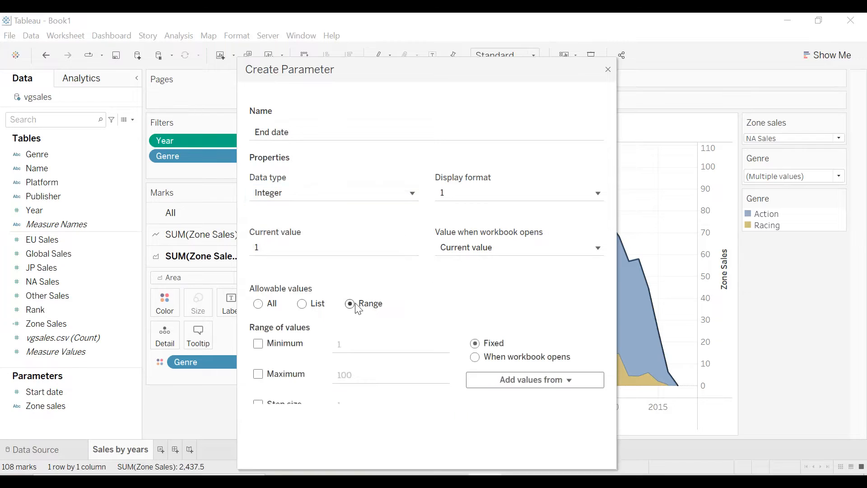
left_click(519, 381)
left_click(506, 413)
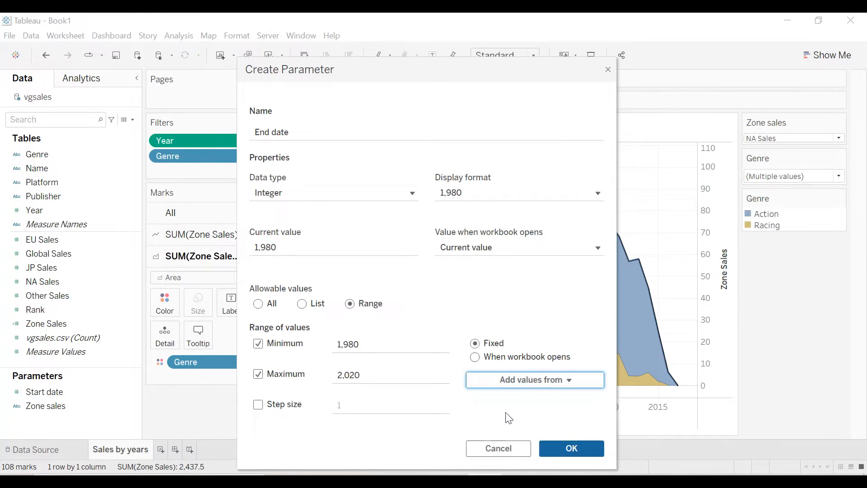
left_click(558, 445)
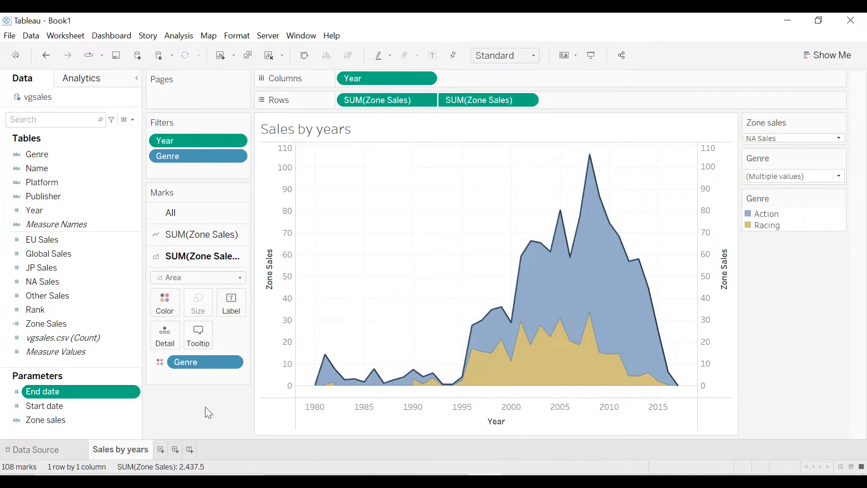
Start a calculated field named Study period with the condition IF [Year] >= [Start date] AND [Year] <= [End date]
left_click(128, 120)
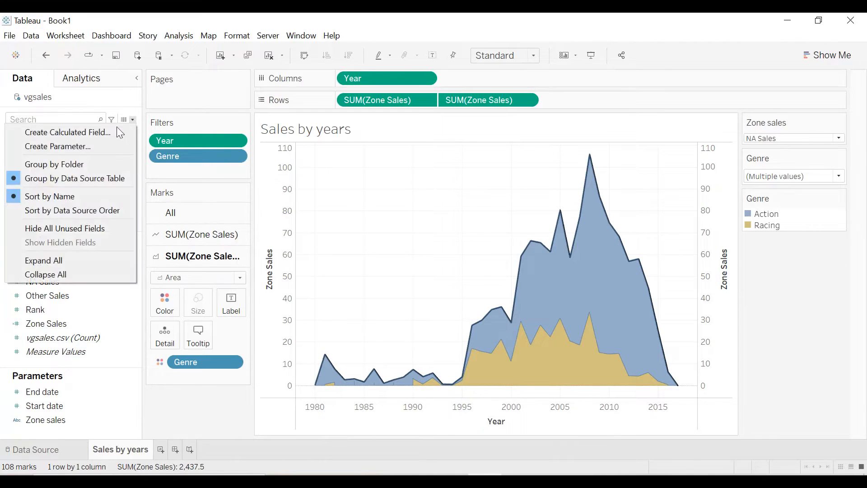
left_click(113, 132)
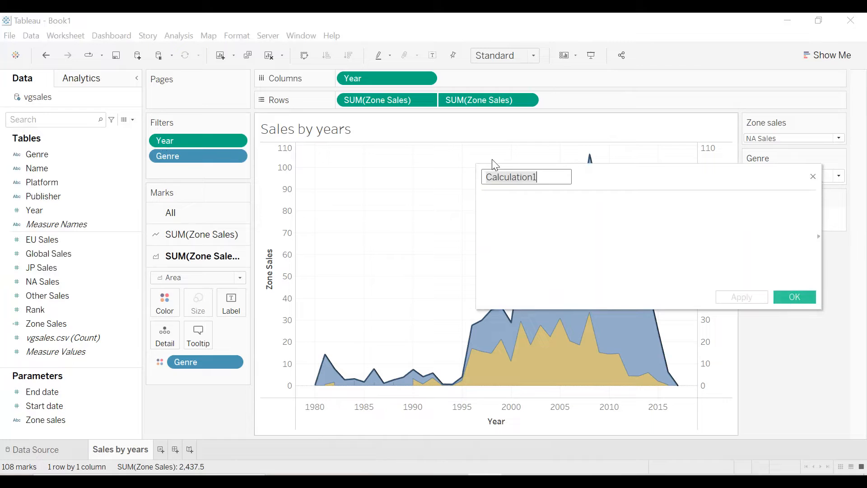
type("Study period")
key("Tab")
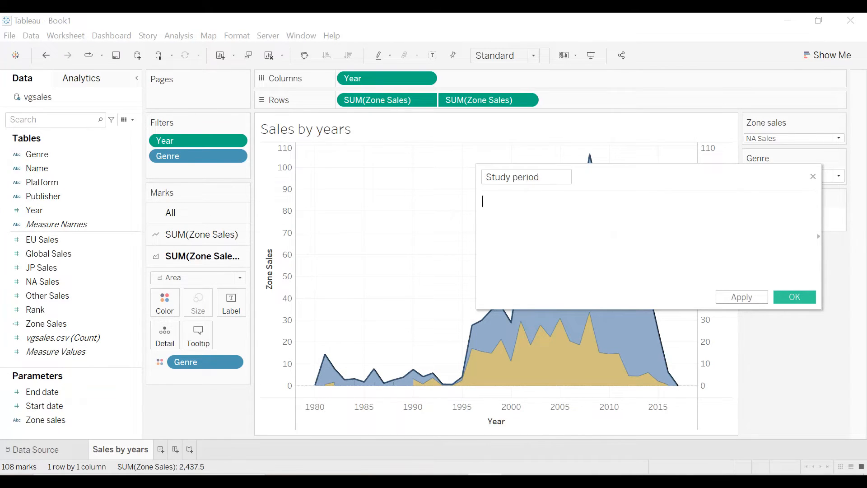
type("IF year")
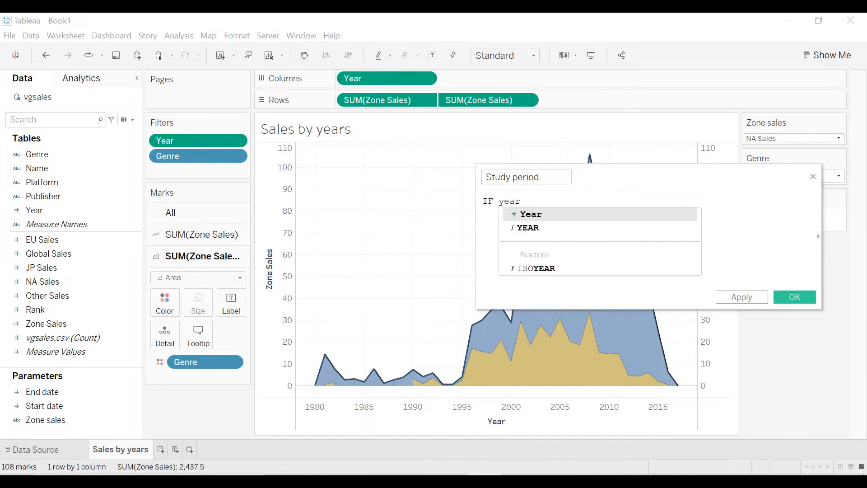
key("Return")
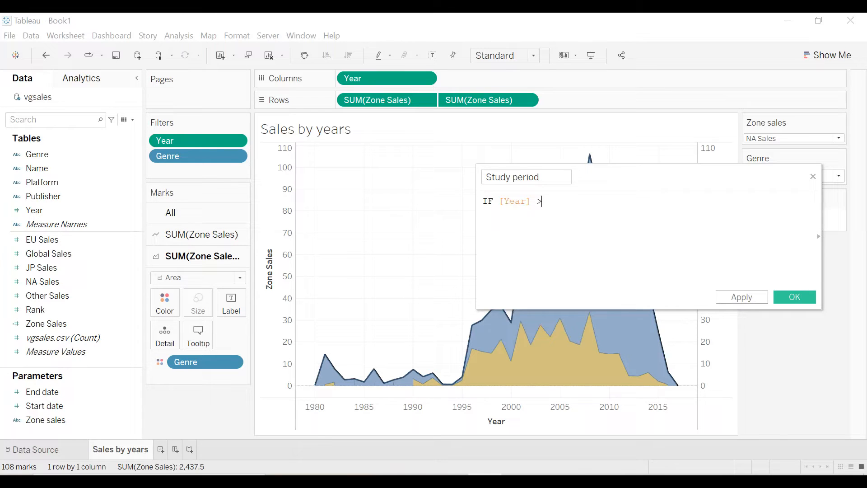
type(">= sta")
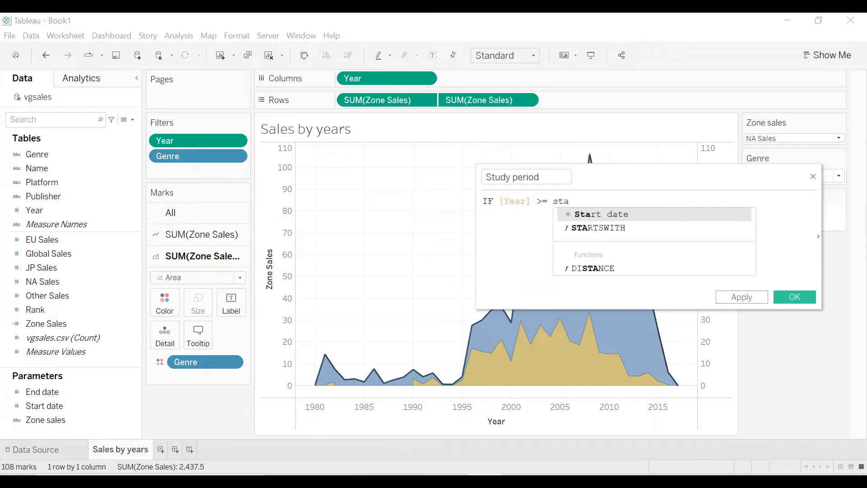
key("Return")
type("AND ")
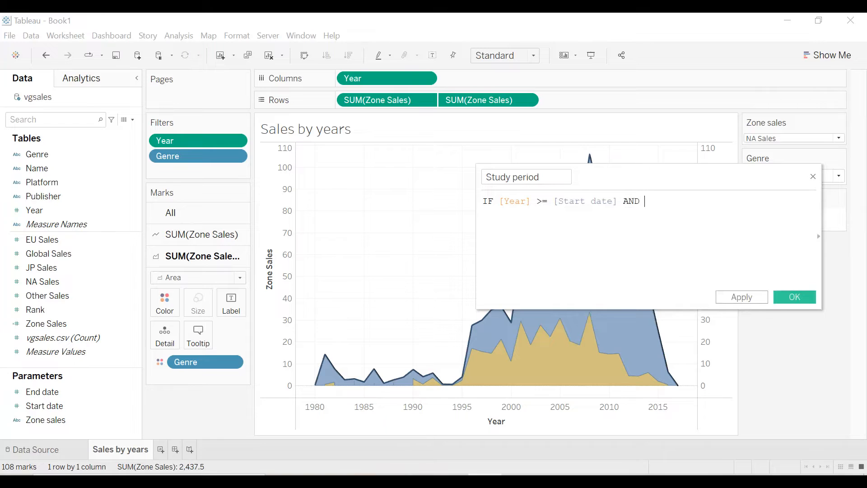
type("ye")
key("Return")
type("<= end")
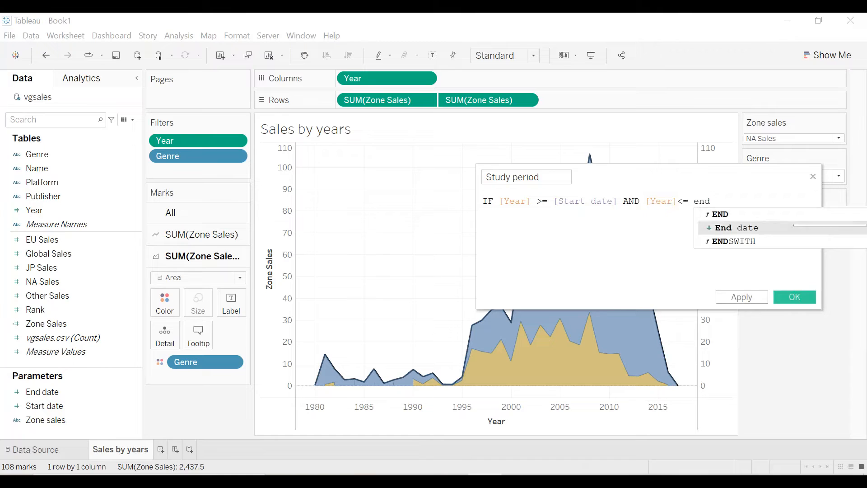
key("Return")
Complete the Study period formula with THEN 1, ELSE 0 and END, and save the calculated field
type("THEN 1 ")
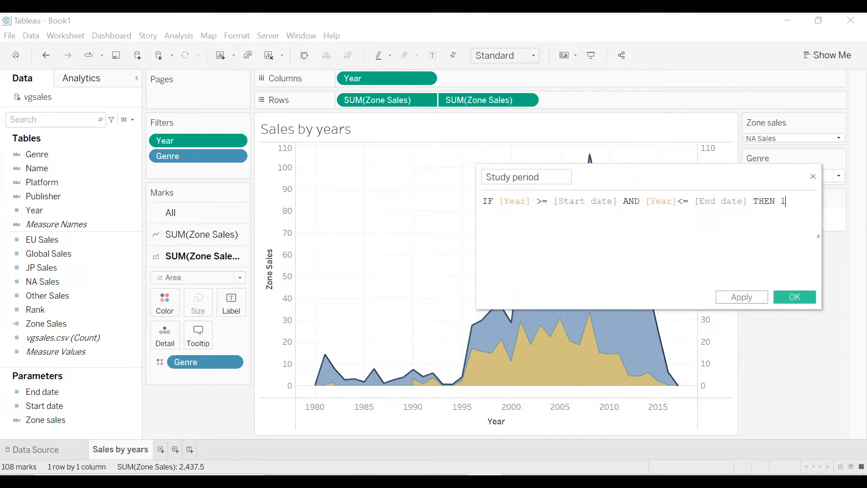
type("ELSE 0 ")
type("END")
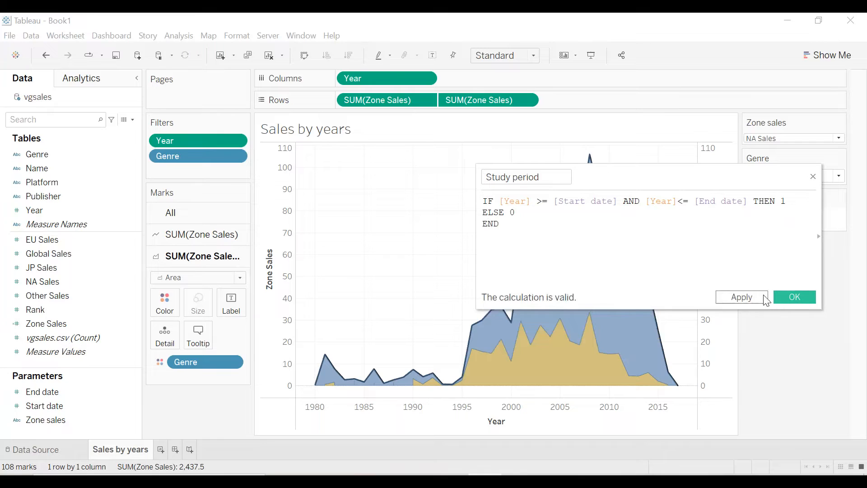
left_click(741, 297)
left_click(779, 297)
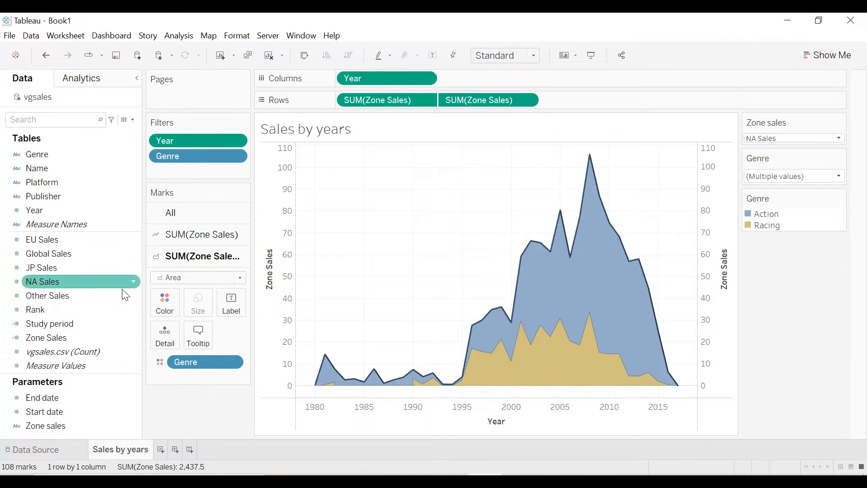
Convert Study period to a dimension and add it as a filter that keeps only the value 1
right_click(132, 324)
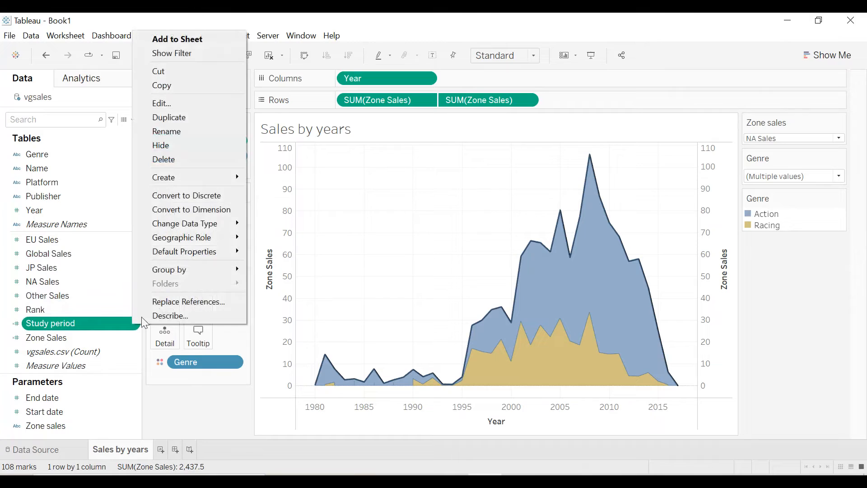
left_click(172, 209)
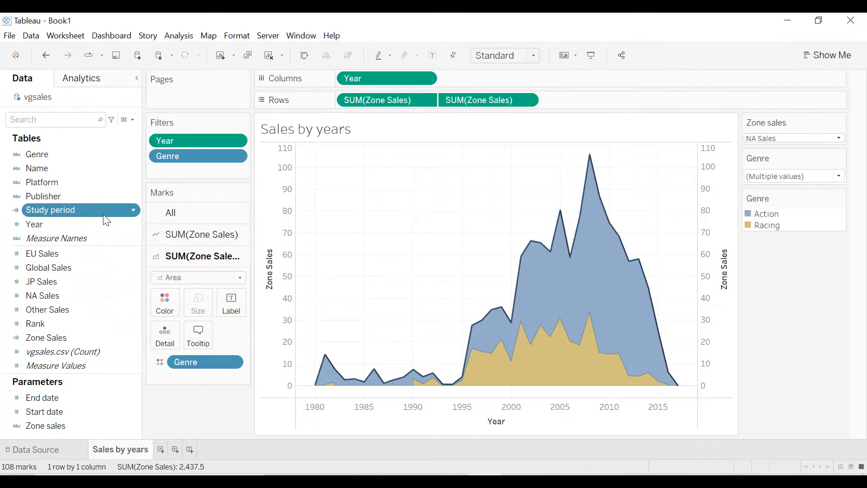
left_click_drag(88, 210, 198, 169)
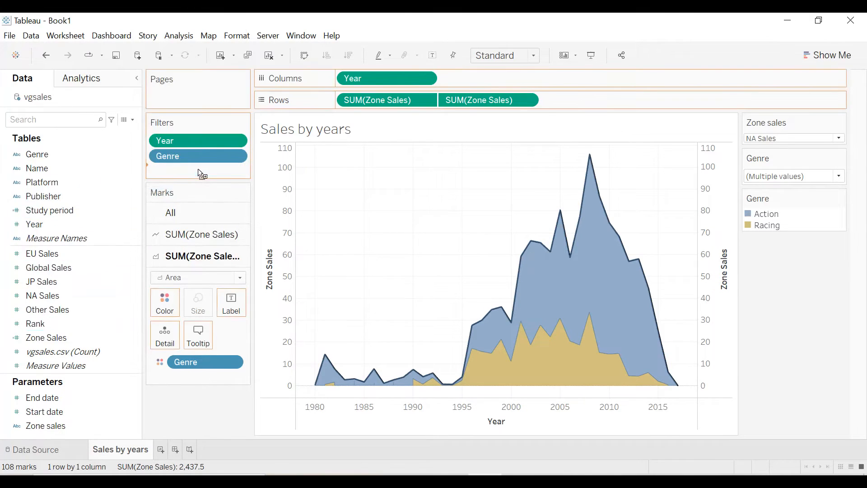
left_click(322, 165)
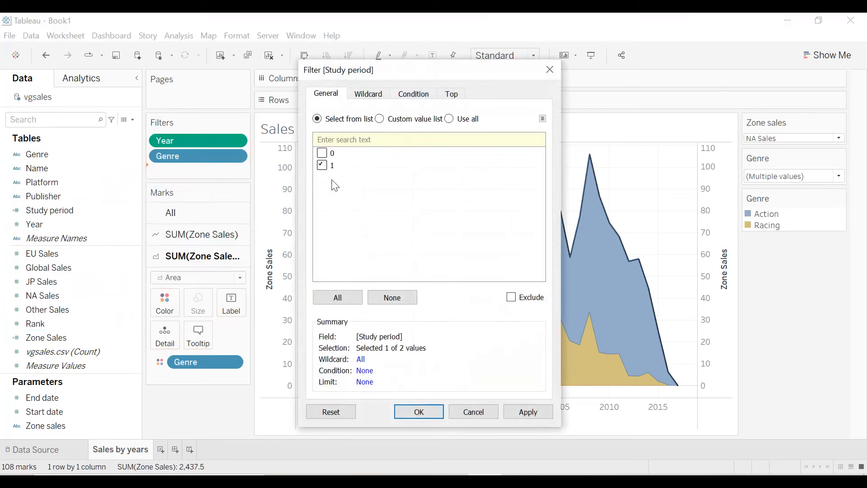
left_click(527, 414)
left_click(427, 415)
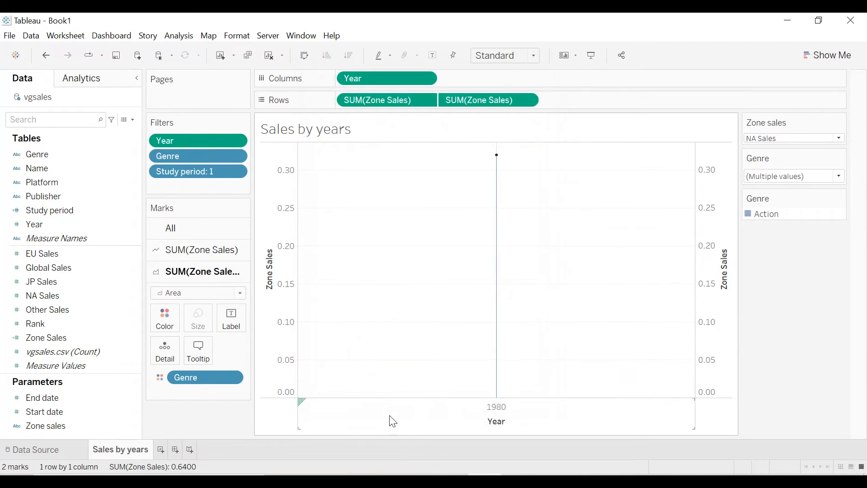
Show the Start date and End date parameter controls and place them above the Genre colour legend
left_click(134, 413)
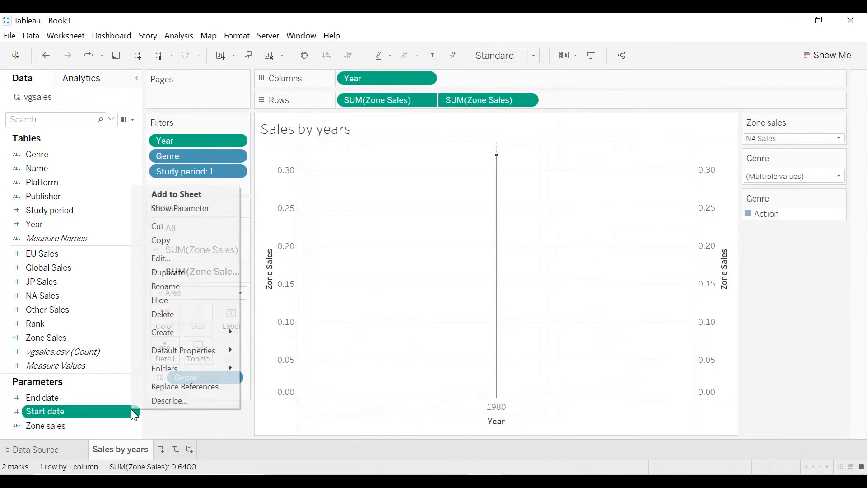
left_click(180, 209)
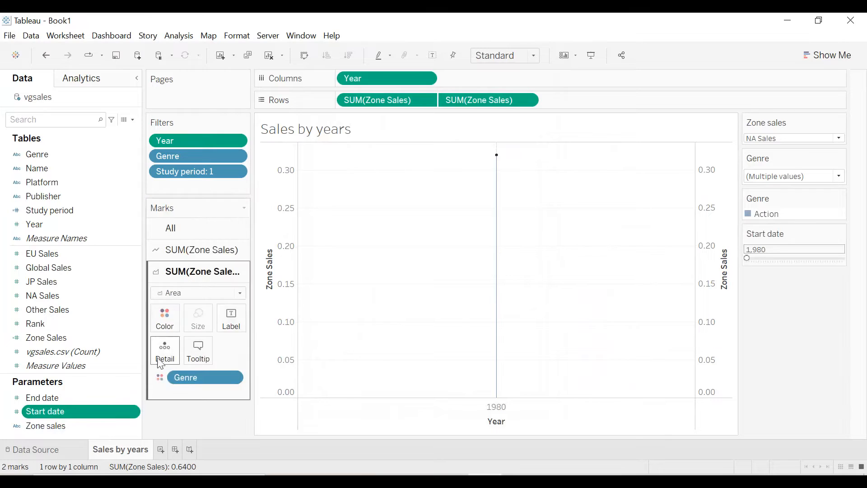
left_click(135, 397)
left_click(175, 196)
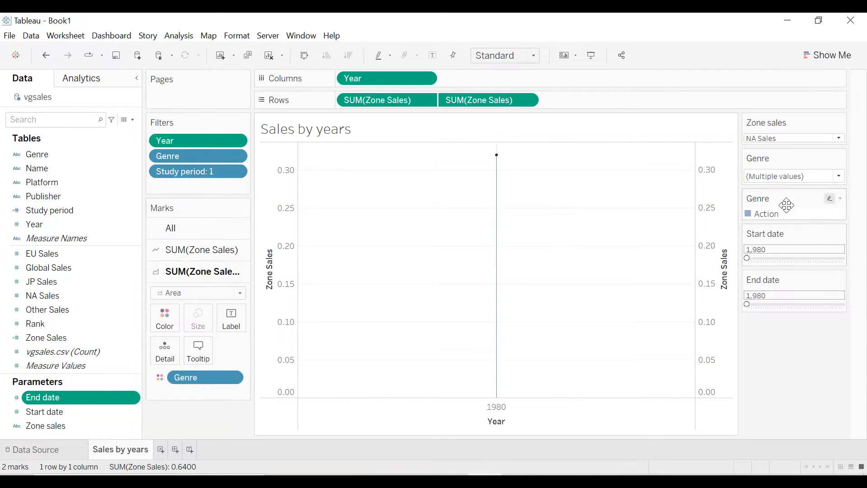
left_click_drag(781, 305, 774, 315)
Set the study period to 1991–2020 through the date parameters and switch Zone sales to EU Sales
left_click_drag(747, 269, 843, 276)
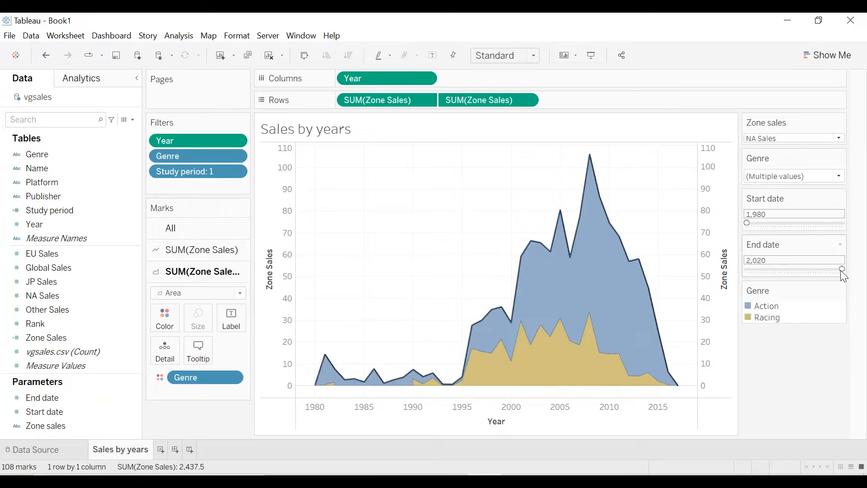
left_click_drag(747, 222, 773, 224)
left_click(785, 139)
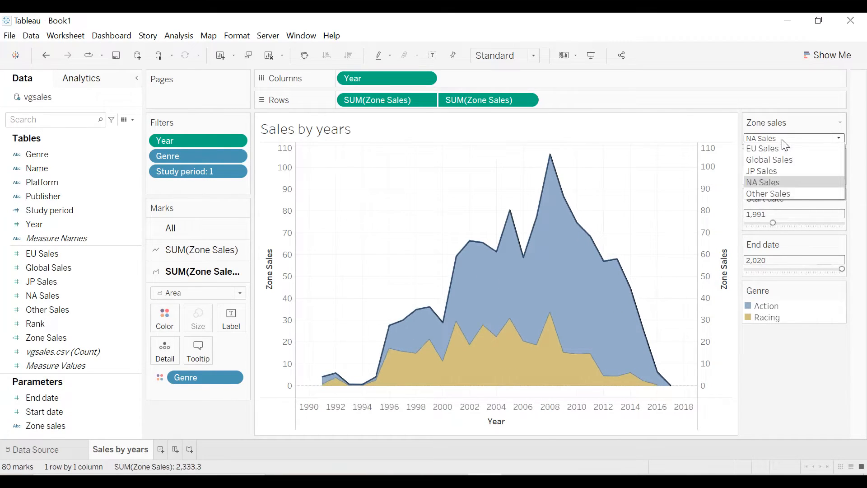
left_click(779, 147)
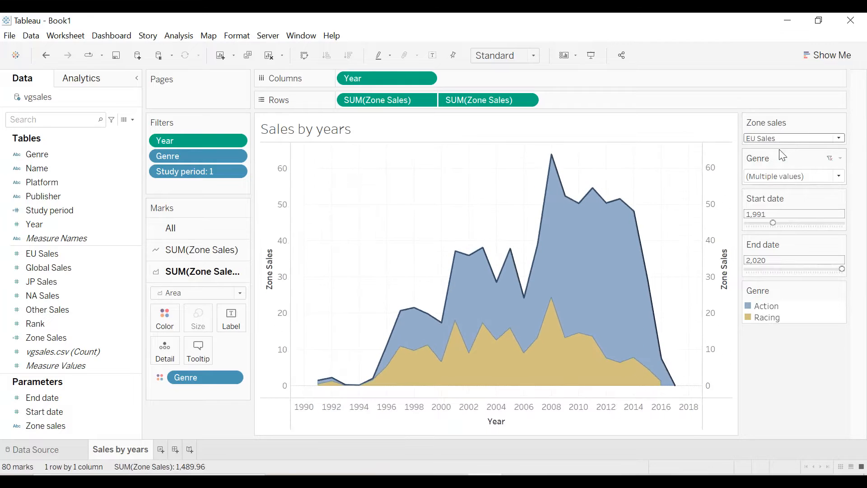
Filter Genre to only Adventure and Fighting and narrow the study period to 1996–2013
left_click(783, 176)
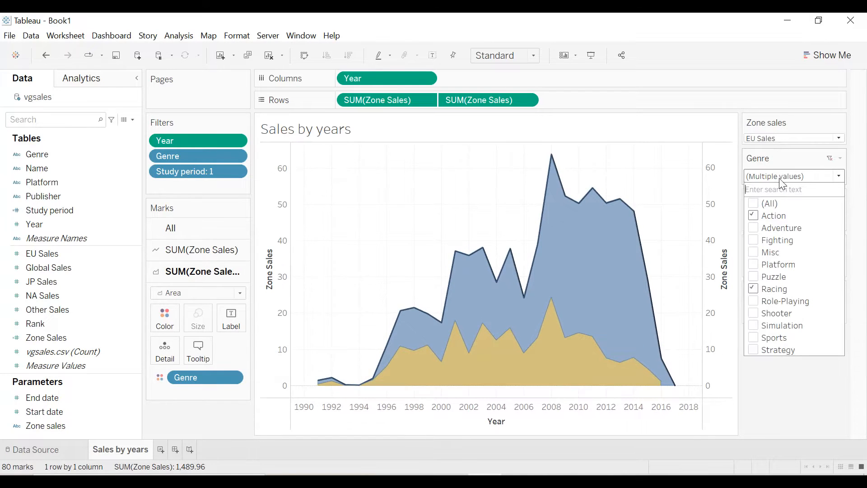
left_click(753, 216)
left_click(754, 228)
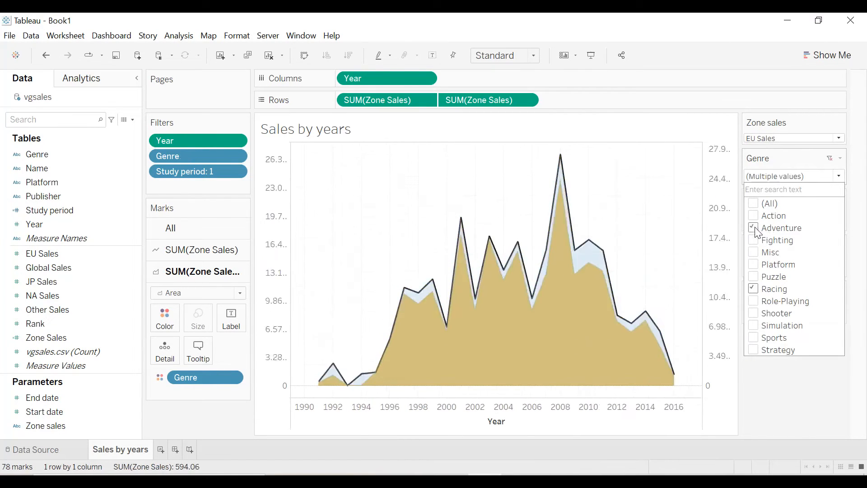
left_click(753, 240)
left_click(753, 289)
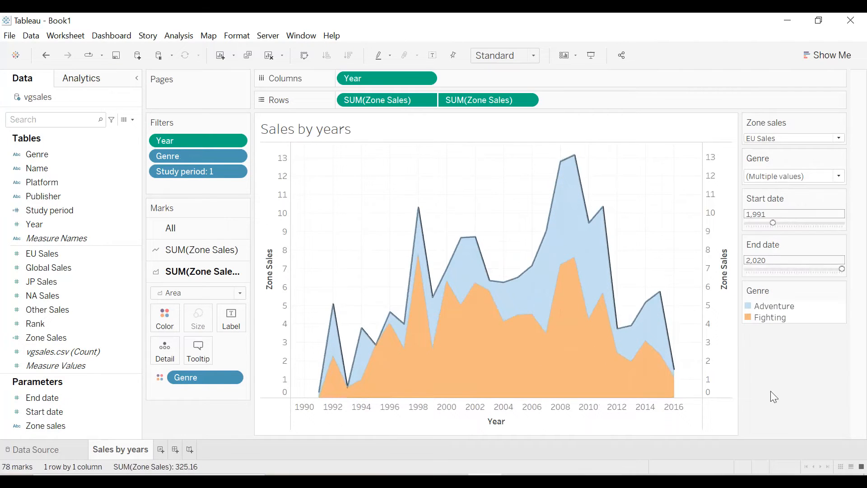
left_click_drag(779, 223, 786, 224)
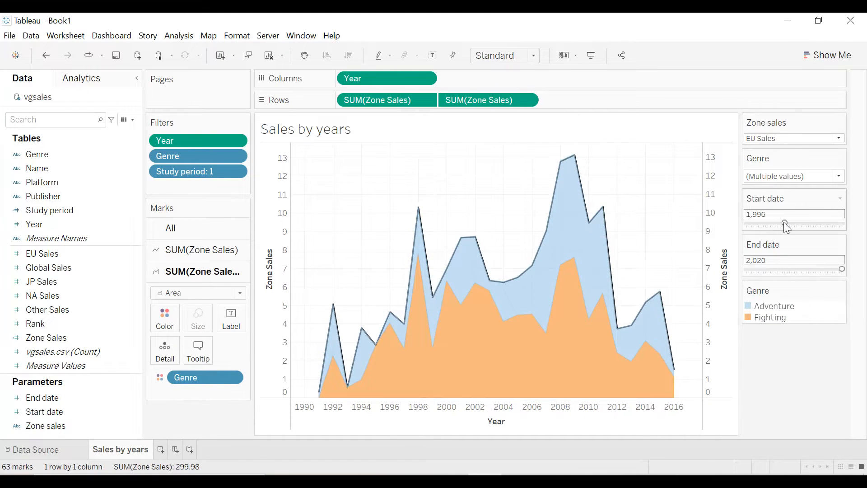
left_click_drag(841, 270, 827, 269)
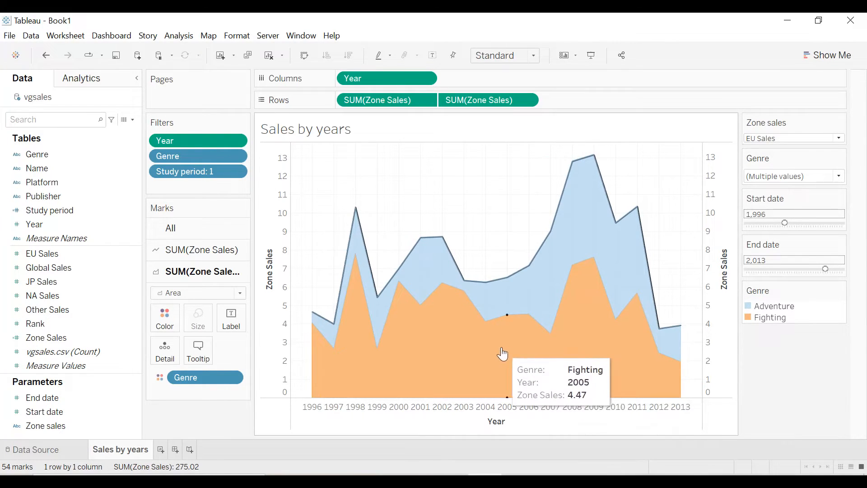
Include all genres in the Genre filter and widen the study period to 1980–2020
left_click(839, 177)
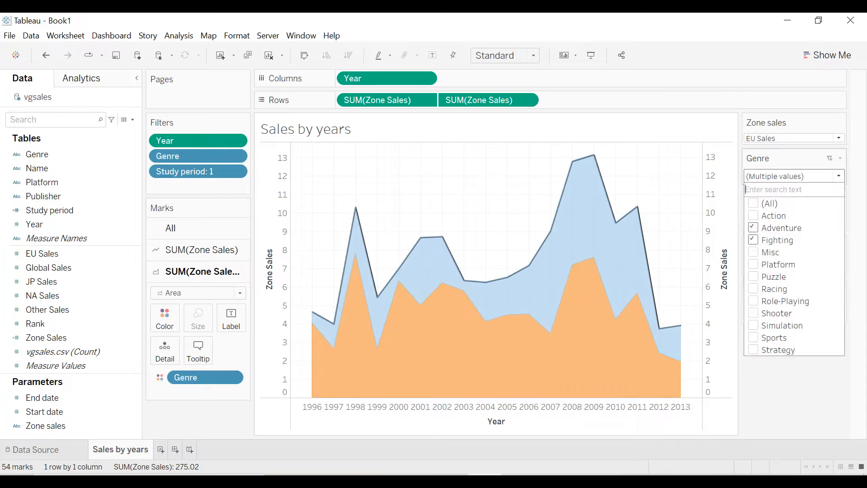
left_click(756, 202)
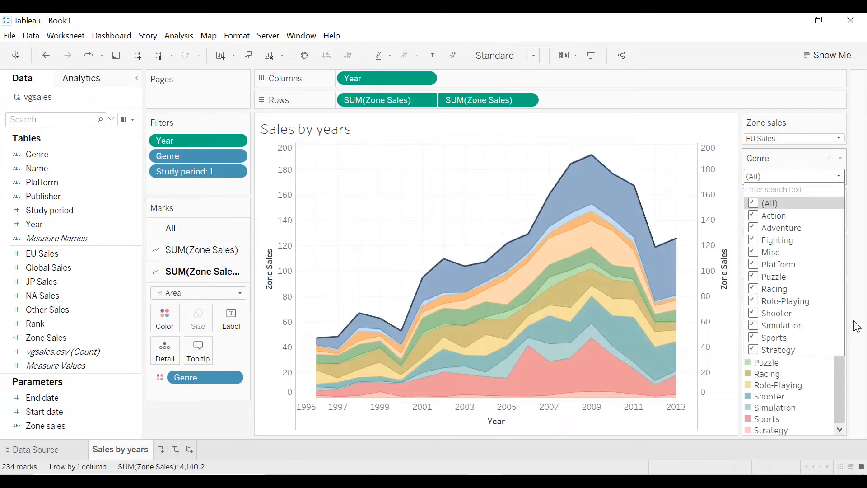
left_click(857, 326)
left_click_drag(768, 222, 745, 224)
left_click_drag(825, 269, 851, 271)
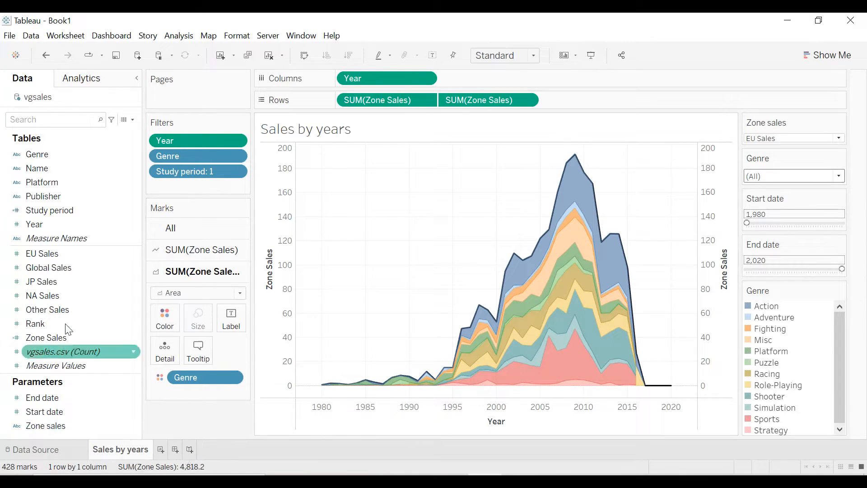
left_click(47, 255)
left_click(45, 264)
left_click(49, 297)
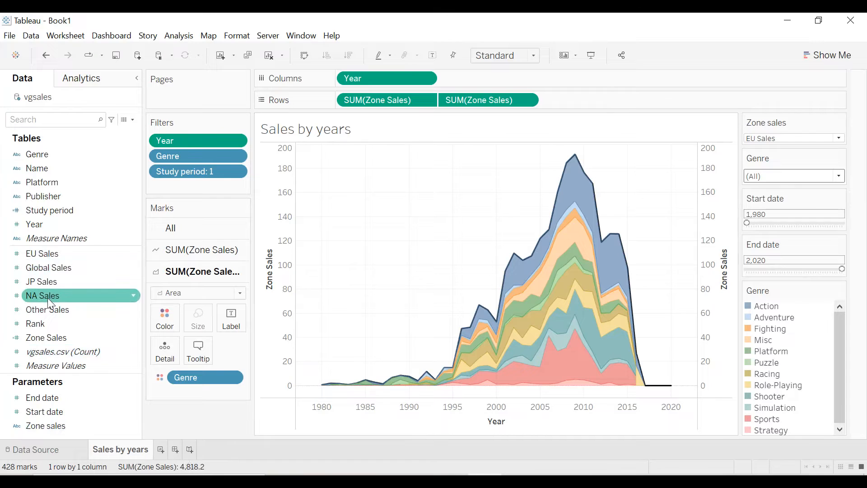
left_click(50, 312)
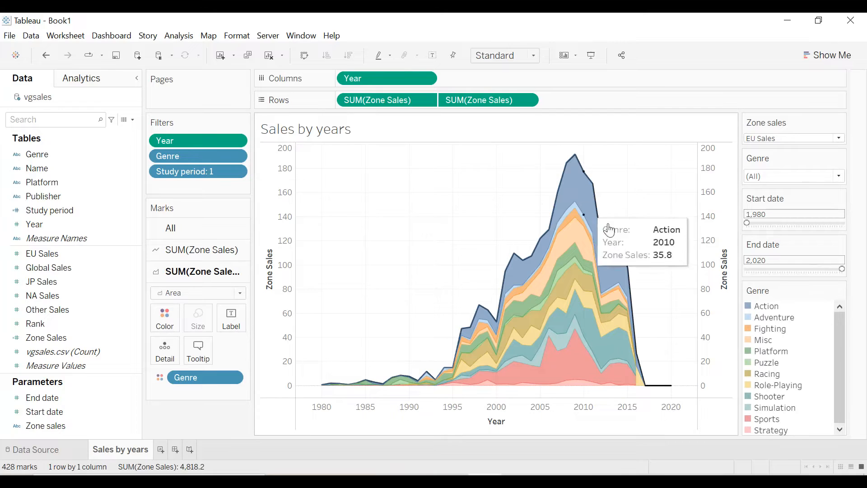
Highlight Action, Adventure and Misc one after another from the Genre colour legend, clearing each highlight
left_click(767, 307)
left_click(765, 308)
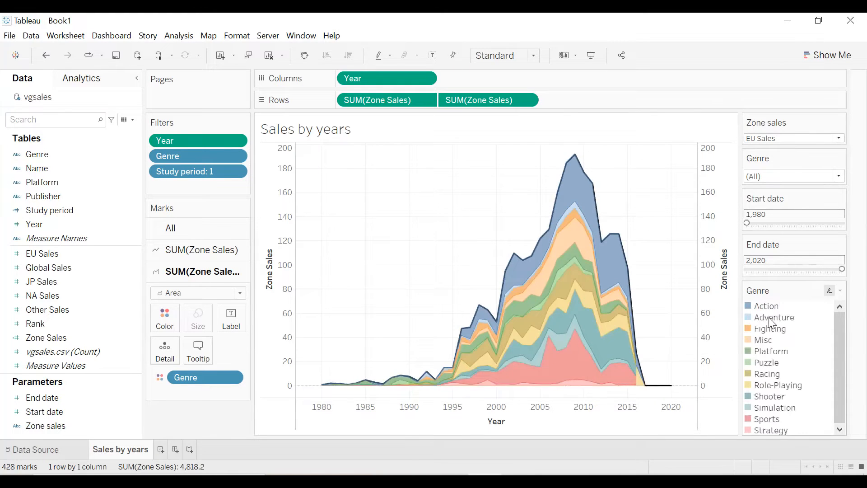
left_click(769, 318)
left_click(769, 318)
left_click(767, 343)
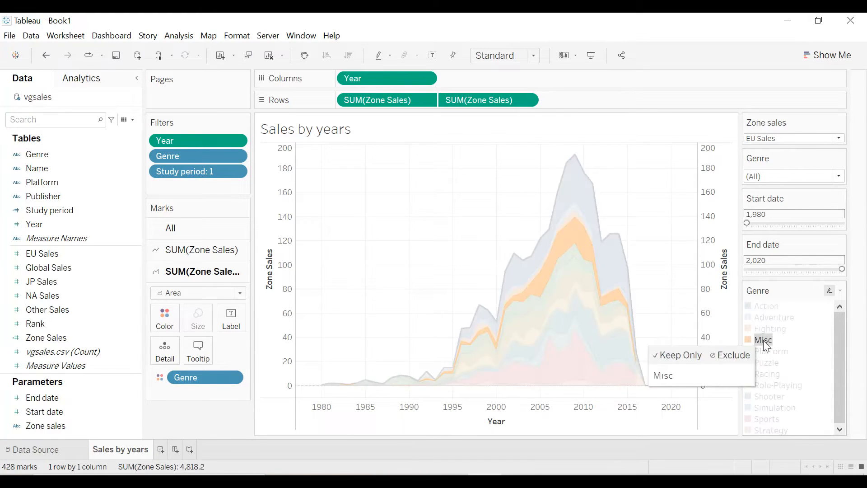
left_click(766, 343)
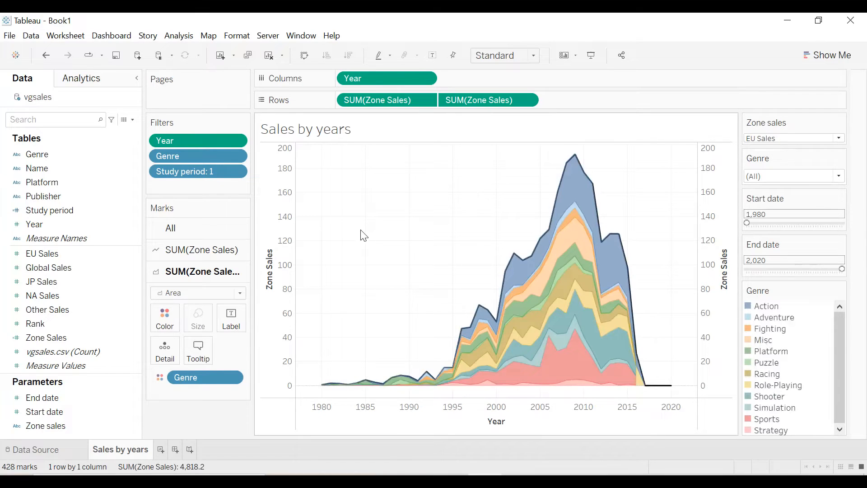
Remove the title of the Year axis
right_click(496, 420)
left_click(526, 335)
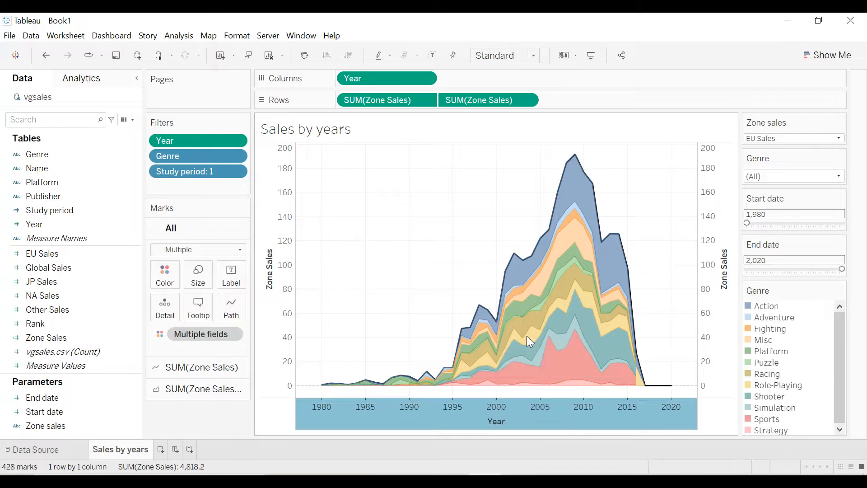
left_click(351, 336)
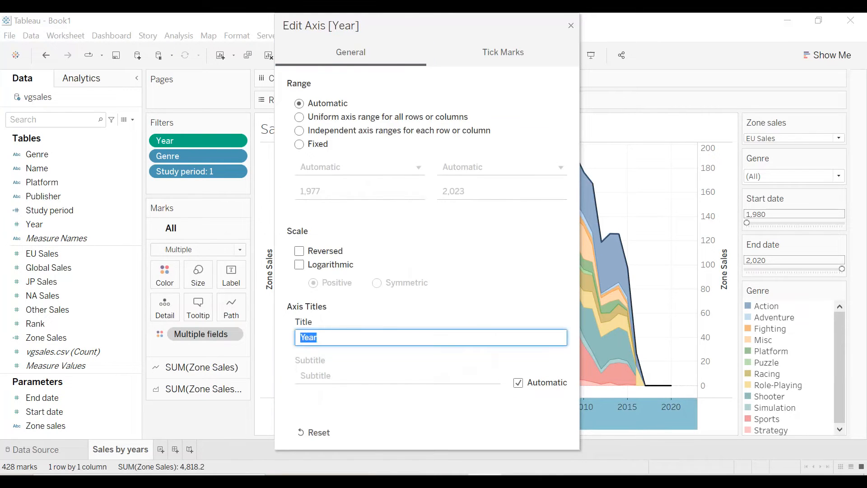
key("BackSpace")
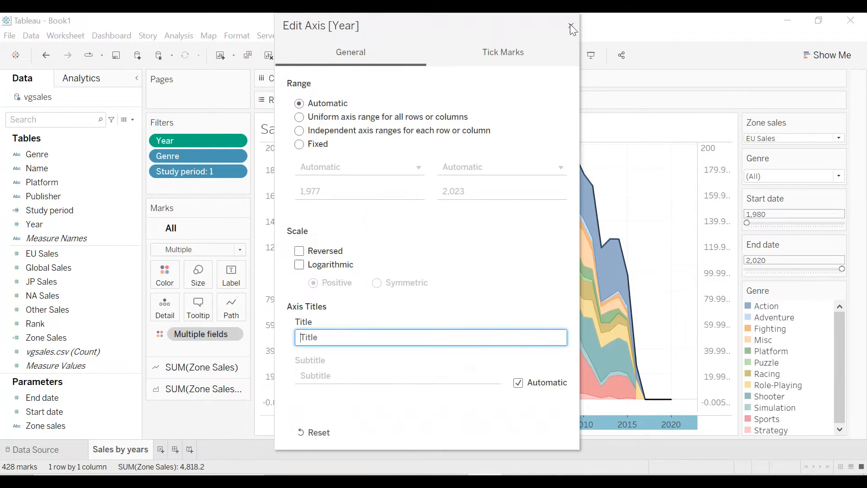
left_click(571, 26)
Remove the titles of both Zone Sales axes in the dual-axis chart
right_click(274, 270)
left_click(303, 276)
triple_click(329, 338)
key("BackSpace")
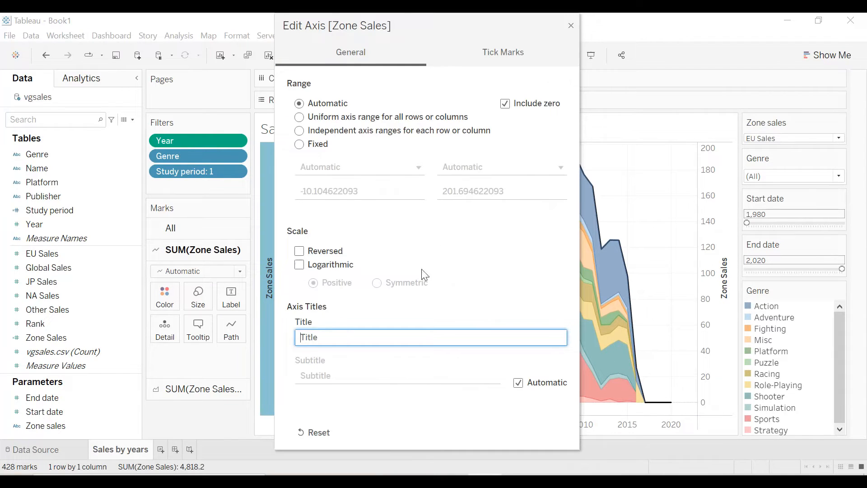
left_click(571, 26)
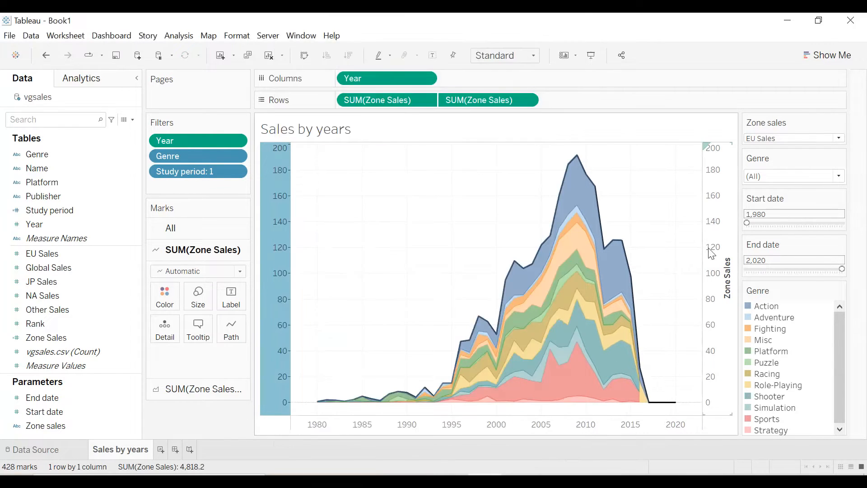
left_click(722, 270)
right_click(722, 261)
left_click(768, 268)
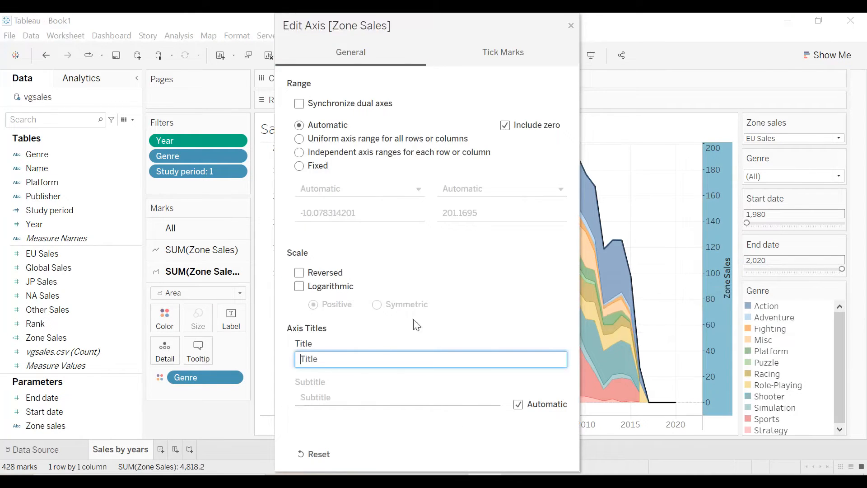
left_click(572, 25)
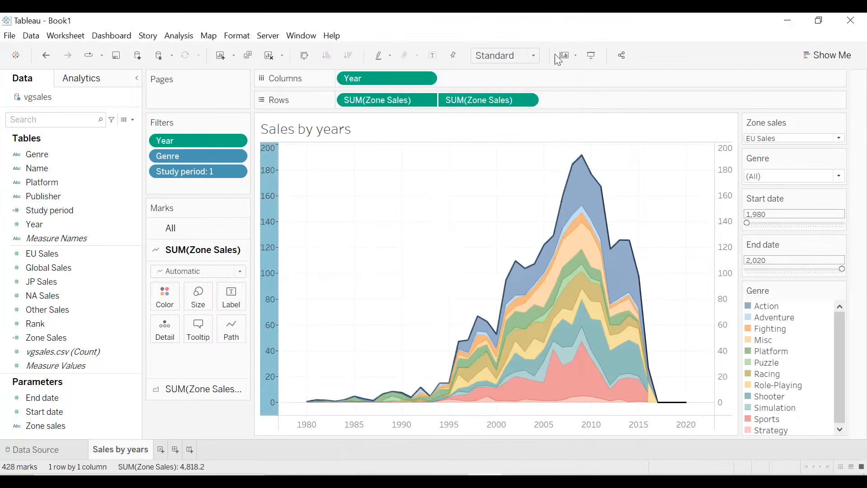
Rename the worksheet as "Sales by years and genre"
double_click(102, 453)
left_click(145, 452)
type("and gner")
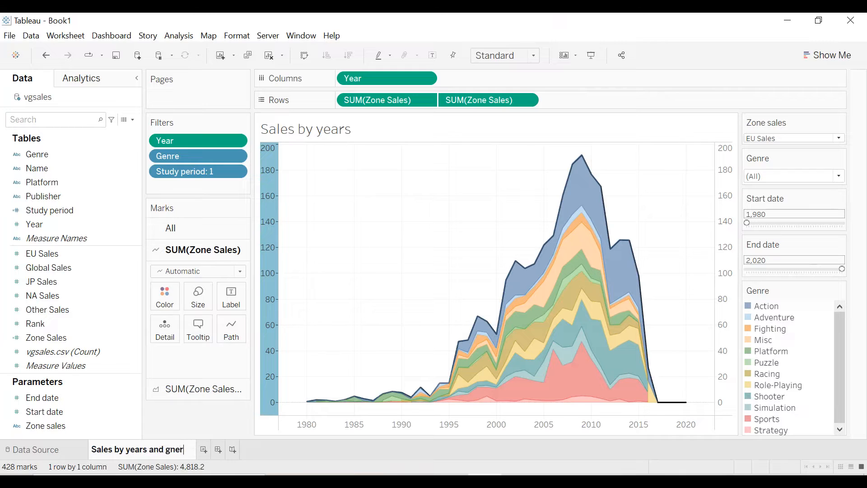
key("BackSpace")
key("BackSpace")
key("BackSpace")
type("enre")
key("Return")
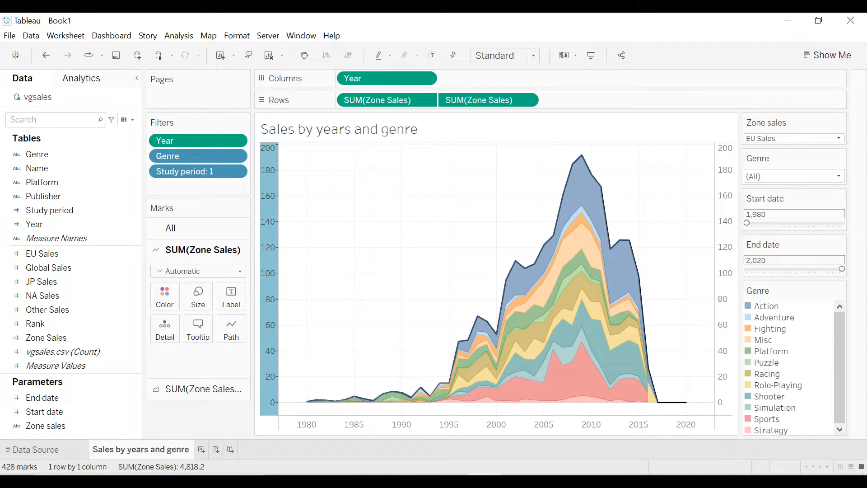
Format the chart title's sheet name text as centred, bold and black
double_click(417, 135)
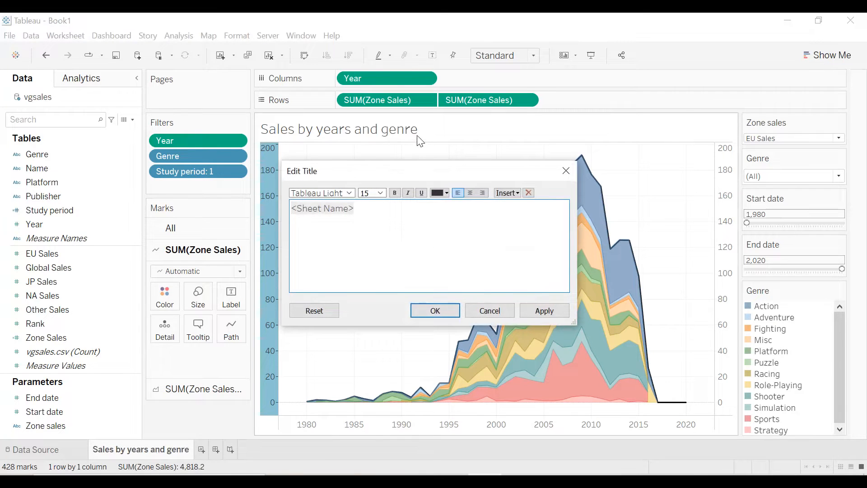
key("ctrl+a")
left_click(471, 192)
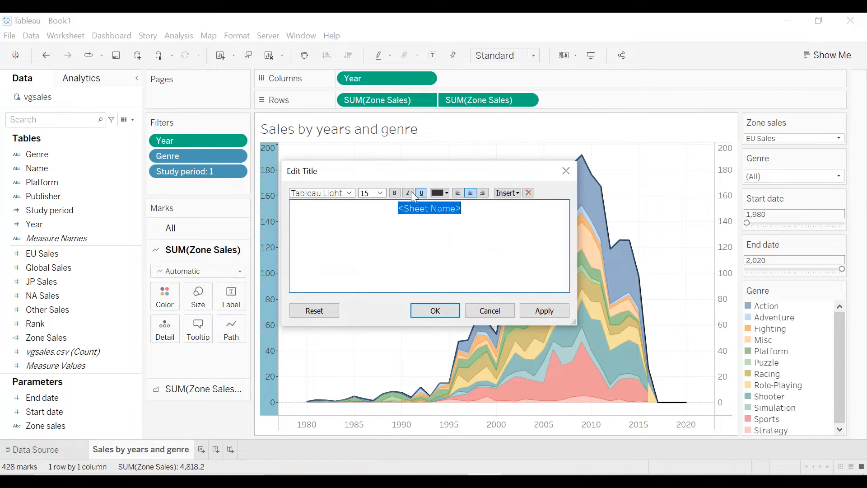
left_click(394, 193)
left_click(446, 193)
left_click(444, 207)
left_click(546, 310)
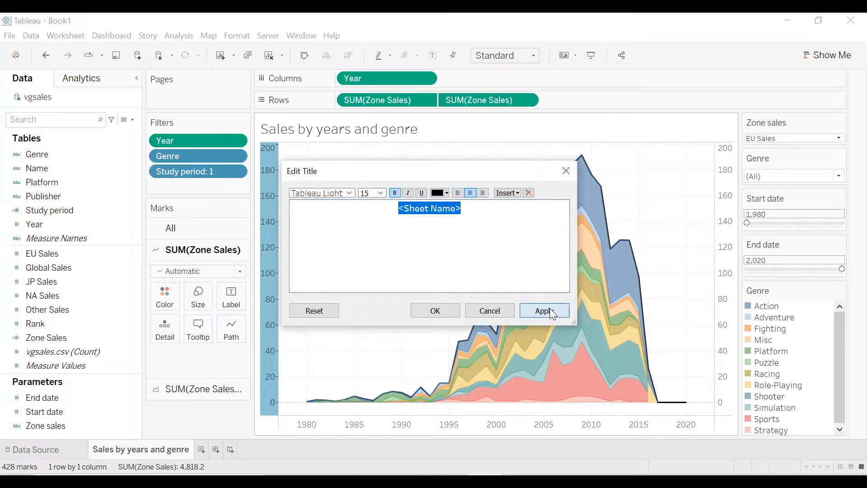
left_click(435, 310)
Make the default font of the whole worksheet bold
right_click(379, 240)
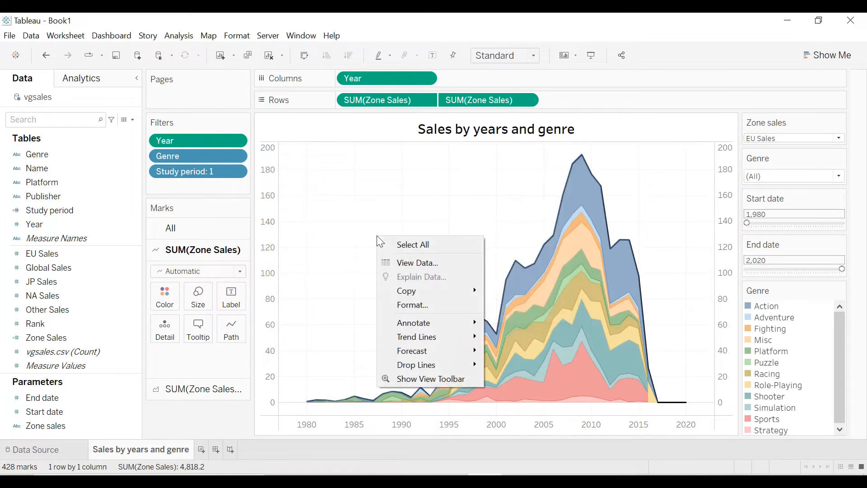
left_click(419, 304)
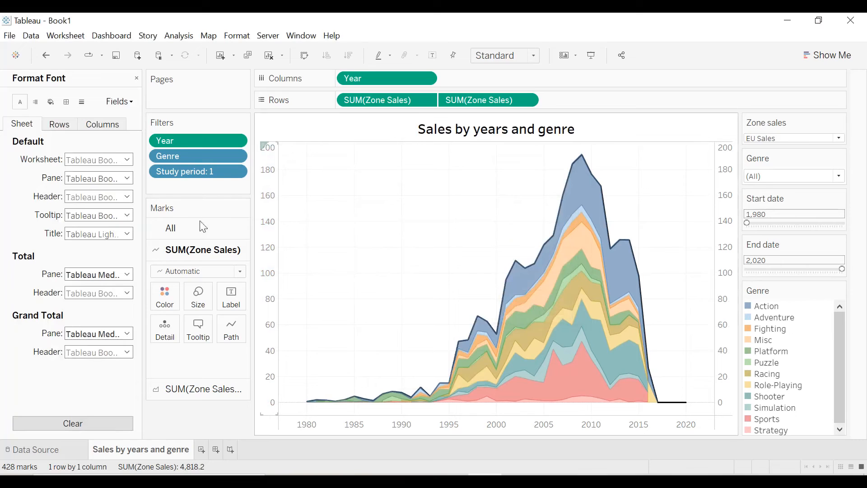
left_click(96, 159)
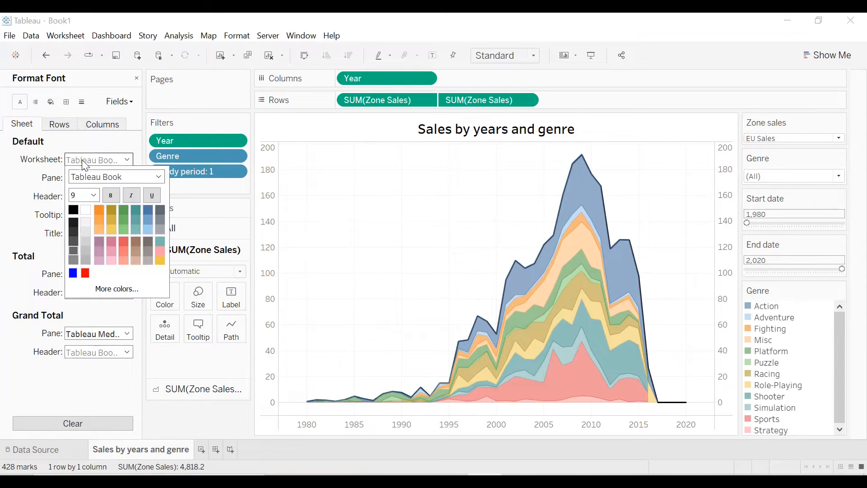
left_click(111, 195)
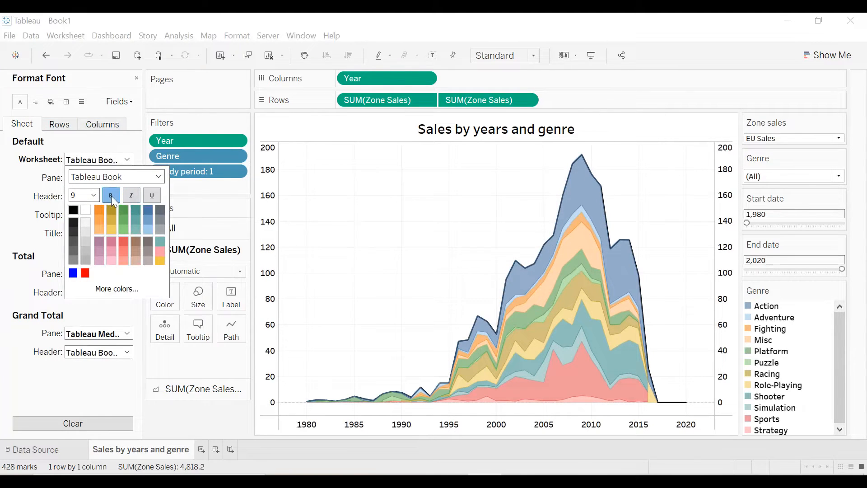
left_click(343, 199)
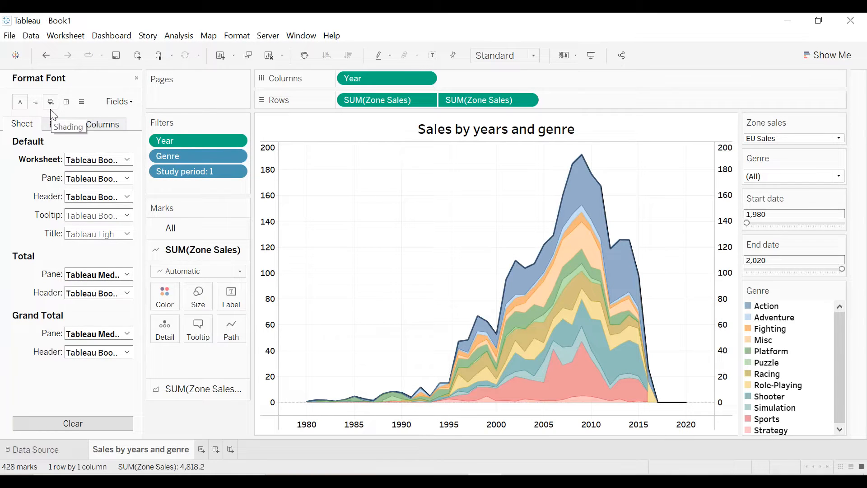
Apply thin solid black borders to the sheet's default cell, pane and header
left_click(68, 105)
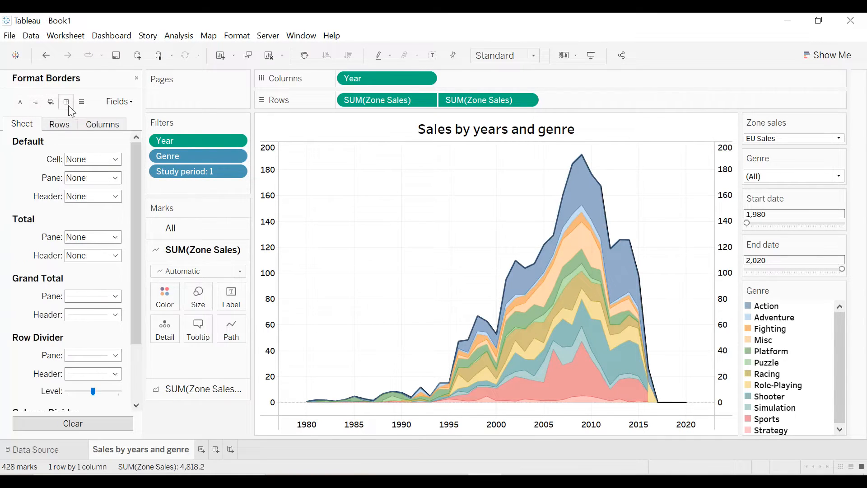
left_click(92, 159)
left_click(73, 236)
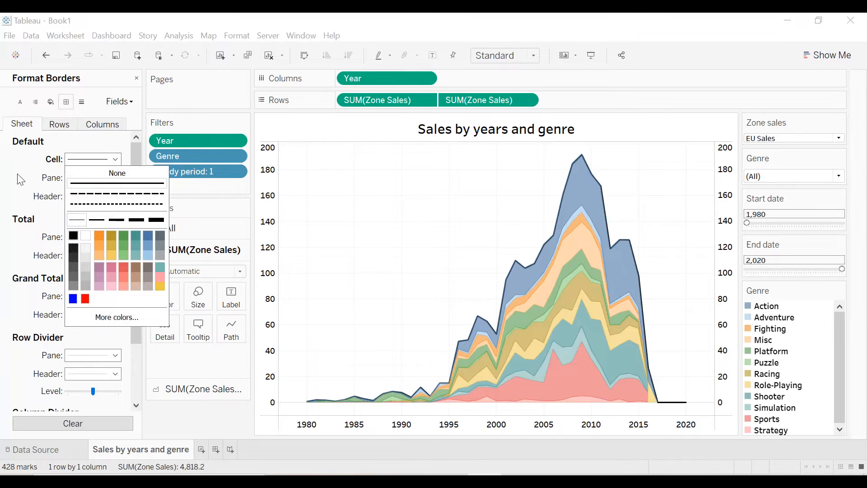
left_click(20, 179)
left_click(93, 177)
left_click(74, 236)
left_click(28, 195)
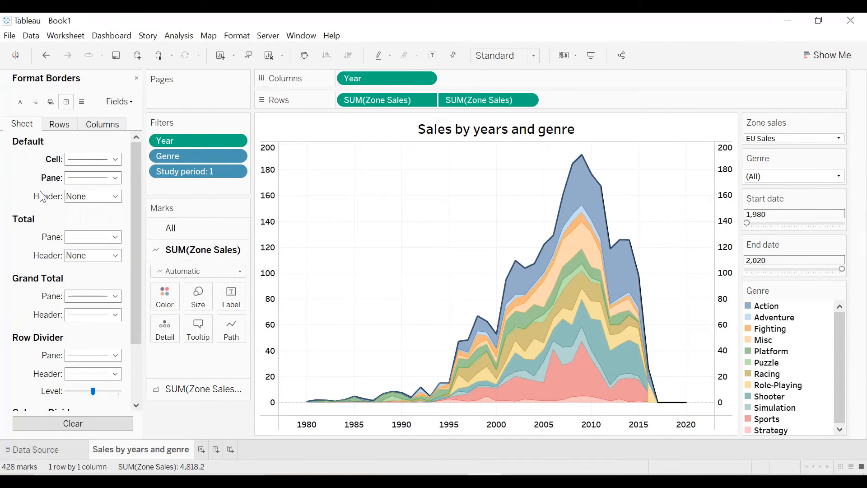
left_click(28, 195)
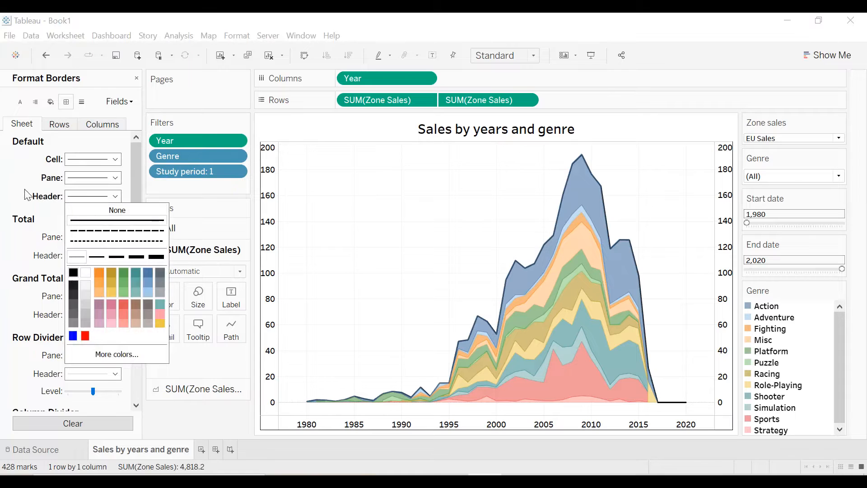
Shade the chart title's background pale teal and finish formatting
right_click(405, 134)
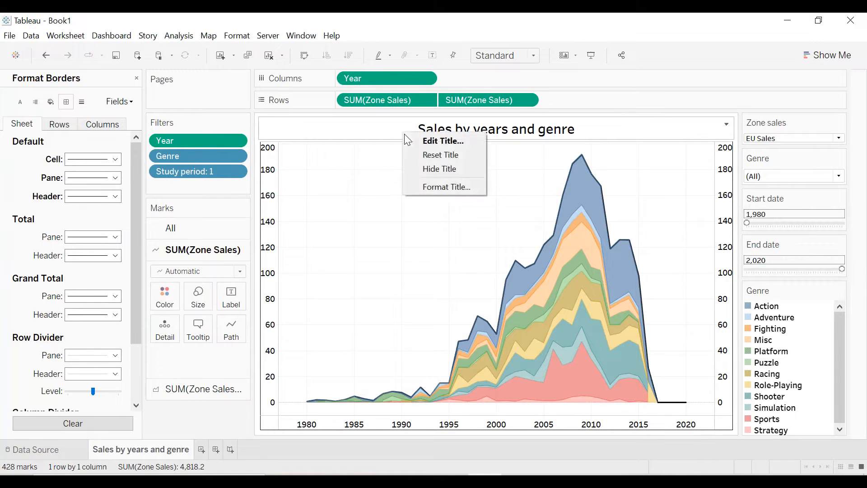
left_click(449, 186)
left_click(107, 120)
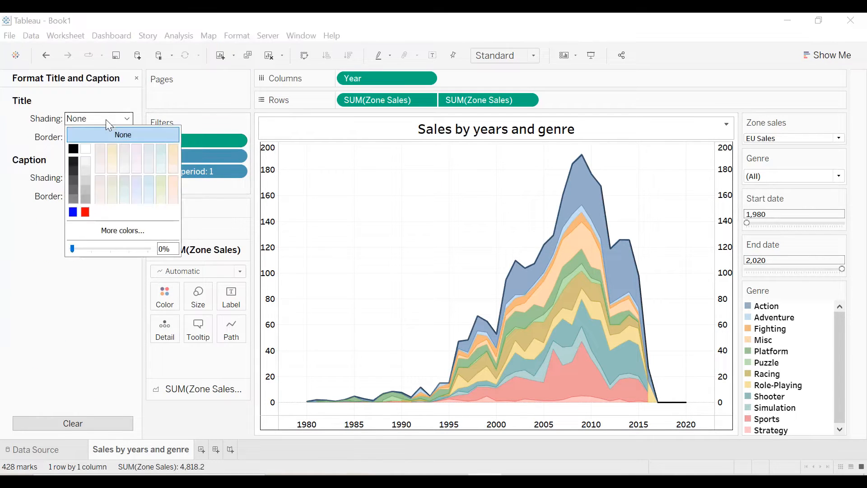
left_click(156, 149)
left_click(445, 159)
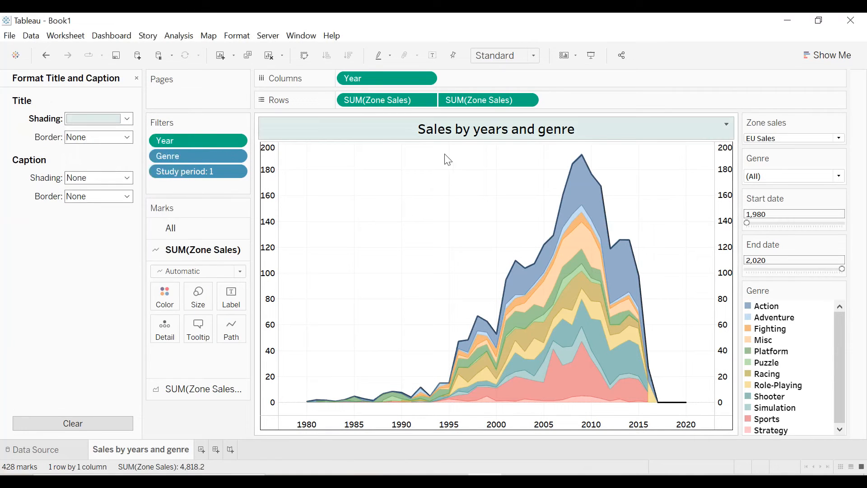
left_click(136, 79)
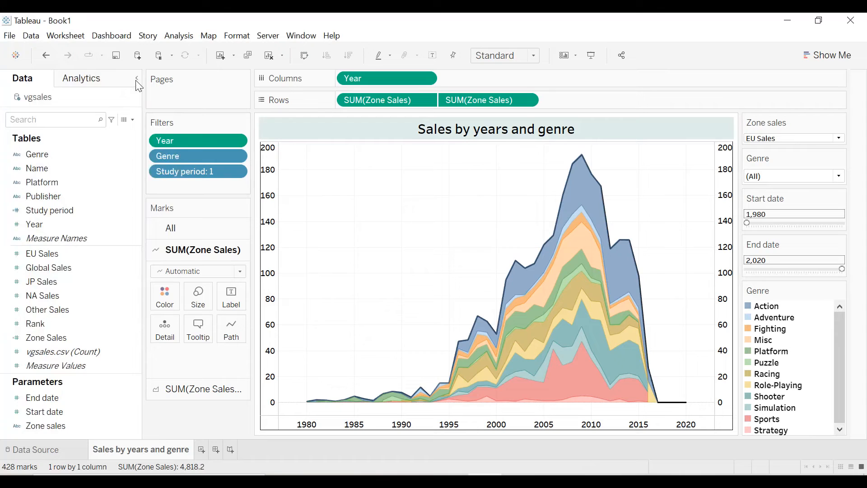
Collapse the data field list to widen the chart and switch Zone sales to JP Sales
left_click(136, 79)
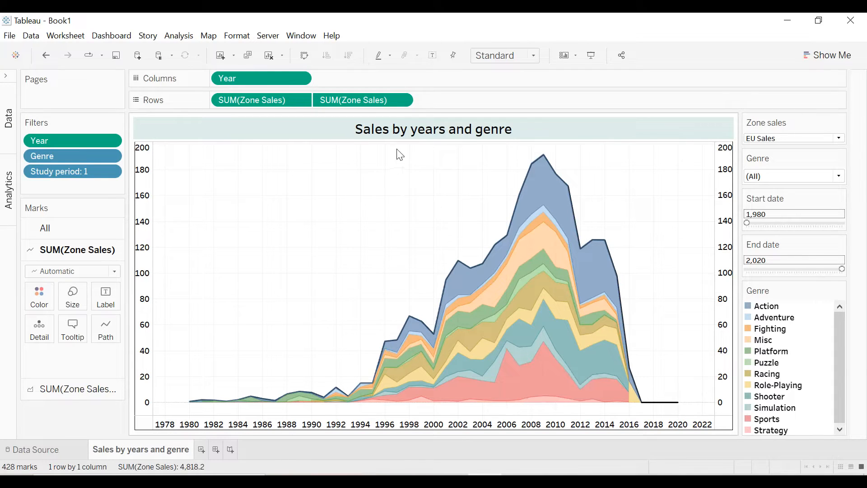
left_click(773, 139)
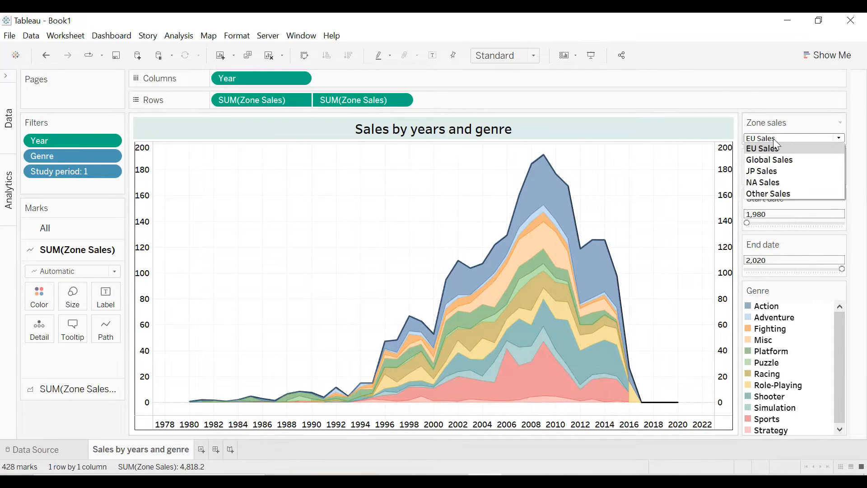
left_click(774, 171)
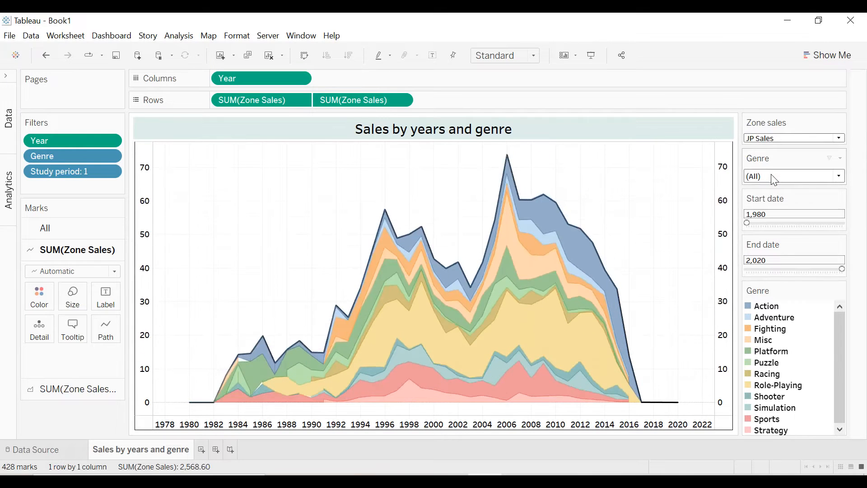
left_click(774, 177)
left_click(847, 186)
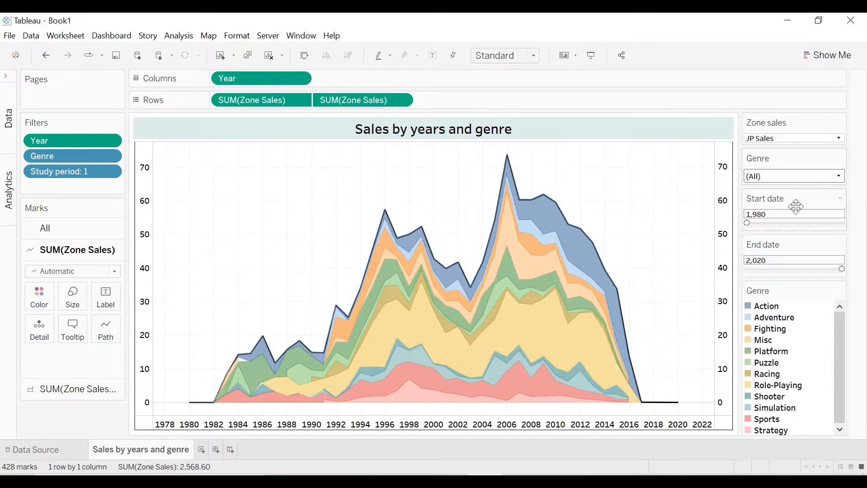
mouse_move(746, 224)
left_mouse_down()
mouse_move(776, 222)
mouse_move(750, 224)
left_mouse_up()
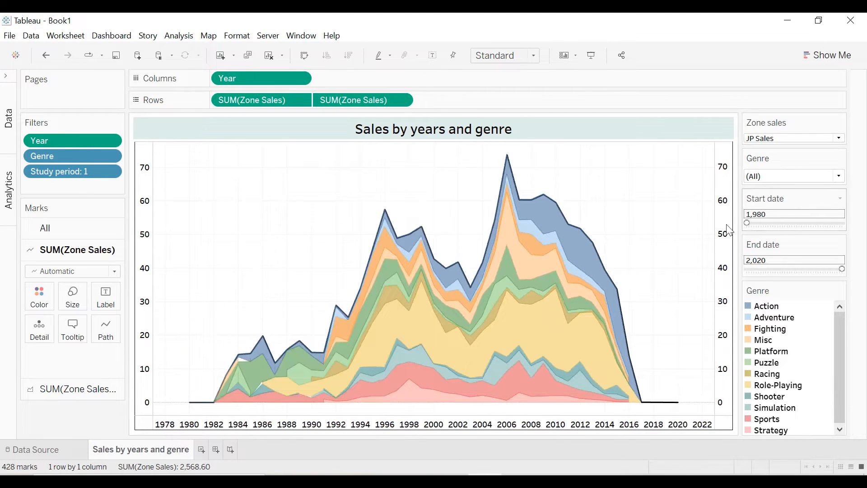
Expand the data field list and add a new worksheet named "Top 10 Names bu sales"
left_click(6, 76)
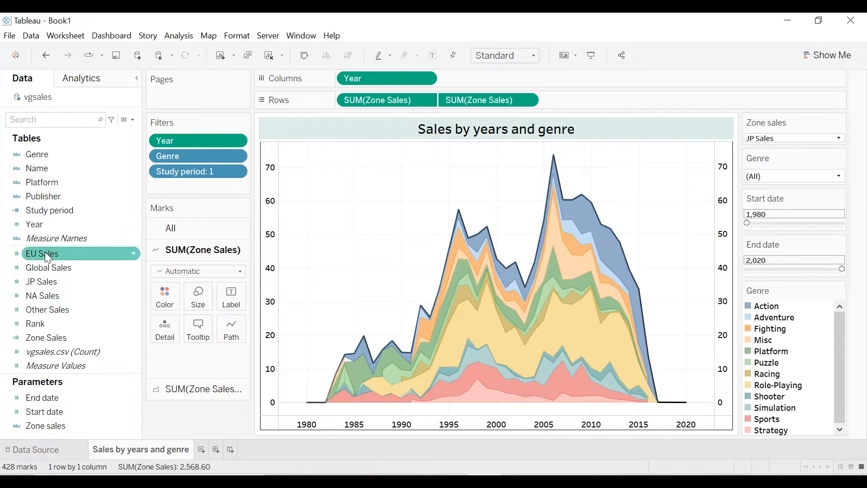
left_click(35, 182)
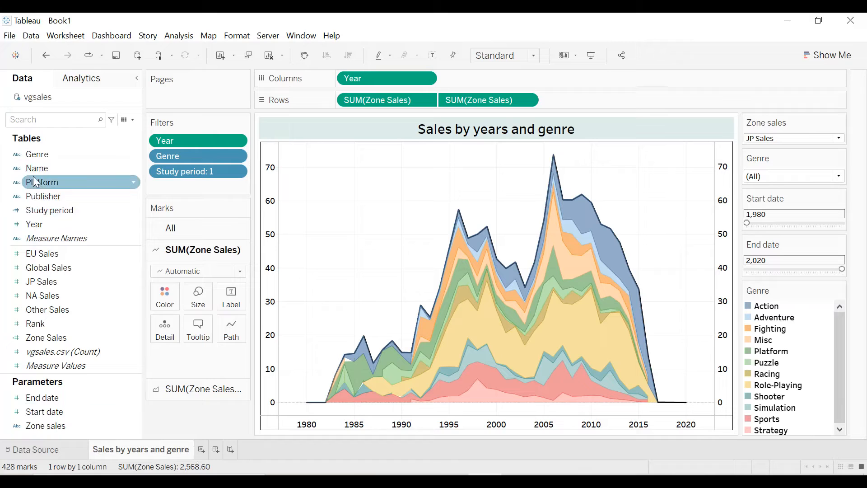
left_click(202, 449)
double_click(206, 451)
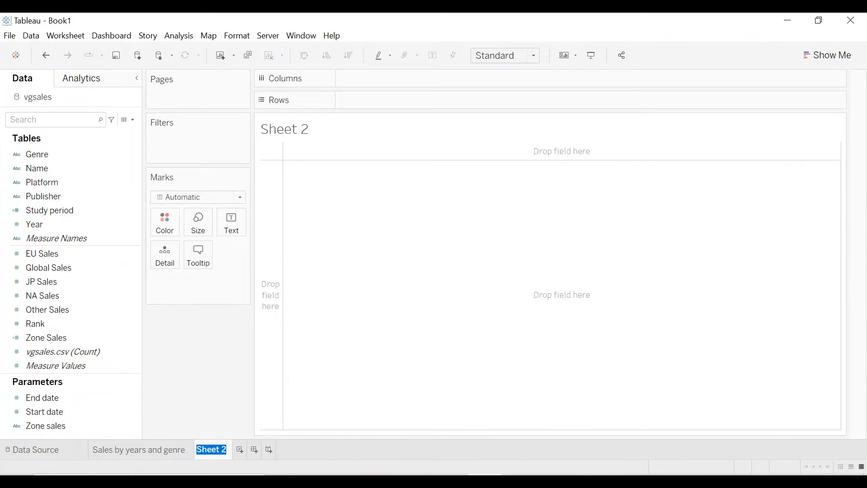
type("Top 10 Names")
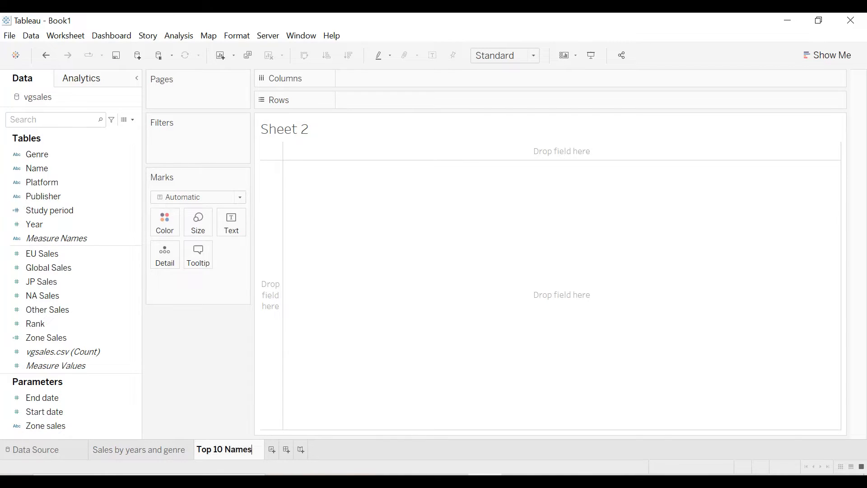
type(" bu sales")
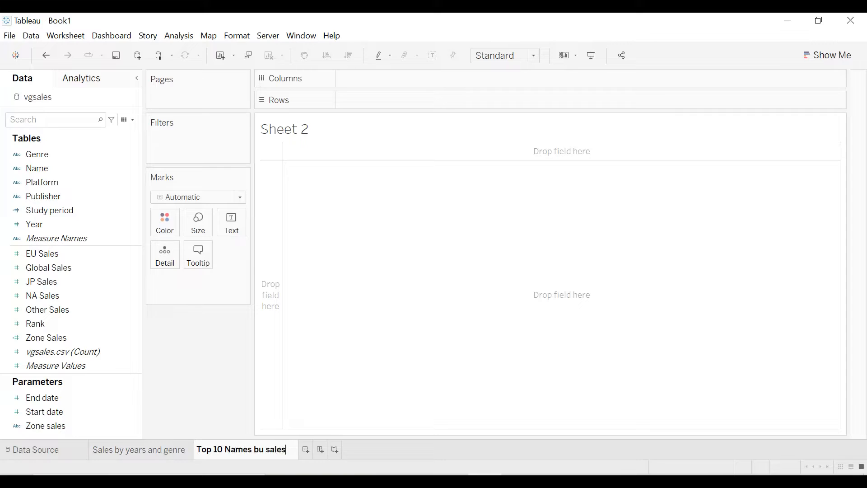
key("Return")
Build a horizontal bar chart of summed Zone Sales by Name, sorted in descending order
left_click(30, 339)
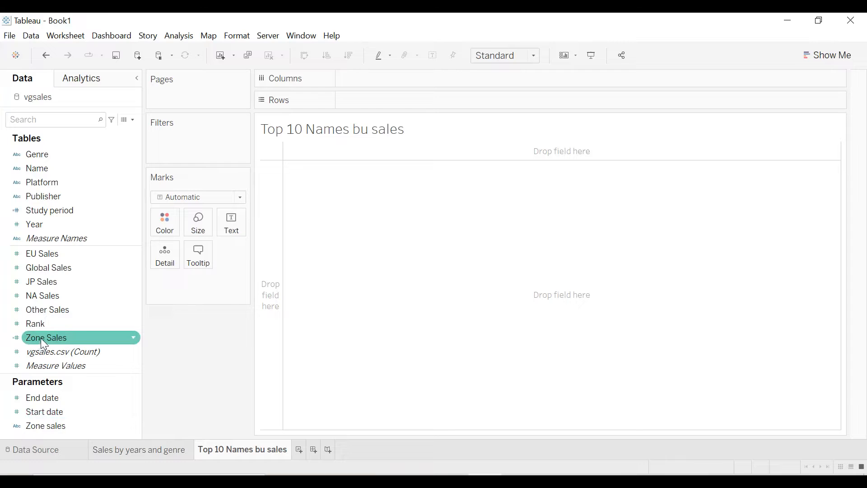
left_click(40, 338)
mouse_move(41, 338)
left_mouse_down()
mouse_move(272, 233)
mouse_move(367, 104)
left_mouse_up()
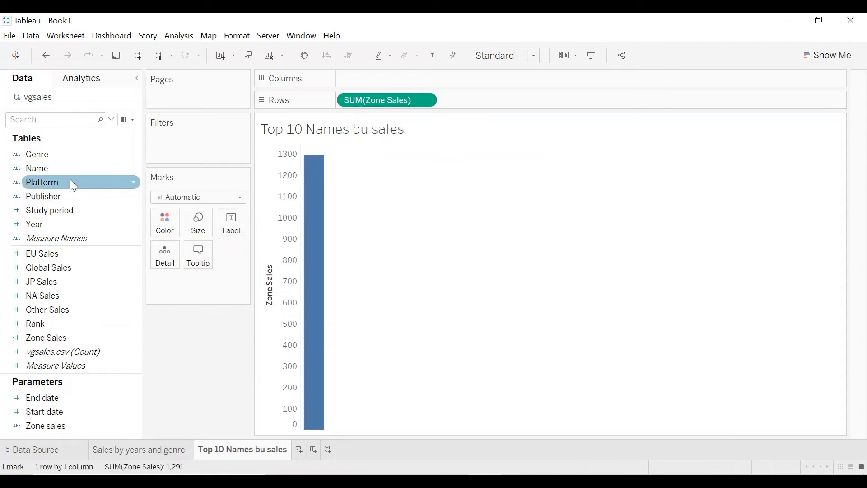
left_click_drag(392, 100, 392, 82)
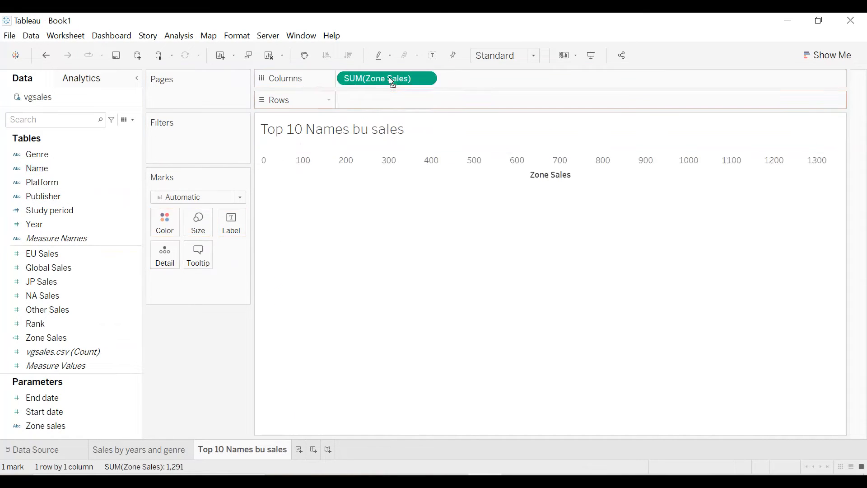
mouse_move(66, 168)
left_mouse_down()
mouse_move(389, 117)
mouse_move(388, 104)
left_mouse_up()
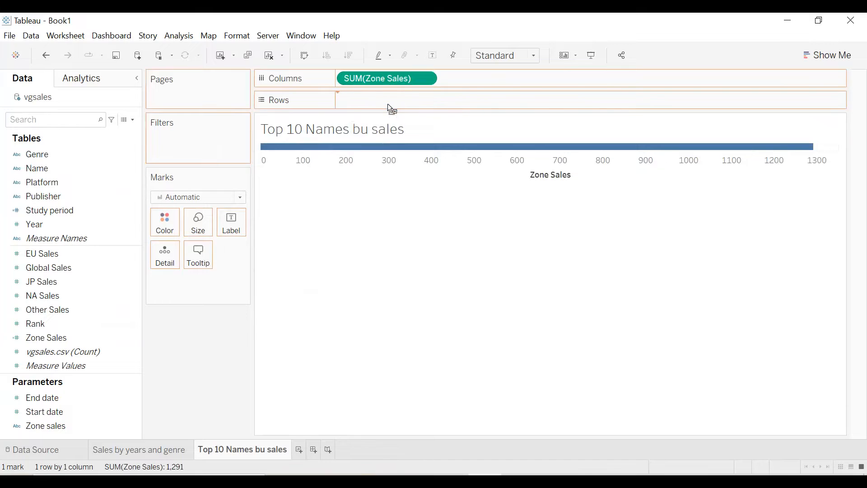
left_click(346, 59)
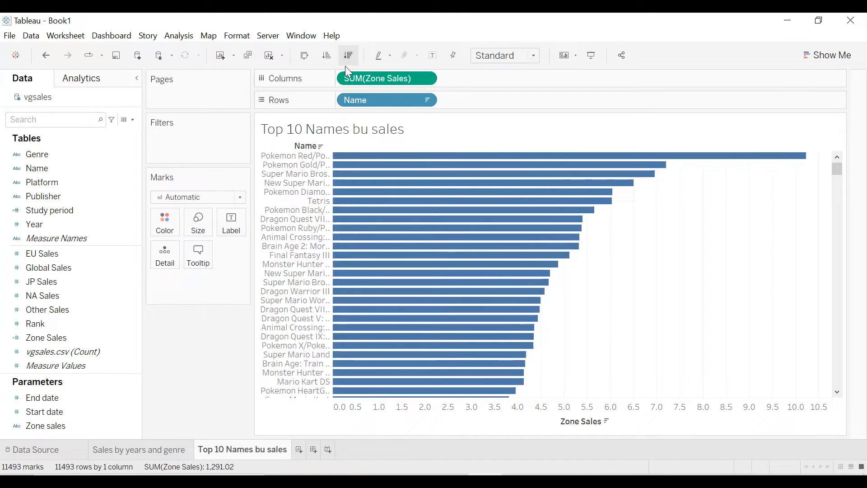
Filter Name to the top 10 by the sum of Zone Sales
left_click(425, 100)
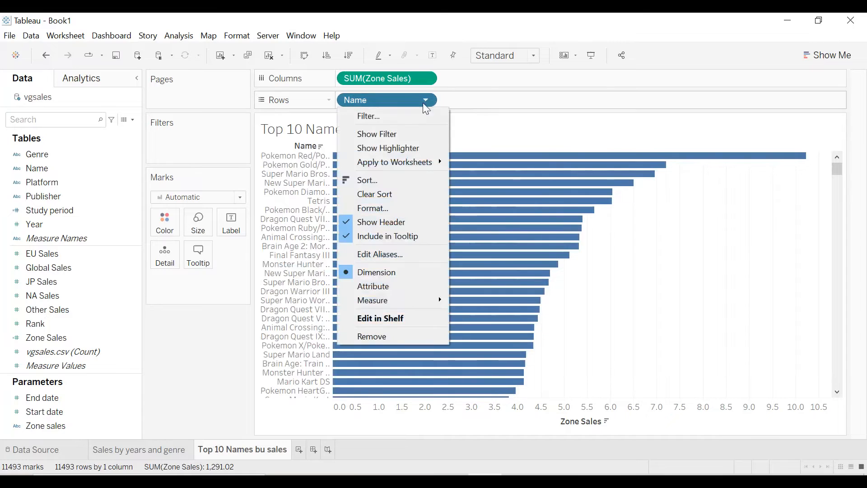
left_click(407, 116)
left_click(452, 94)
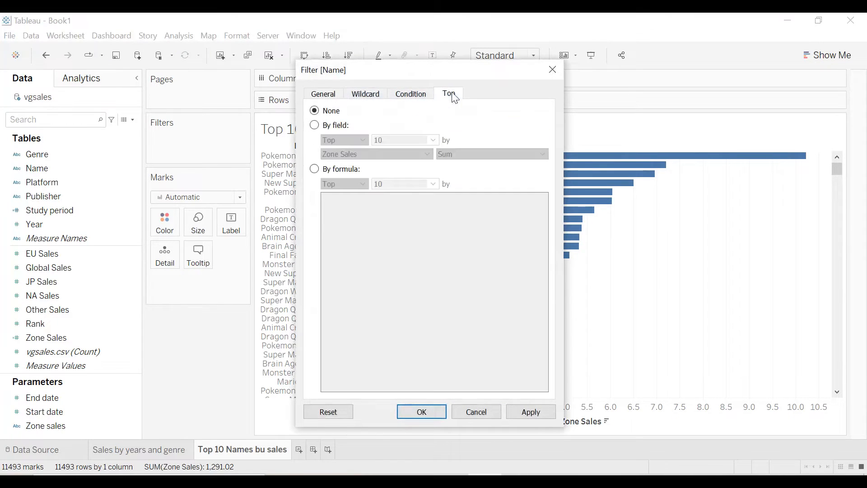
left_click(320, 127)
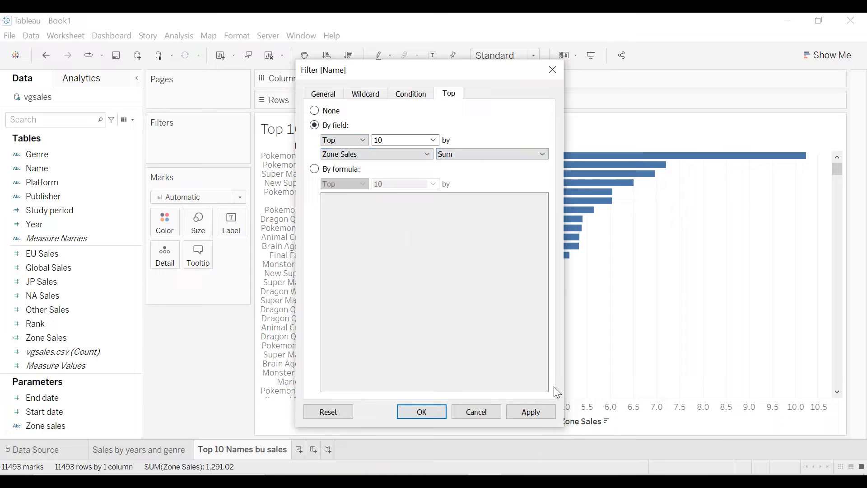
left_click(537, 421)
left_click(433, 414)
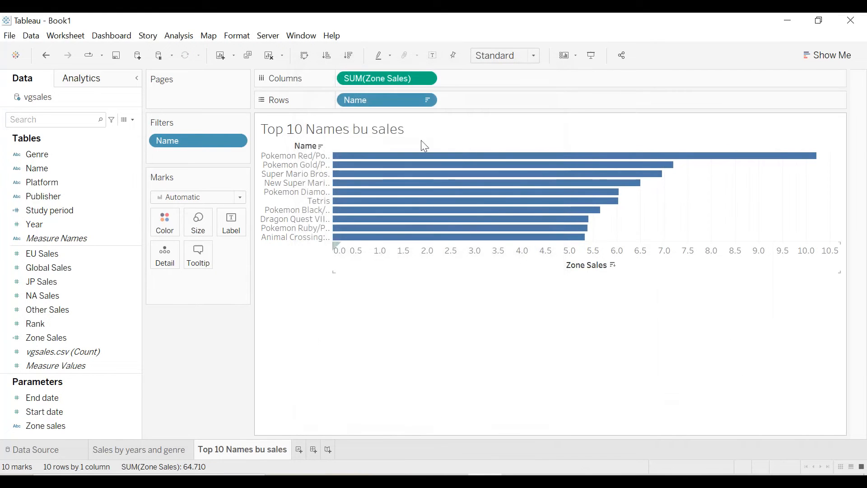
Fit the chart to Entire View and label the bars with their summed Zone Sales
left_click(496, 62)
left_click(495, 105)
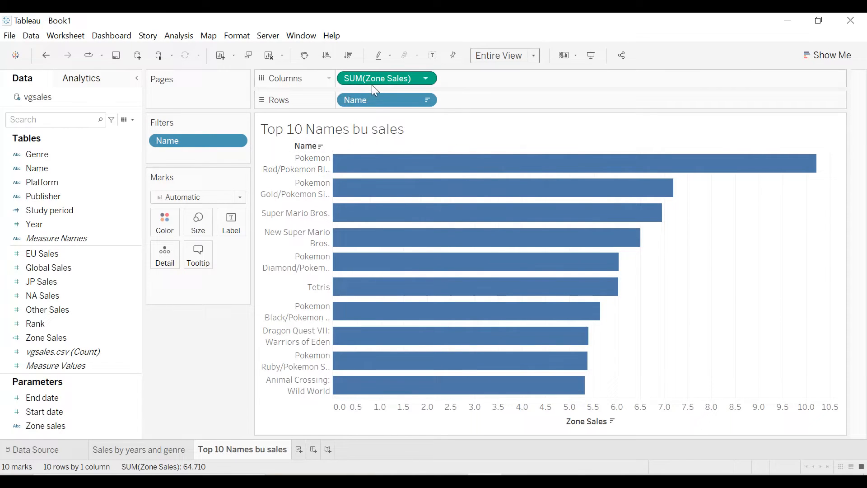
left_click_drag(377, 81, 239, 226)
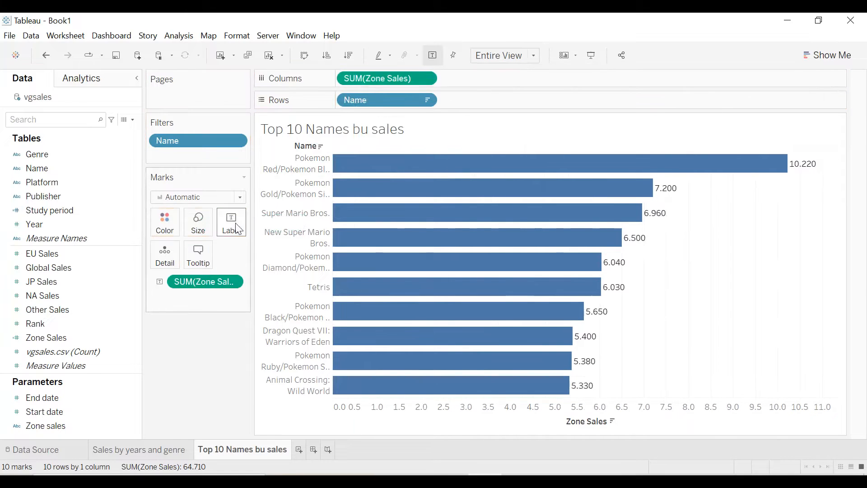
Color all the bars bright blue
left_click(166, 226)
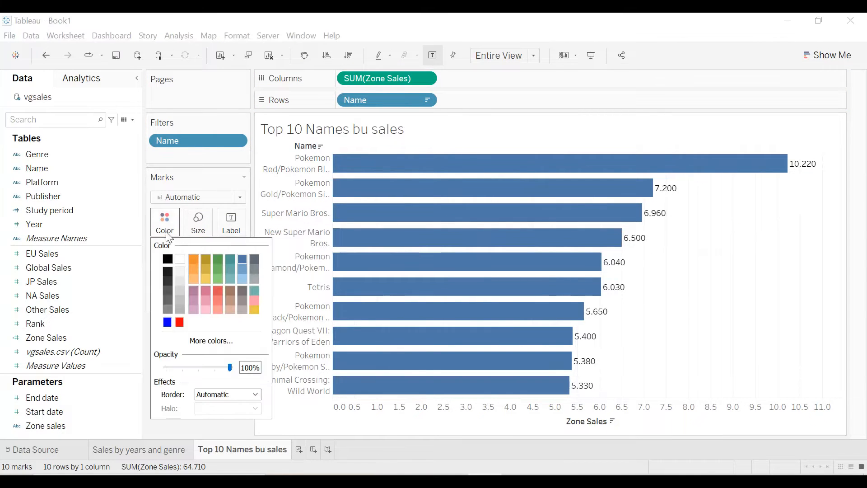
left_click(167, 322)
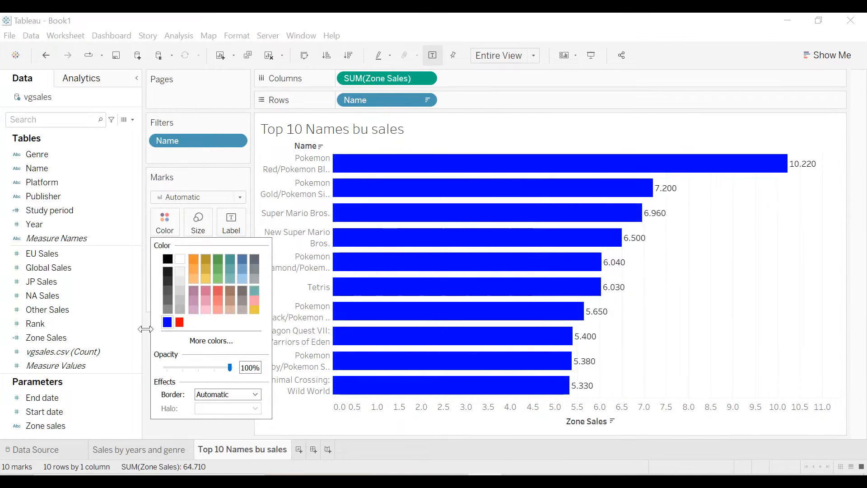
left_click(745, 294)
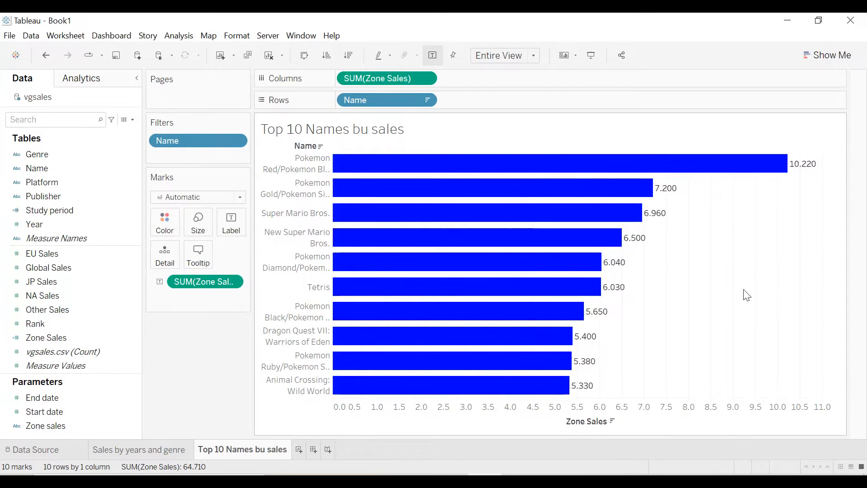
Remove the title of the Zone Sales axis and widen the name column so the game names fit
right_click(591, 423)
left_click(624, 328)
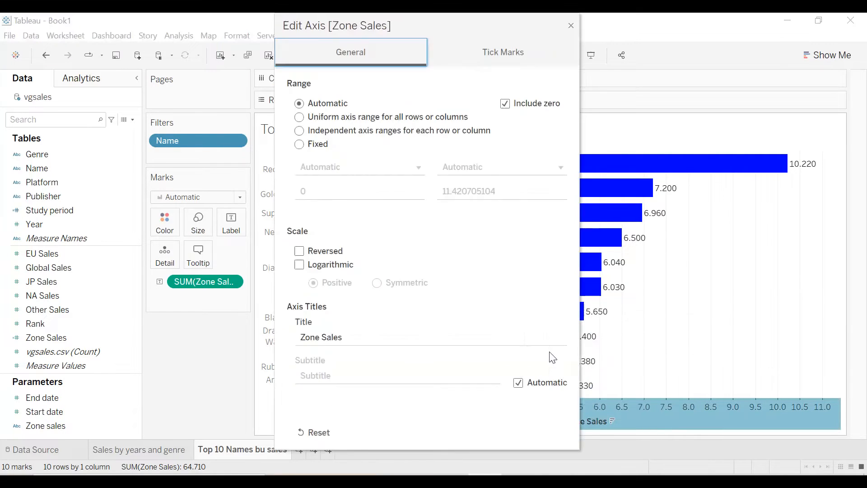
left_click(343, 338)
key("BackSpace")
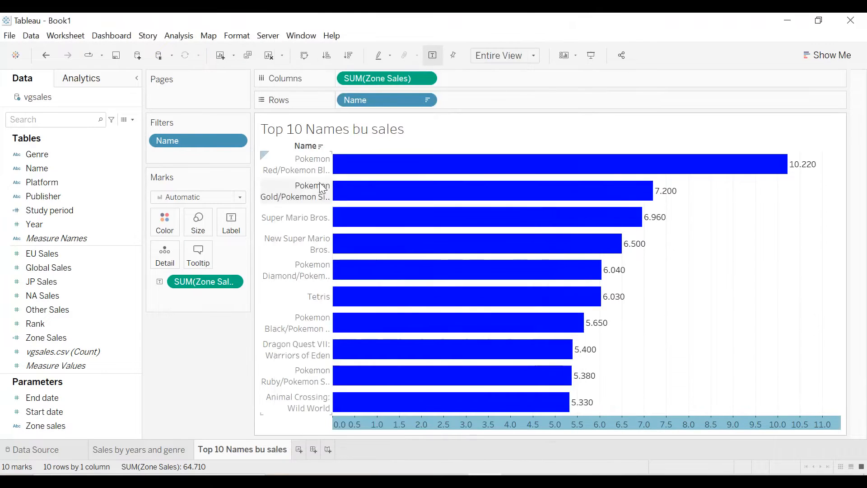
left_click_drag(365, 176, 376, 180)
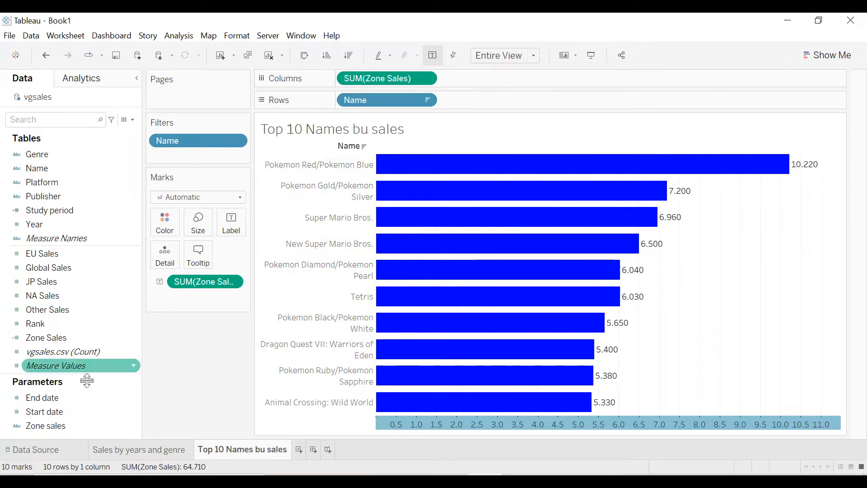
Show the Zone sales parameter control on the sheet and switch it to NA Sales
left_click(135, 427)
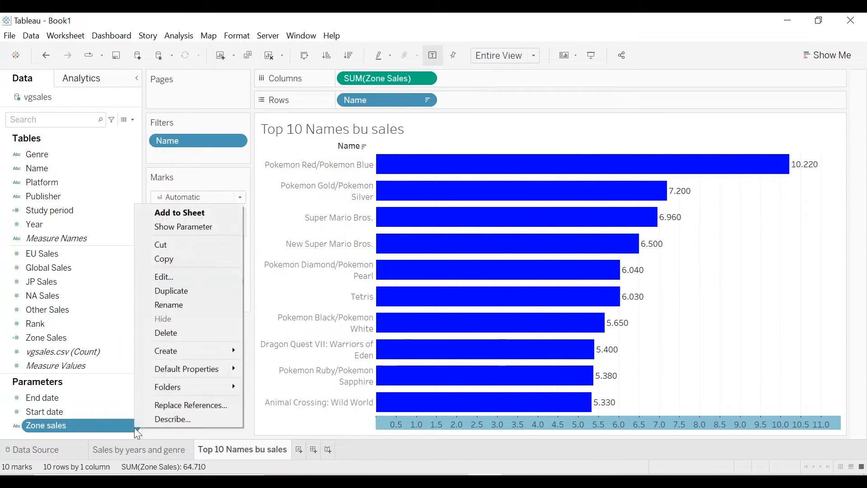
left_click(175, 224)
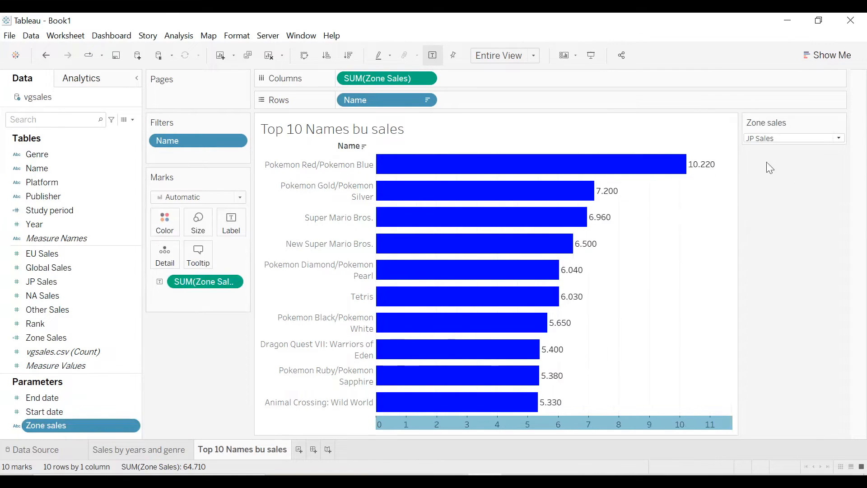
left_click(777, 140)
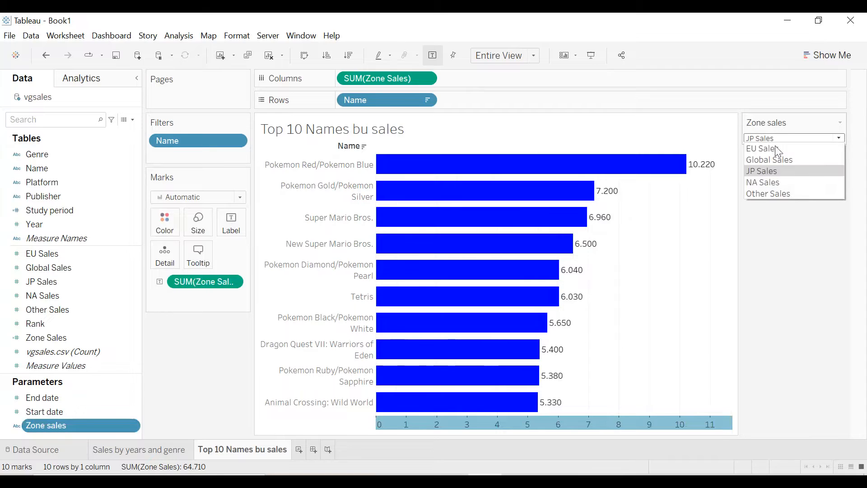
left_click(771, 183)
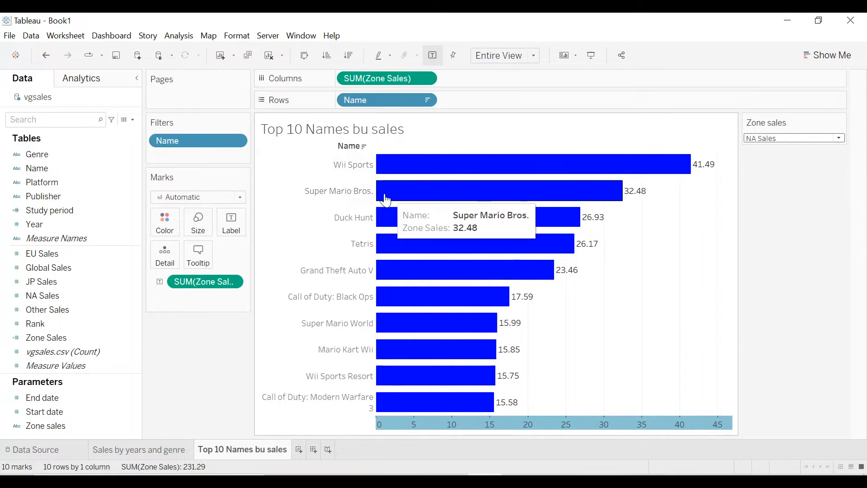
left_click(801, 144)
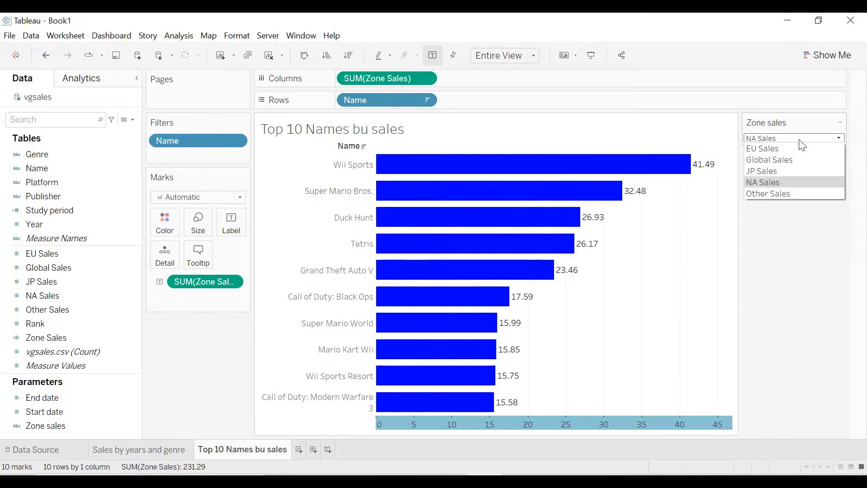
Set the Zone sales parameter to EU Sales and filter the sheet to Study period value 1
left_click(779, 149)
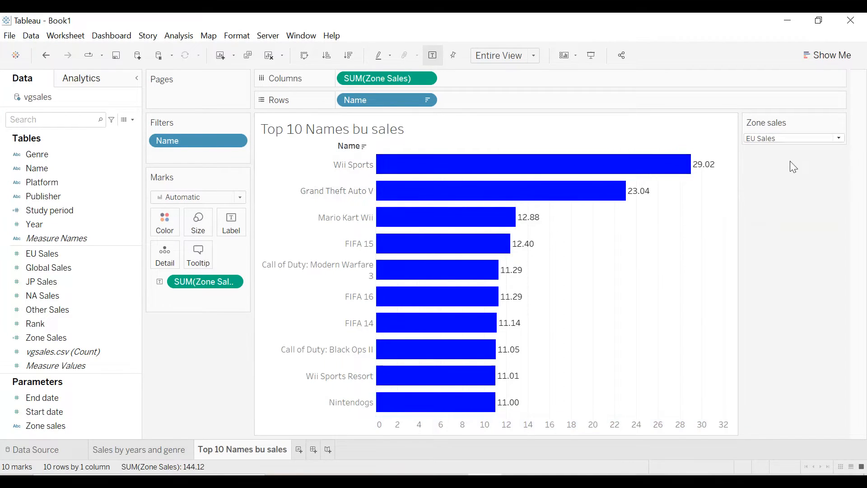
left_click(22, 211)
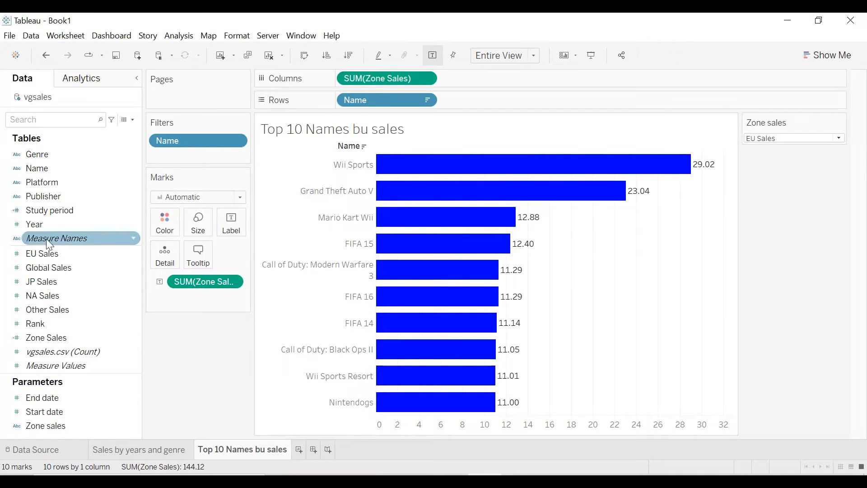
left_click_drag(49, 220, 175, 157)
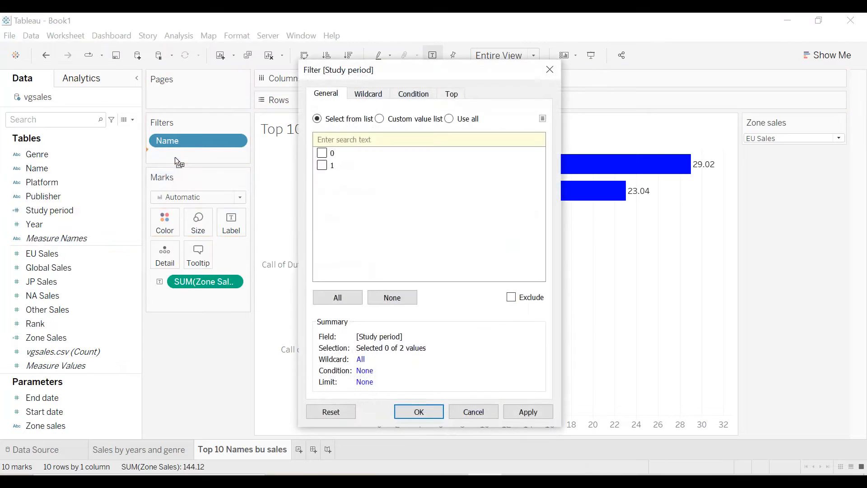
left_click(322, 166)
left_click(528, 411)
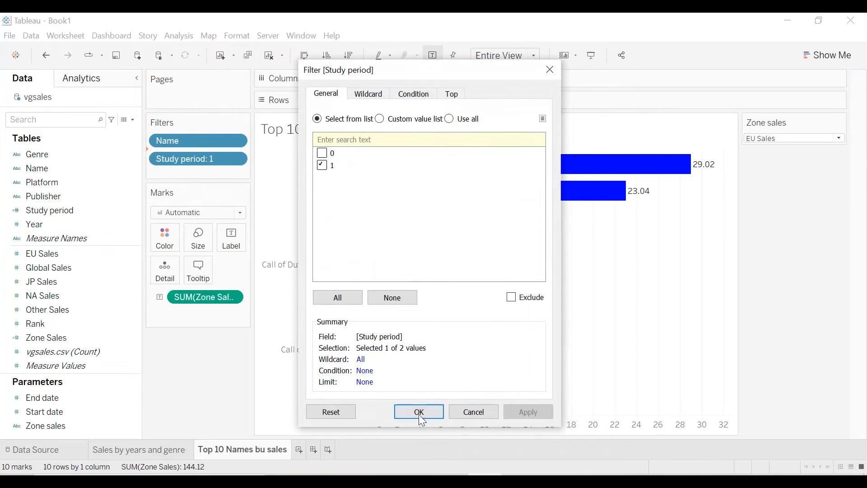
left_click(419, 411)
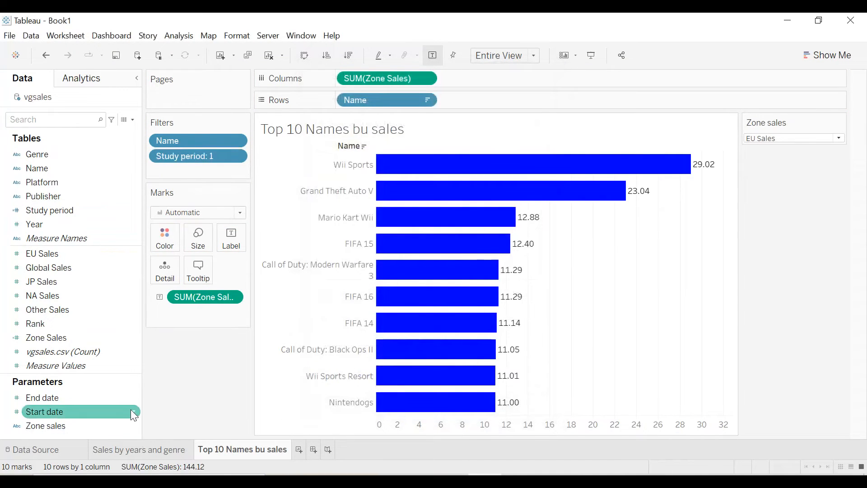
Show the Start date and End date parameter controls on the sheet
right_click(133, 411)
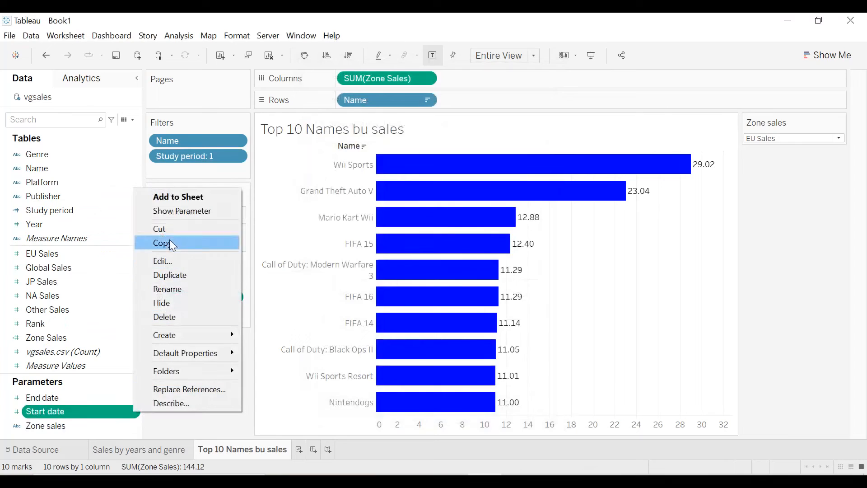
left_click(176, 214)
right_click(134, 397)
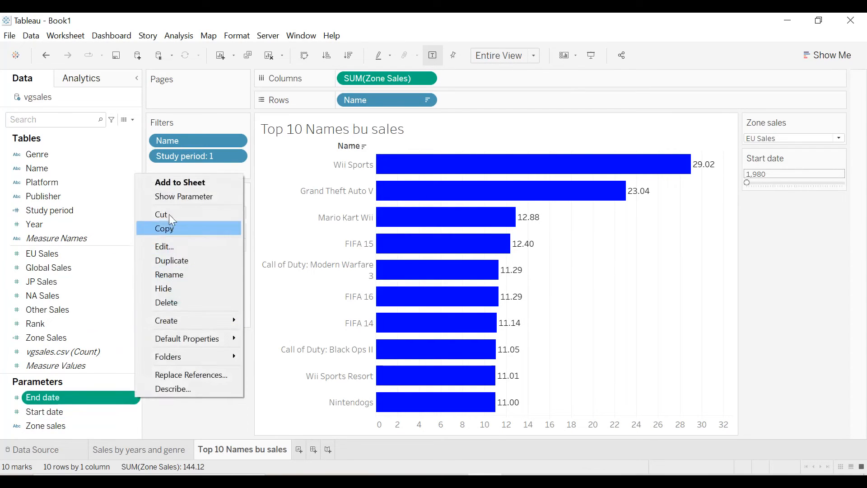
left_click(184, 196)
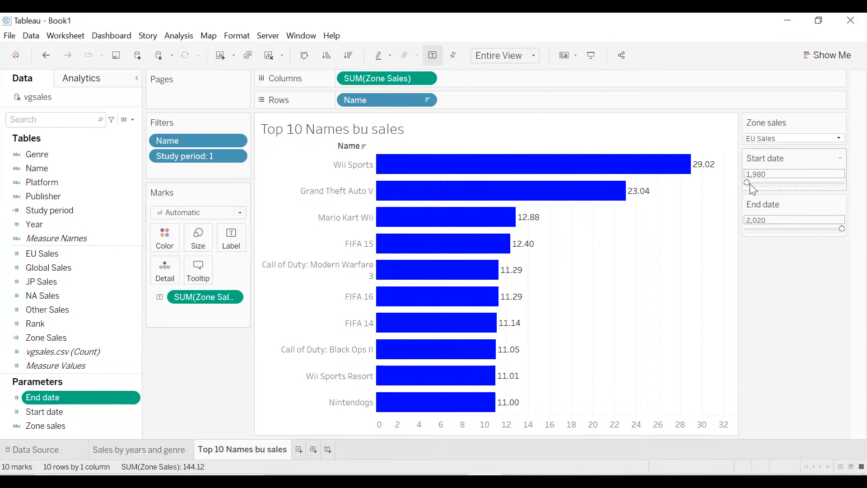
Adjust the date parameters to a Start date of 1,987 and an End date of 2,020
left_click_drag(788, 183, 758, 183)
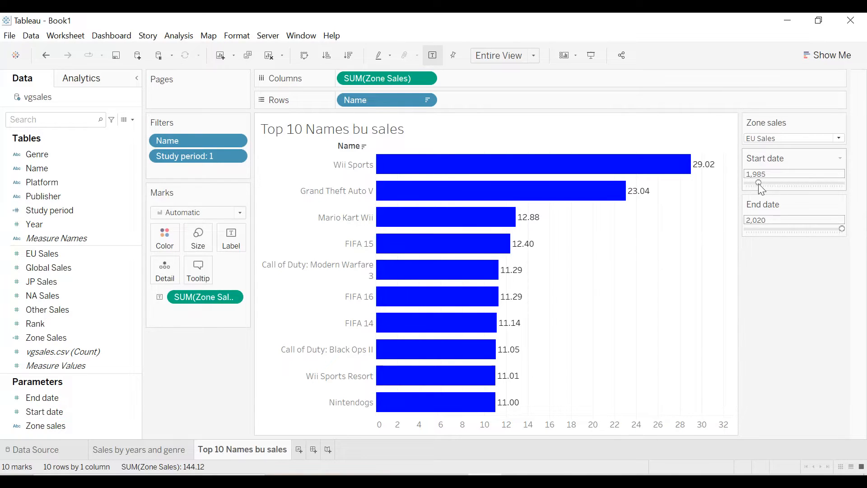
mouse_move(836, 232)
left_mouse_down()
mouse_move(801, 231)
mouse_move(825, 232)
left_mouse_up()
left_click_drag(767, 184, 806, 183)
left_click_drag(806, 183, 780, 183)
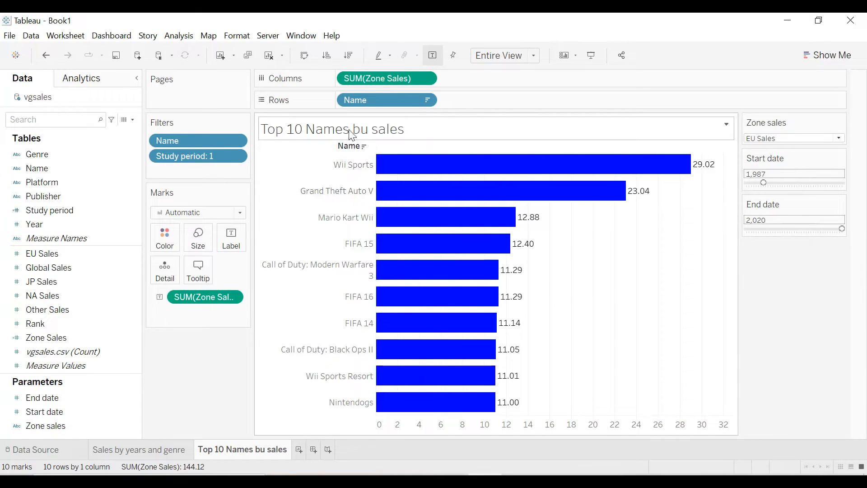
Correct the worksheet name to "Top 10 Names by sales"
double_click(254, 443)
left_click(260, 448)
key("BackSpace")
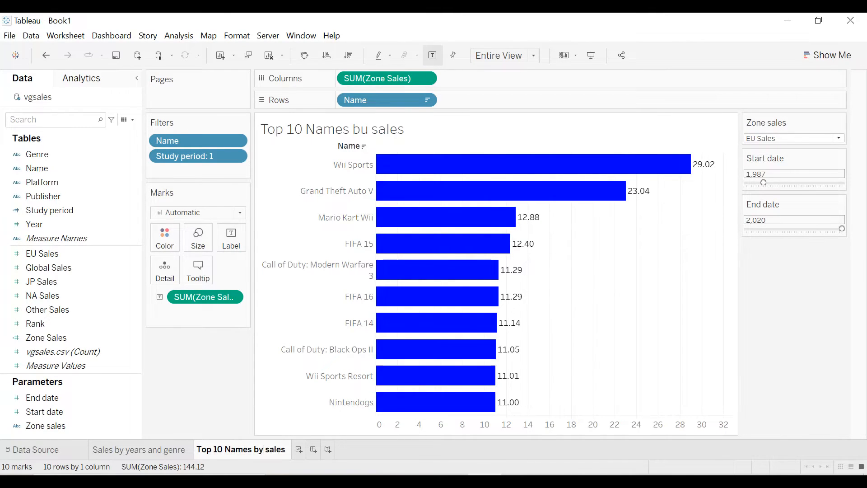
type("y")
key("Return")
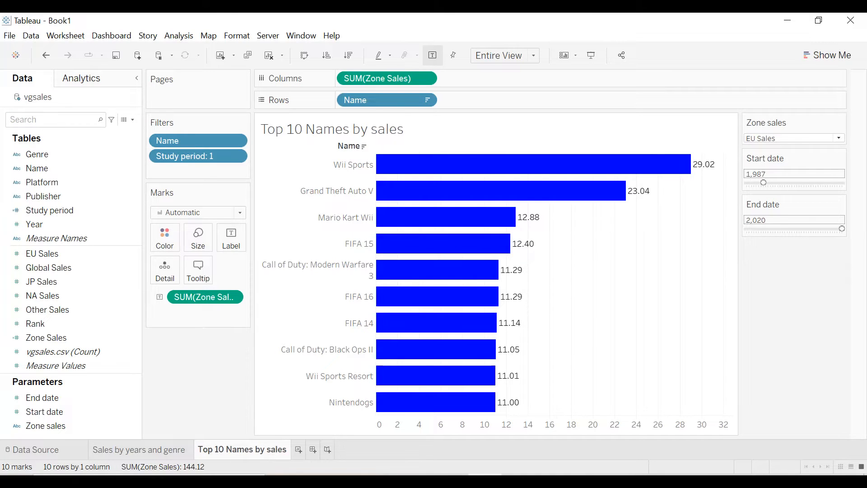
Format the sheet title as centered, bold, black text
double_click(360, 140)
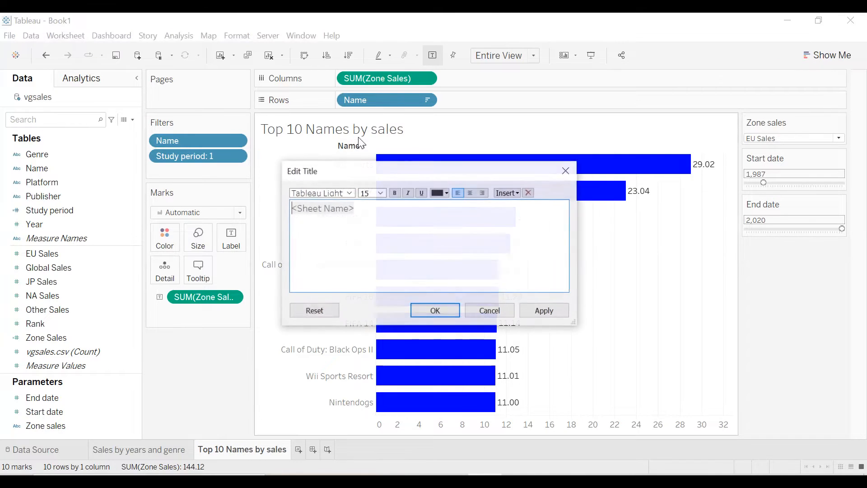
left_click(470, 193)
left_click(395, 193)
left_click(446, 193)
left_click(439, 205)
left_click(539, 310)
left_click(435, 311)
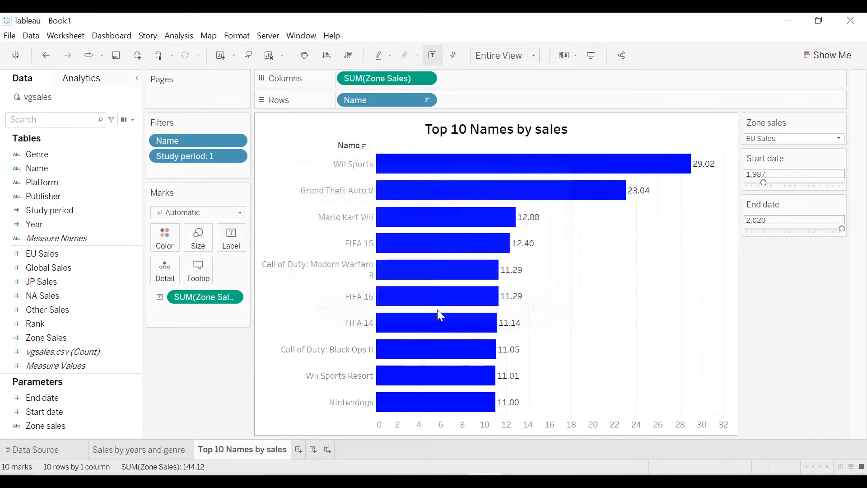
Hide the field labels for rows and change the worksheet font color to black
right_click(350, 149)
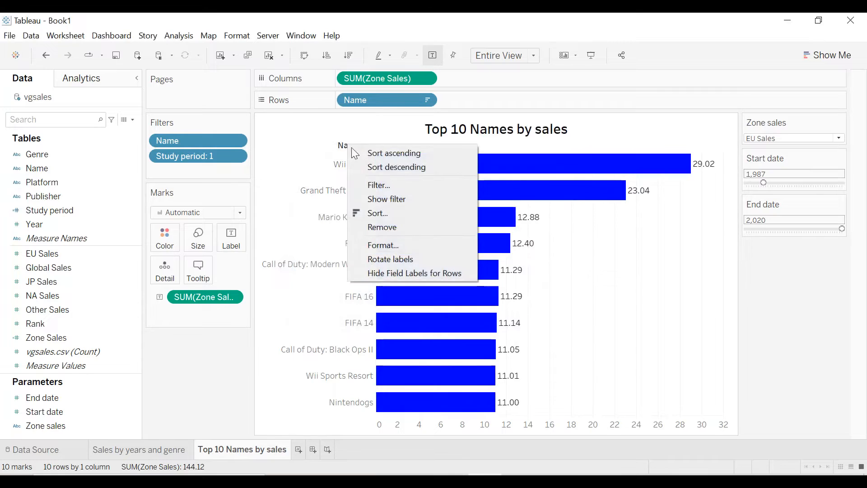
left_click(383, 269)
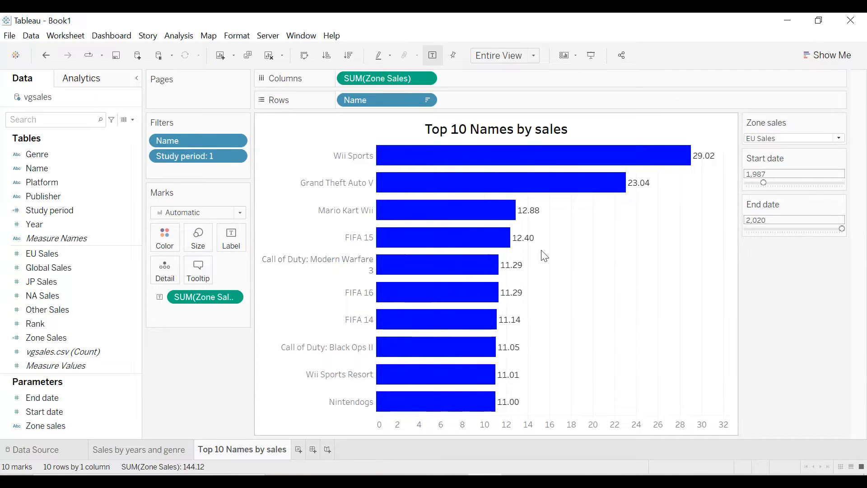
right_click(565, 250)
left_click(603, 315)
left_click(124, 160)
left_click(118, 195)
left_click(10, 188)
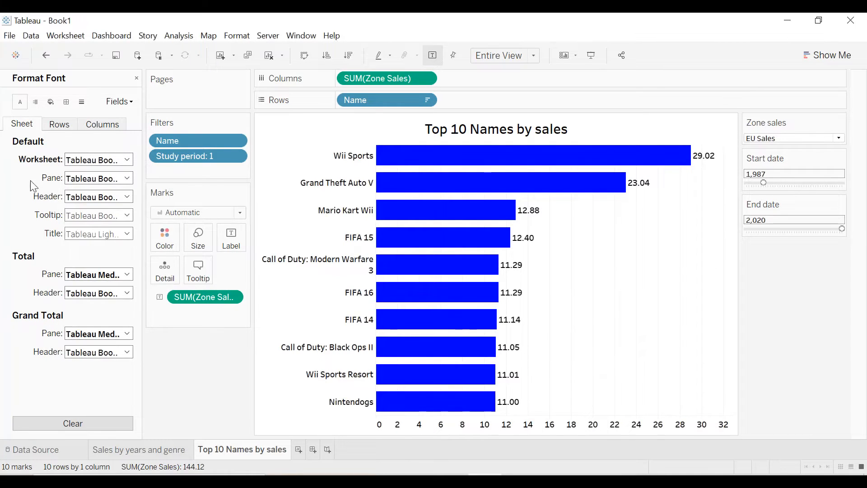
Apply a pale teal shading to the sheet title and close the formatting options
right_click(341, 136)
left_click(372, 182)
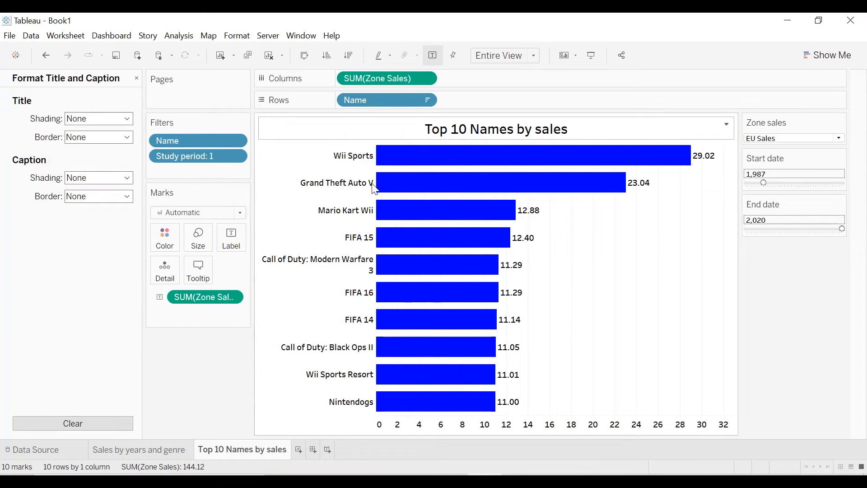
left_click(100, 120)
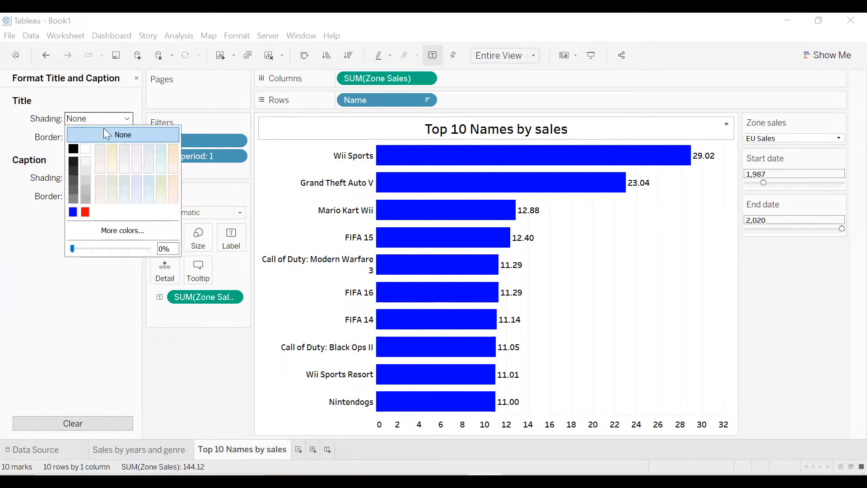
left_click(158, 150)
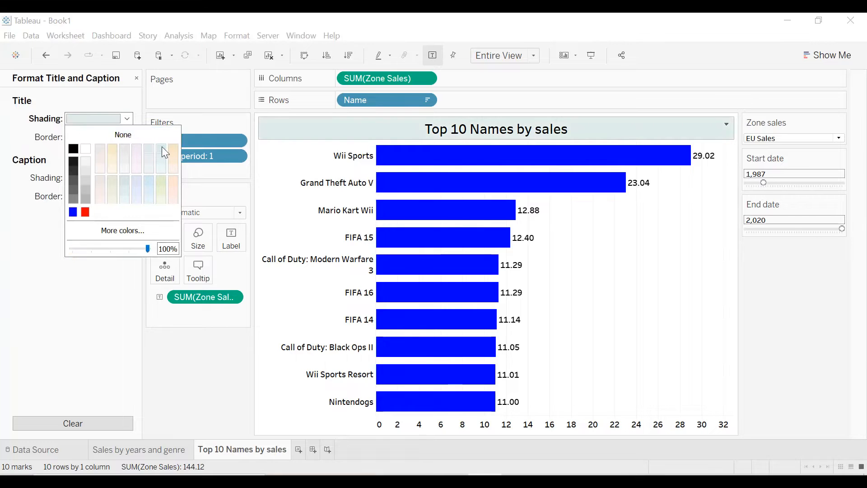
left_click(601, 228)
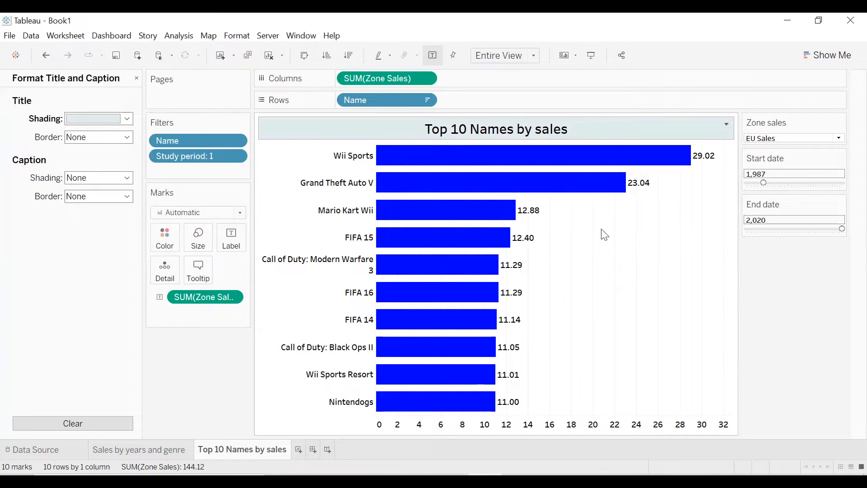
left_click(136, 79)
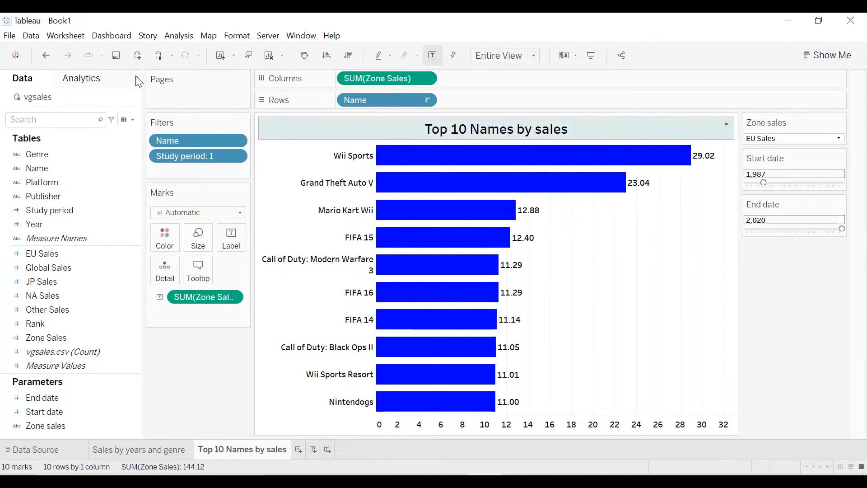
left_click(137, 81)
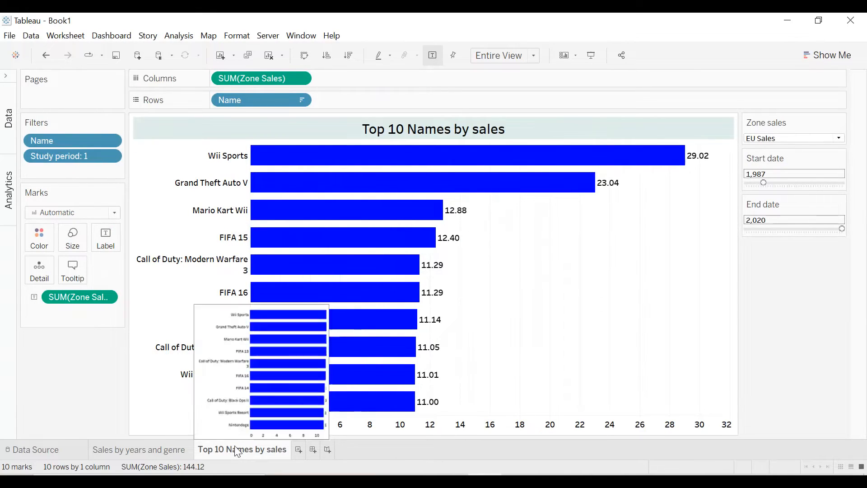
Duplicate the "Top 10 Names by sales" worksheet and bring its data fields into view
right_click(229, 449)
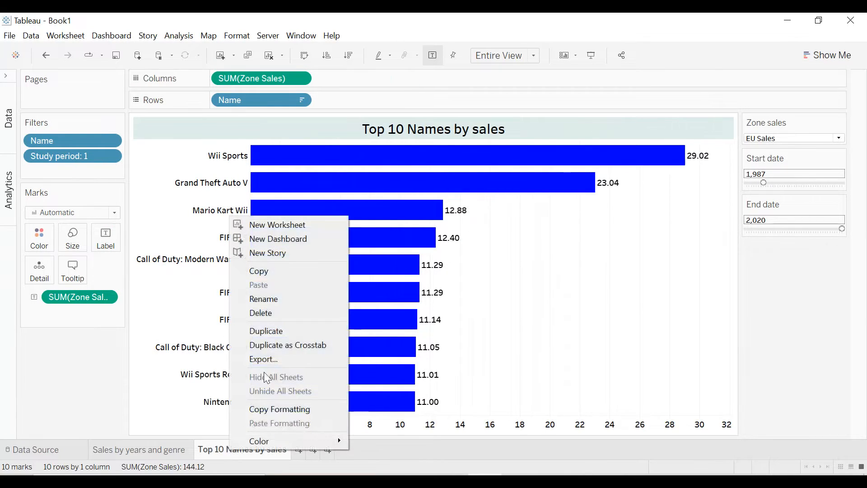
left_click(269, 330)
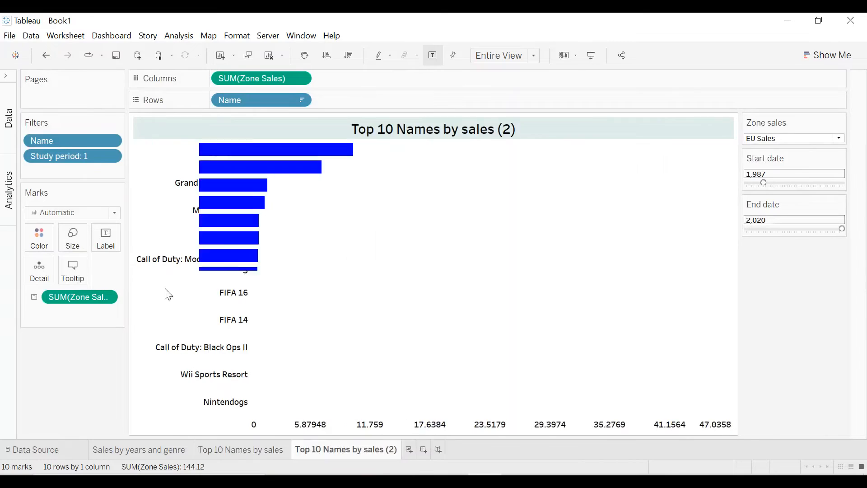
left_click(6, 76)
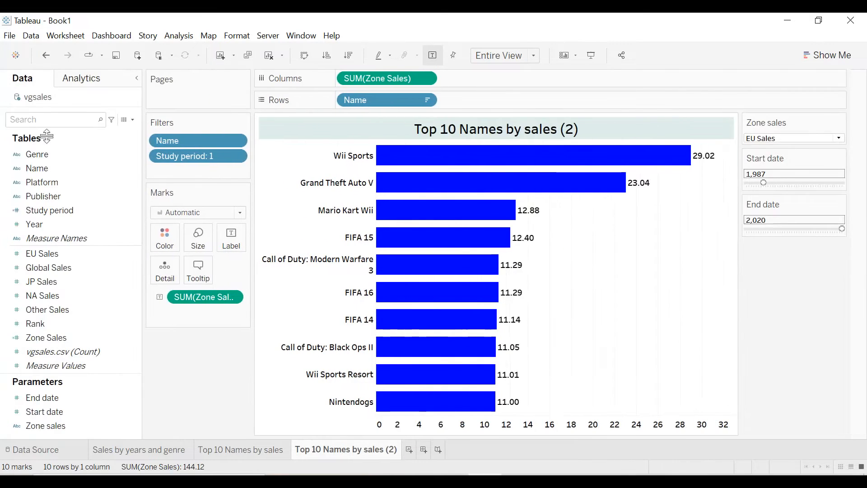
Replace Name with Platform on the rows of the duplicated sheet and sort the bars in descending order
left_click(49, 186)
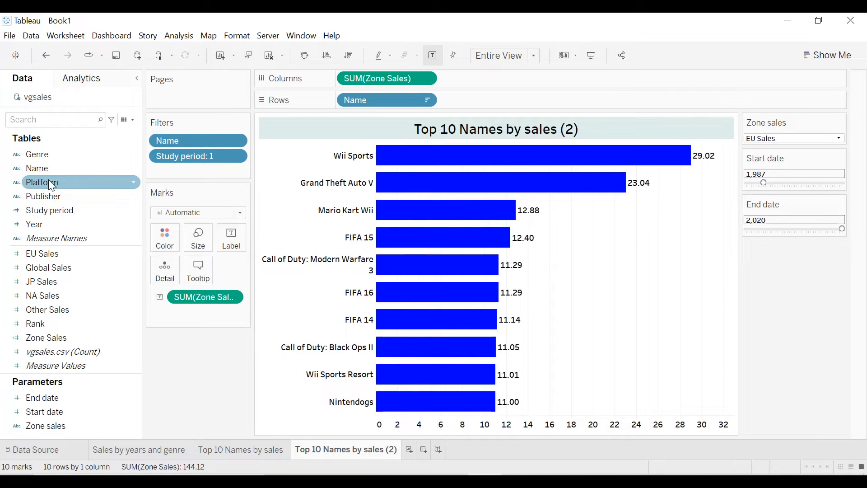
left_click_drag(364, 100, 165, 195)
left_click_drag(42, 182, 370, 104)
left_click(348, 55)
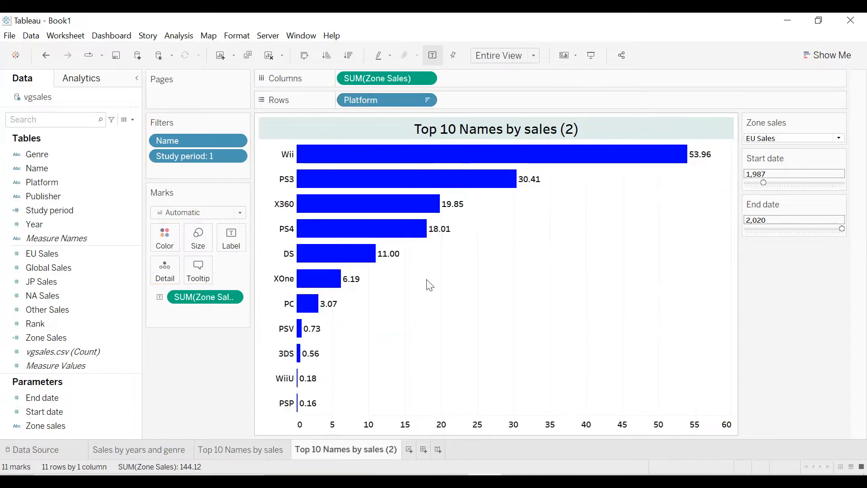
left_click(425, 100)
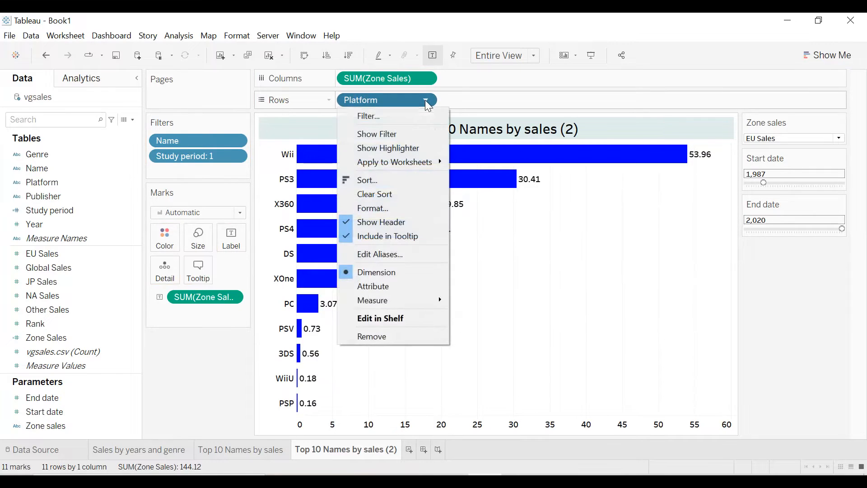
left_click(402, 131)
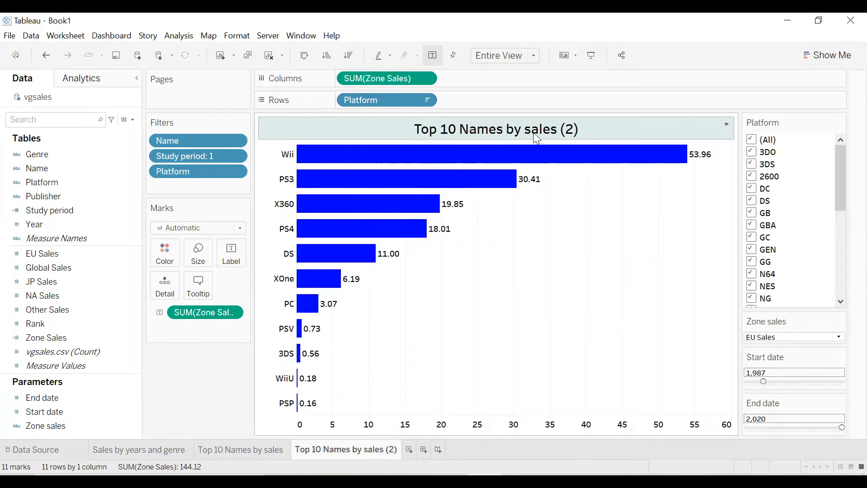
key("ctrl+z")
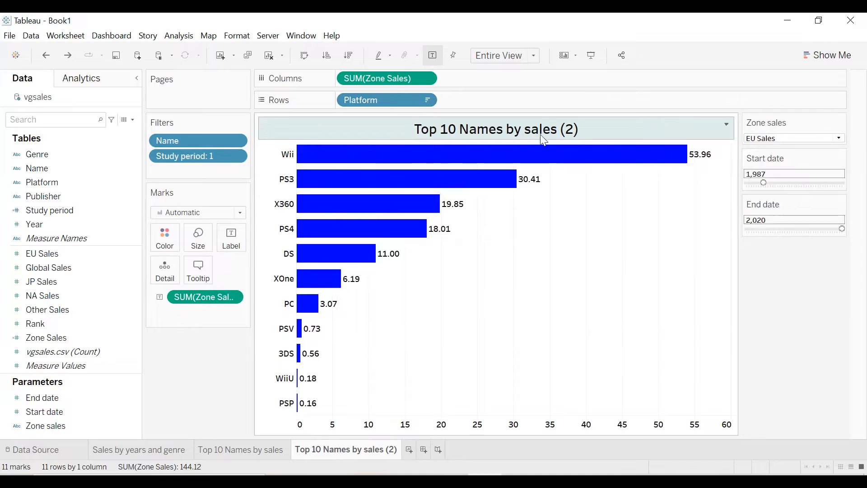
Filter Platform to the top 10 by the sum of Zone Sales
left_click(425, 100)
left_click(406, 116)
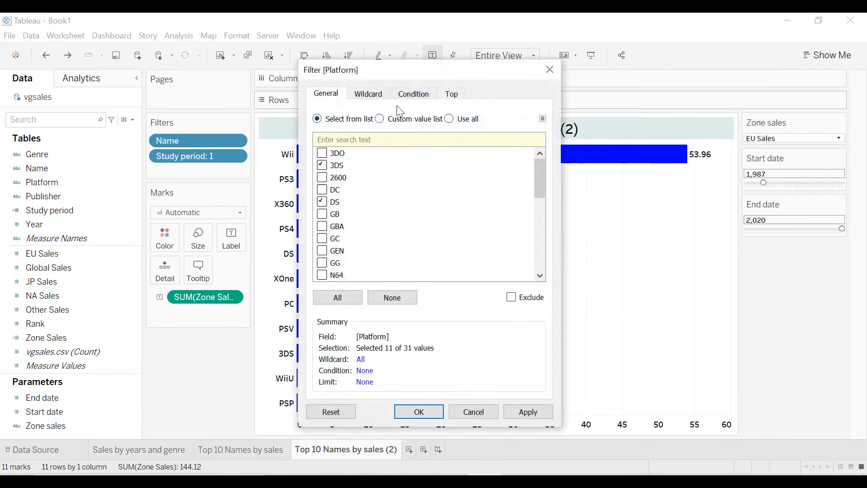
left_click(450, 94)
left_click(318, 125)
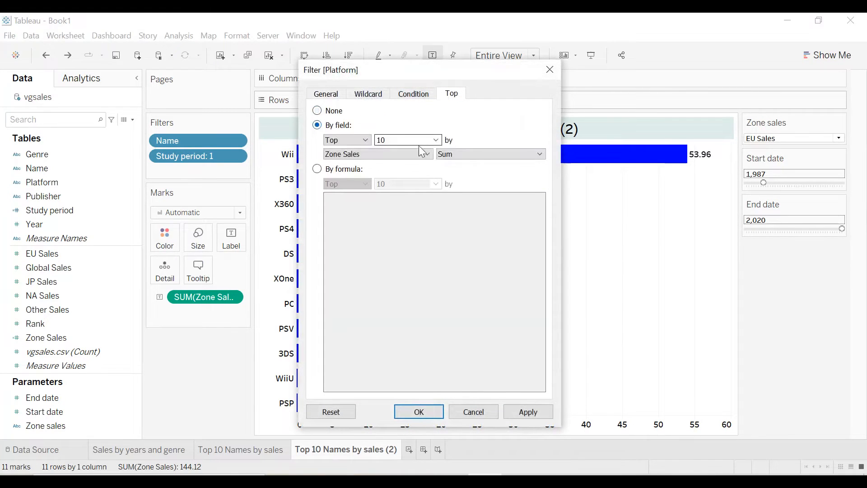
left_click(527, 412)
left_click(435, 414)
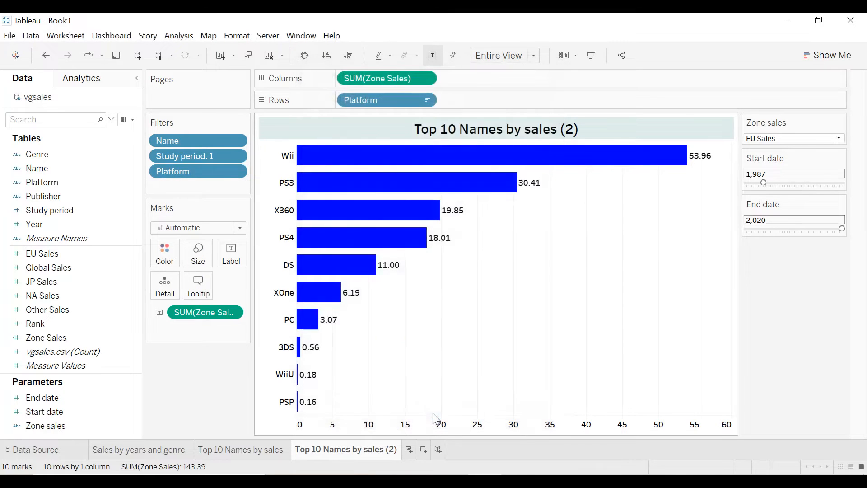
Rename the duplicated worksheet as "Top 10 platforms by sales", leaving its title linked to the sheet name
double_click(546, 132)
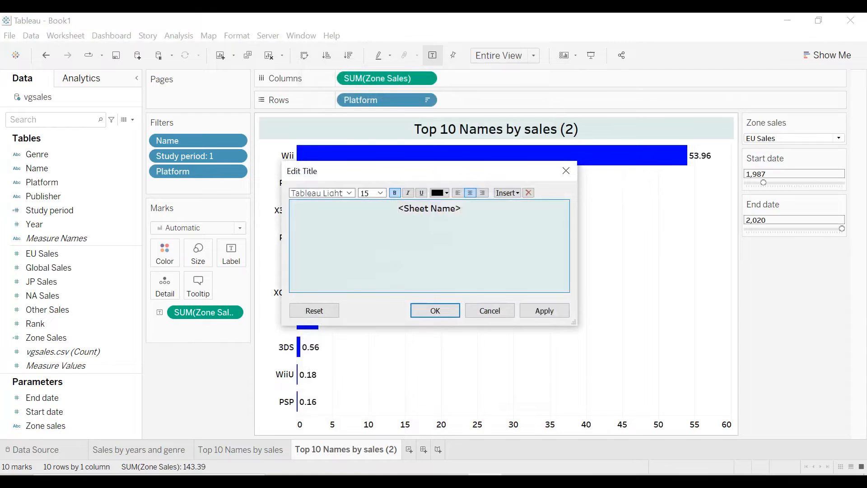
left_click(566, 171)
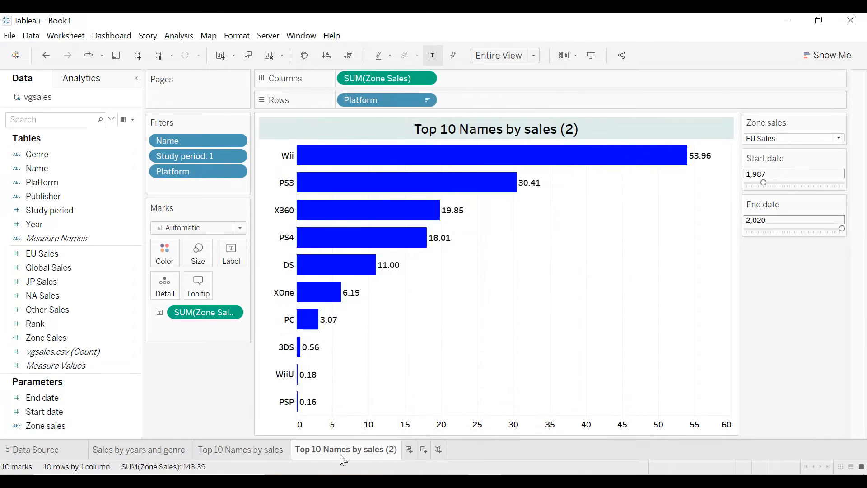
mouse_move(343, 459)
double_click(340, 454)
left_click(402, 453)
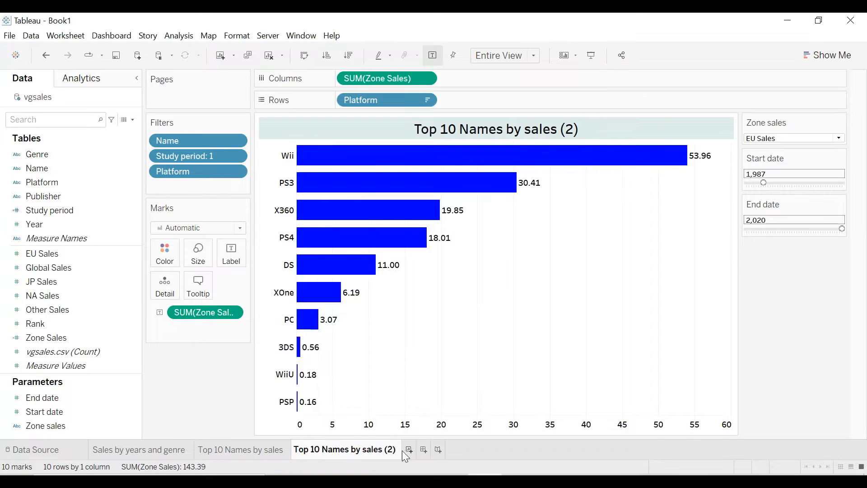
key("BackSpace")
key("BackSpace")
key("BackSpace")
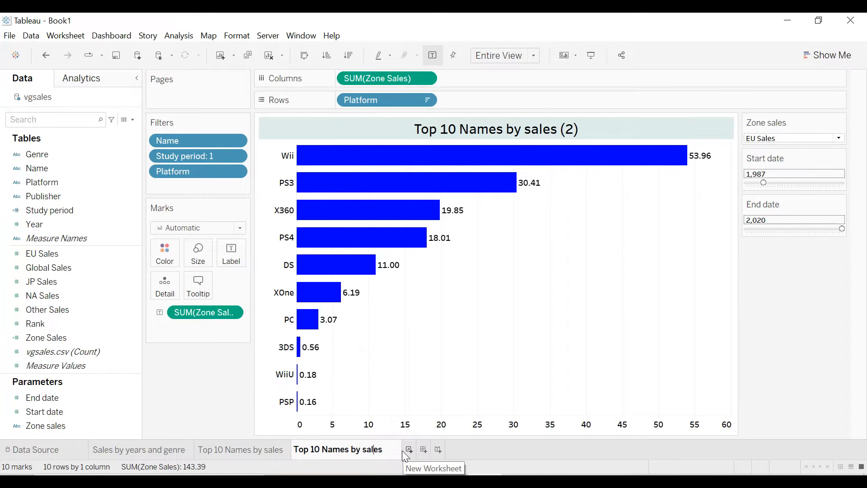
key("BackSpace")
key("BackSpace")
key("BackSpace")
key("BackSpace")
type("platfor")
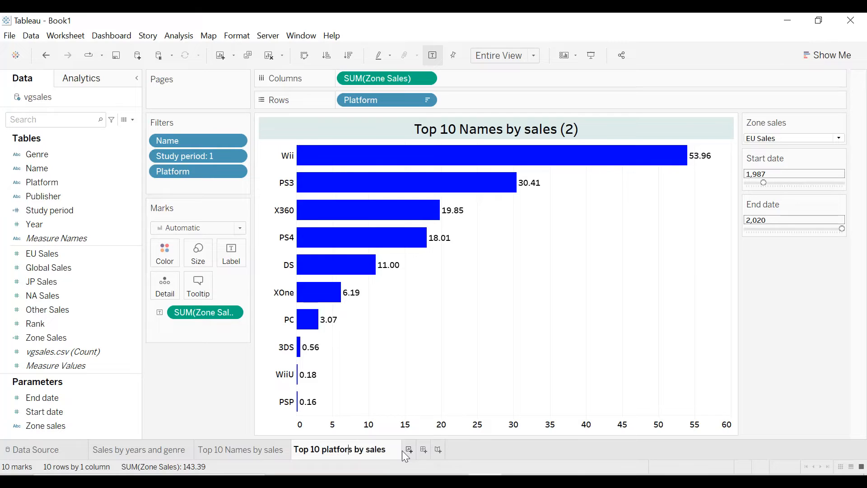
type("m")
key("Return")
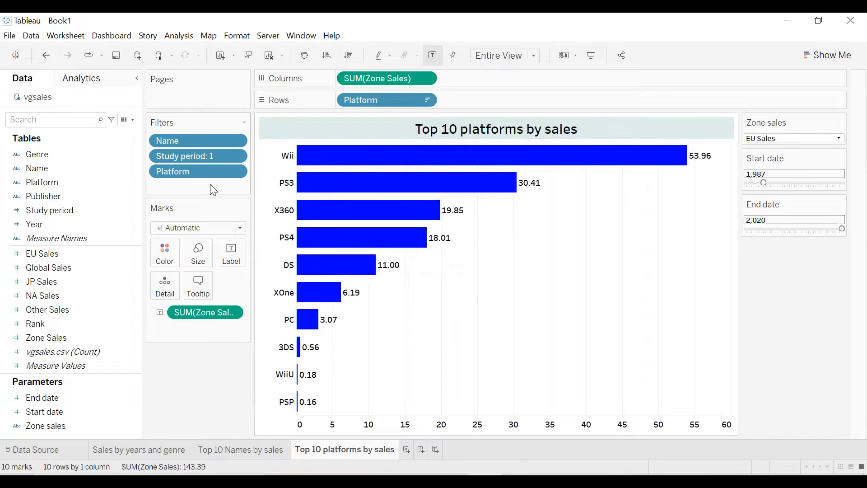
Check the platform chart with the Zone sales parameter set to JP Sales and to NA Sales
mouse_move(683, 161)
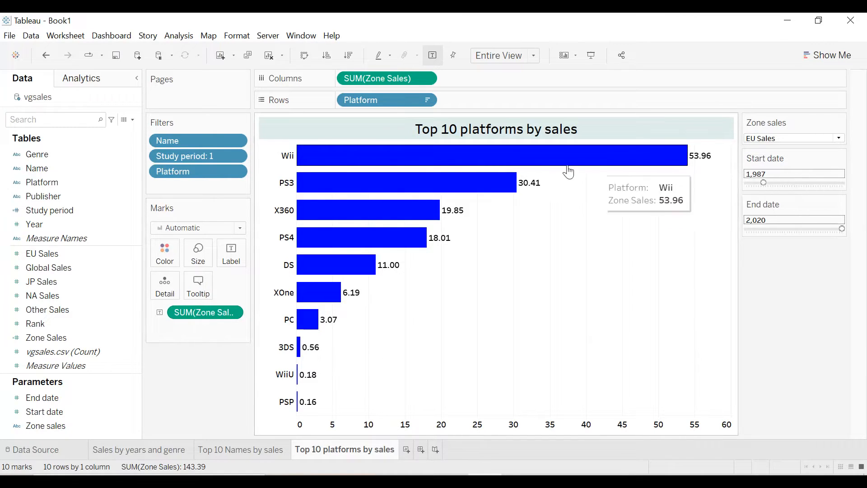
left_click(758, 139)
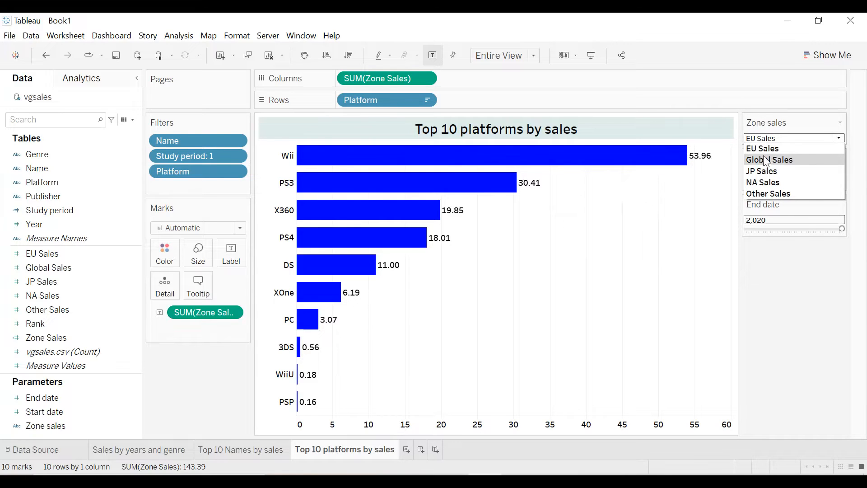
left_click(766, 171)
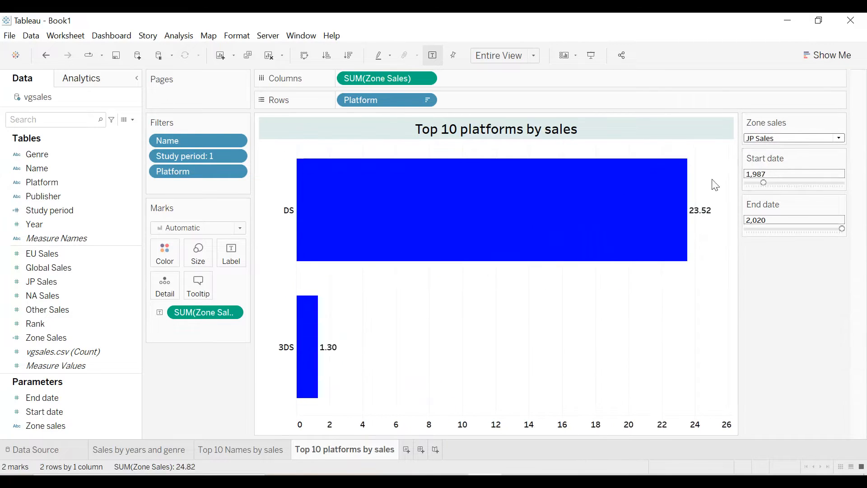
left_click(783, 139)
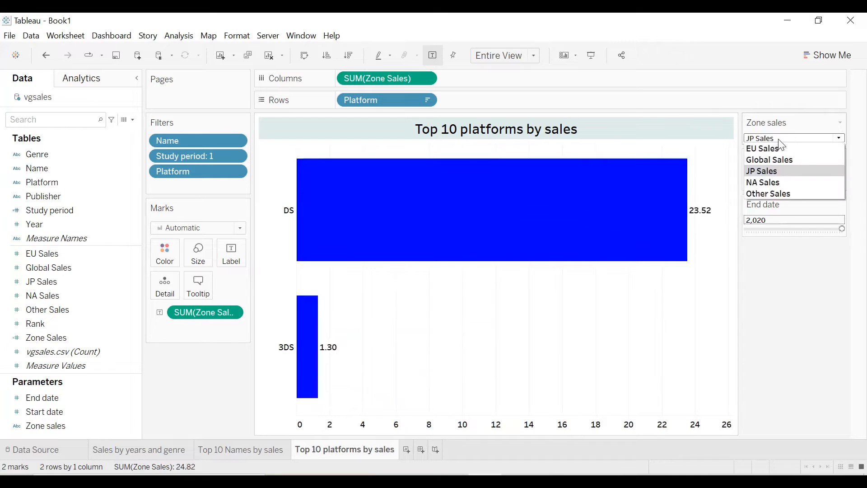
left_click(767, 183)
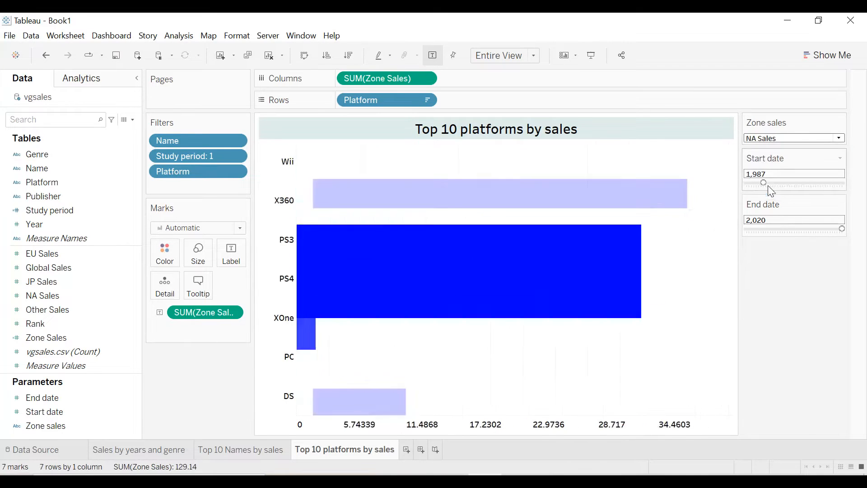
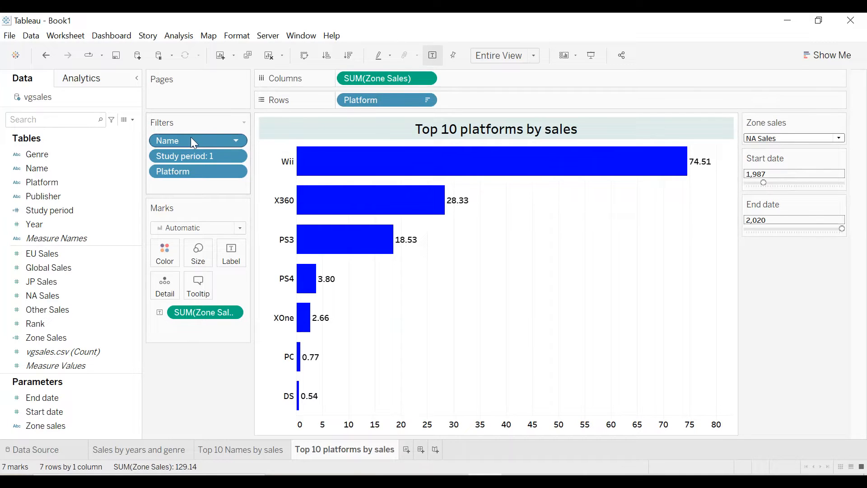
Remove the Name filter from the platforms sheet and switch Zone sales to EU Sales and finally Global Sales
left_click_drag(186, 140, 76, 150)
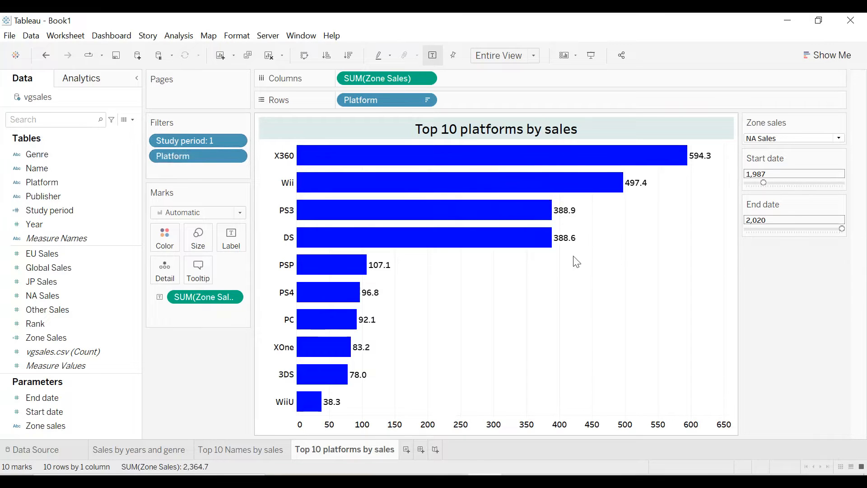
left_click(784, 139)
left_click(773, 151)
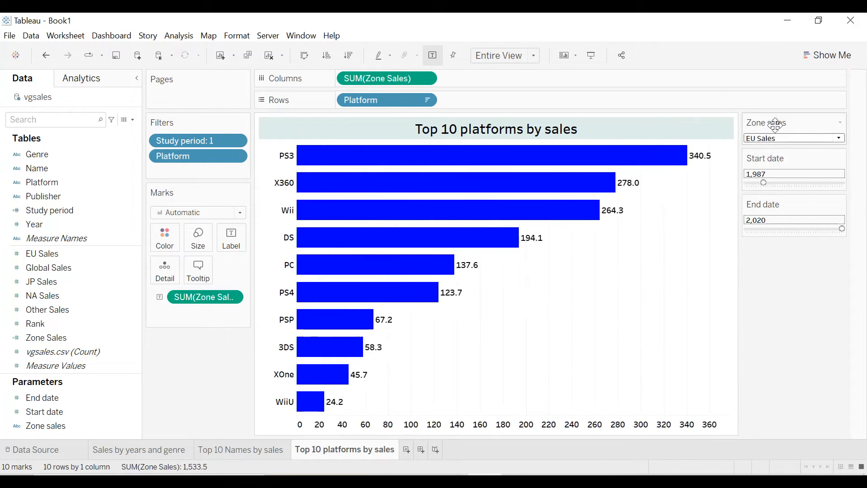
left_click(771, 138)
left_click(769, 160)
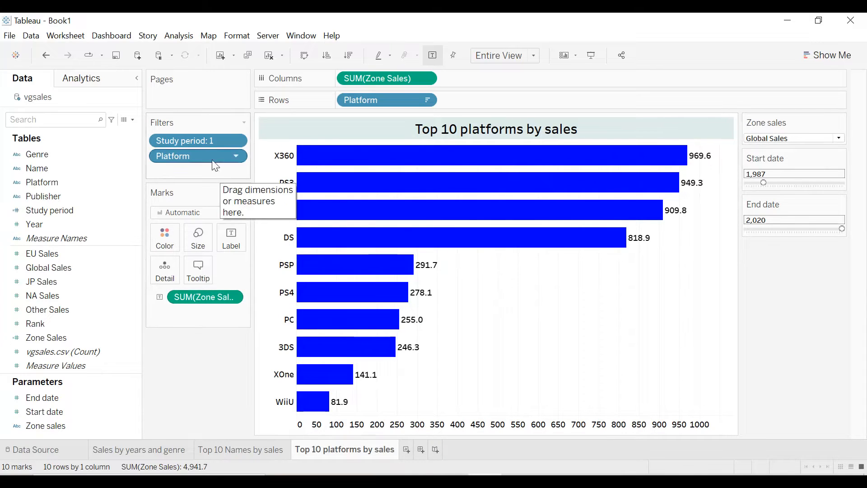
Compare the platform chart with the "Top 10 Names by sales" sheet and return to the platforms sheet
mouse_move(676, 218)
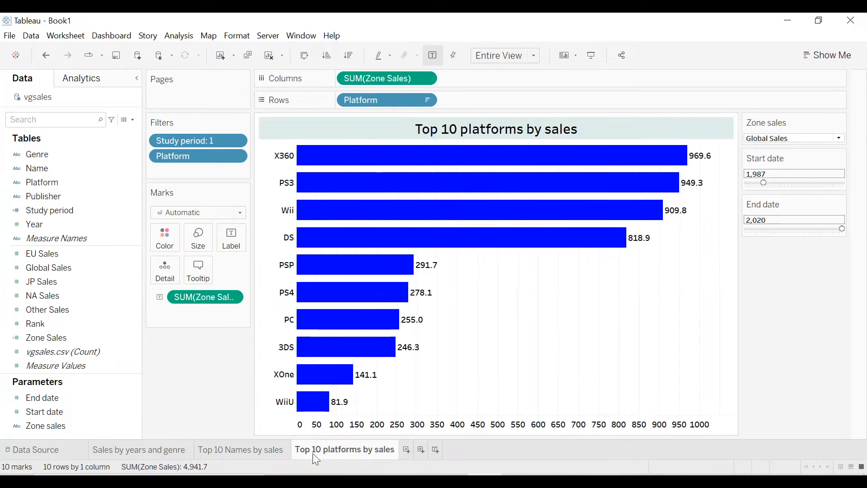
left_click(235, 454)
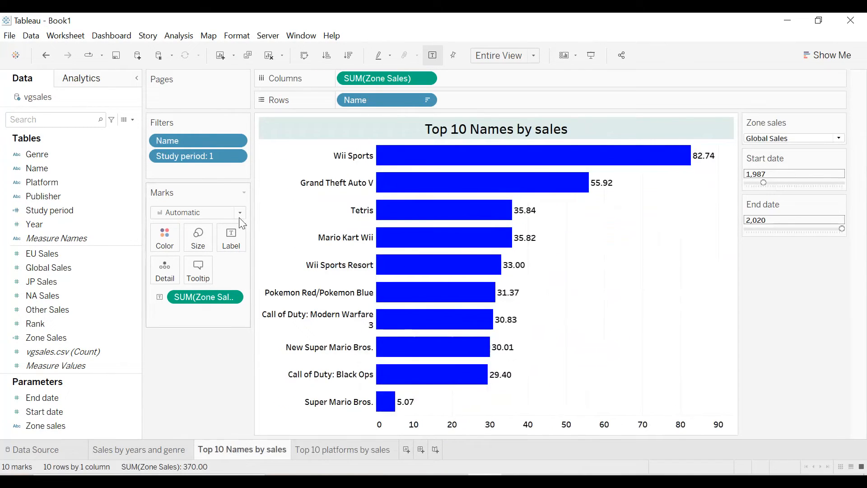
left_click(356, 449)
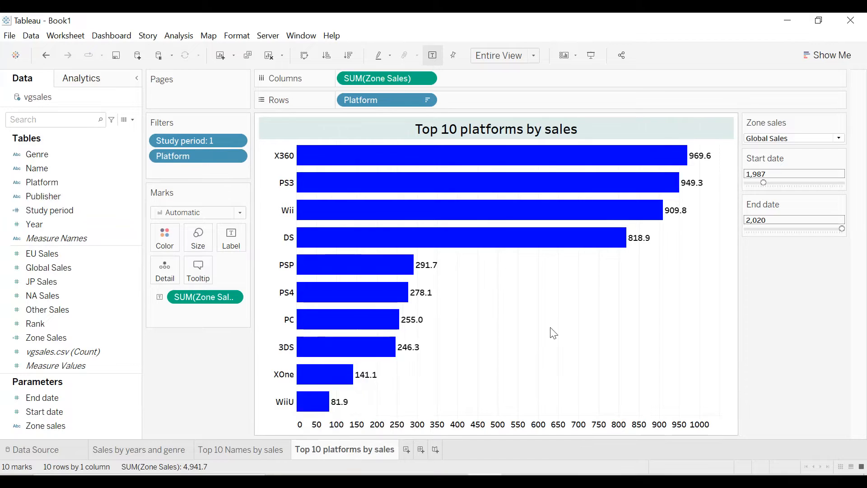
Try a treemap, convert the platform chart to packed bubbles, and add the sum of Zone Sales to the bubble labels
left_click(845, 58)
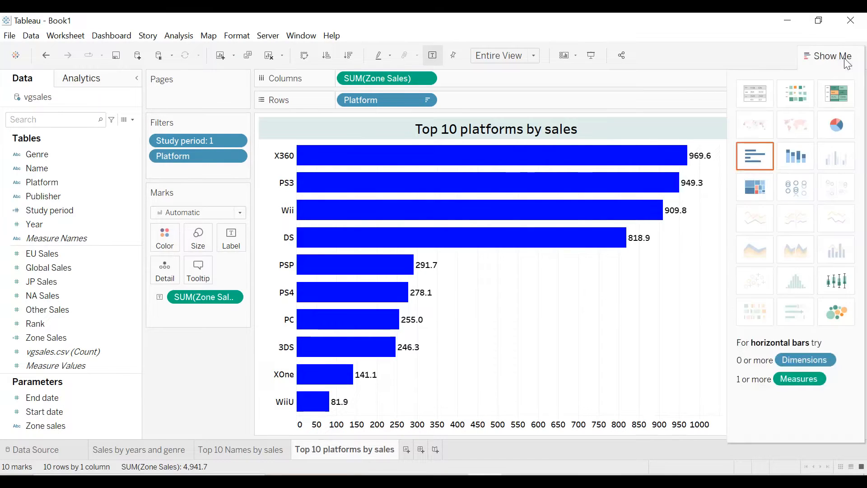
left_click(765, 190)
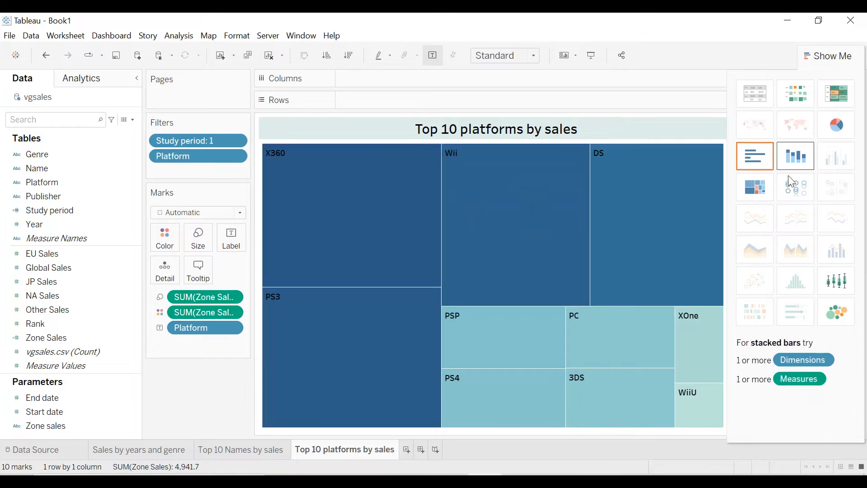
left_click(845, 311)
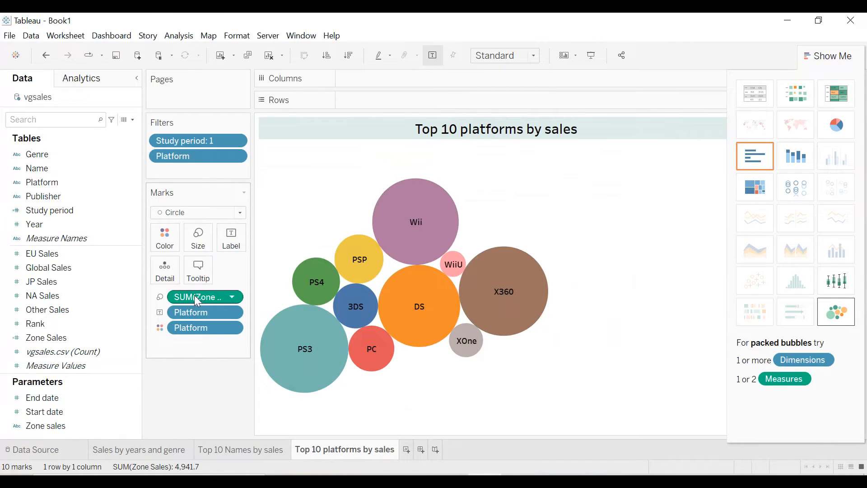
left_click_drag(193, 298, 231, 239)
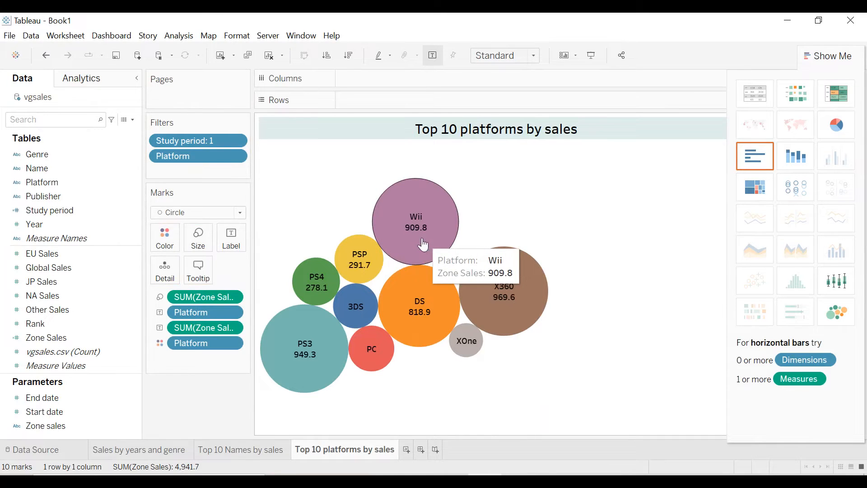
left_click(228, 216)
left_click(232, 217)
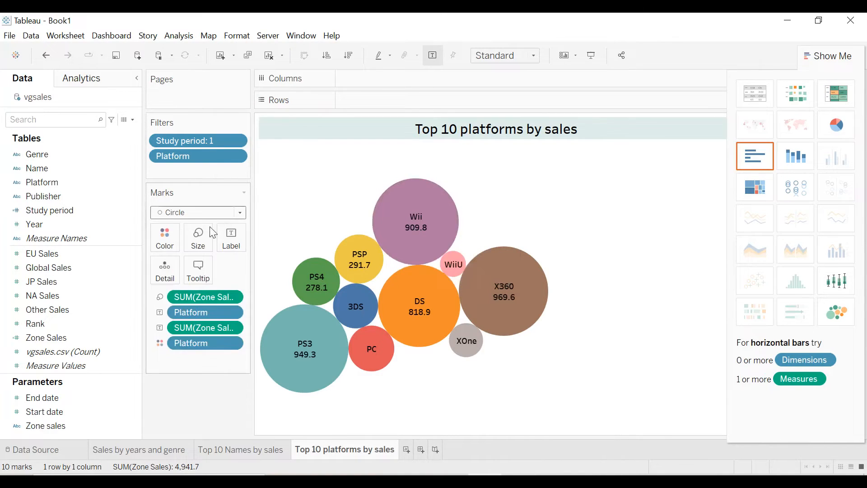
Assign the Blue color palette to the Platform items of the bubble chart and apply it
left_click(165, 237)
left_click(186, 277)
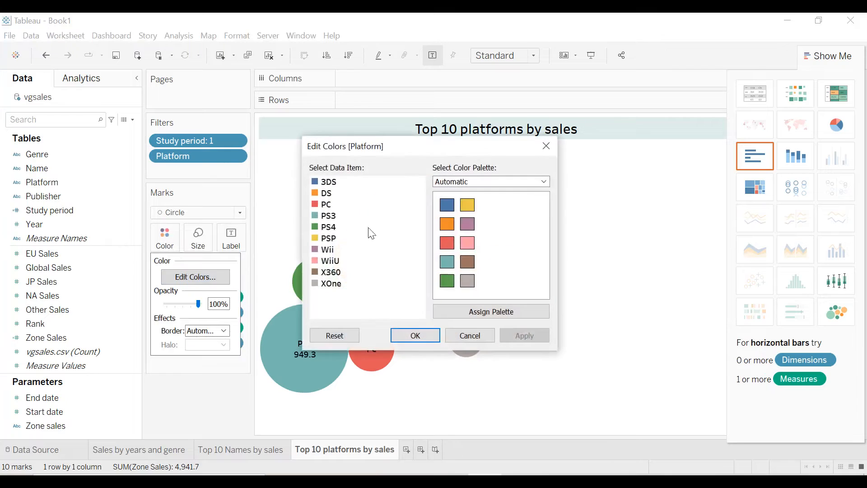
left_click(523, 183)
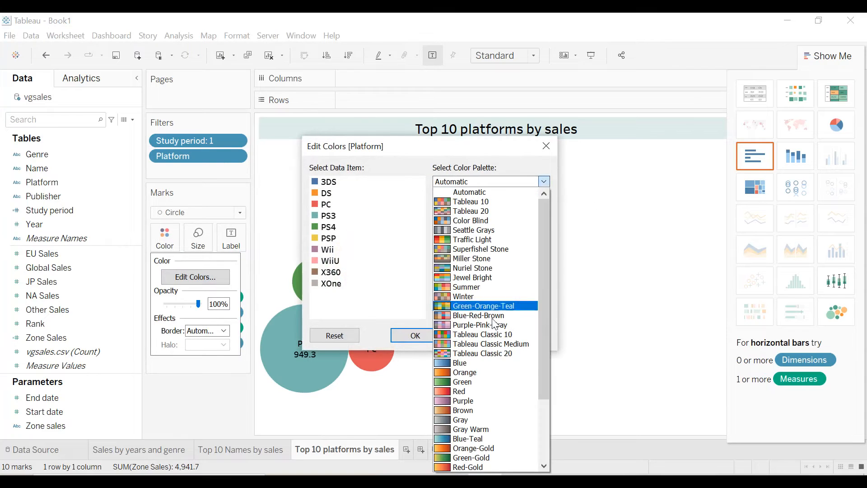
left_click(463, 363)
left_click(502, 311)
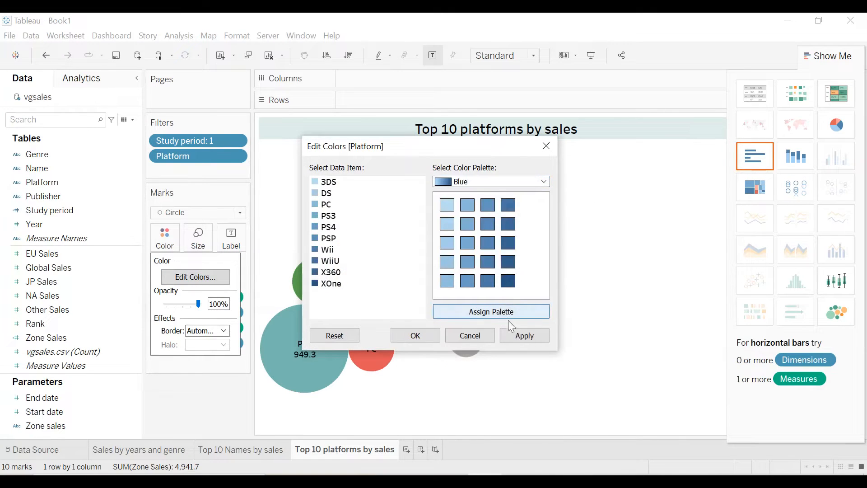
left_click(519, 335)
left_click(429, 337)
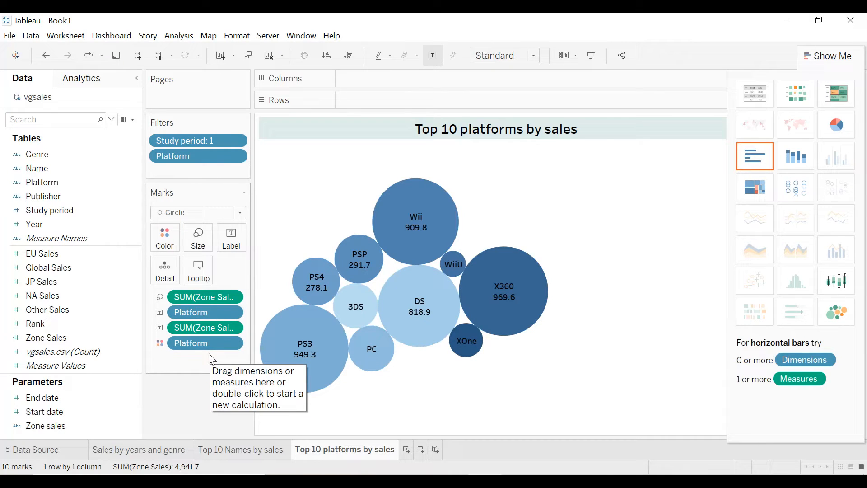
Try moving Platform from color to detail and coloring by Zone Sales, and restore the Platform colors and Zone Sales labels
left_click(161, 343)
left_click(171, 386)
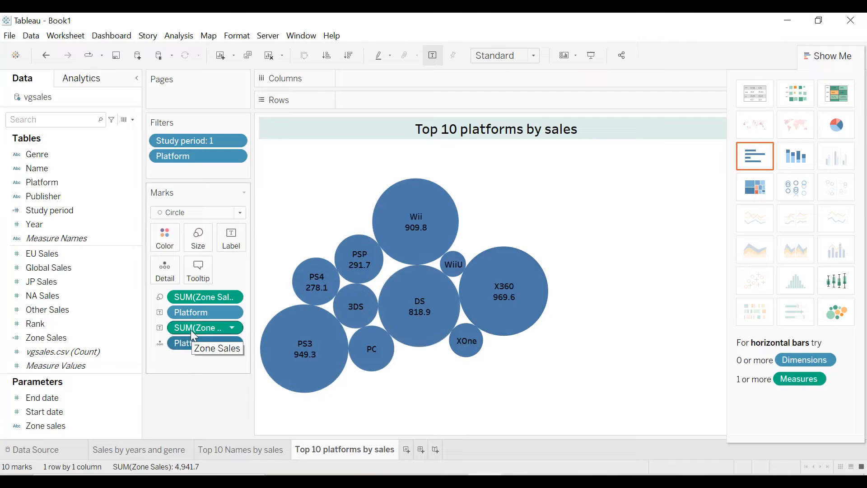
left_click_drag(194, 335, 168, 248)
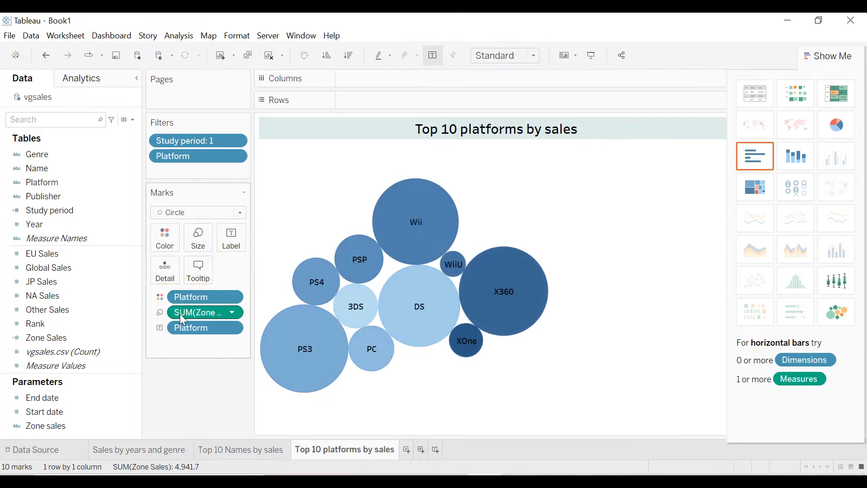
left_click_drag(181, 313, 225, 239)
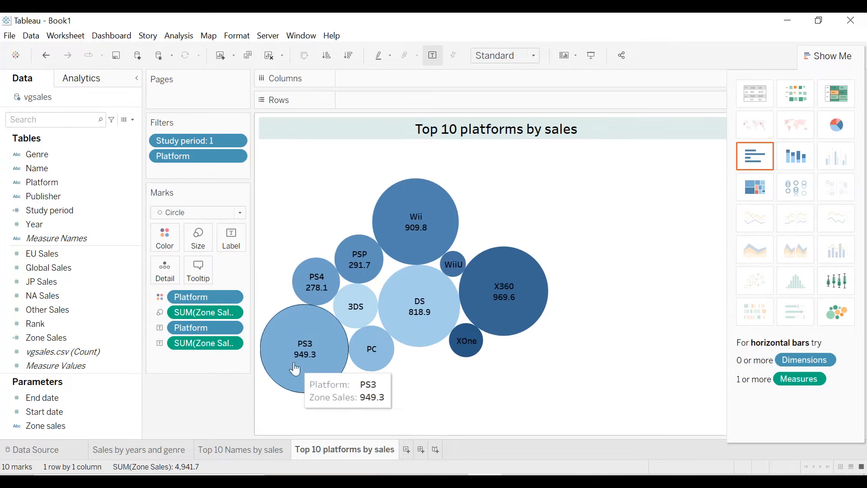
mouse_move(452, 358)
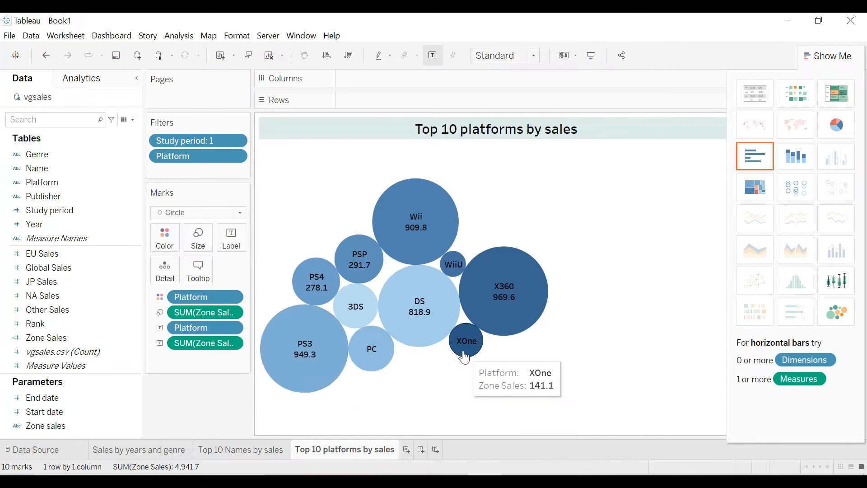
mouse_move(520, 283)
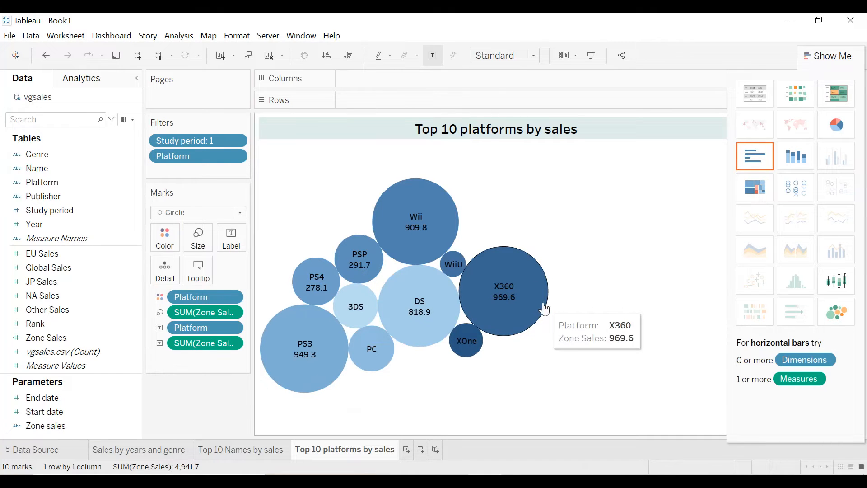
Fit the bubble chart to the entire view and set the Zone sales parameter to EU Sales
left_click(519, 55)
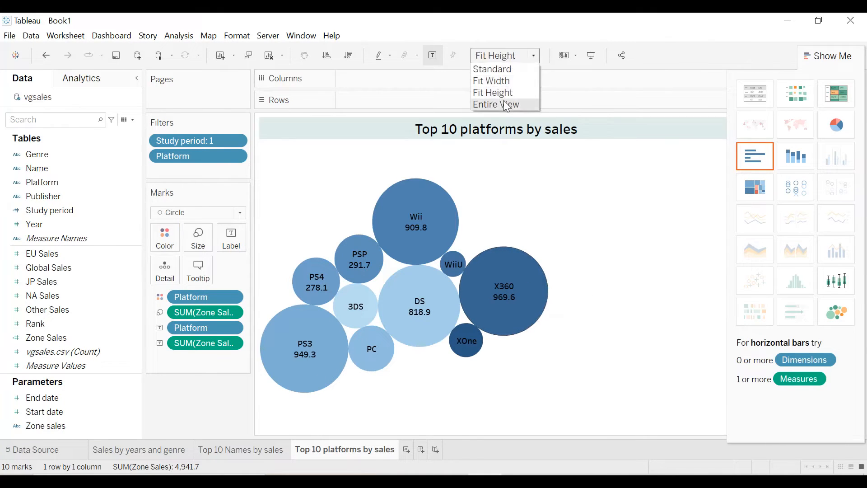
left_click(507, 105)
left_click(781, 138)
left_click(773, 147)
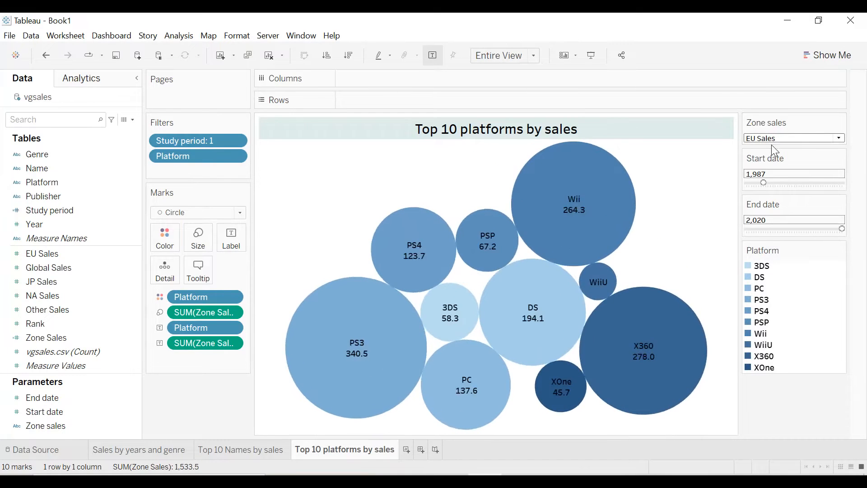
Remove Platform from the bubble chart's color encoding and color the bubbles by the sum of Zone Sales instead
left_click_drag(206, 299, 59, 297)
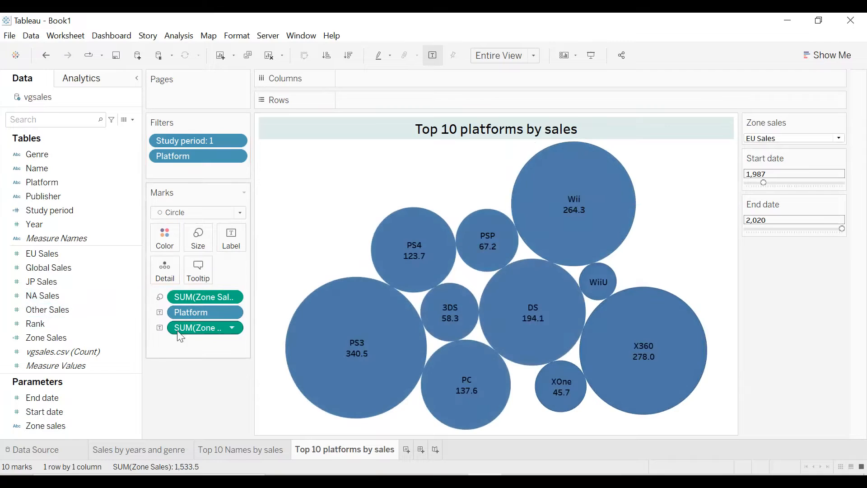
left_click_drag(196, 296, 171, 277)
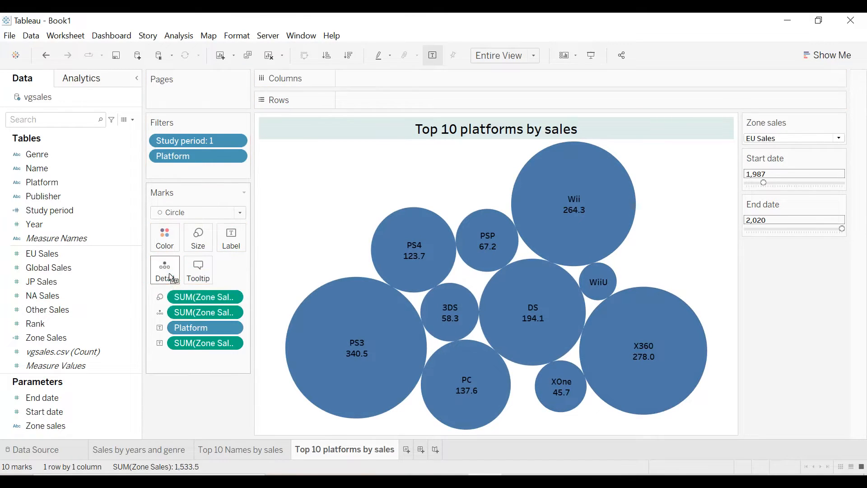
left_click(160, 312)
left_click(168, 327)
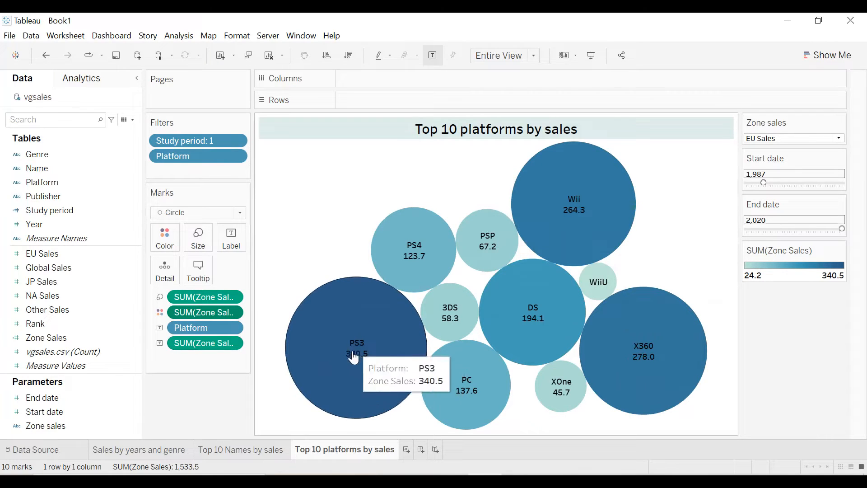
Switch the Zone sales parameter to JP Sales and after that to NA Sales to compare the platform bubbles
left_click(794, 138)
left_click(759, 174)
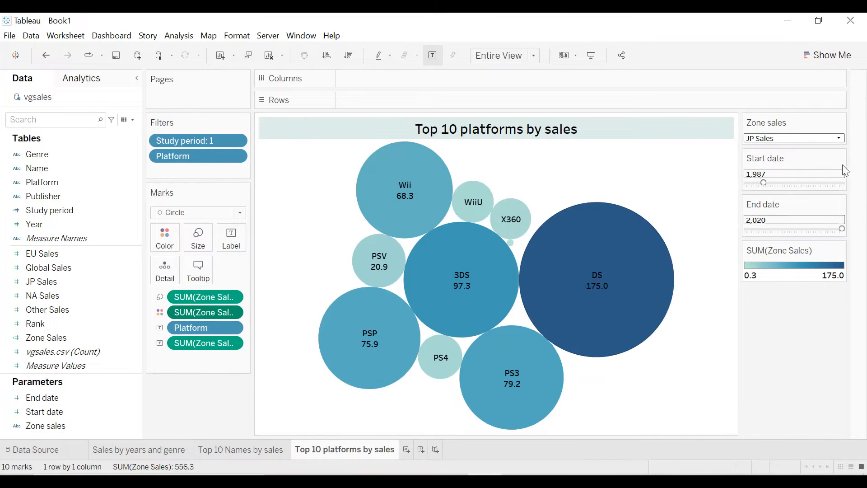
left_click(793, 138)
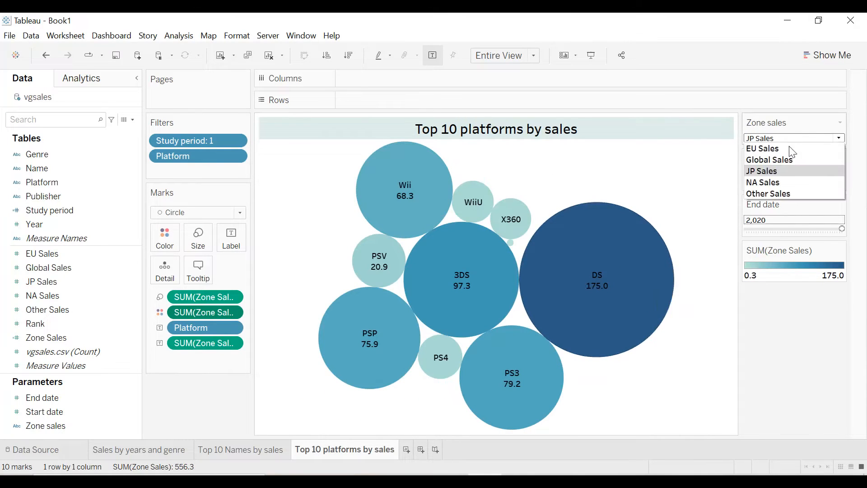
left_click(776, 182)
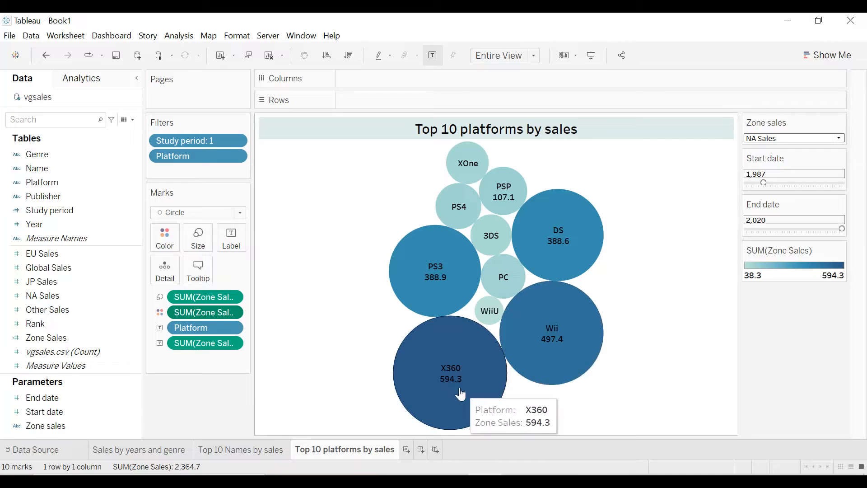
Duplicate the Top 10 Names by sales worksheet
left_click(226, 454)
right_click(229, 452)
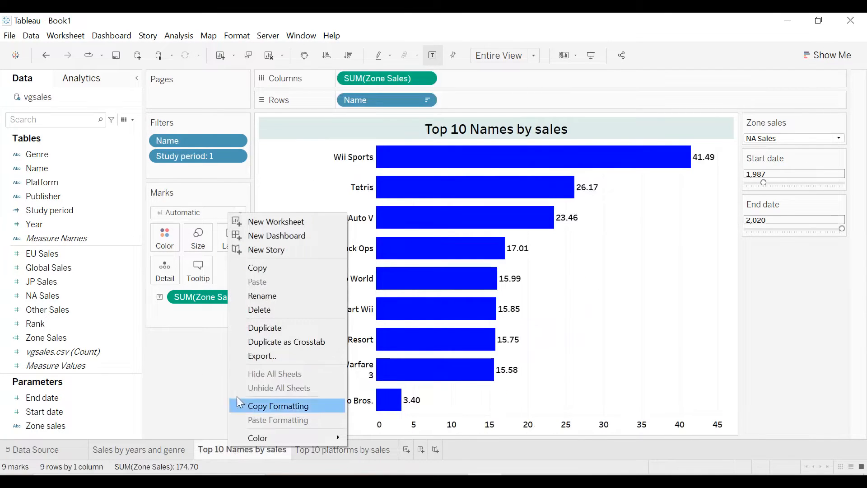
left_click(270, 329)
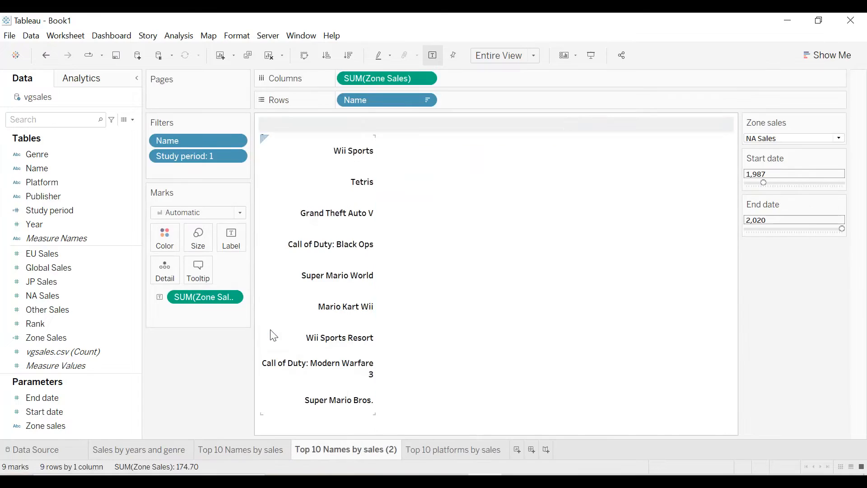
Rename the duplicated worksheet as Top 10 Publishers by sales
double_click(335, 458)
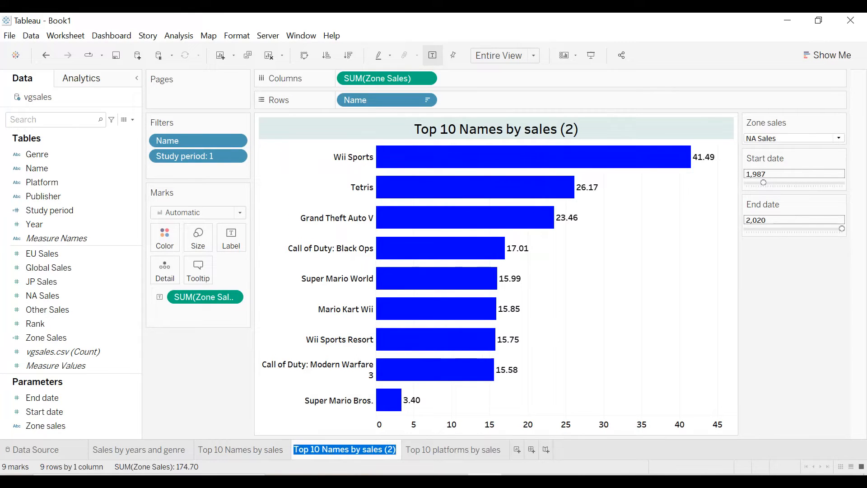
key("Right")
key("BackSpace")
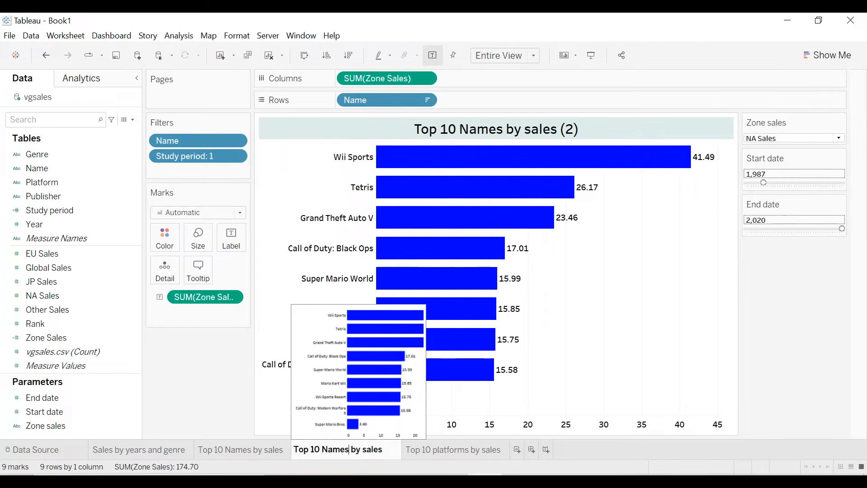
key("BackSpace")
key("BackSpace")
key("BackSpace")
key("BackSpace")
key("BackSpace")
type("Publi")
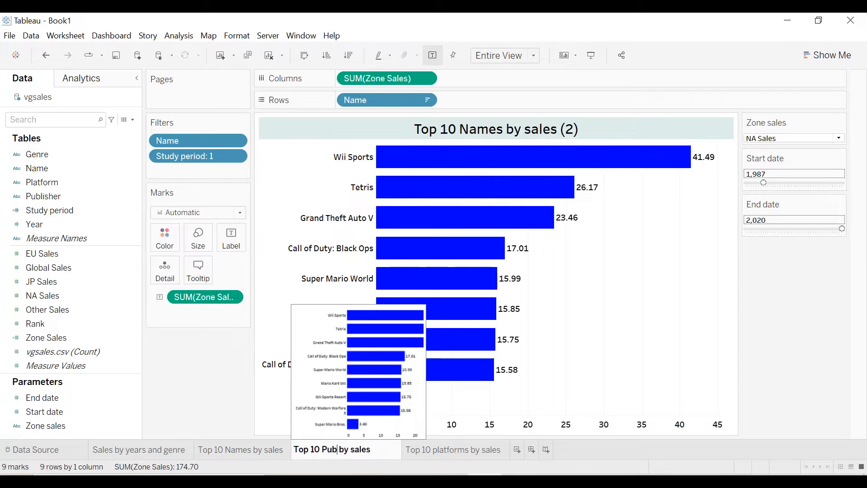
type("shers")
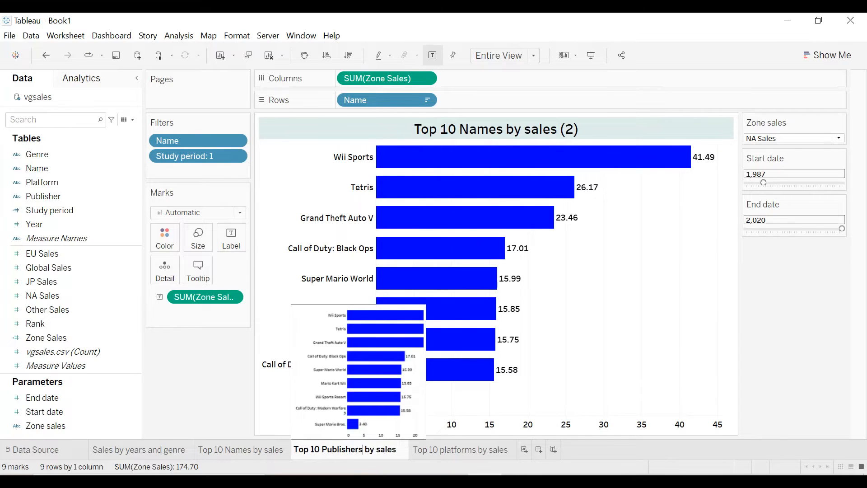
key("Return")
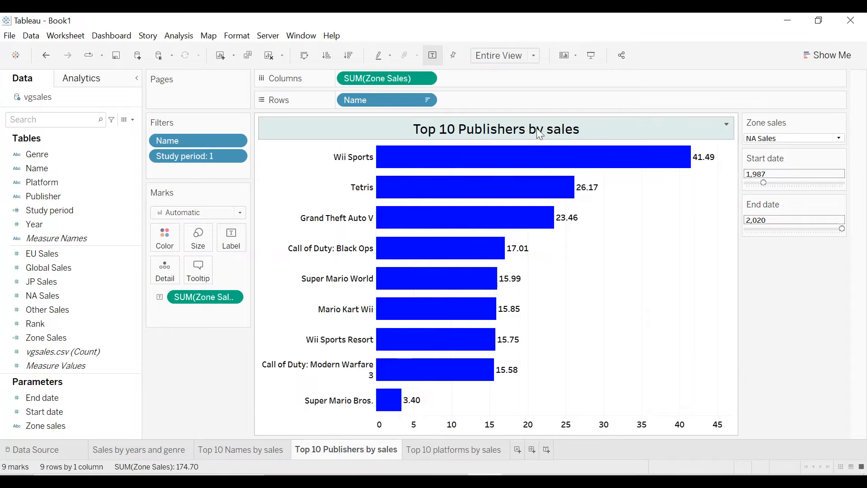
Remove the Name filter, replace Name with Publisher on the rows, and sort the publishers by descending Zone Sales
left_click_drag(194, 140, 62, 164)
left_click_drag(41, 196, 364, 96)
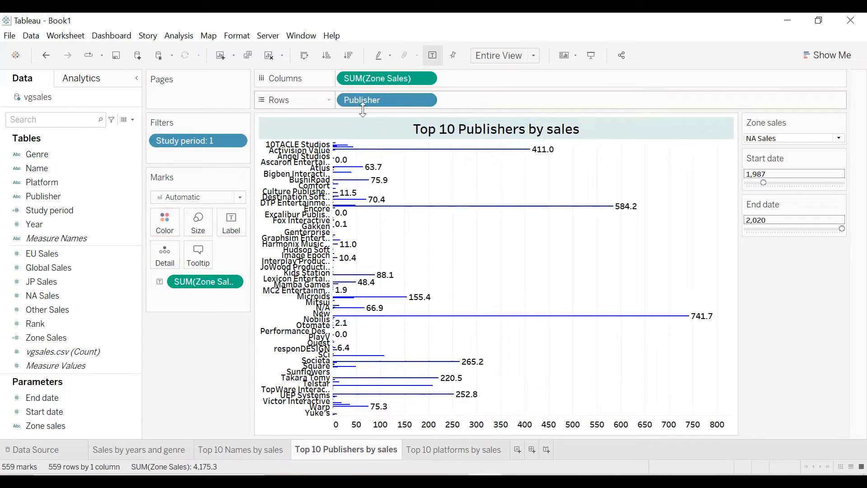
left_click(349, 55)
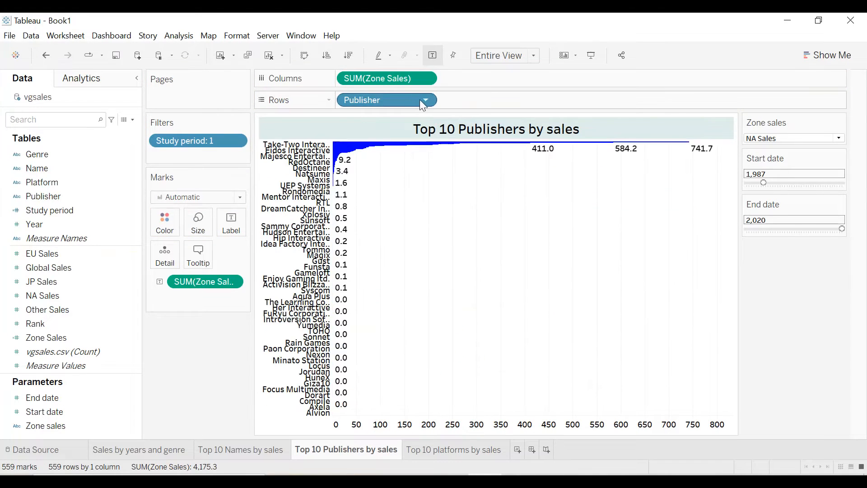
Filter Publisher to the top 10 by the sum of Zone Sales and apply the filter
left_click(424, 100)
left_click(394, 114)
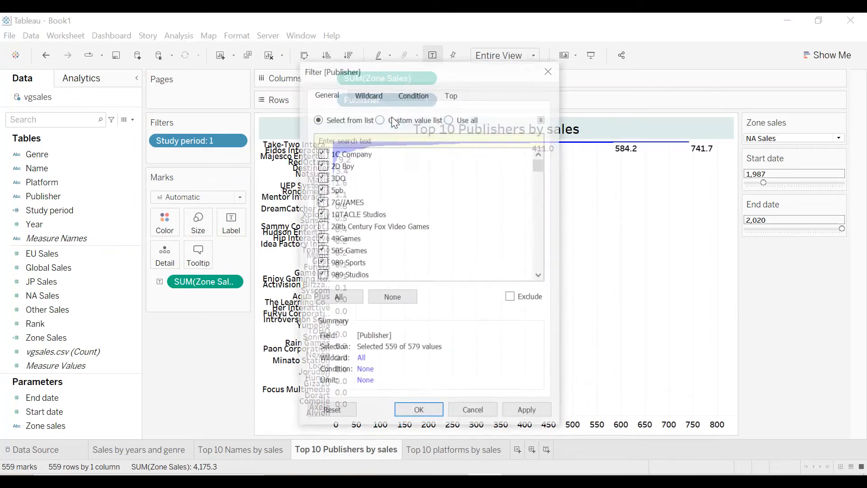
left_click(453, 96)
left_click(317, 125)
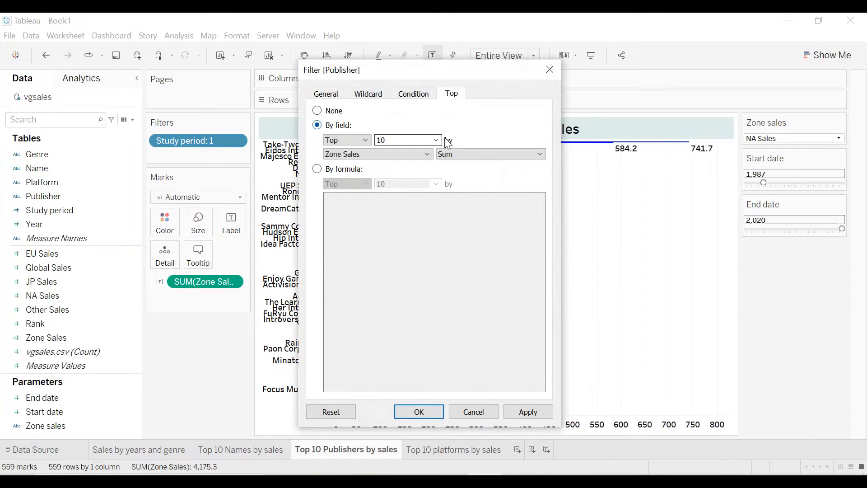
left_click(526, 409)
left_click(415, 413)
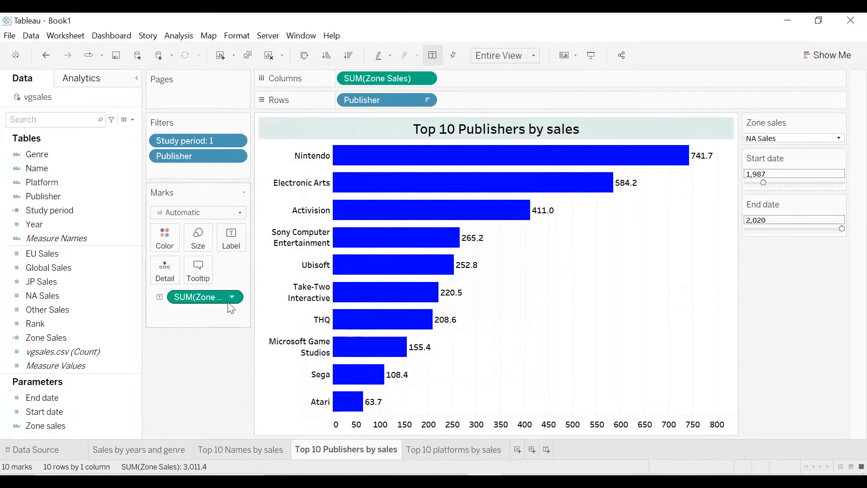
Compare the publisher bars with the Zone sales parameter at EU Sales and Global Sales, and return it to NA Sales
left_click(797, 139)
key("Escape")
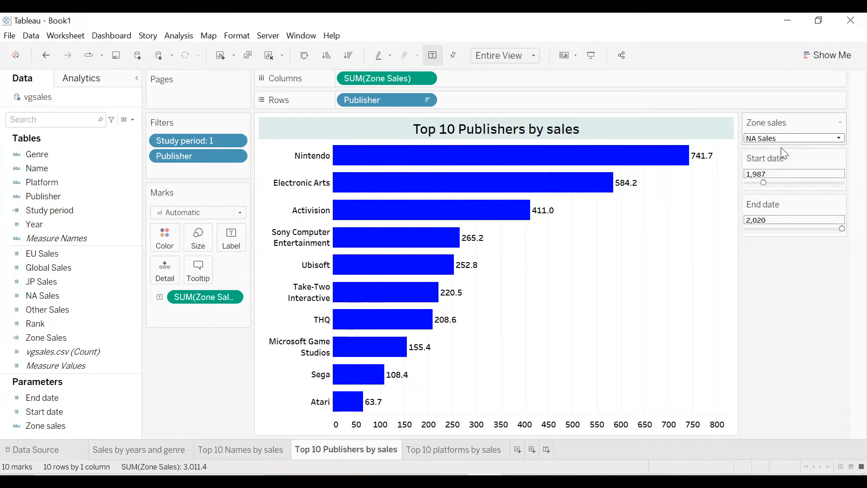
left_click(780, 139)
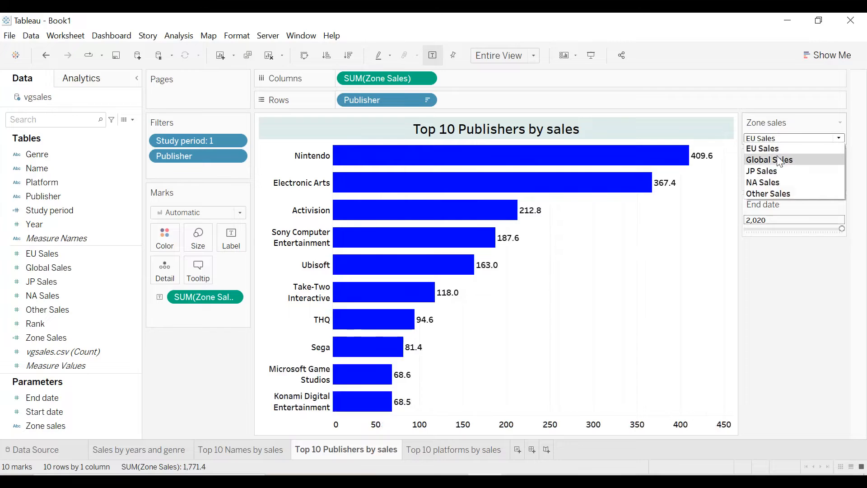
left_click(779, 159)
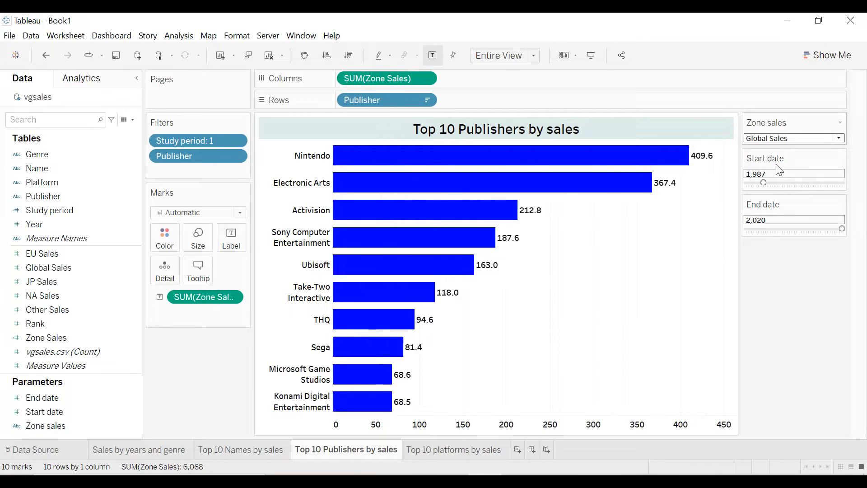
left_click(778, 139)
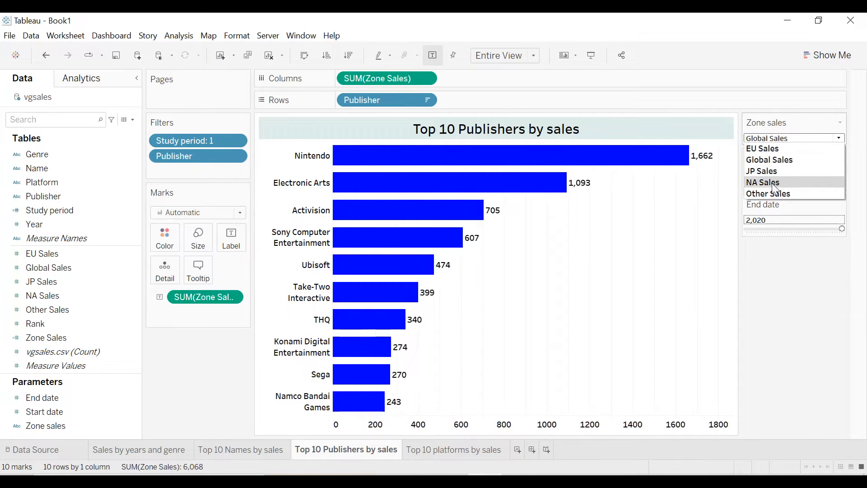
left_click(773, 183)
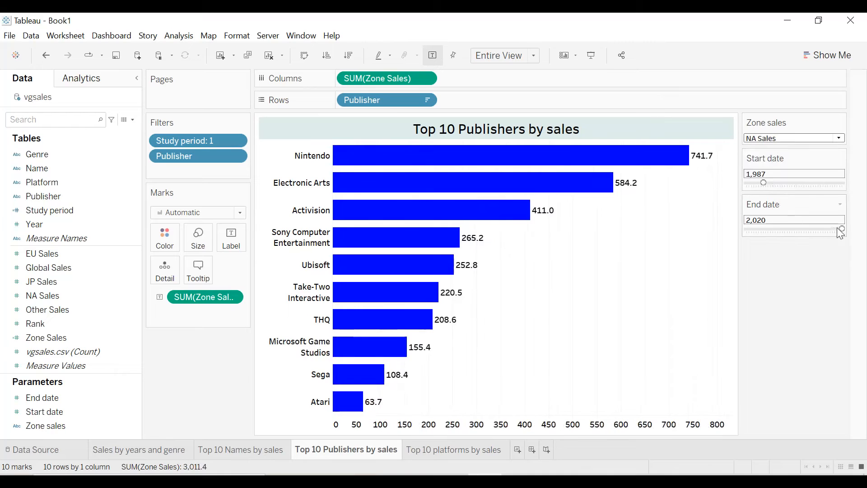
Raise the Start date parameter to 2006, 2007 and finally 2016 to compare the publisher ranking
left_click_drag(763, 187, 810, 186)
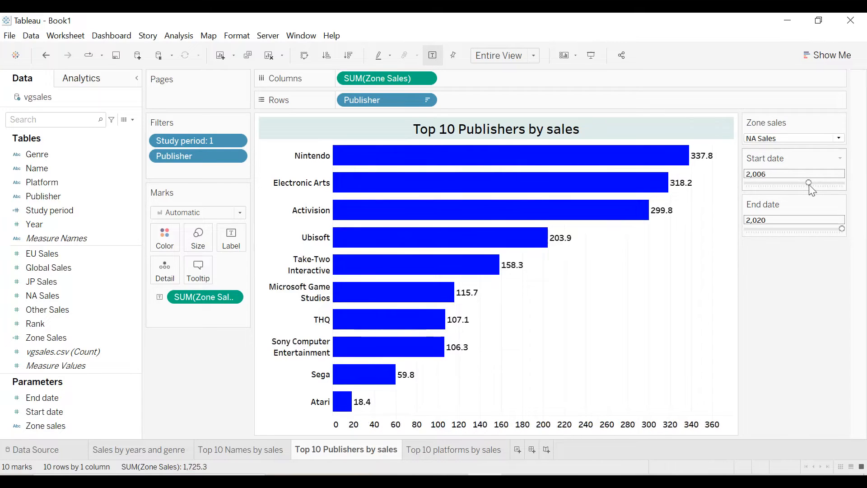
left_click_drag(809, 186, 811, 186)
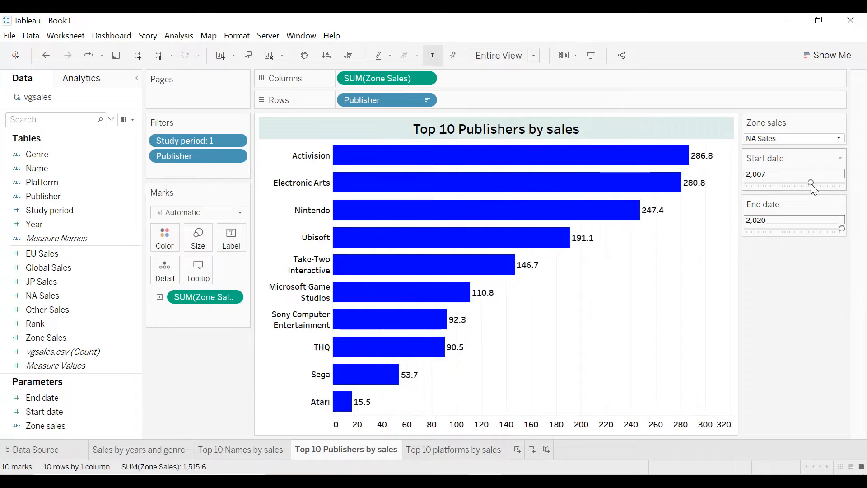
left_click_drag(811, 184, 833, 183)
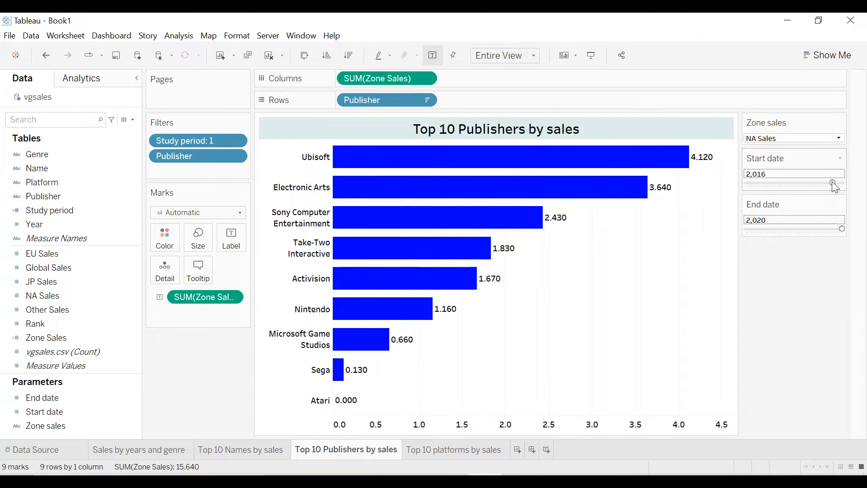
mouse_move(337, 159)
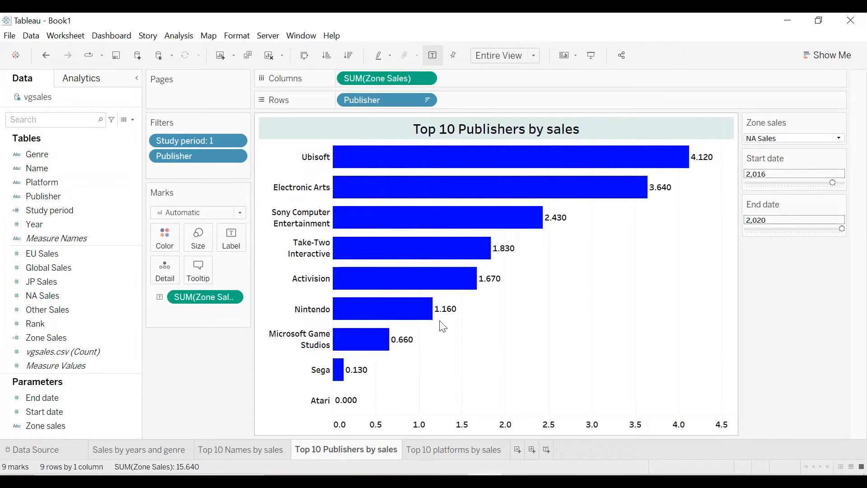
Convert the publisher bar chart to a treemap and add the sum of Zone Sales to its labels
left_click(847, 58)
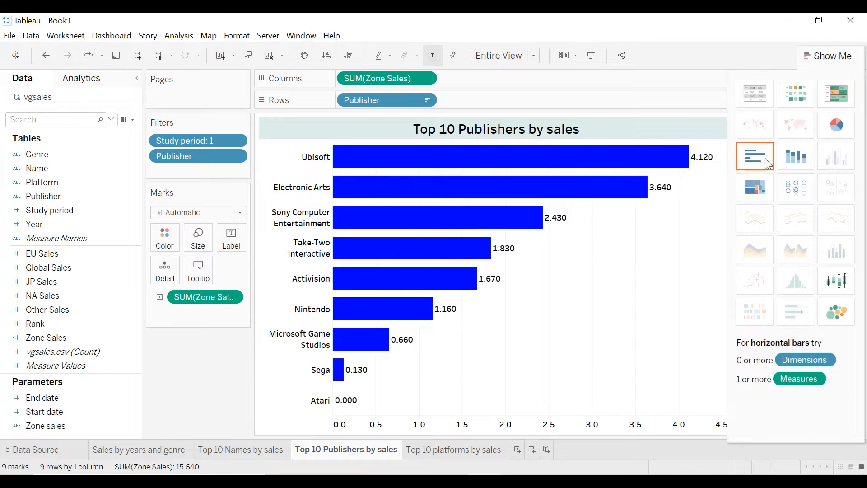
left_click(755, 187)
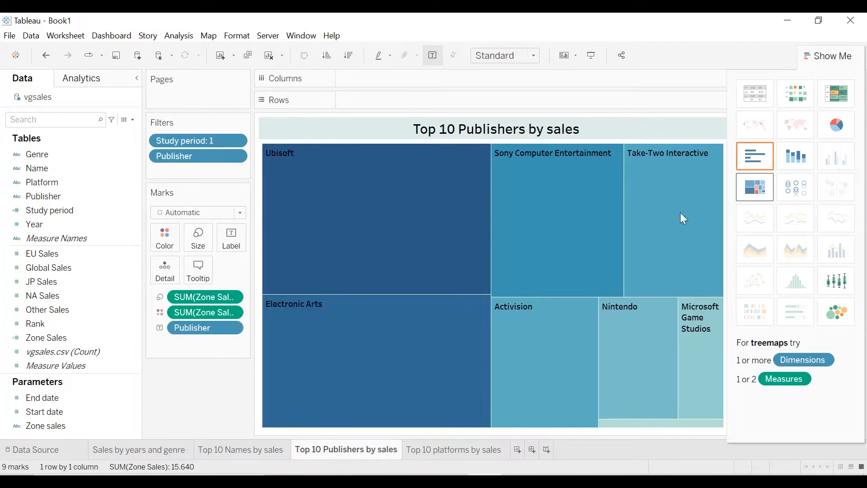
left_click_drag(191, 299, 235, 248)
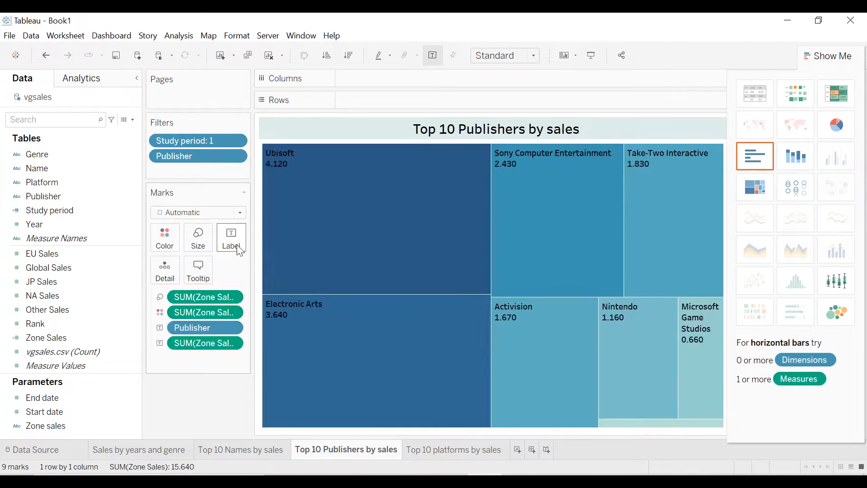
left_click(836, 55)
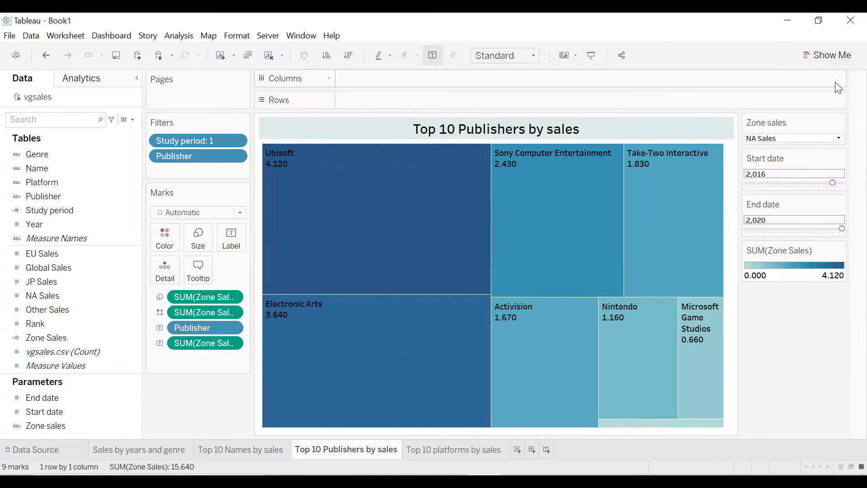
Set the Zone sales parameter to EU Sales and after that to Global Sales, and open the Sales by years and genre worksheet
left_click(774, 140)
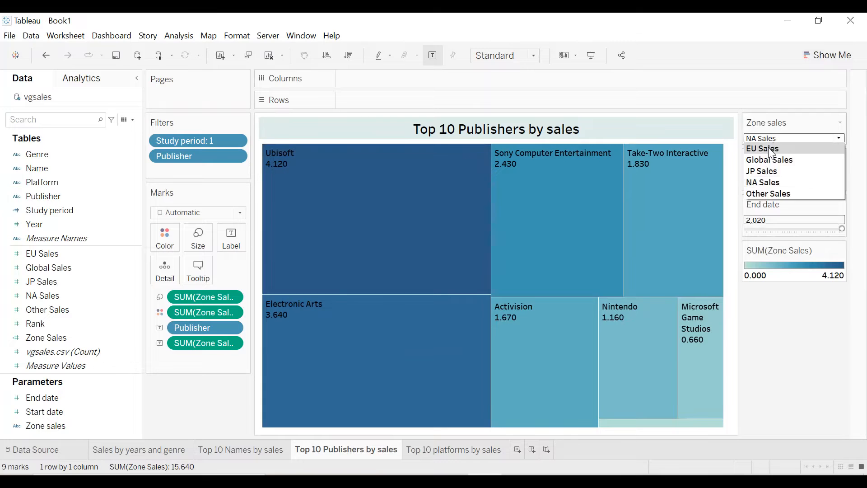
left_click(768, 148)
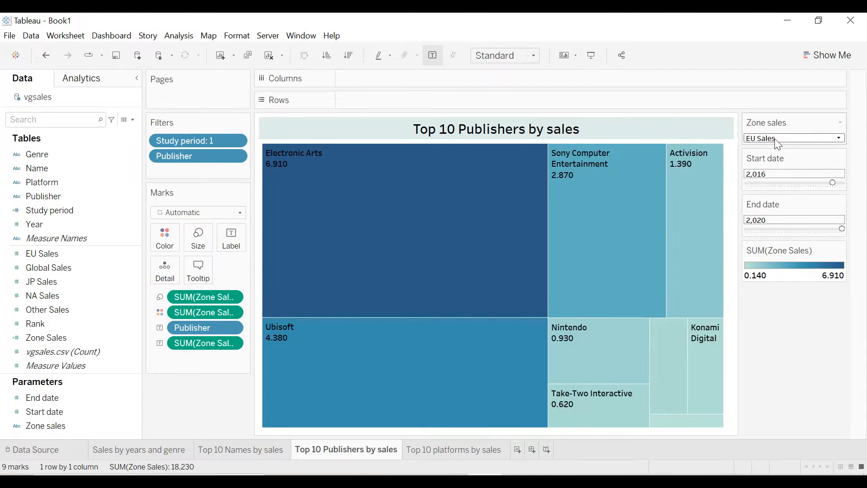
left_click(775, 138)
left_click(775, 159)
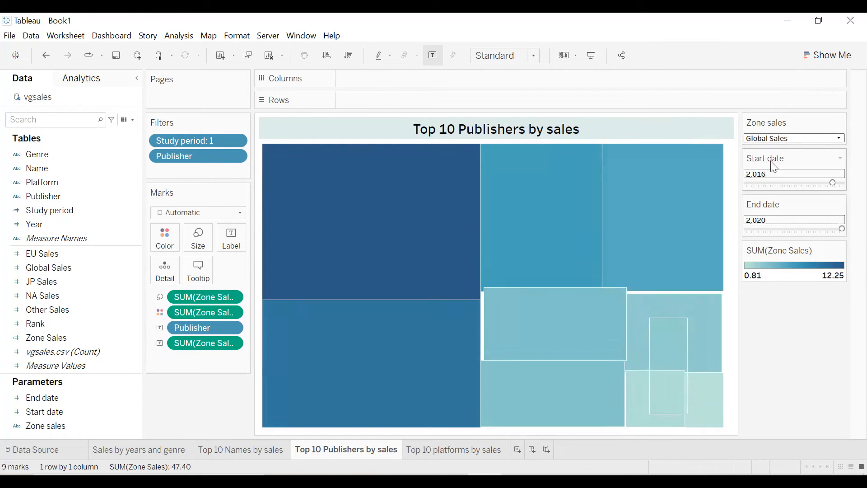
left_click(142, 452)
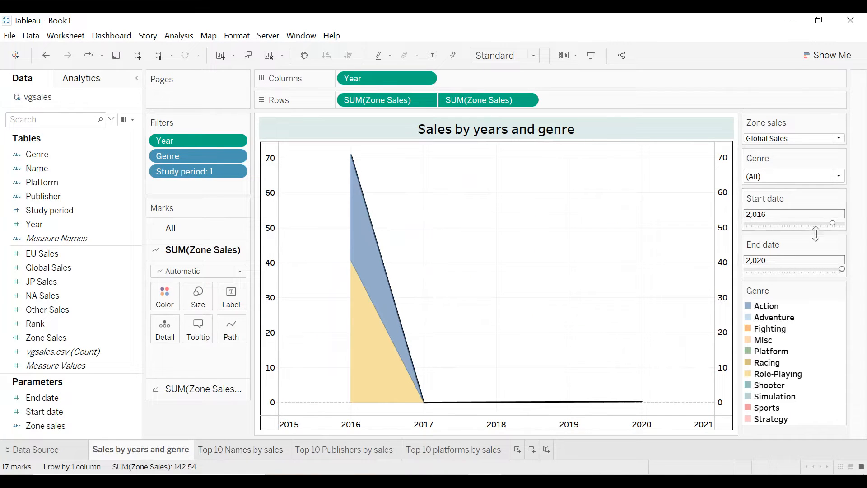
Set the Start date parameter back to 1980 and review the Top 10 Names, Publishers and platforms worksheets
left_click_drag(818, 224, 741, 226)
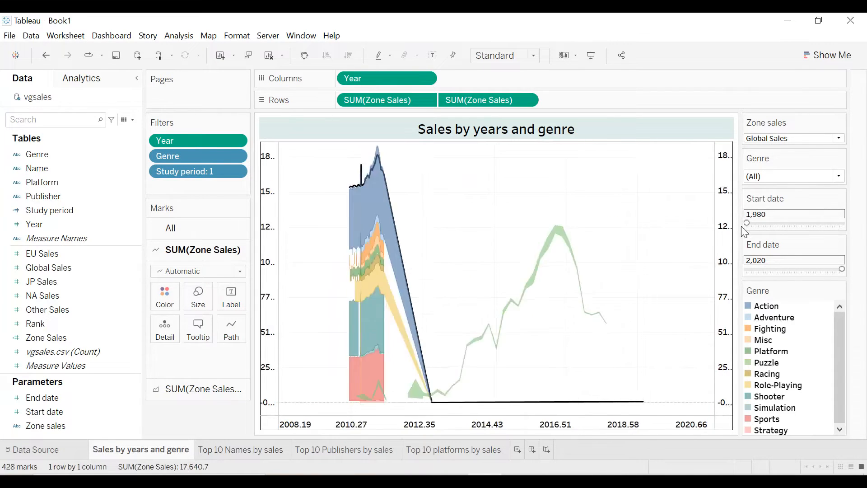
left_click(223, 450)
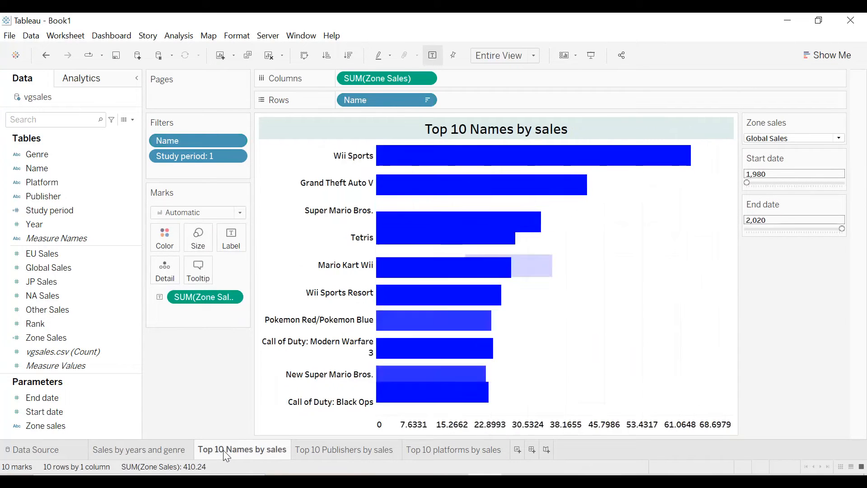
left_click(325, 452)
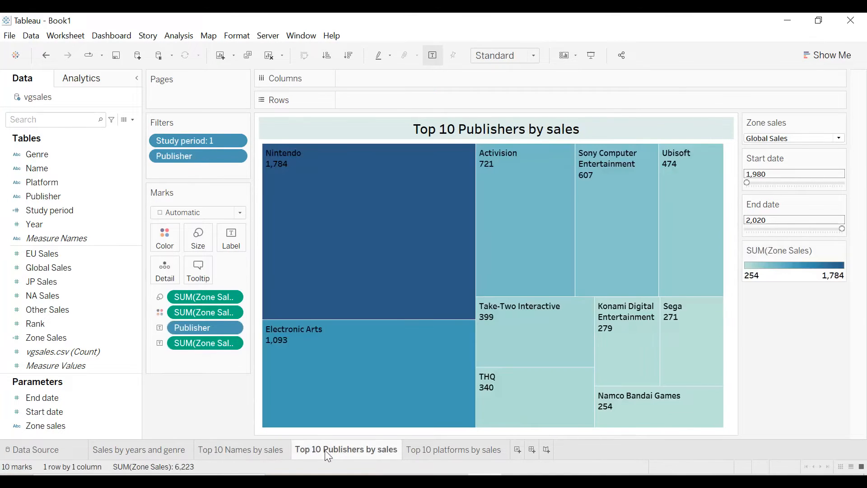
mouse_move(421, 454)
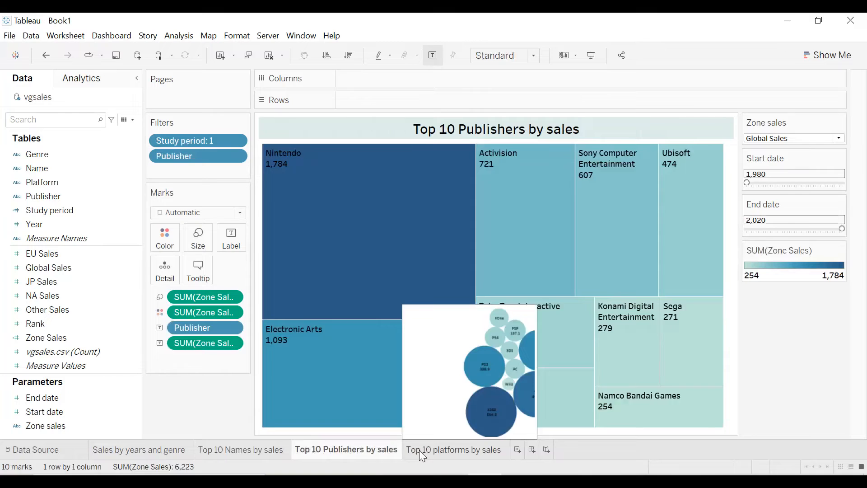
left_click(419, 450)
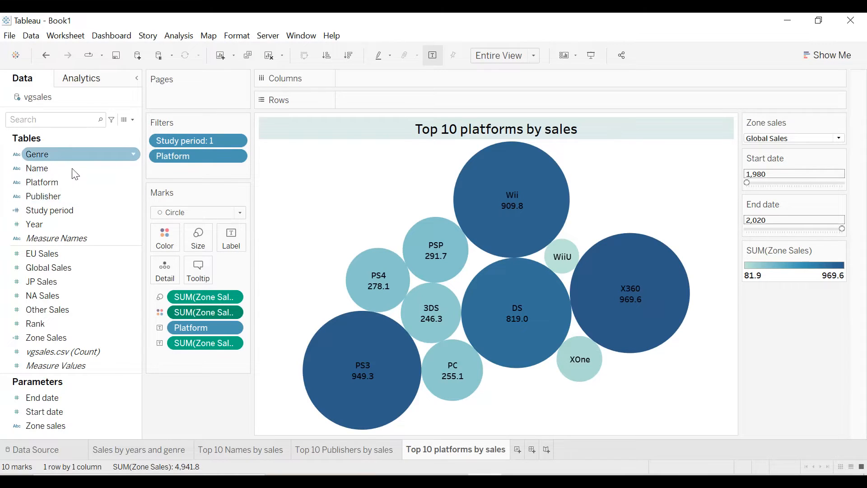
Create a new worksheet named "Total Names in the dataset"
left_click(518, 450)
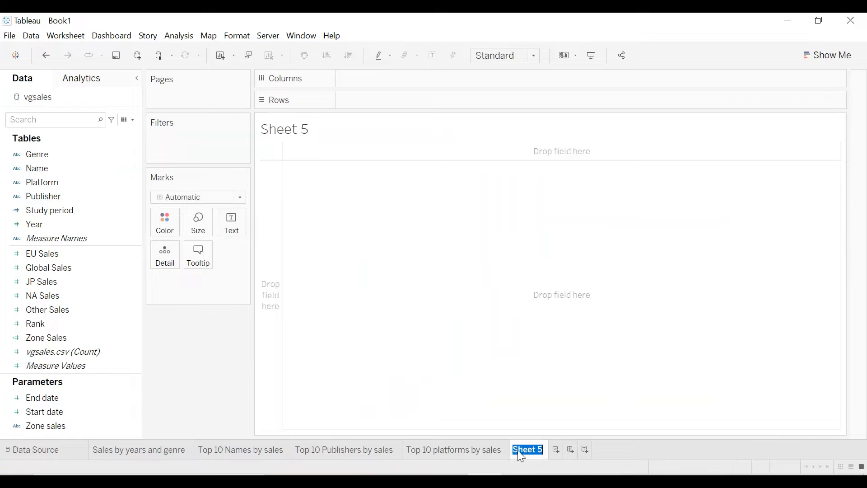
left_click(517, 449)
type("Total Names in the dataset")
key("Return")
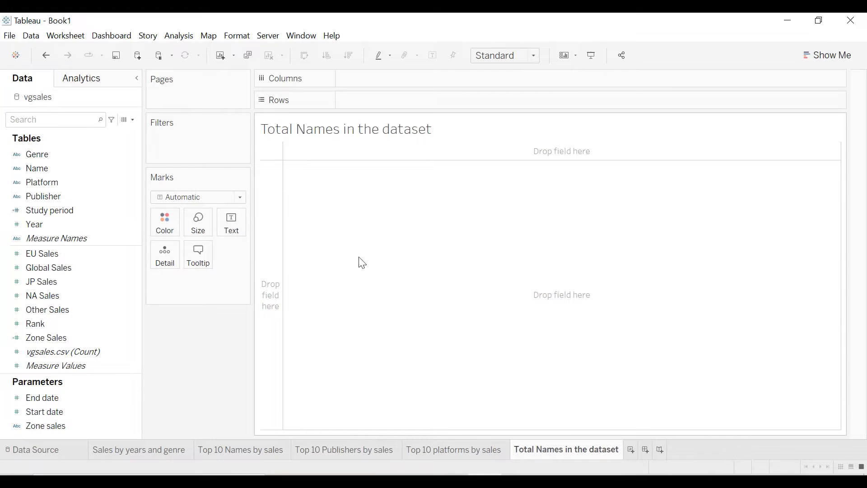
Show the distinct count of Name as text and fit the sheet to Entire View
left_click_drag(49, 171, 230, 226)
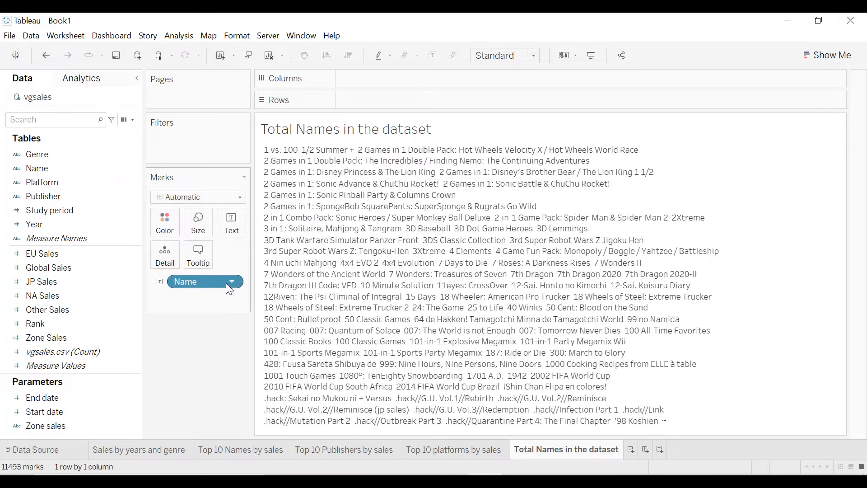
left_click(232, 282)
mouse_move(237, 454)
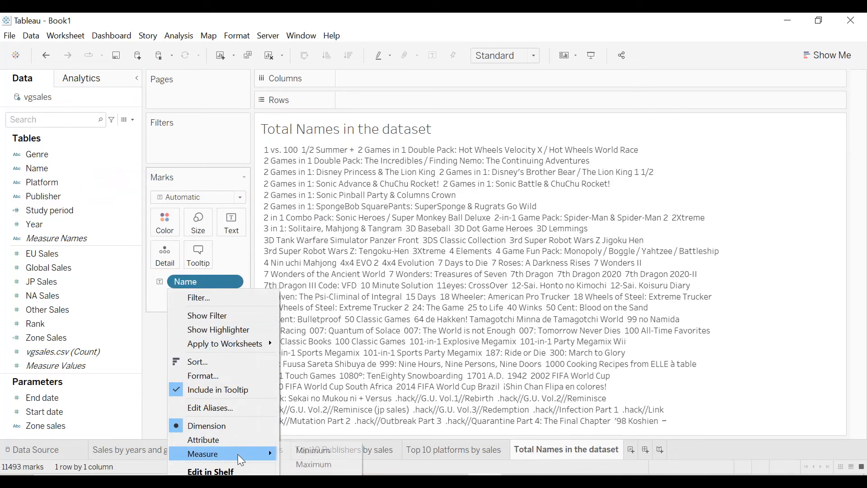
left_click(323, 487)
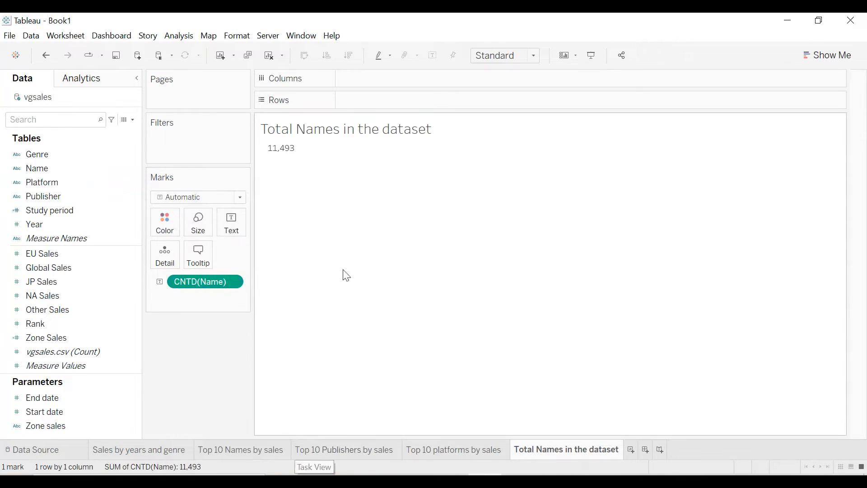
left_click(501, 55)
left_click(496, 104)
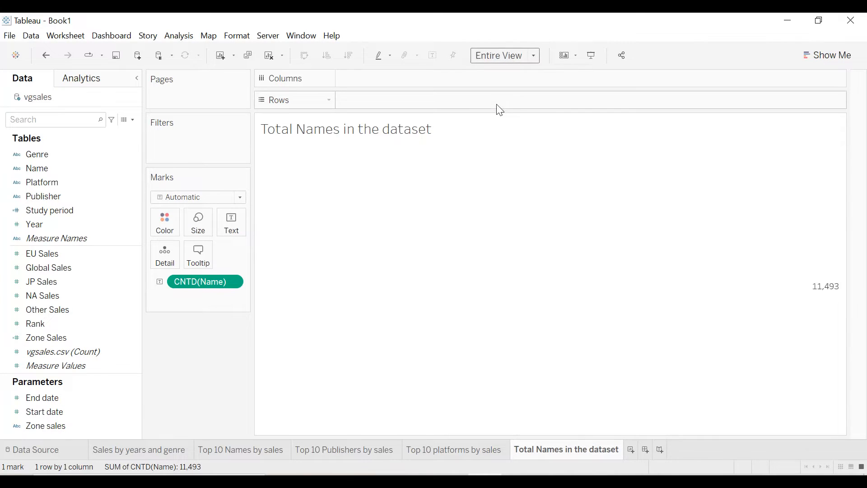
Center the count horizontally by setting the default pane alignment of the sheet
right_click(494, 246)
left_click(515, 310)
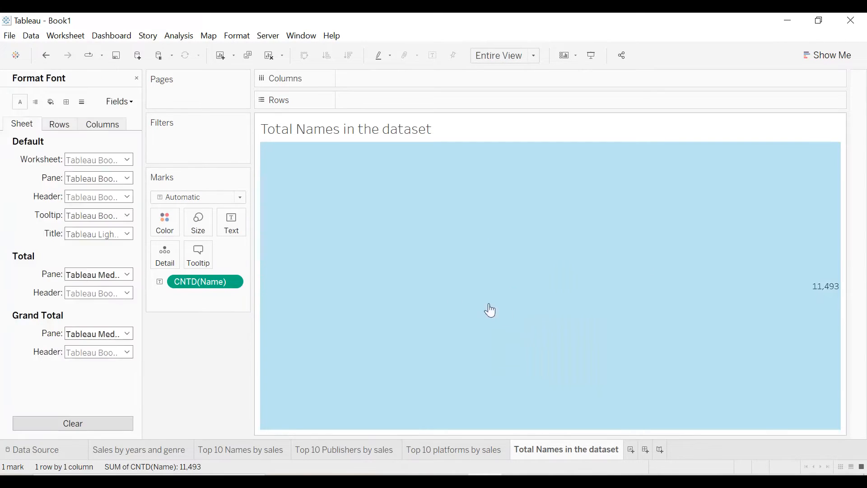
left_click(36, 102)
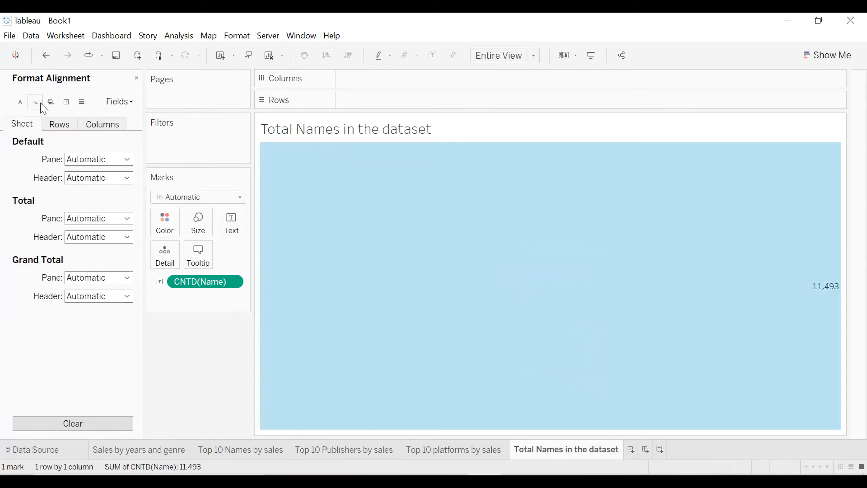
left_click(93, 159)
left_click(97, 206)
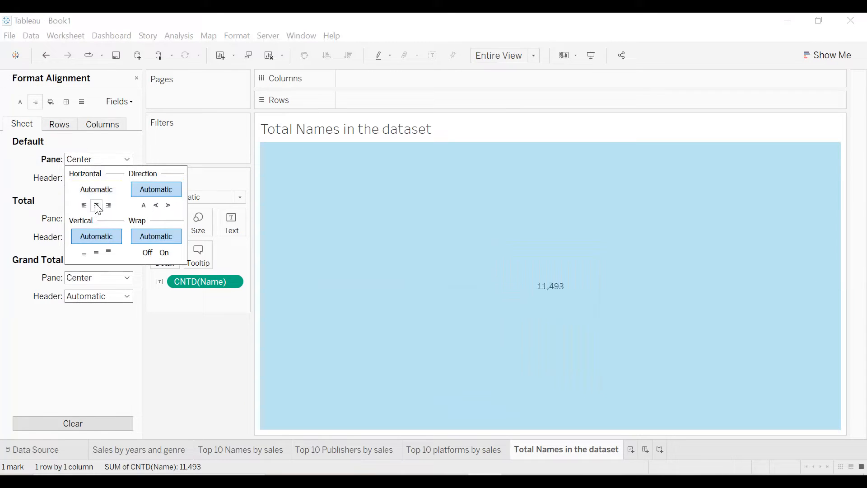
left_click(20, 172)
Make the default worksheet font bold and black
left_click(20, 102)
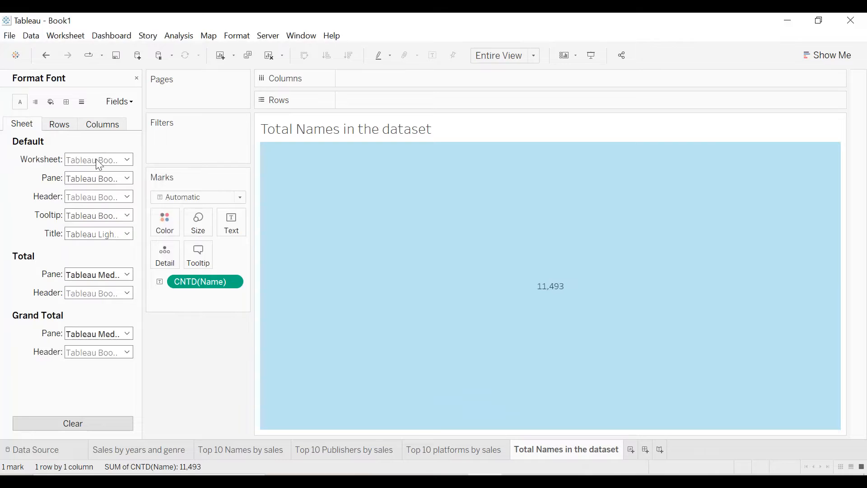
left_click(96, 159)
left_click(74, 210)
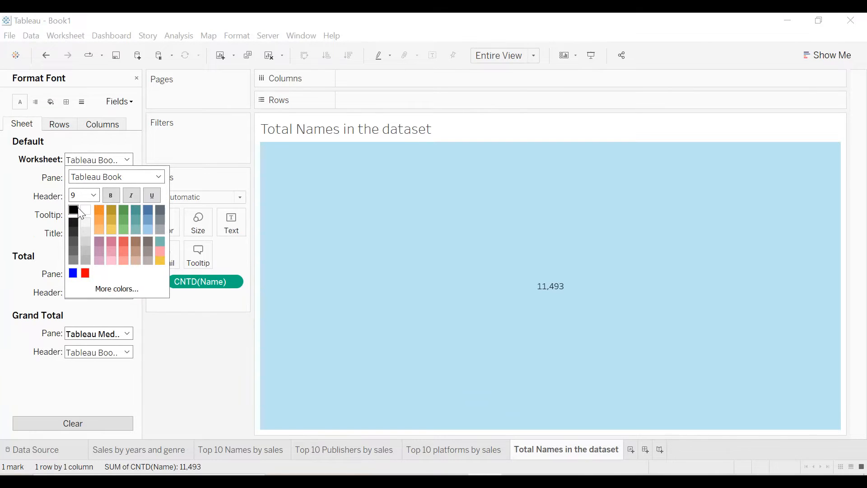
left_click(114, 194)
left_click(93, 195)
left_click(83, 224)
left_click(18, 194)
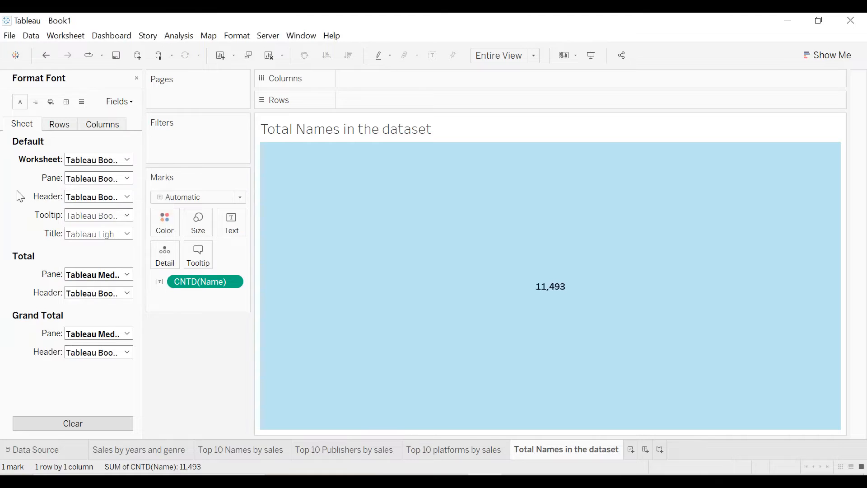
Format the sheet title as centered black text at size 12
double_click(386, 132)
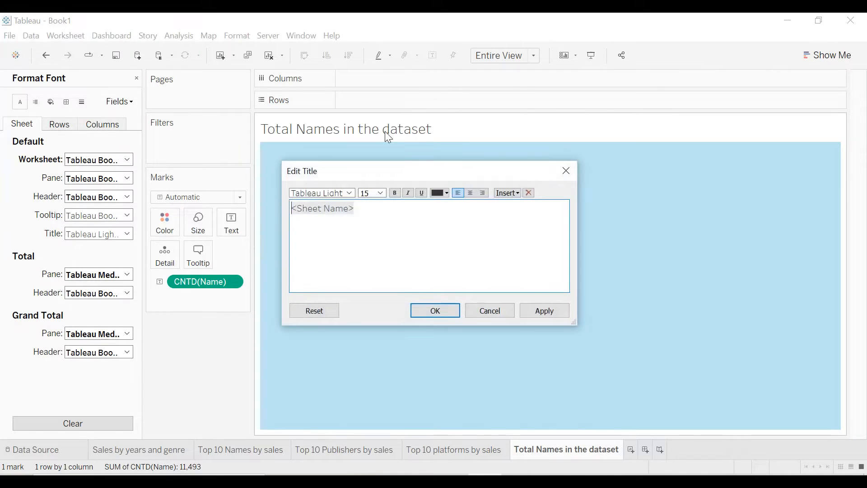
key("ctrl+a")
left_click(472, 191)
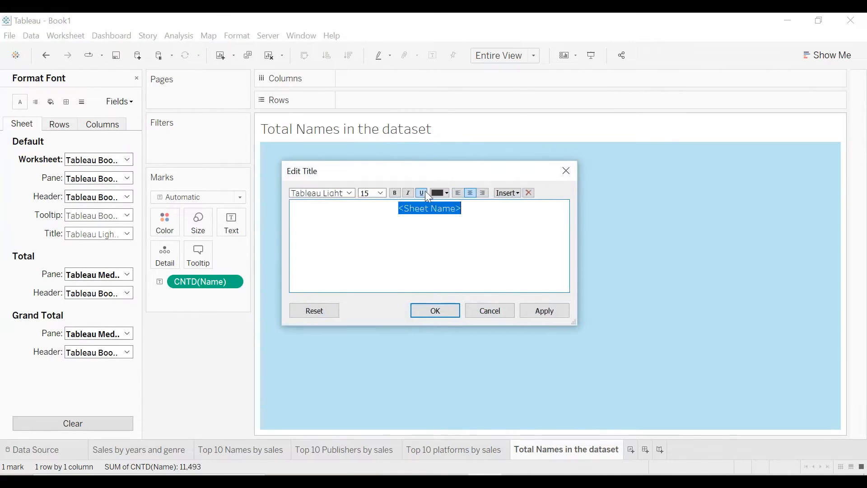
left_click(381, 192)
left_click(378, 237)
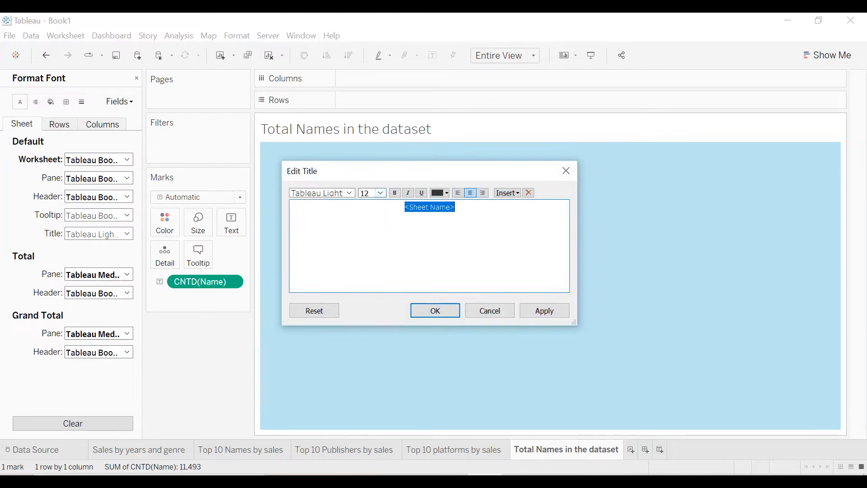
left_click(441, 193)
left_click(440, 206)
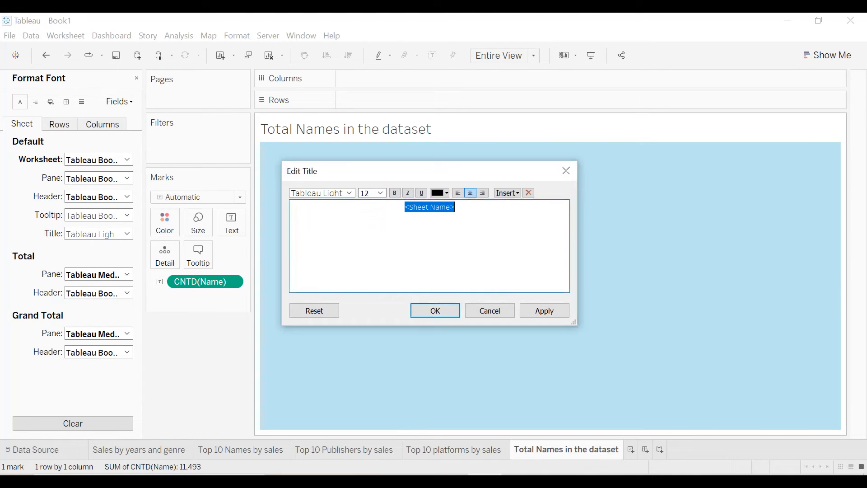
left_click(545, 311)
left_click(436, 310)
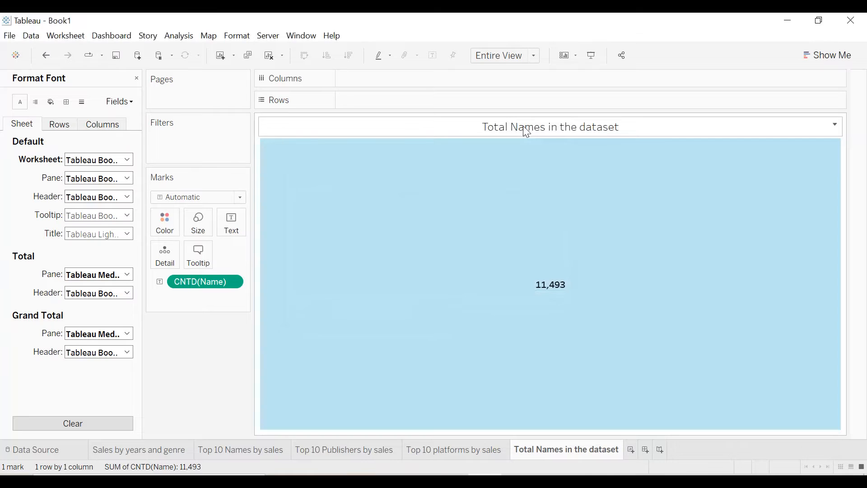
Apply light beige shading to the worksheet title and close the formatting settings
right_click(523, 126)
left_click(552, 181)
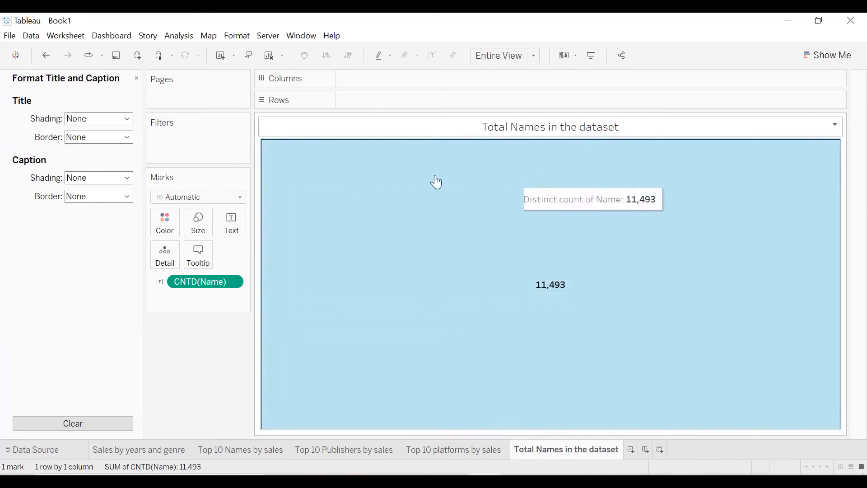
left_click(107, 124)
left_click(113, 148)
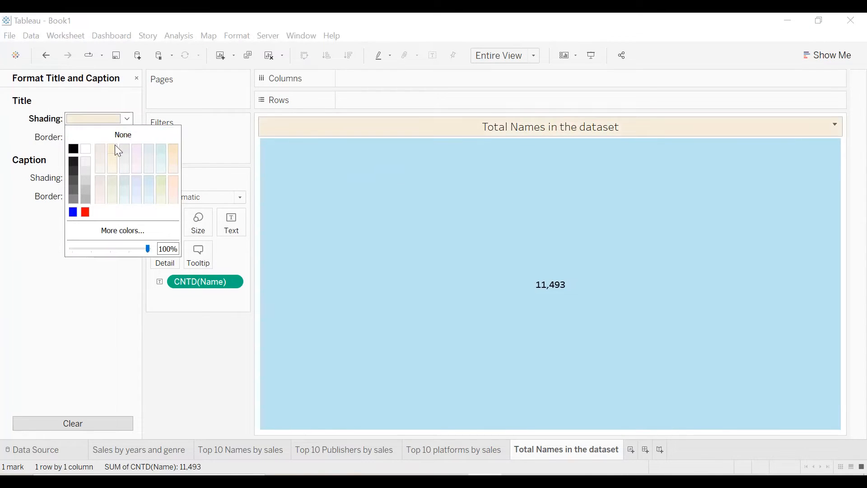
left_click(432, 159)
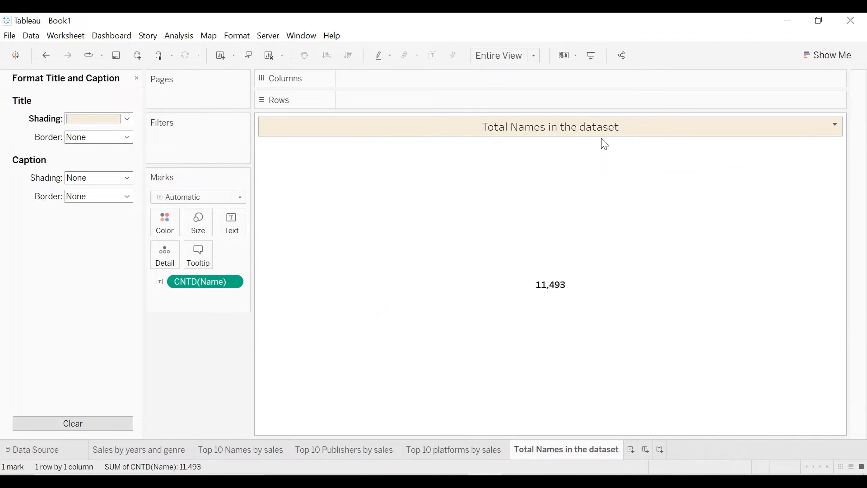
left_click(137, 79)
left_click(138, 80)
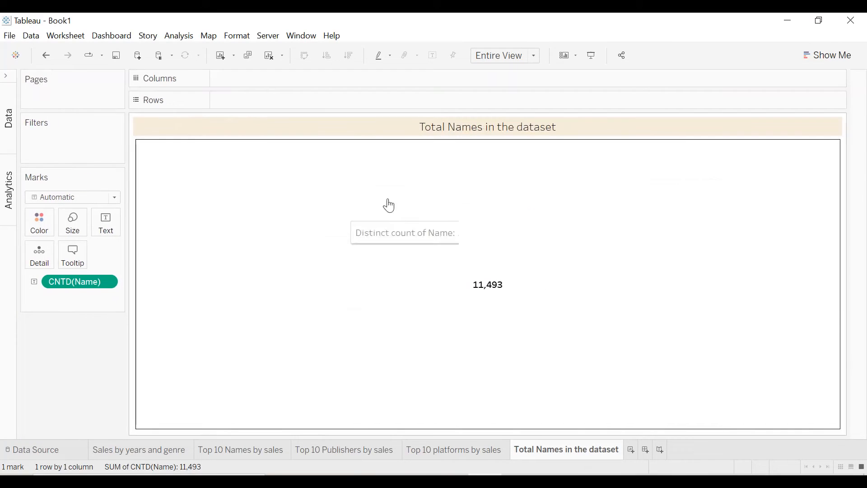
Duplicate the Total Names in the dataset worksheet and replace its name count with the distinct count of Platform
right_click(554, 458)
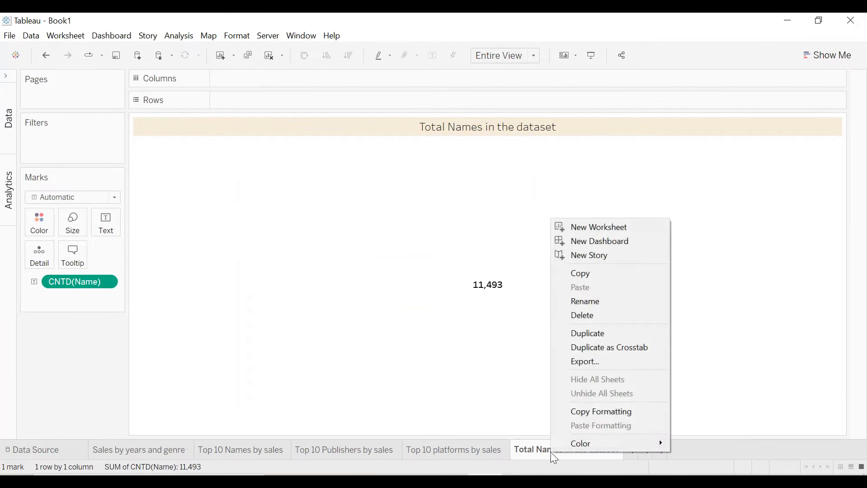
left_click(582, 334)
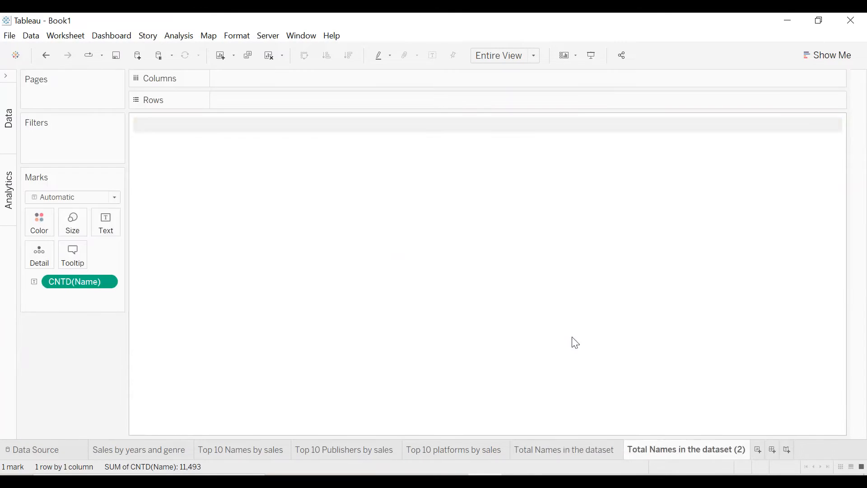
left_click(10, 134)
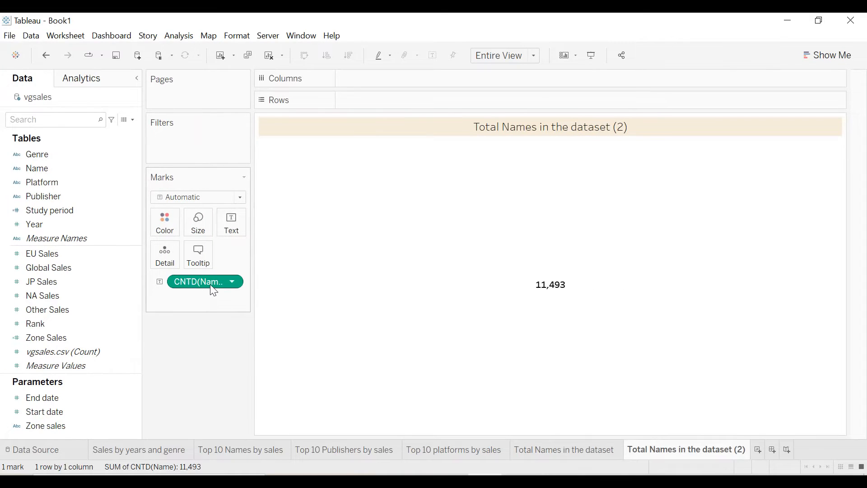
left_click_drag(210, 284, 75, 271)
left_click_drag(35, 183, 230, 228)
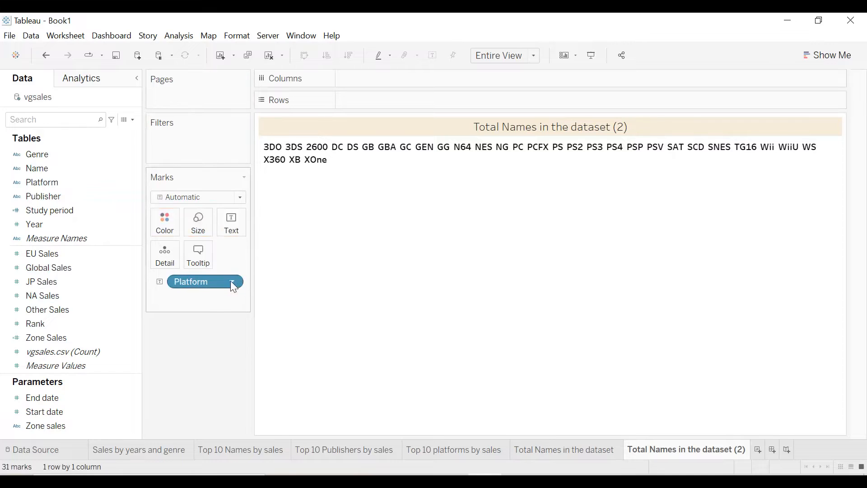
left_click(232, 282)
mouse_move(229, 453)
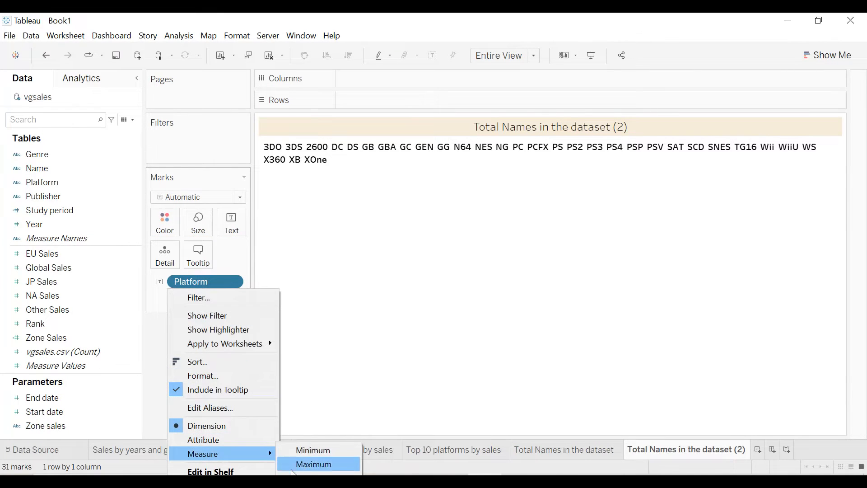
left_click(316, 472)
mouse_move(560, 286)
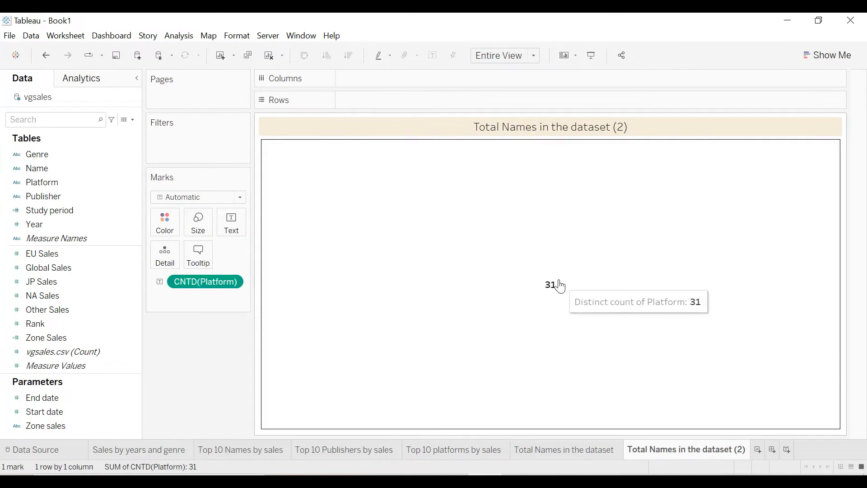
Rename the duplicated worksheet as "Total Platforms in the dataset"
double_click(670, 448)
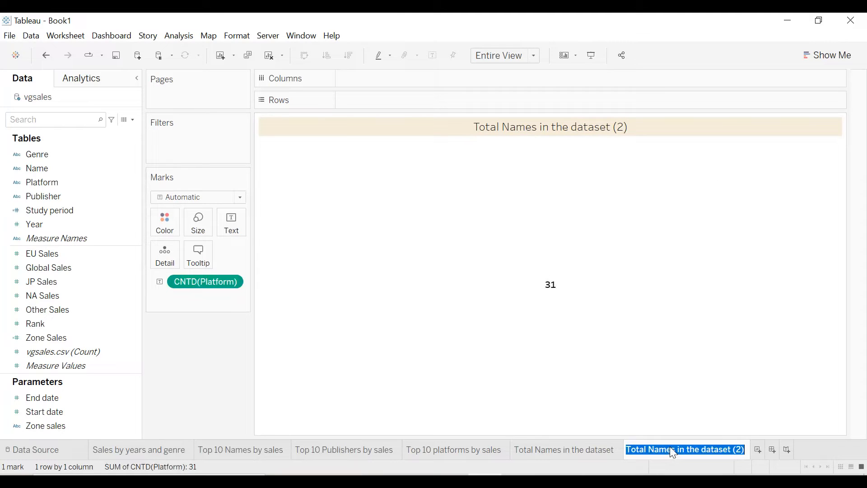
key("End")
key("BackSpace")
key("BackSpace")
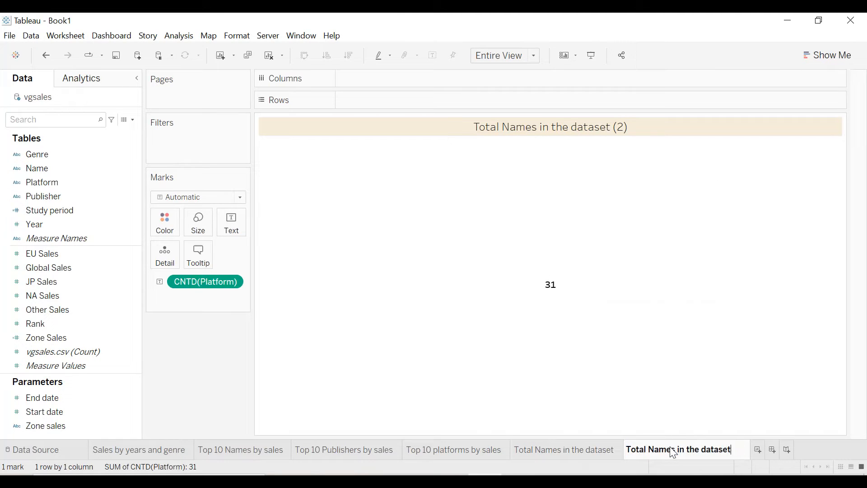
left_click(673, 449)
key("BackSpace")
key("BackSpace")
key("BackSpace")
key("BackSpace")
key("BackSpace")
type("Platfo")
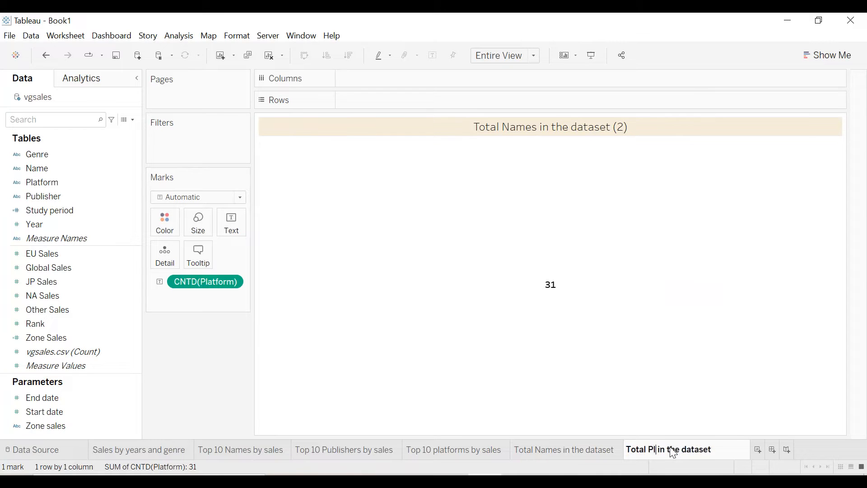
type("rms")
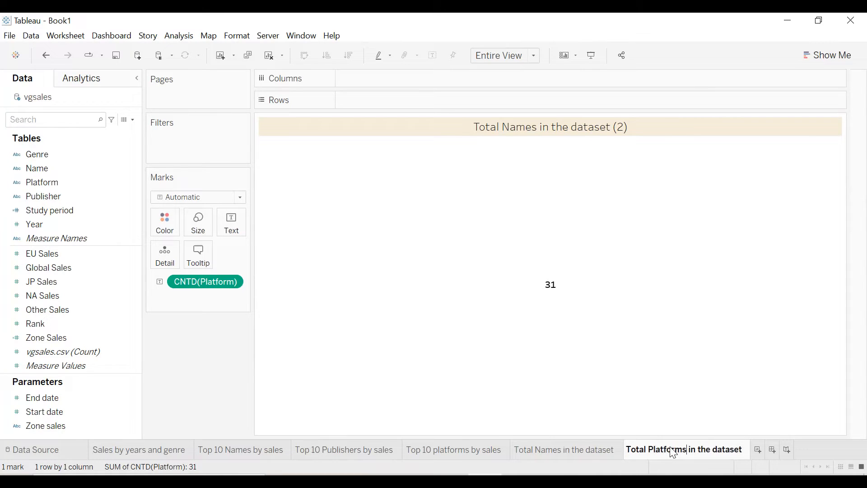
key("Return")
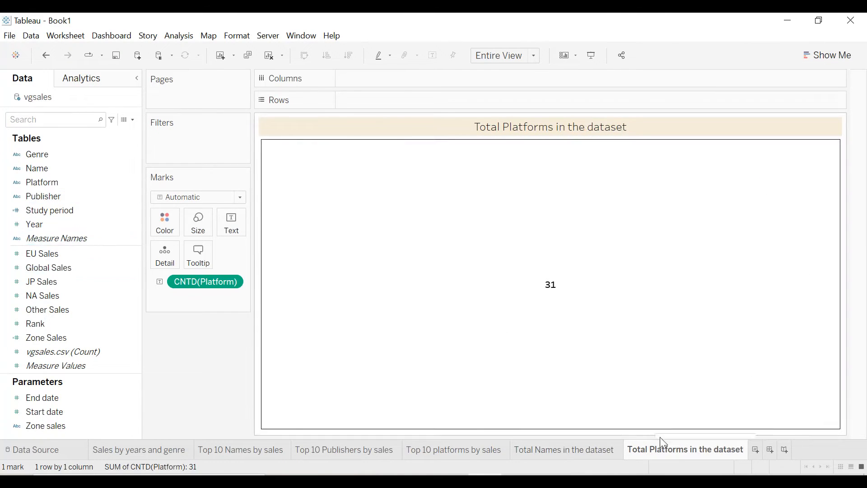
Duplicate the Total Platforms in the dataset worksheet and rename the copy as "Total Publisherss in the dataset"
right_click(662, 449)
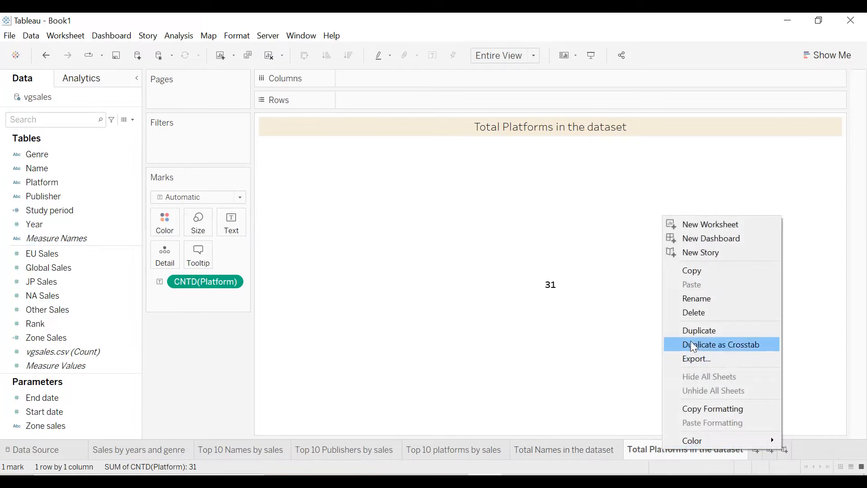
left_click(691, 330)
double_click(757, 451)
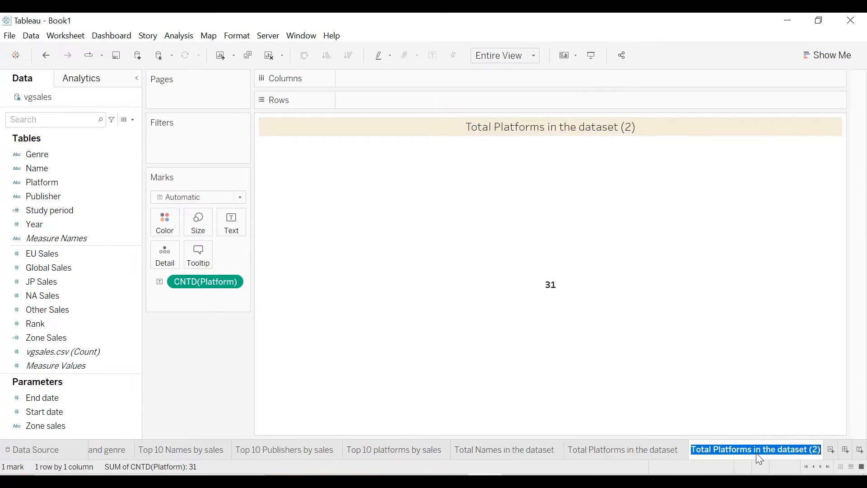
key("End")
key("BackSpace")
key("BackSpace")
key("BackSpace")
key("BackSpace")
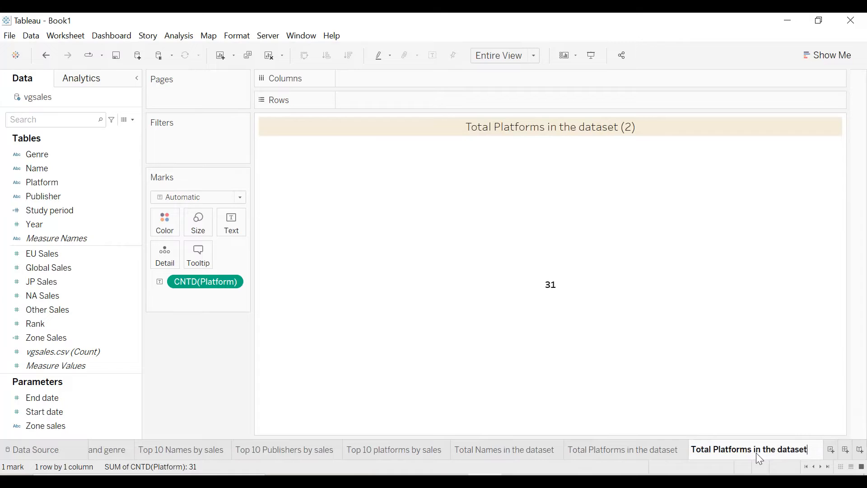
key("BackSpace")
key("BackSpace")
key("BackSpace")
key("BackSpace")
key("BackSpace")
key("BackSpace")
key("BackSpace")
type("ublishers")
key("Return")
Replace the platform count on the publishers worksheet with the distinct count of Publisher as text
left_click_drag(206, 279, 104, 258)
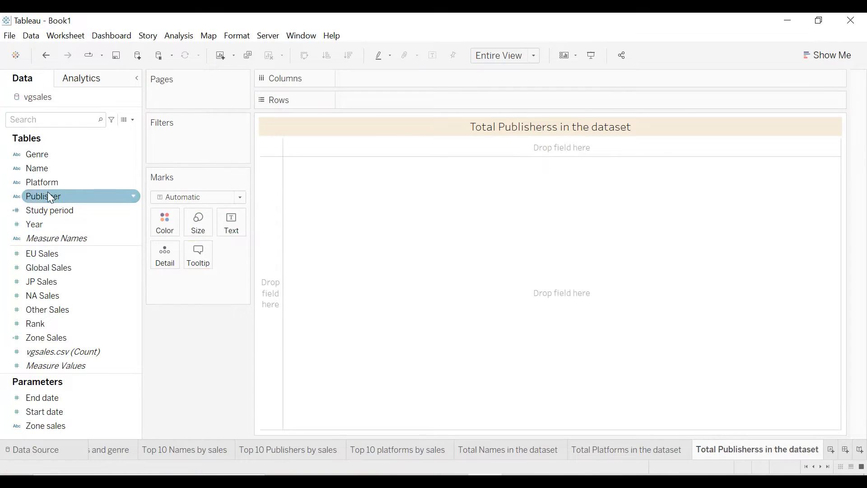
left_click_drag(48, 197, 237, 235)
right_click(233, 281)
mouse_move(242, 448)
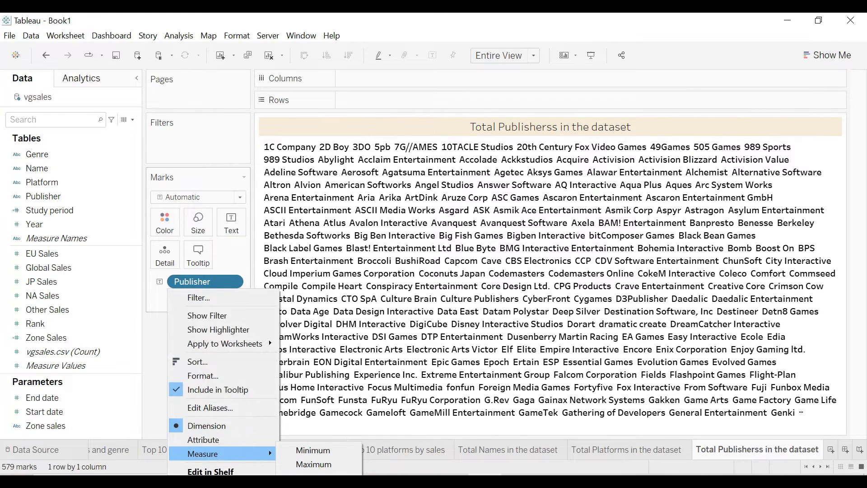
left_click(316, 487)
mouse_move(508, 312)
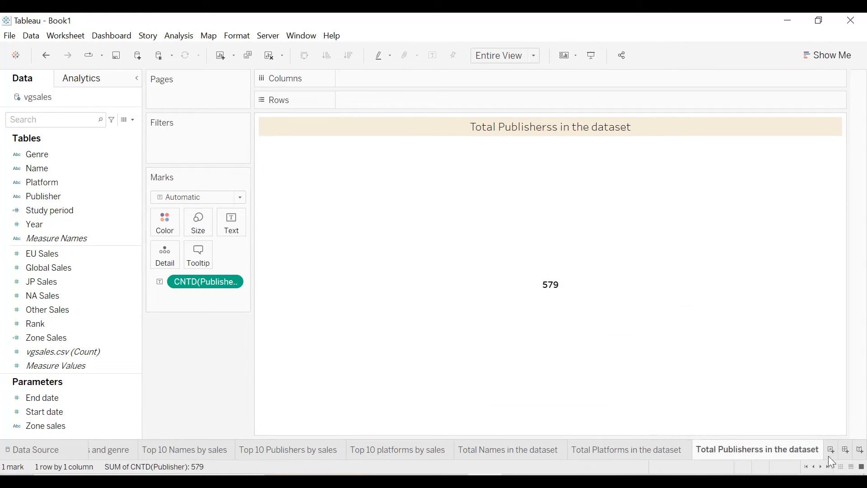
left_click(108, 239)
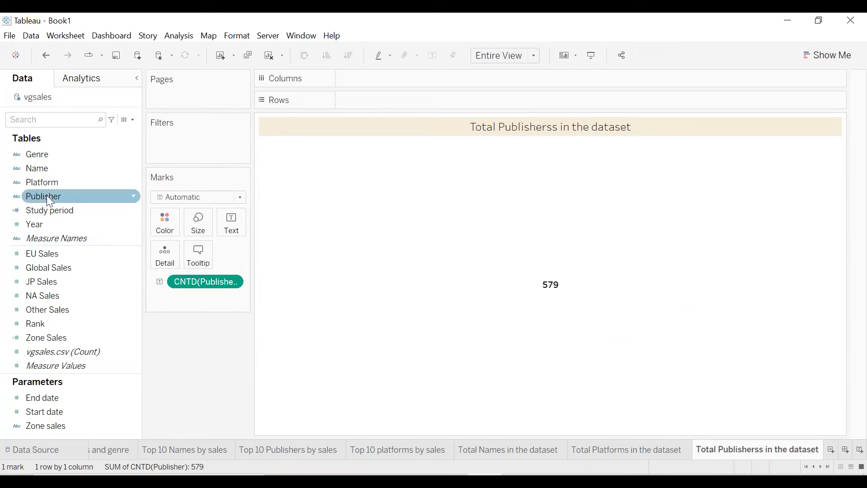
left_click(594, 456)
left_click(538, 452)
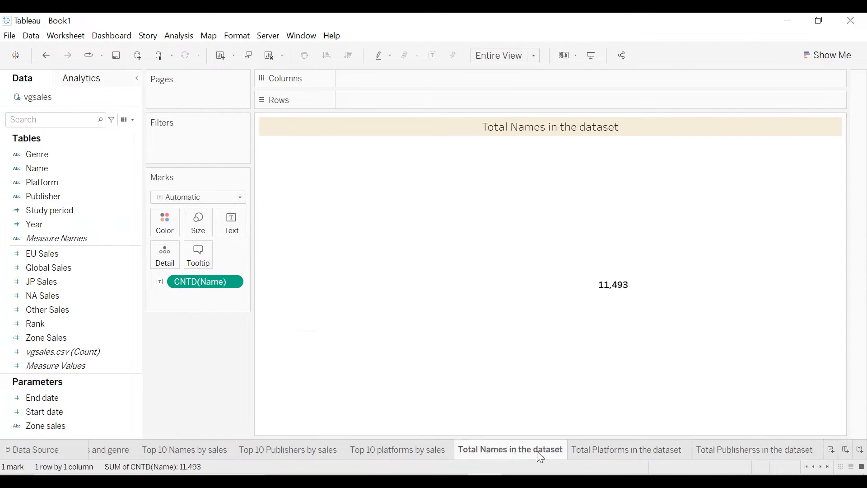
left_click(765, 454)
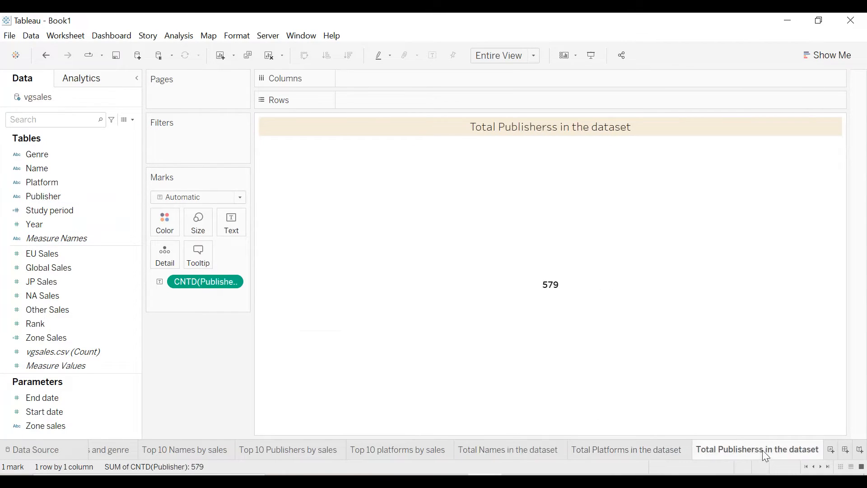
left_click(641, 453)
Duplicate the Total Names in the dataset worksheet and rename the copy as "Total genres in the dataset"
left_click(480, 456)
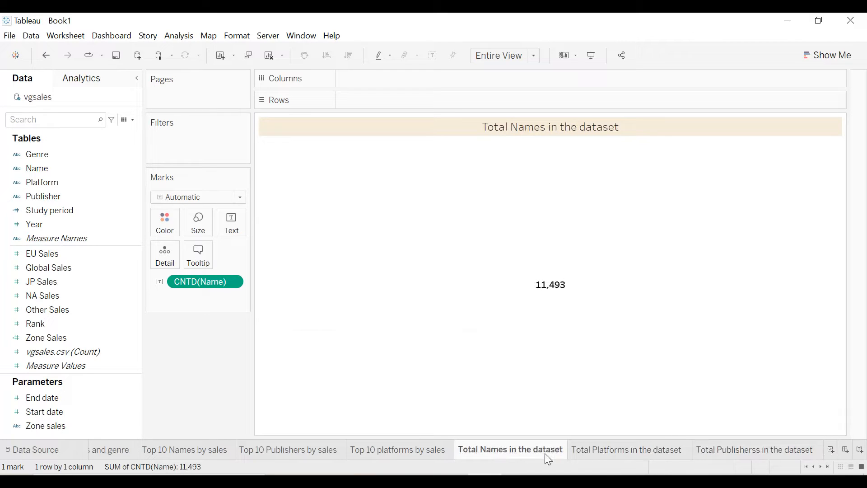
right_click(534, 457)
left_click(565, 333)
double_click(612, 452)
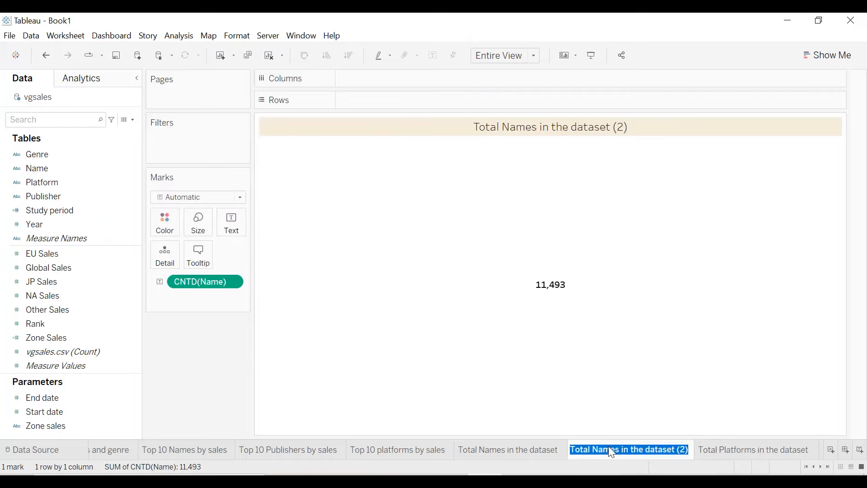
key("End")
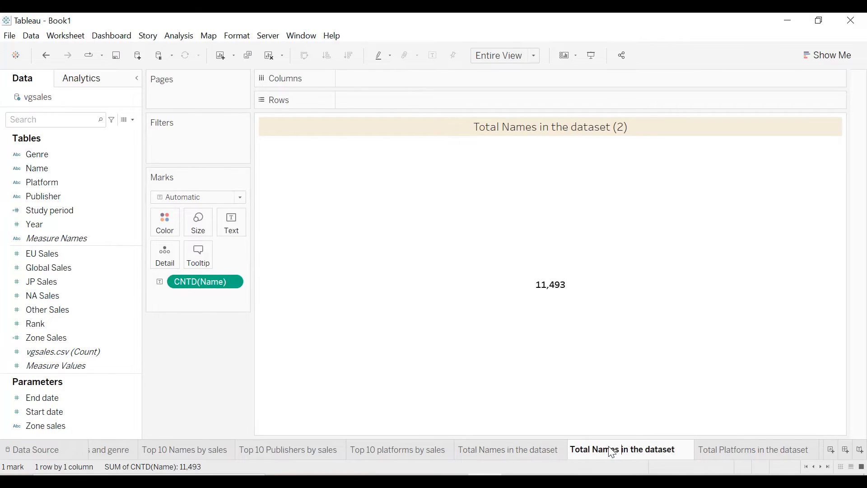
key("BackSpace")
key("BackSpace")
key("BackSpace")
key("BackSpace")
type("genr")
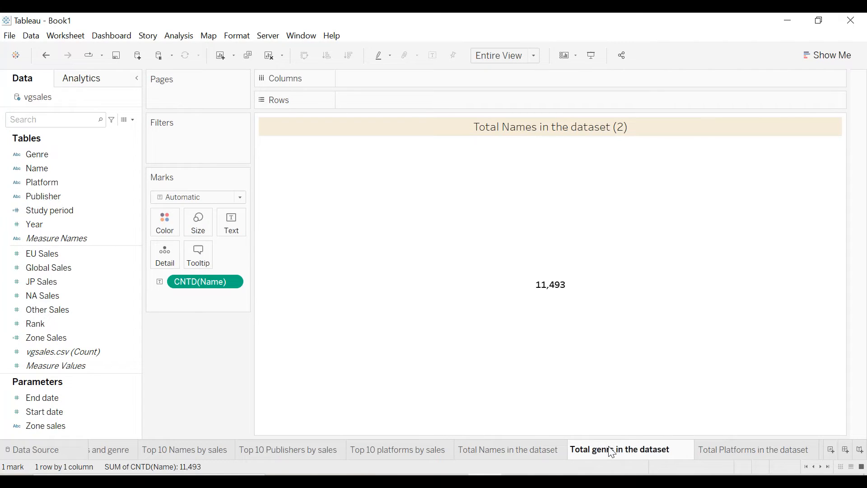
type("e")
key("Return")
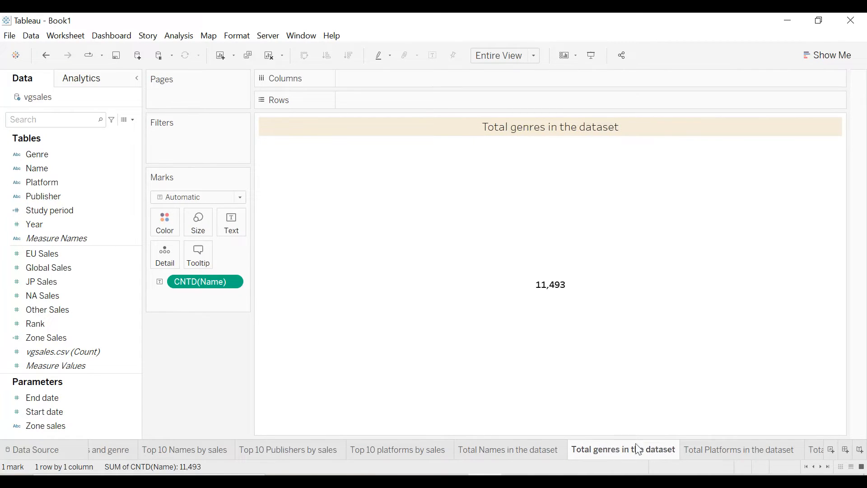
Replace the name count on the genres worksheet with the distinct count of Genre as text
left_click_drag(194, 281, 67, 273)
left_click_drag(45, 155, 231, 228)
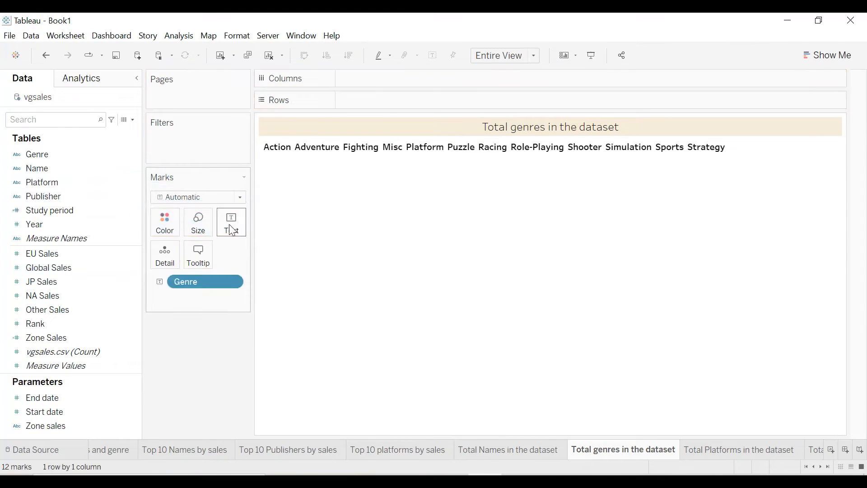
left_click(235, 281)
mouse_move(231, 454)
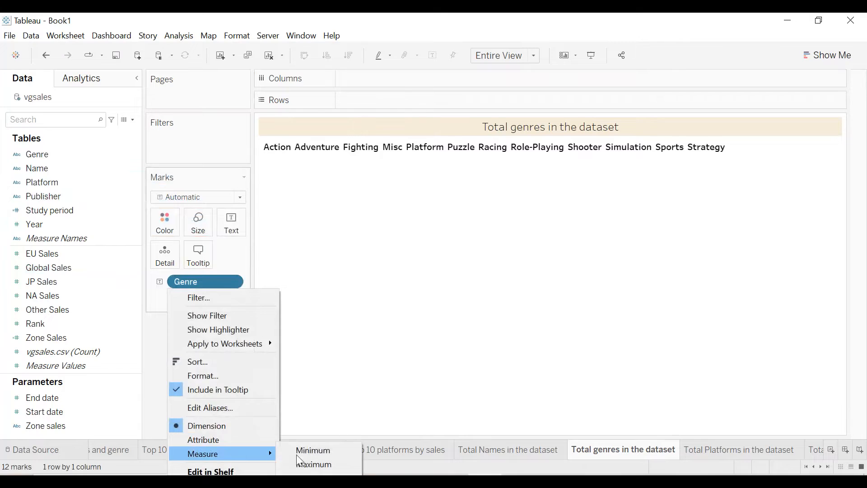
left_click(320, 487)
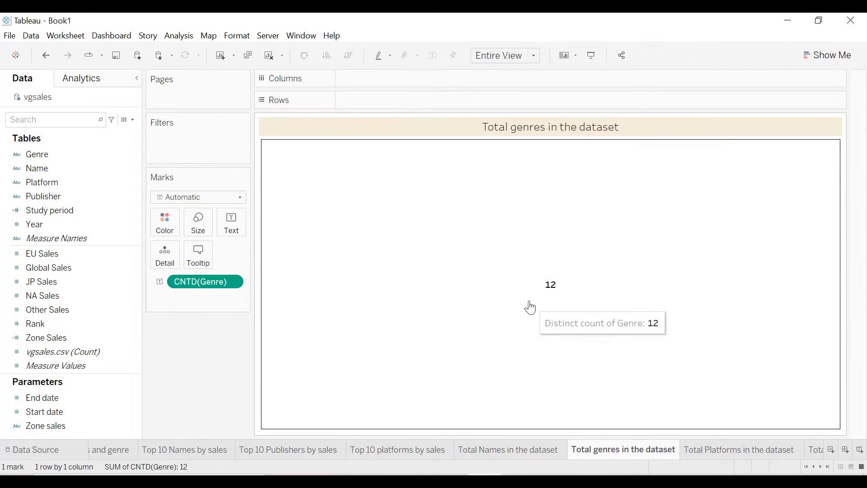
Review the finished worksheets in turn, from the sales by years and genre chart through the top 10 rankings to the total-count sheets
left_click(755, 450)
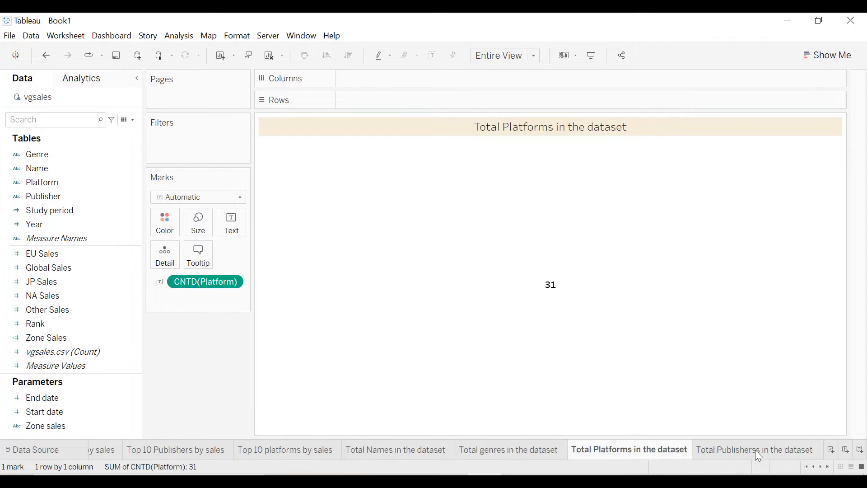
mouse_move(438, 320)
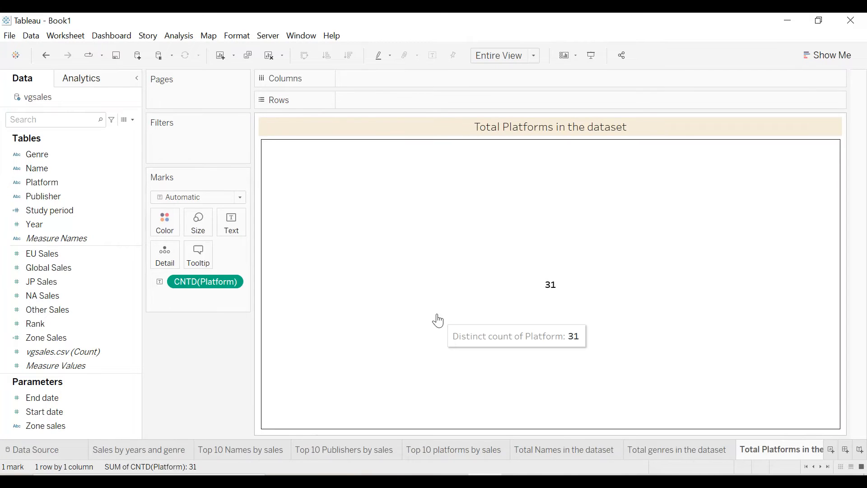
left_click(142, 454)
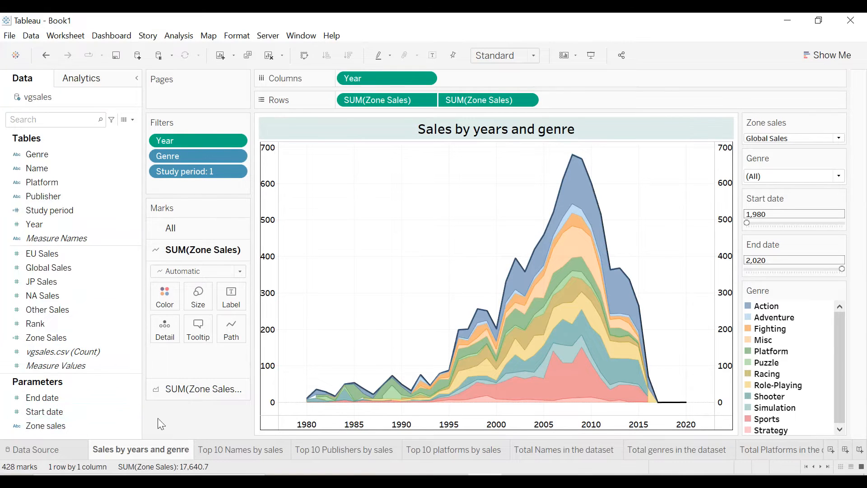
left_click(252, 449)
mouse_move(326, 449)
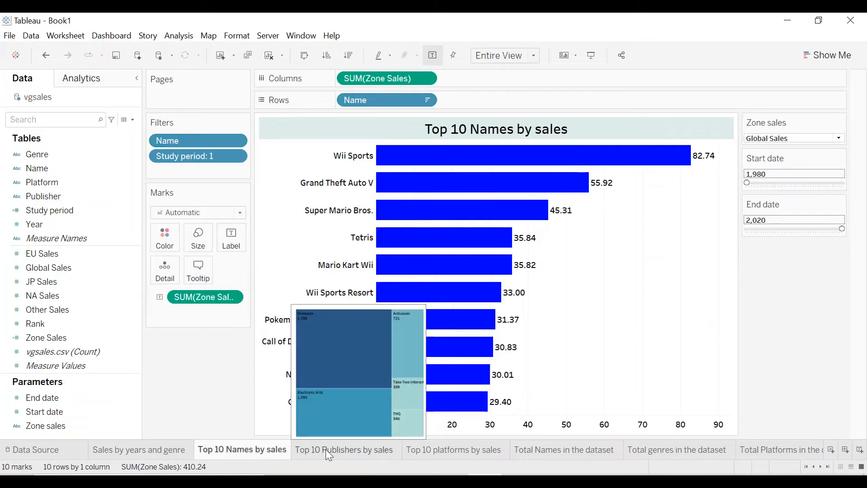
left_click(326, 449)
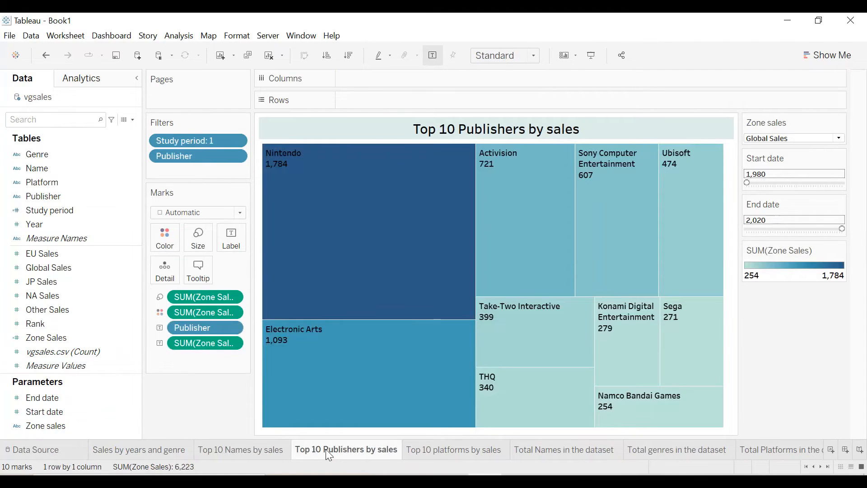
left_click(434, 451)
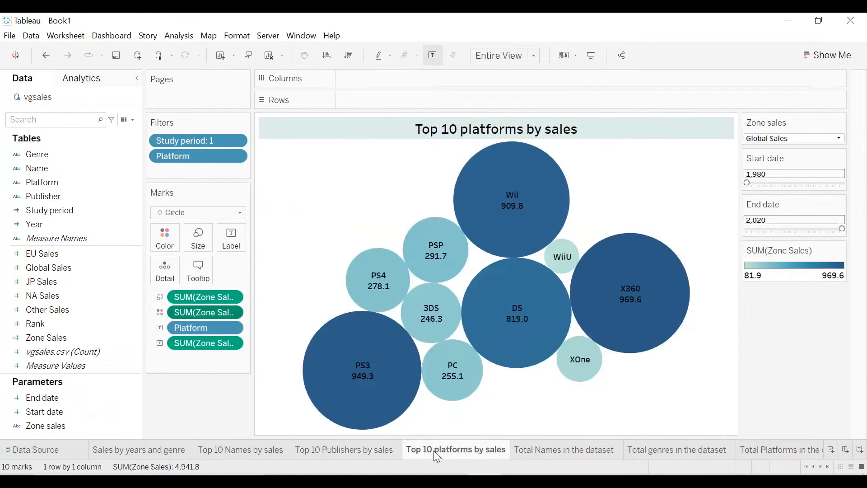
left_click(556, 457)
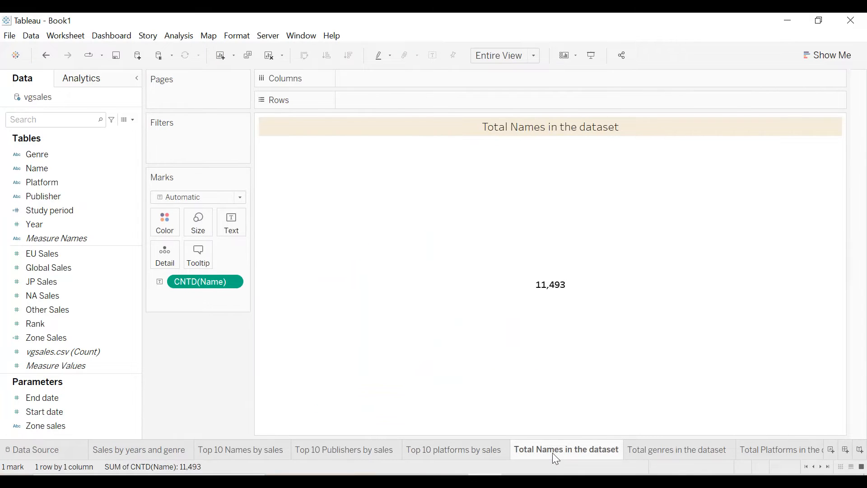
left_click(677, 456)
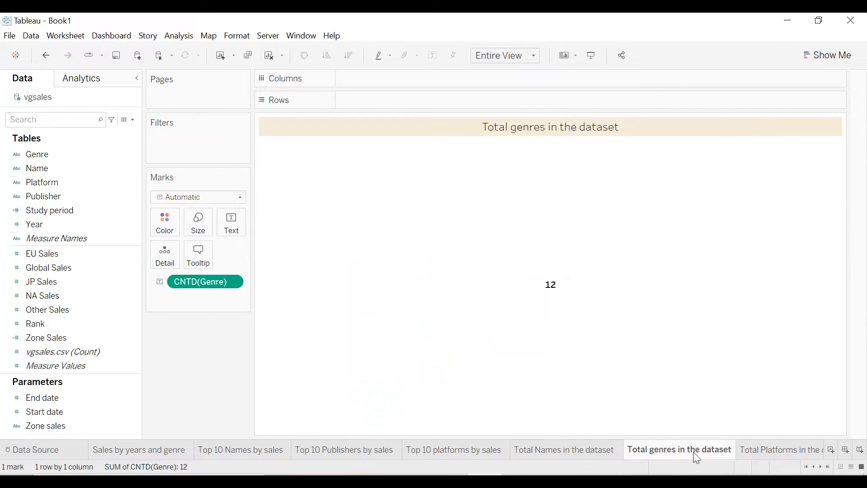
left_click(782, 451)
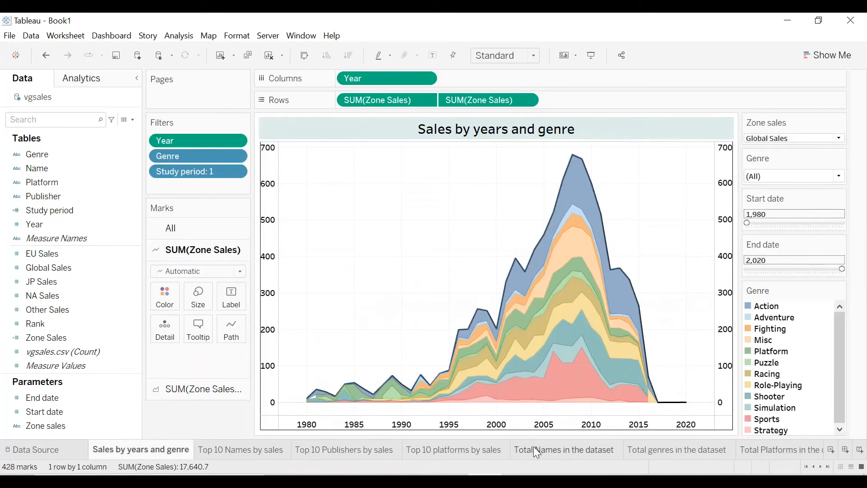
scroll(537, 449, "down", 2)
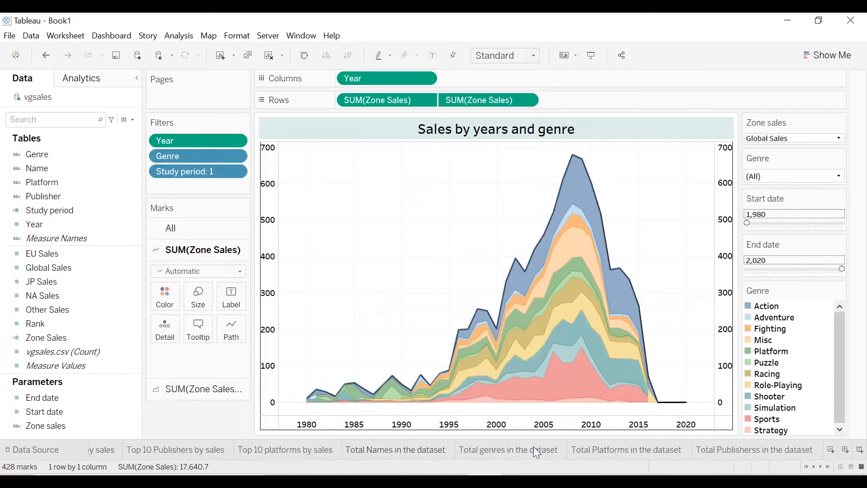
scroll(533, 446, "up", 2)
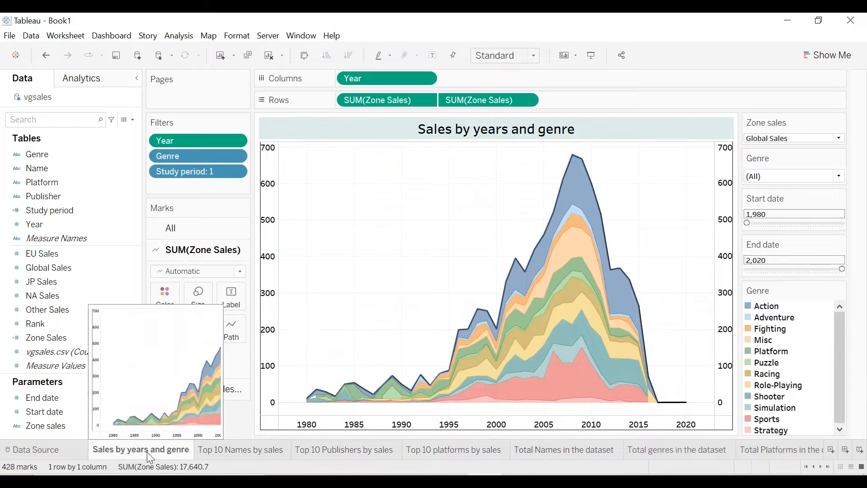
Add a new worksheet, place it right after Sales by years and genre, and name it "total sales by genre"
left_click(829, 451)
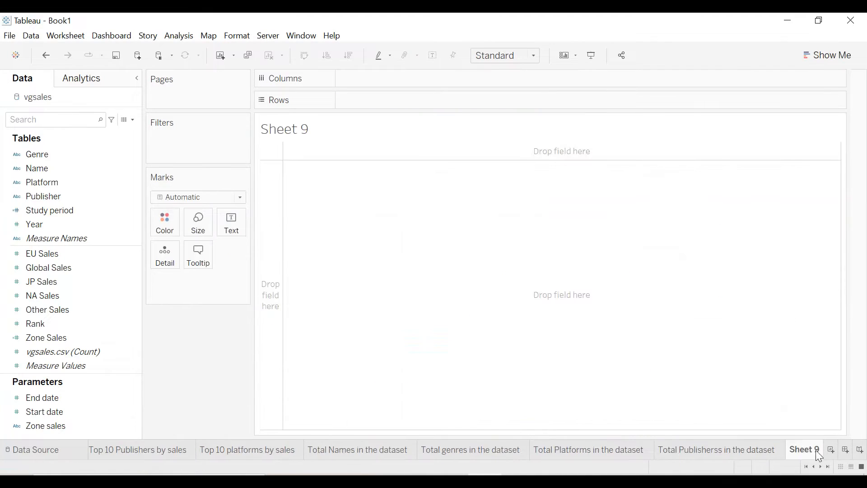
left_click_drag(707, 450, 227, 454)
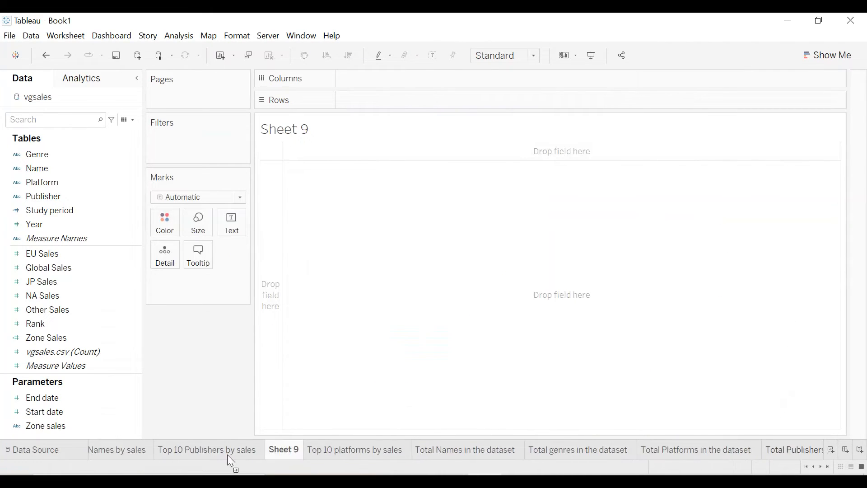
scroll(226, 454, "up", 2)
left_click_drag(402, 451, 227, 457)
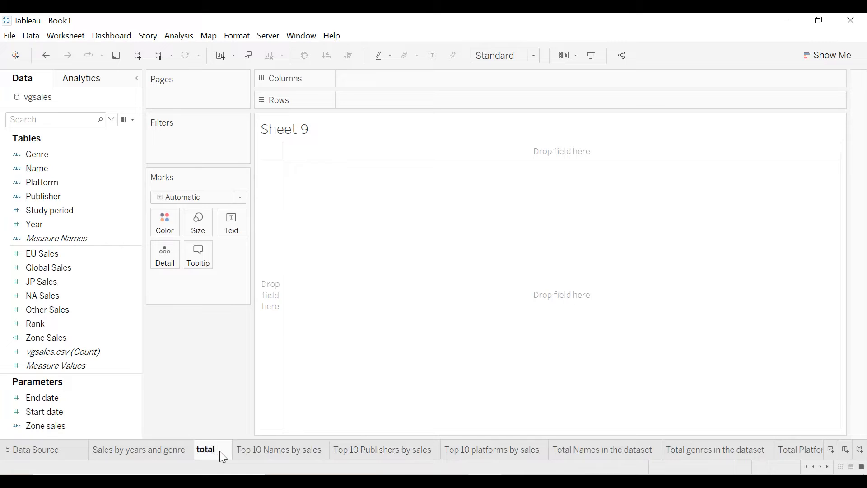
type("sales ")
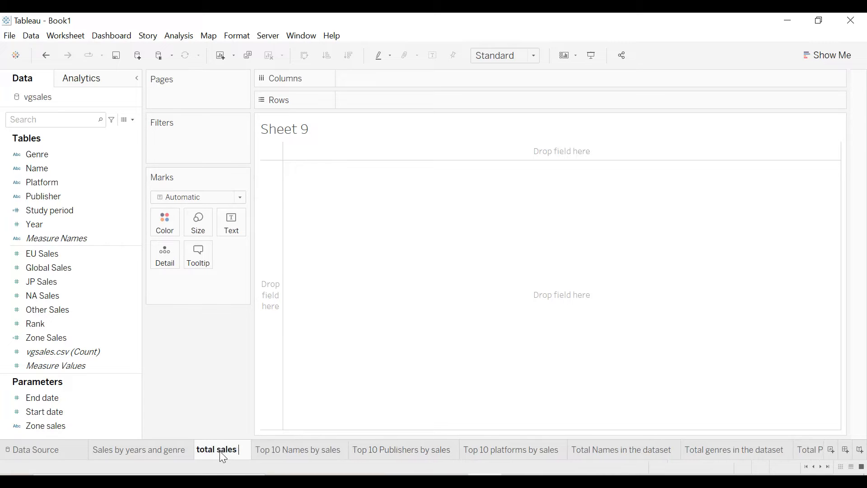
type("by genre")
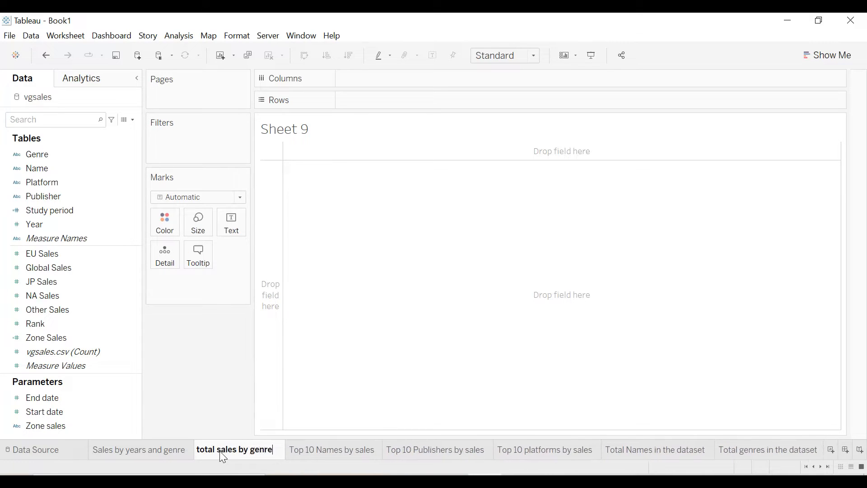
key("Return")
left_click(80, 195)
Plot the sum of Zone Sales by Genre as vertical bars, with the genres sorted in descending order of sales
left_click_drag(50, 153, 371, 82)
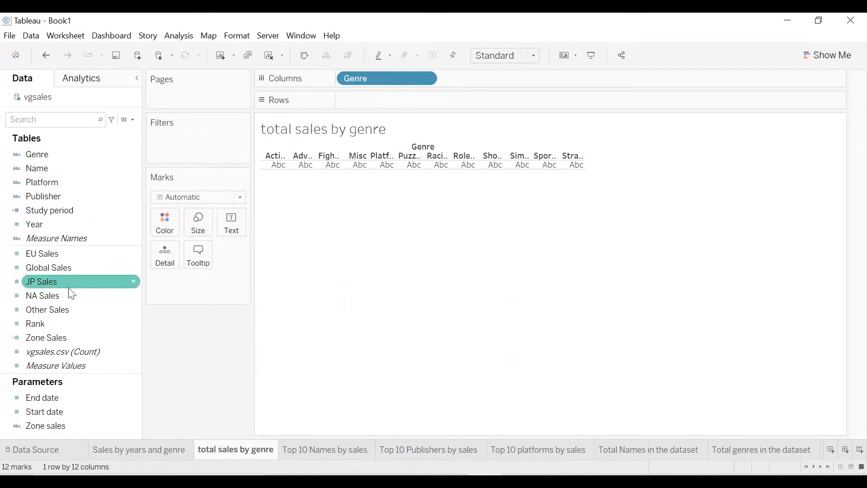
left_click_drag(67, 338, 380, 105)
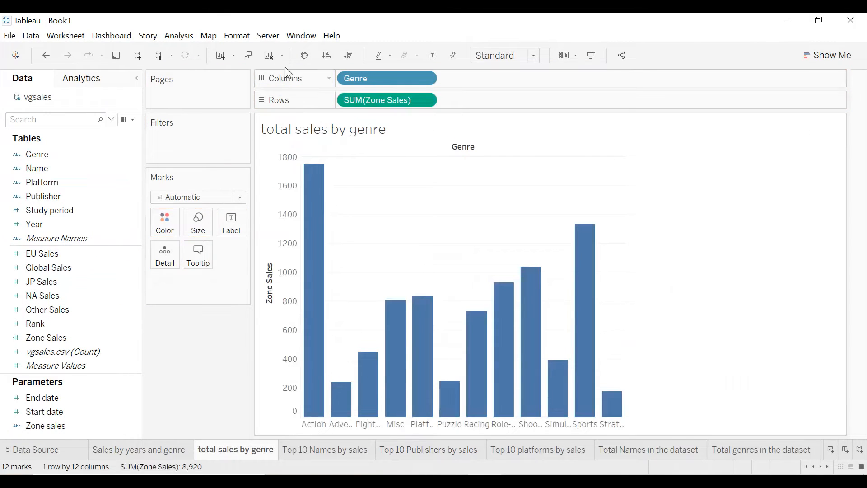
left_click(329, 56)
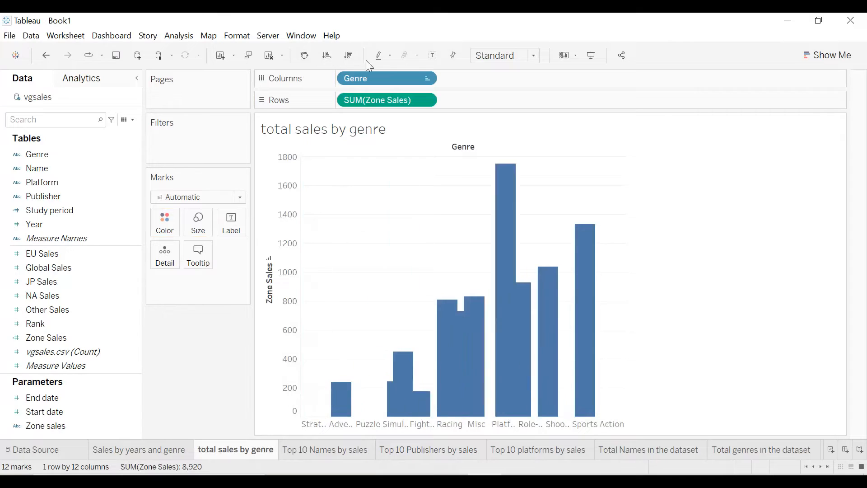
left_click(350, 56)
Fit the genre chart to the entire view and colour its bars bright blue
left_click(507, 57)
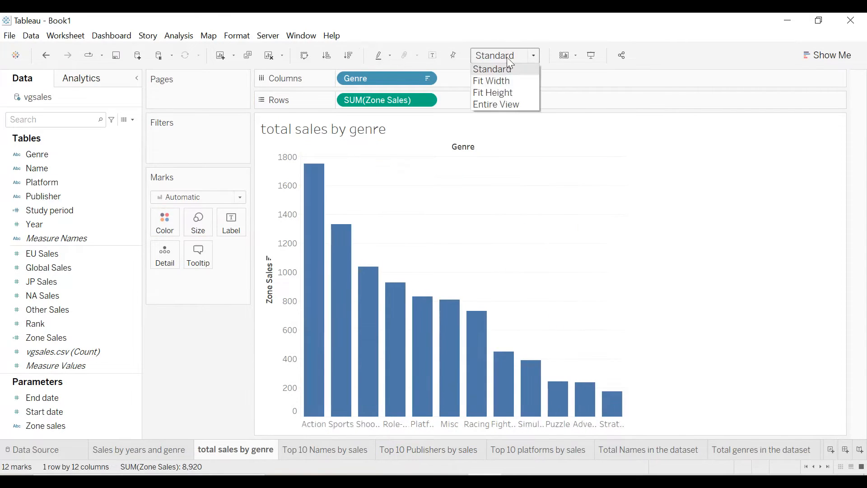
left_click(487, 107)
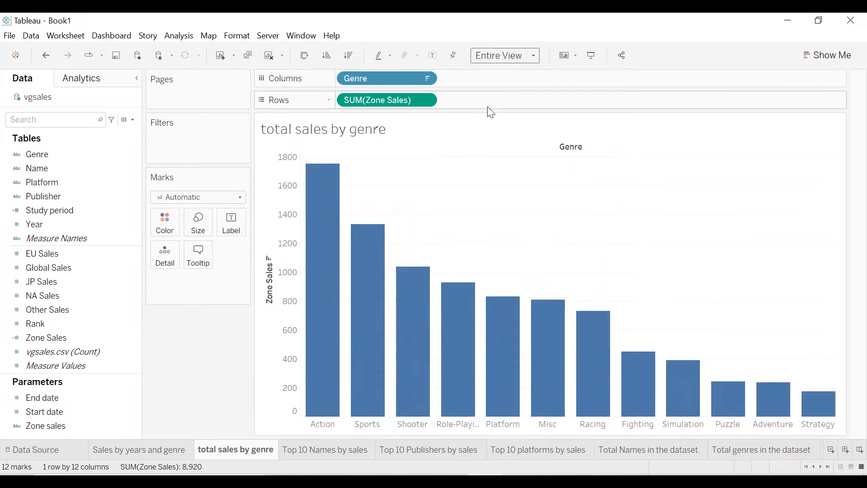
left_click(164, 221)
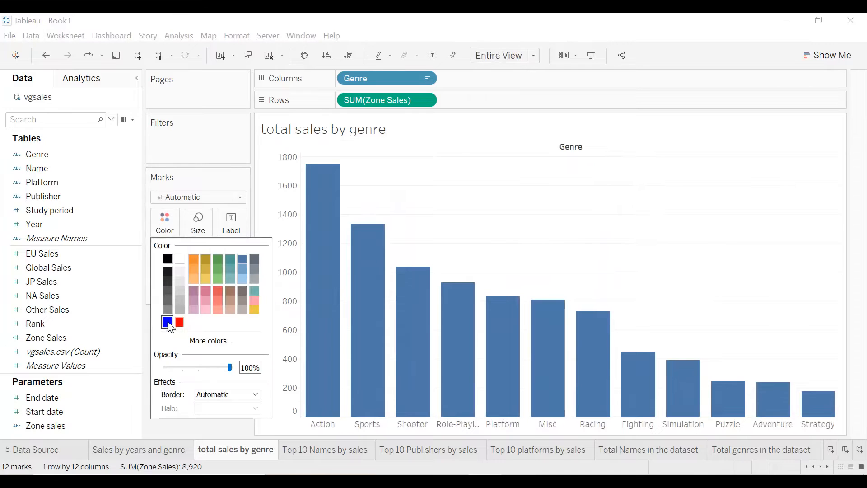
left_click(167, 322)
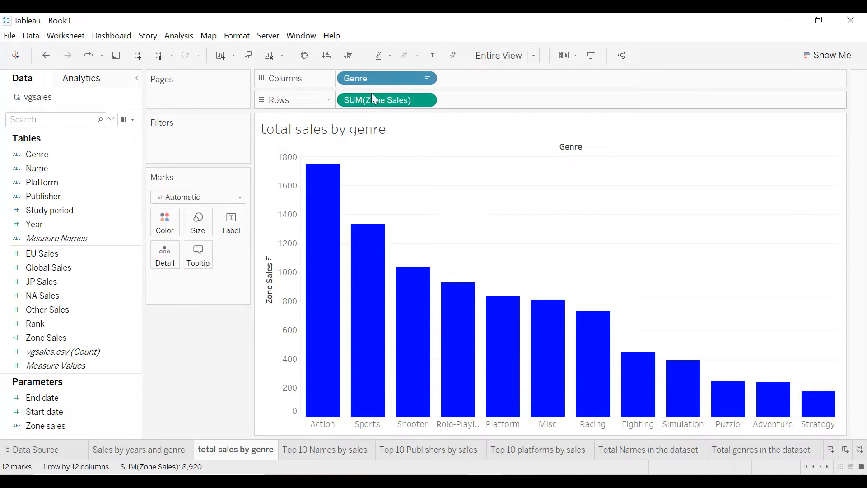
Label the bars with the sum of Zone Sales and filter the worksheet to Study period value 1
left_click_drag(374, 106, 231, 235)
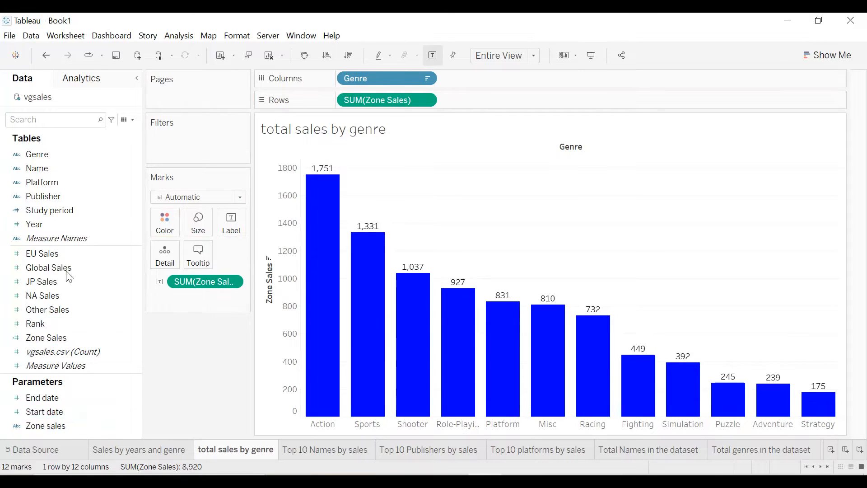
left_click_drag(68, 210, 191, 143)
left_click(322, 165)
left_click(533, 417)
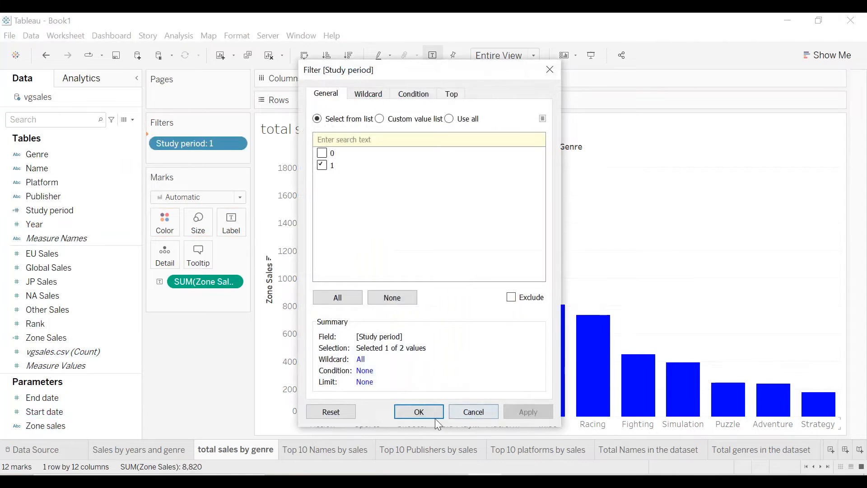
left_click(423, 416)
Show the Zone sales parameter control on the worksheet, try EU Sales, and set it to NA Sales
right_click(133, 425)
left_click(180, 224)
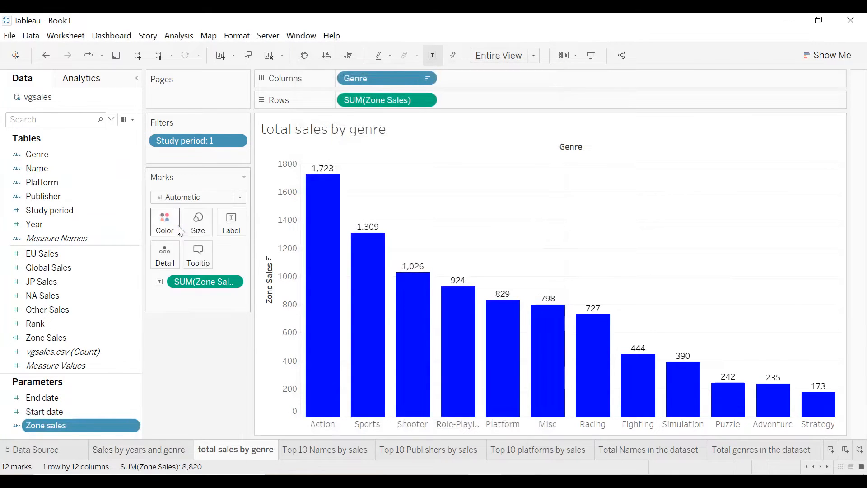
left_click(811, 138)
left_click(780, 149)
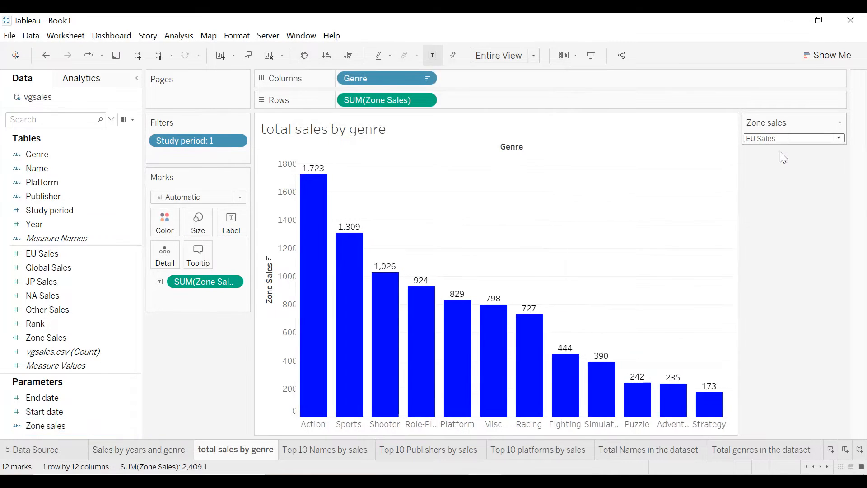
left_click(783, 139)
left_click(776, 182)
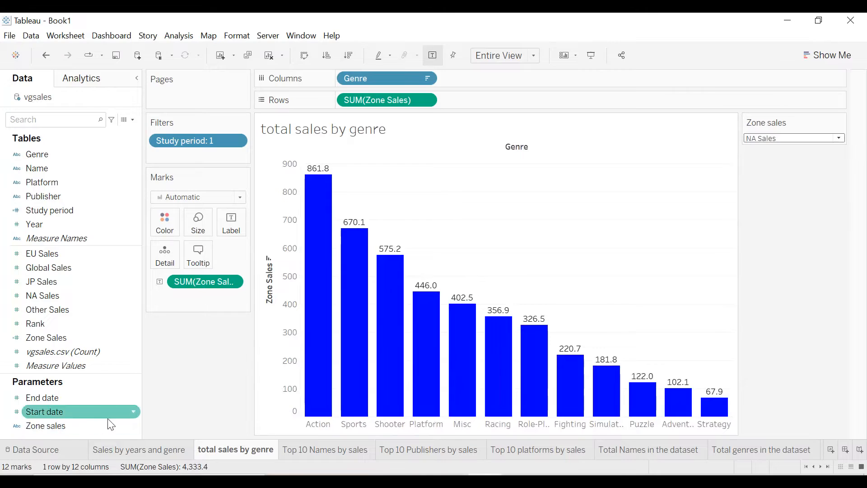
Show the Start date and End date parameter controls on the genre worksheet
right_click(134, 411)
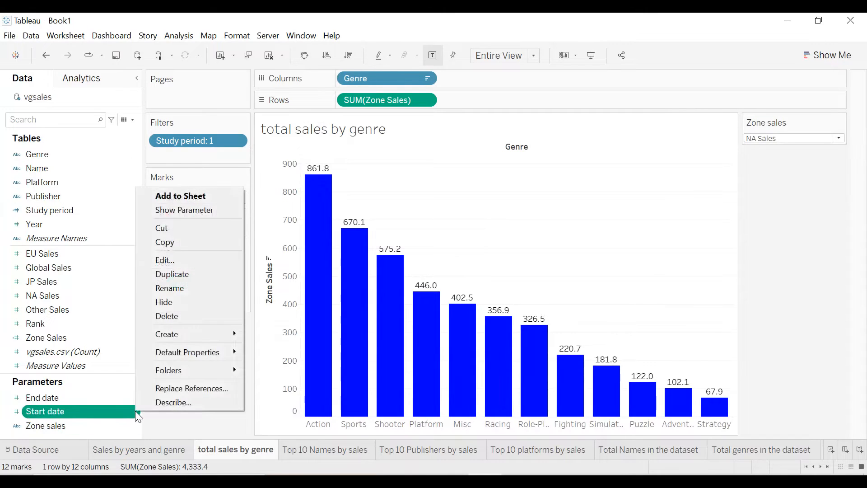
left_click(187, 212)
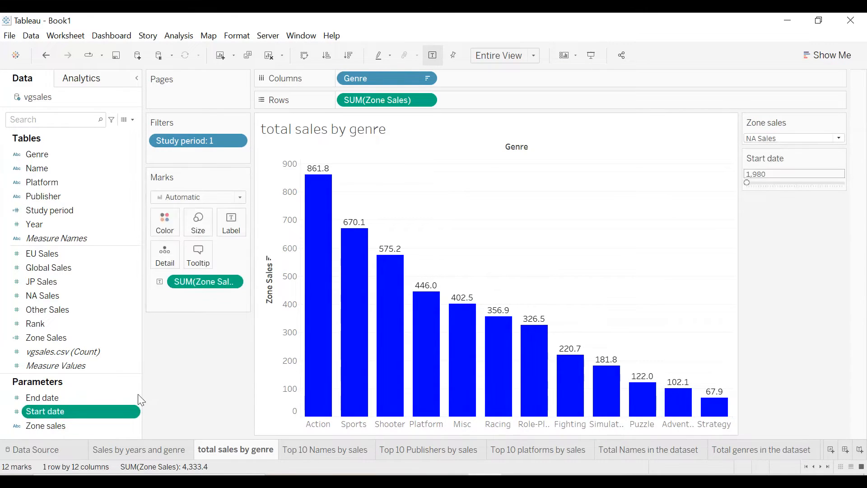
right_click(134, 396)
left_click(177, 196)
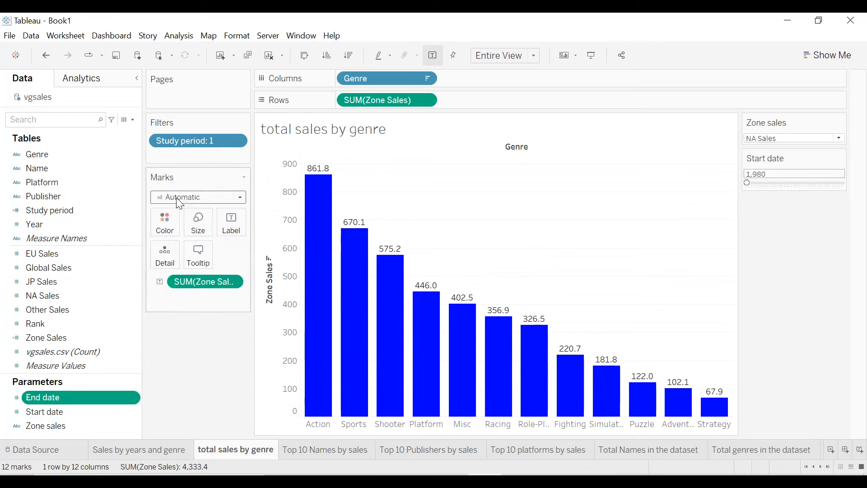
Test the date range controls with a Start date of 1,996, and restore the range to 1,980 through 2,020
left_click_drag(747, 183, 785, 183)
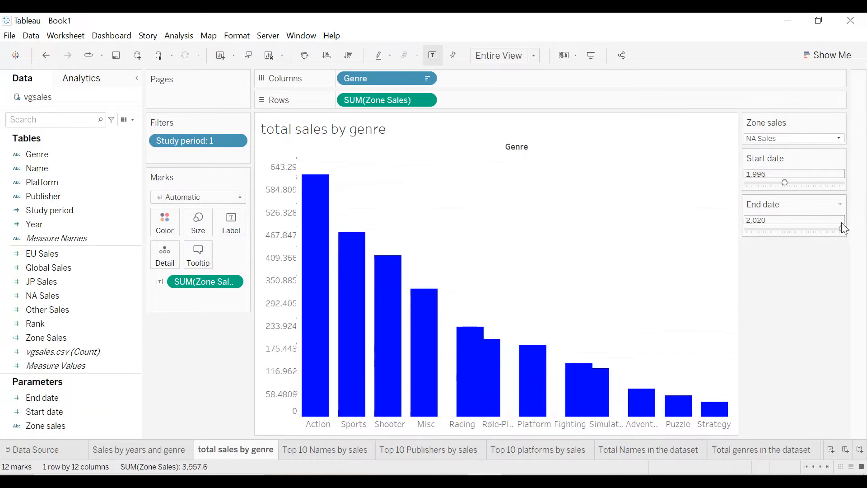
mouse_move(842, 228)
left_mouse_down()
mouse_move(816, 230)
mouse_move(843, 229)
left_mouse_up()
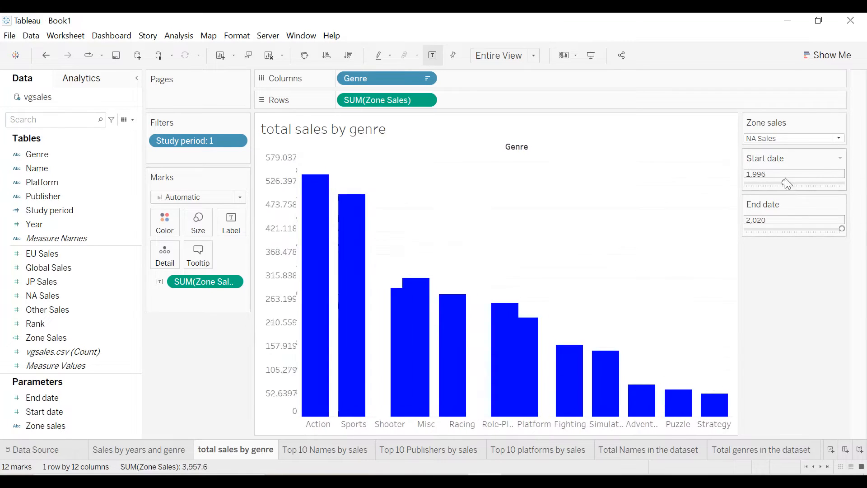
left_click_drag(756, 185, 747, 185)
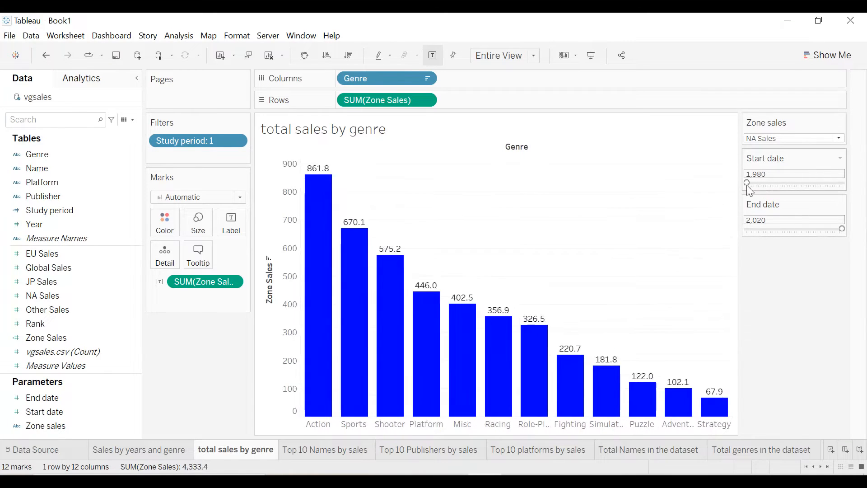
Capitalize the worksheet name so it reads "Total sales by genre"
double_click(361, 132)
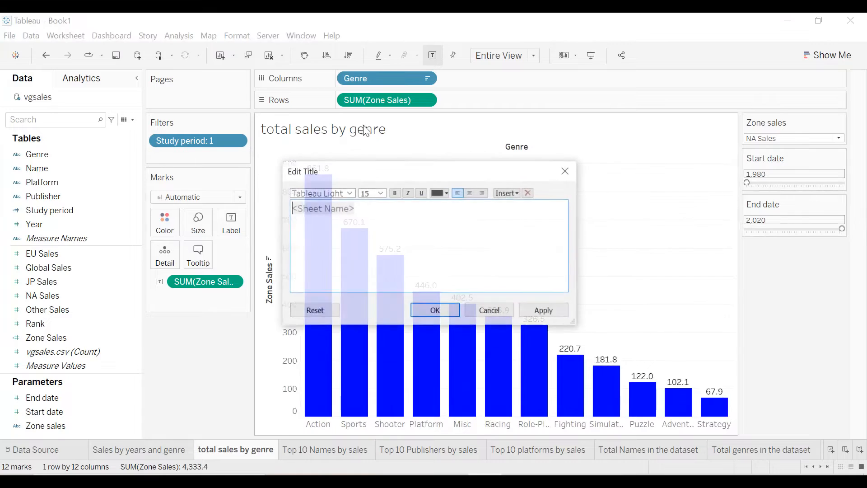
left_click(566, 170)
double_click(223, 454)
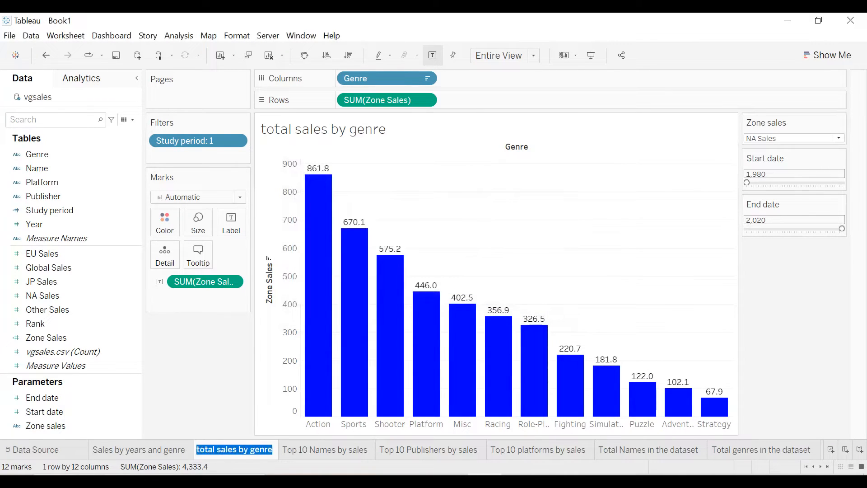
left_click(199, 449)
key("BackSpace")
type("T")
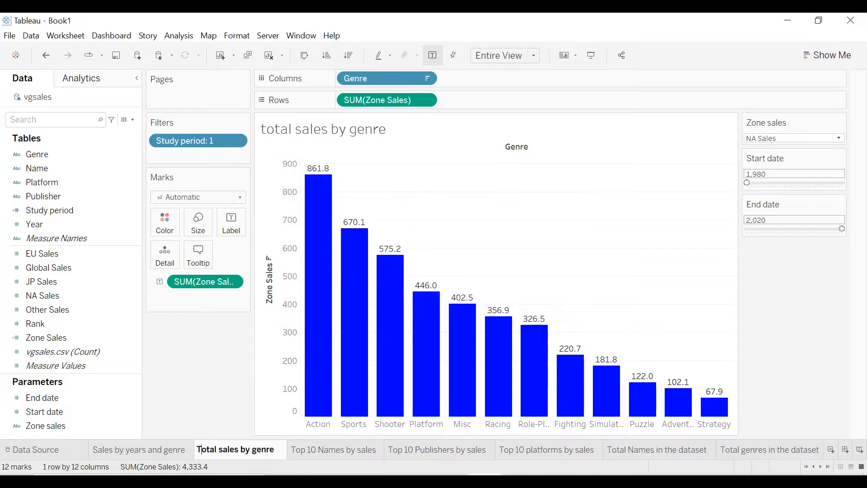
key("Return")
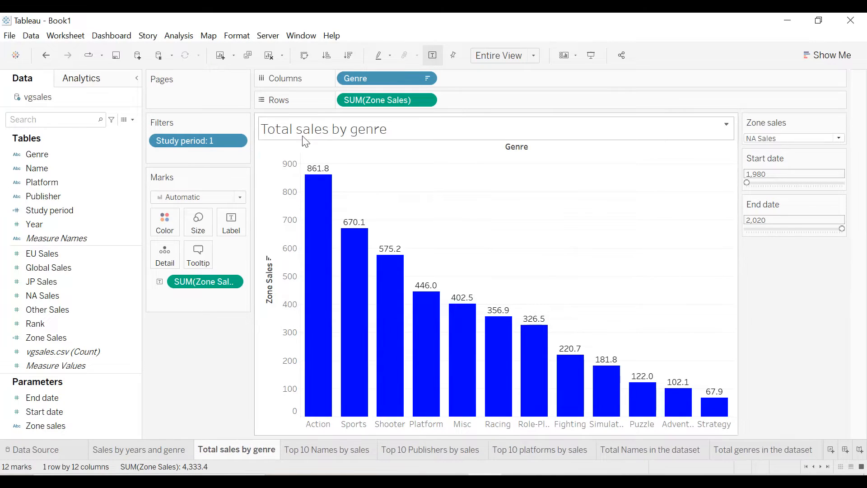
Hide the Genre field label above the columns and remove the title of the Zone Sales axis
right_click(519, 152)
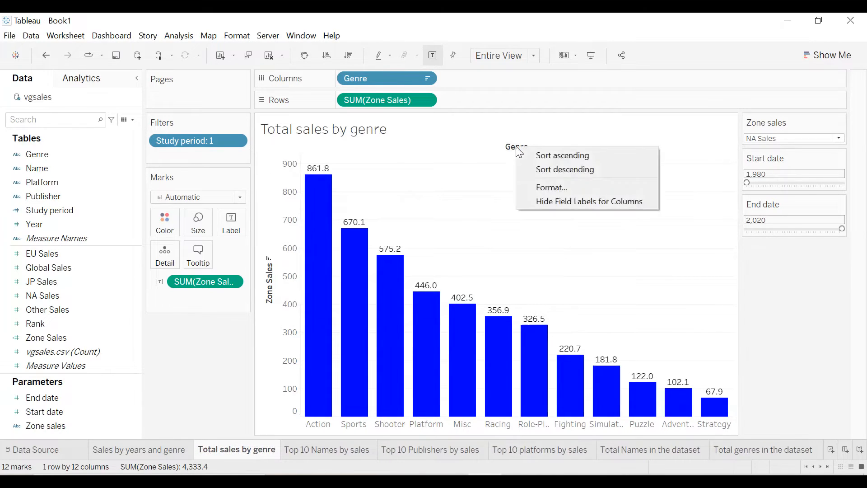
left_click(543, 200)
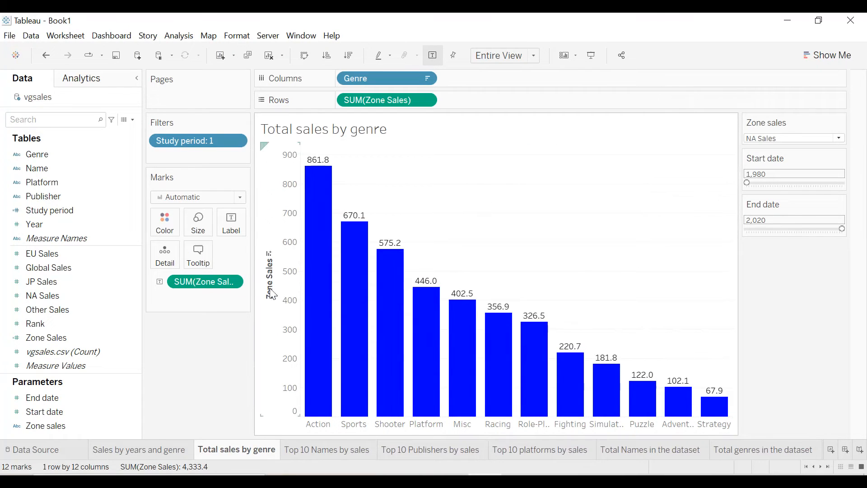
right_click(267, 284)
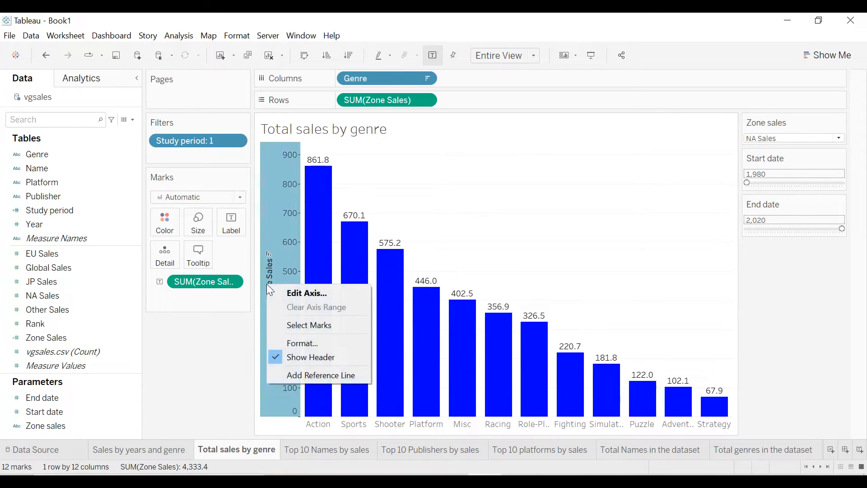
left_click(299, 292)
left_click(344, 337)
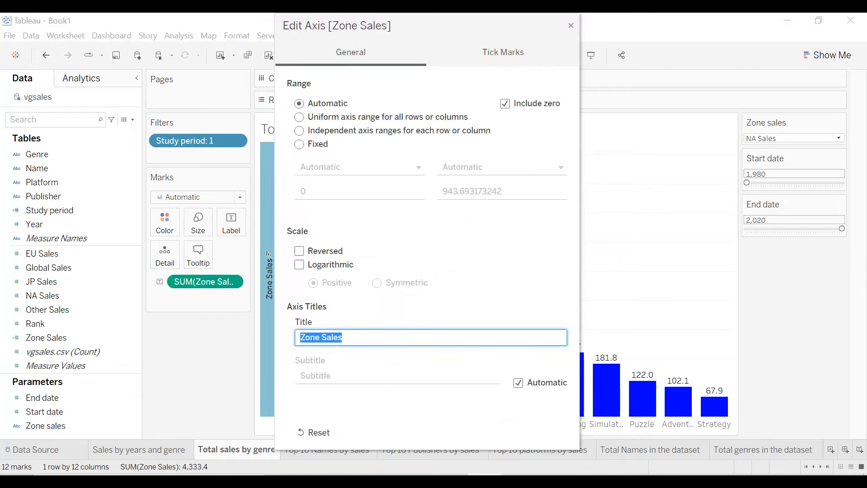
key("BackSpace")
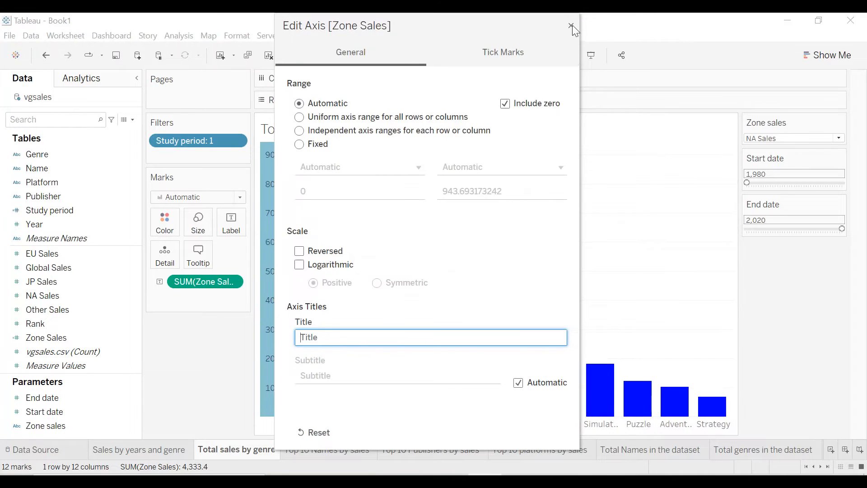
left_click(571, 25)
Set the default worksheet font of the genre chart to bold black
right_click(475, 200)
left_click(501, 263)
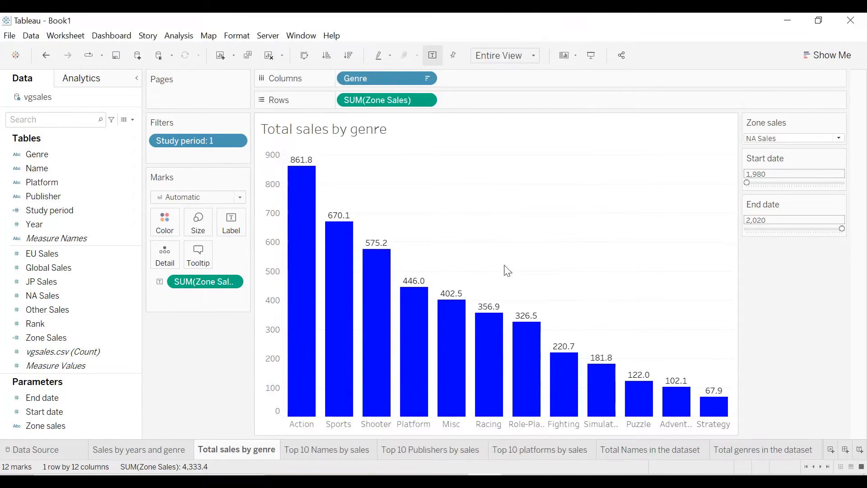
left_click(100, 160)
left_click(111, 195)
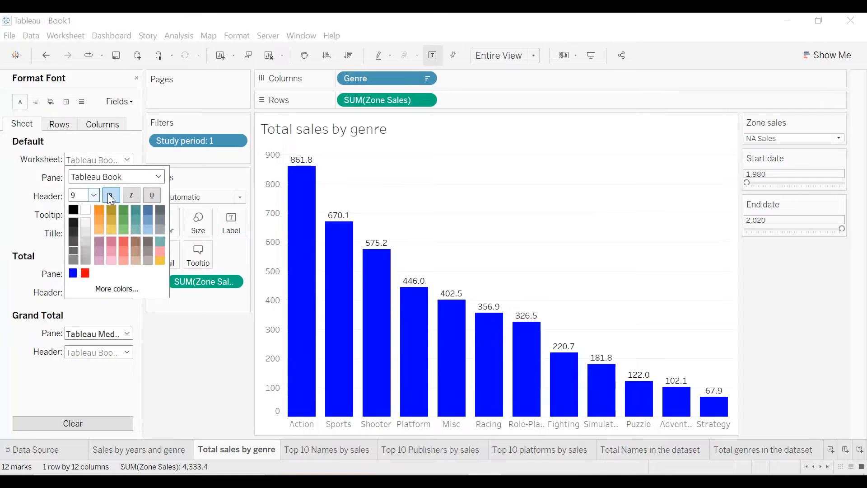
left_click(20, 201)
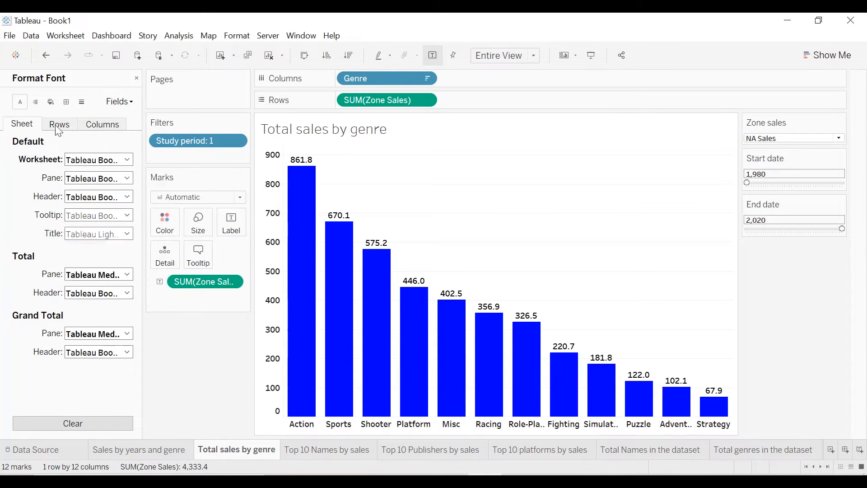
Set the sheet's default cell, pane and header borders to thin solid black lines
left_click(66, 102)
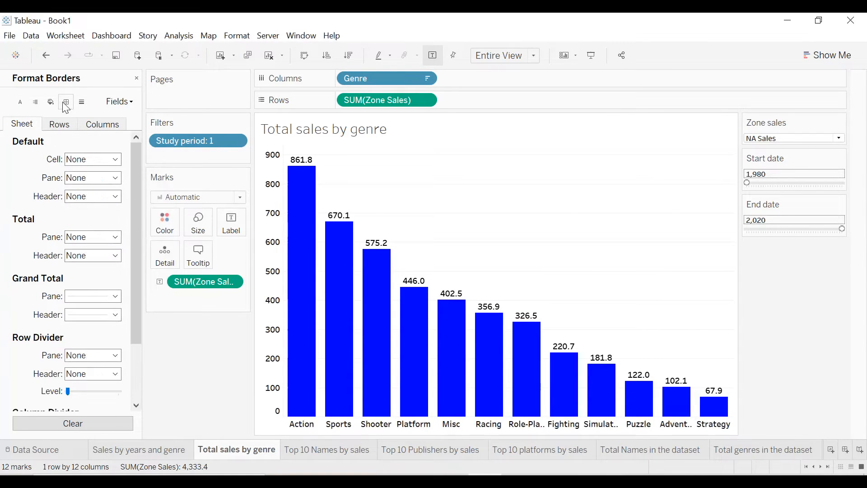
left_click(72, 160)
left_click(75, 244)
left_click(15, 198)
left_click(92, 178)
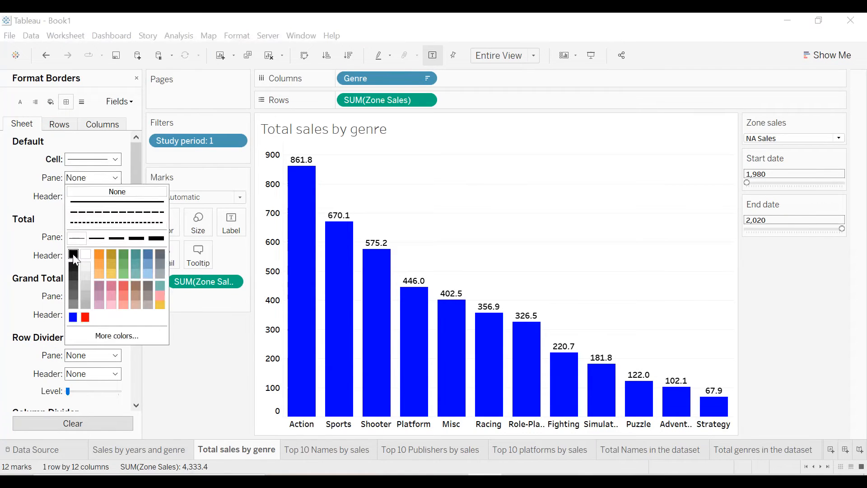
left_click(74, 255)
left_click(93, 196)
left_click(73, 272)
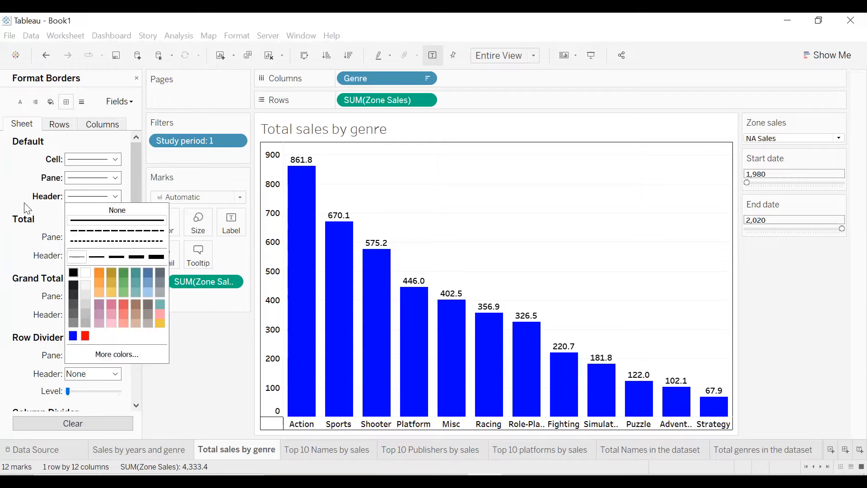
Rotate the genre labels under the bars to vertical and clear the selection
left_click(351, 425)
right_click(351, 425)
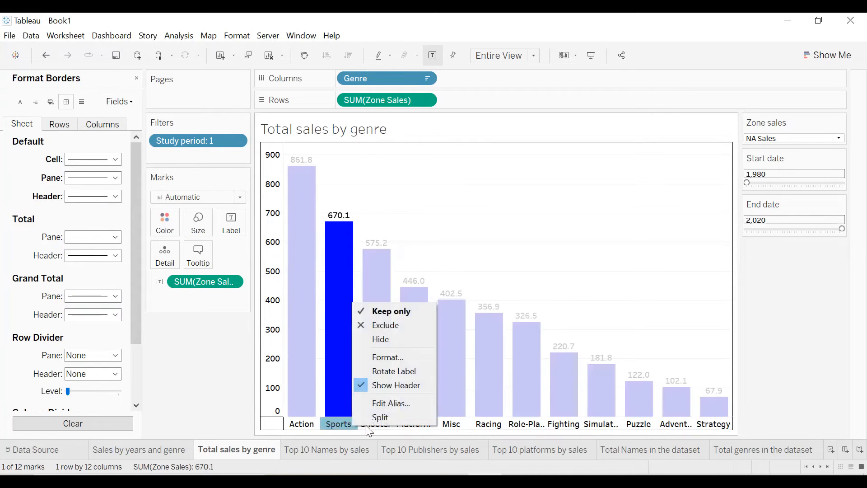
left_click(387, 371)
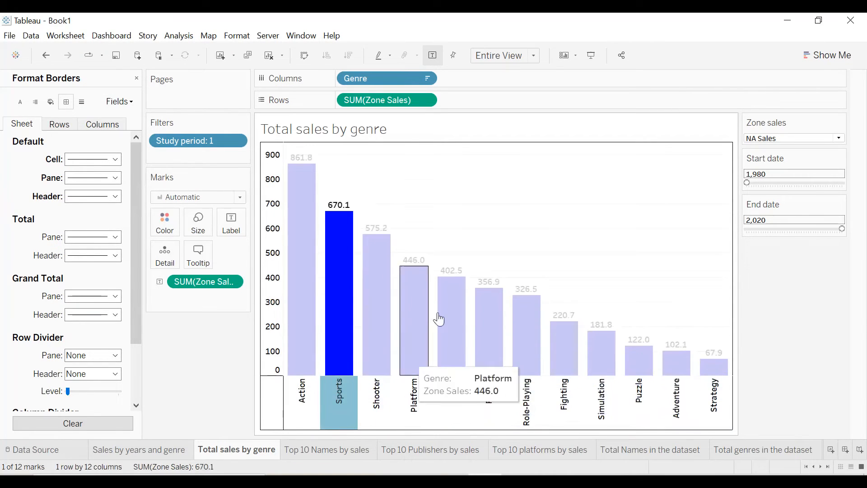
left_click(545, 178)
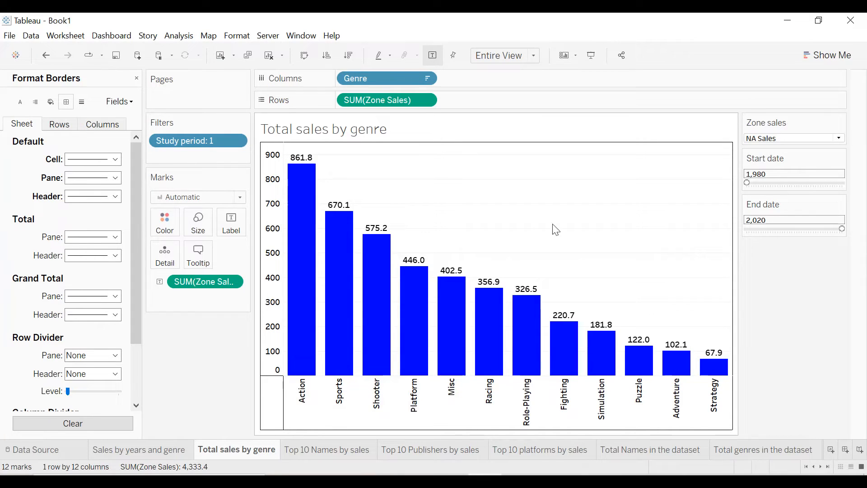
Center the "Total sales by genre" title and make it bold and black
double_click(373, 132)
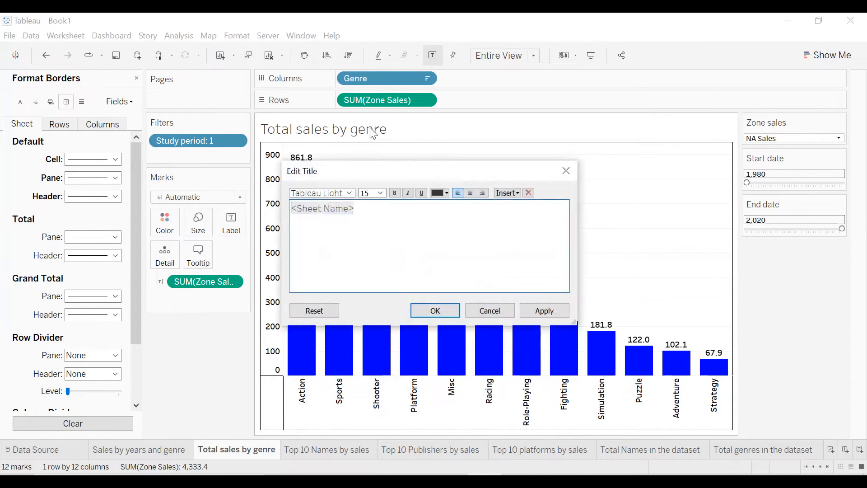
key("ctrl+a")
left_click(471, 193)
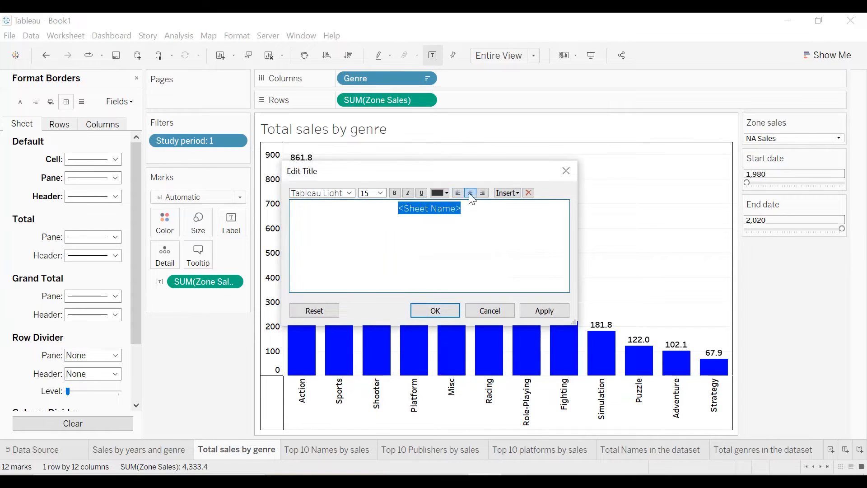
left_click(396, 192)
left_click(440, 193)
left_click(443, 210)
left_click(543, 311)
left_click(435, 310)
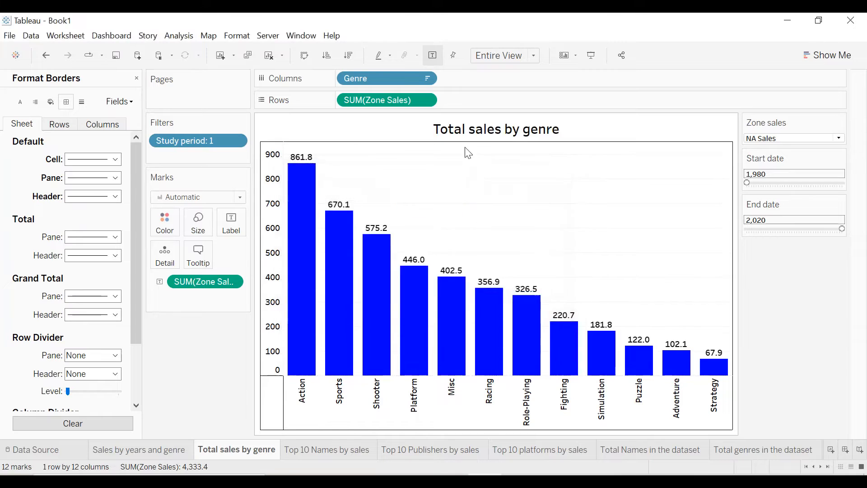
Shade the chart title's background pale teal, then close the formatting and collapse the data pane
right_click(469, 141)
left_click(502, 187)
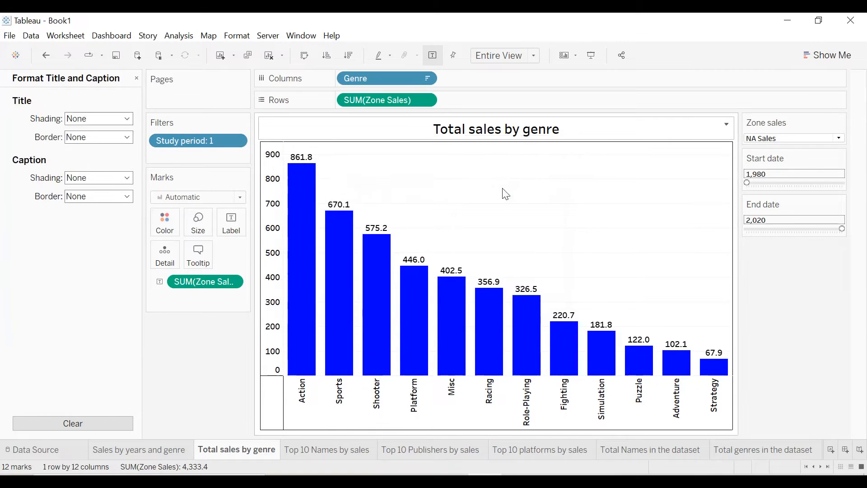
left_click(87, 119)
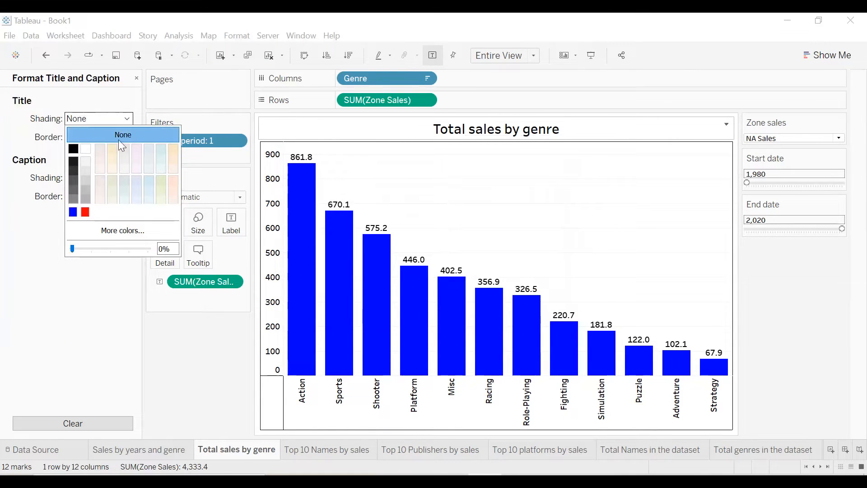
left_click(162, 148)
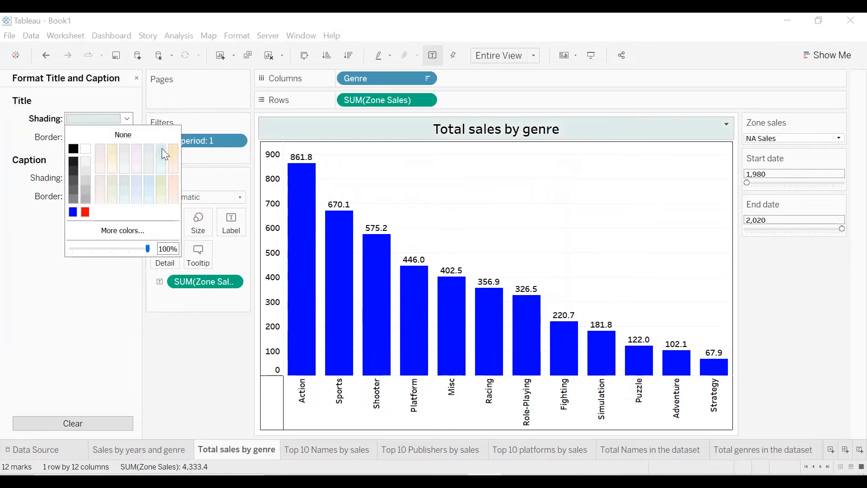
left_click(136, 79)
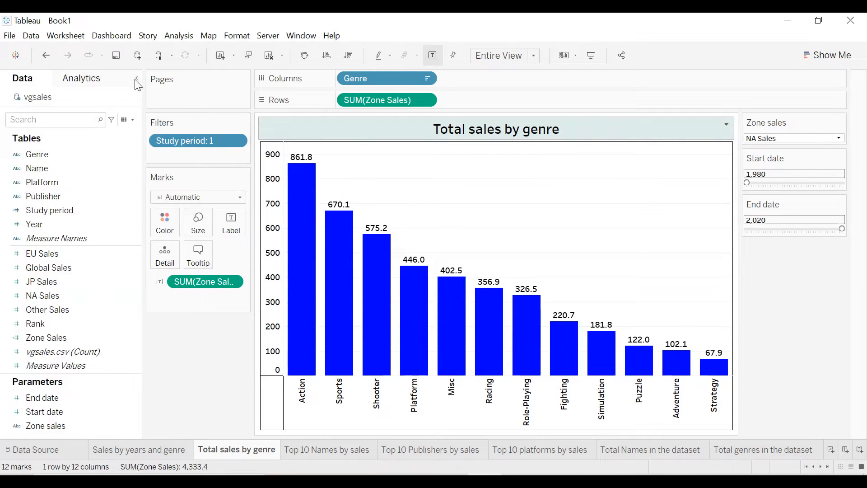
left_click(136, 81)
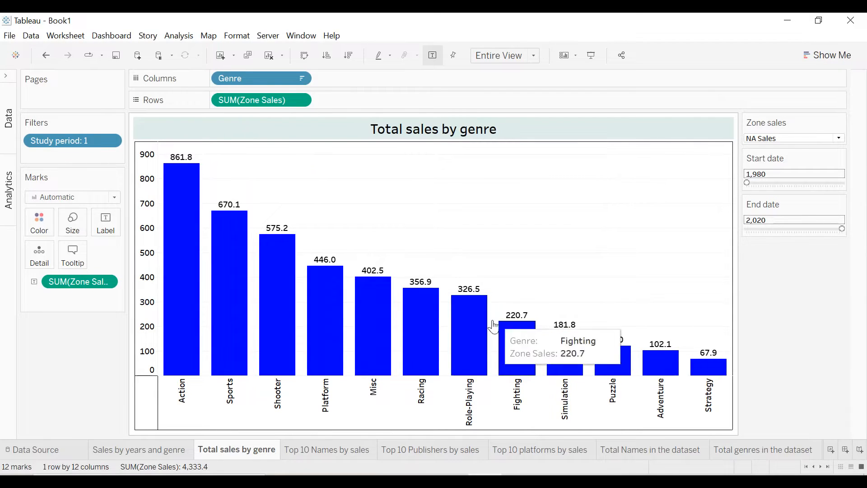
Create a new dashboard and expand its side pane
scroll(565, 450, "down", 2)
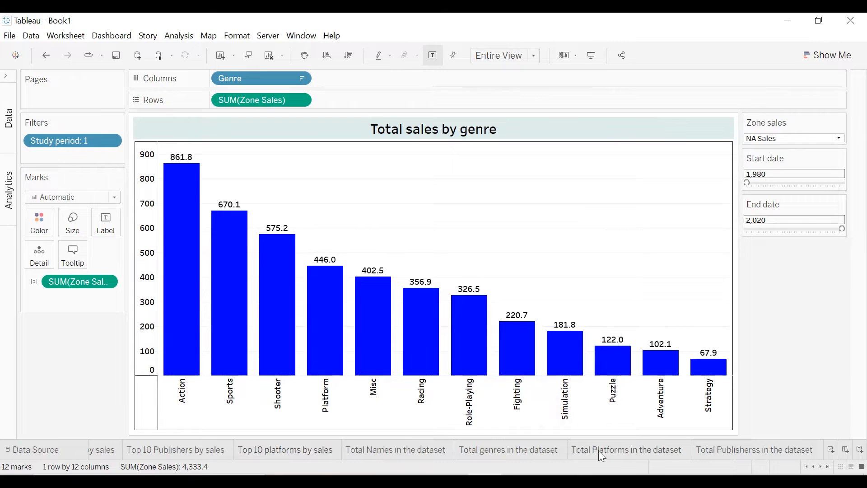
left_click(844, 448)
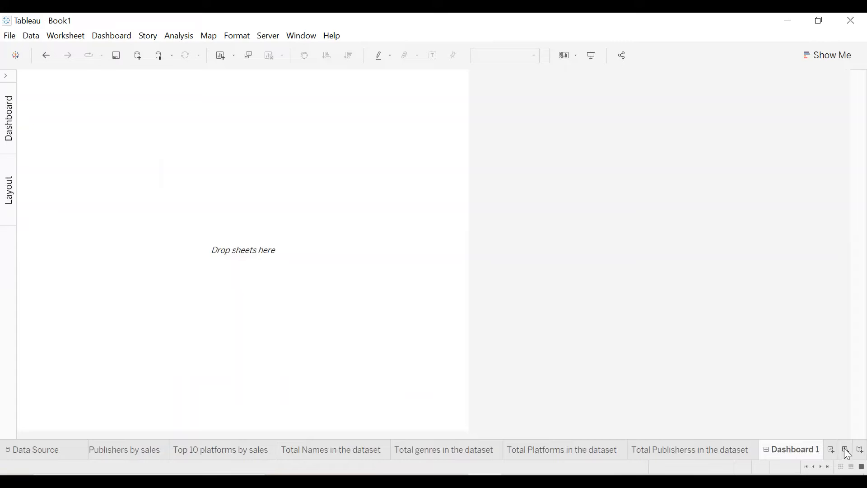
left_click(8, 78)
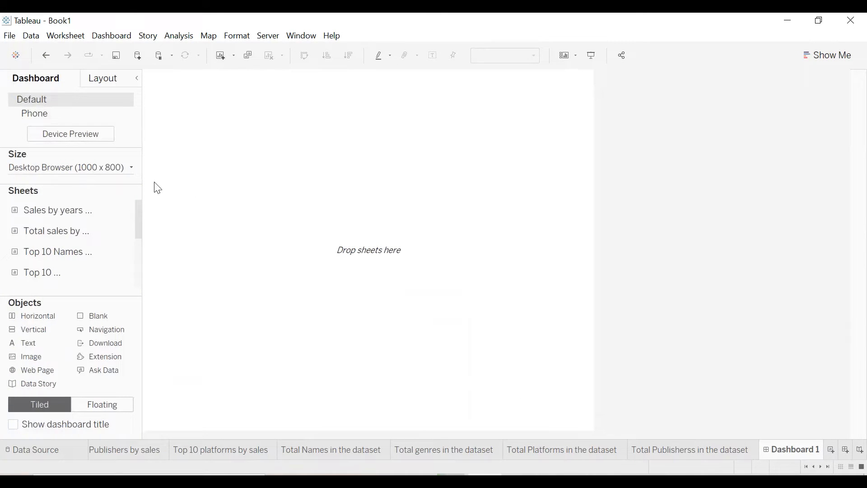
Set the dashboard's fixed size to 1700 px wide and 900 px high
left_click(130, 176)
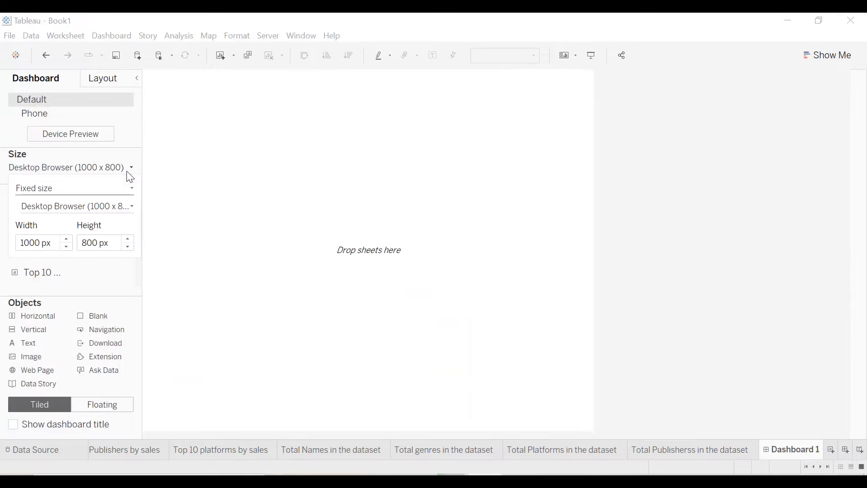
left_click(67, 240)
left_click(67, 239)
left_click(67, 240)
left_click(66, 239)
left_click(67, 240)
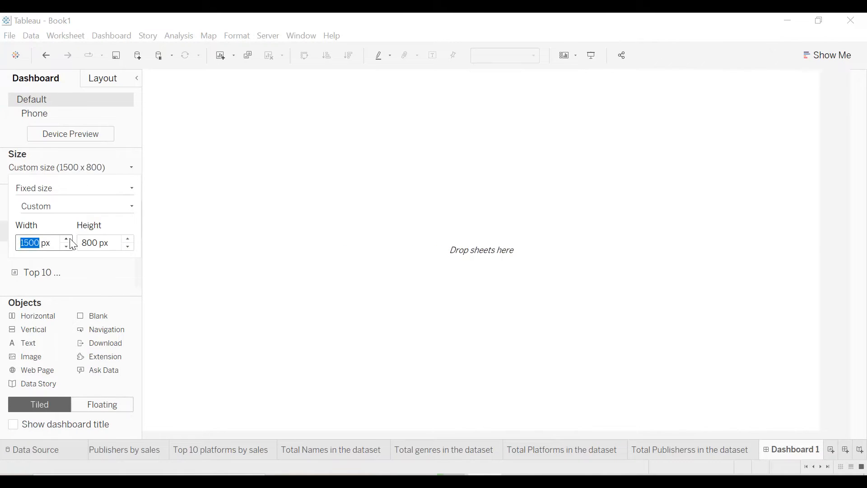
left_click(68, 239)
left_click(70, 239)
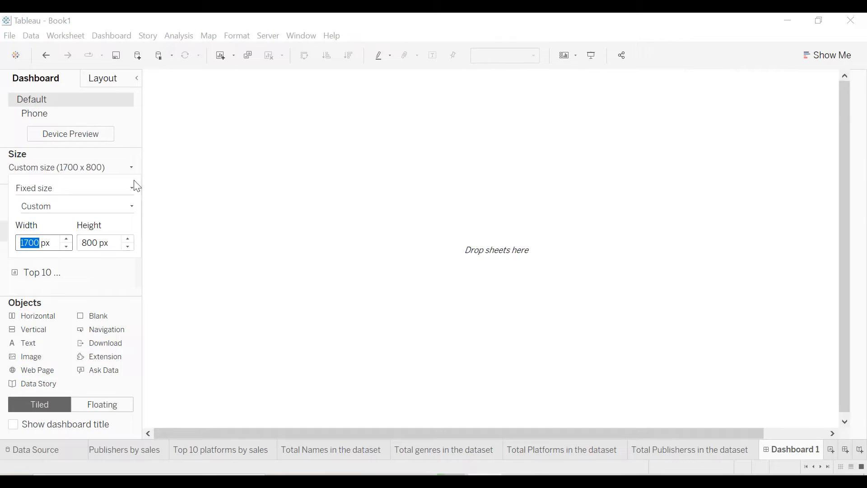
left_click(128, 240)
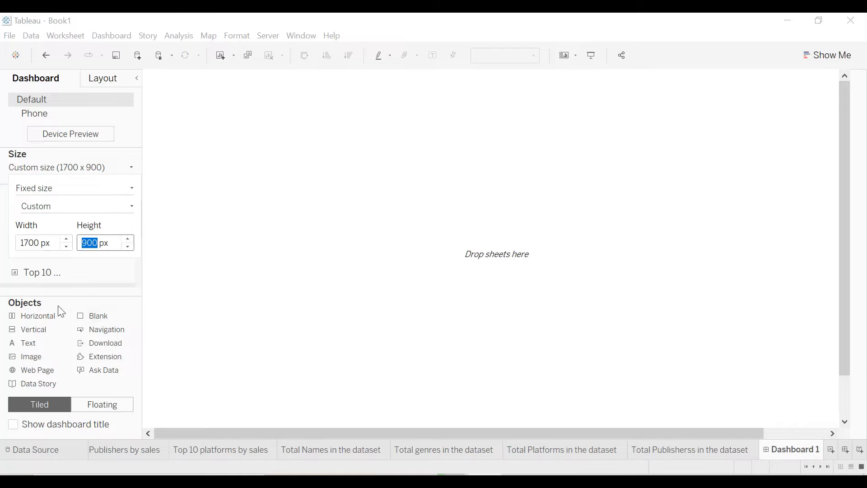
left_click(135, 82)
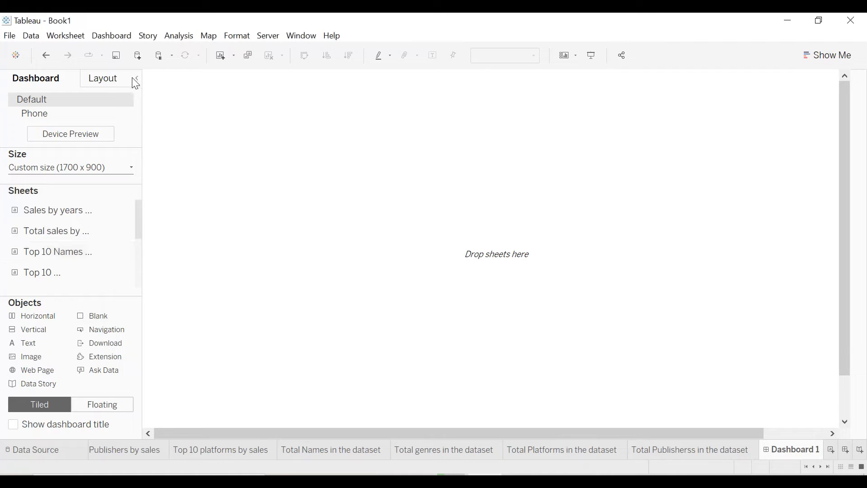
Place the Sales by years and genre sheet on the dashboard, with Total sales by genre to its left
left_click(136, 78)
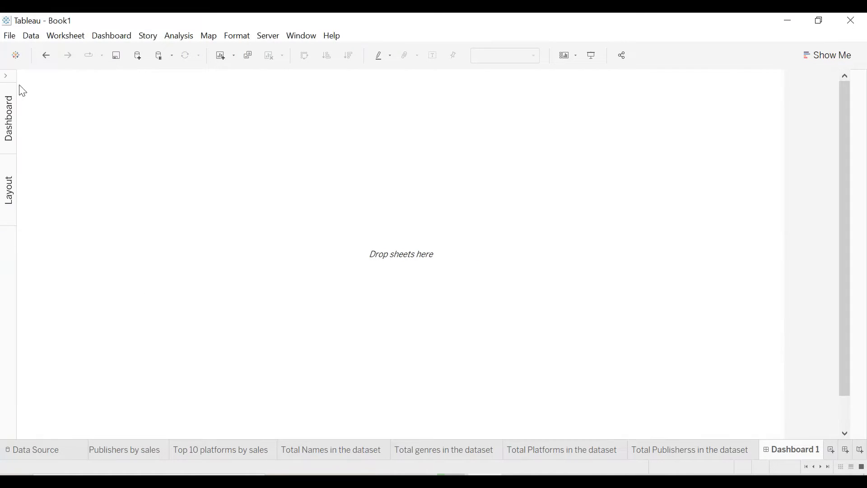
left_click(8, 77)
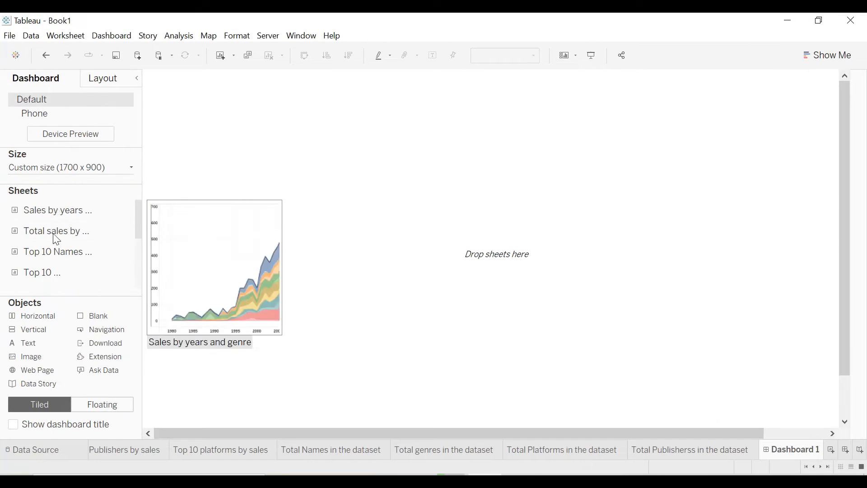
left_click_drag(60, 212, 174, 194)
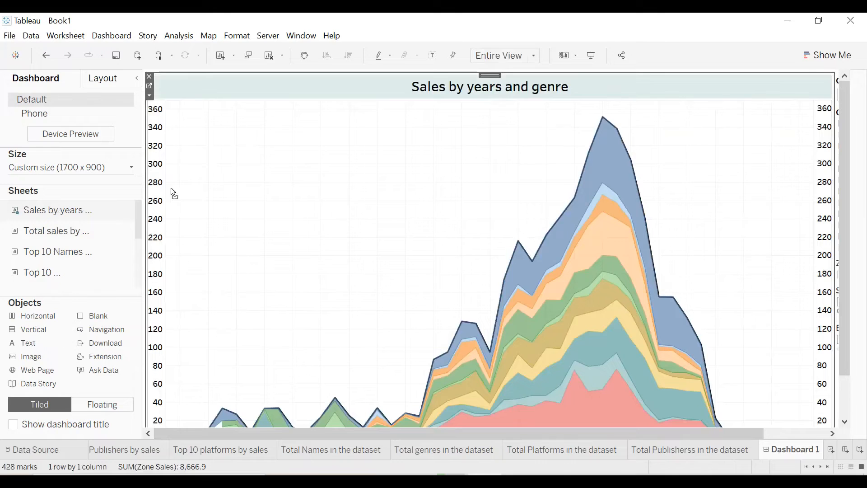
mouse_move(56, 229)
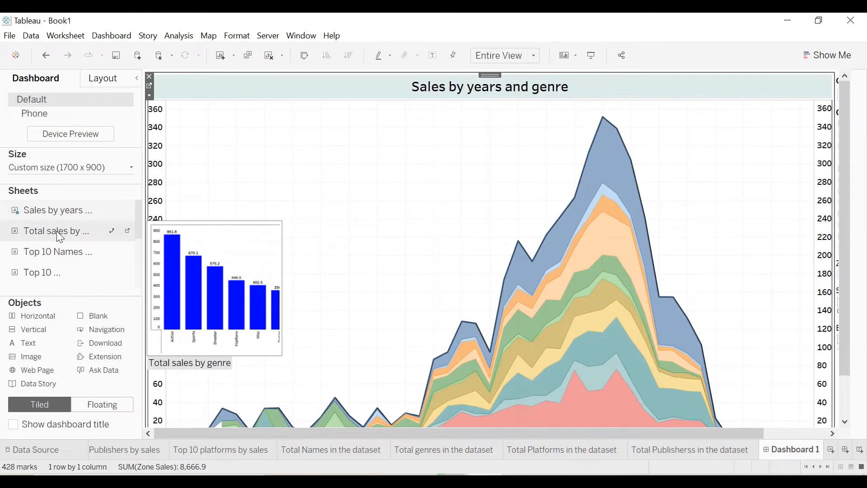
left_click_drag(56, 231, 170, 234)
Add Top 10 Publishers by sales beneath the Sales by years and genre chart and fit it to Entire View
left_click_drag(847, 167, 847, 281)
mouse_move(49, 257)
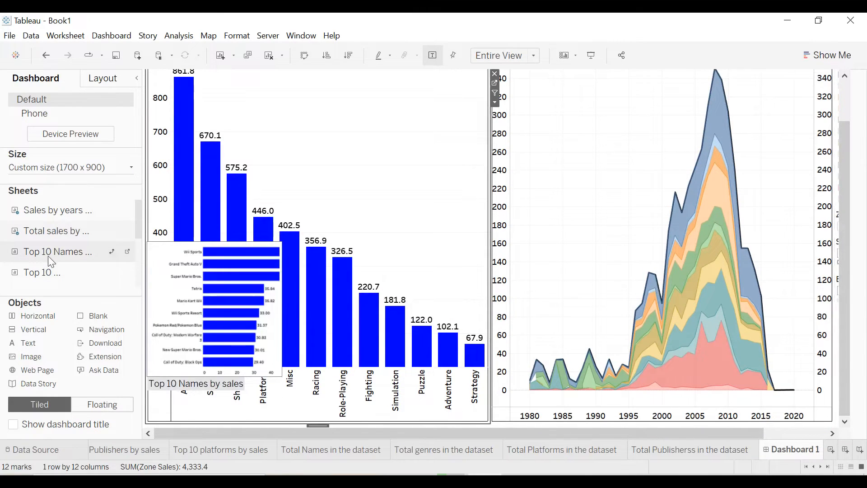
left_click_drag(49, 274, 697, 379)
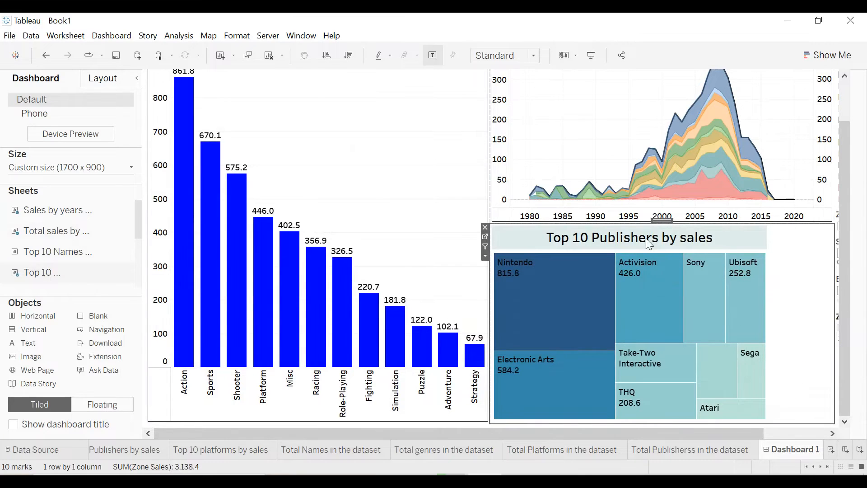
left_click(520, 55)
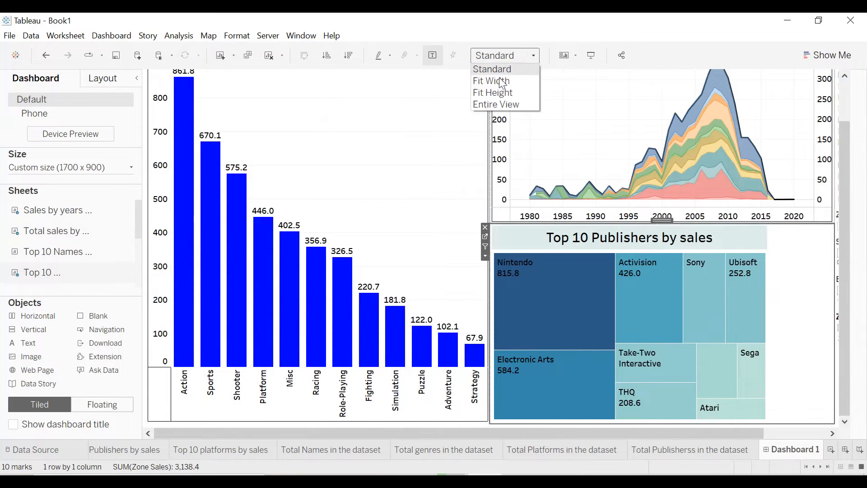
left_click(499, 105)
left_click(602, 155)
left_click(408, 170)
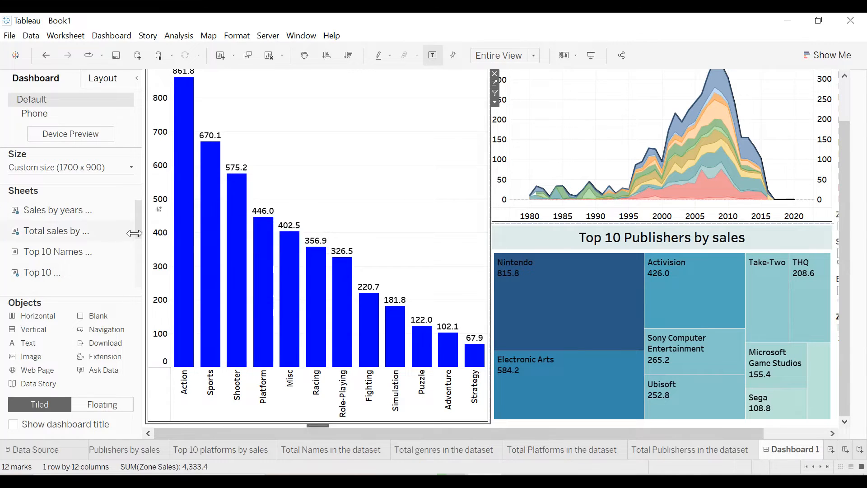
Add the Top 10 Names by sales sheet beneath the Total sales by genre chart
mouse_move(58, 268)
scroll(58, 265, "down", 3)
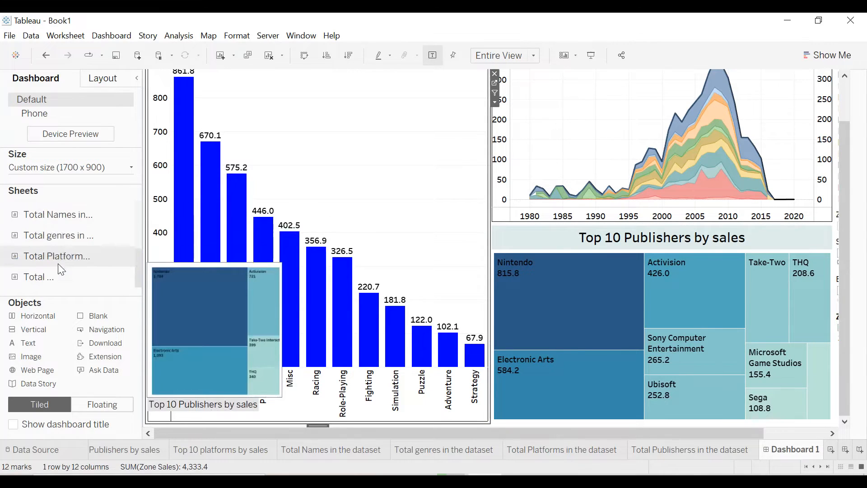
scroll(57, 252, "up", 2)
mouse_move(62, 213)
left_click_drag(61, 213, 195, 309)
left_click_drag(202, 342, 242, 357)
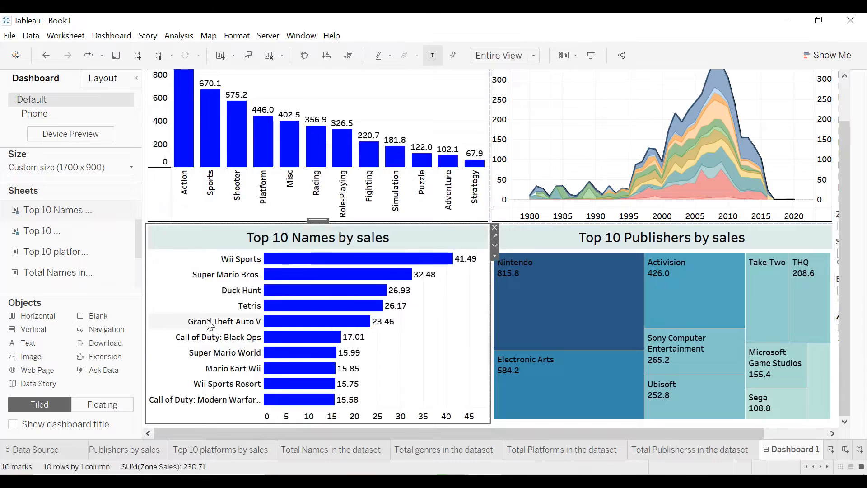
Insert Top 10 platforms by sales between the Names and Publishers charts and collapse the side pane
mouse_move(95, 239)
left_click_drag(88, 249, 362, 305)
left_click_drag(419, 335, 419, 335)
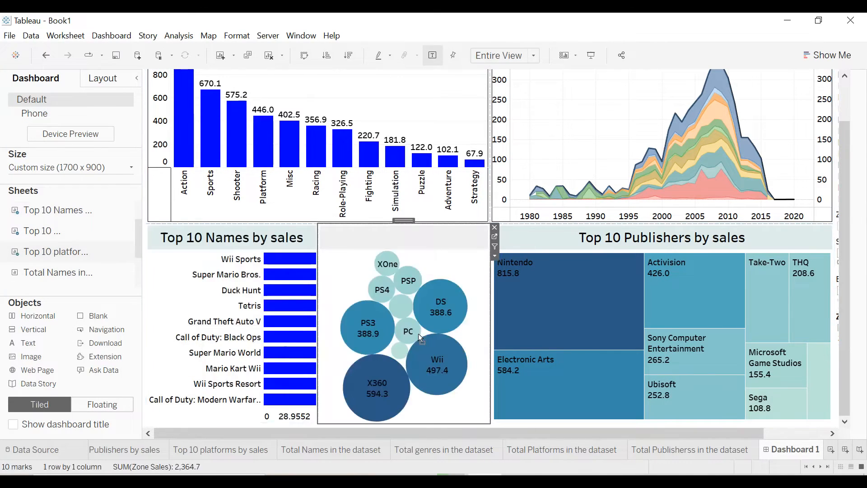
left_click(137, 79)
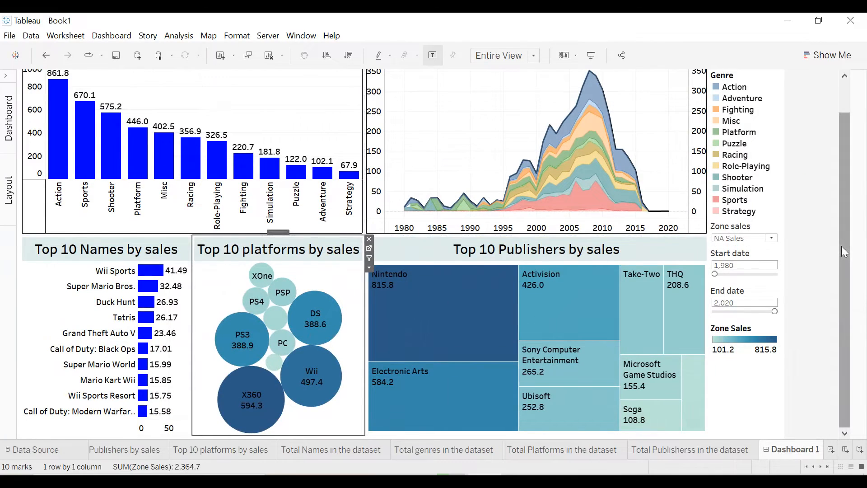
left_click_drag(843, 253, 845, 194)
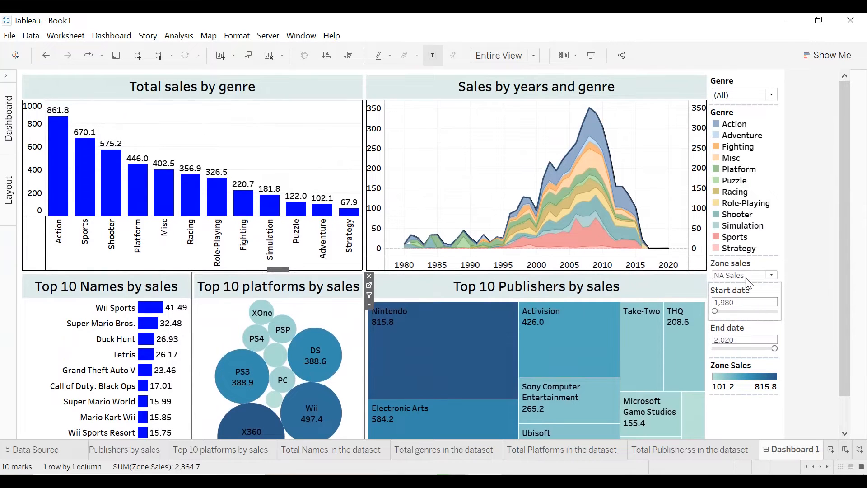
Move the Zone sales parameter control above the Total sales by genre chart and reduce its height to a narrow strip
left_click(744, 264)
left_click_drag(744, 251, 152, 98)
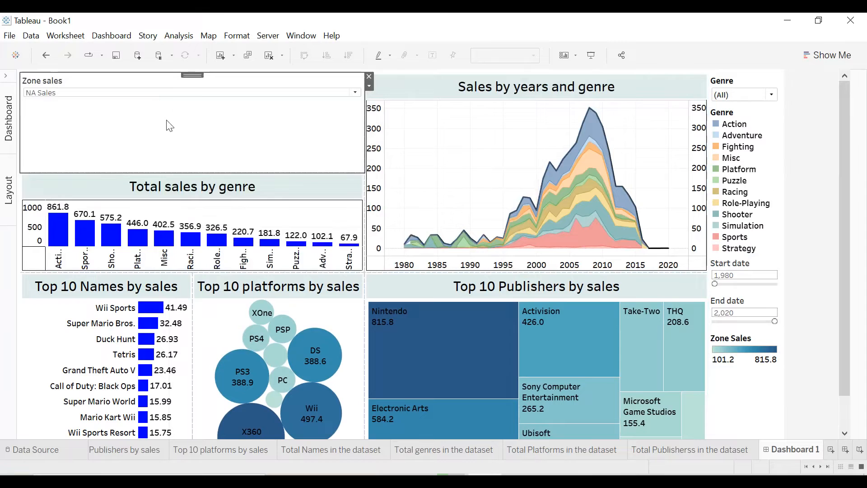
left_click_drag(204, 173, 205, 110)
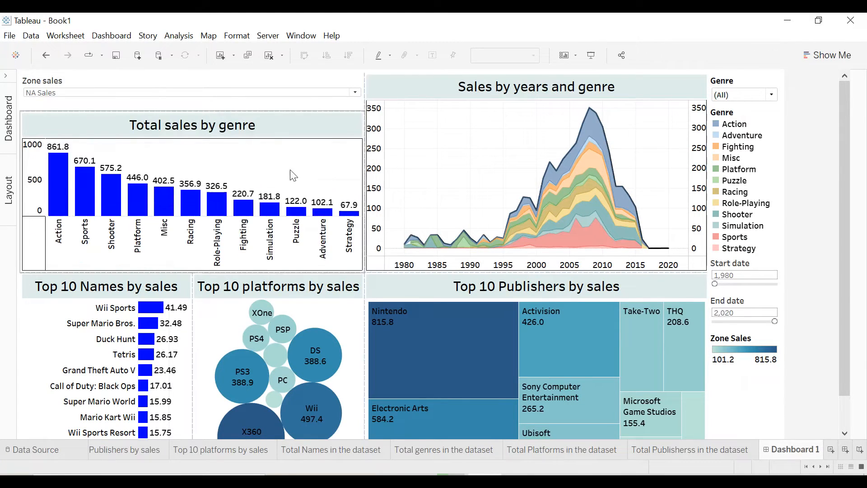
Move the Start date parameter control beside Zone sales, above the Total sales by genre chart
left_click(743, 279)
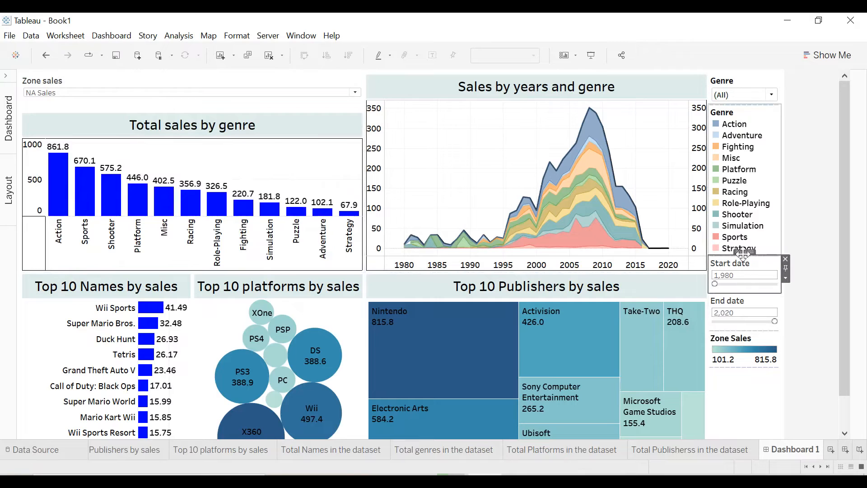
left_click_drag(743, 251, 411, 105)
left_click_drag(343, 91, 328, 91)
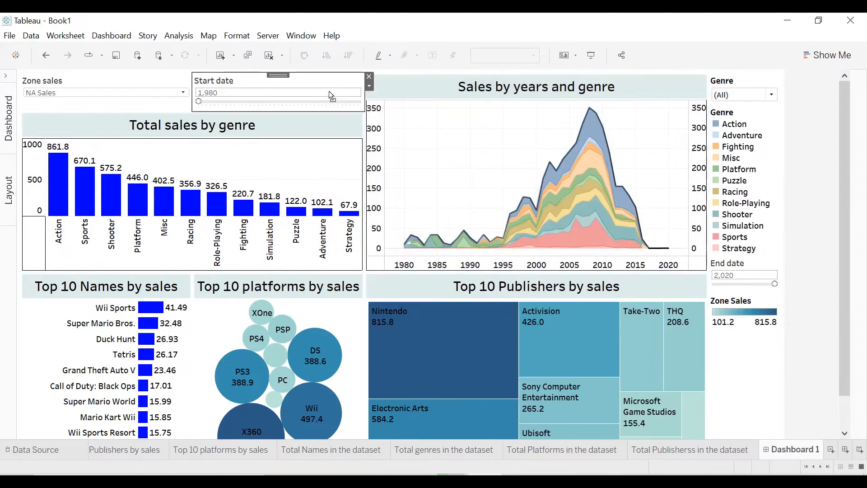
left_click(745, 271)
left_click_drag(743, 252, 523, 84)
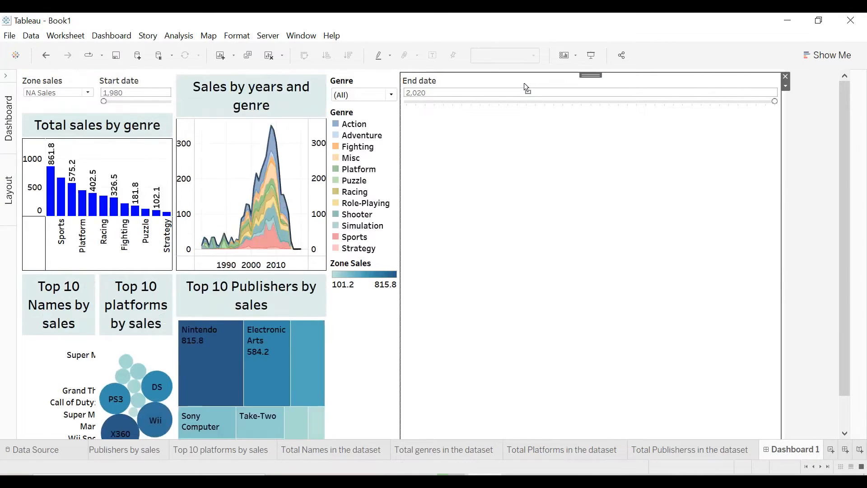
key("ctrl+z")
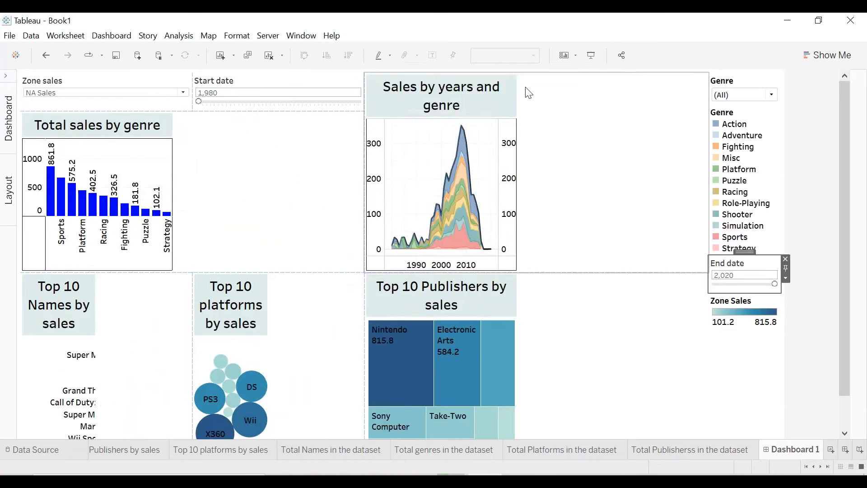
Place the End date control as a narrow strip above Sales by years and genre, and remove the Zone Sales color legend
left_click_drag(741, 253, 516, 96)
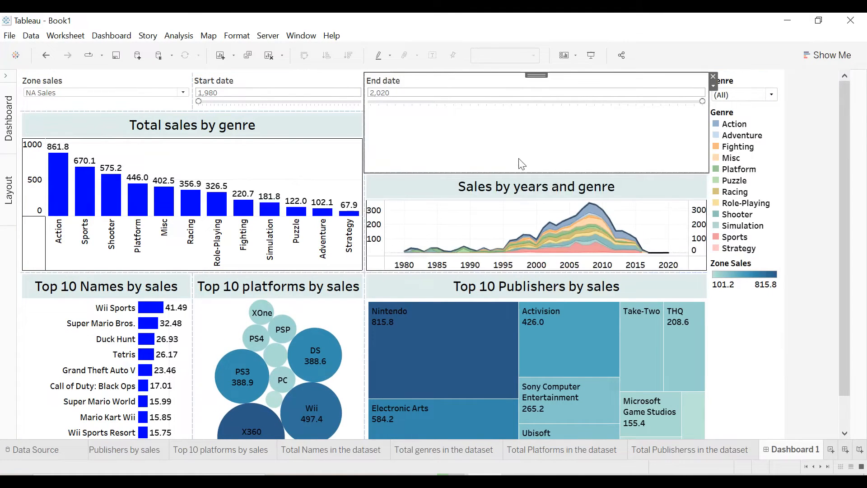
left_click_drag(519, 171, 516, 111)
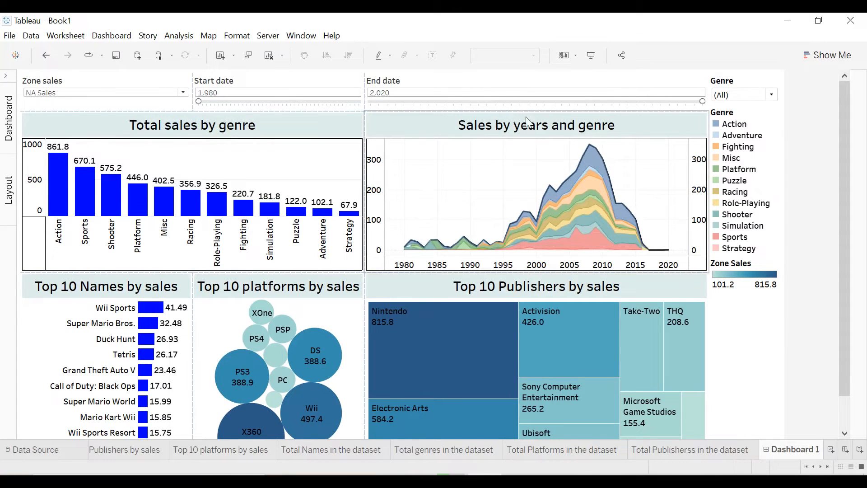
left_click(757, 267)
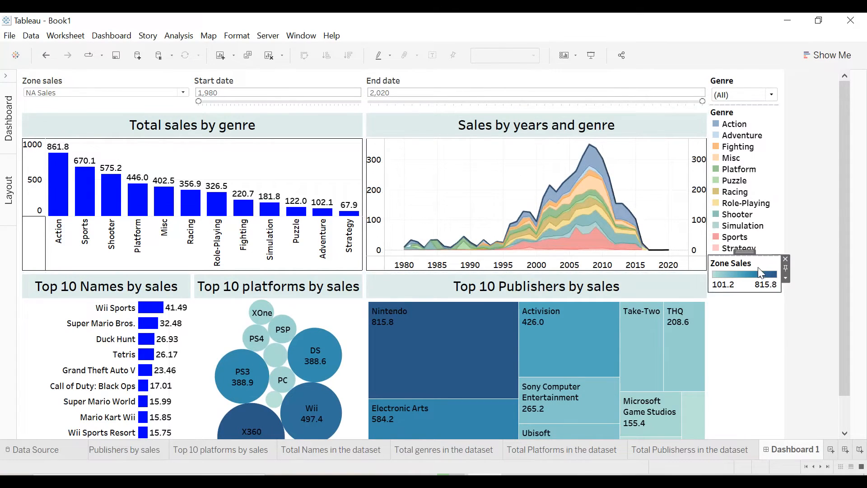
left_click(785, 259)
Enlarge the two genre charts downward so the Names, platforms and Publishers charts beneath them start at the same level
left_click_drag(845, 244, 841, 324)
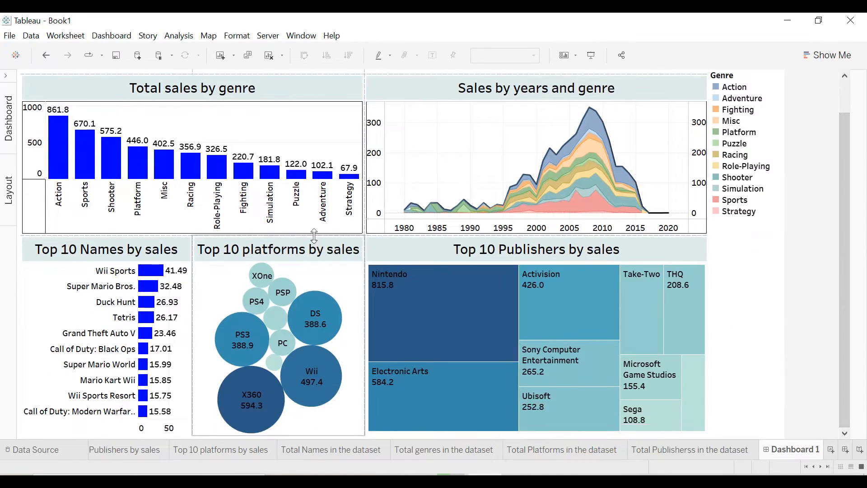
left_click_drag(313, 234, 312, 265)
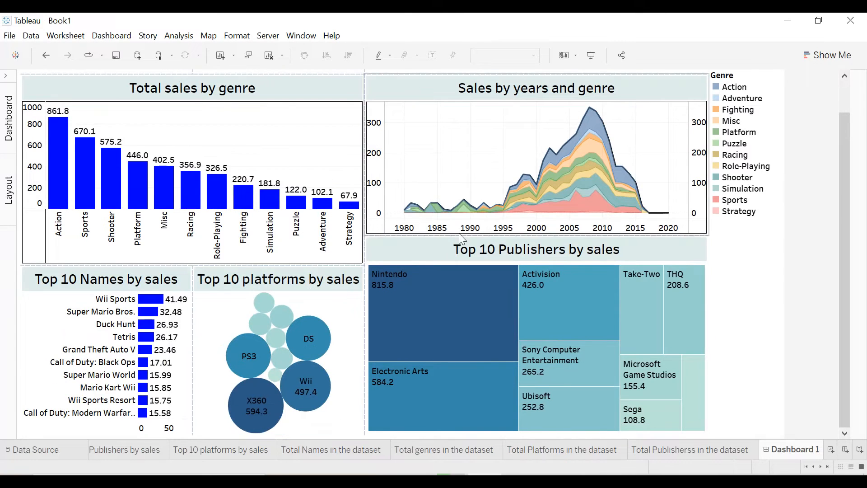
left_click_drag(454, 234, 447, 264)
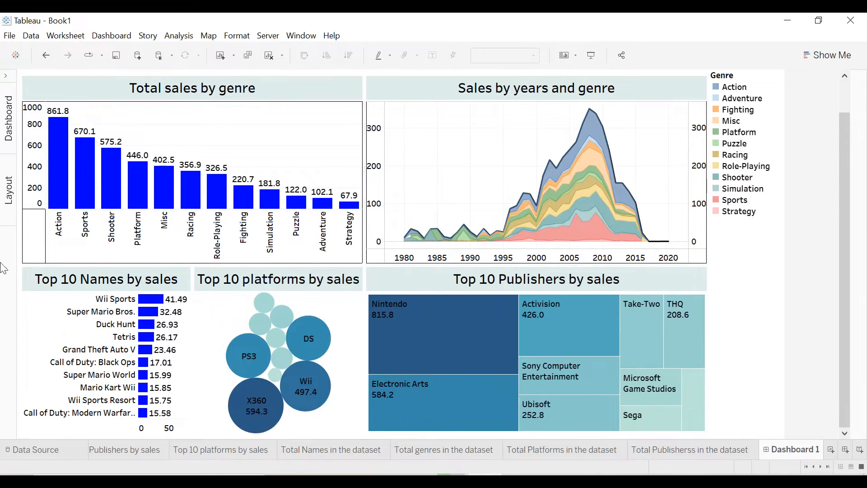
Set the dashboard's custom height to 1000 px and collapse the side pane
left_click(10, 80)
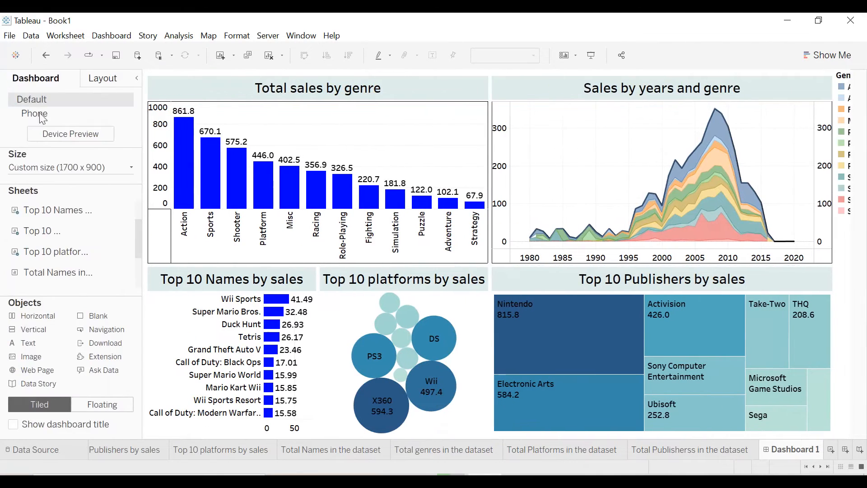
left_click(128, 170)
left_click(127, 239)
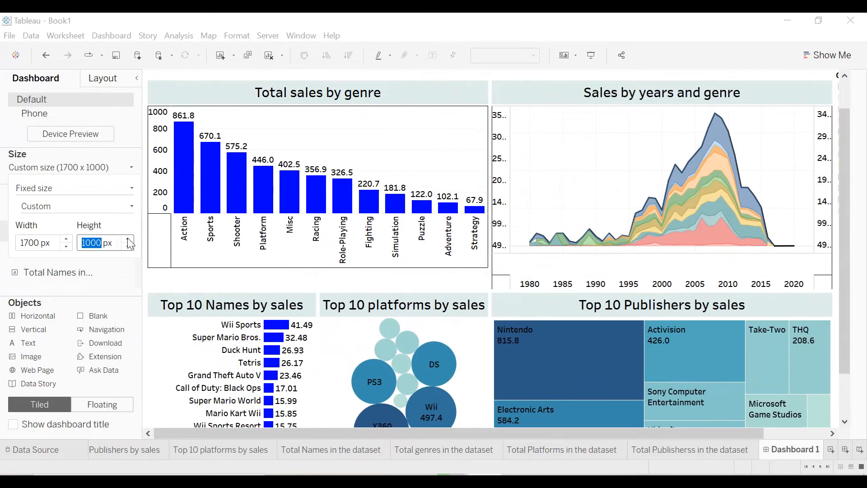
left_click(136, 78)
left_click(136, 78)
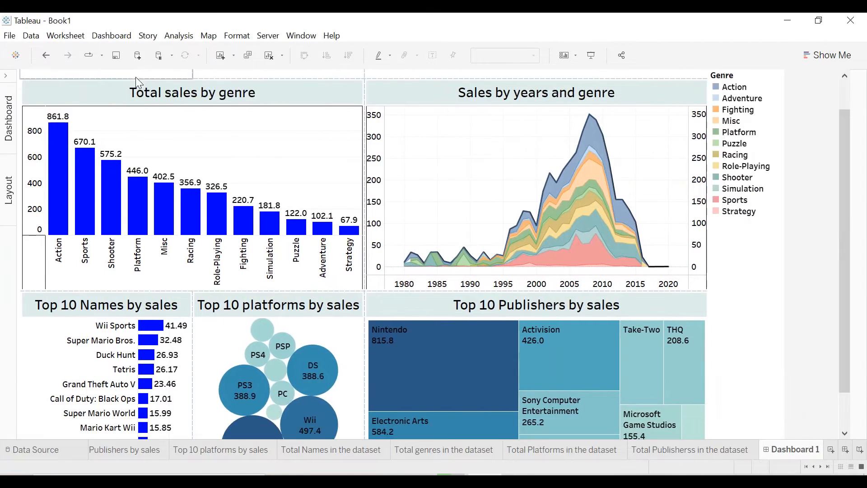
Widen the Zone sales control and shift the Start date and End date boundaries so the three parameter controls have similar widths
left_click_drag(843, 256, 844, 203)
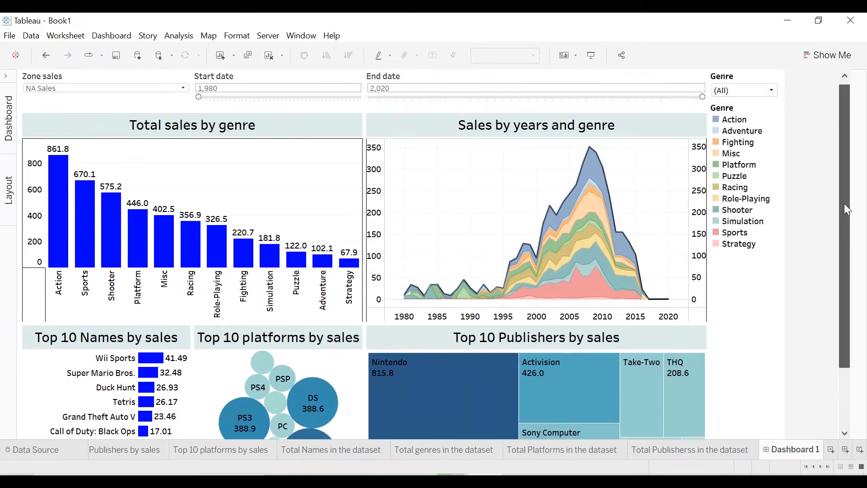
left_click_drag(192, 107, 249, 107)
left_click_drag(363, 98, 366, 103)
left_click_drag(435, 100, 435, 100)
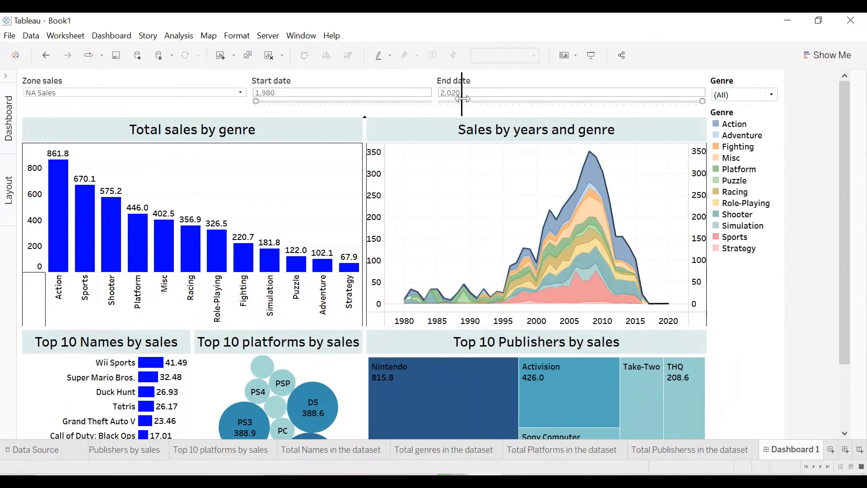
left_click_drag(469, 98, 469, 98)
Make the Genre filter floating and place it beneath the Genre color legend
left_click(746, 92)
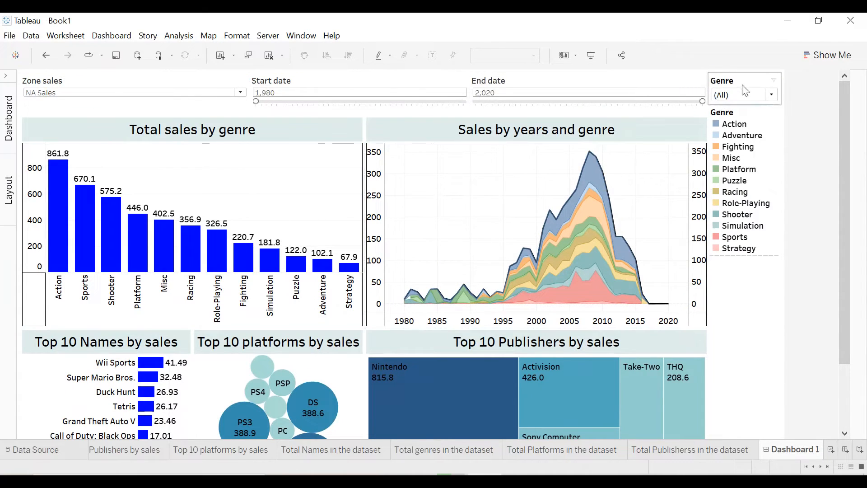
left_click(745, 90)
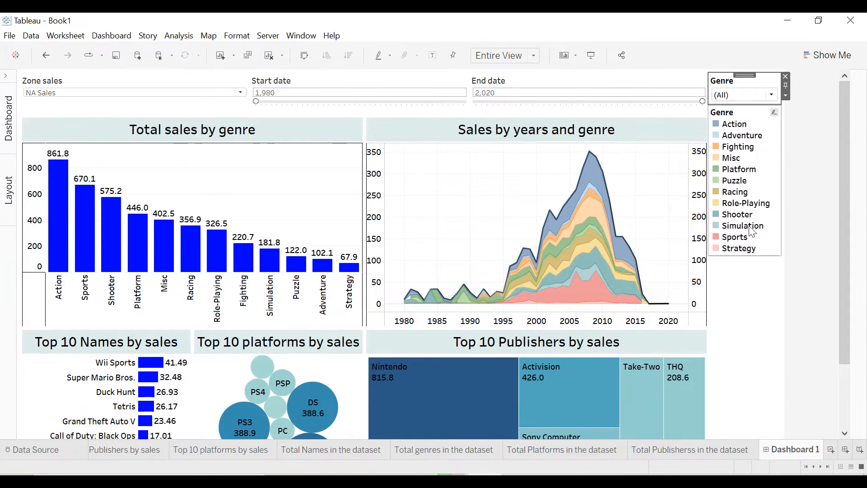
left_click(786, 96)
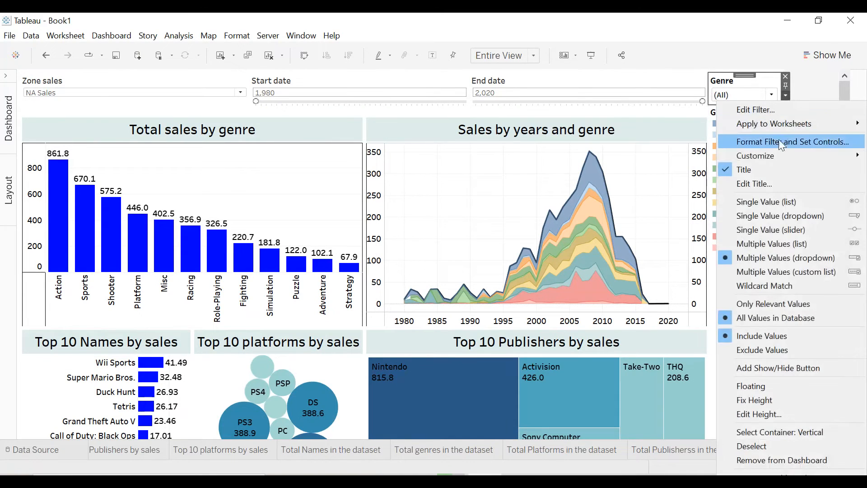
left_click(759, 387)
left_click_drag(737, 81, 747, 234)
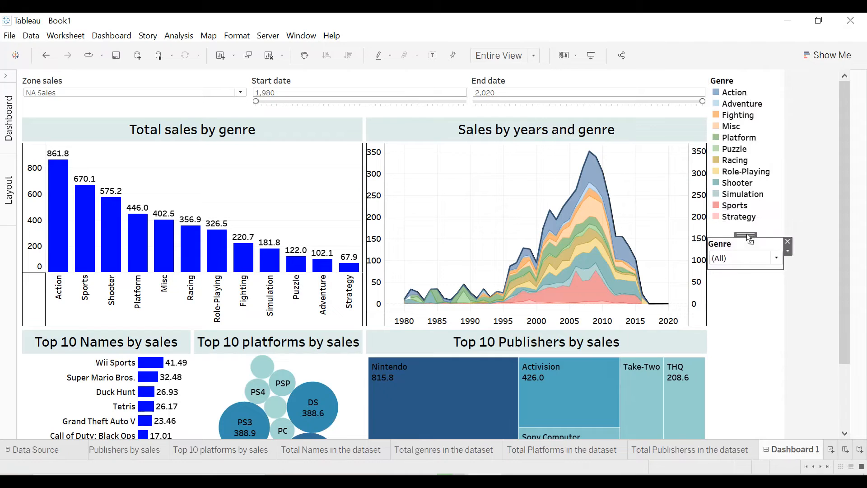
left_click(808, 233)
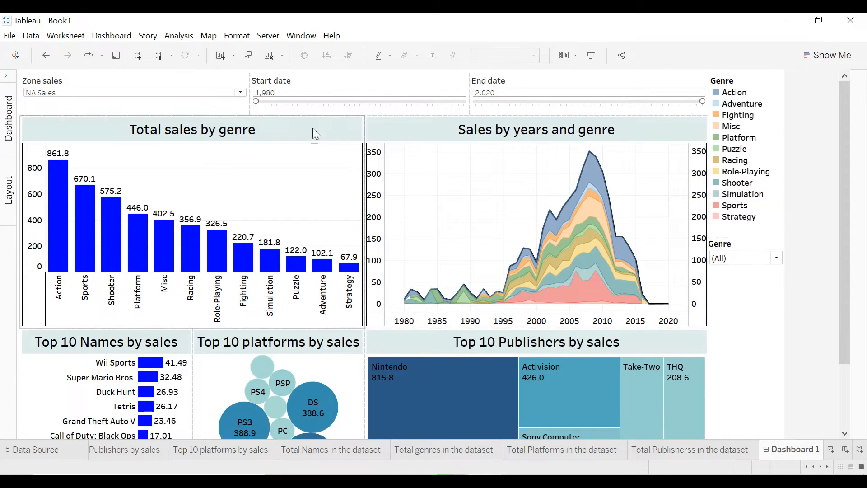
Slightly reduce the height of the parameter row and center-align the parameter titles
left_click(189, 81)
left_click_drag(244, 92, 296, 112)
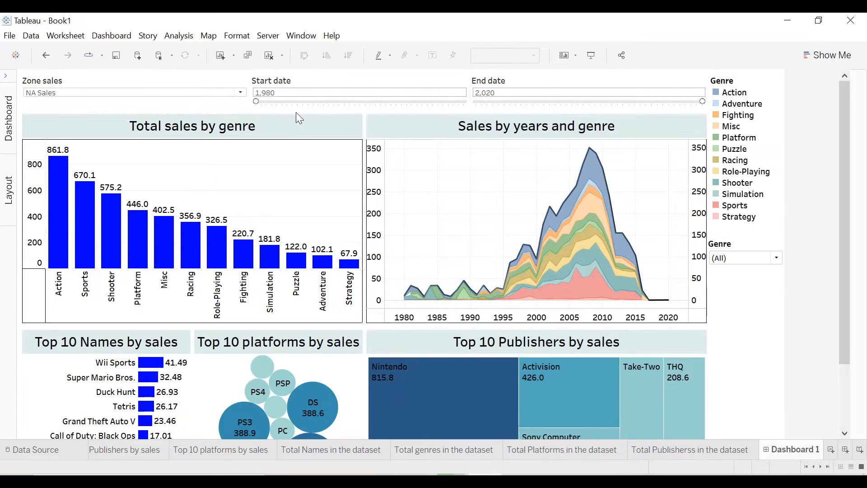
left_click(254, 86)
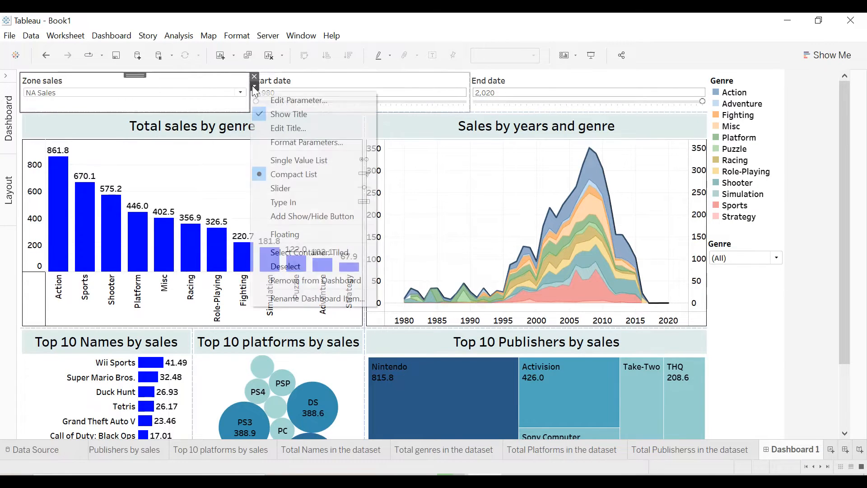
left_click(286, 141)
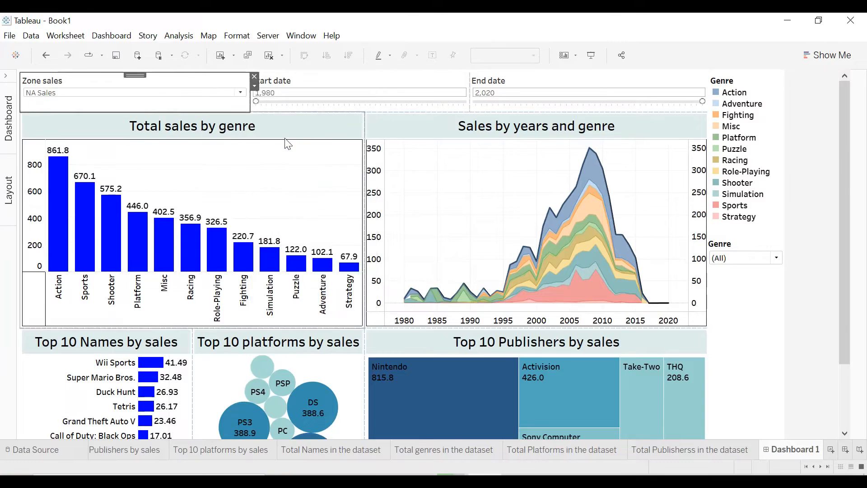
left_click(119, 137)
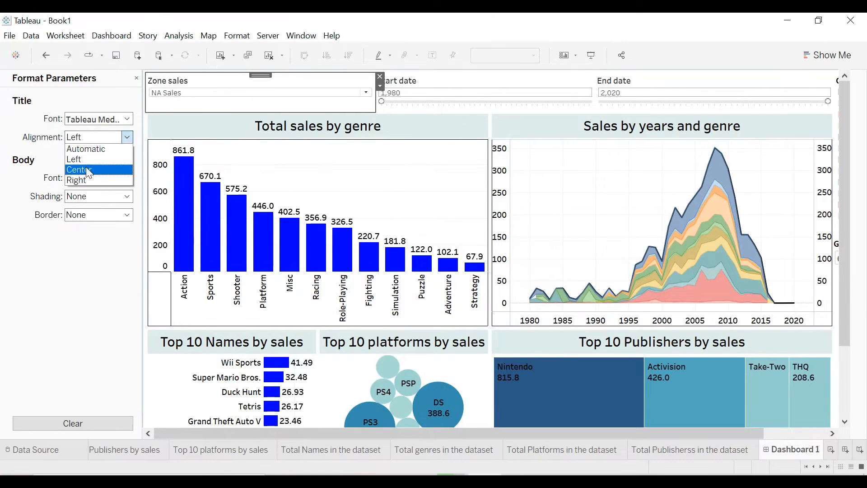
left_click(88, 169)
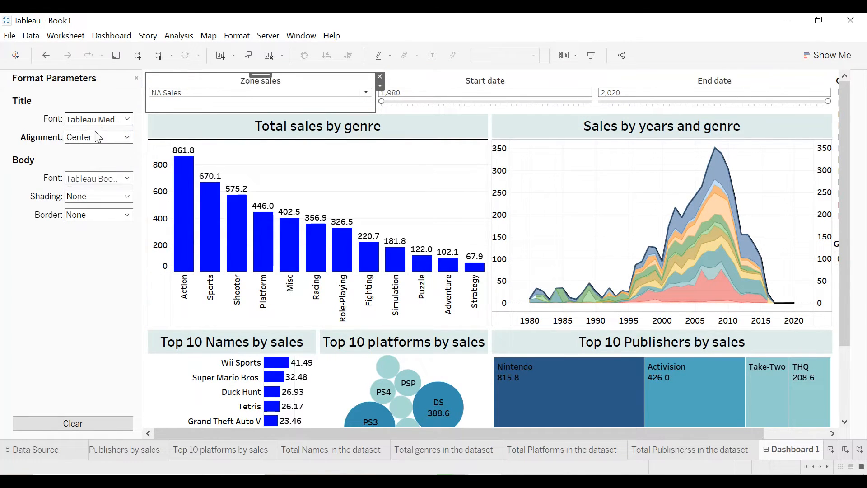
Shade the body of the parameter controls light beige, then close the formatting and collapse the side pane
left_click(80, 196)
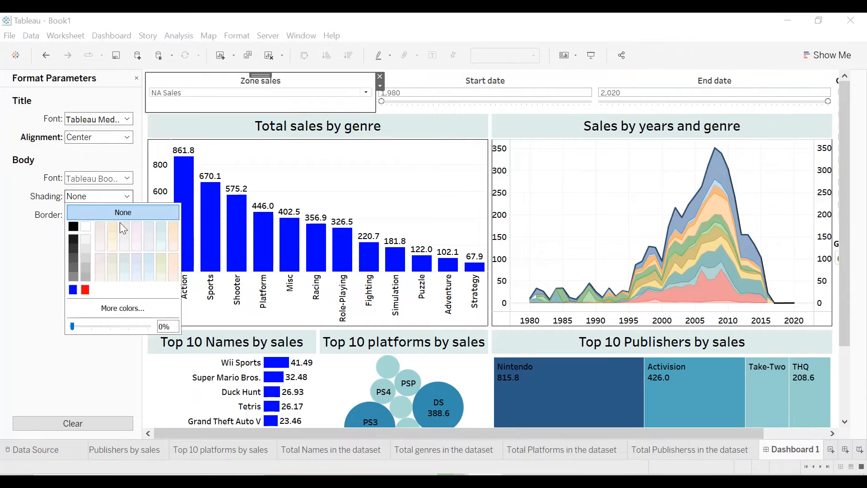
left_click(101, 227)
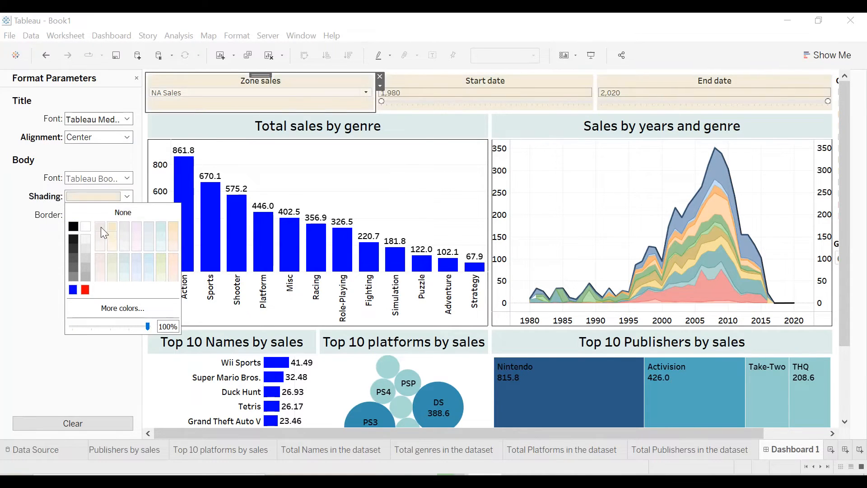
left_click(29, 203)
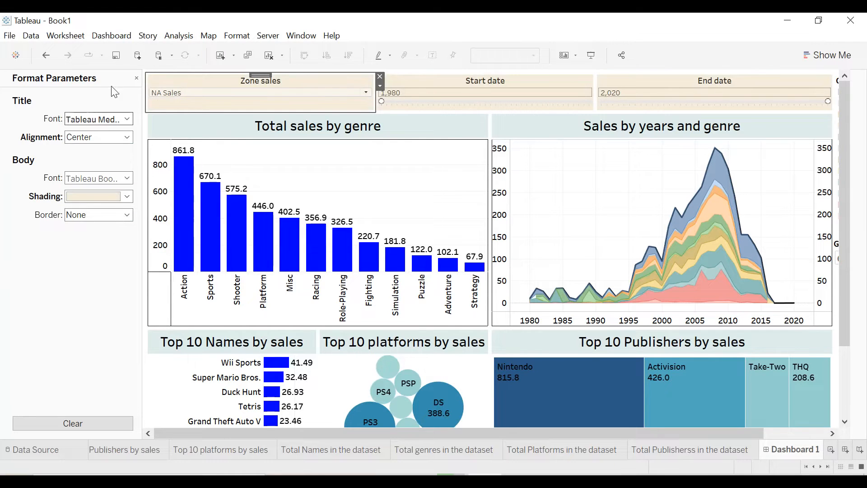
left_click_drag(139, 78, 136, 79)
left_click(132, 78)
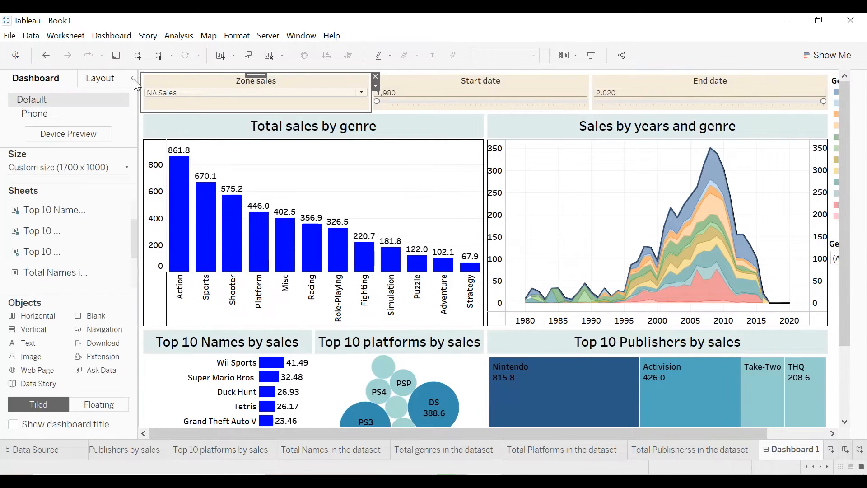
left_click(133, 79)
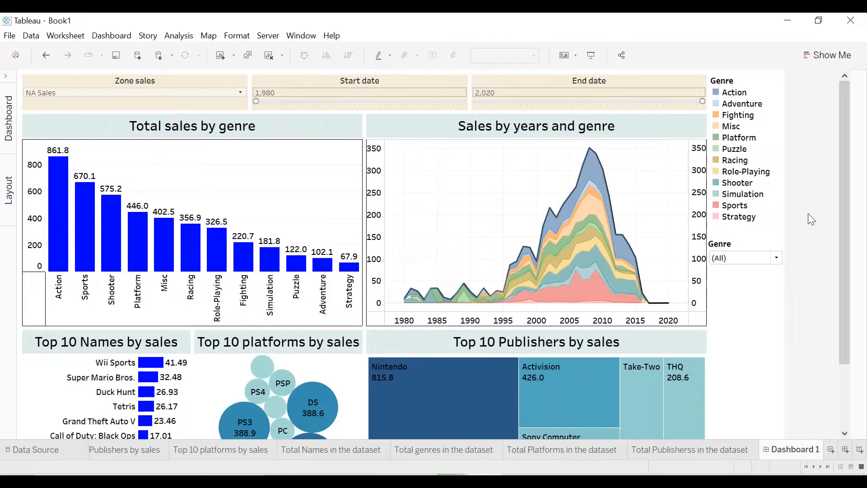
Center-align the title of the Genre color legend and give the legend a solid black border, then collapse the side pane
left_click(768, 88)
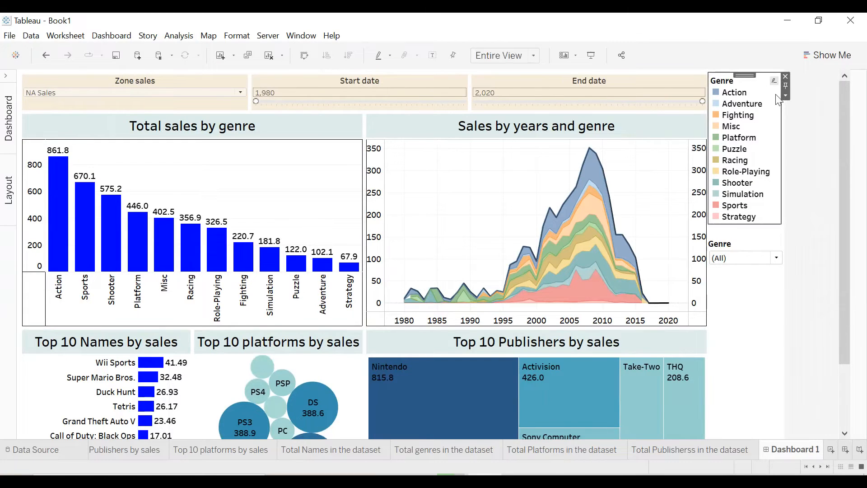
left_click(785, 95)
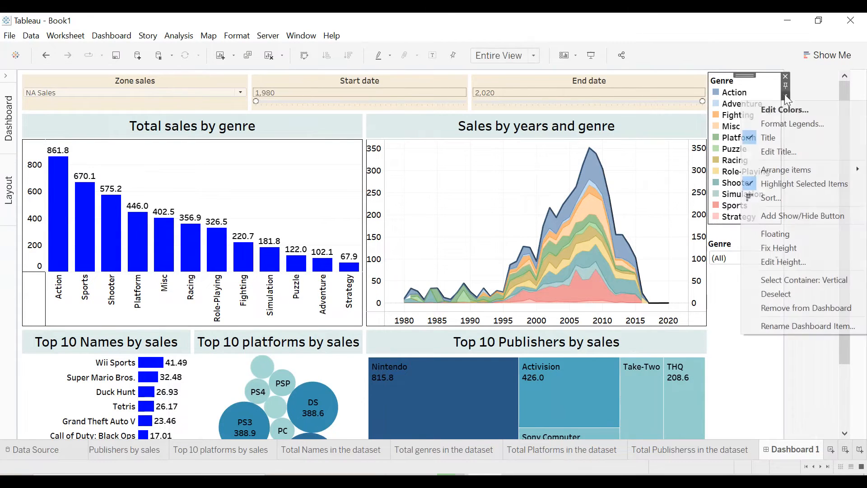
left_click(783, 123)
left_click(95, 138)
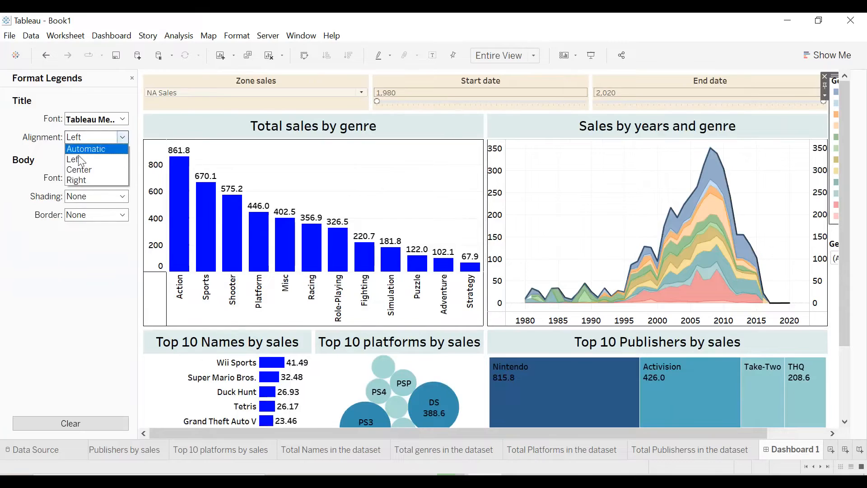
left_click(79, 170)
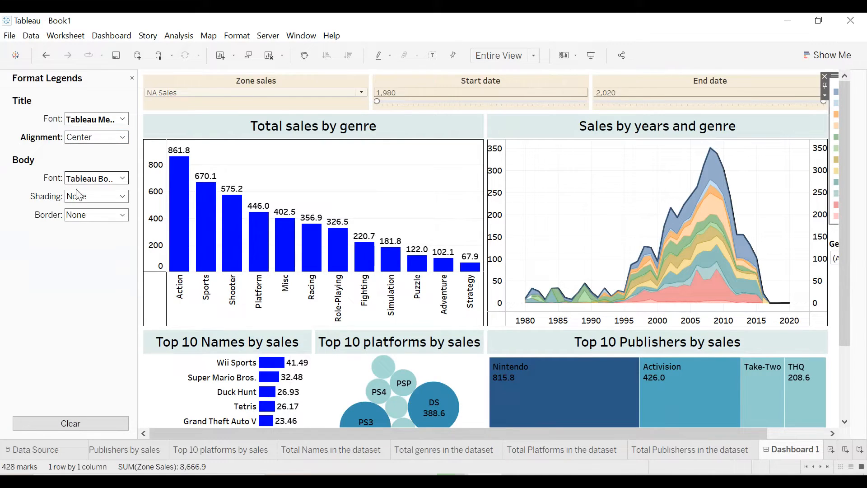
left_click(76, 215)
left_click(73, 292)
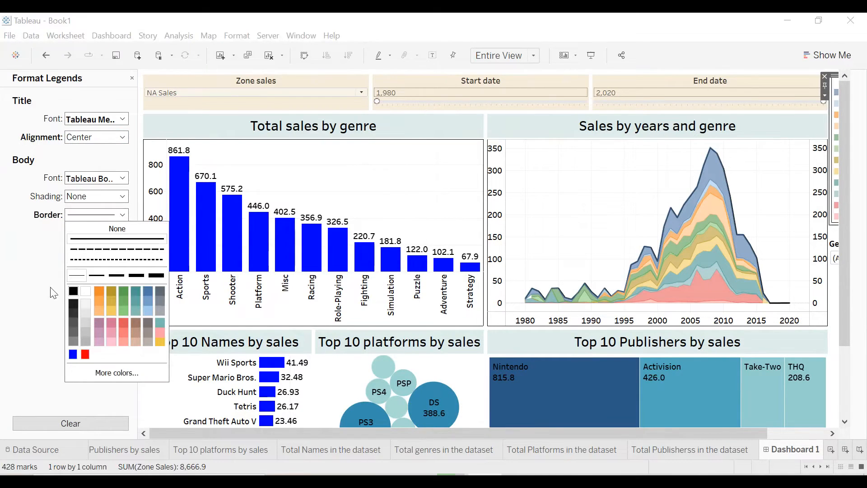
left_click(133, 77)
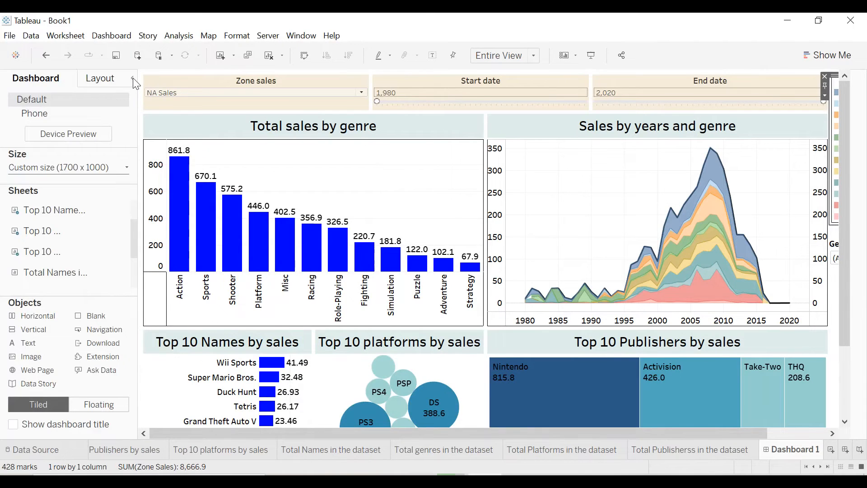
left_click(133, 78)
Center-align the Genre filter's title and add a black border around the filter, then close its formatting and collapse the side pane
left_click(772, 249)
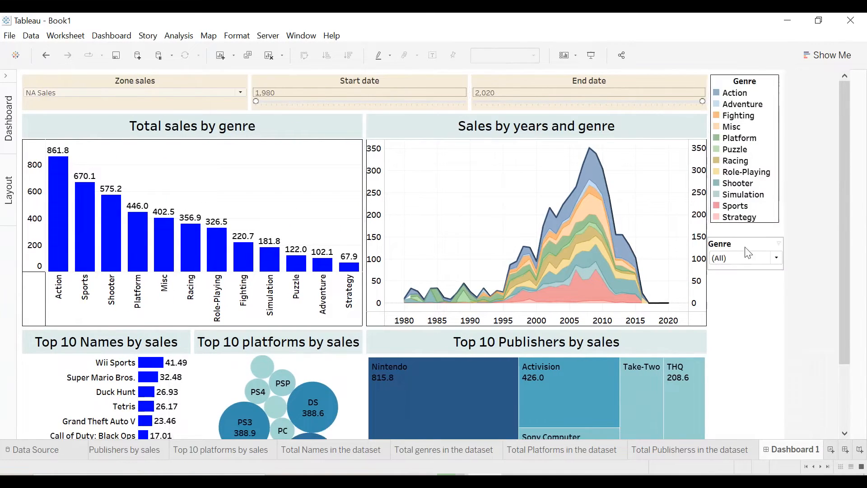
left_click(788, 254)
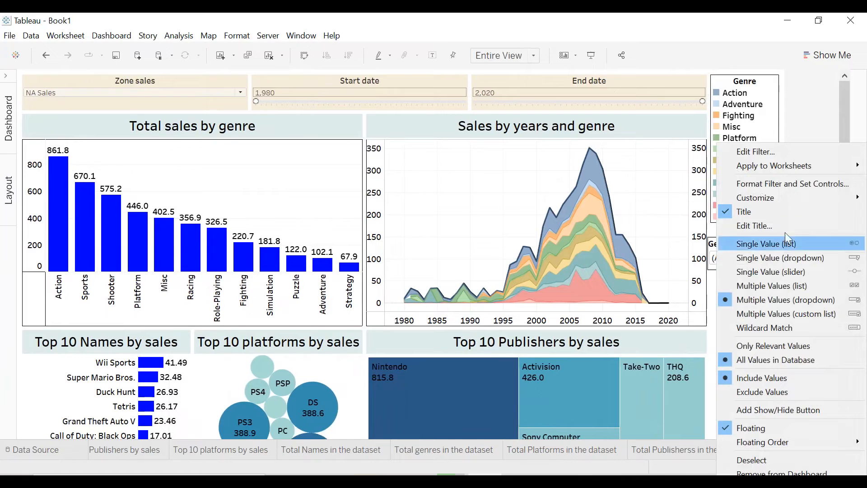
left_click(779, 185)
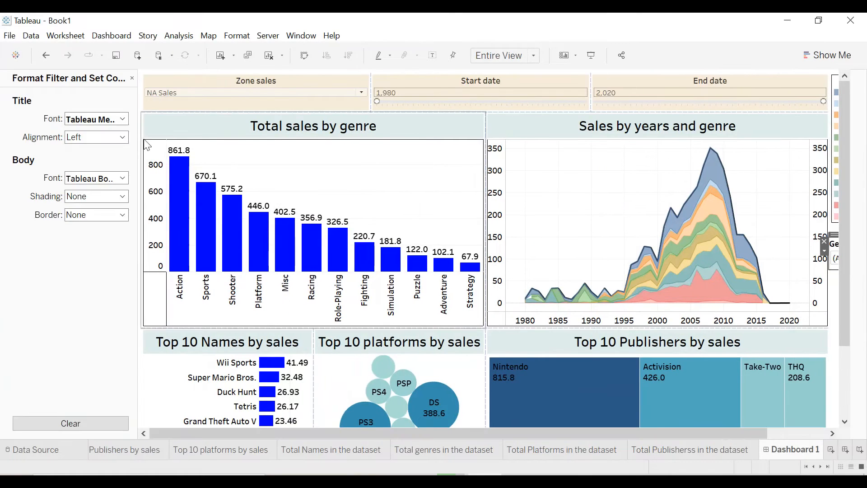
left_click(76, 139)
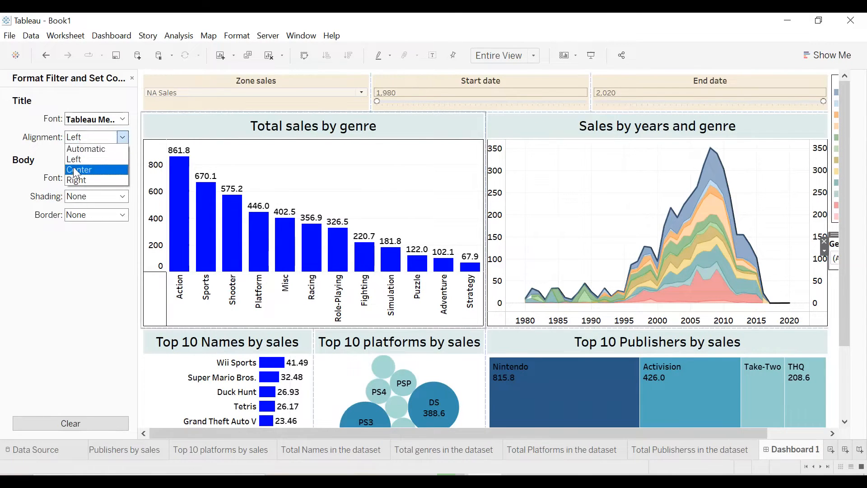
left_click(77, 162)
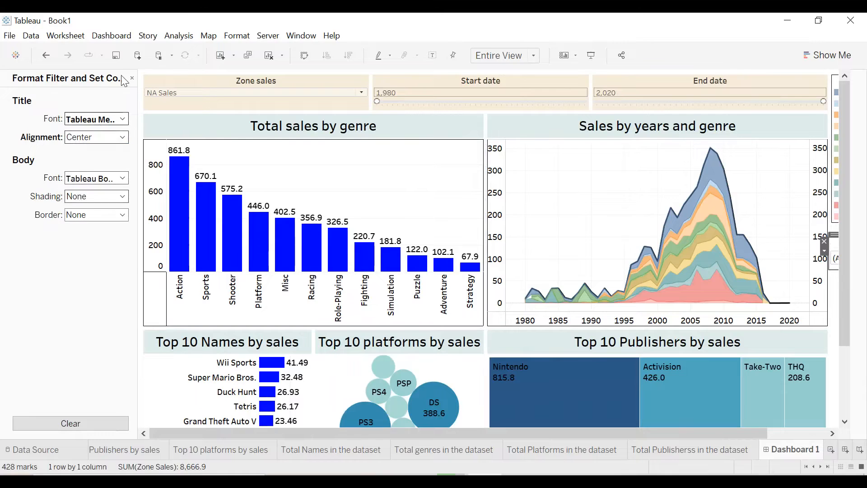
left_click(77, 215)
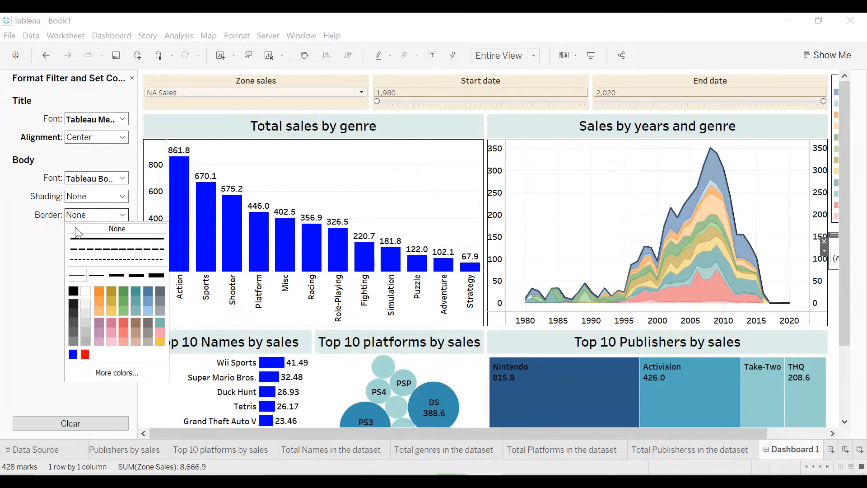
left_click(73, 291)
left_click(134, 78)
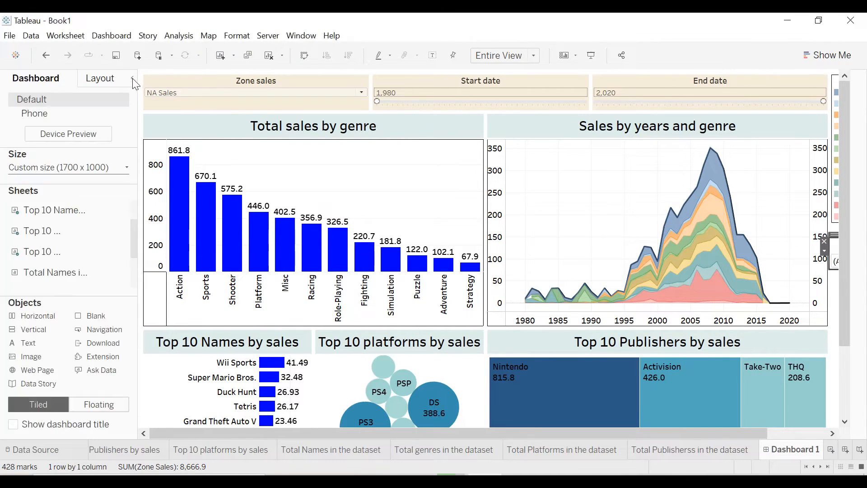
left_click(131, 78)
left_click(828, 195)
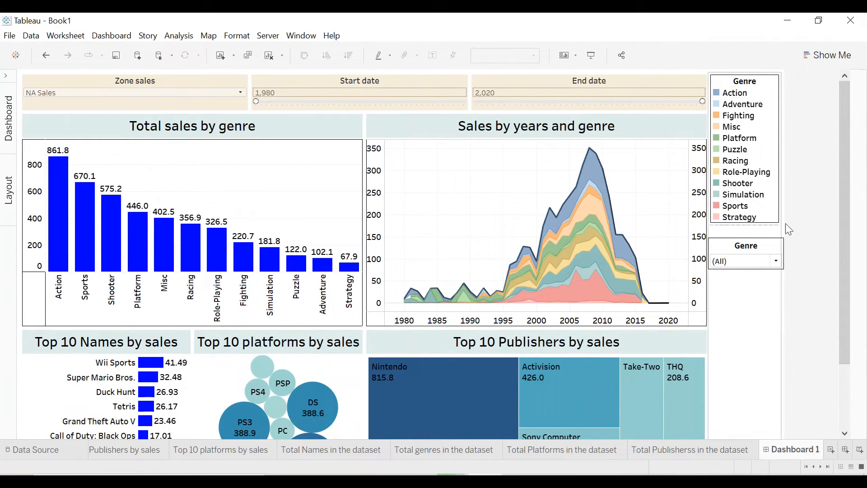
Switch the Zone sales parameter to EU Sales
left_click(223, 94)
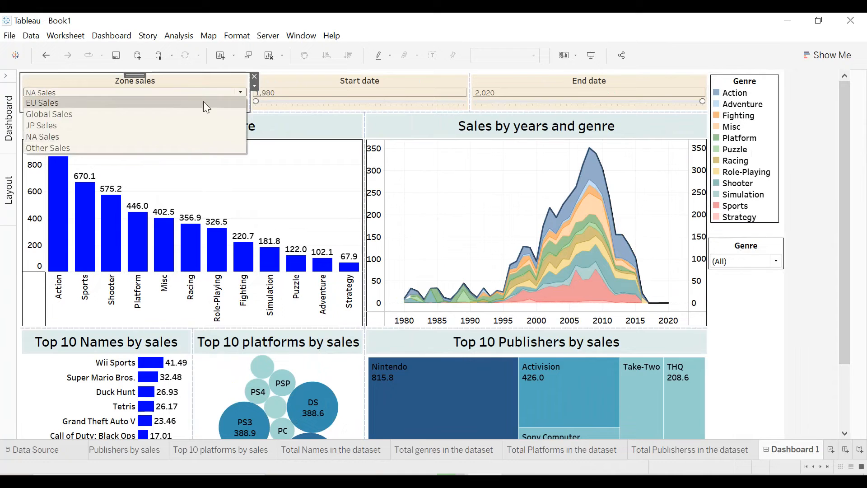
left_click(161, 107)
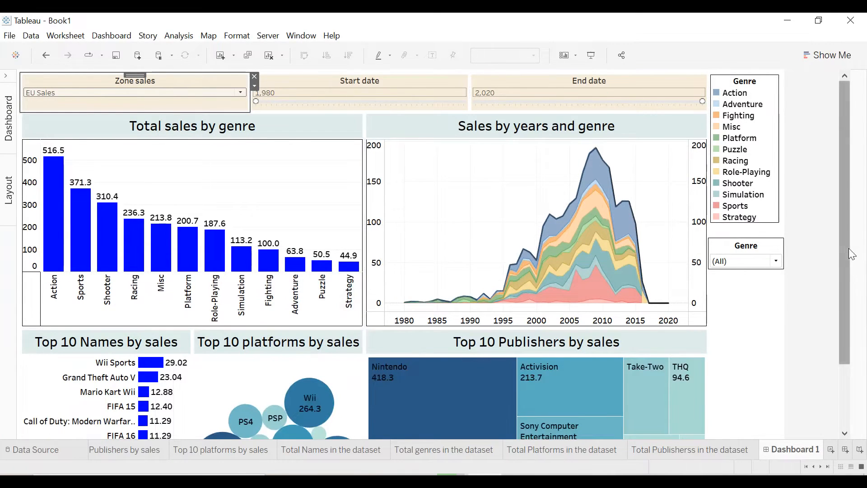
Shift the boundaries between the Top 10 Names, platforms and Publishers charts so the three have similar widths
scroll(852, 251, "down", 3)
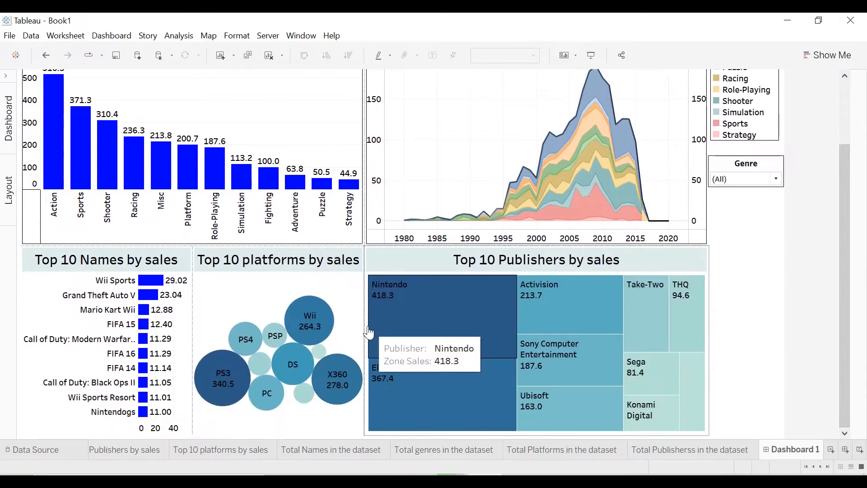
left_click_drag(367, 326, 415, 326)
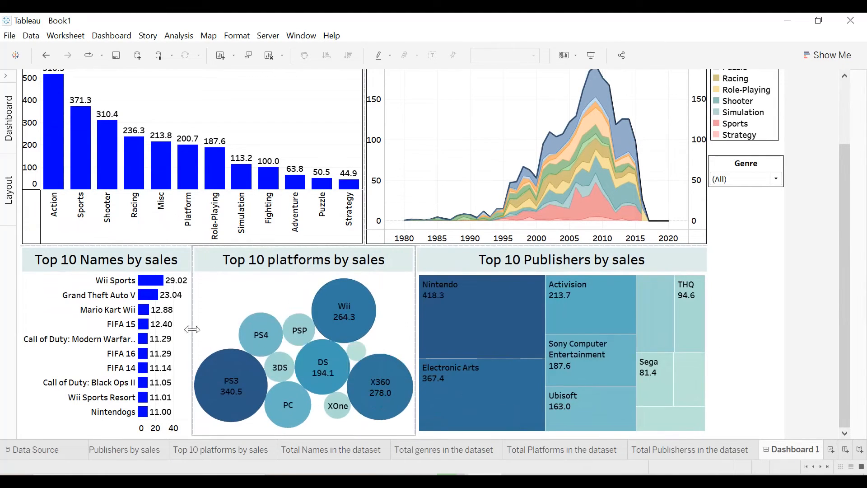
left_click_drag(192, 329, 235, 329)
left_click_drag(414, 315, 473, 316)
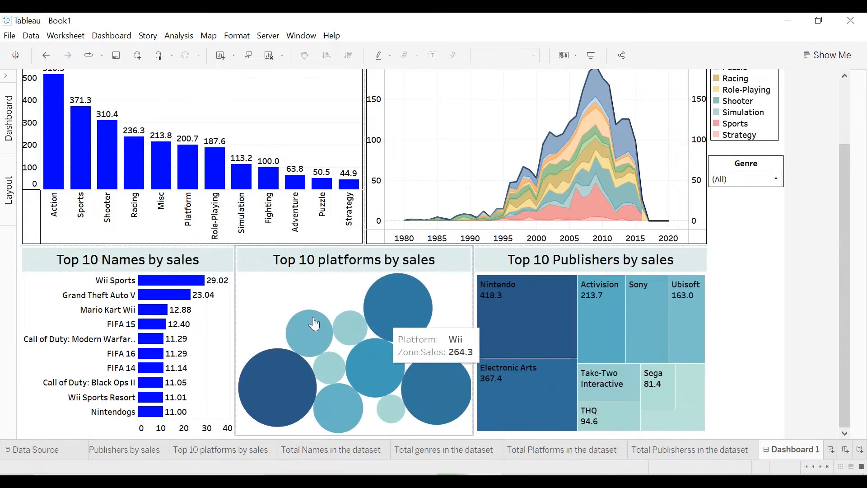
left_click_drag(235, 317, 249, 318)
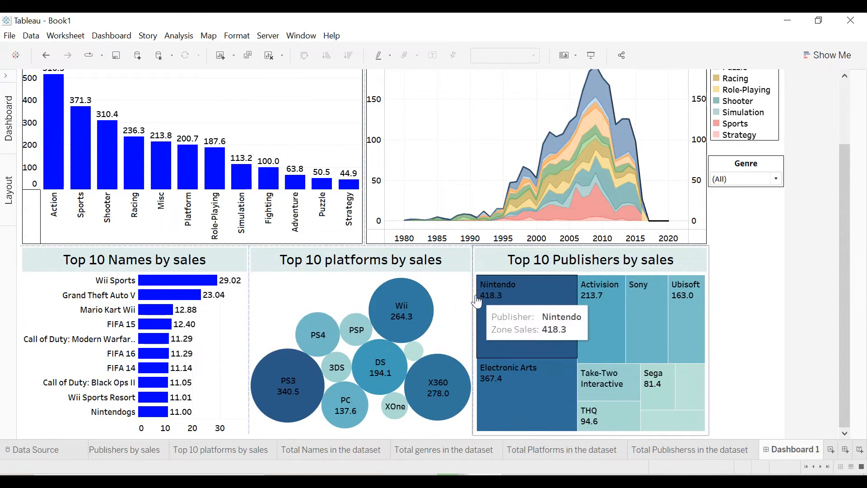
left_click_drag(476, 301, 479, 301)
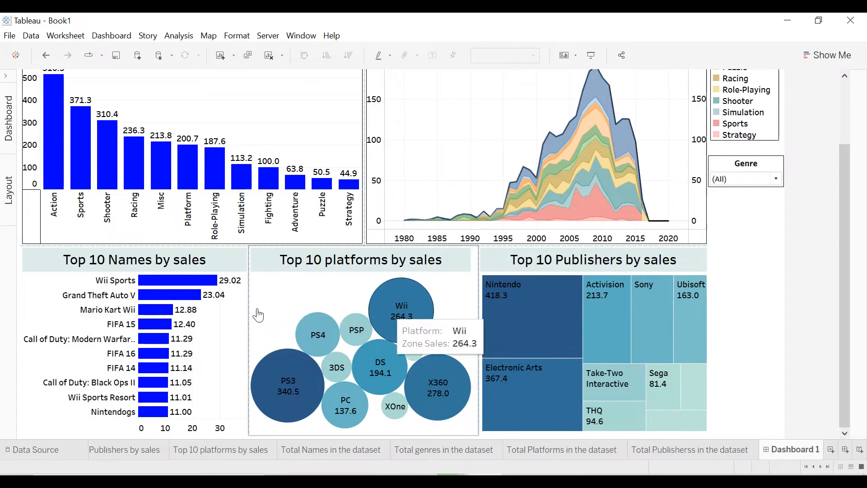
left_click_drag(248, 309, 258, 308)
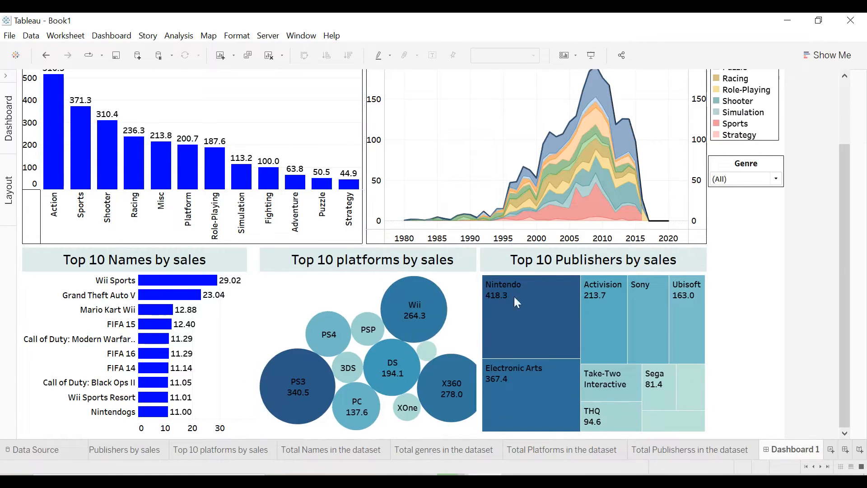
Set the End date to 2,019 and try a Start date of 1,998 before returning it to 1,980
left_click_drag(844, 264, 847, 184)
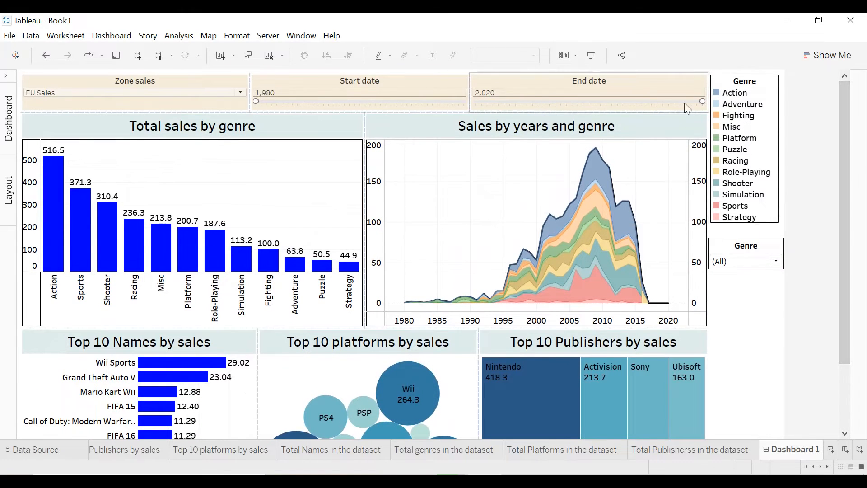
left_click_drag(704, 99, 641, 104)
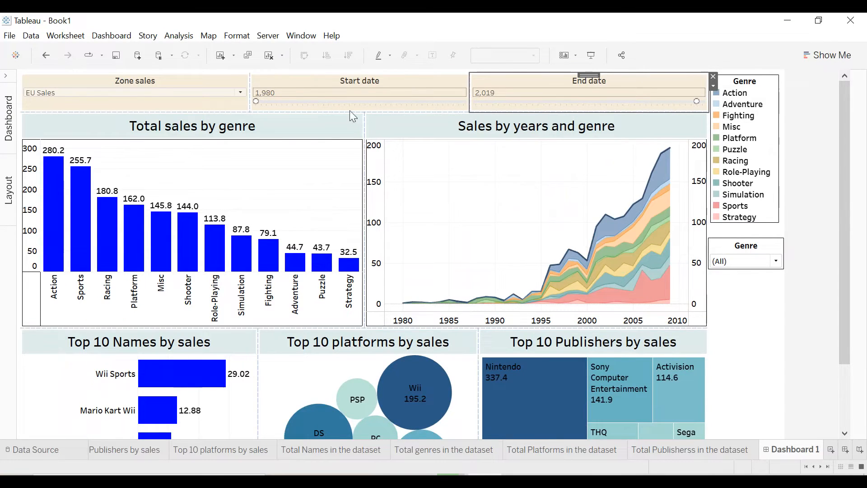
left_click_drag(256, 101, 350, 102)
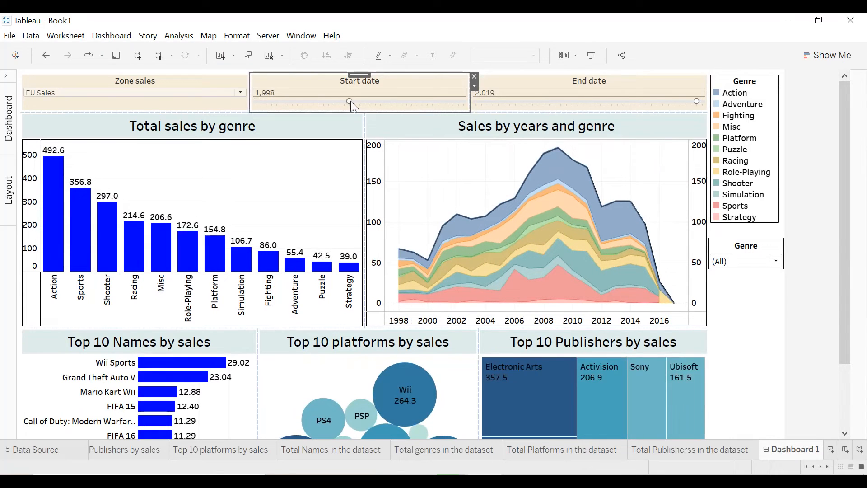
left_click_drag(351, 101, 256, 101)
Change the Zone sales parameter to JP Sales
left_click(188, 92)
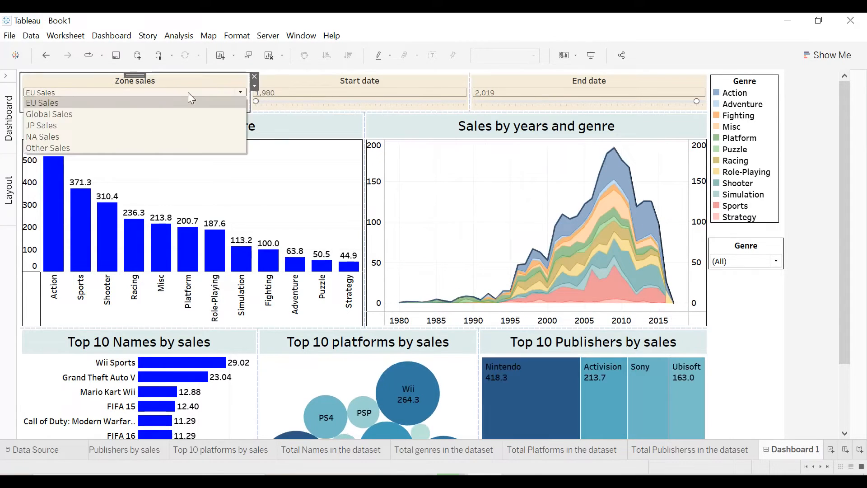
left_click(76, 128)
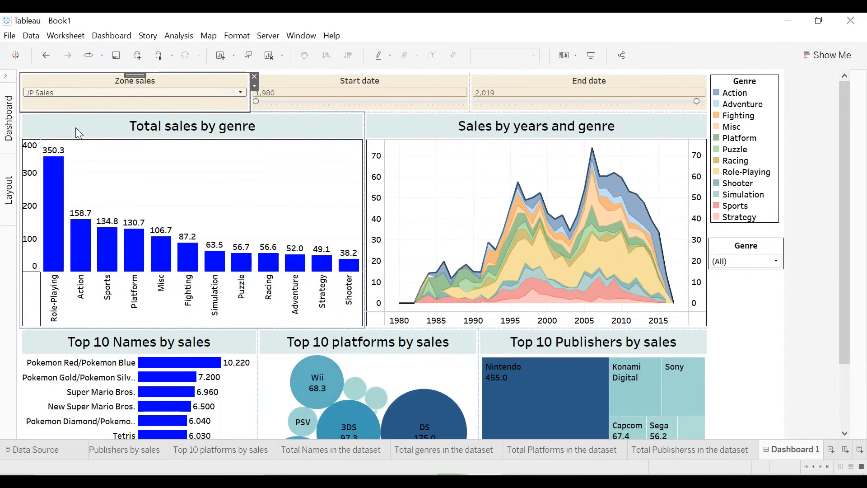
left_click_drag(854, 264, 860, 193)
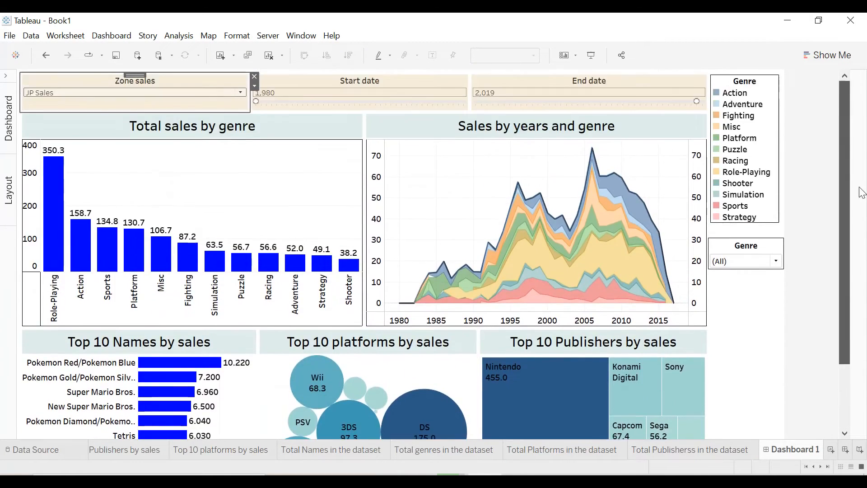
Add the Total Names in the dataset sheet between the Total sales by genre and Sales by years and genre charts
left_click(6, 77)
scroll(83, 232, "down", 3)
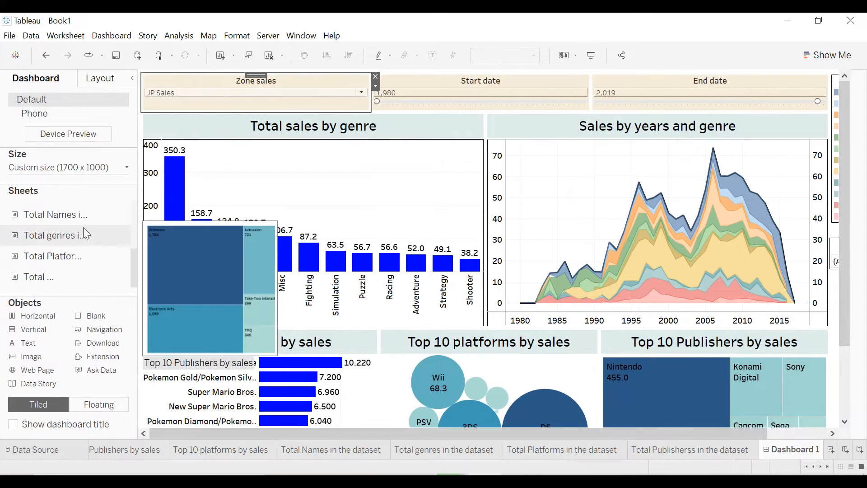
mouse_move(67, 241)
mouse_move(63, 221)
left_click_drag(63, 221, 416, 188)
left_click_drag(468, 176, 468, 176)
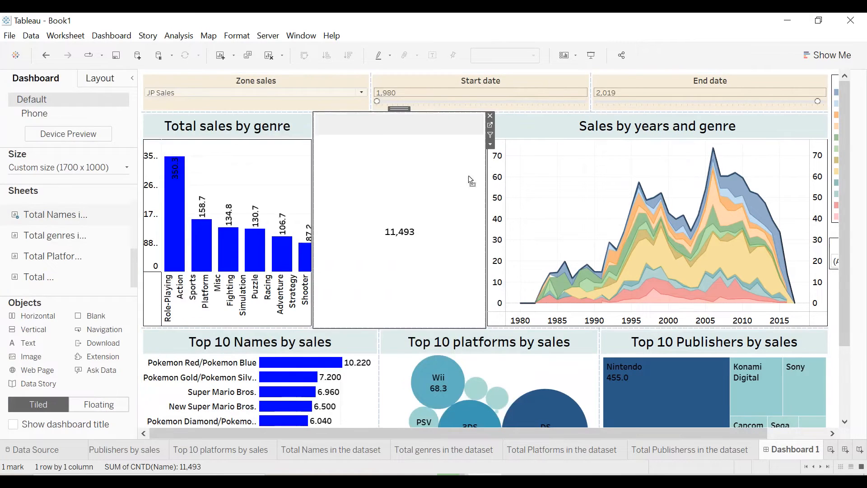
Add the Total genres, Total Platforms and Total Publisherss sheets beneath the Total Names sheet
mouse_move(118, 217)
left_click_drag(59, 235, 398, 254)
mouse_move(75, 258)
left_click_drag(58, 258, 430, 199)
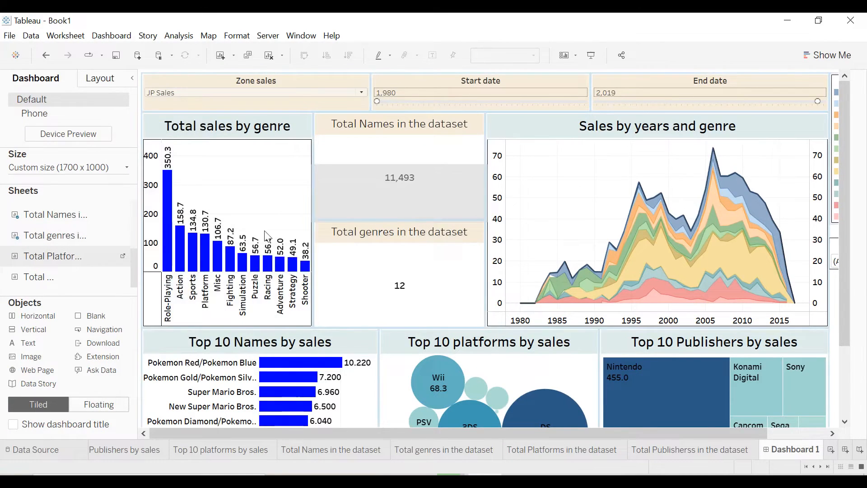
left_click_drag(51, 280, 418, 285)
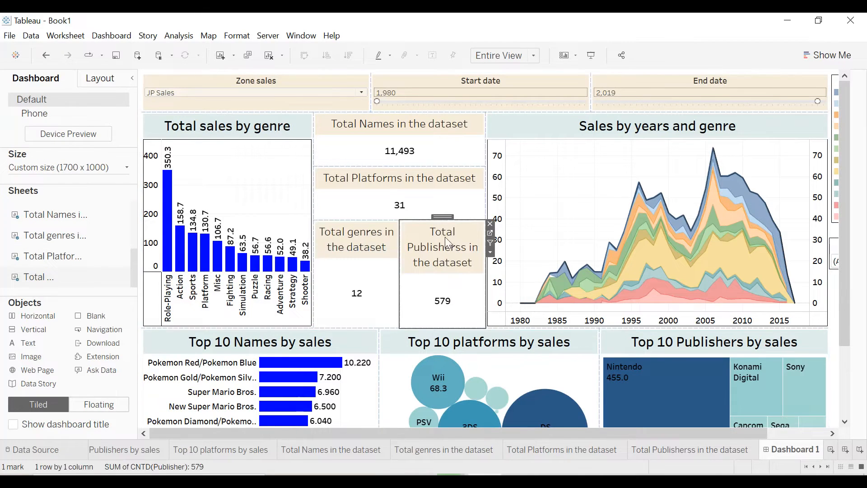
Rearrange the totals into a single column with Total Publisherss between the Total Platforms and Total genres sheets
left_click_drag(440, 217, 416, 265)
left_click_drag(377, 286, 408, 259)
left_click_drag(399, 218, 398, 287)
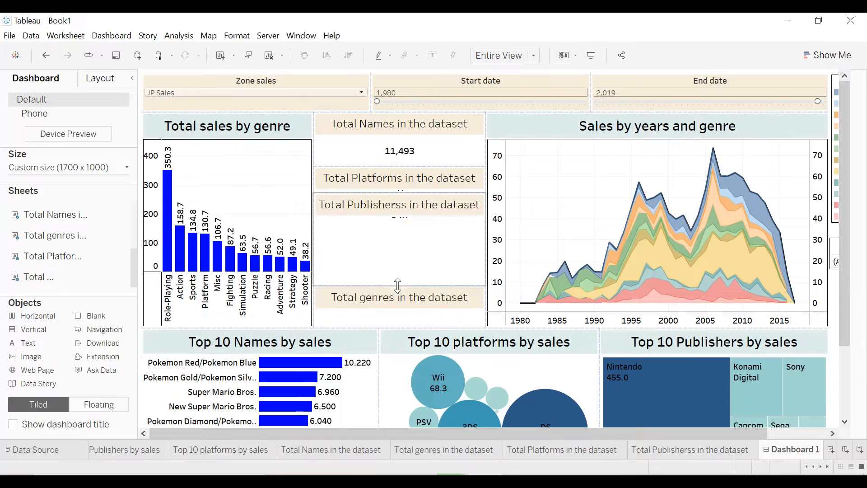
Even out the heights of the Total Names, Total Platforms, Total Publisherss and Total genres sheets so each shows its value
left_click(400, 209)
left_click_drag(378, 206, 376, 243)
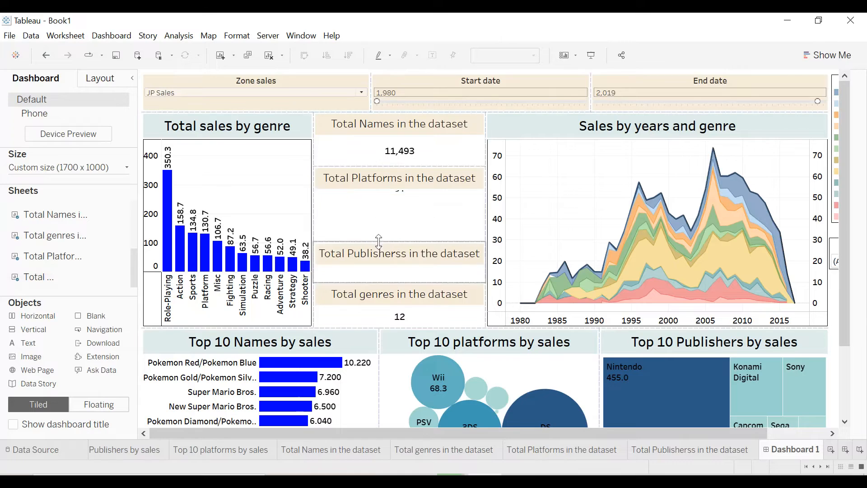
mouse_move(399, 167)
left_mouse_down()
mouse_move(398, 181)
mouse_move(400, 167)
left_mouse_up()
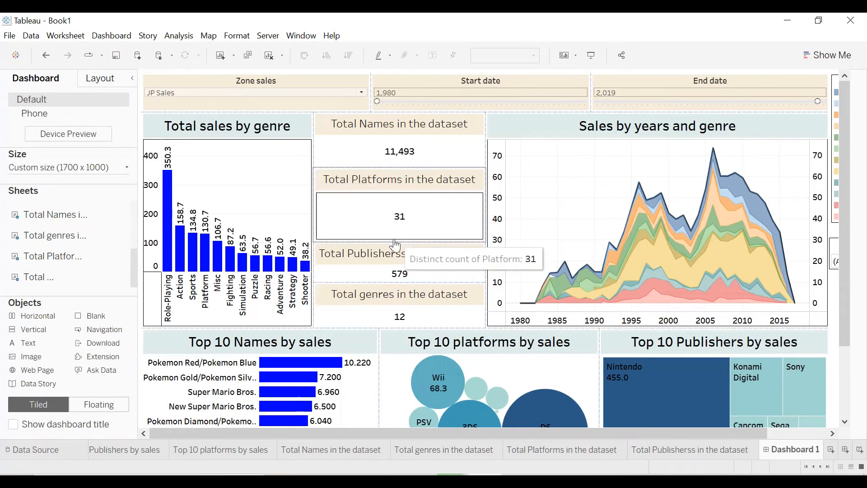
left_click_drag(394, 241, 394, 228)
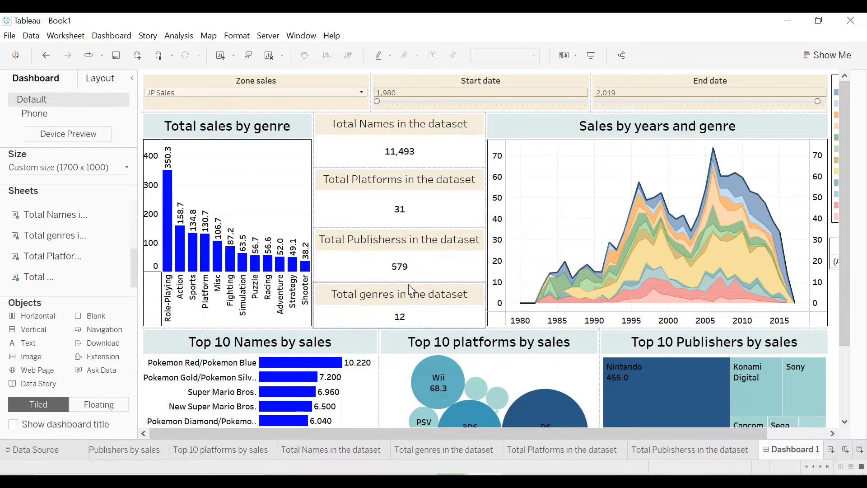
left_click_drag(408, 282, 408, 279)
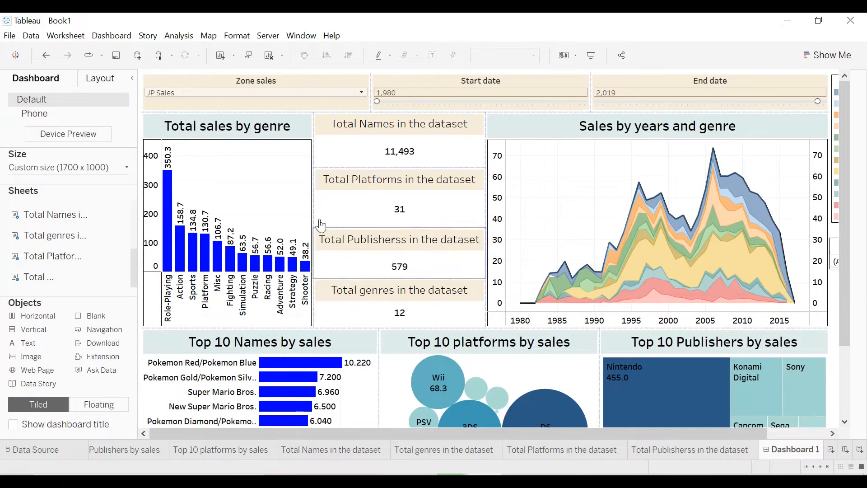
Widen the Total sales by genre chart by narrowing the column of totals, and collapse the side pane
left_click_drag(315, 216, 378, 216)
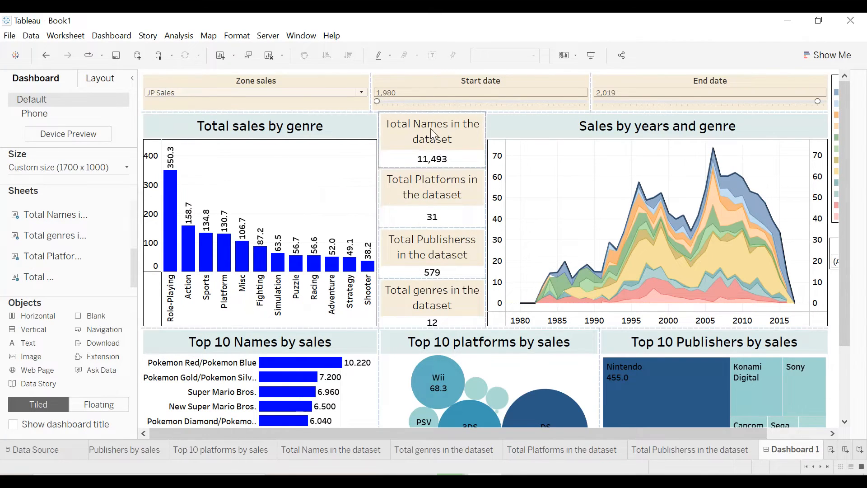
double_click(430, 129)
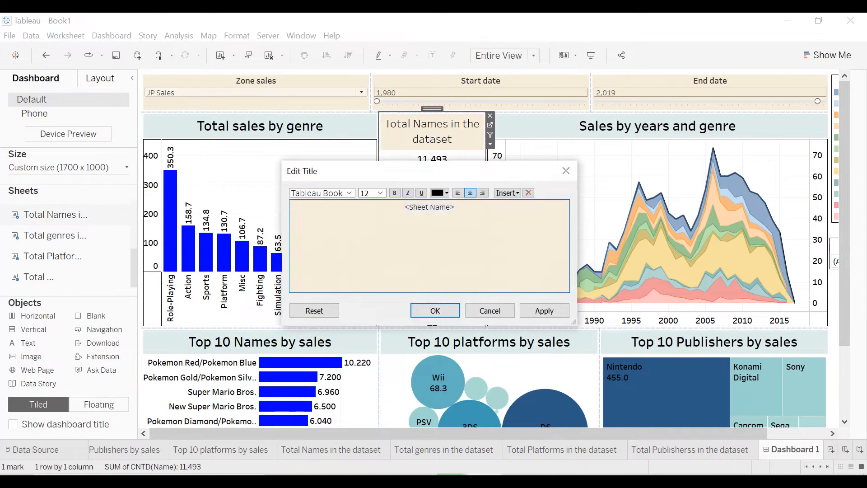
left_click(571, 178)
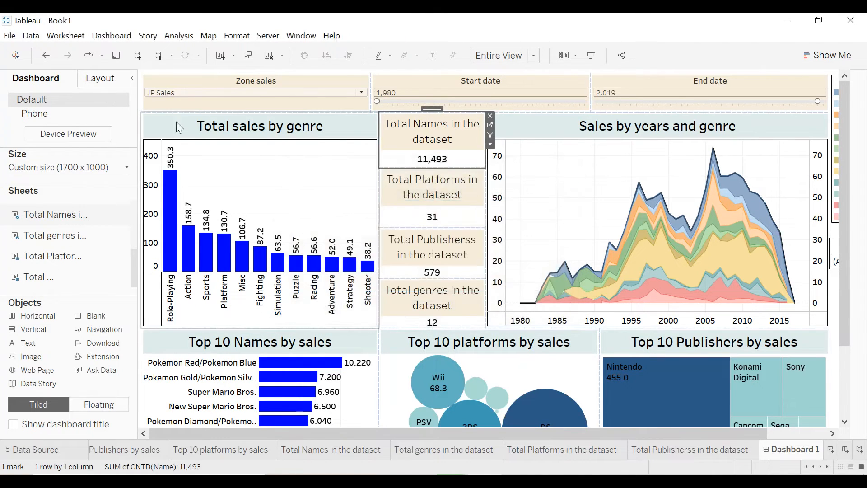
left_click(134, 77)
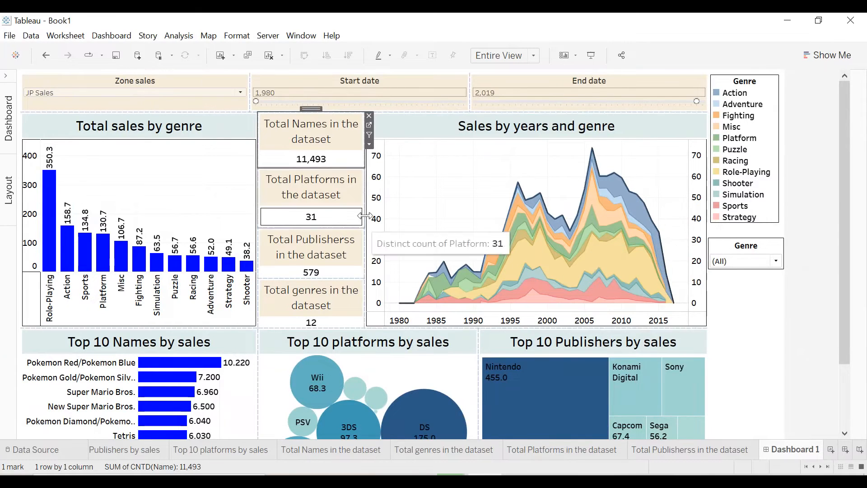
Shift the column of totals toward a narrower Sales by years and genre chart, widening the Total sales by genre chart further
left_click_drag(365, 219, 438, 218)
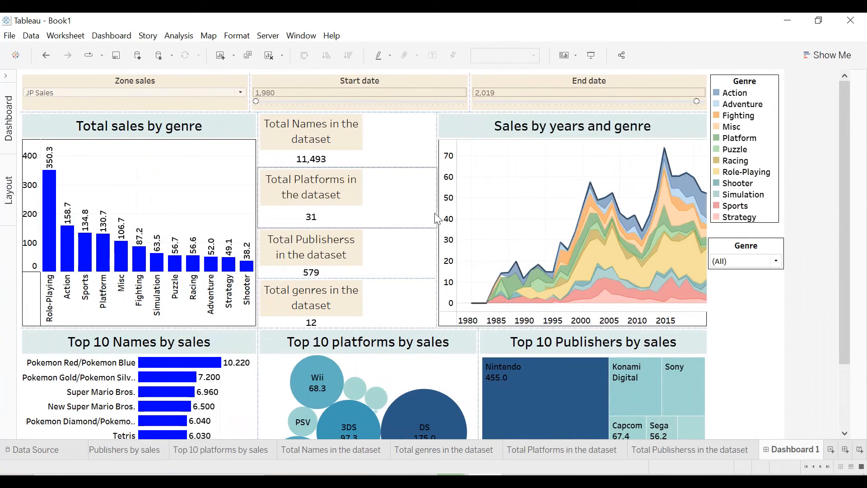
left_click(441, 218)
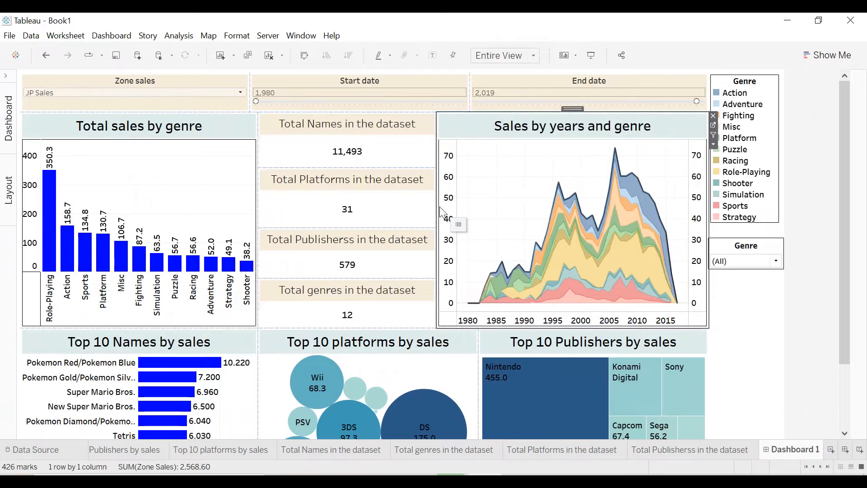
left_click_drag(420, 207, 414, 207)
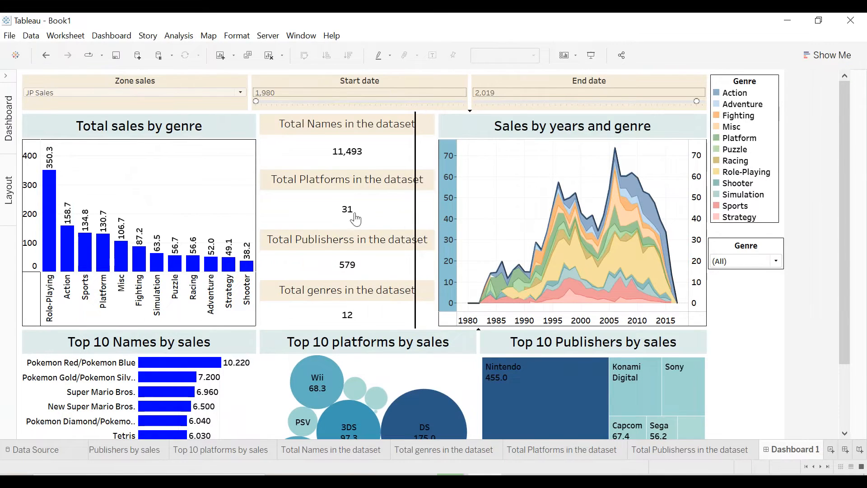
left_click(256, 215)
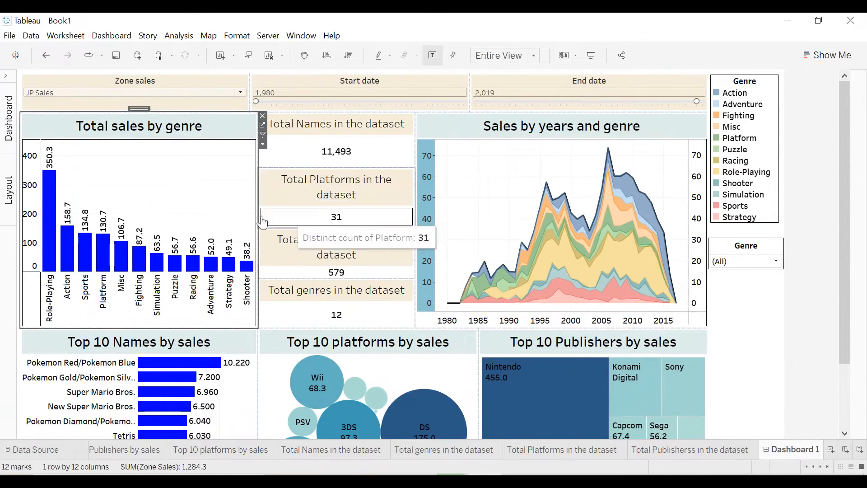
left_click_drag(259, 215, 311, 215)
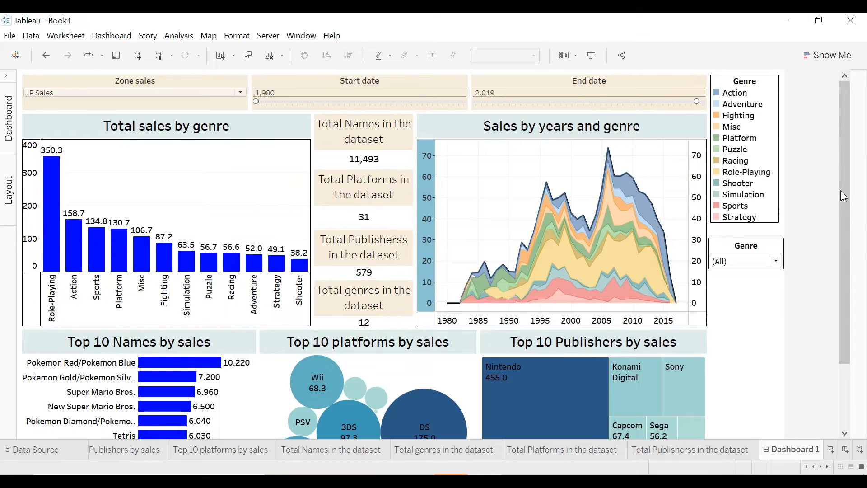
mouse_move(845, 186)
left_mouse_down()
mouse_move(846, 275)
mouse_move(846, 181)
left_mouse_up()
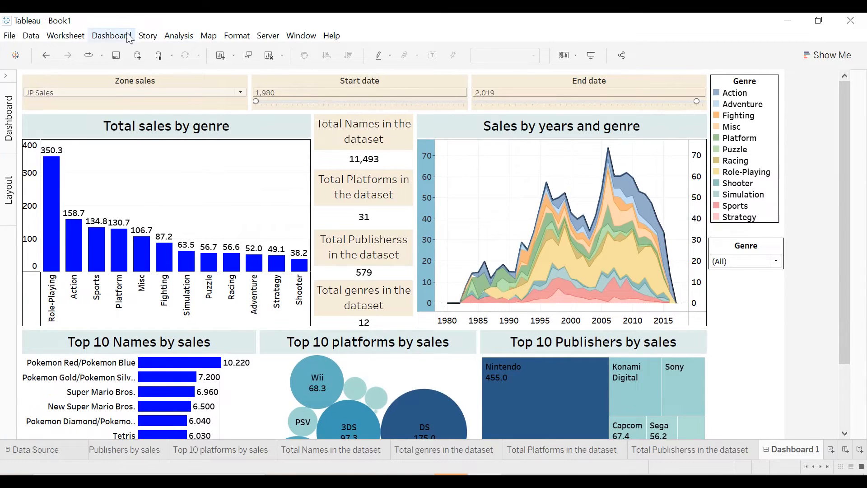
left_click(111, 35)
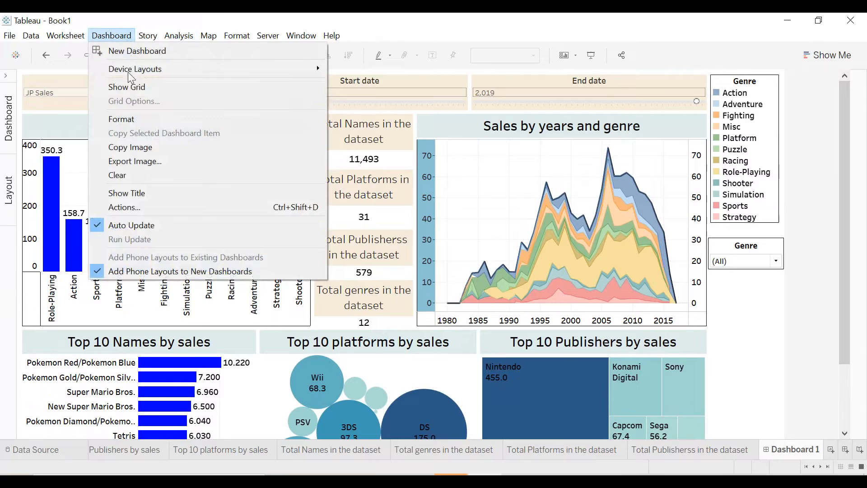
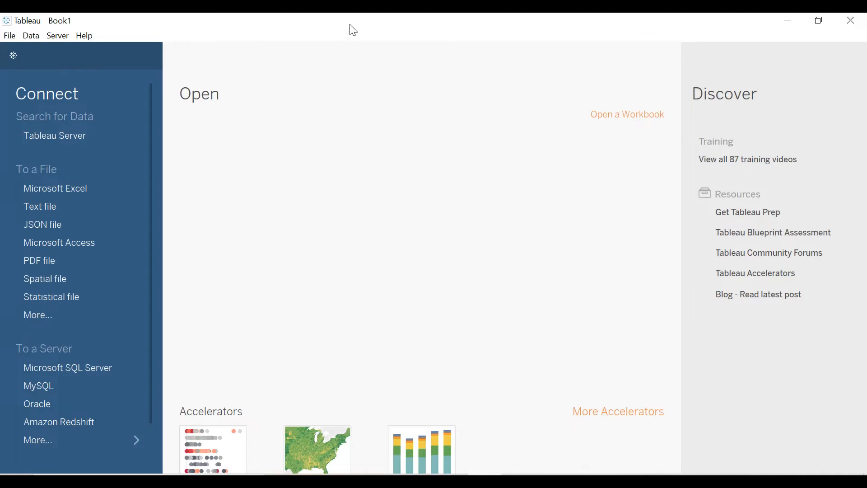
Connect the new workbook to the netflix_titles file in the netflix_titles.csv folder under Downloads
left_click(67, 326)
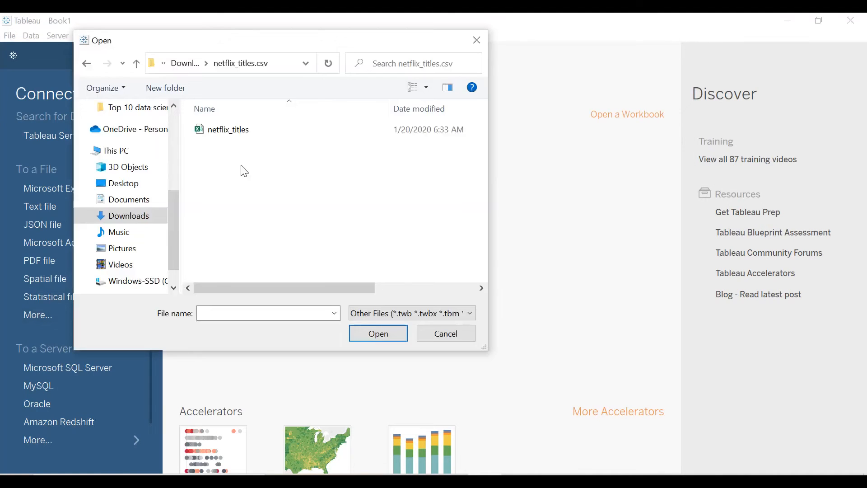
left_click(239, 141)
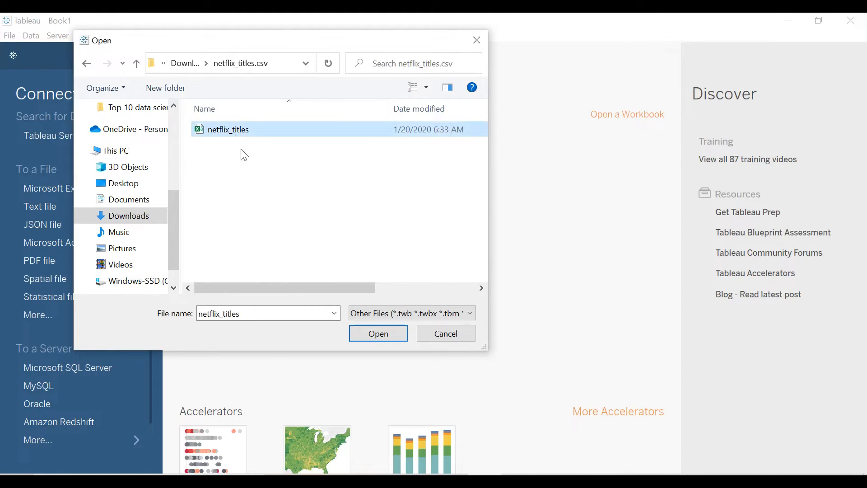
left_click(379, 334)
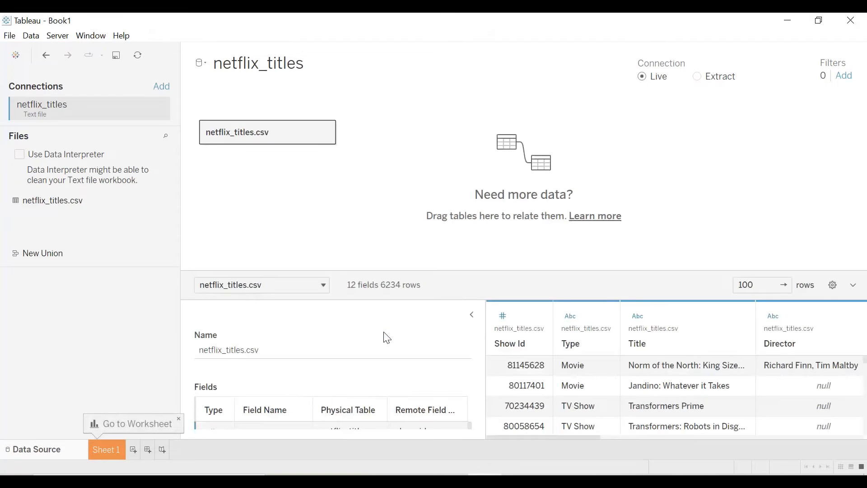
Enlarge the netflix_titles.csv data preview and examine its columns and data types, from Show Id through Listed In and Description
left_click(472, 315)
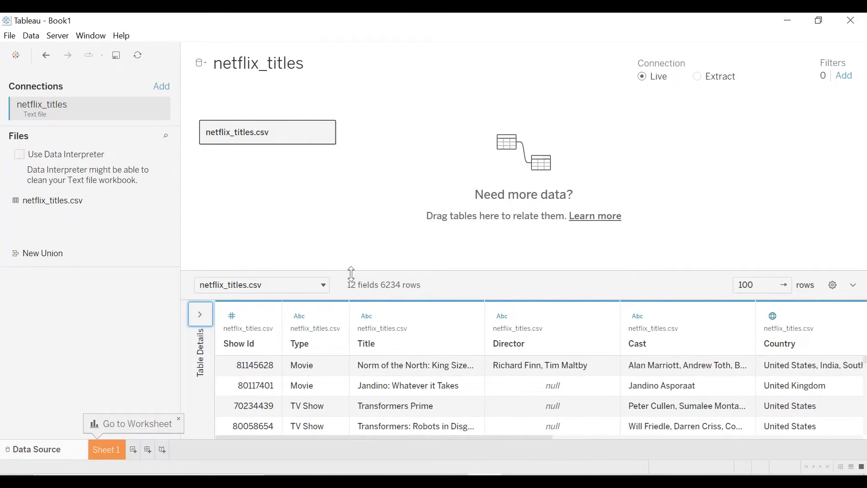
left_click_drag(356, 270, 349, 128)
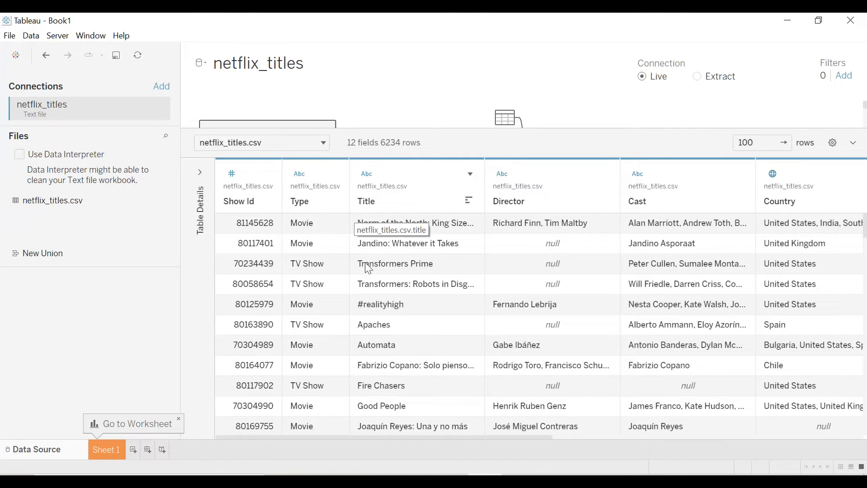
left_click(364, 178)
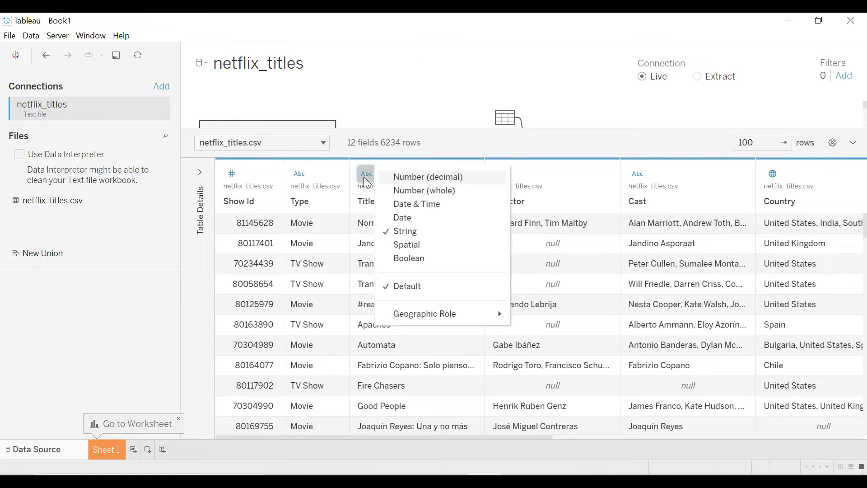
left_click(364, 177)
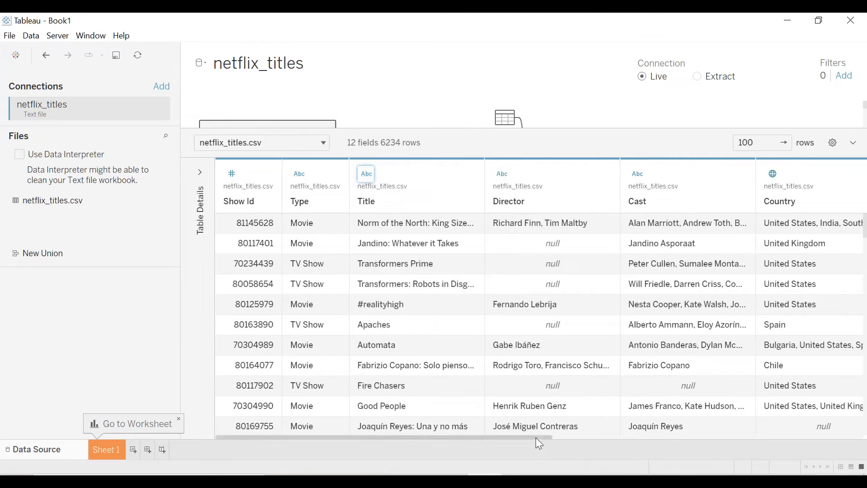
left_click_drag(536, 437, 740, 420)
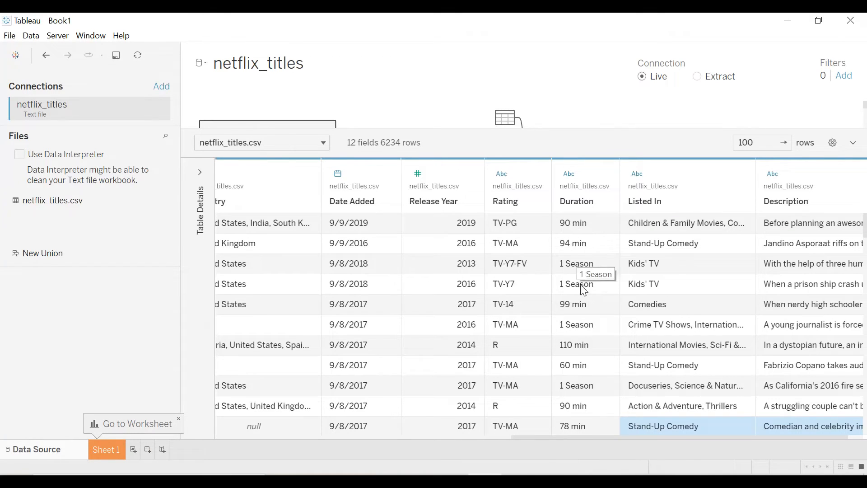
left_click_drag(602, 435, 677, 446)
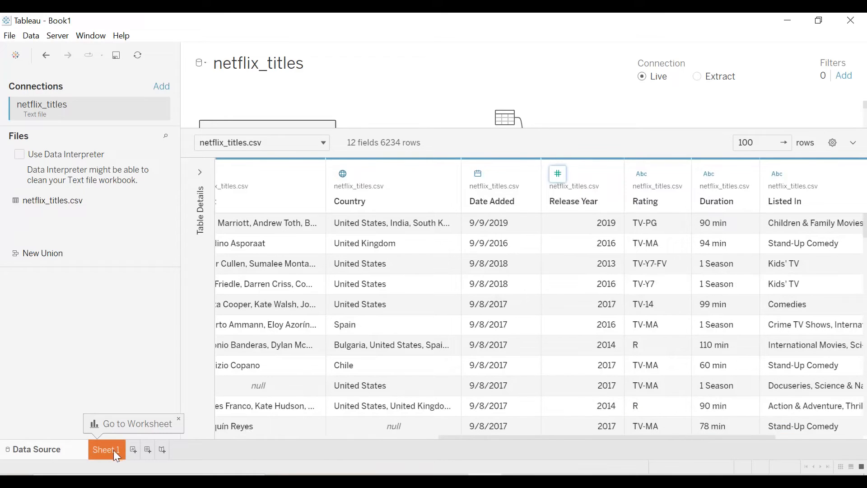
Open Sheet 1 and check the geographic role assigned to the Country field
left_click(111, 452)
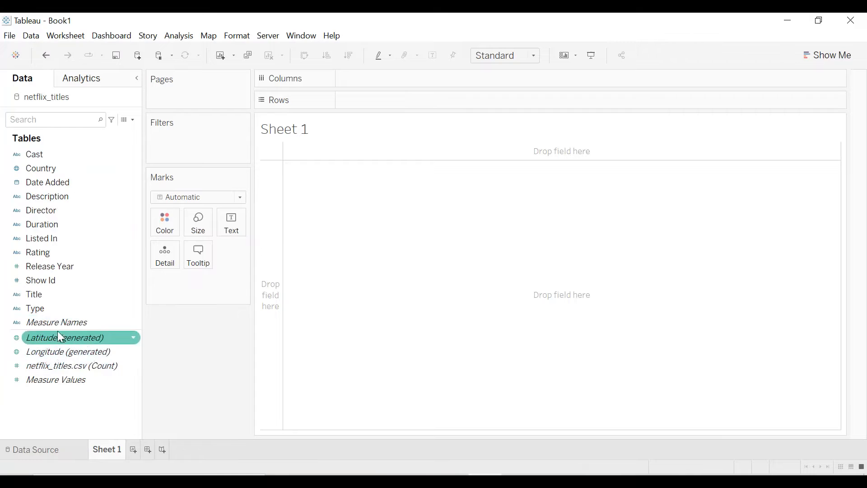
left_click(15, 168)
mouse_move(52, 292)
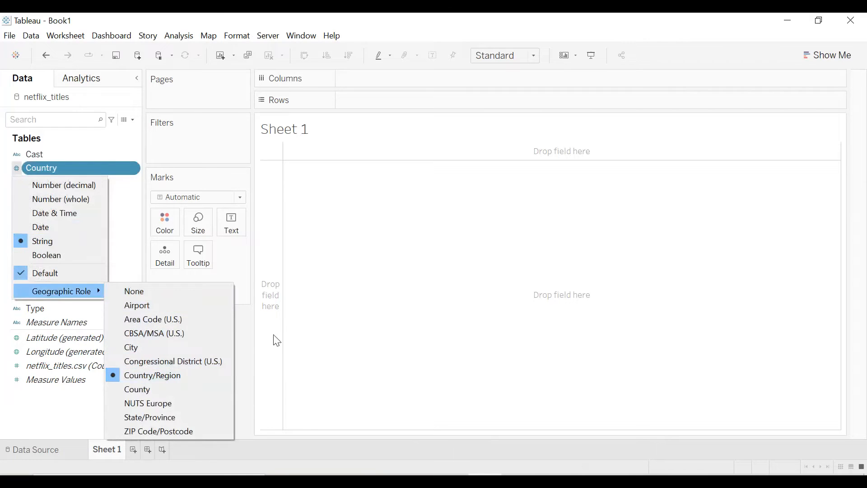
left_click(237, 332)
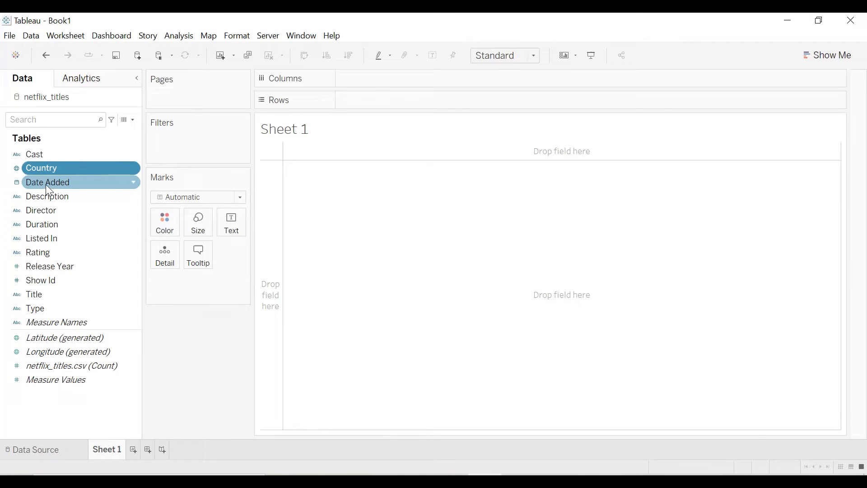
Plot the distinct count of Show Id as rows against the year of Date Added as columns
left_click_drag(46, 186, 373, 81)
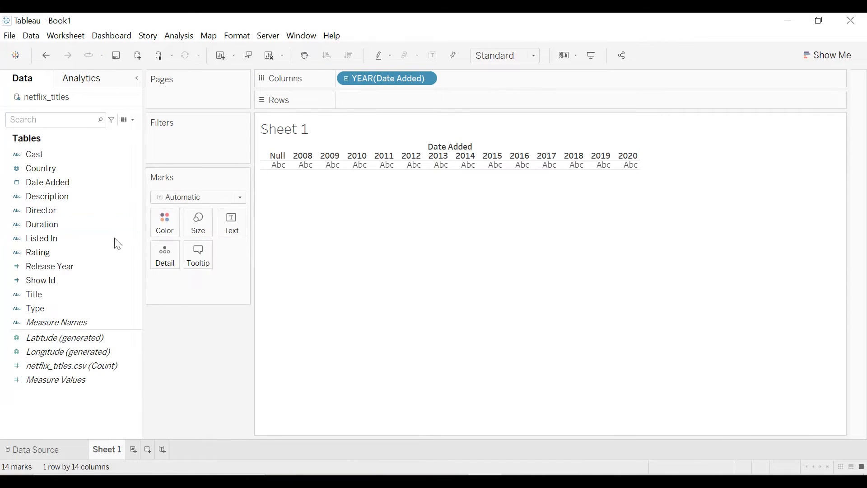
left_click(90, 252)
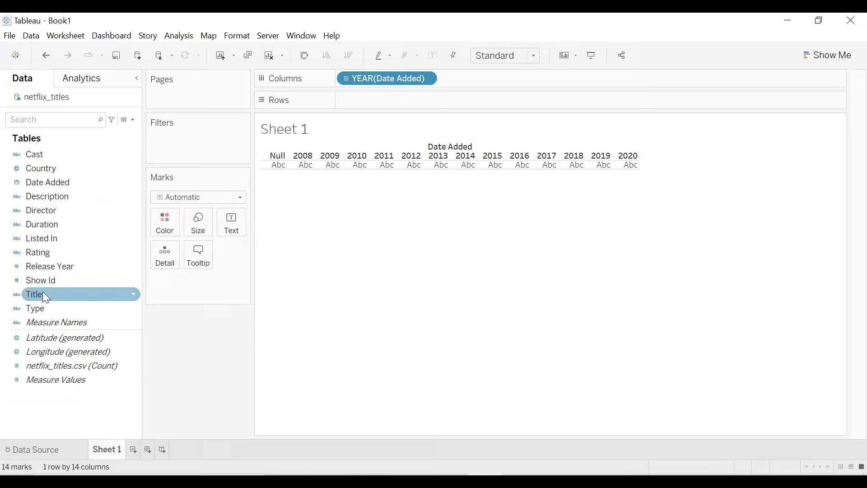
left_click_drag(43, 282, 372, 102)
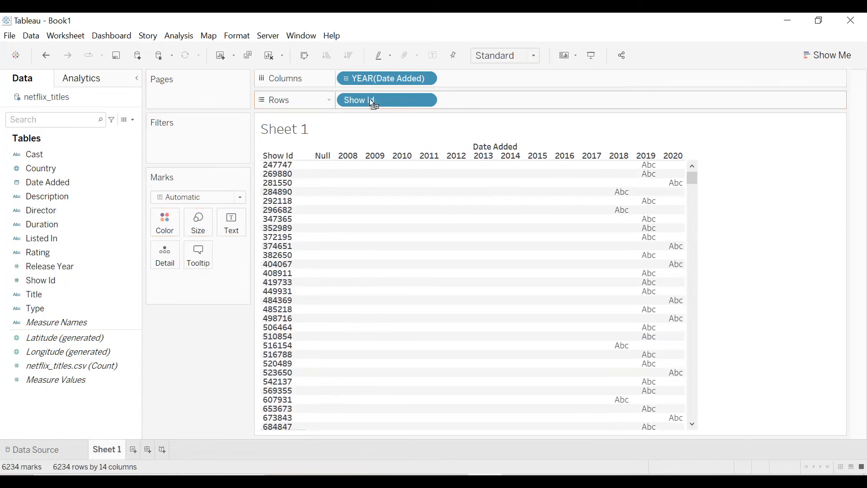
left_click(425, 99)
mouse_move(422, 272)
left_click(473, 329)
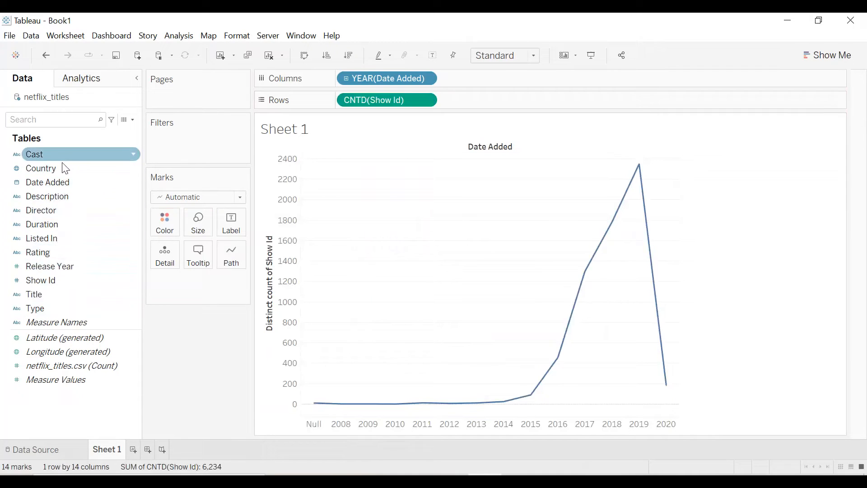
Color the lines on Sheet 1 by Type, leaving the color options at their defaults
left_click_drag(46, 305, 169, 234)
left_click(168, 234)
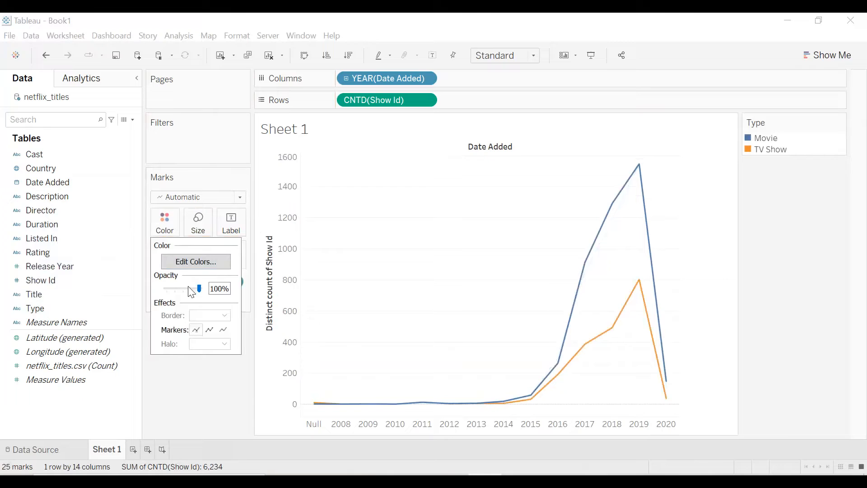
left_click(228, 413)
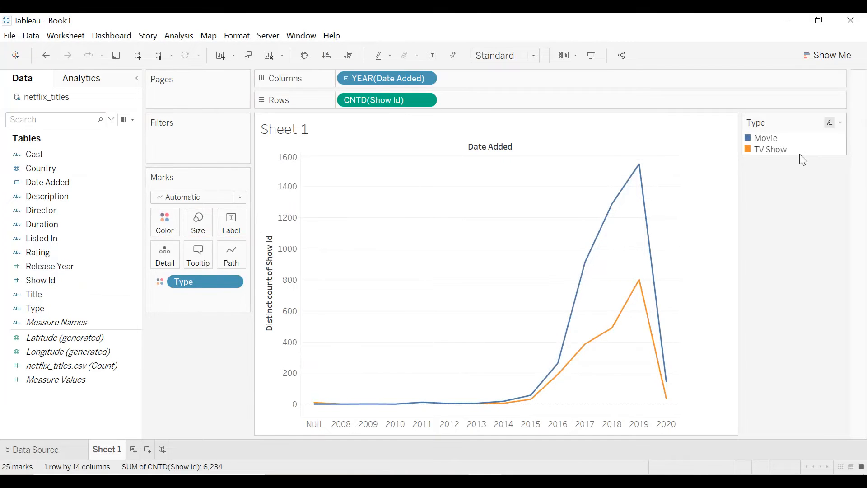
Filter the chart by years of Date Added, keeping 2008 through 2020 and excluding Null
mouse_move(617, 334)
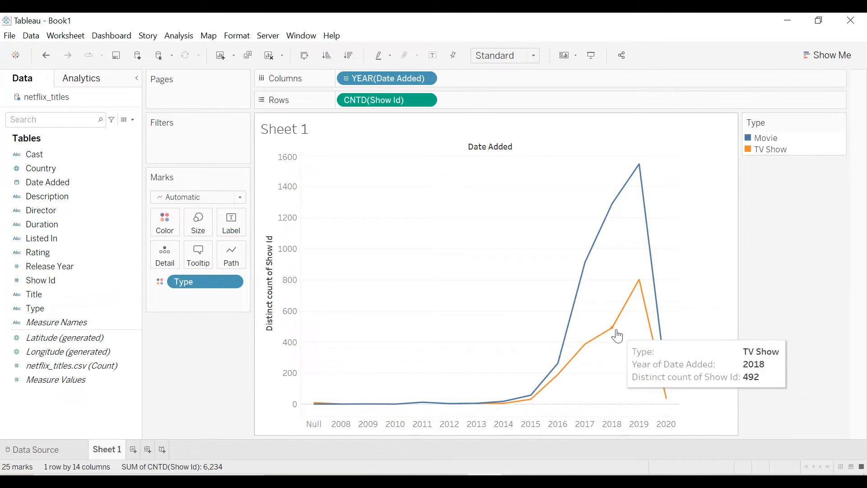
mouse_move(636, 169)
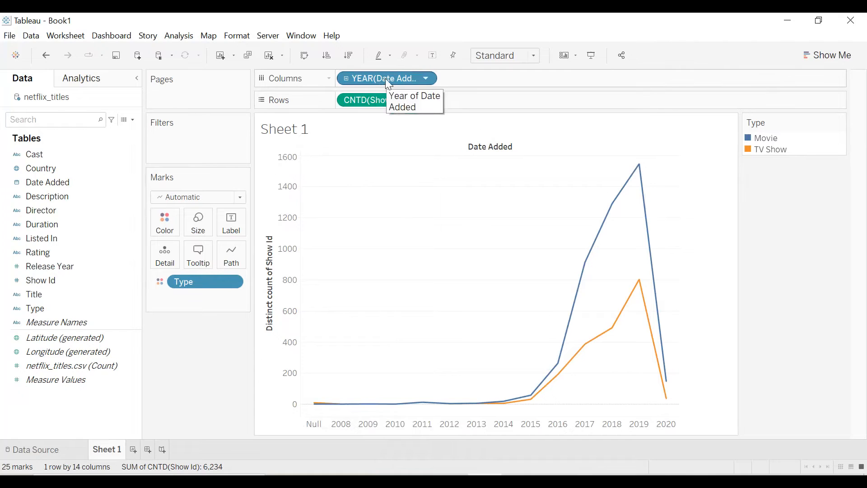
left_click_drag(387, 81, 209, 146)
left_click(400, 169)
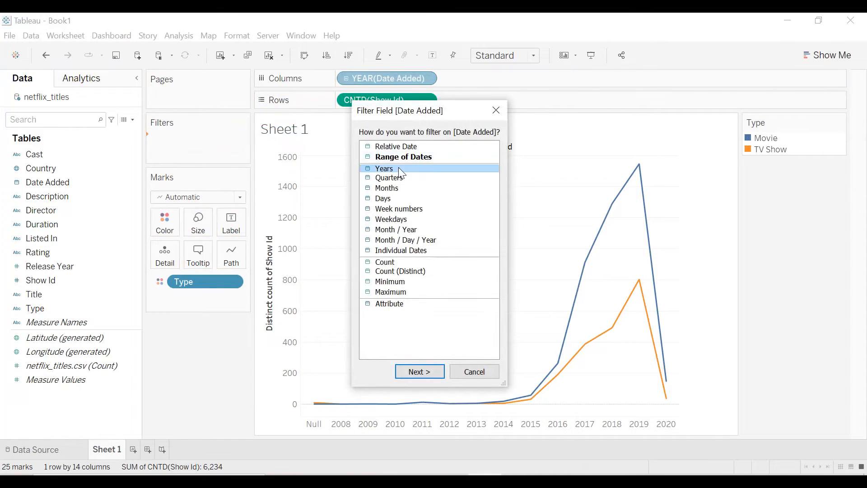
left_click(419, 372)
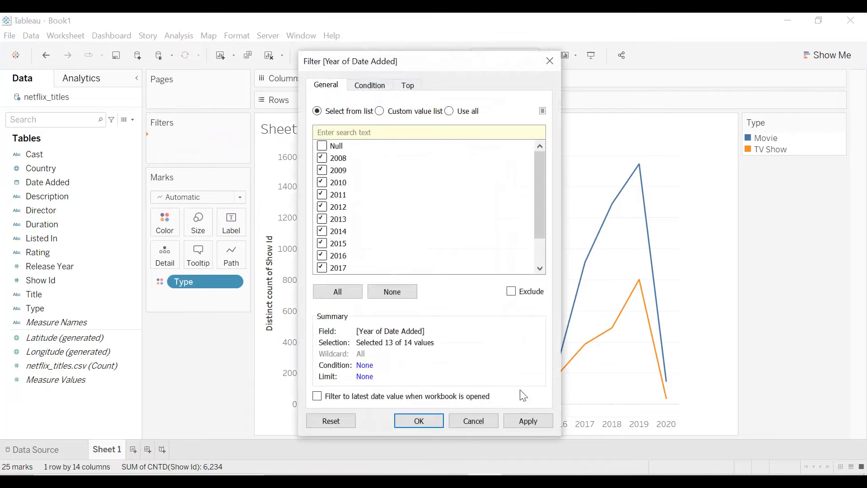
left_click(528, 422)
left_click(431, 422)
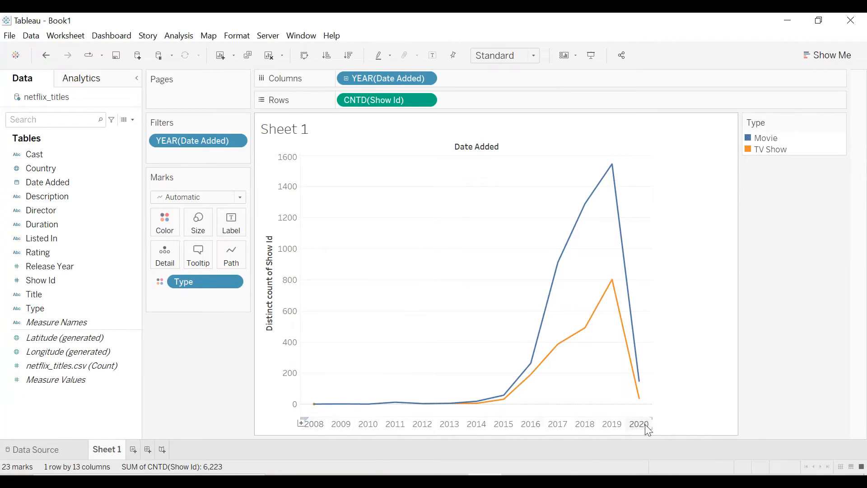
Change the mark type to Area and hide the Date Added field label above the chart
left_click(240, 198)
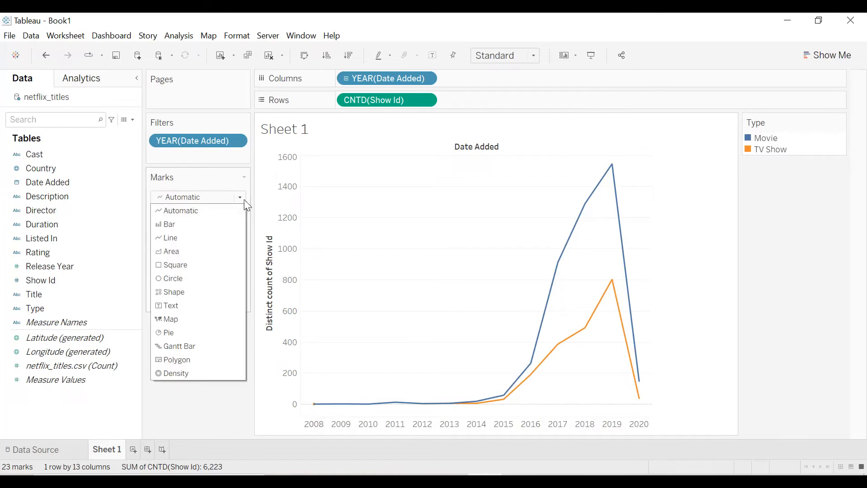
left_click(187, 251)
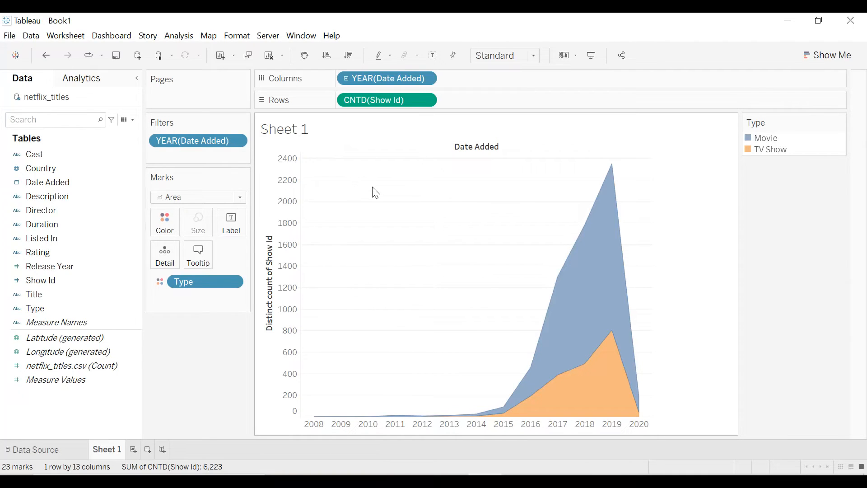
right_click(465, 155)
left_click(493, 199)
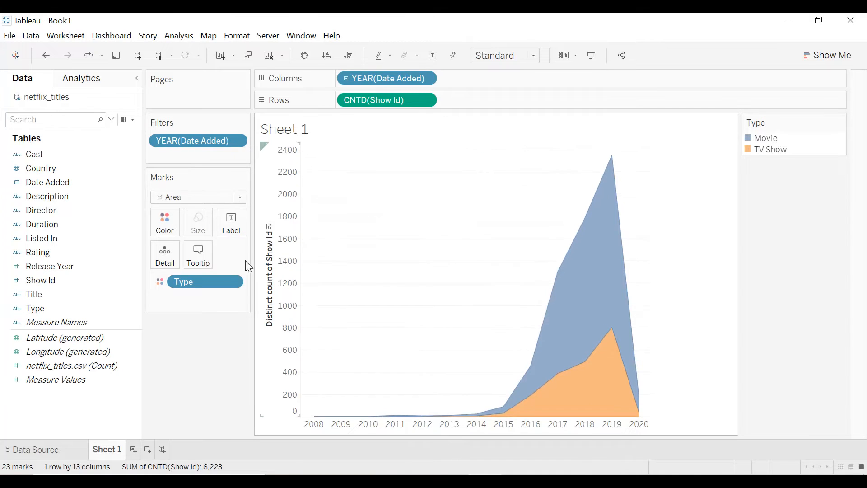
Remove the title of the Show Id count axis and fit the chart to Entire View
right_click(268, 254)
left_click(277, 261)
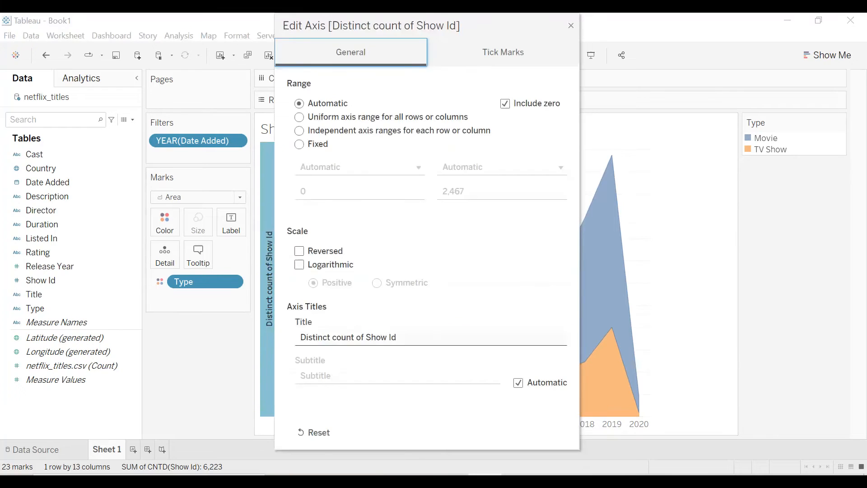
left_click(401, 338)
key("BackSpace")
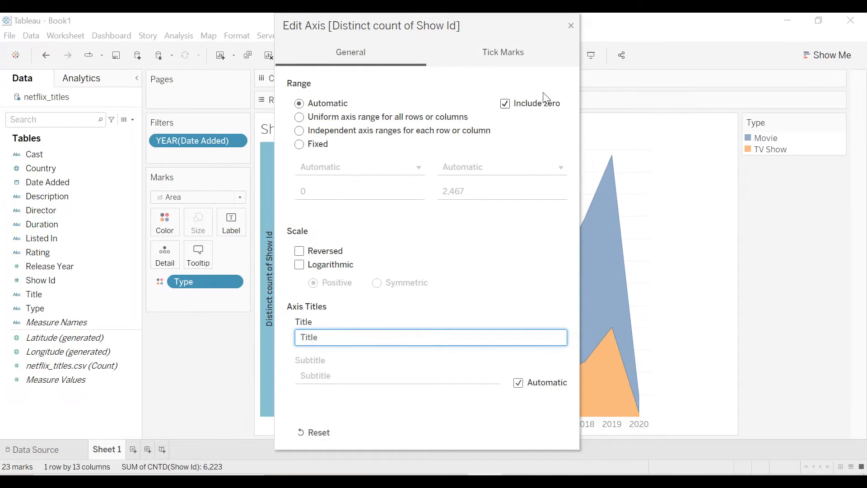
left_click(571, 26)
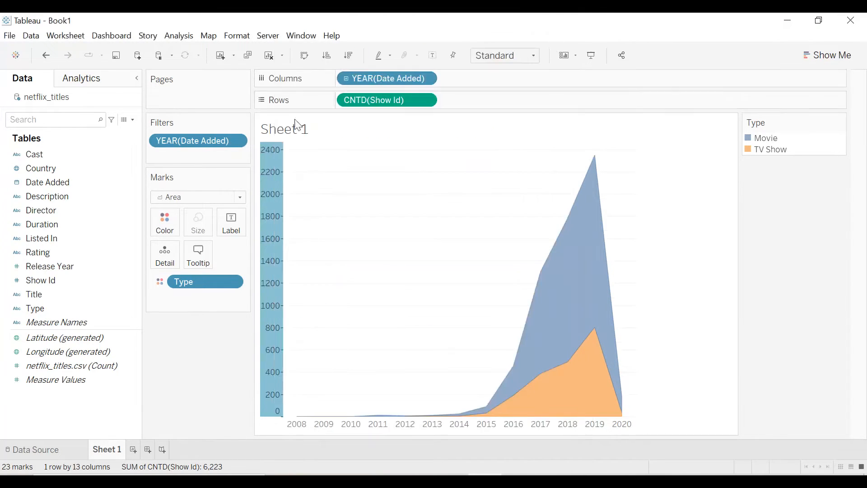
left_click(508, 56)
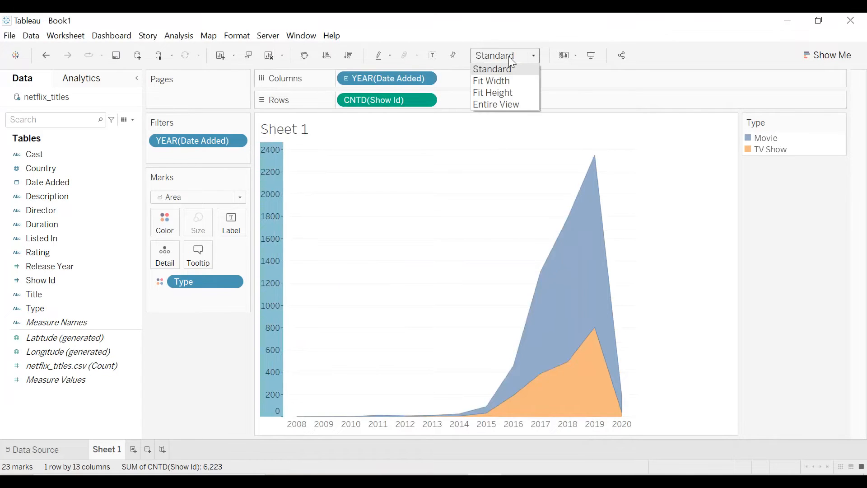
left_click(512, 110)
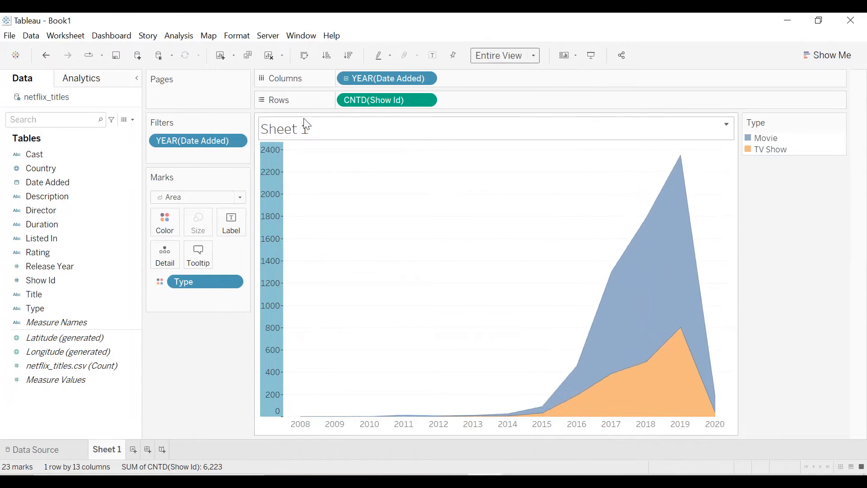
Replace the sheet title with "Total movies & TV shows by year"
double_click(298, 133)
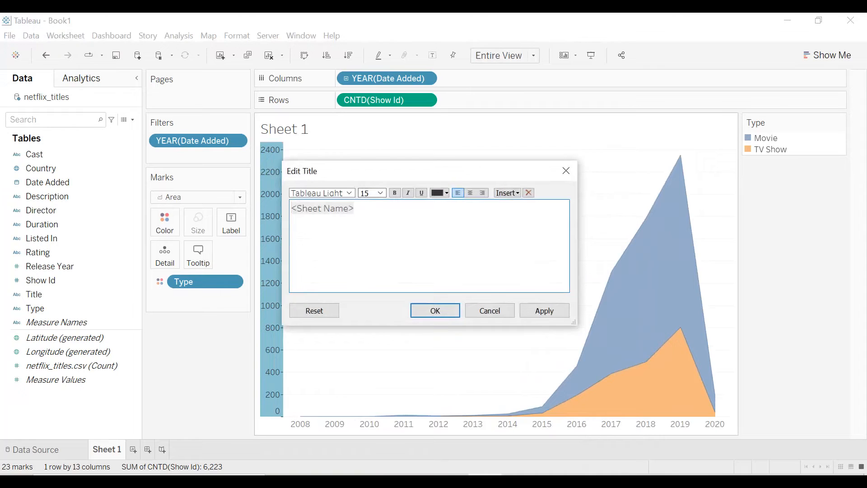
key("ctrl+a")
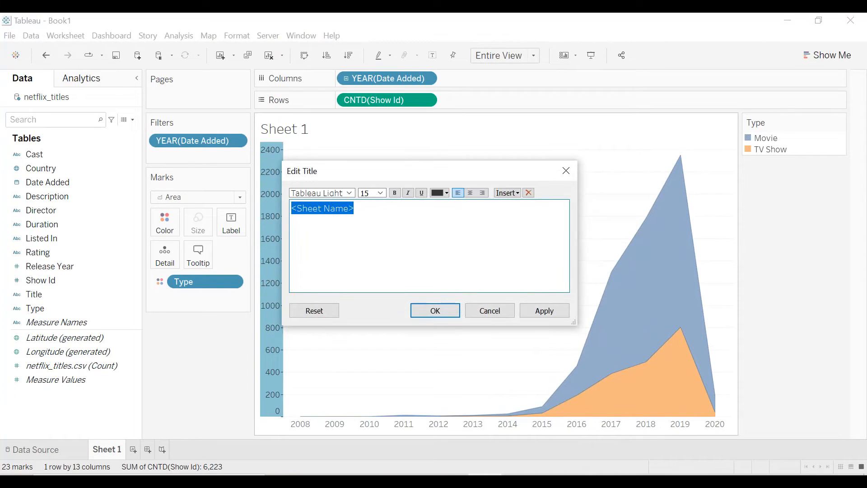
type("Tota")
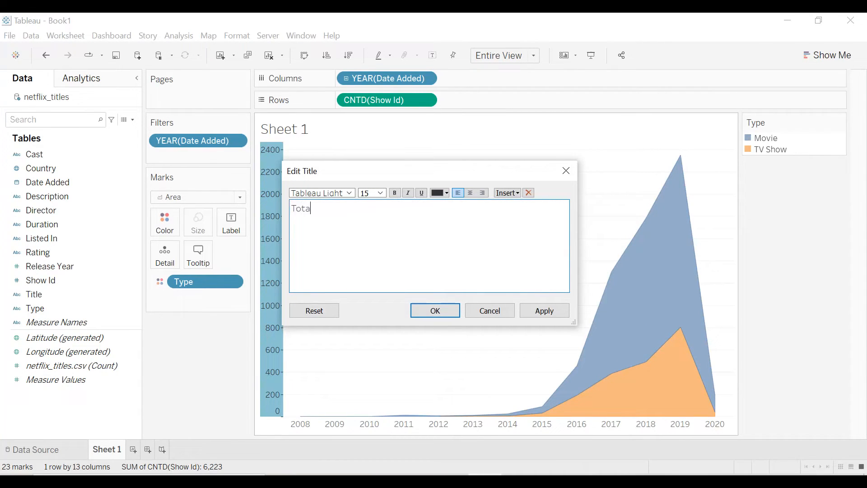
type("l movies & TV shows by yea")
type("r")
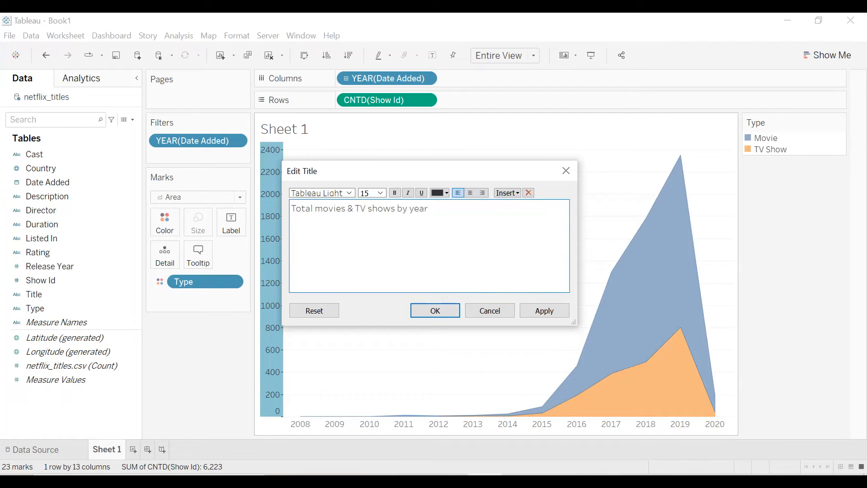
Center the sheet title, make it bold and color it red
left_click(471, 193)
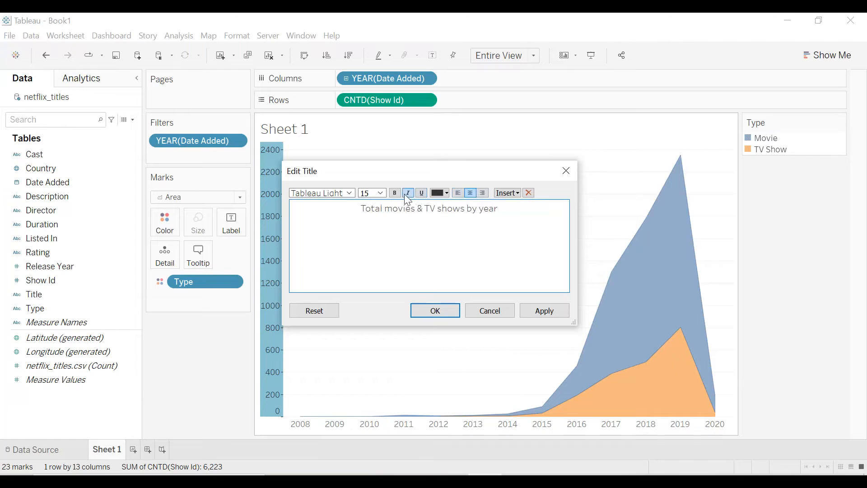
key("ctrl+a")
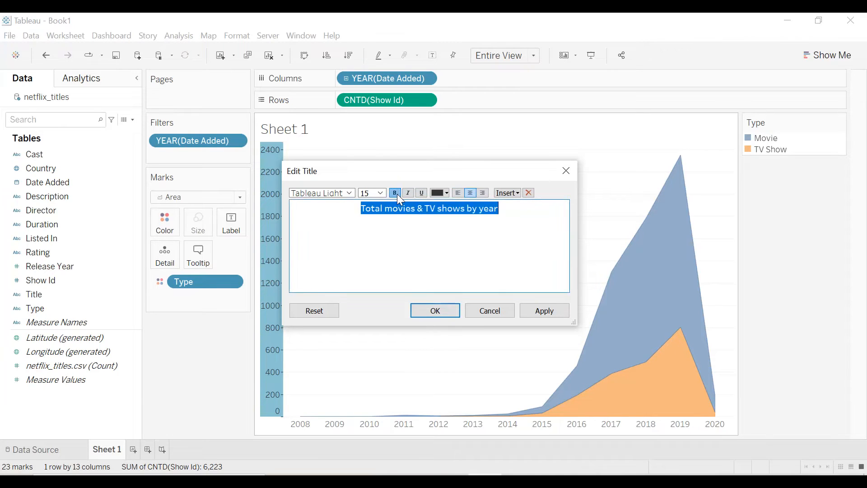
left_click(445, 193)
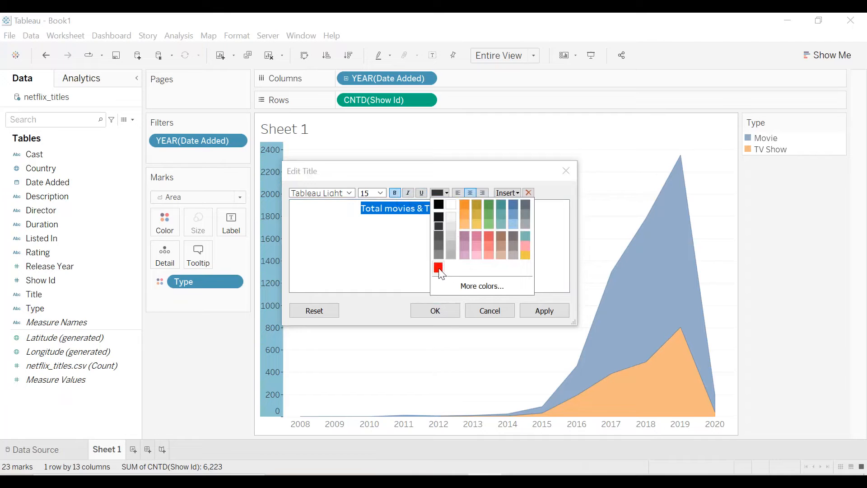
left_click(494, 288)
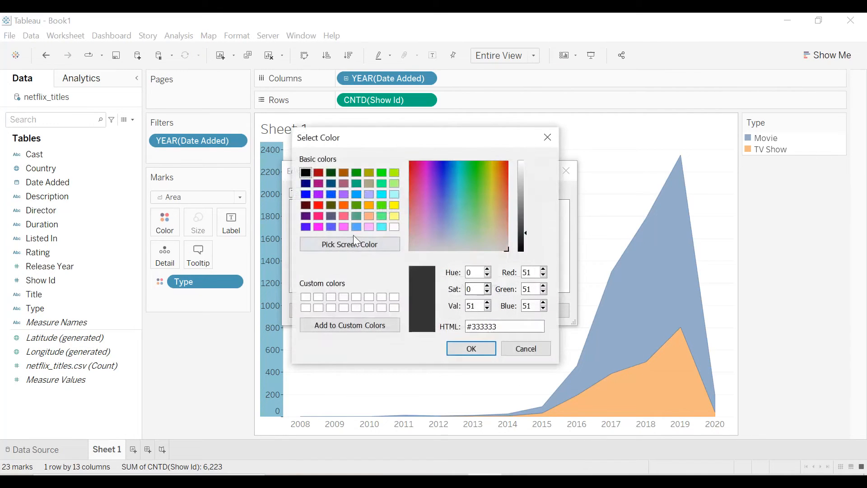
left_click(552, 139)
left_click(441, 269)
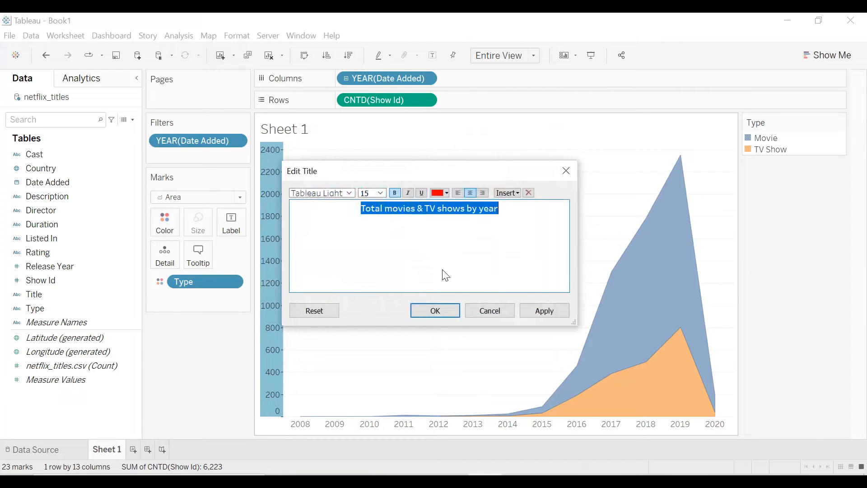
left_click(435, 311)
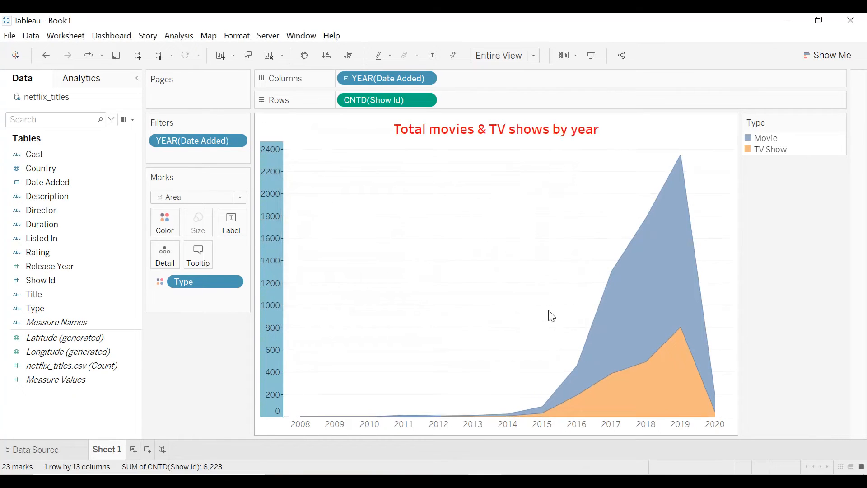
Set the default worksheet shading of Sheet 1 to black
right_click(347, 182)
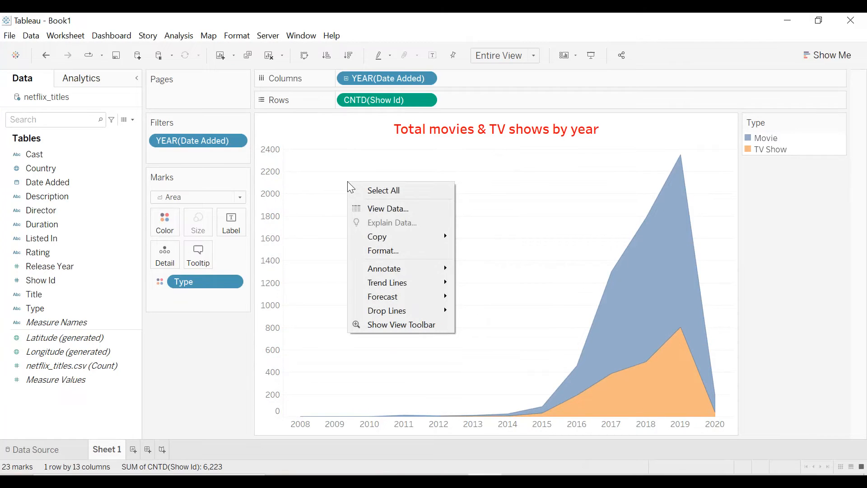
left_click(386, 250)
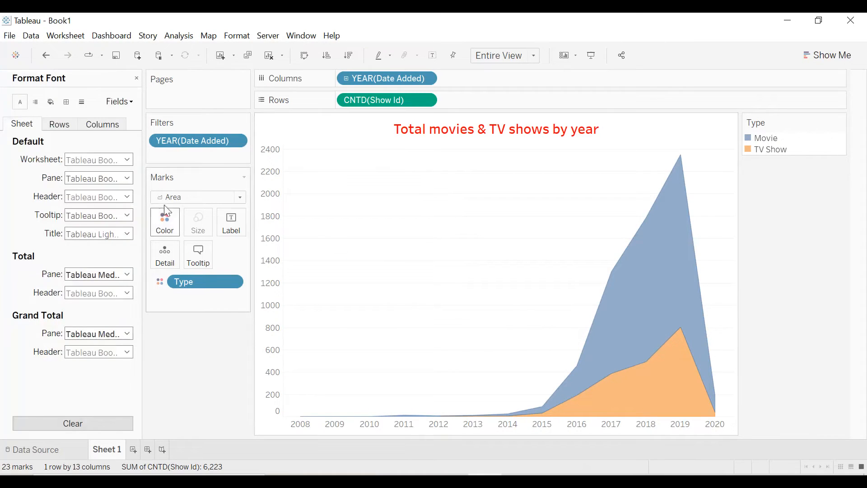
left_click(50, 102)
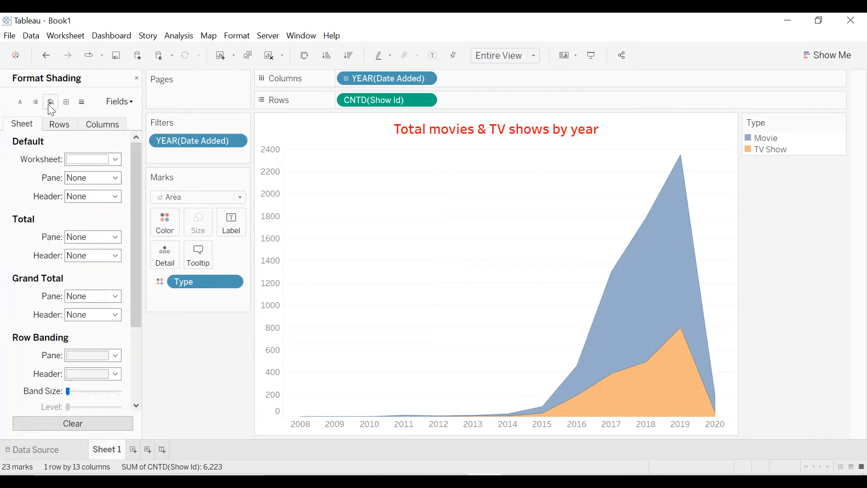
left_click(95, 159)
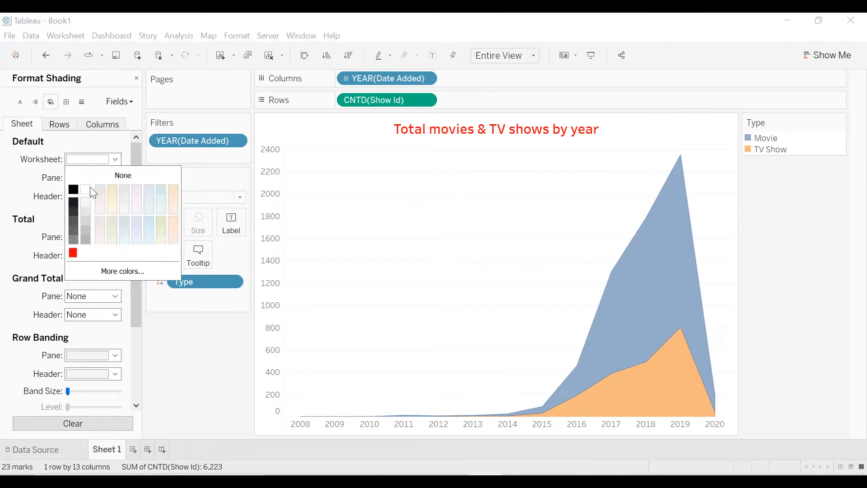
left_click(73, 189)
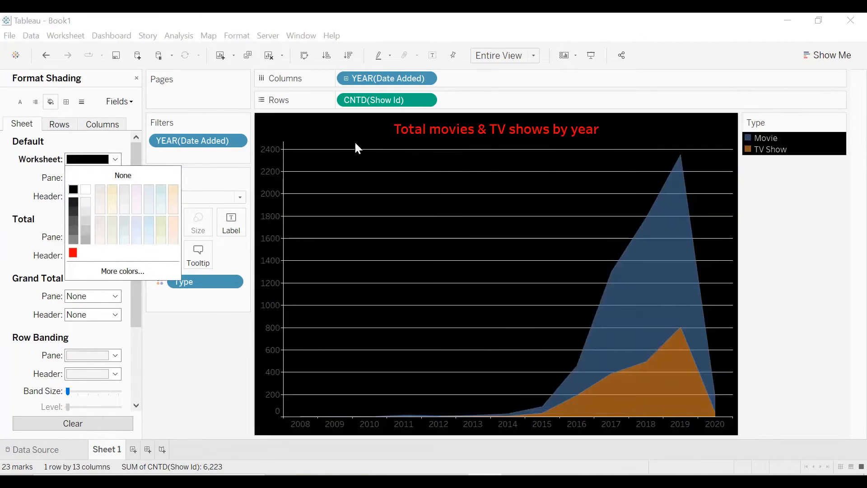
left_click(334, 134)
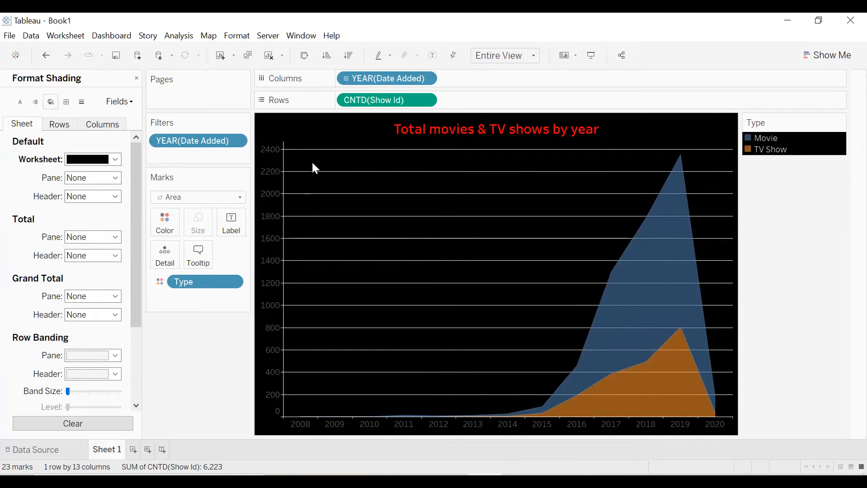
Set the row grid lines of the area chart to None
left_click(82, 102)
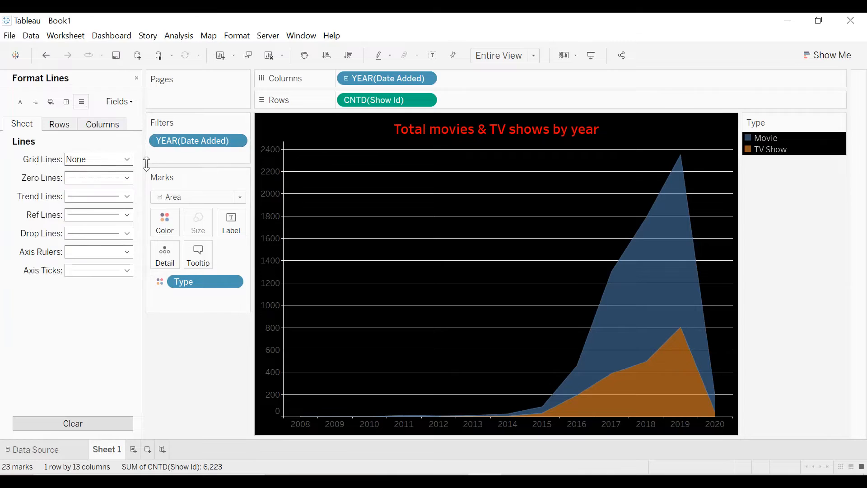
left_click(60, 125)
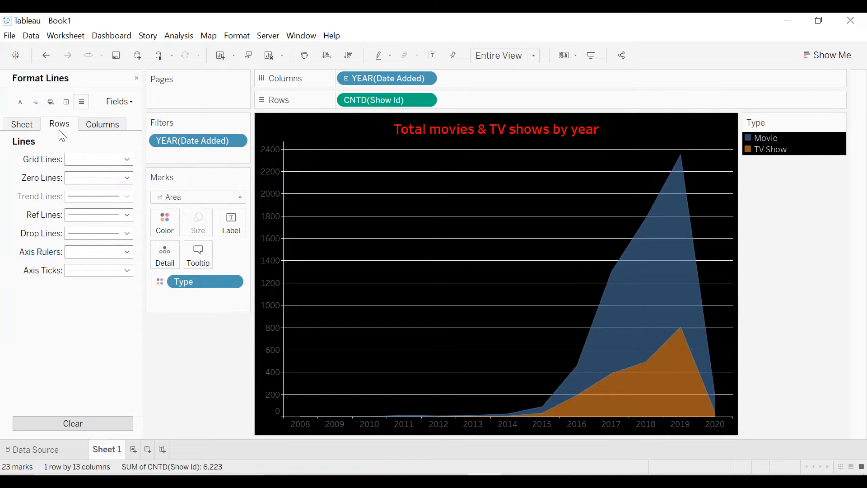
left_click(93, 161)
left_click(97, 176)
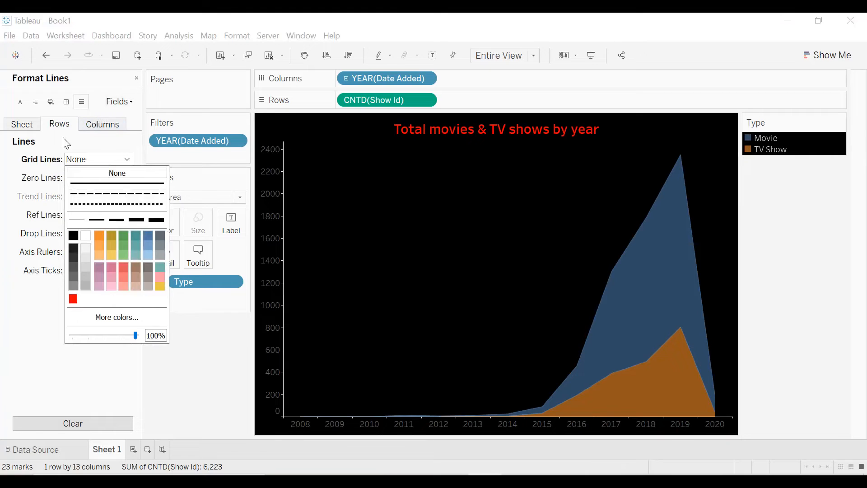
left_click(291, 171)
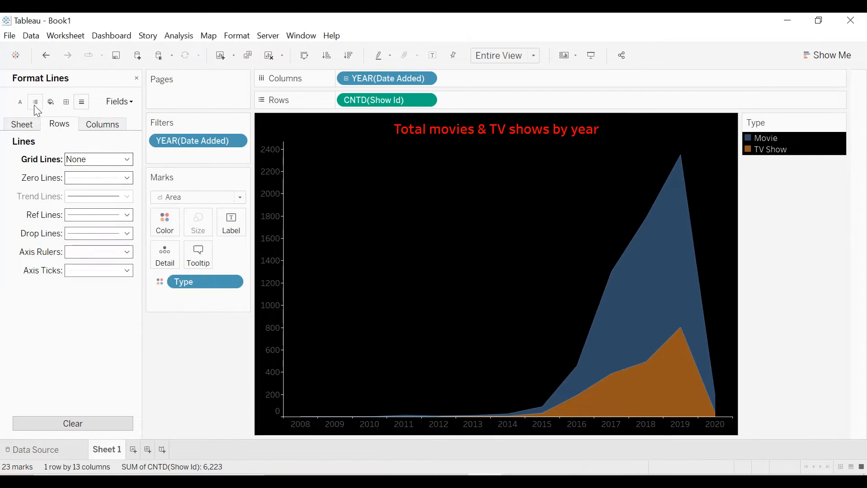
Set the default worksheet font to bold white, close the formatting pane and collapse the data pane
left_click(21, 102)
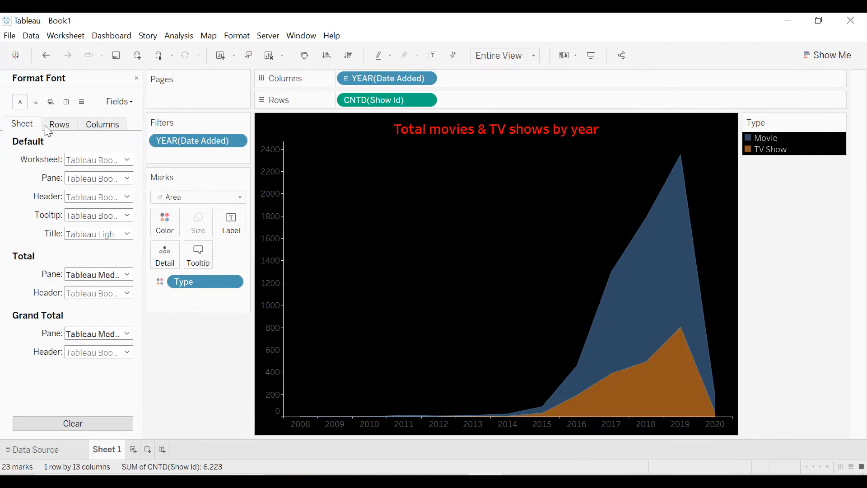
left_click(91, 159)
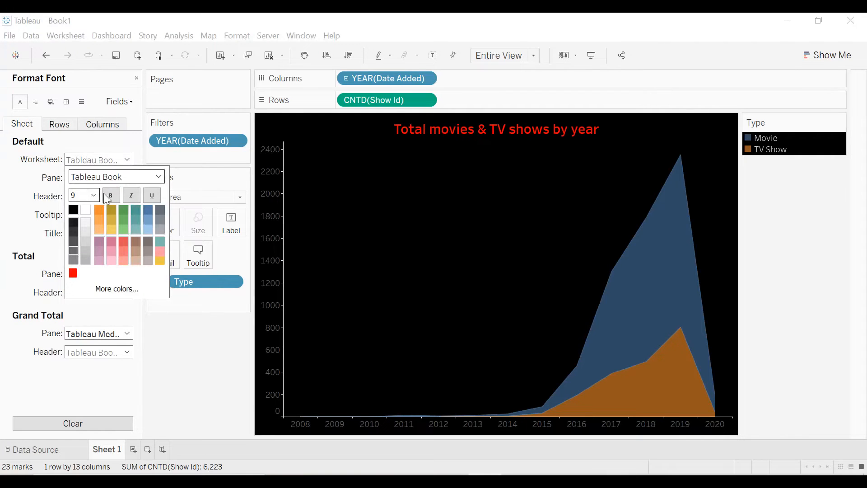
left_click(88, 211)
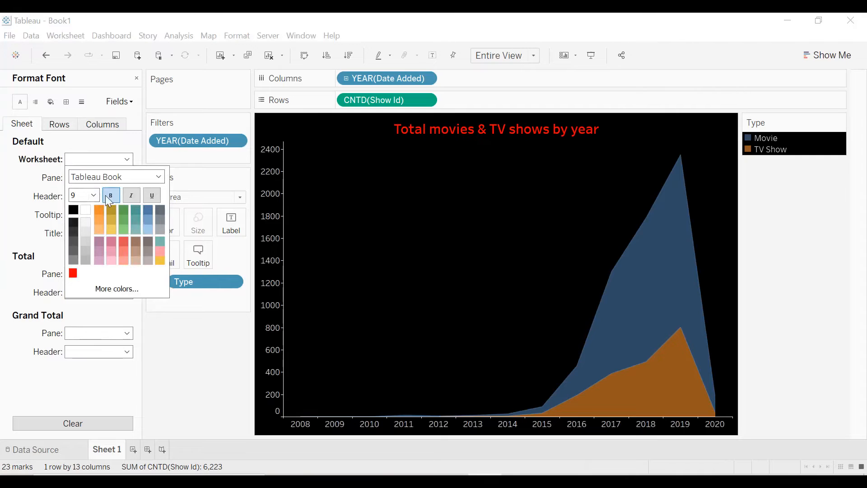
left_click(108, 196)
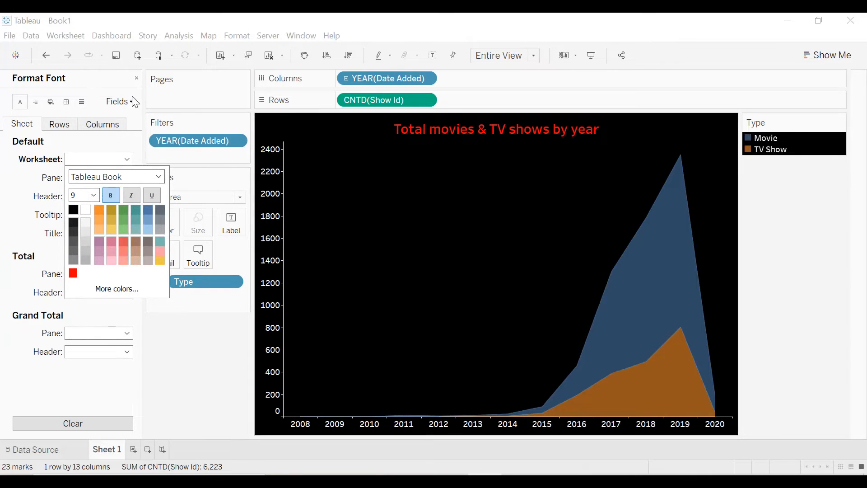
left_click(136, 78)
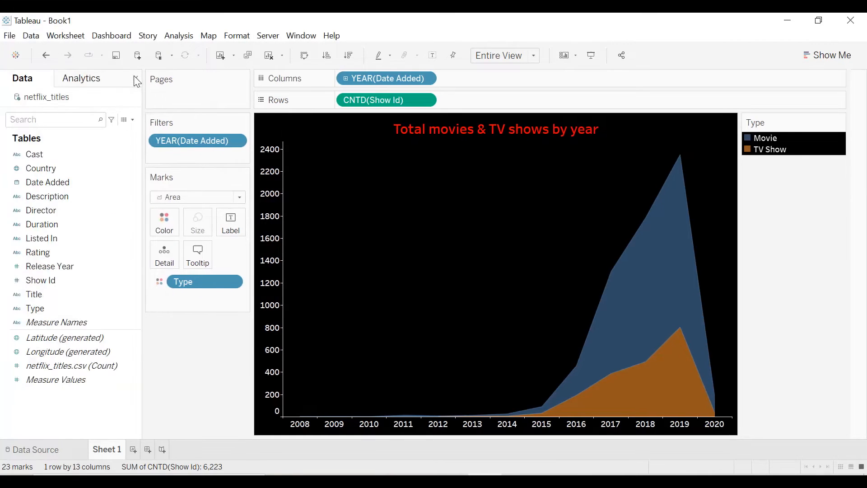
left_click(134, 75)
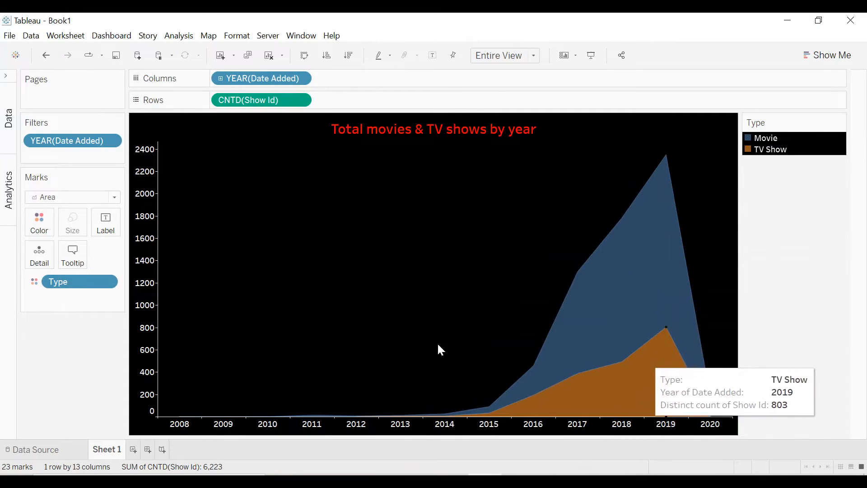
Recolor the Type areas from the Red palette, using a strong red for Movie and a light salmon for TV Show
left_click(39, 229)
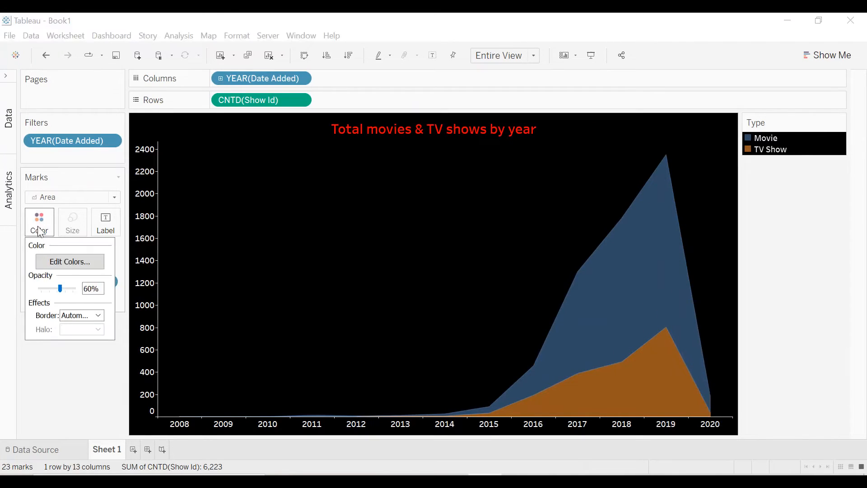
left_click(70, 261)
left_click(439, 182)
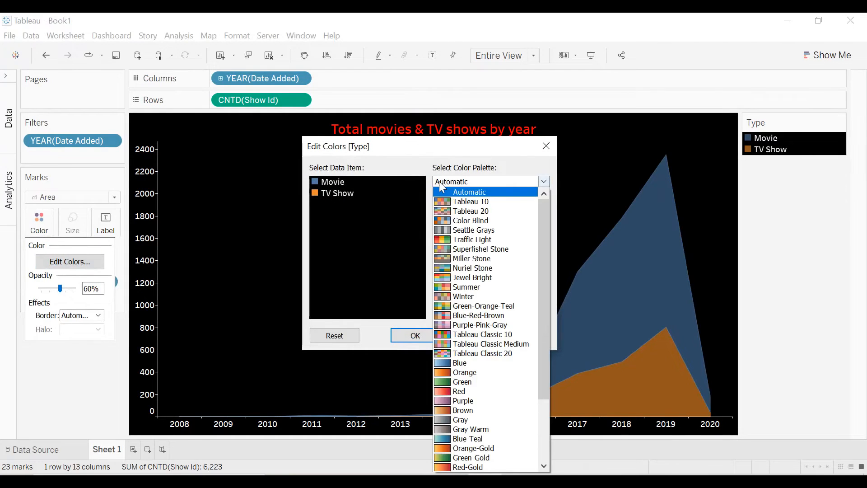
left_click(457, 391)
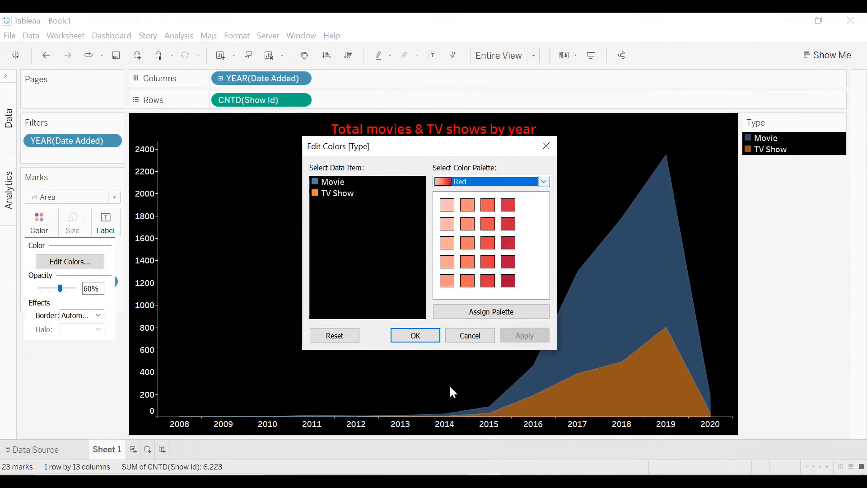
left_click(334, 182)
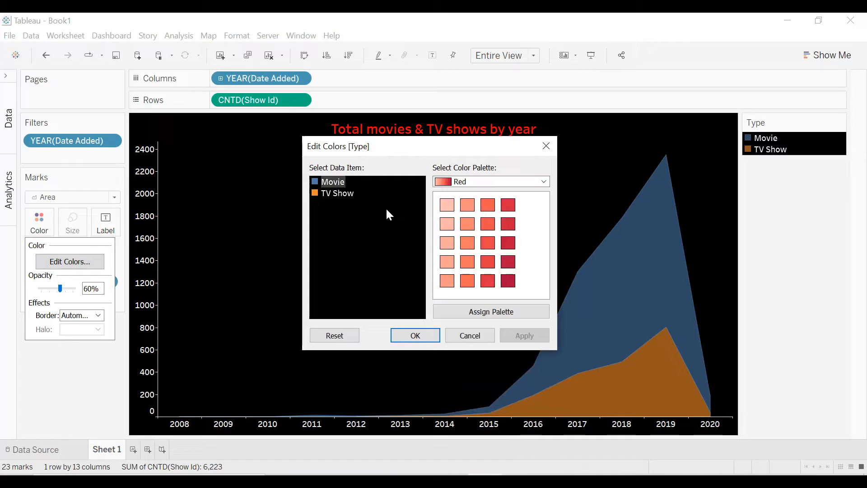
left_click(506, 209)
left_click(339, 194)
left_click(446, 264)
left_click(516, 337)
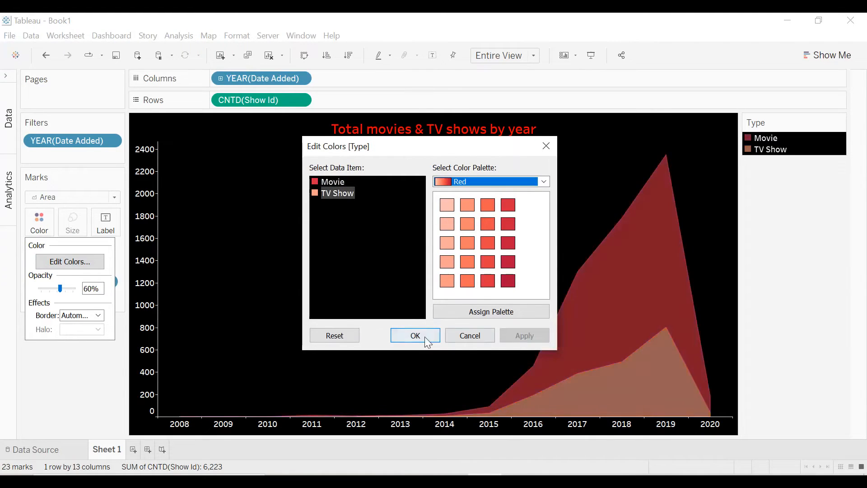
left_click(424, 337)
Hide the Type color legend and label the chart areas with the Type field instead
mouse_move(649, 251)
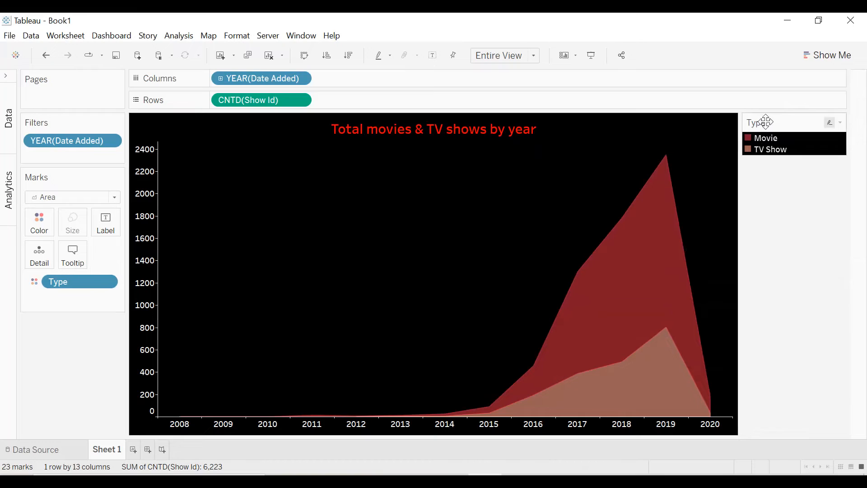
left_click(839, 123)
left_click(792, 235)
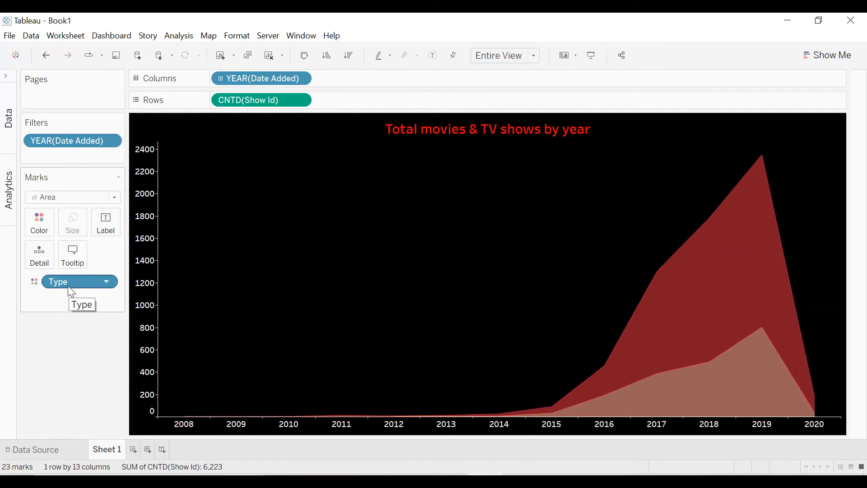
left_click_drag(69, 281, 105, 228)
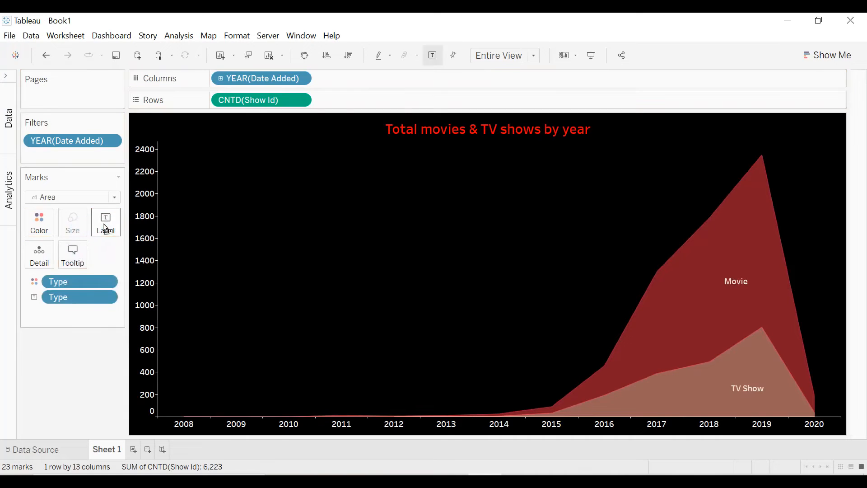
Change the sheet title to "Total movies & TV shows by years"
double_click(464, 138)
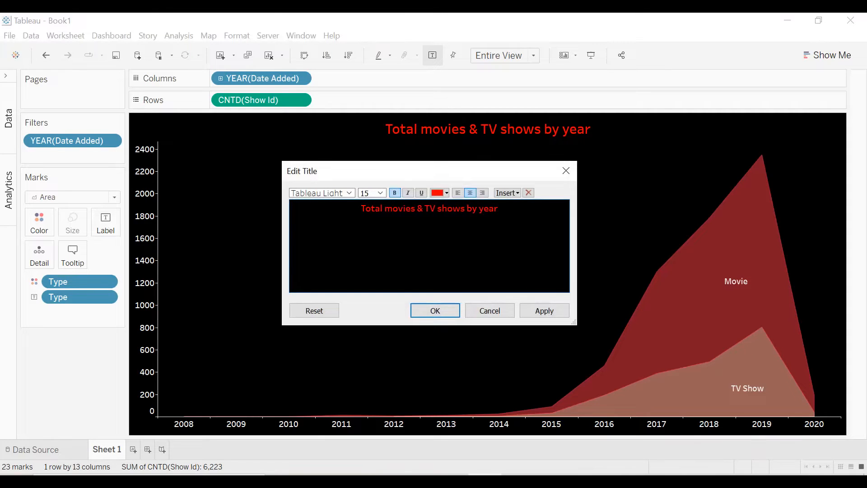
type("s")
left_click(550, 313)
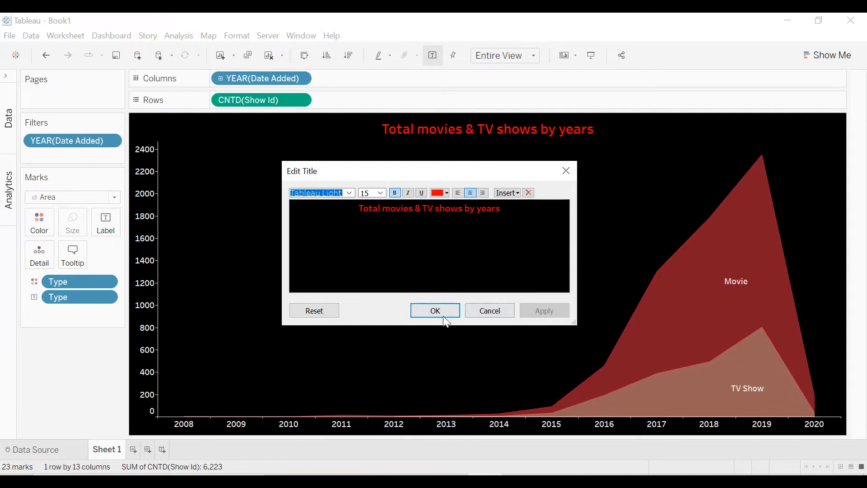
left_click(441, 314)
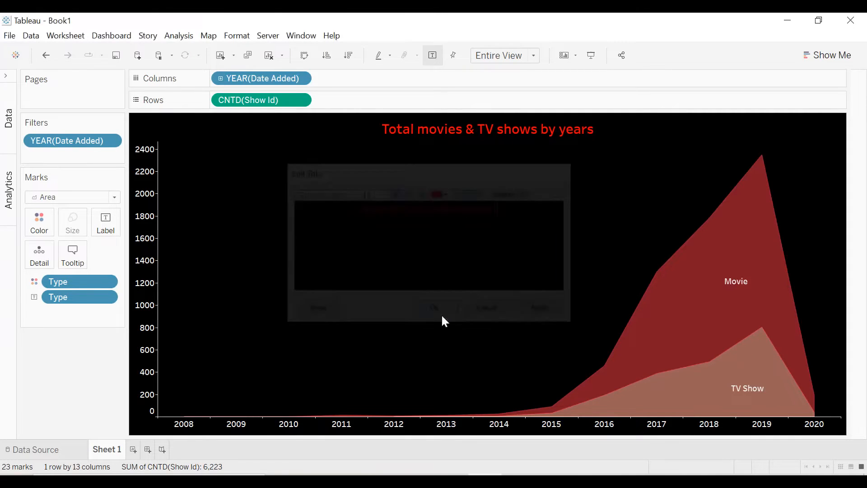
Rename Sheet 1 as "Toal movies & YV shows by years"
double_click(108, 449)
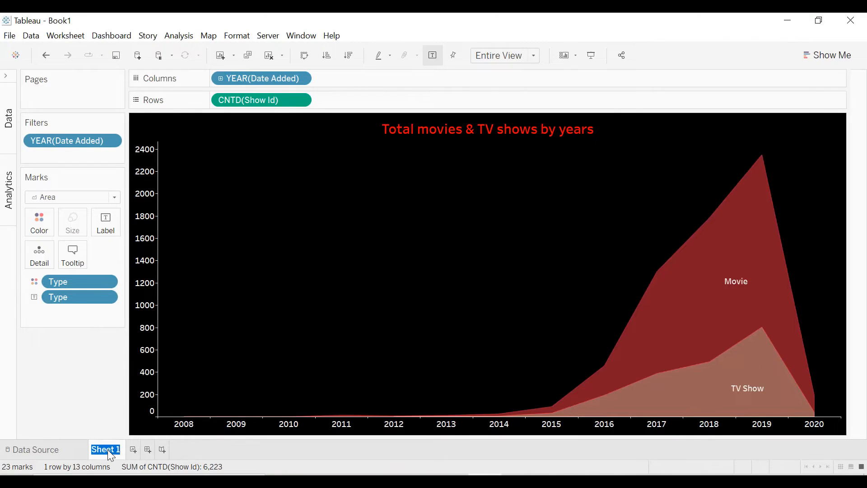
type("Toal movies")
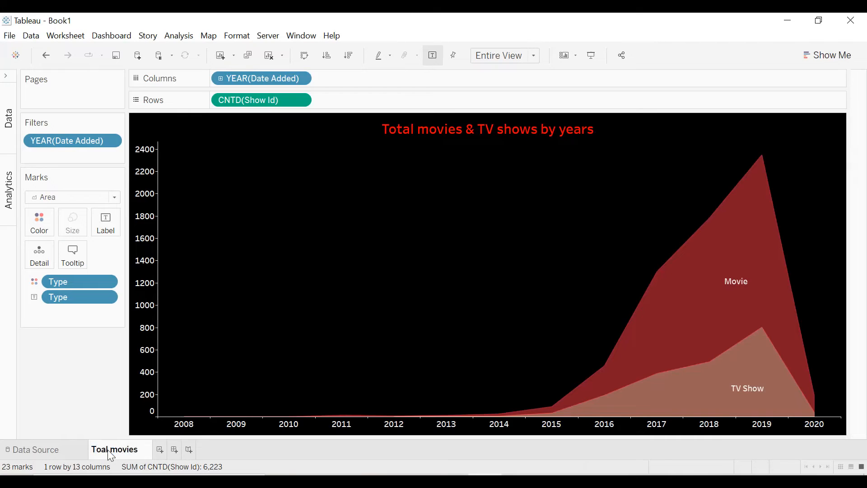
type(" &")
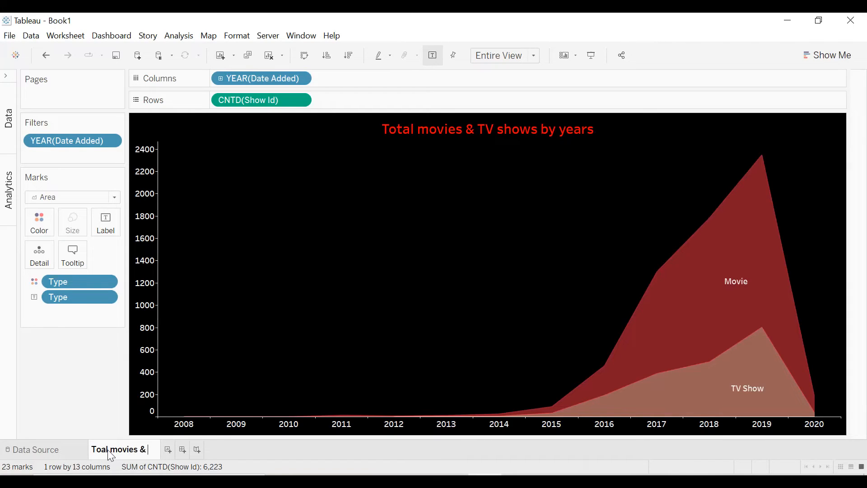
type(" YV shop")
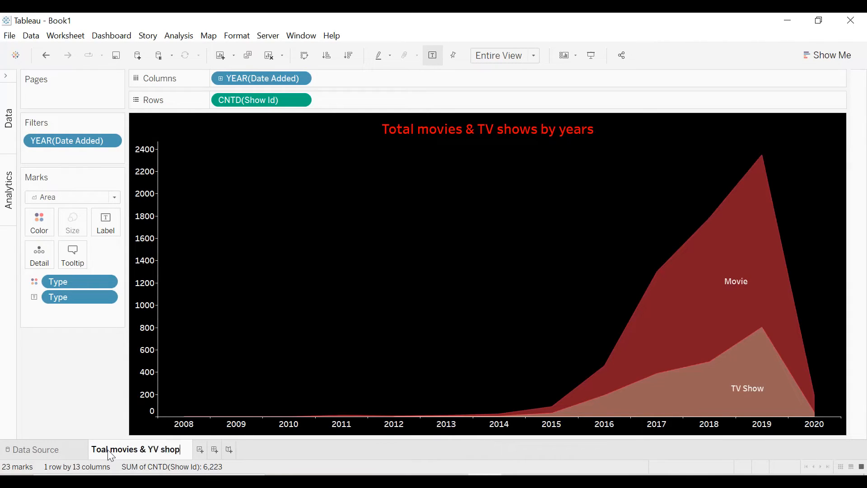
key("BackSpace")
key("BackSpace")
type("ows by years")
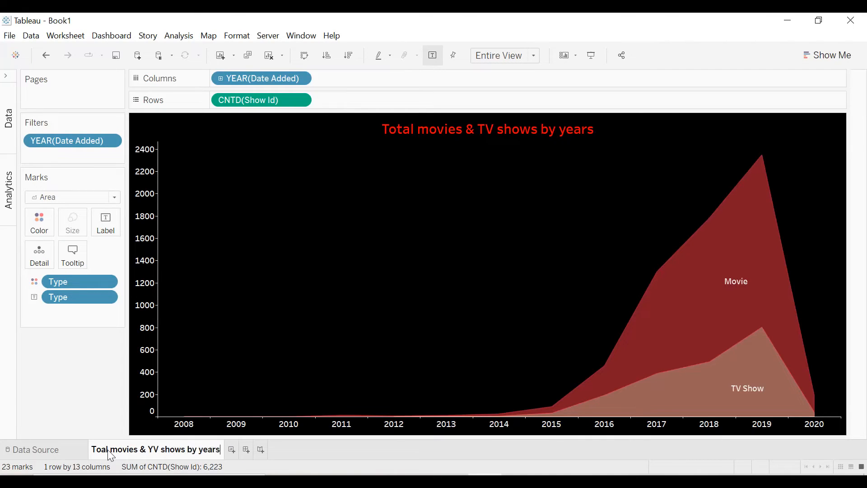
key("Return")
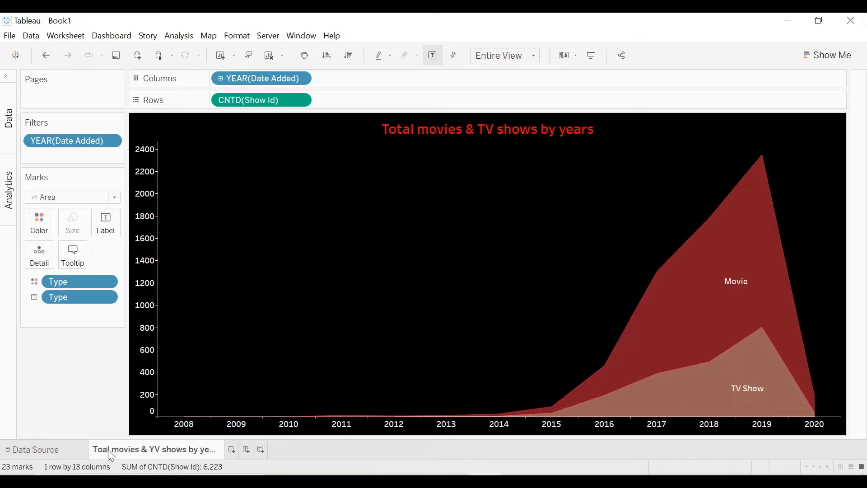
Create a new worksheet and plot the Country field as points on a world map
left_click(232, 451)
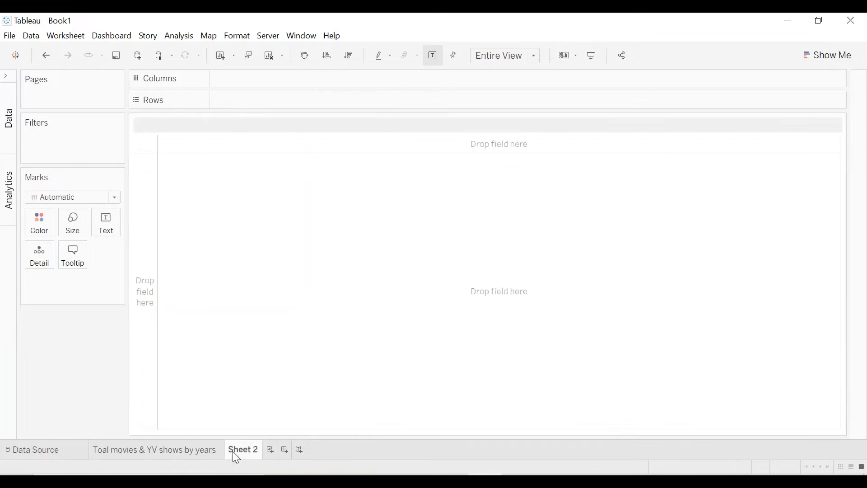
left_click(7, 78)
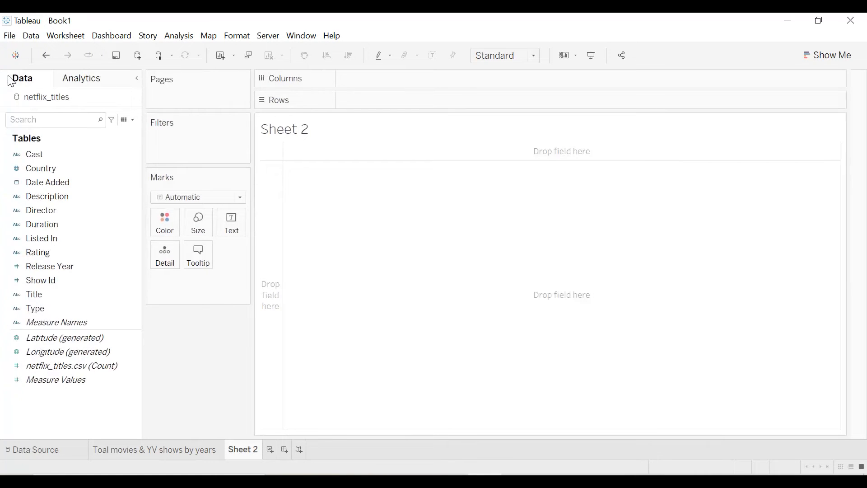
left_click(45, 169)
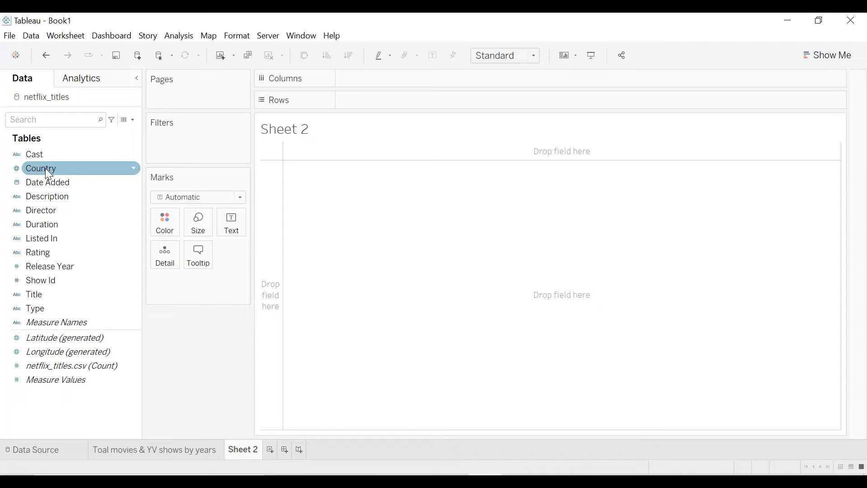
left_click(46, 169)
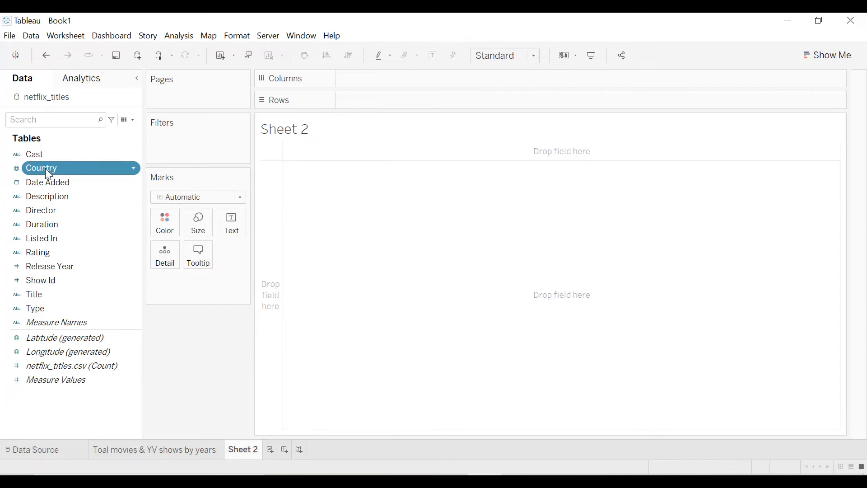
double_click(45, 168)
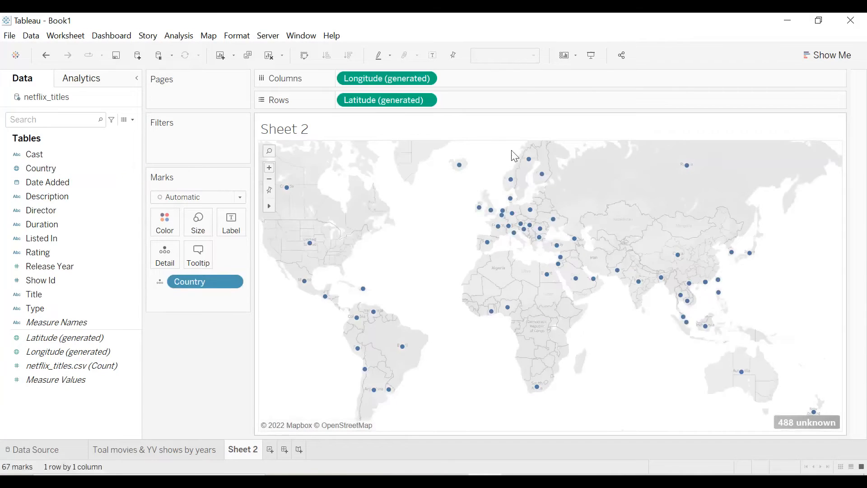
Change the mark type to Map and filter out the unknown country locations
left_click(216, 199)
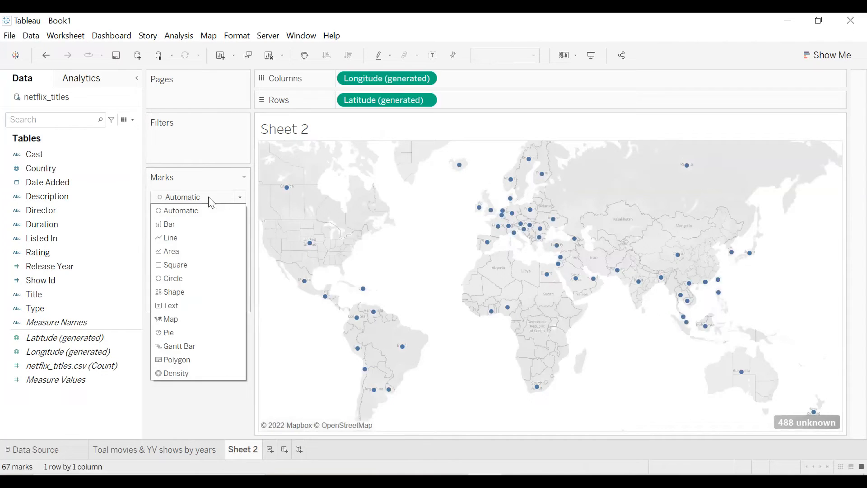
left_click(185, 314)
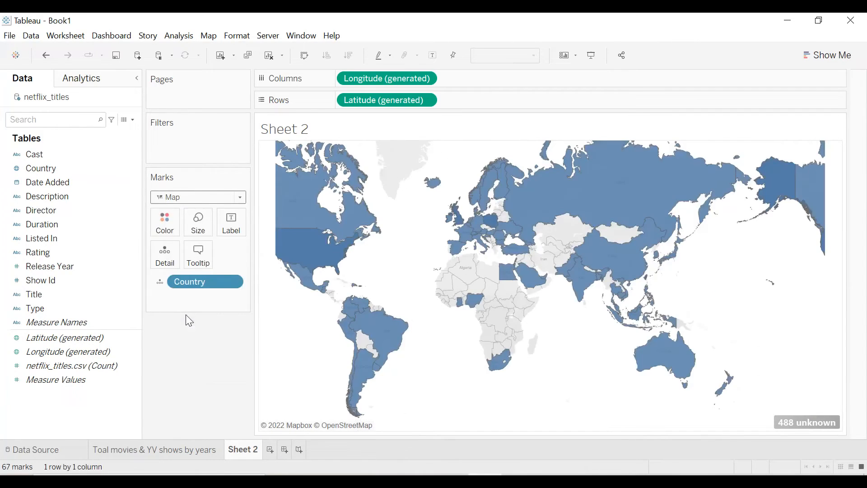
left_click(801, 422)
left_click(459, 254)
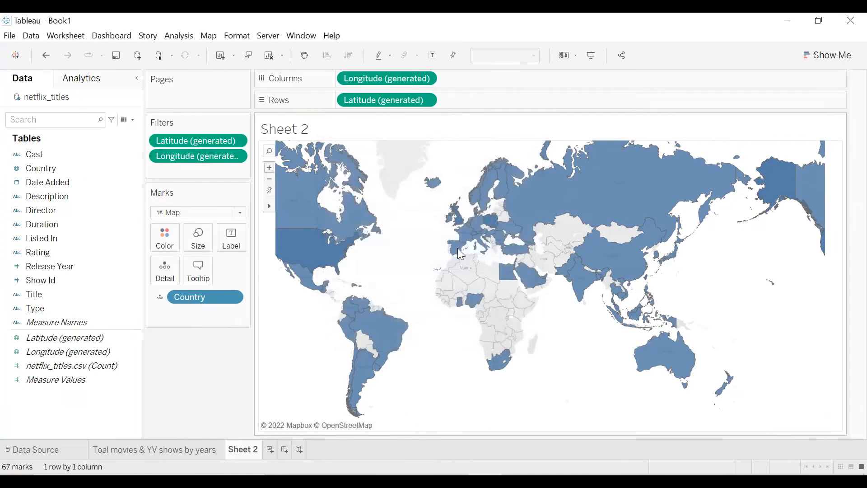
Replace the sheet title text with "Total movies & TV shows by country"
double_click(313, 131)
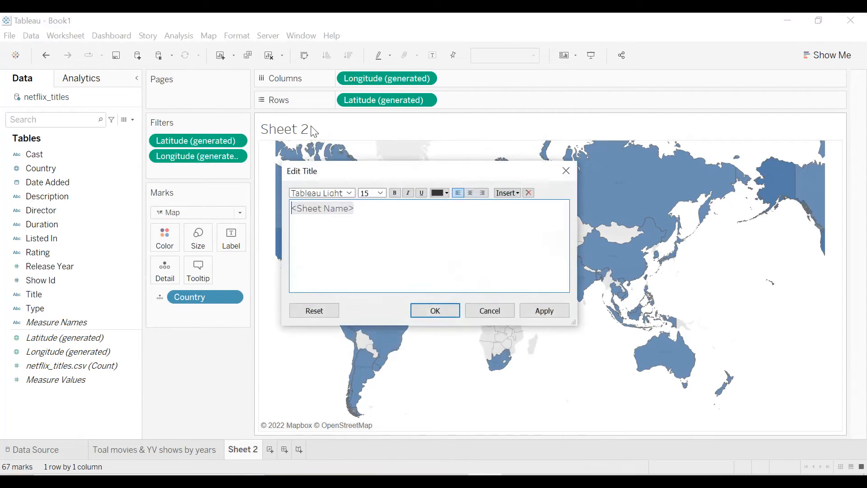
key("ctrl+a")
type("toat")
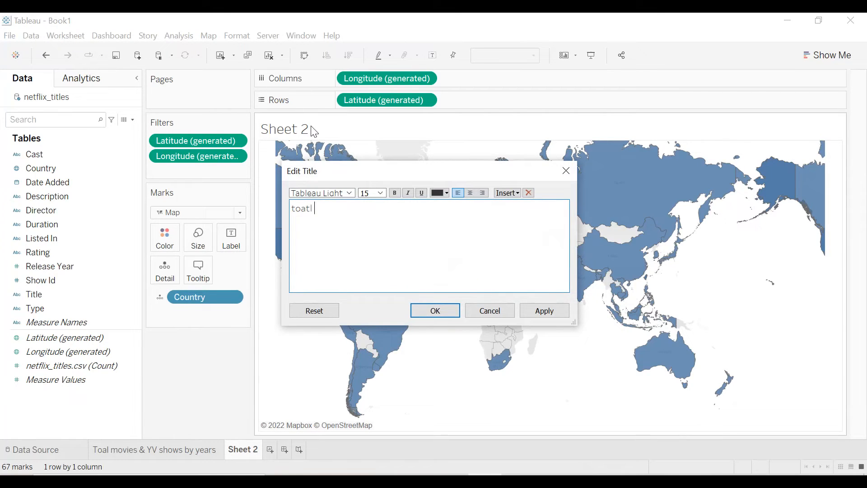
key("BackSpace")
key("BackSpace")
key("BackSpace")
key("BackSpace")
key("BackSpace")
type("Total movies a")
key("BackSpace")
key("BackSpace")
type("& TV shows by country")
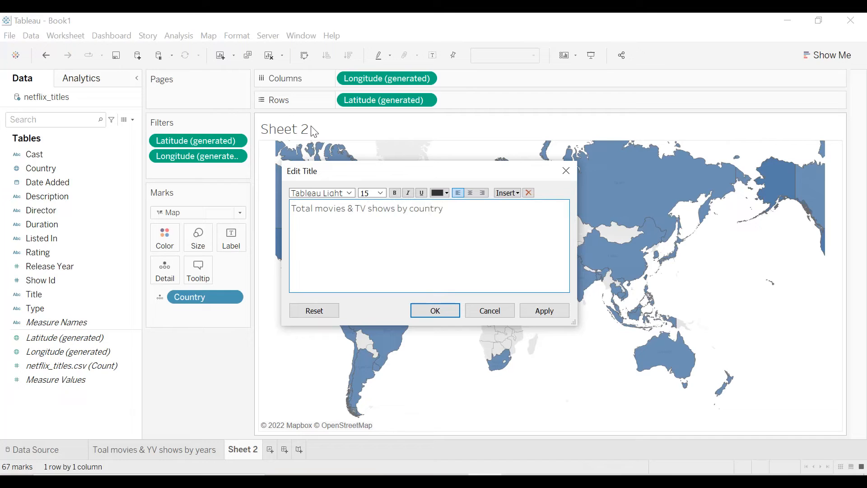
Format the title text as centered, bold and red, and apply it to the sheet
left_click(471, 193)
key("ctrl+a")
left_click(395, 193)
left_click(438, 194)
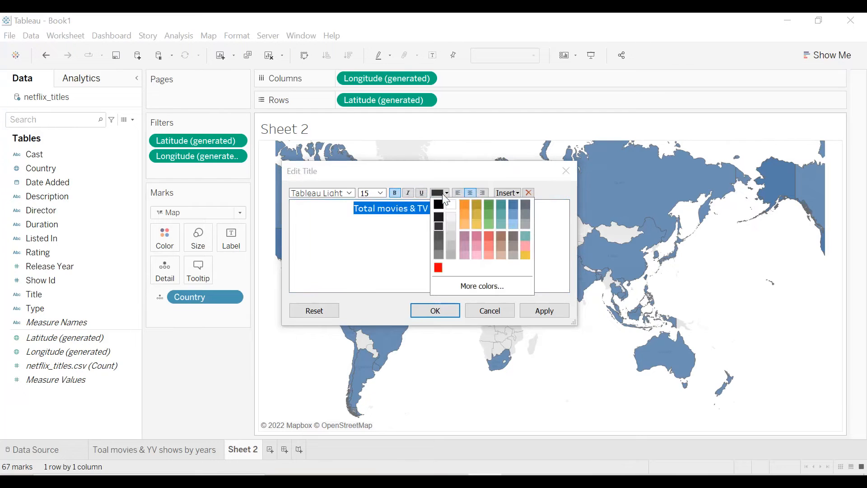
left_click(438, 266)
left_click(541, 311)
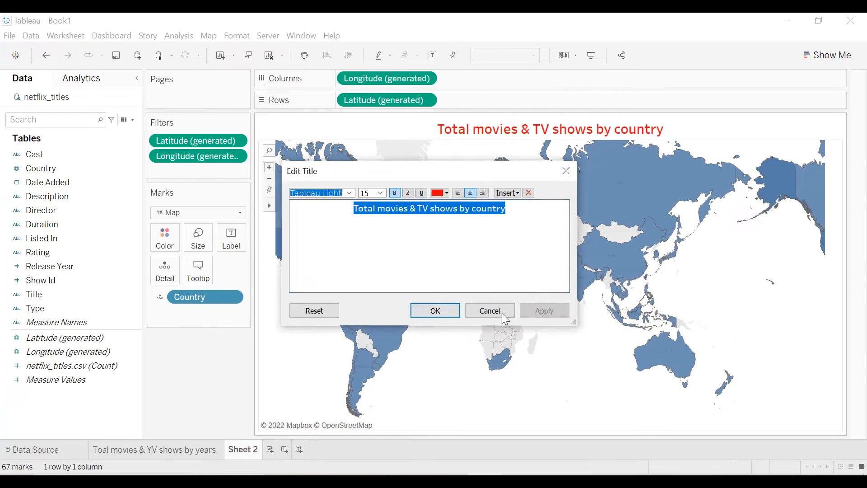
left_click(449, 310)
Set the default worksheet shading to black and collapse the side pane
right_click(341, 132)
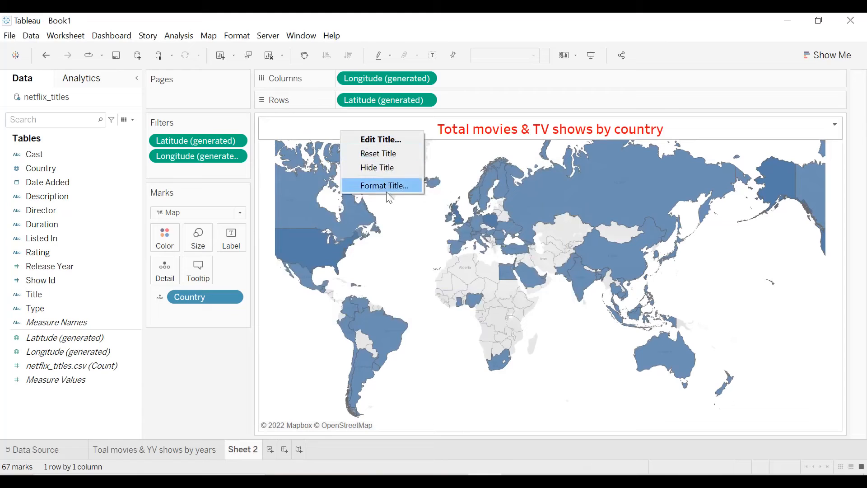
left_click(405, 262)
right_click(404, 261)
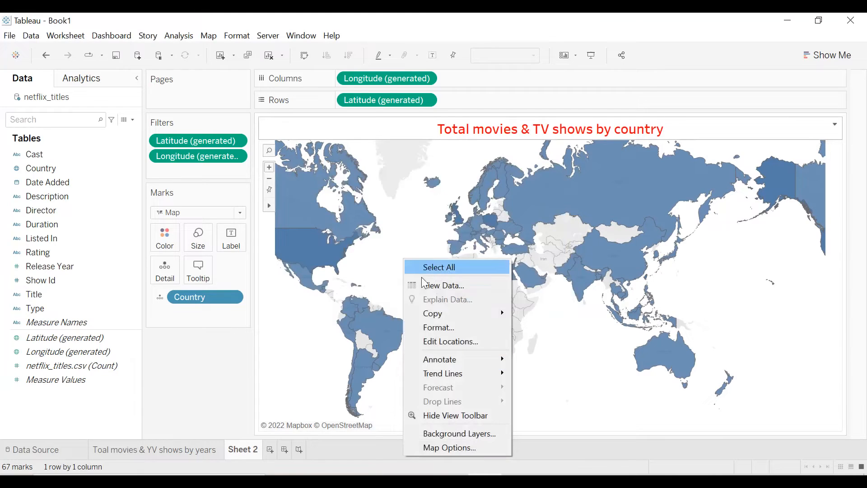
left_click(440, 328)
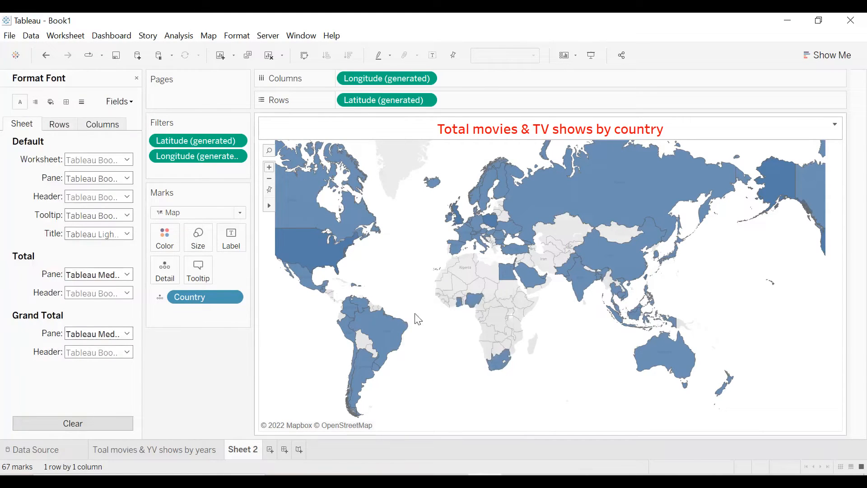
left_click(51, 103)
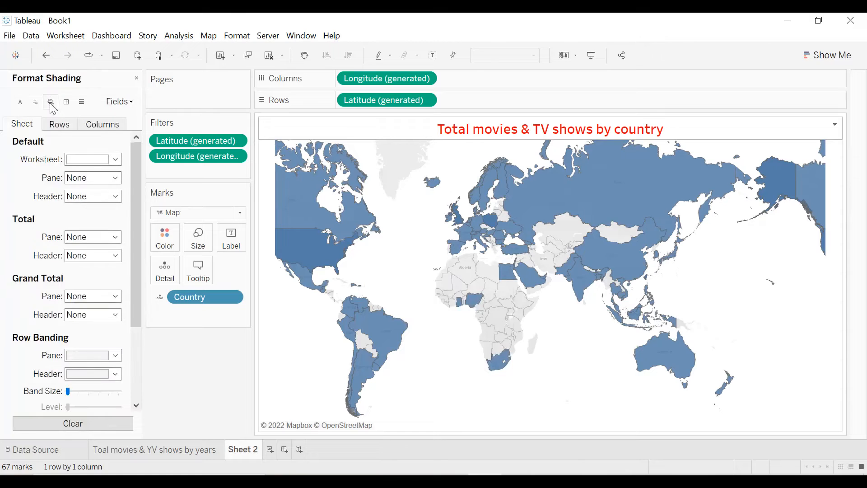
left_click(93, 159)
left_click(73, 189)
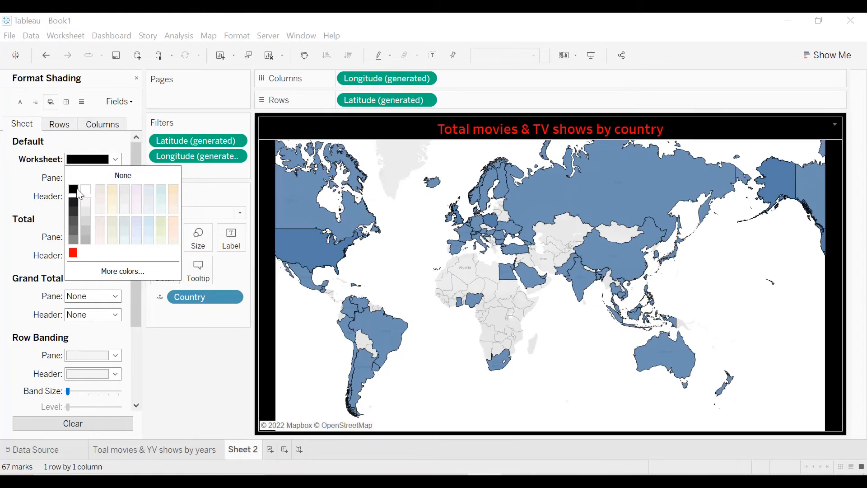
left_click(136, 78)
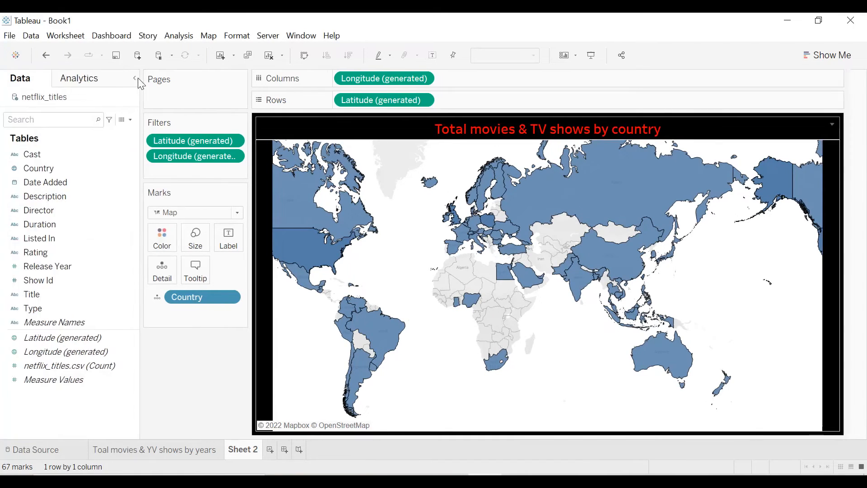
left_click(135, 78)
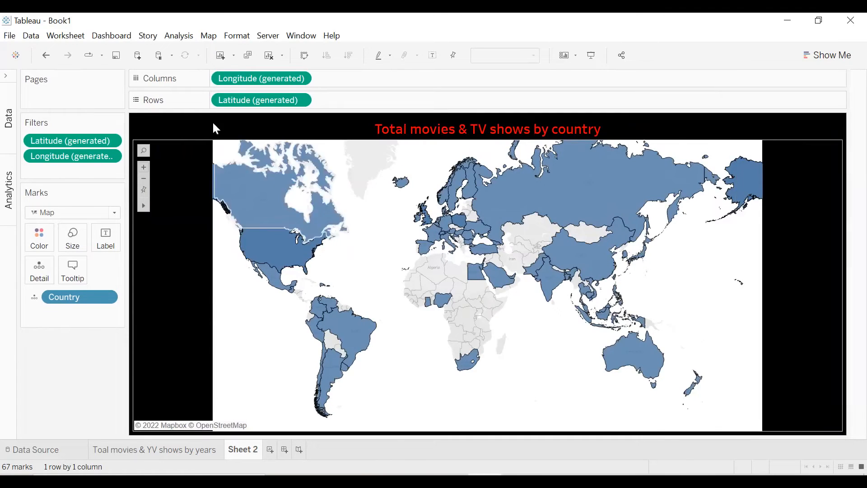
Change the map's background style to Dark
left_click(208, 40)
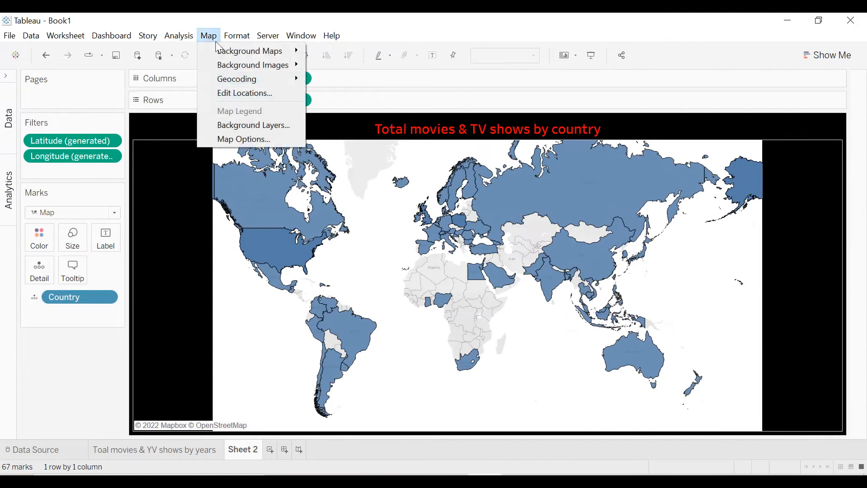
mouse_move(225, 48)
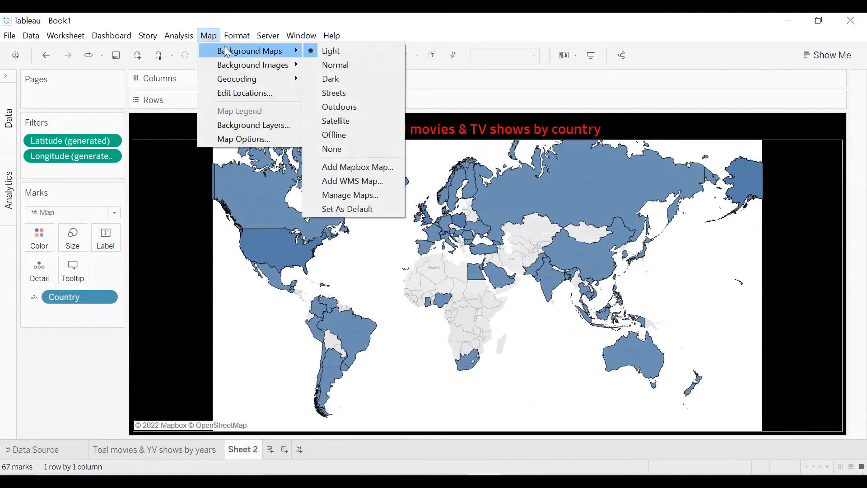
left_click(340, 82)
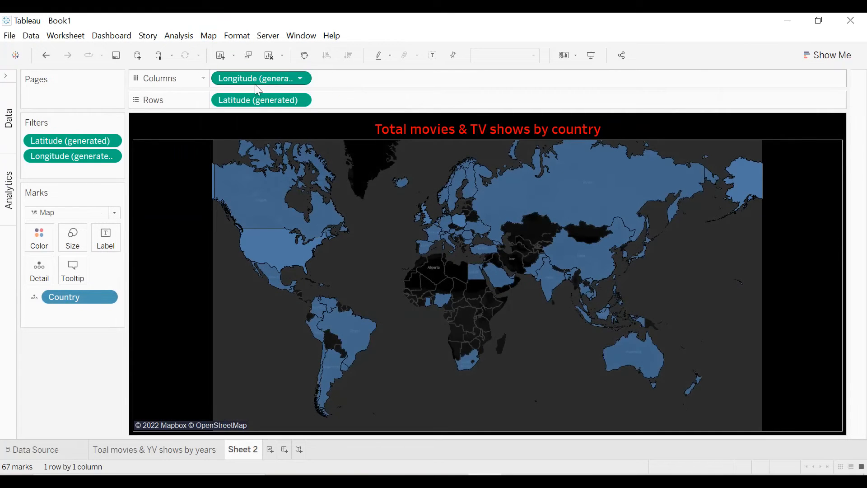
Color the filled country marks red
left_click(39, 237)
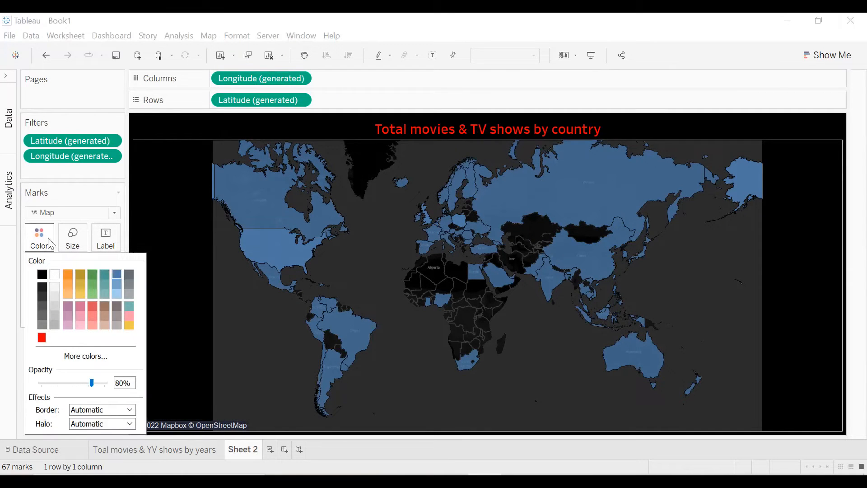
left_click(41, 338)
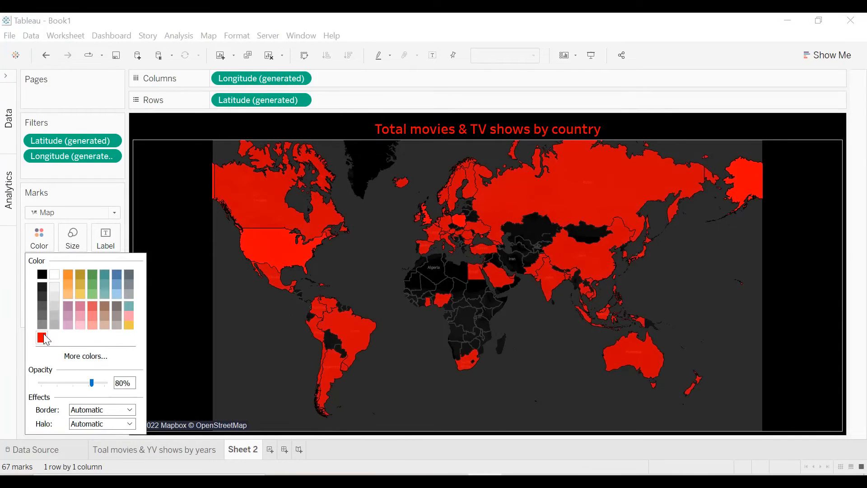
left_click(76, 214)
Color the countries by Show Id, aggregated as Count (Distinct)
left_click(9, 121)
left_click(9, 120)
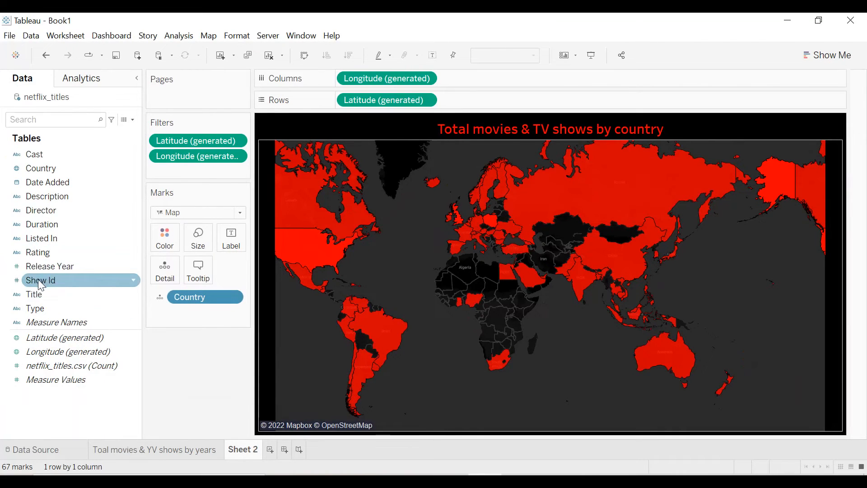
mouse_move(40, 279)
left_mouse_down()
mouse_move(75, 279)
mouse_move(50, 266)
left_mouse_up()
left_click(496, 263)
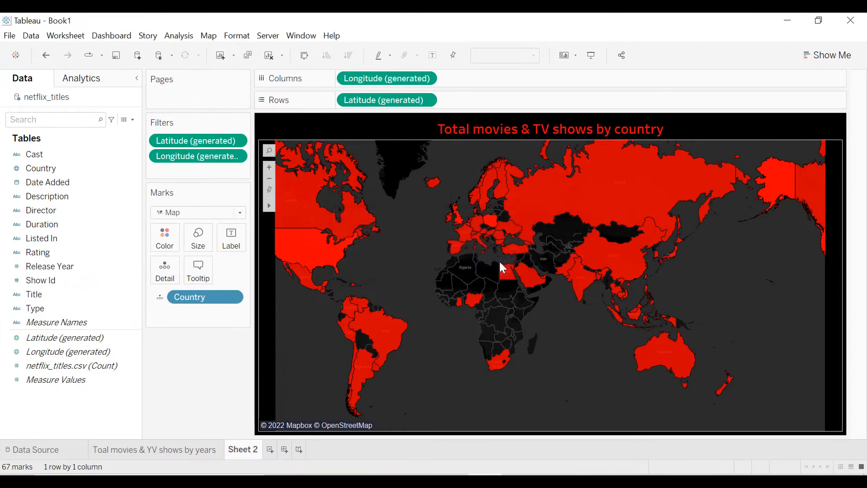
left_click_drag(50, 280, 167, 245)
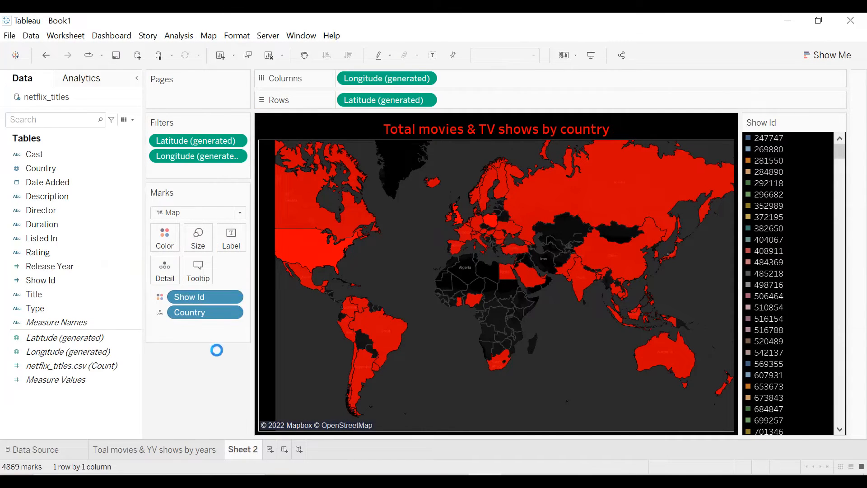
left_click(233, 297)
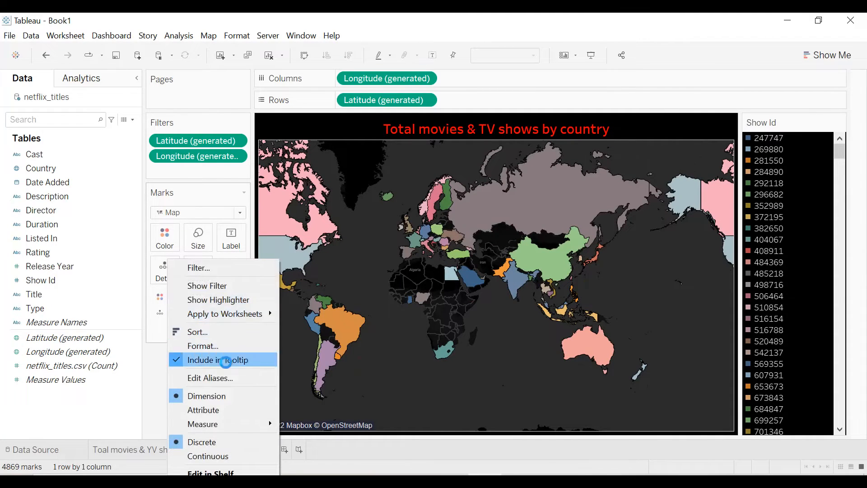
mouse_move(225, 427)
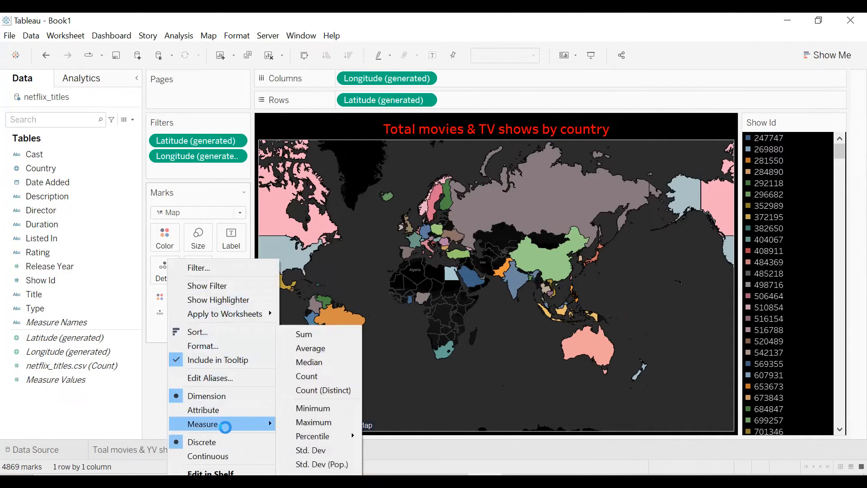
left_click(305, 389)
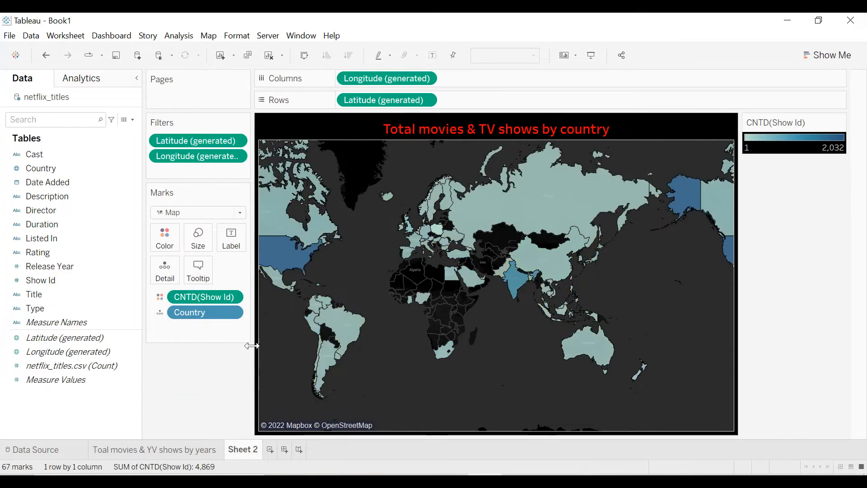
Apply the Red palette to the map's distinct count of Show Id color scale
left_click(161, 299)
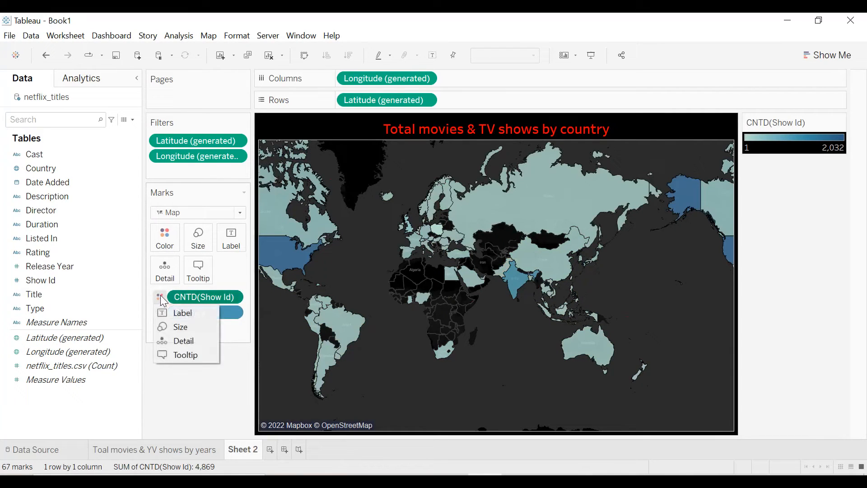
left_click(165, 236)
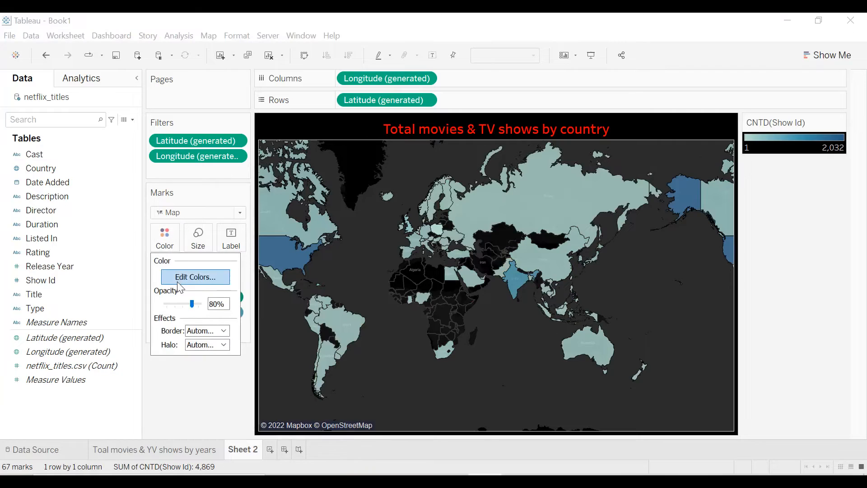
left_click(180, 283)
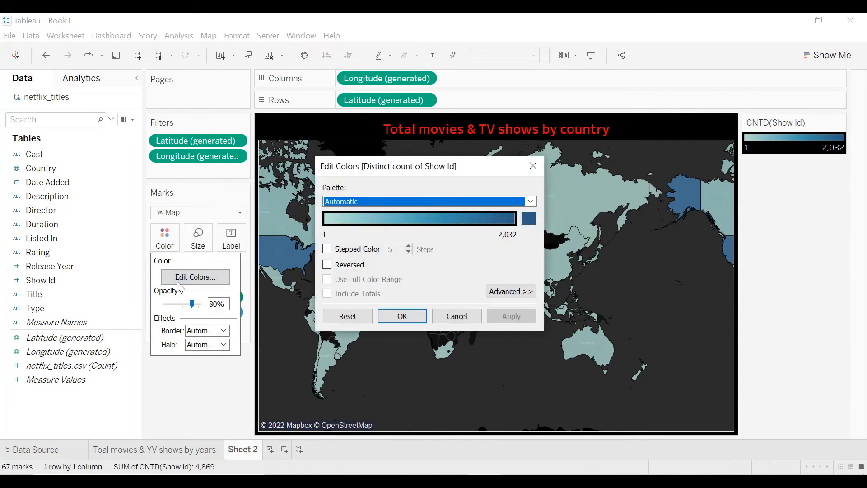
left_click(530, 201)
left_click(414, 251)
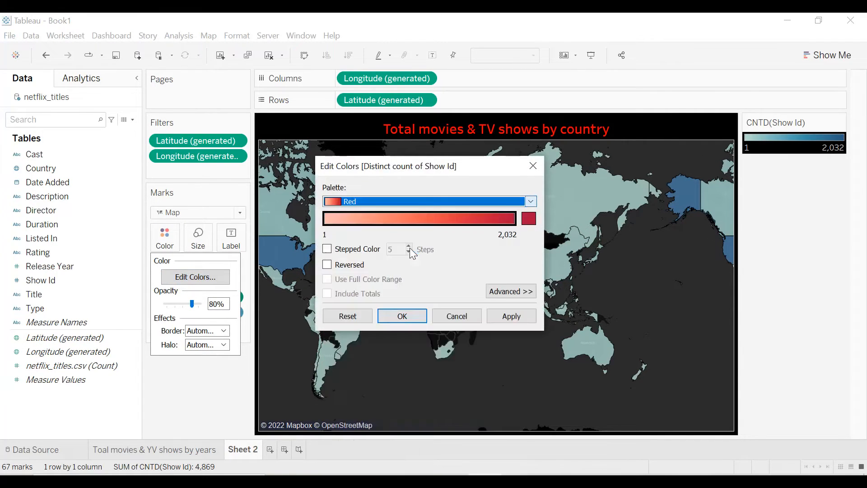
left_click(500, 316)
left_click(401, 316)
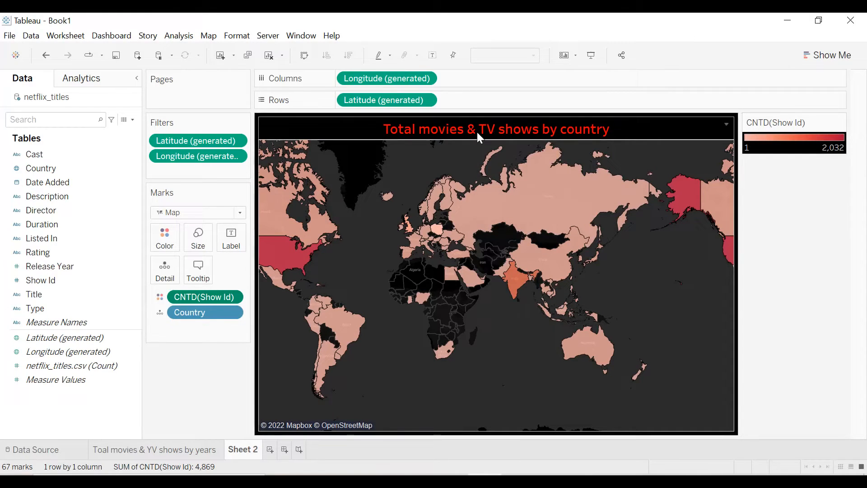
mouse_move(303, 265)
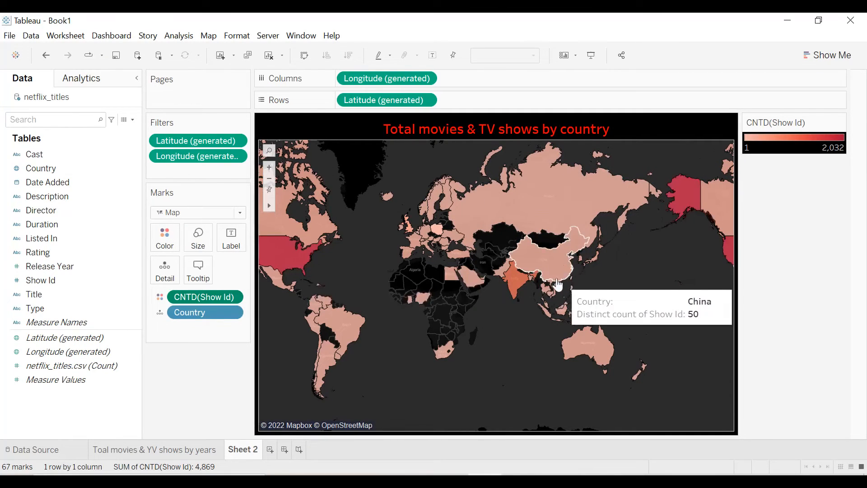
mouse_move(512, 277)
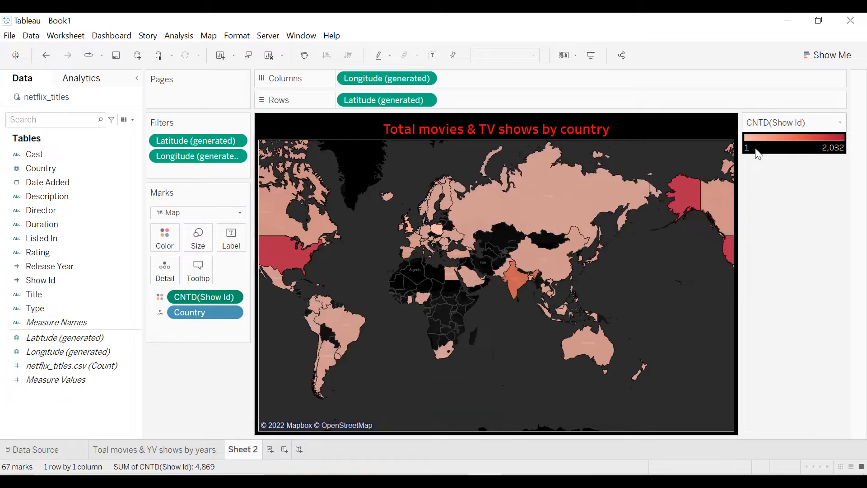
Rename the map worksheet to "Total movies and TV shows by country"
double_click(252, 450)
type("Total mov")
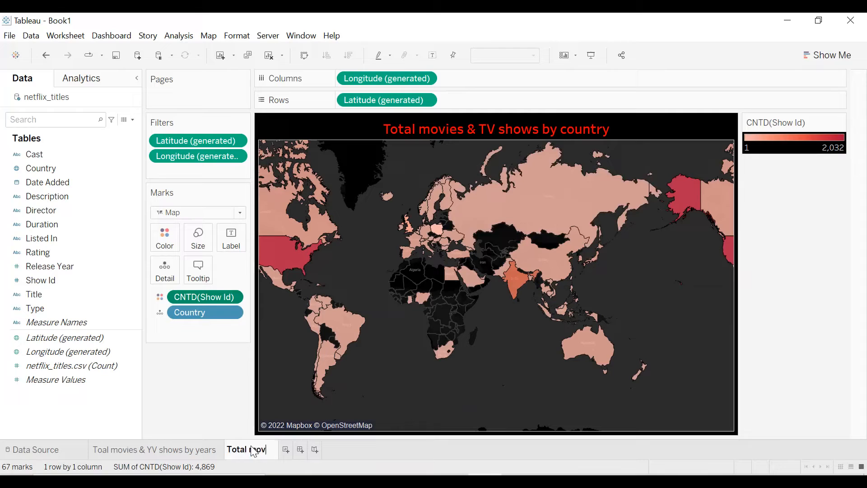
type("ies and TV")
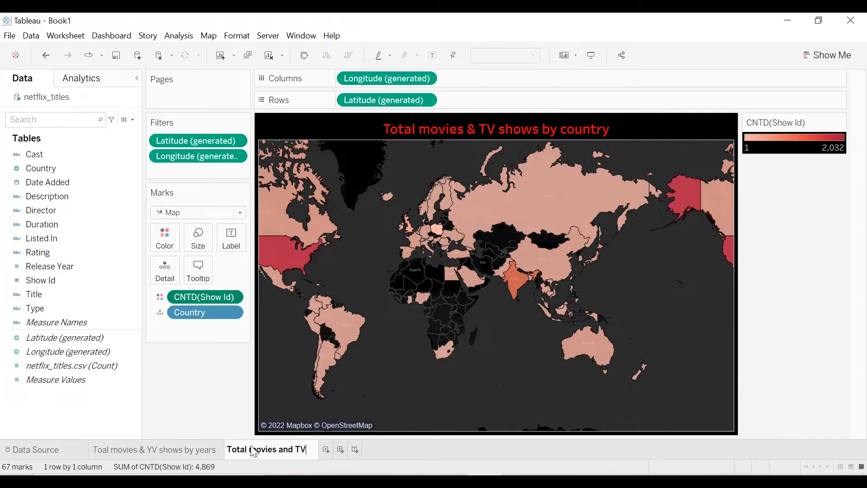
type(" shows by")
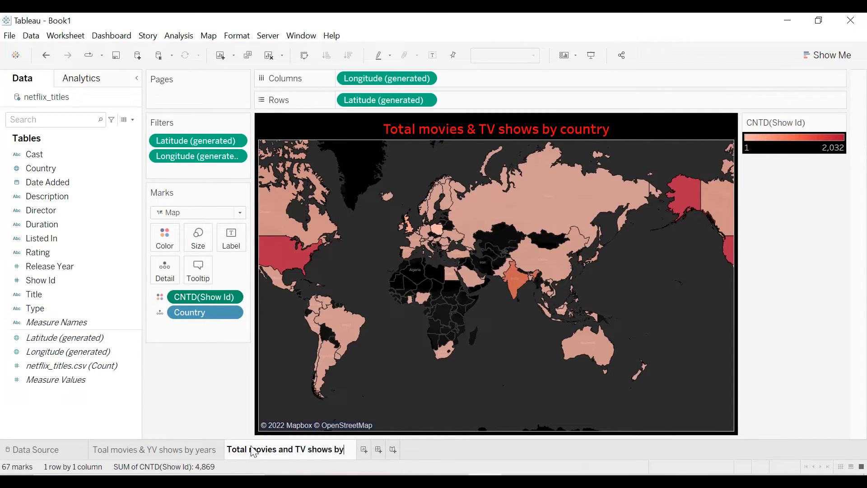
type(" country")
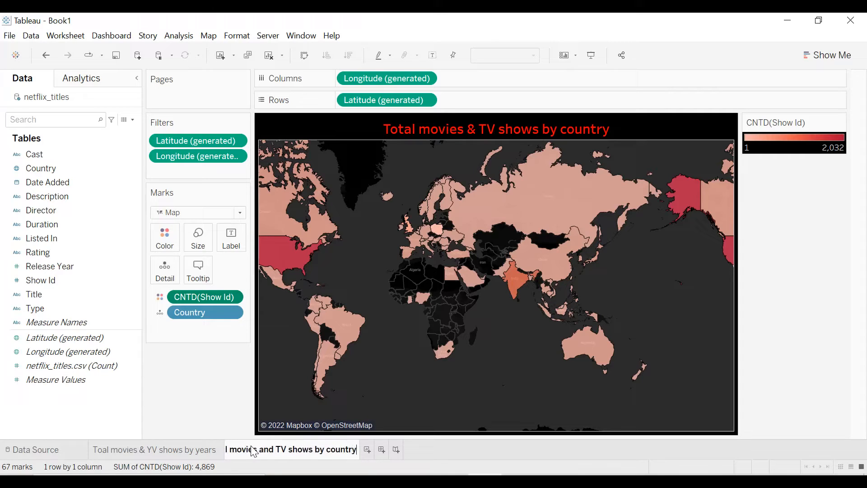
key("Return")
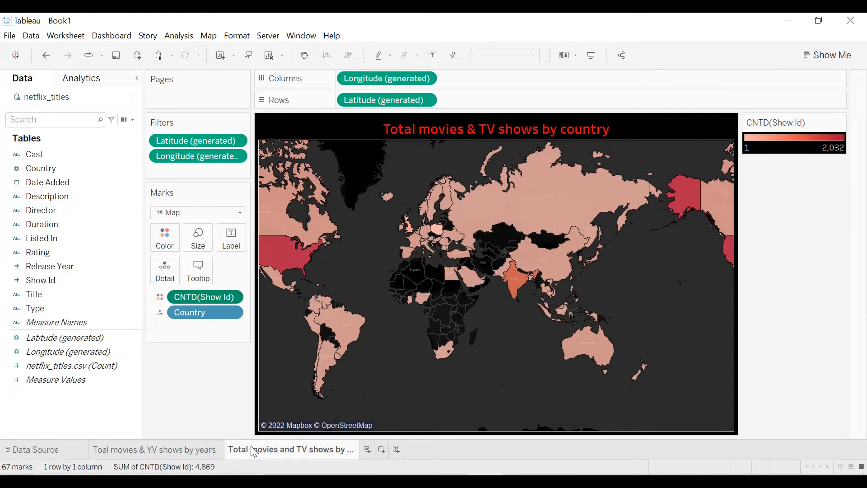
Add a new worksheet and name it "Top 10 genre"
left_click(367, 450)
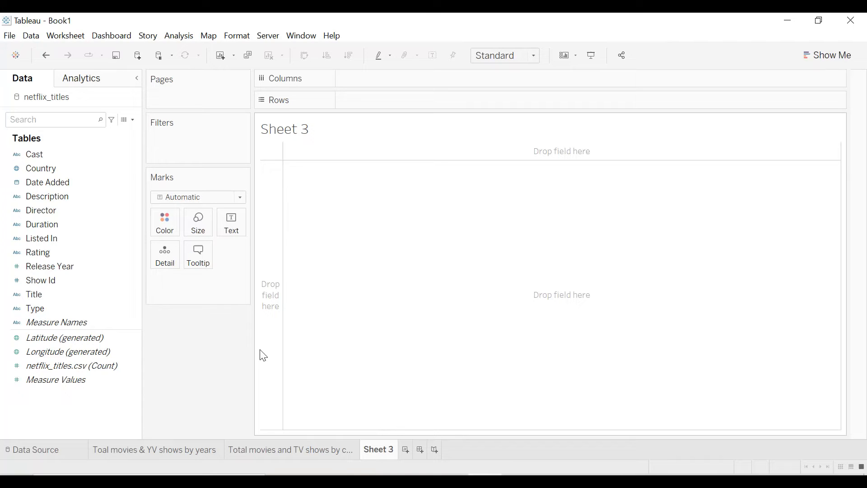
double_click(382, 451)
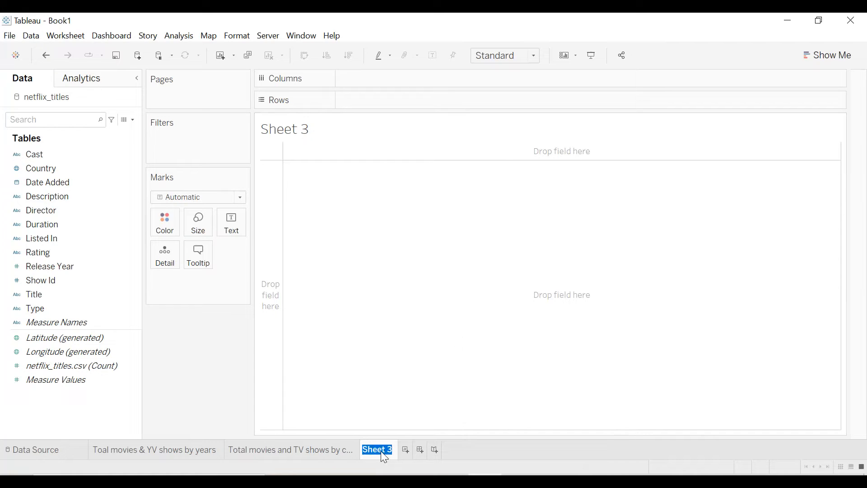
type("Top 10 genre")
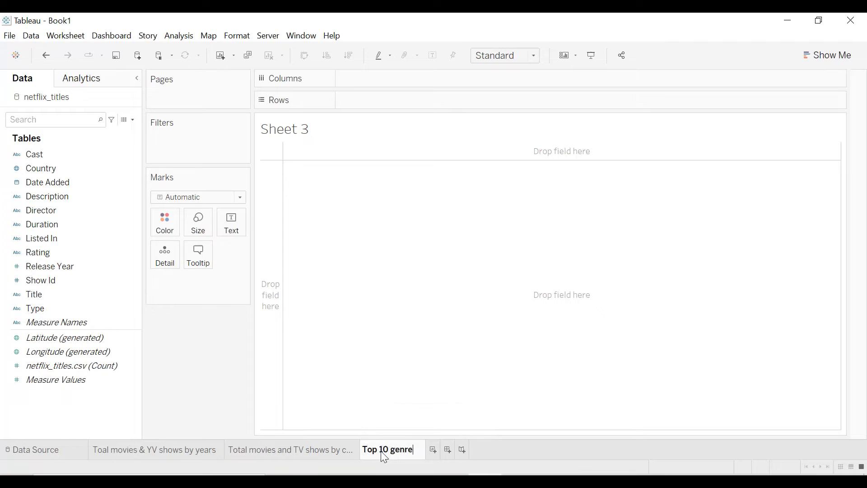
key("Return")
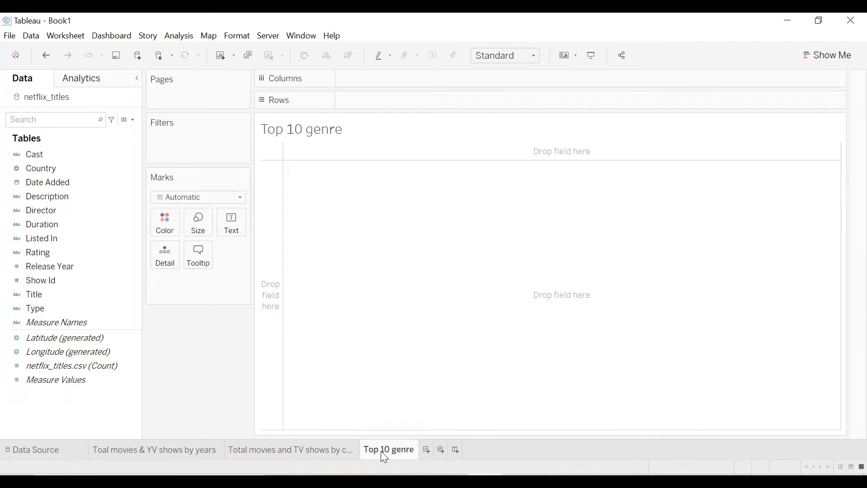
List the Listed In genres as rows and show Show Id as text, aggregated as Count (Distinct)
left_click(133, 277)
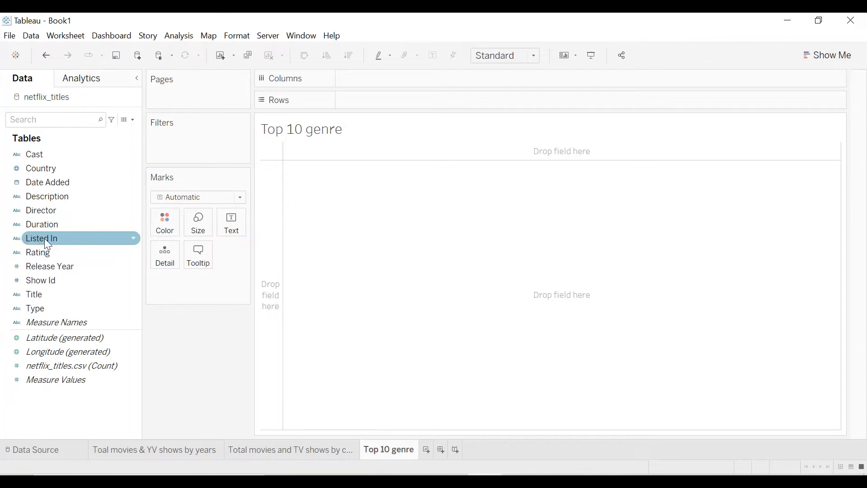
left_click_drag(44, 238, 379, 101)
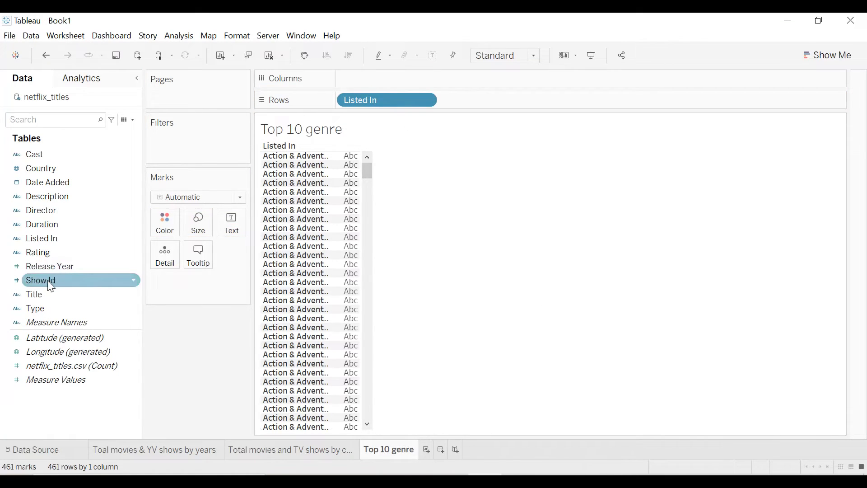
left_click_drag(47, 280, 233, 232)
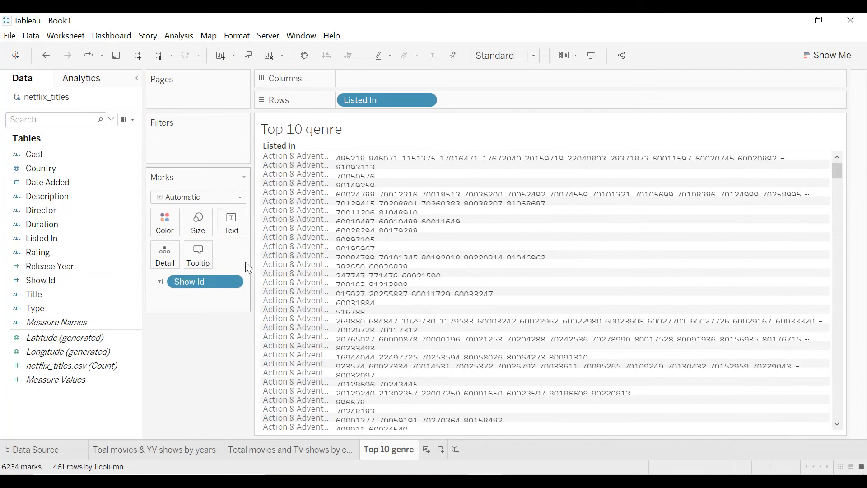
left_click(234, 282)
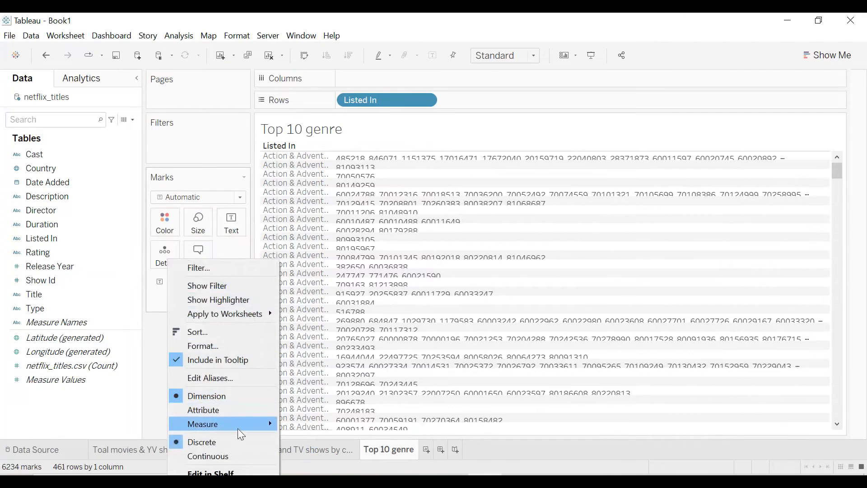
mouse_move(241, 435)
left_click(317, 391)
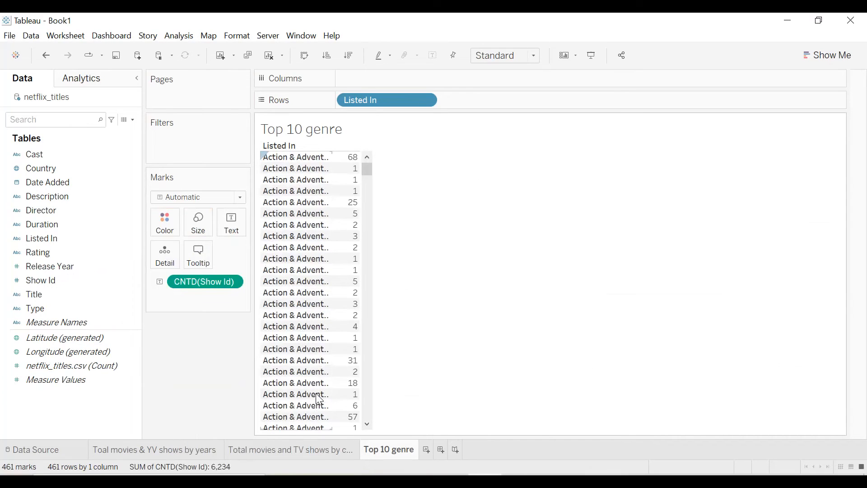
Sort the genres in descending order and filter Listed In to the top 10 by Count (Distinct) of Show Id
left_click(349, 55)
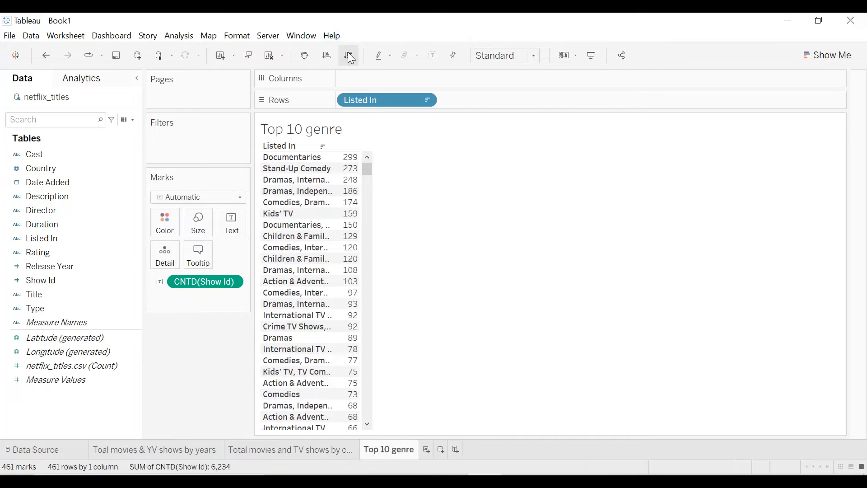
left_click(426, 100)
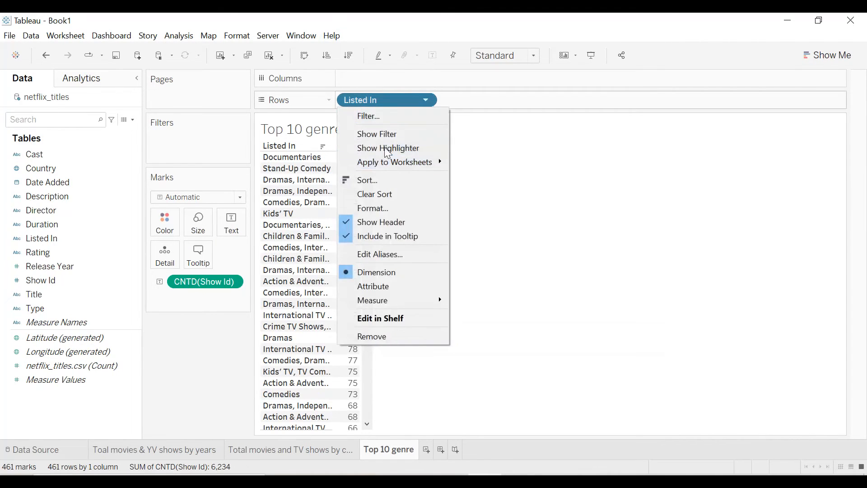
left_click(366, 118)
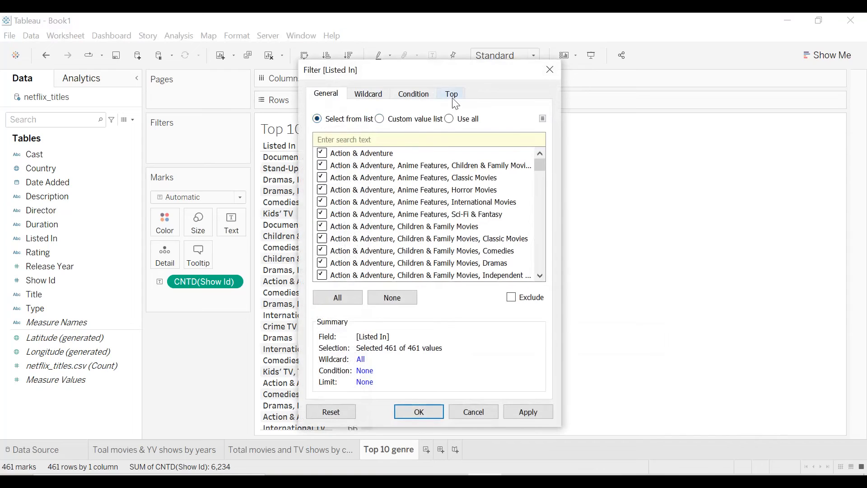
left_click(452, 94)
left_click(319, 126)
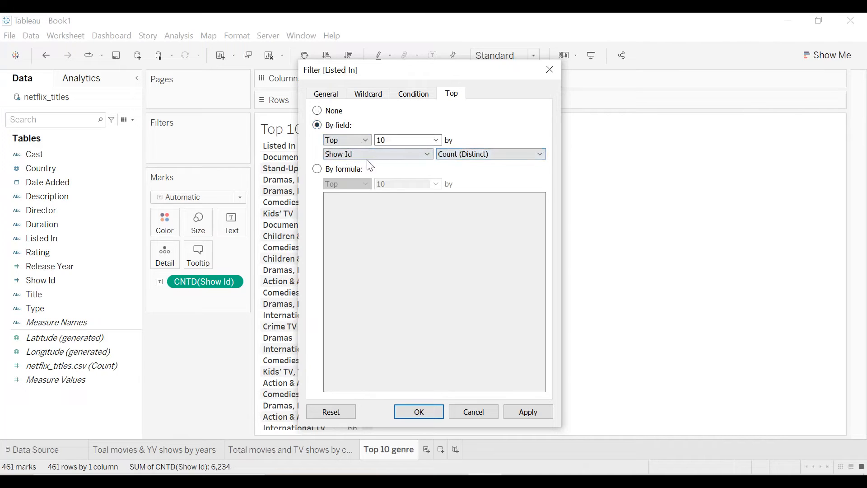
left_click(540, 413)
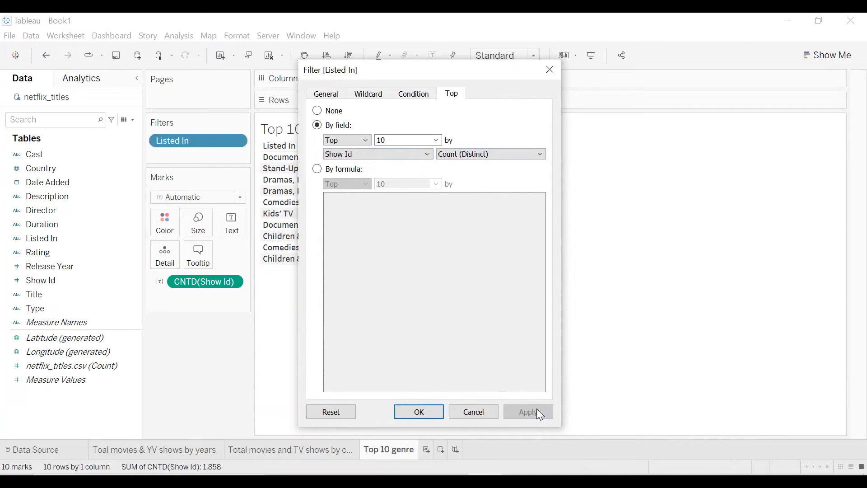
left_click(418, 411)
Fit the sheet to Entire View and move the distinct count of Show Id to columns to make a bar chart
left_click(524, 54)
left_click(494, 105)
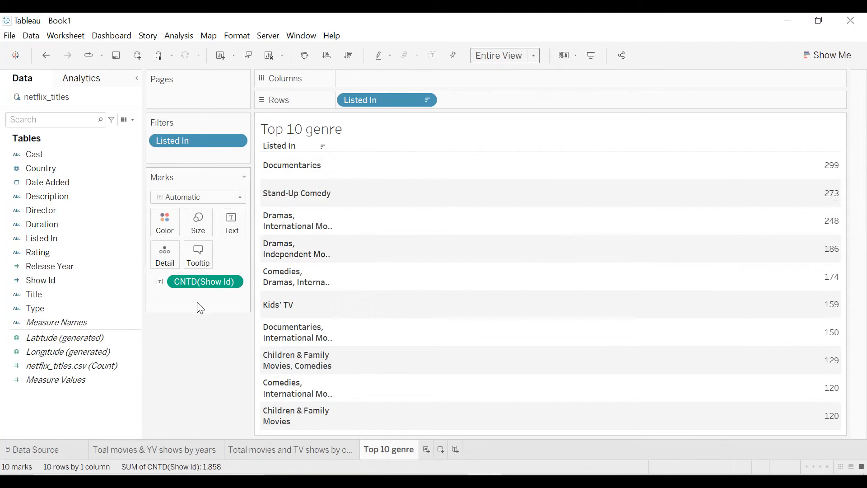
left_click_drag(197, 288, 385, 85)
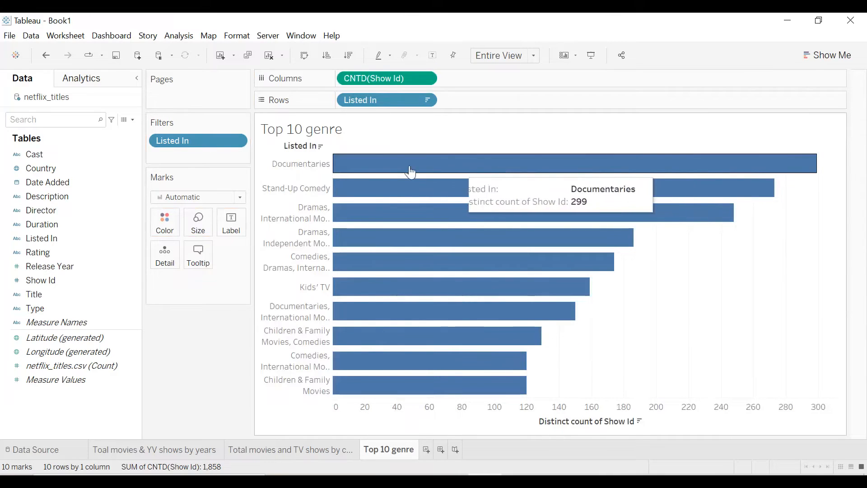
Hide the Listed In field label for the rows of the bar chart
right_click(302, 146)
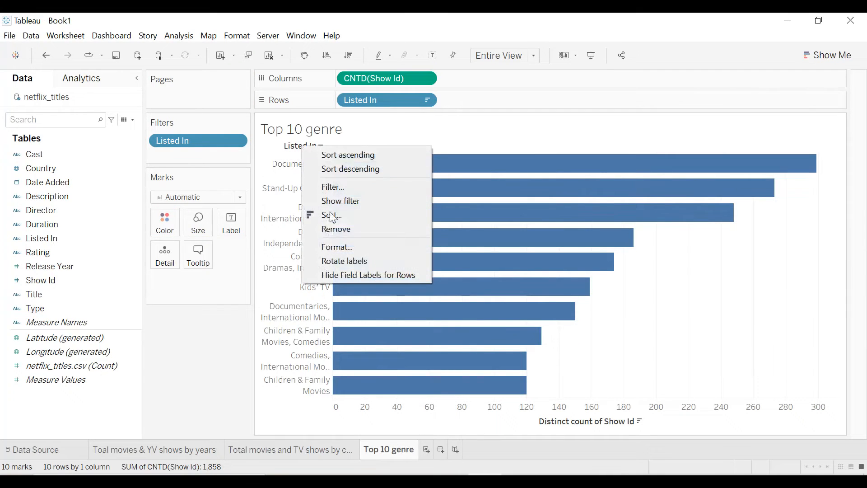
left_click(337, 276)
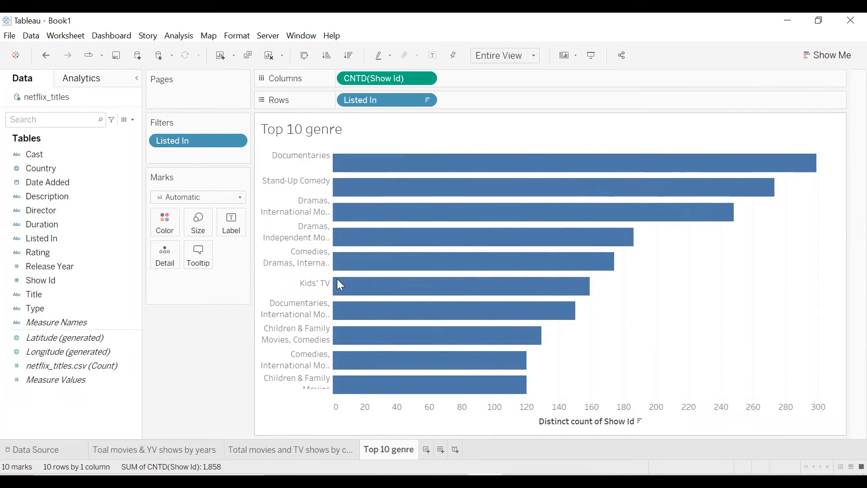
Clear the horizontal axis title of the bar chart and widen the genre label column
right_click(546, 427)
left_click(587, 336)
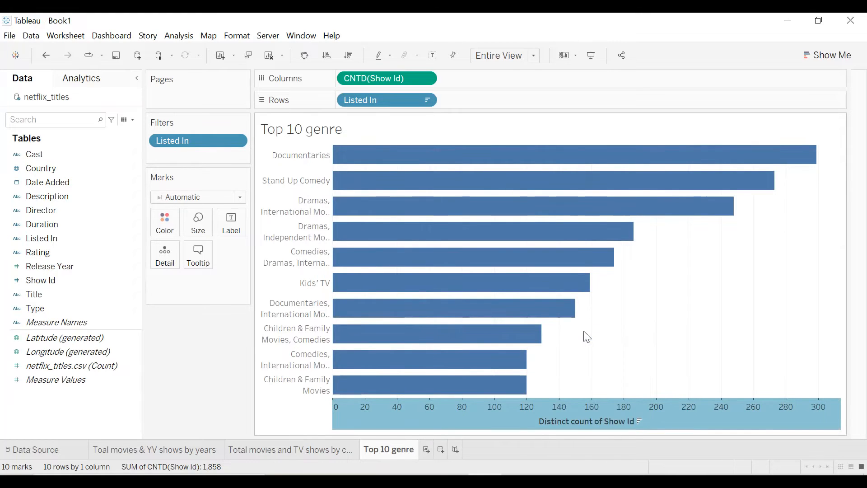
left_click(429, 337)
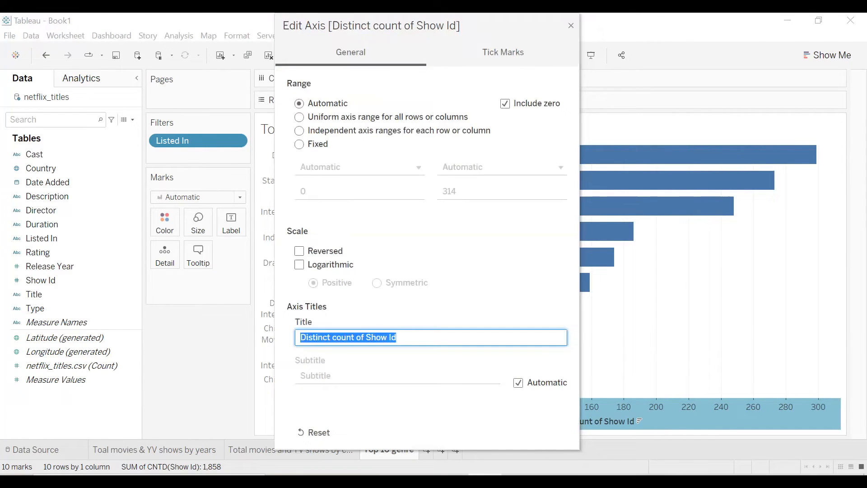
key("BackSpace")
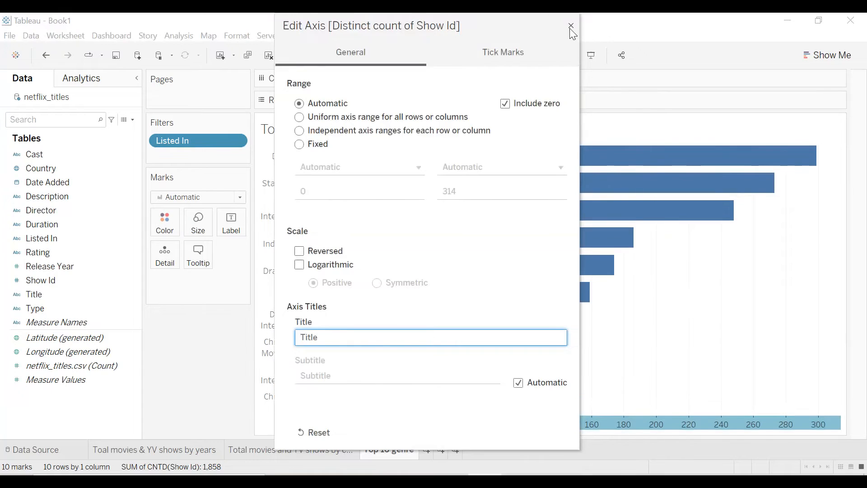
left_click(571, 25)
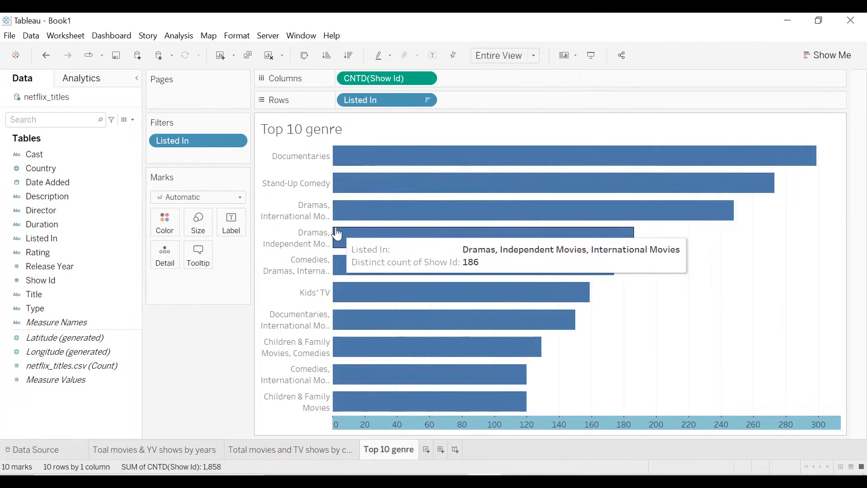
left_click_drag(333, 221, 392, 219)
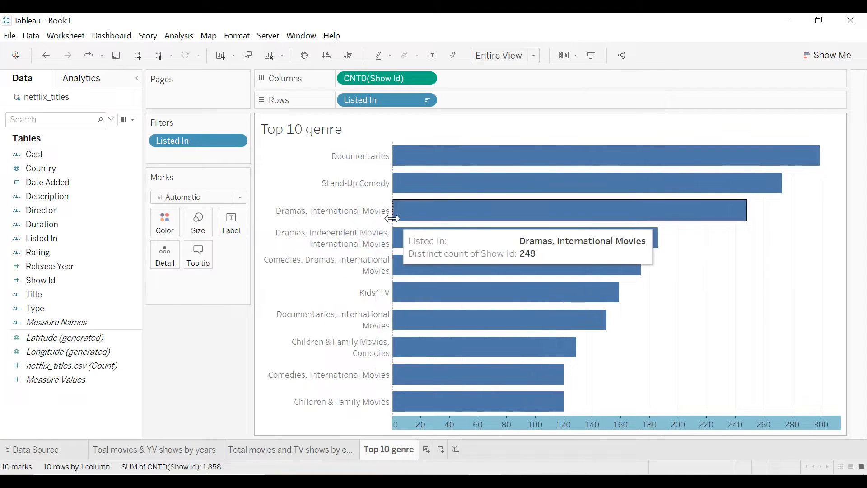
Slightly widen the genre label column and format the chart title as centered, bold and red
left_click_drag(394, 219, 398, 218)
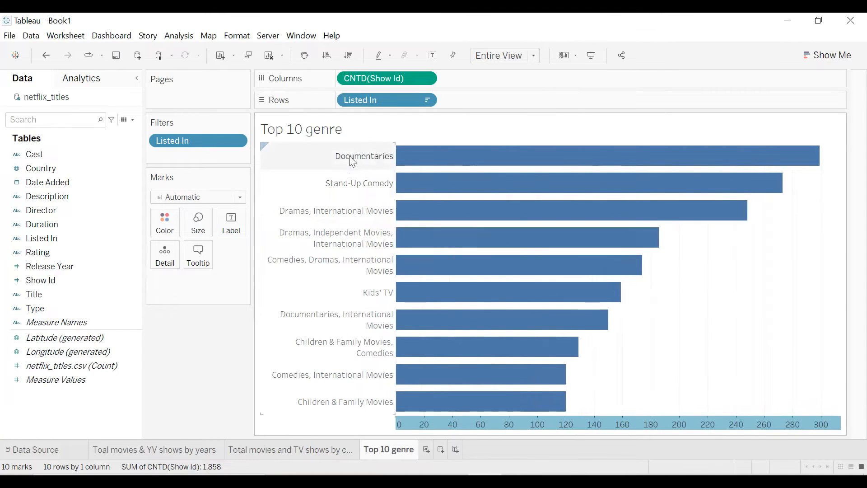
double_click(347, 131)
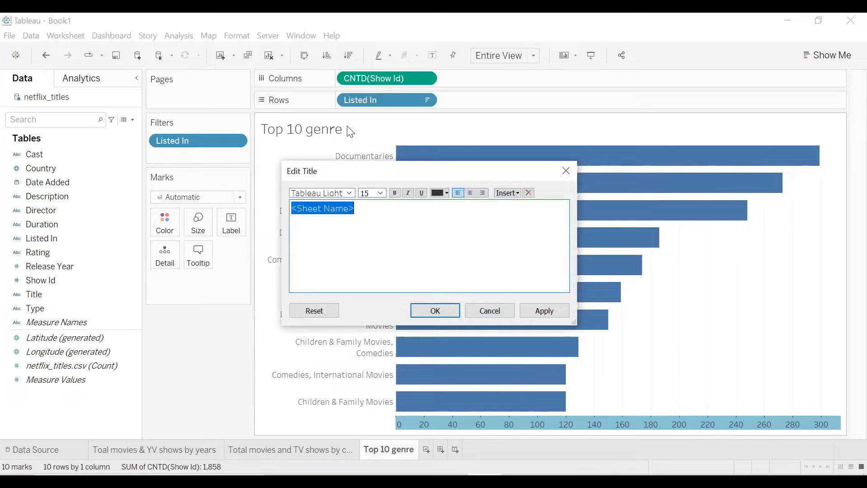
left_click(471, 194)
left_click(395, 193)
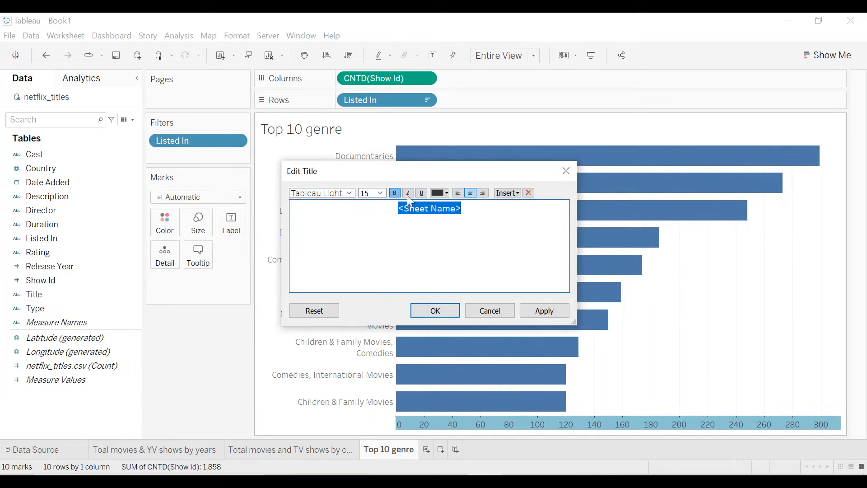
left_click(443, 193)
left_click(439, 268)
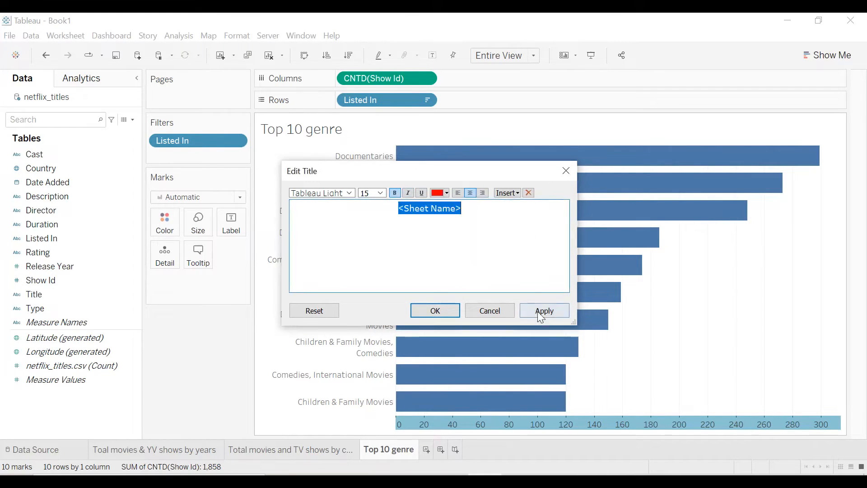
left_click(536, 310)
left_click(454, 311)
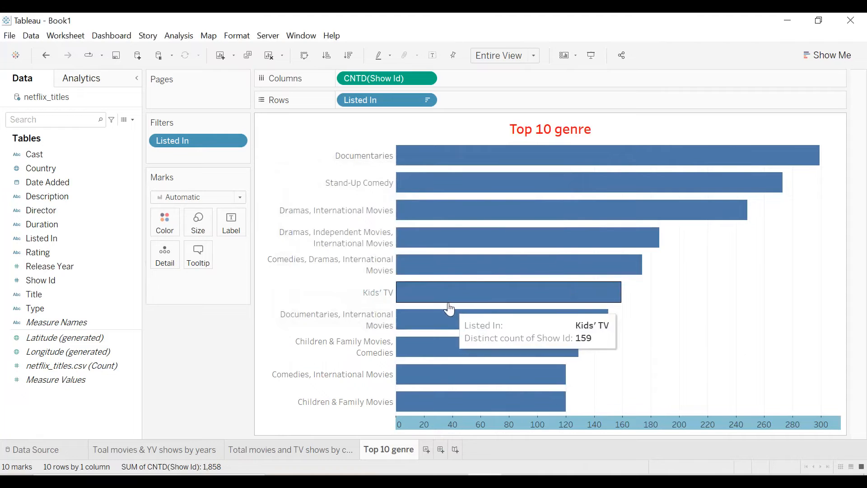
Color the genre bars in the custom Netflix red
left_click(179, 233)
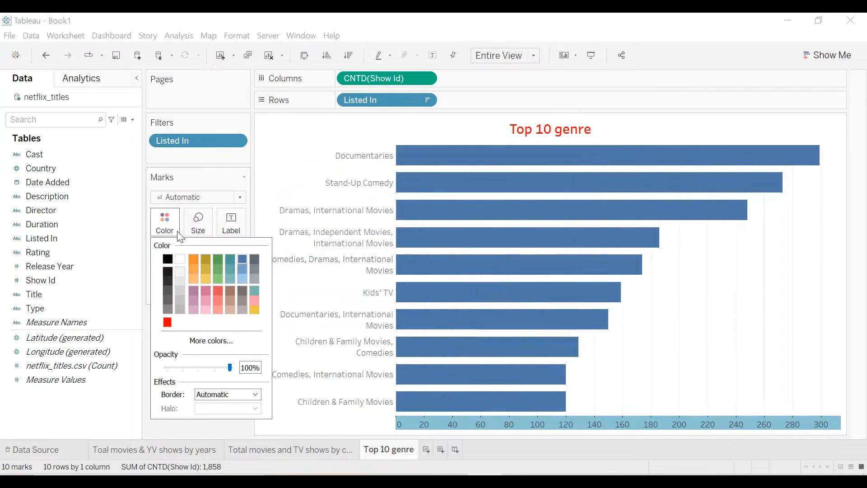
left_click(167, 322)
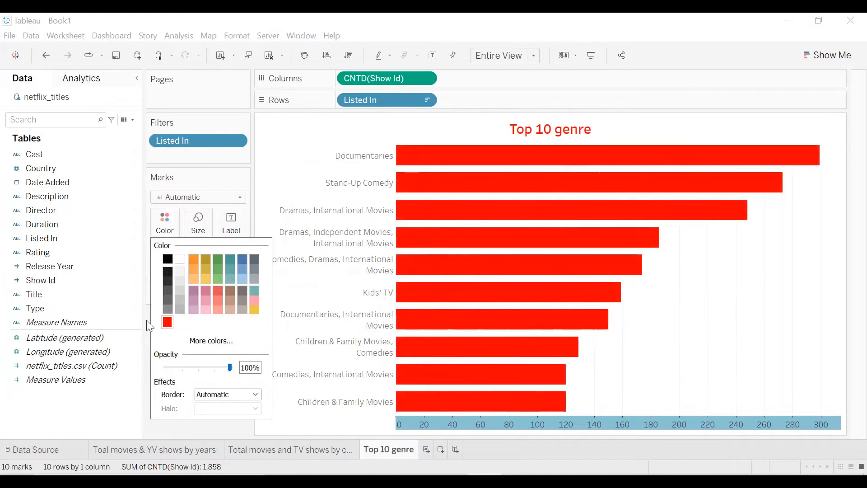
left_click(147, 323)
Set the default worksheet shading of the genre chart to black
right_click(705, 288)
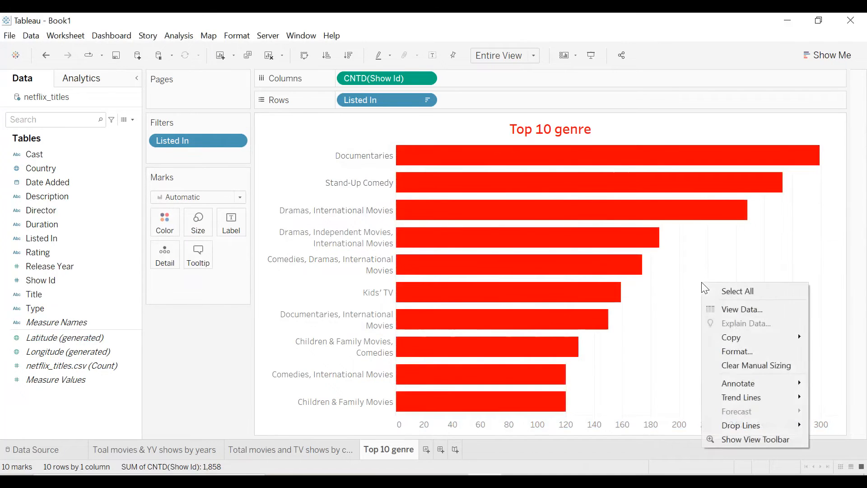
left_click(736, 350)
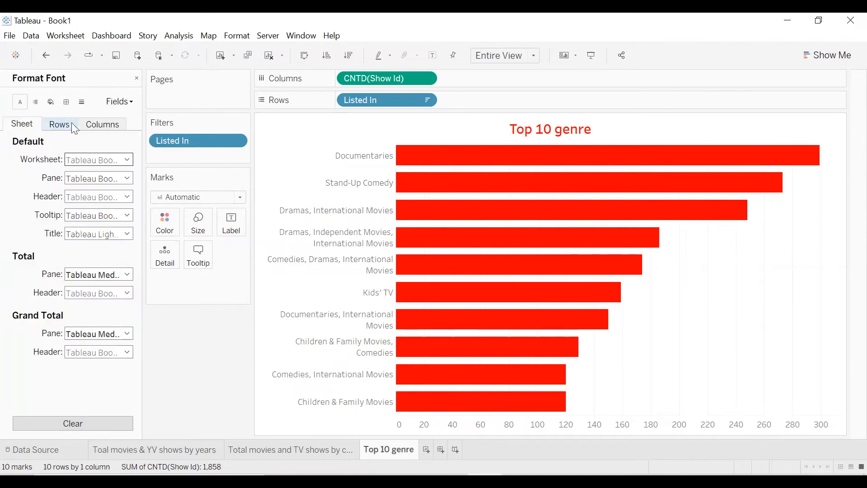
left_click(55, 103)
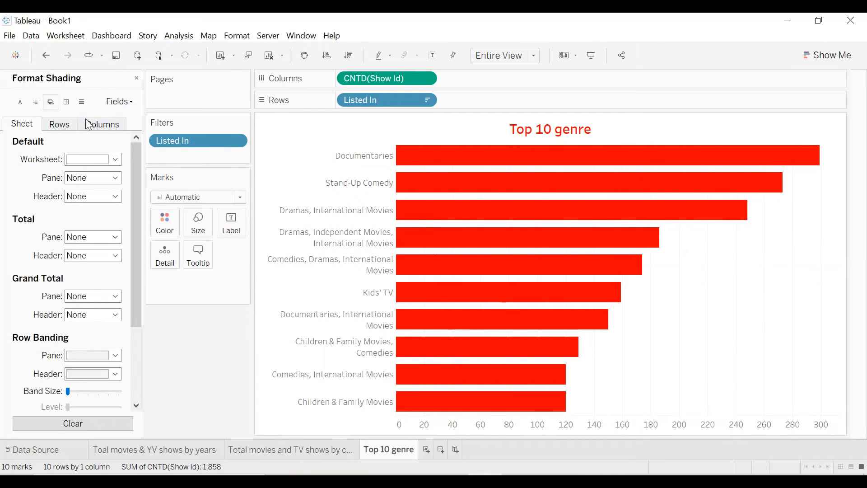
left_click(95, 163)
left_click(76, 190)
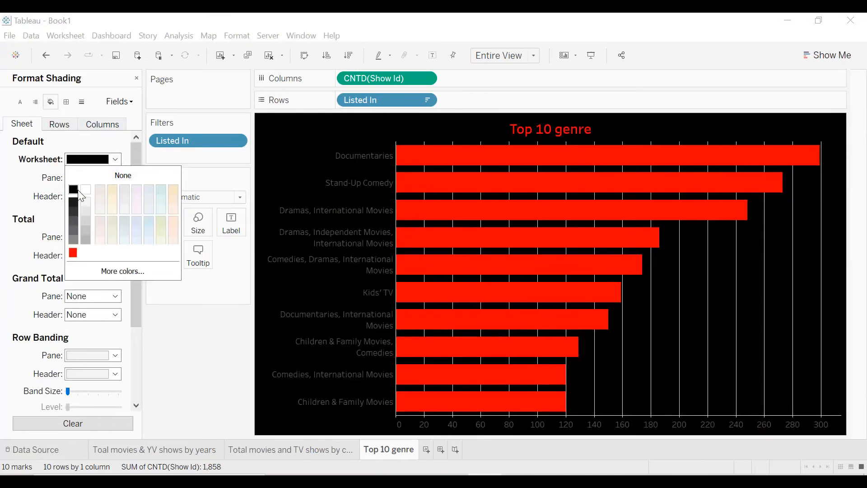
Set the default worksheet font of the genre chart to bold white
left_click(20, 102)
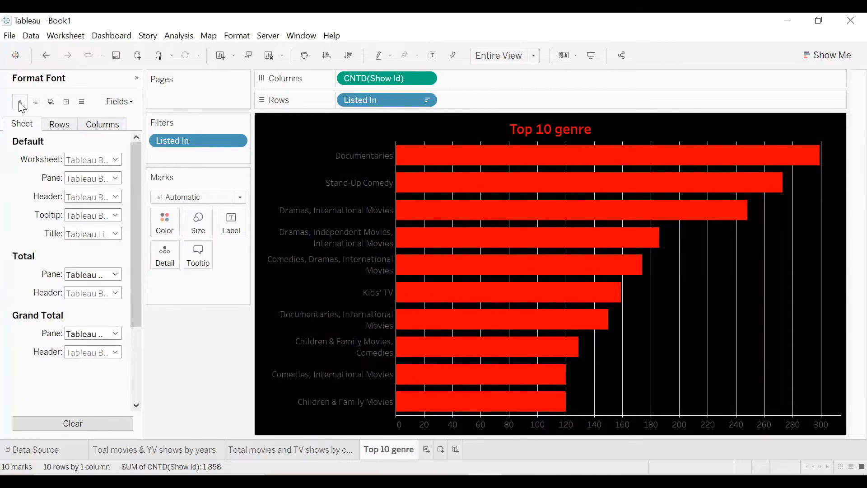
left_click(82, 161)
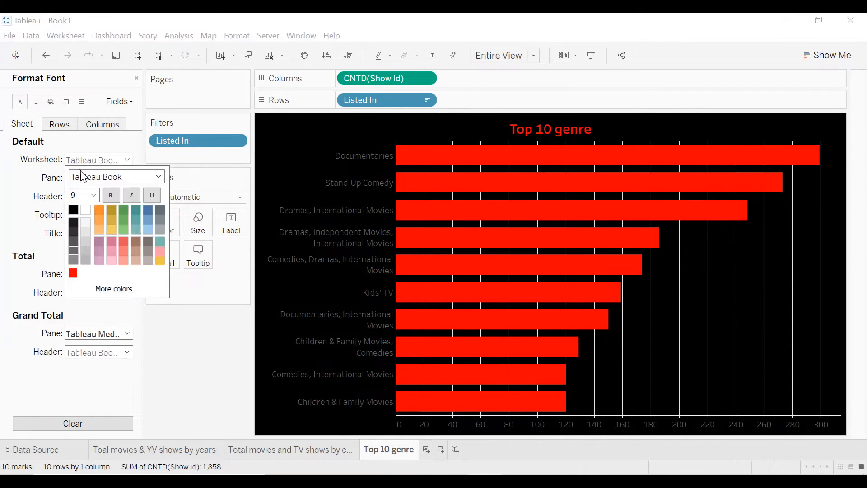
left_click(86, 210)
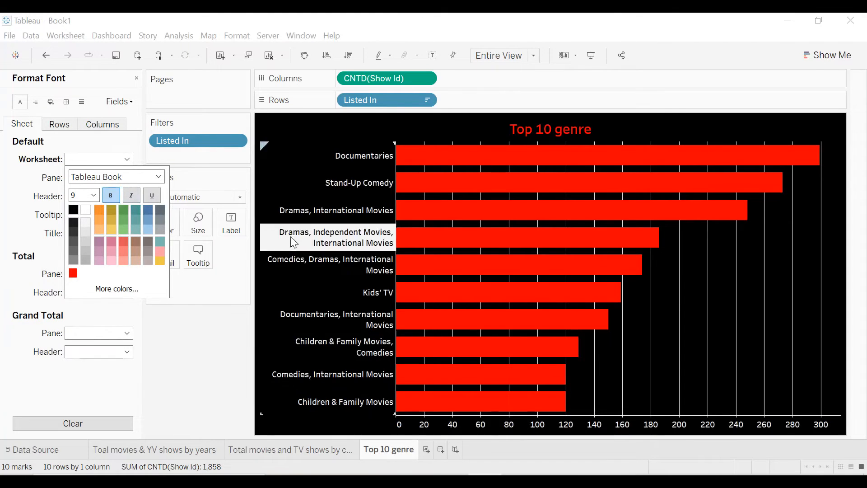
left_click(669, 308)
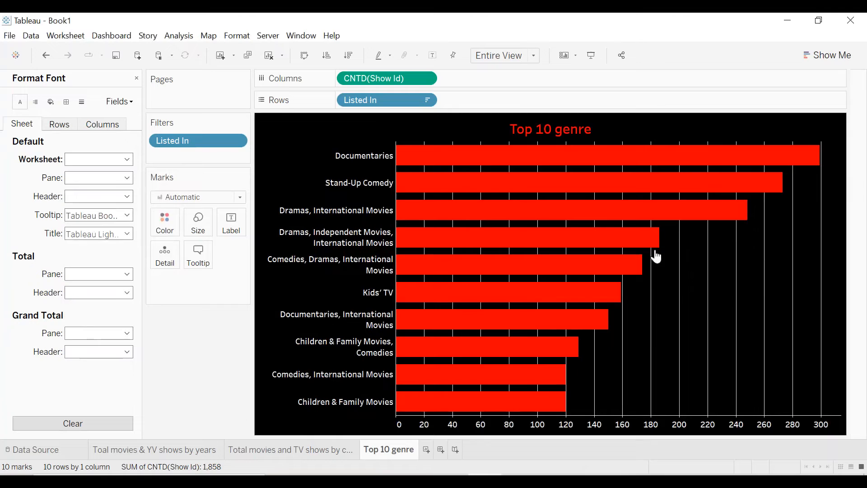
Remove the column grid lines from the genre chart by setting them to None
left_click(81, 101)
left_click(100, 124)
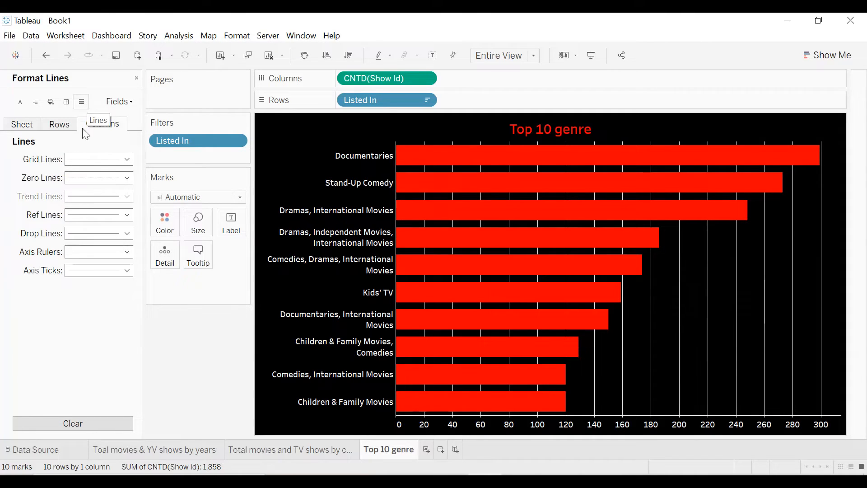
left_click(77, 159)
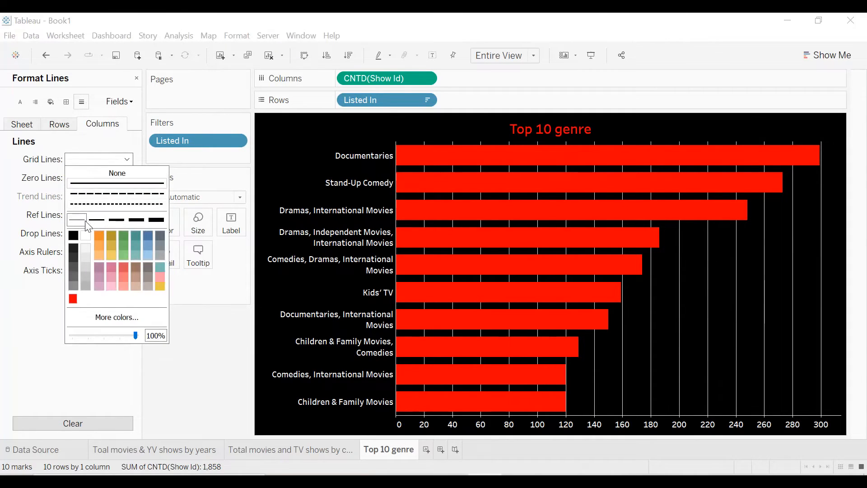
left_click(110, 175)
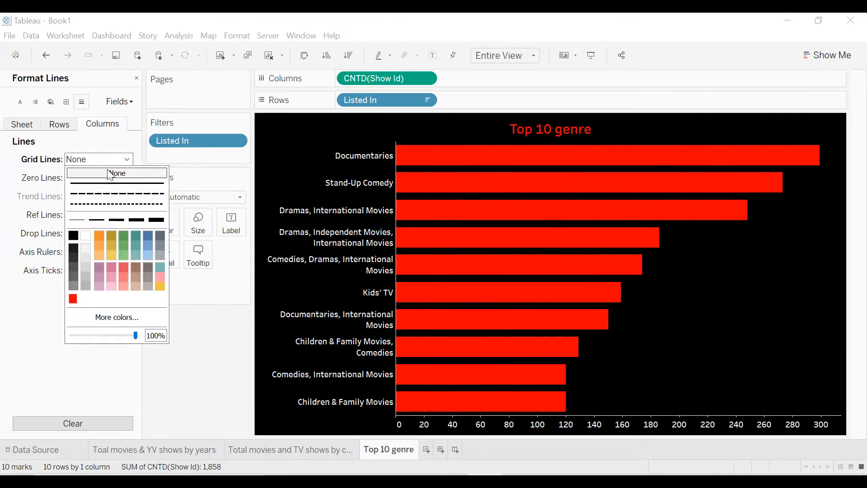
left_click(702, 273)
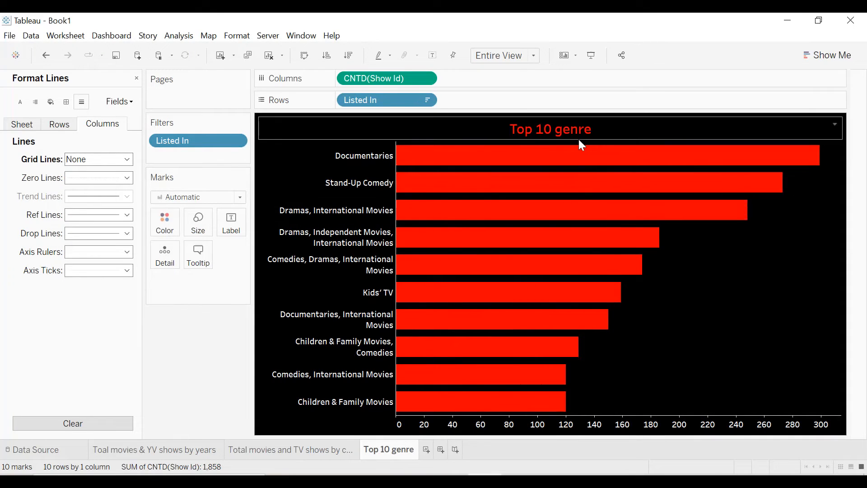
Close the formatting options and label each genre bar with a copy of the distinct count of Show Id, keeping the original in columns
left_click(136, 78)
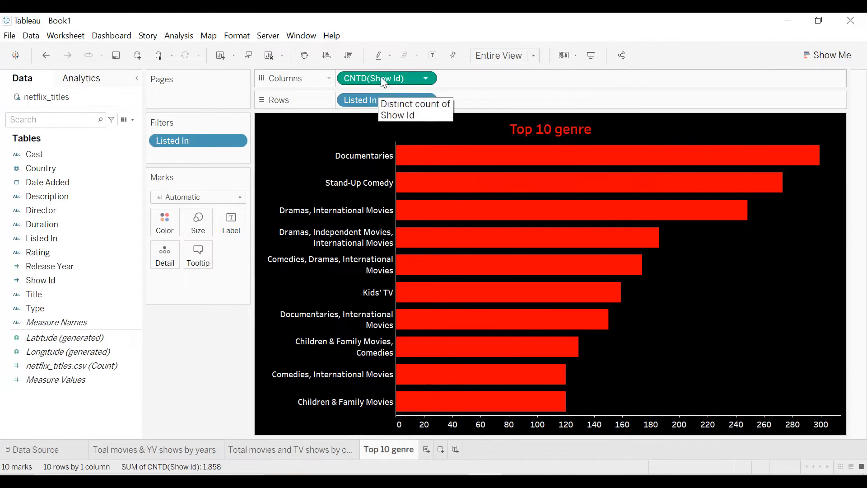
left_click_drag(381, 77, 225, 221)
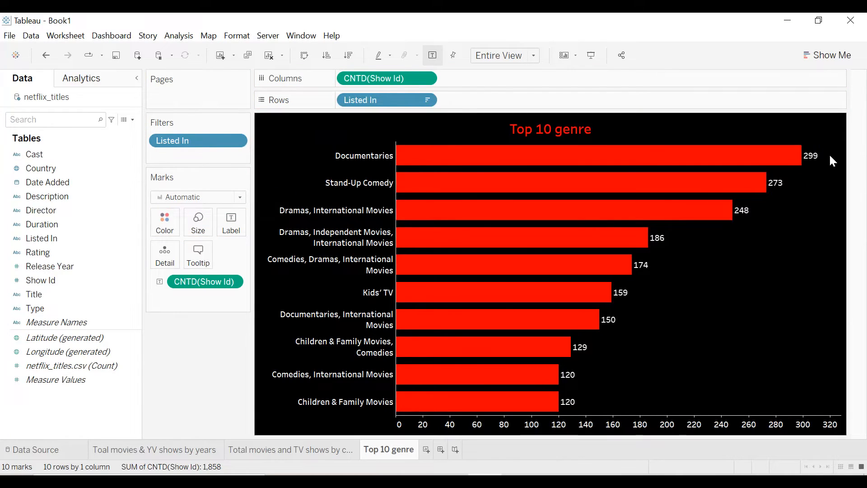
mouse_move(811, 159)
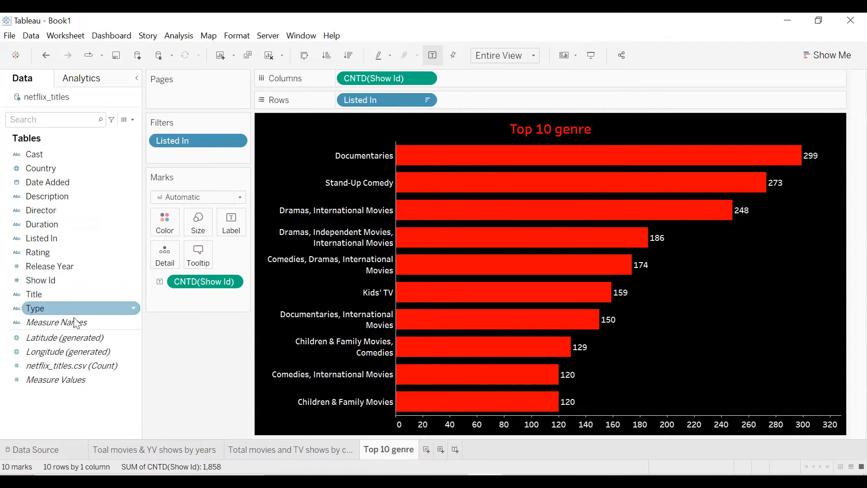
Add a new worksheet and name it "Movies & TV shows distribution"
left_click(425, 450)
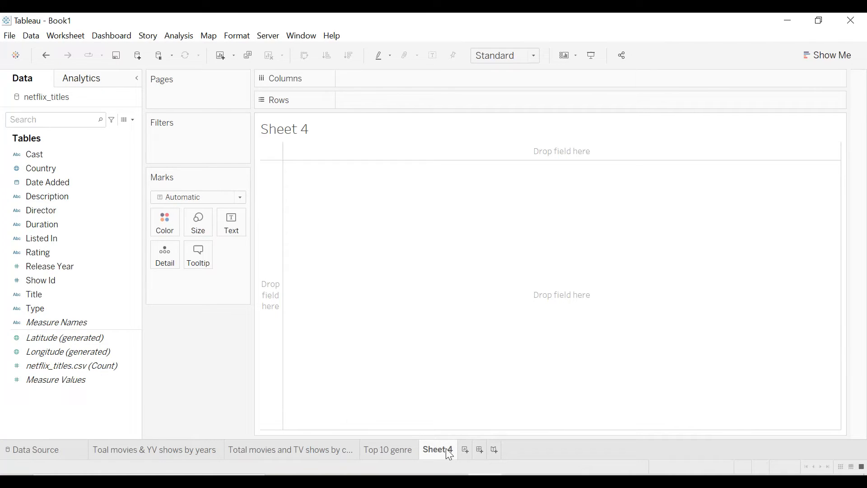
type("ies & TV shows")
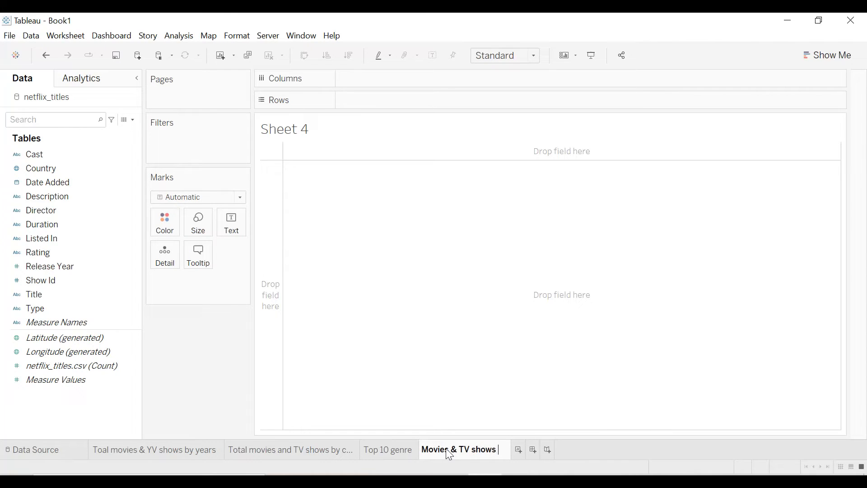
type(" distr")
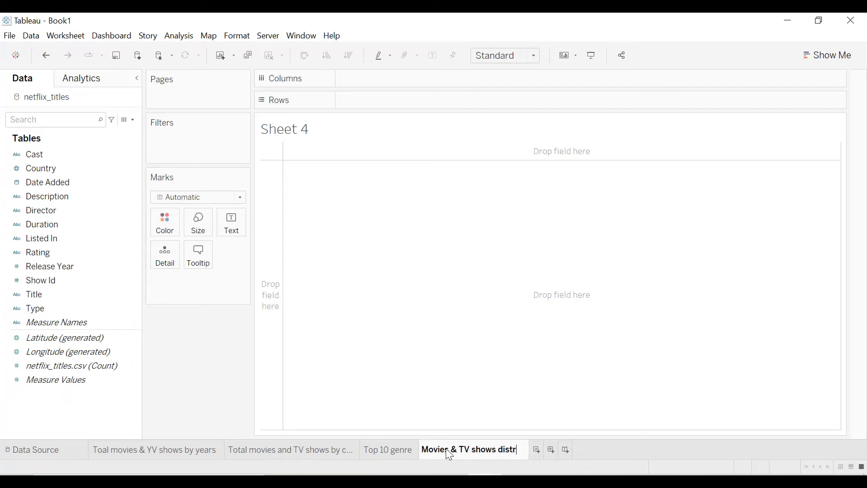
type("ibution")
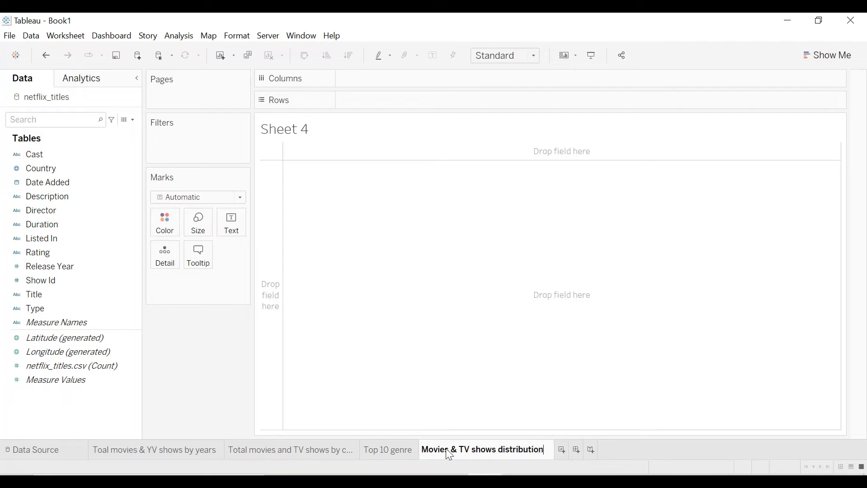
key("Return")
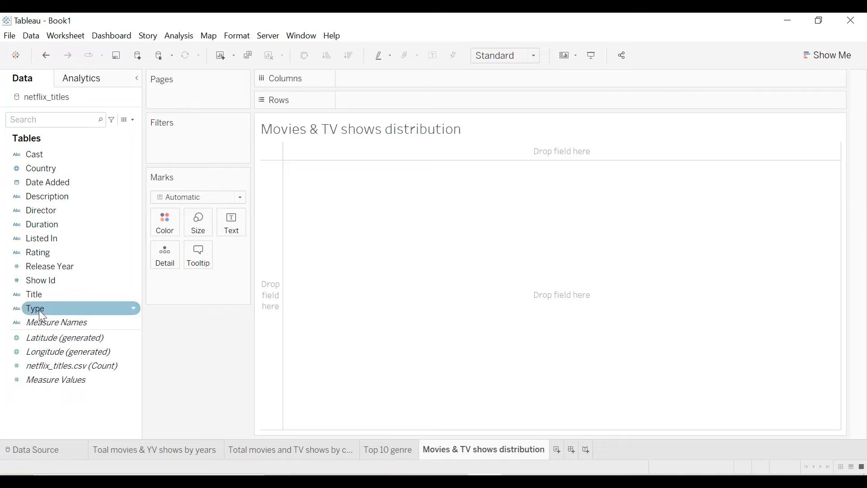
Place Type on rows and show Show Id as text, aggregated as Count (Distinct)
left_click_drag(39, 310, 360, 102)
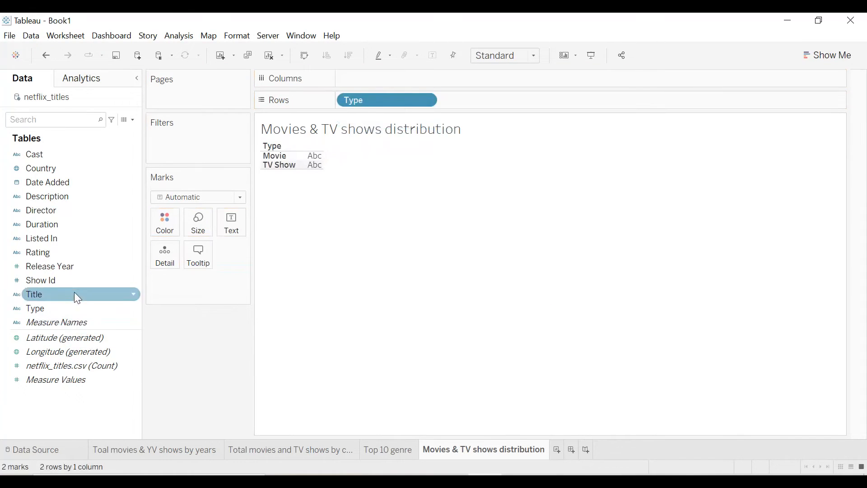
left_click_drag(63, 279, 230, 225)
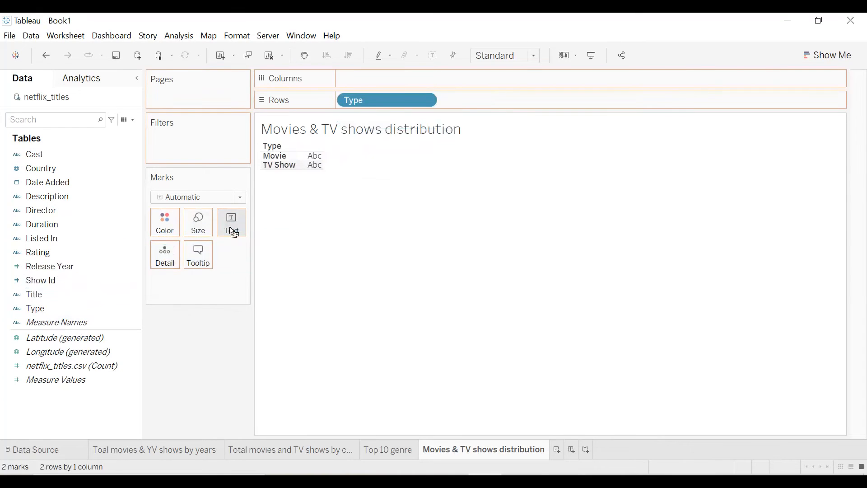
left_click(237, 280)
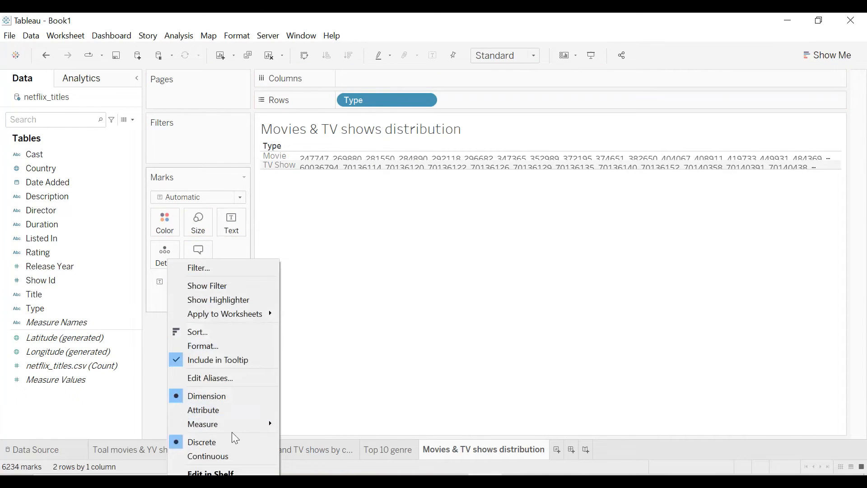
mouse_move(236, 427)
left_click(324, 391)
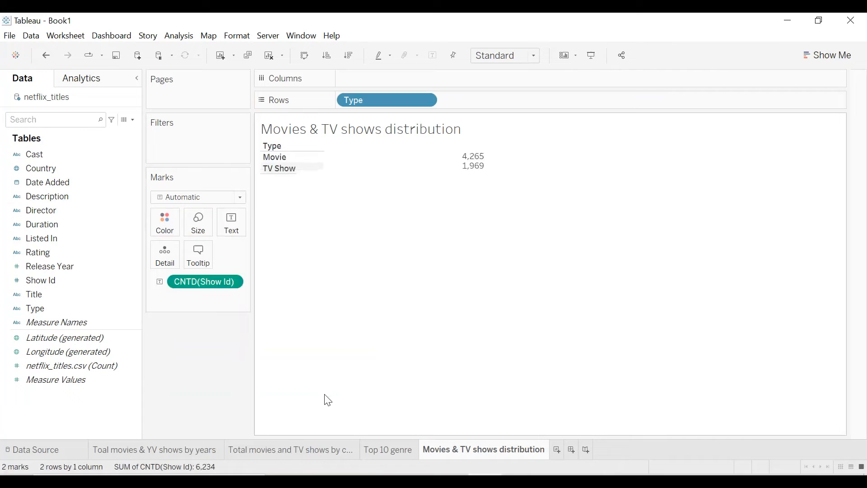
mouse_move(308, 162)
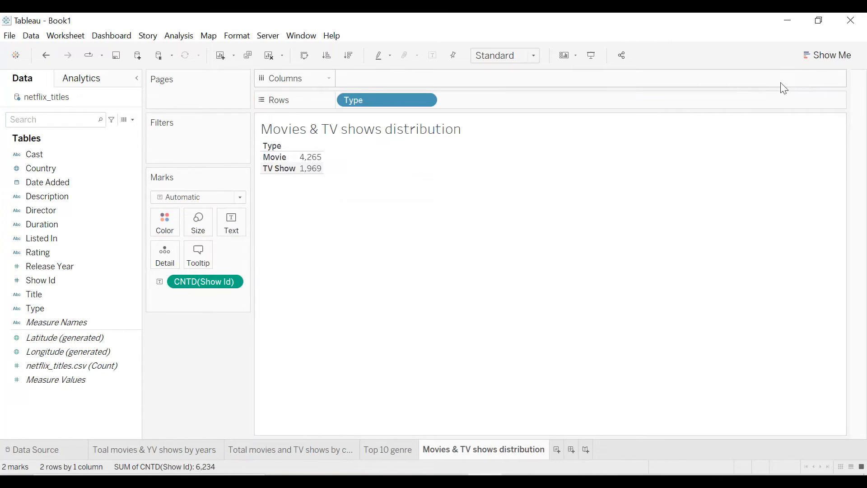
Try the stacked bars chart type for the Type counts, and switch the view to packed bubbles
left_click(809, 65)
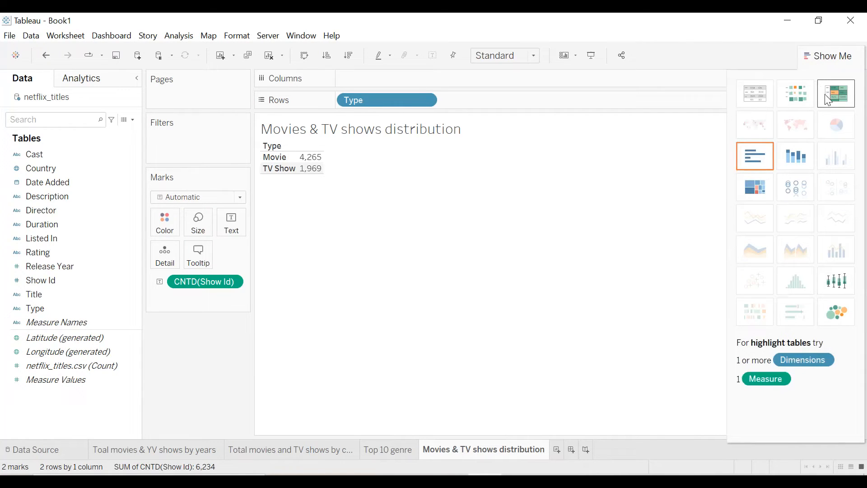
left_click(807, 168)
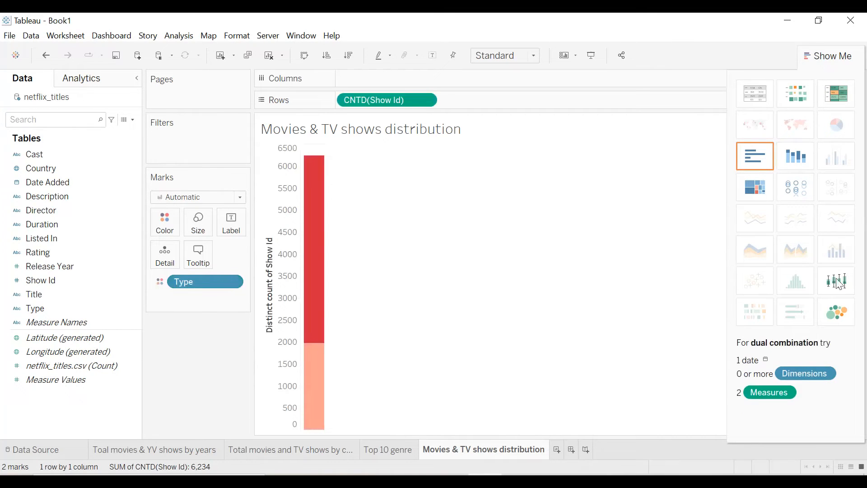
left_click(838, 315)
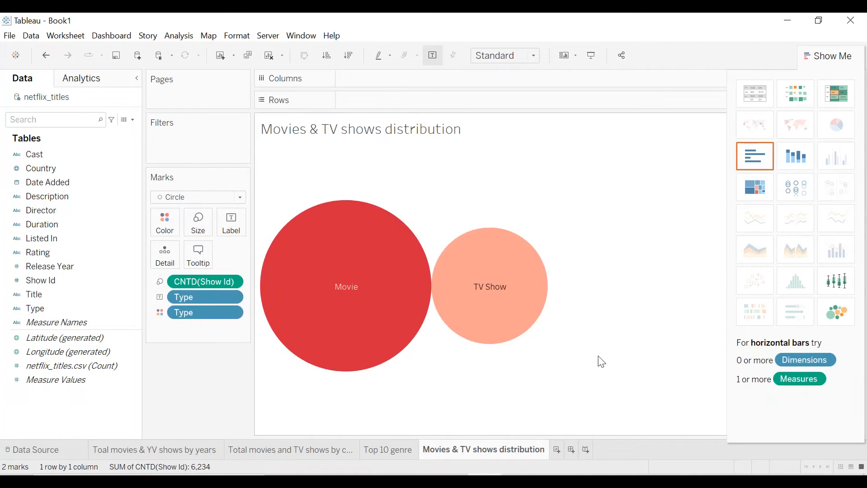
Close the chart type suggestions and label the bubbles with a copy of the distinct count of Show Id, keeping the original on size
left_click(826, 56)
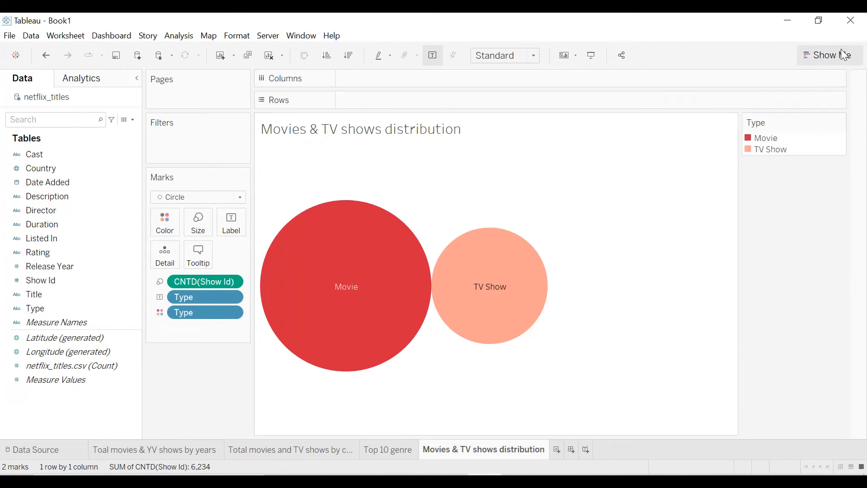
mouse_move(837, 126)
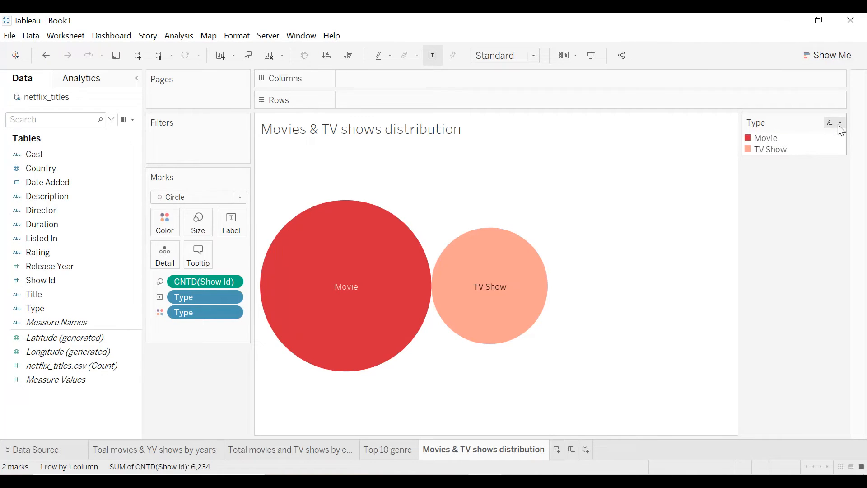
mouse_move(310, 282)
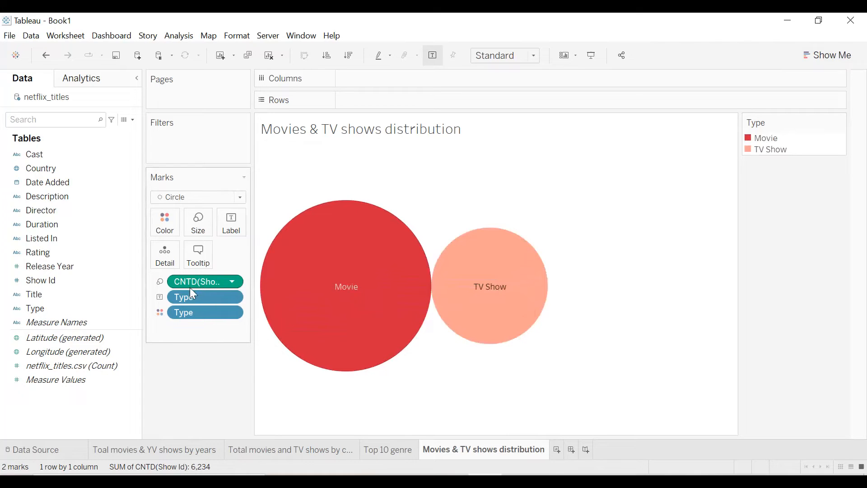
left_click_drag(188, 283, 226, 230)
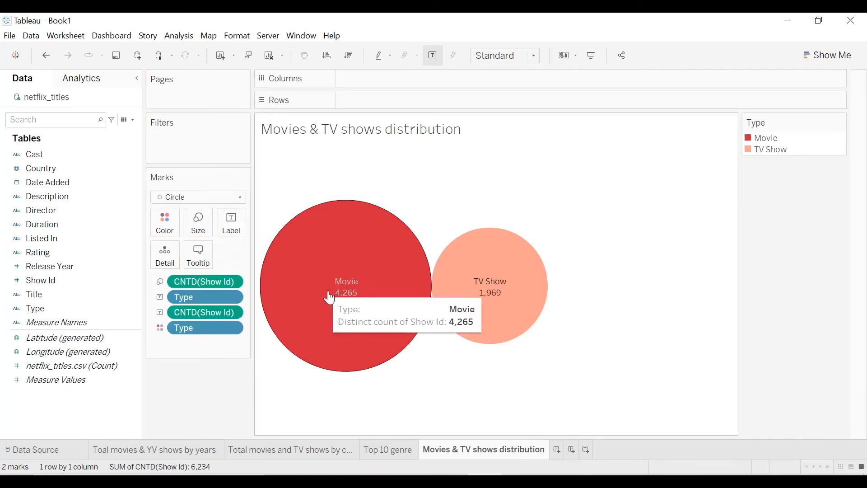
mouse_move(353, 302)
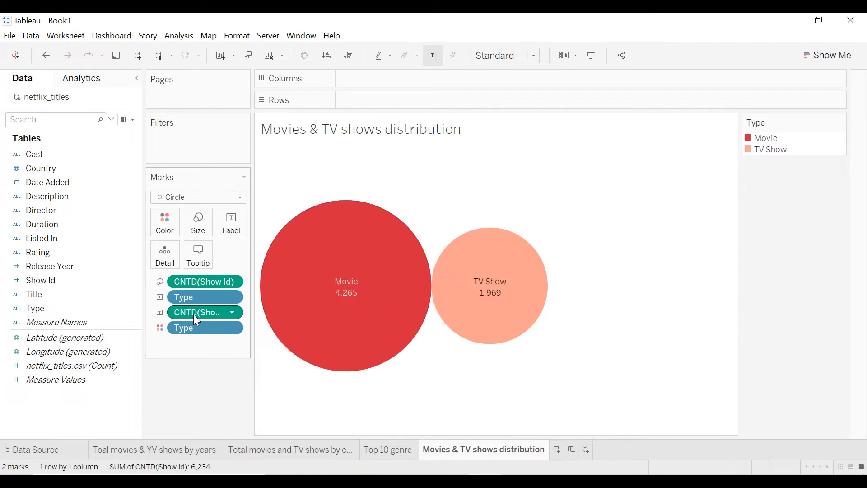
Add another copy of the distinct count of Show Id to detail and apply the Percent of Total quick table calculation to it
left_click_drag(194, 314, 166, 261)
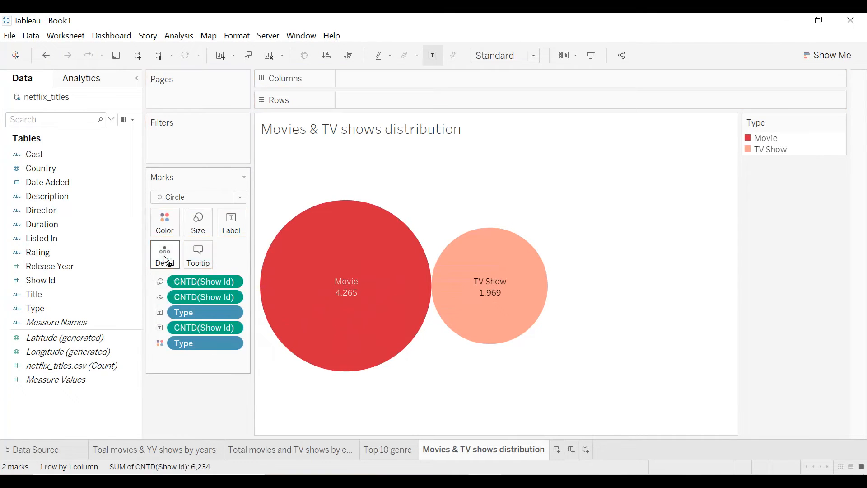
left_click(232, 297)
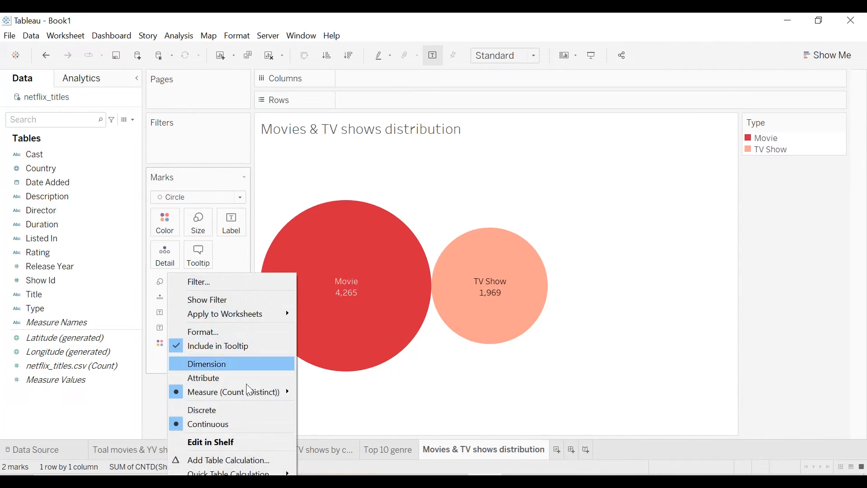
mouse_move(228, 472)
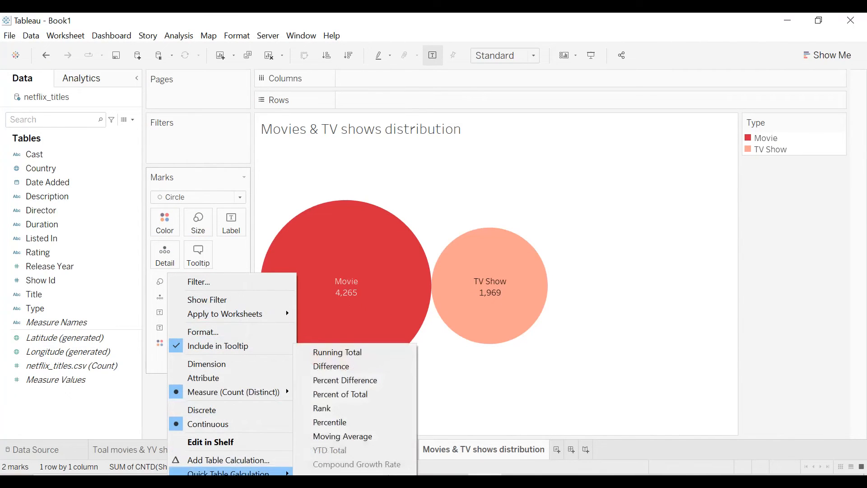
left_click(286, 197)
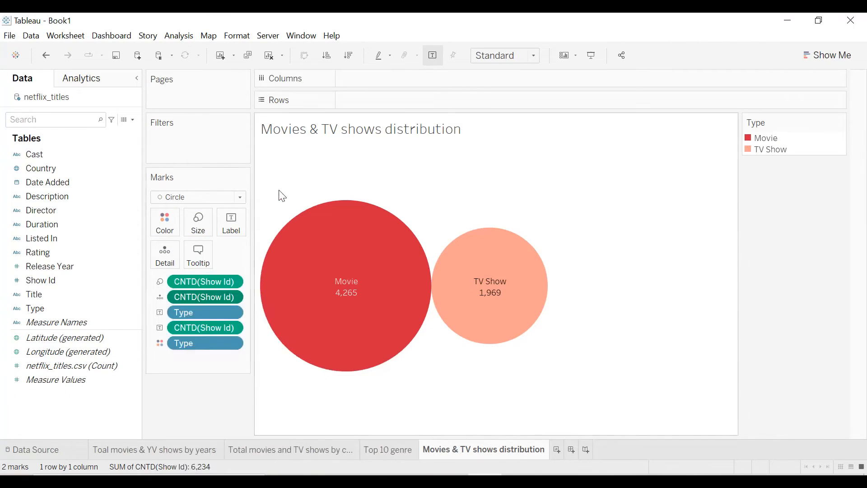
right_click(233, 297)
mouse_move(228, 473)
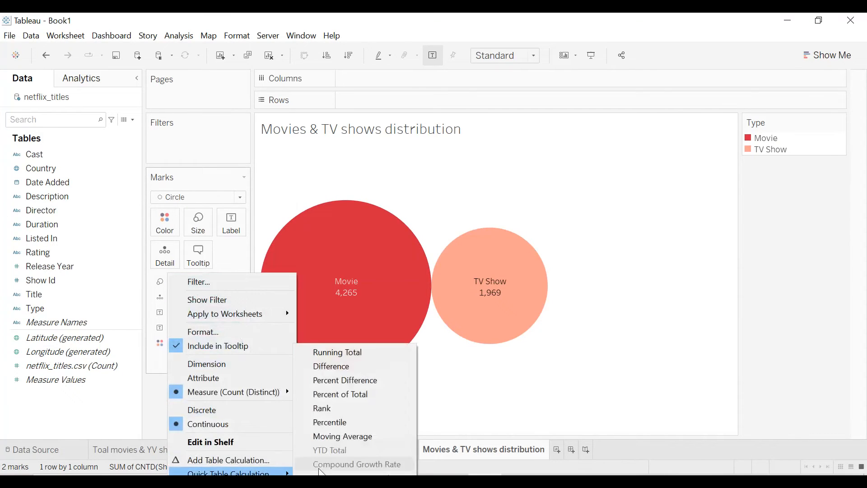
left_click(338, 397)
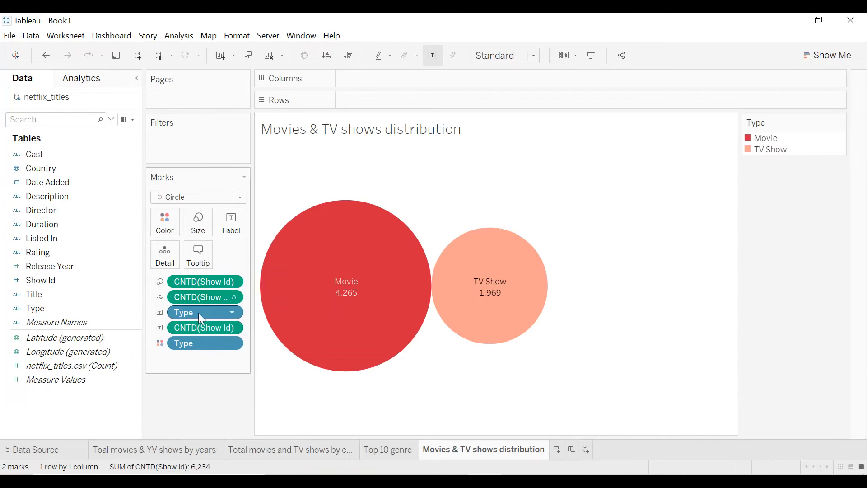
Show the percent of total as a bubble label and order it below the type name and count
left_click(162, 302)
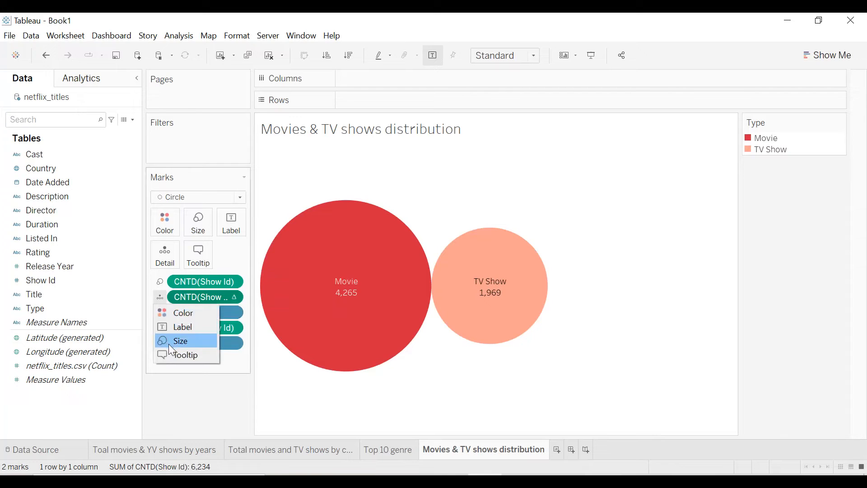
left_click(173, 330)
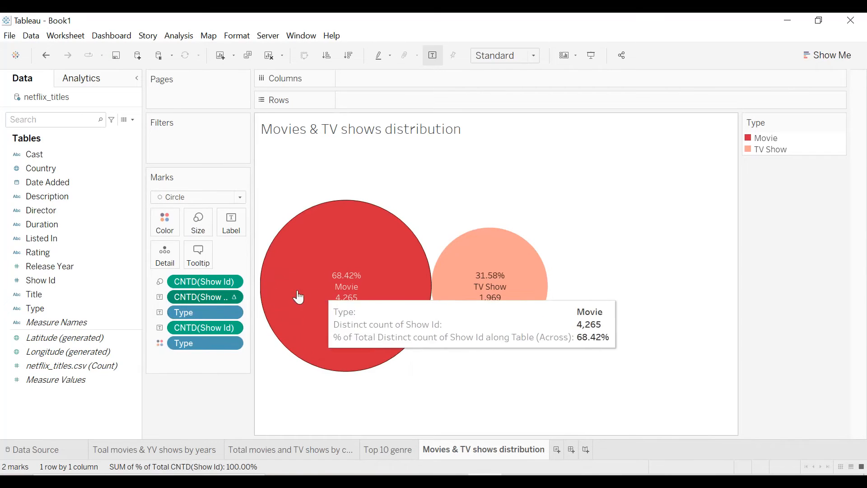
left_click_drag(191, 296, 189, 353)
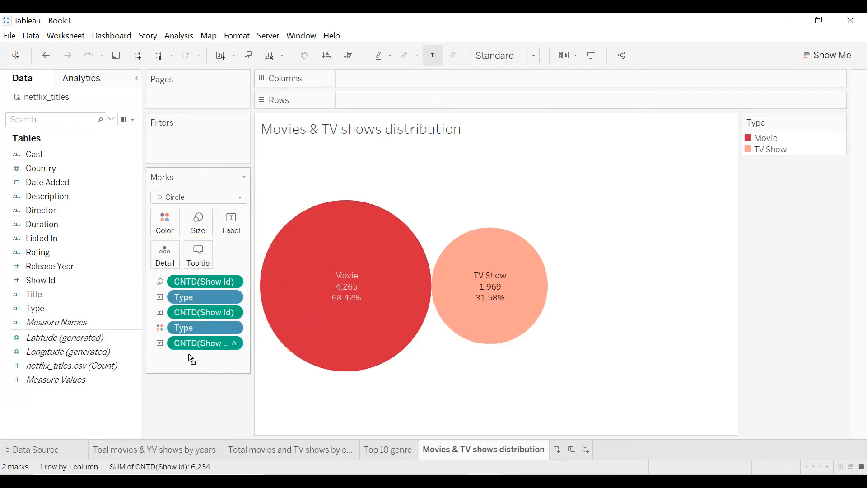
mouse_move(378, 309)
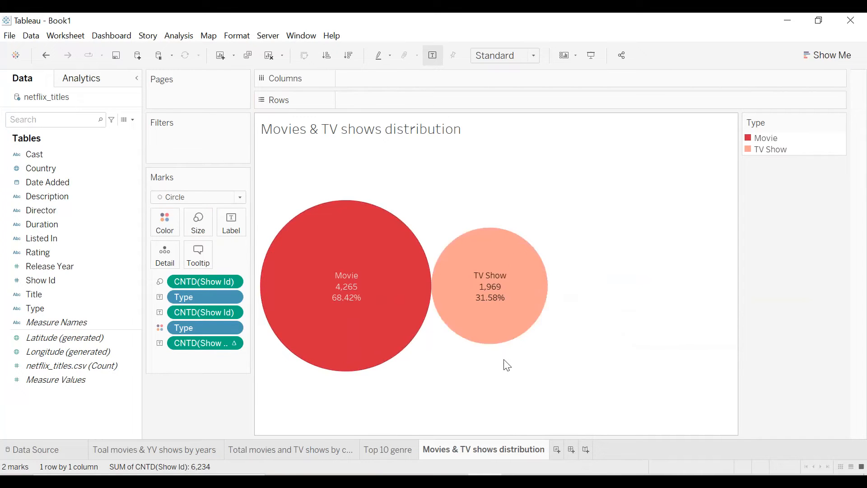
Center the worksheet title and make it bold
double_click(419, 131)
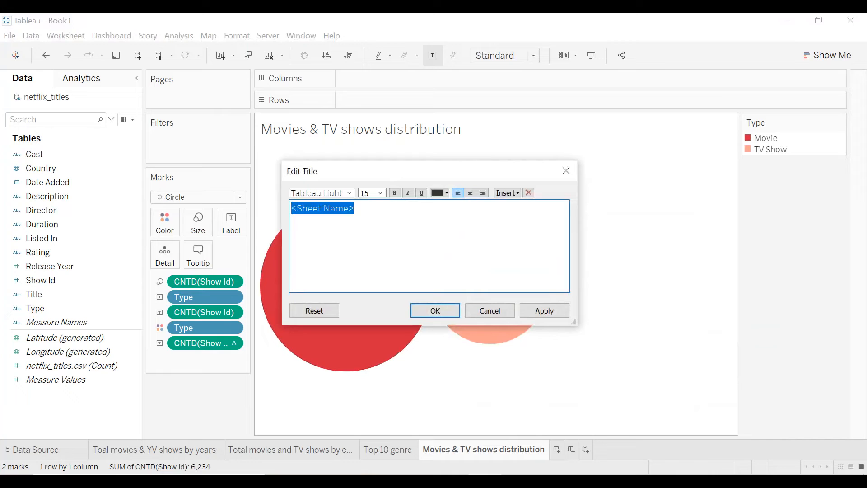
left_click(470, 193)
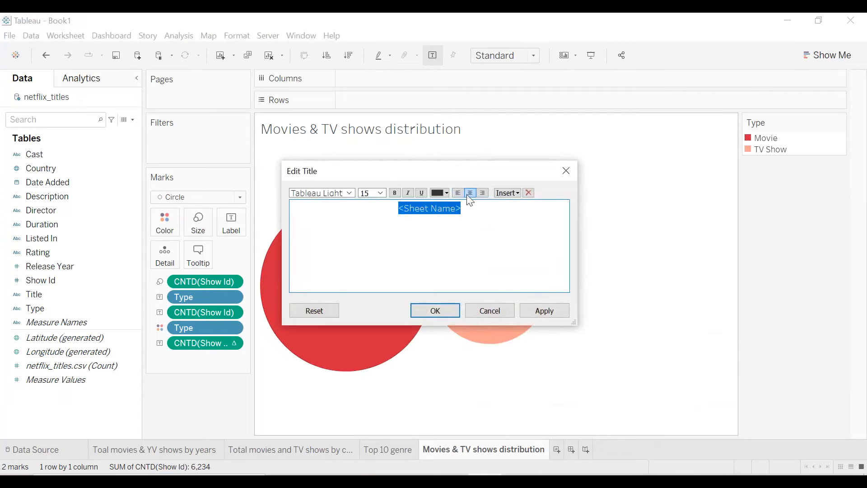
left_click(395, 193)
left_click(380, 193)
left_click(397, 228)
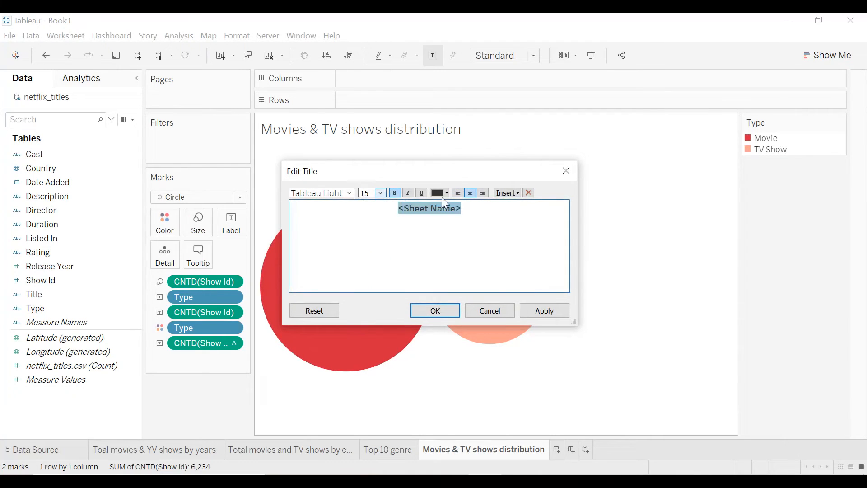
left_click(440, 193)
left_click(437, 267)
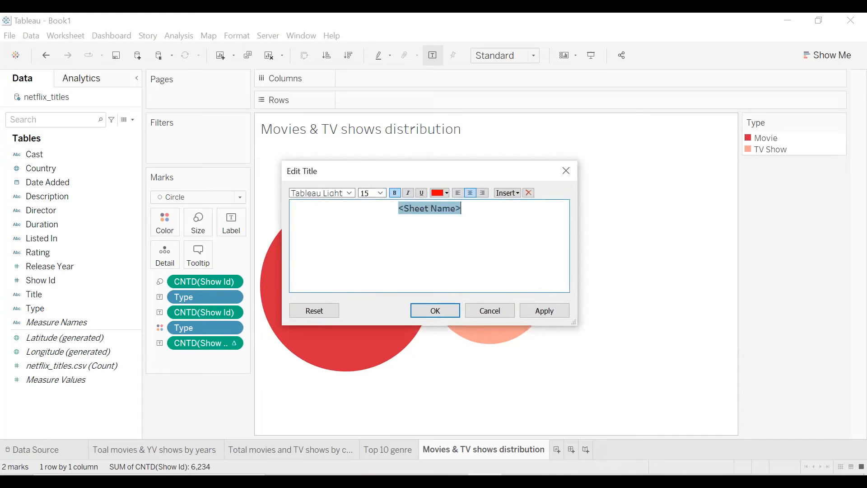
left_click(543, 311)
left_click(435, 311)
Set the color of the worksheet title to red
double_click(445, 130)
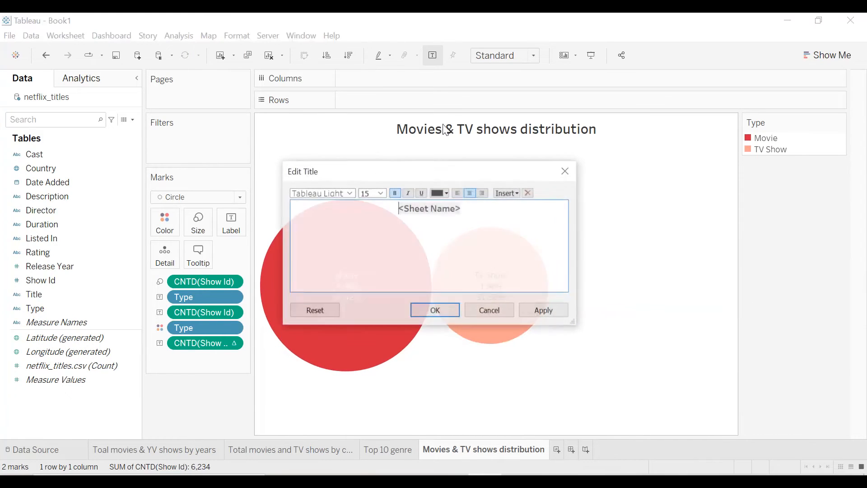
key("ctrl+a")
left_click(443, 193)
left_click(443, 271)
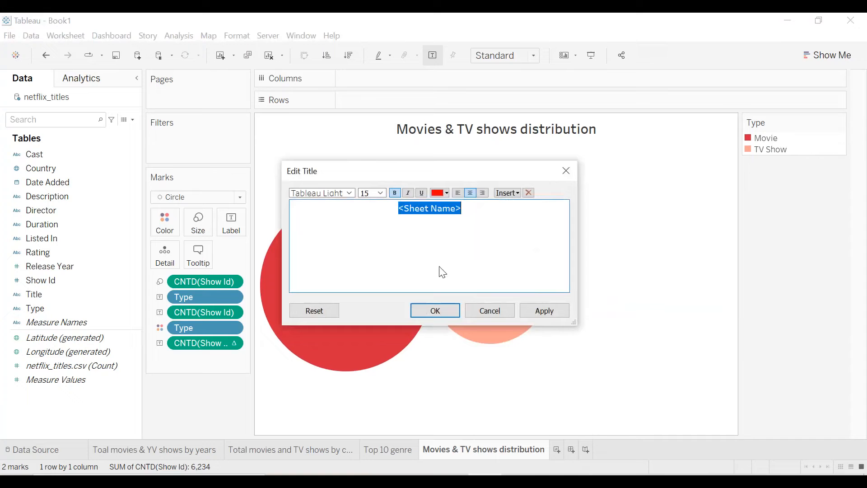
left_click(553, 313)
left_click(434, 312)
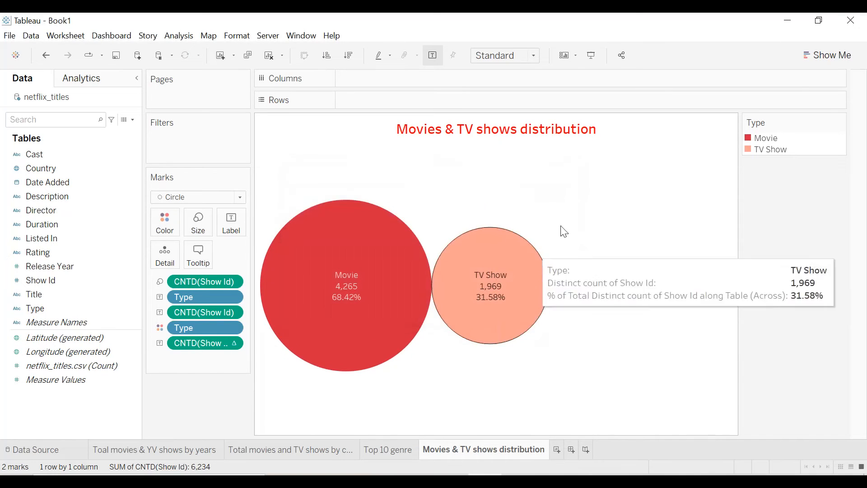
Hide the Type color legend and fit the bubble chart to Entire View
left_click(839, 121)
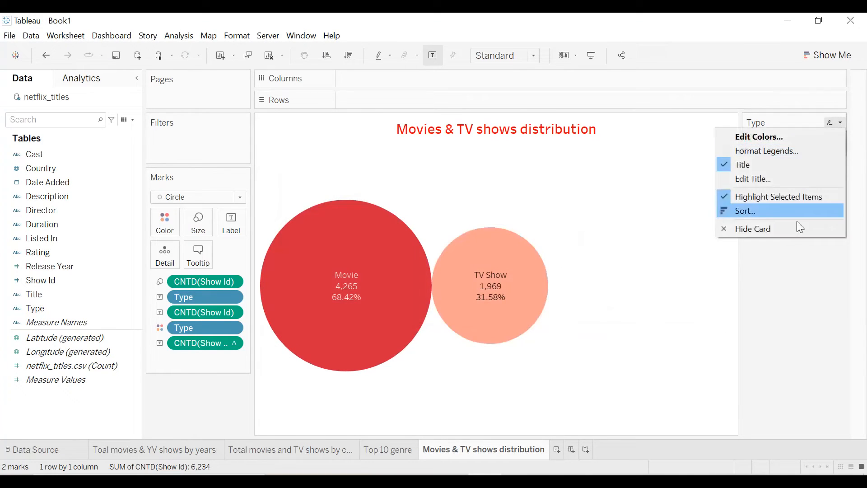
left_click(796, 225)
right_click(508, 224)
left_click(467, 112)
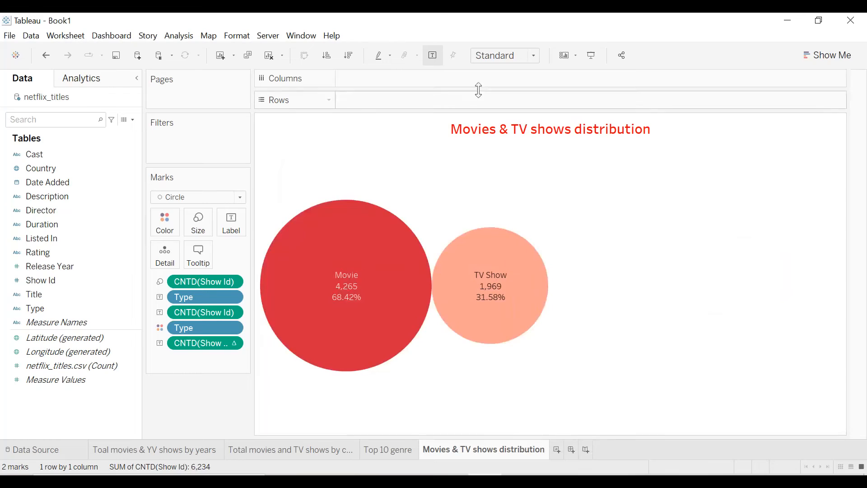
left_click(505, 55)
left_click(496, 105)
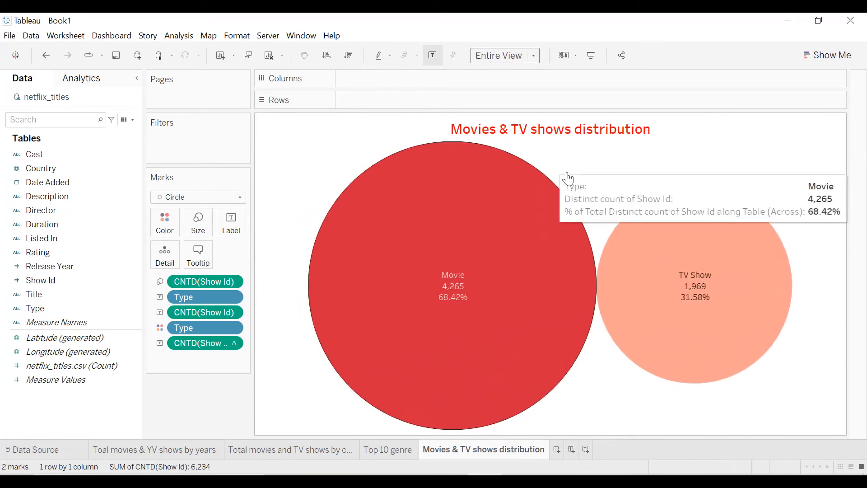
Set the default worksheet shading of the bubble chart sheet to black and close the formatting options
right_click(601, 174)
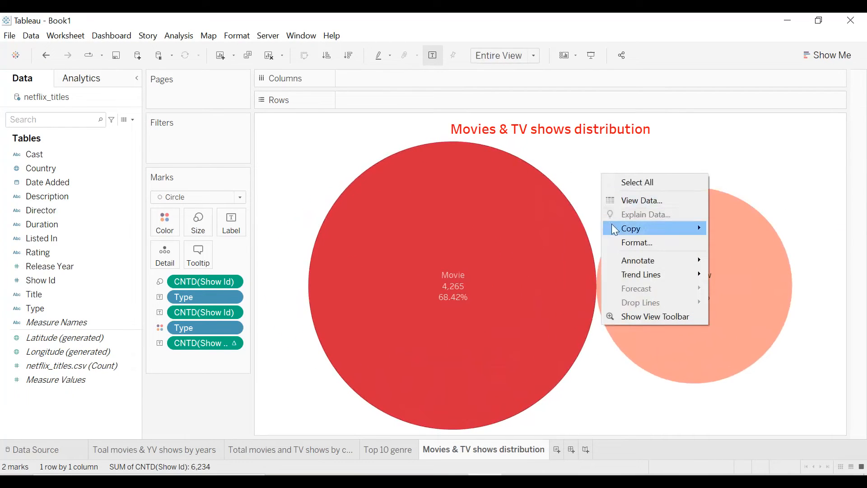
left_click(632, 242)
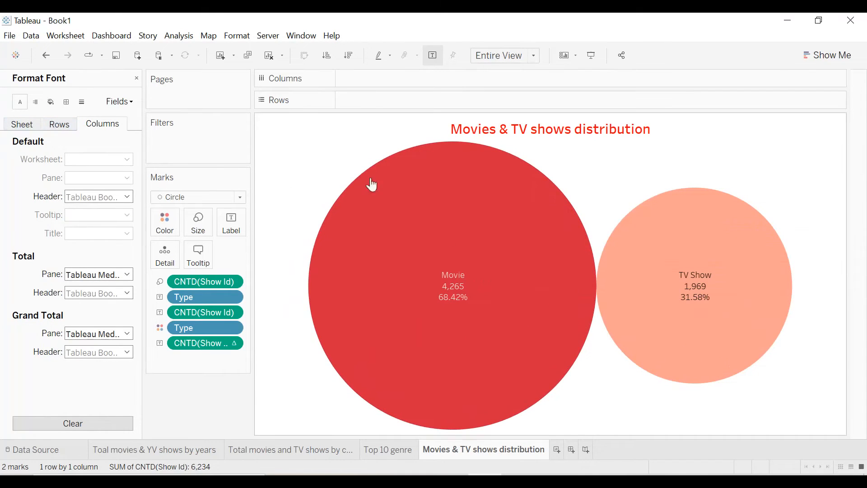
left_click(306, 148)
left_click(22, 125)
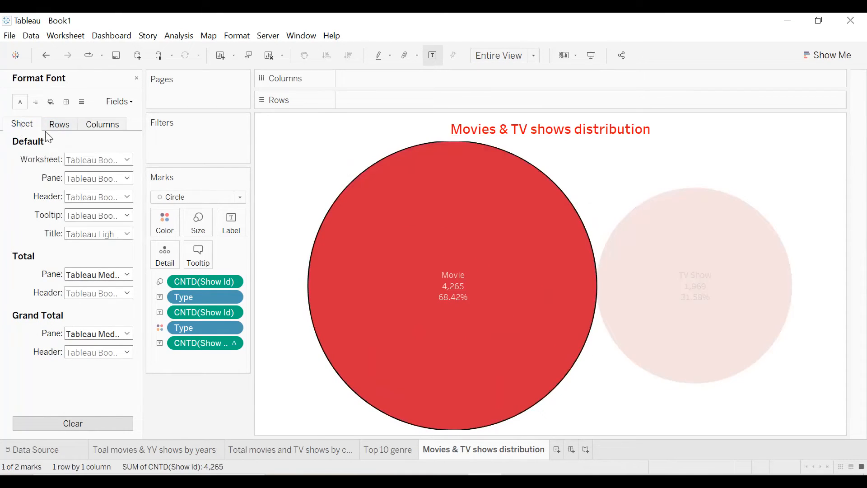
left_click(317, 150)
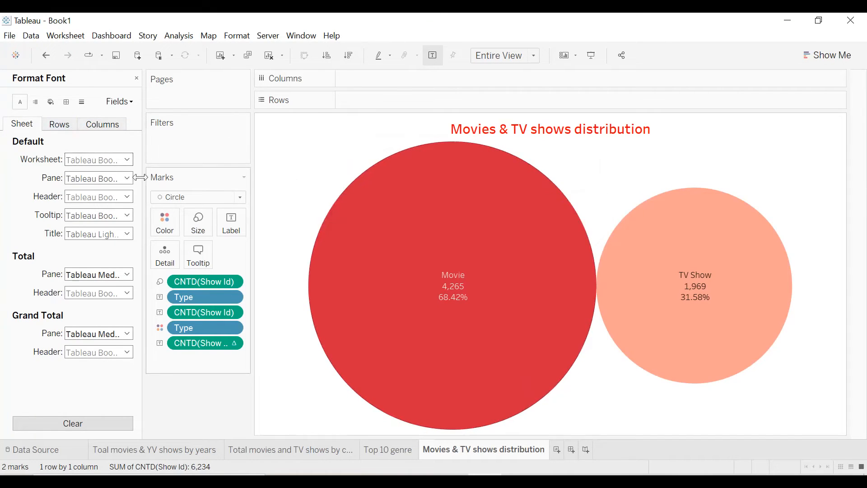
left_click(51, 102)
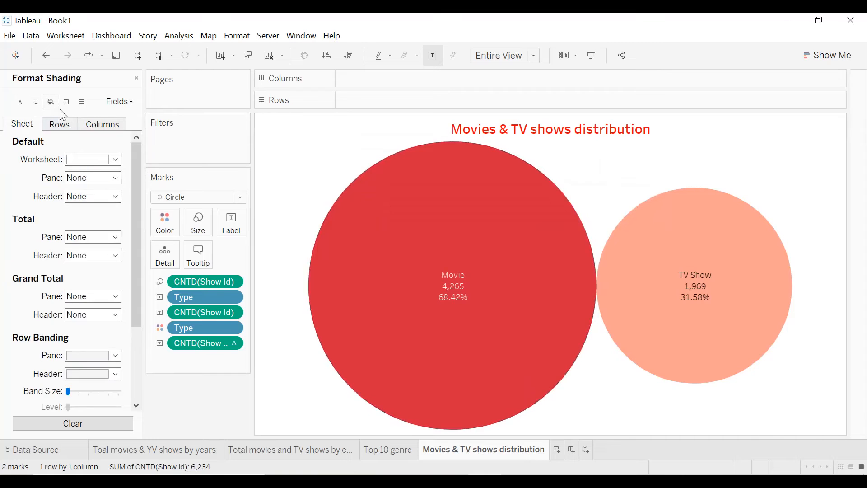
left_click(91, 159)
left_click(73, 188)
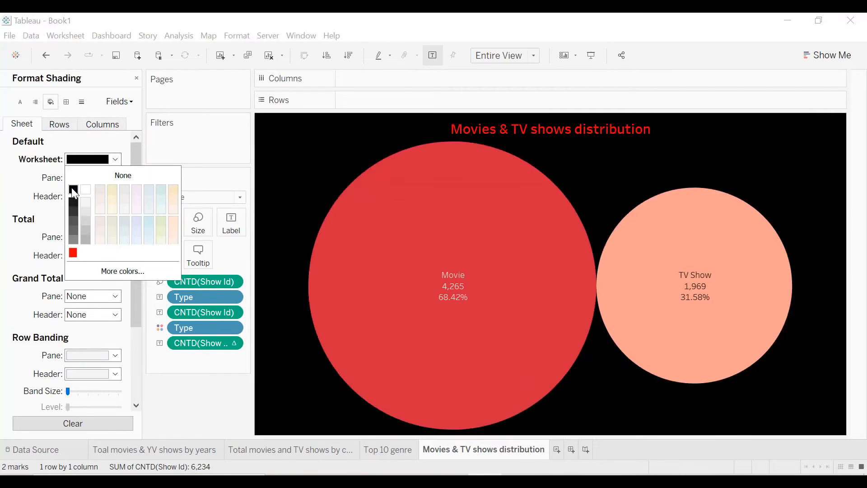
left_click(311, 156)
left_click(298, 156)
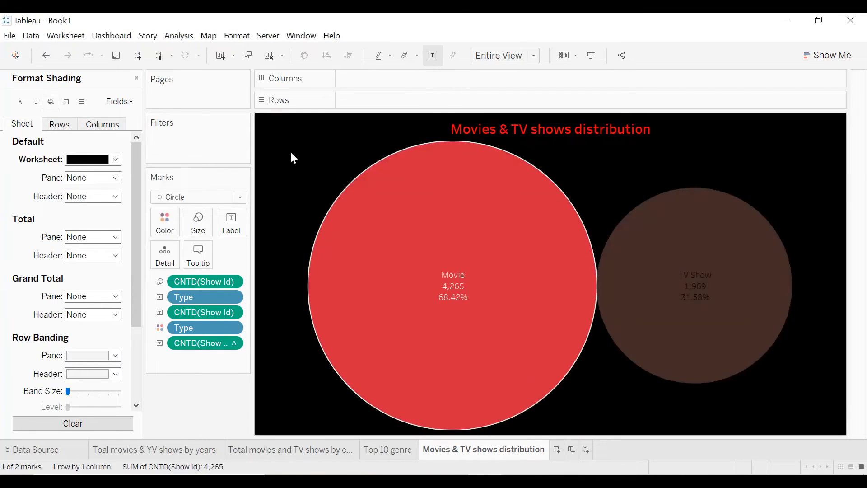
left_click(291, 154)
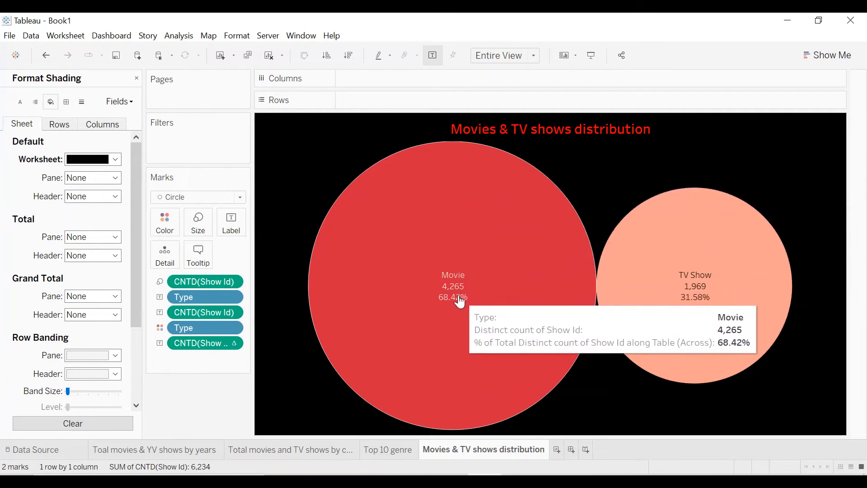
left_click(136, 78)
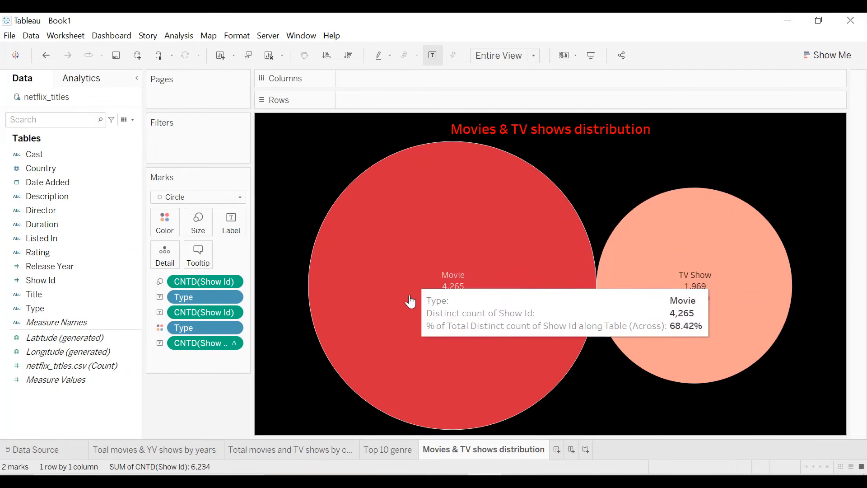
Add a new worksheet and name it Ratings
left_click(557, 449)
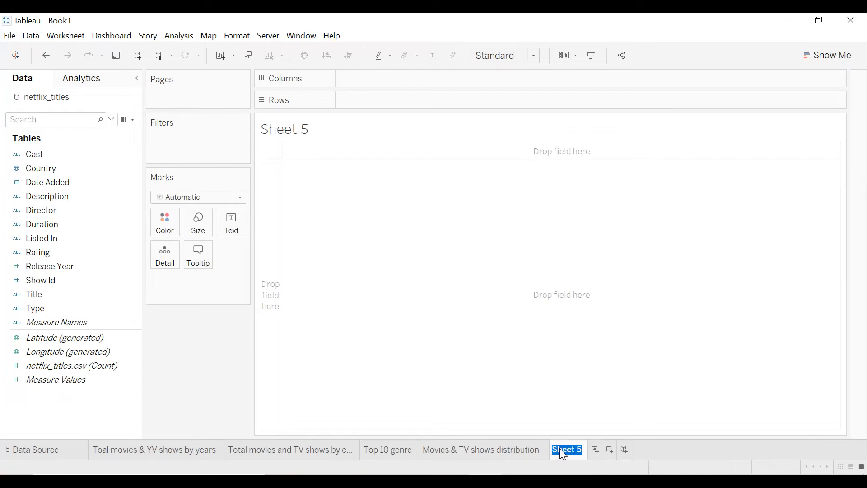
type("Ratings")
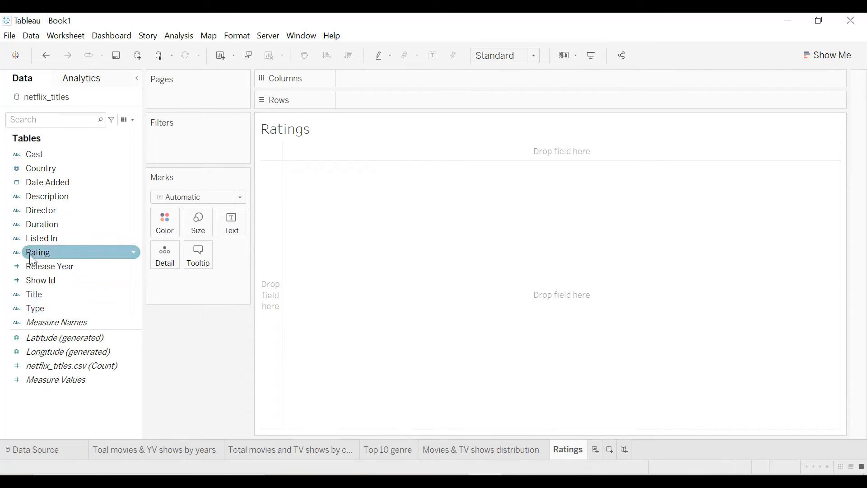
Place the Rating field on Columns and fit the Ratings sheet to Entire View
left_click_drag(33, 255, 360, 85)
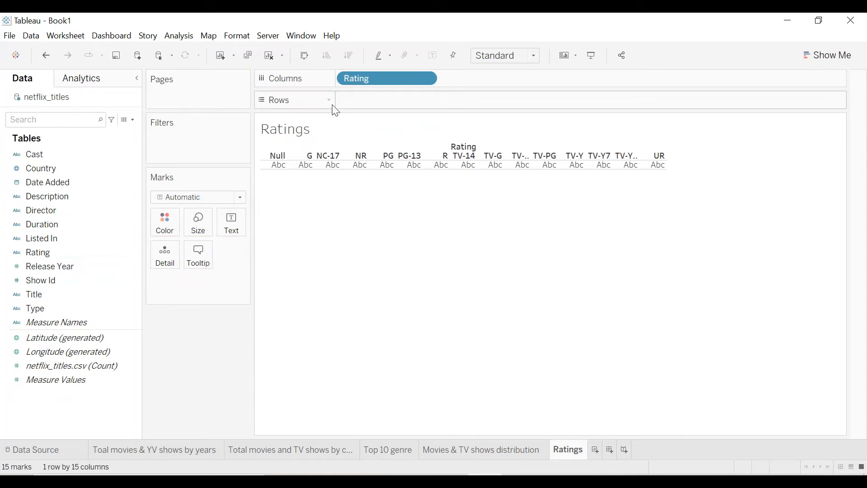
left_click(512, 56)
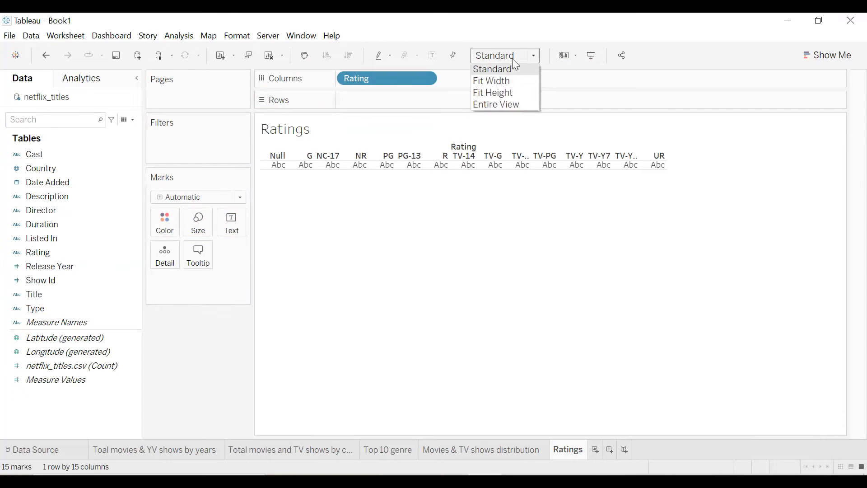
left_click(496, 108)
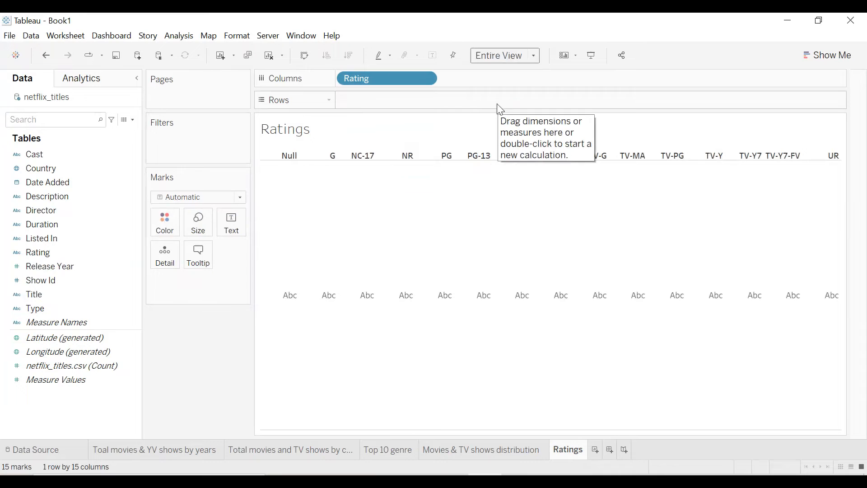
Place Show Id on Rows as a distinct count and sort the rating bars in descending order
left_click_drag(41, 281, 362, 101)
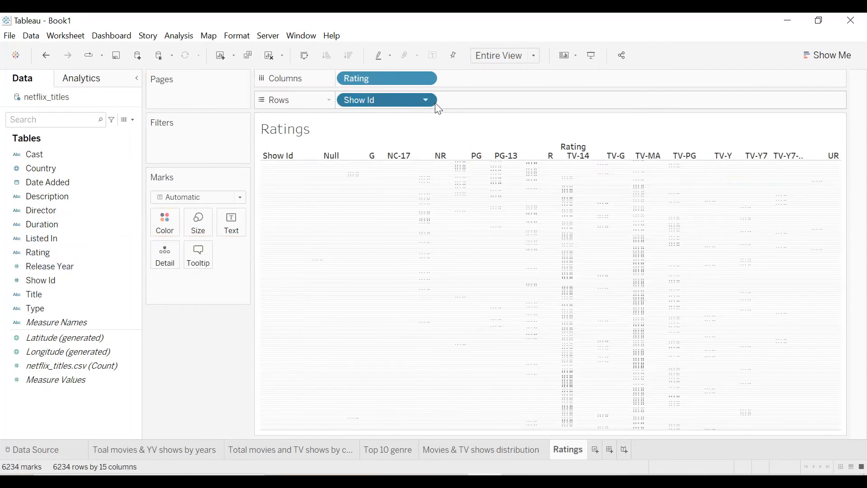
left_click(429, 103)
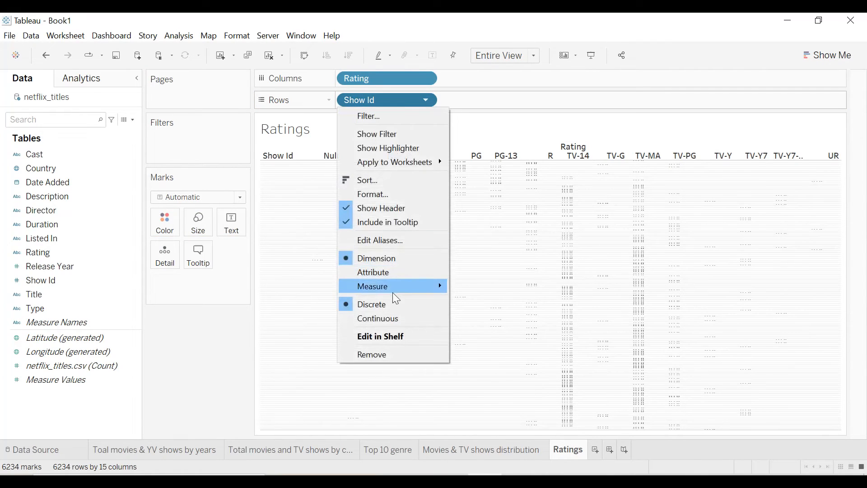
mouse_move(422, 297)
left_click(492, 342)
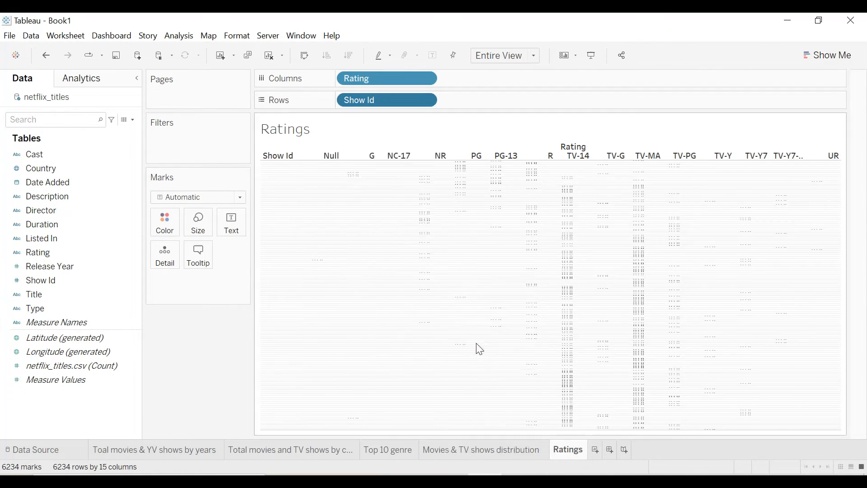
left_click(349, 55)
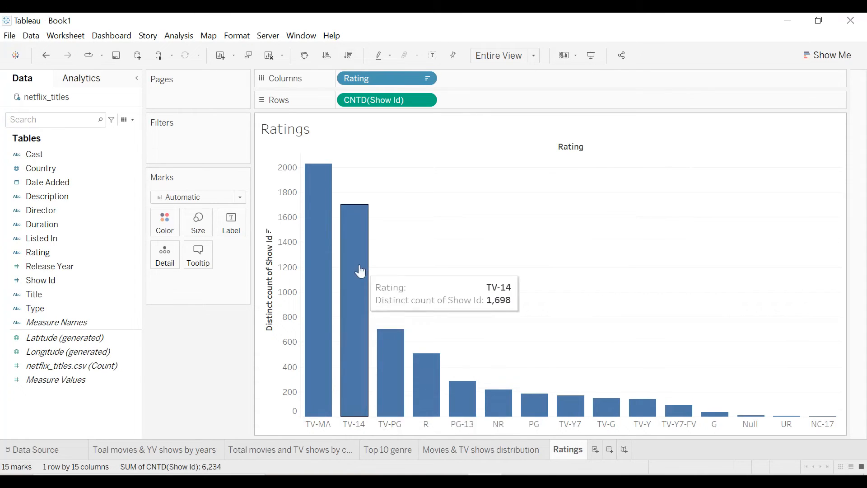
Label the bars with the distinct count of Show Id, keeping it on Rows, and color the bars red
left_click_drag(381, 100, 244, 228)
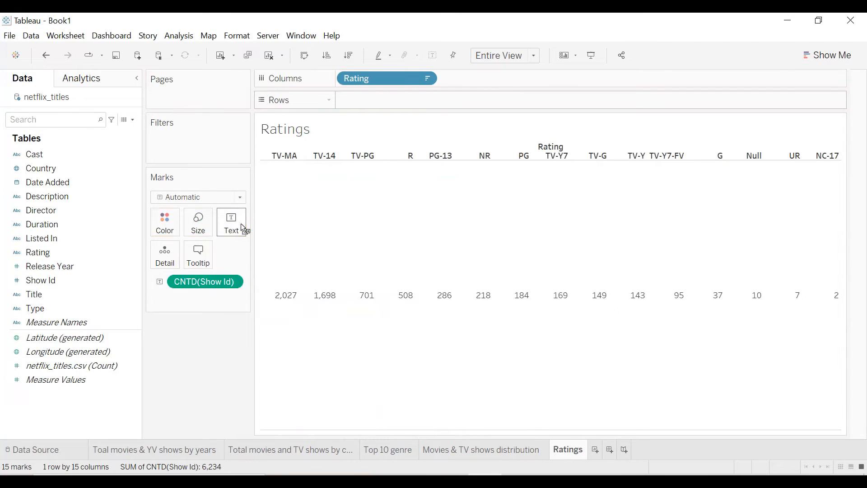
key("ctrl+z")
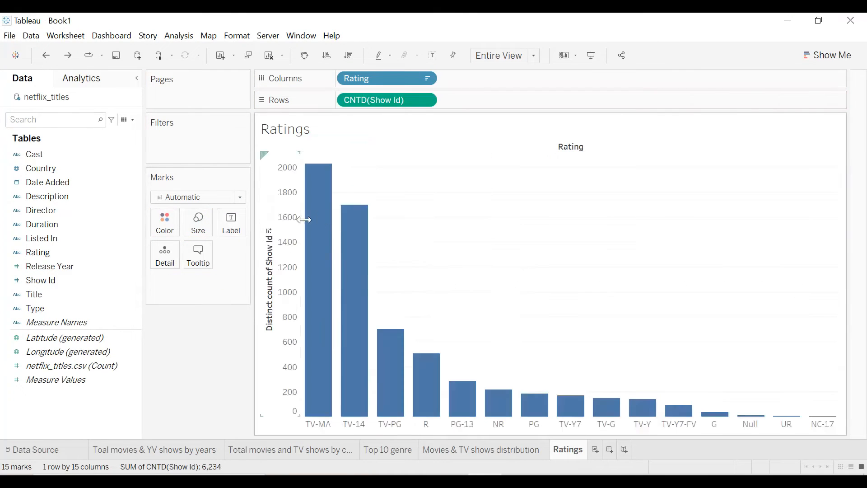
left_click_drag(373, 100, 239, 229)
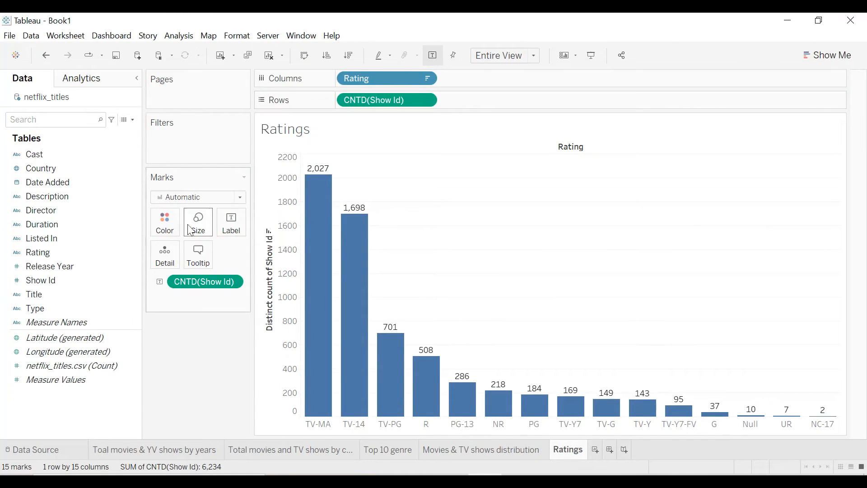
left_click(165, 221)
left_click(168, 322)
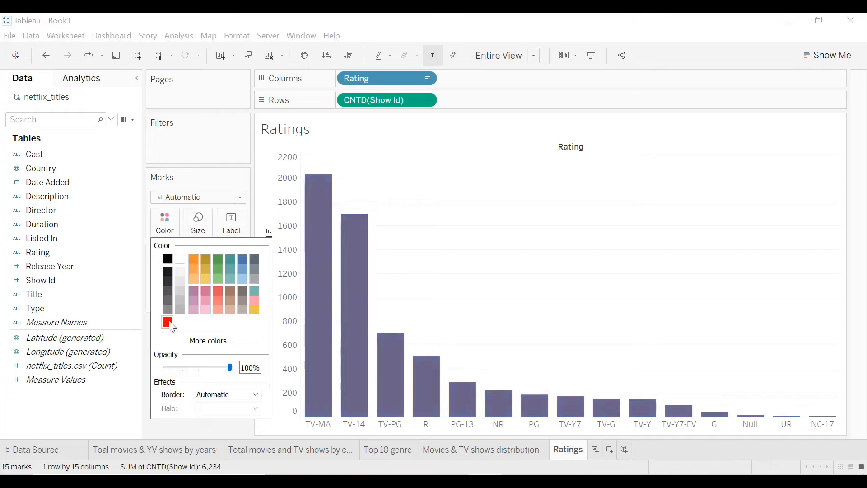
left_click(469, 233)
Set the default worksheet shading of the Ratings sheet to black
right_click(471, 228)
left_click(505, 296)
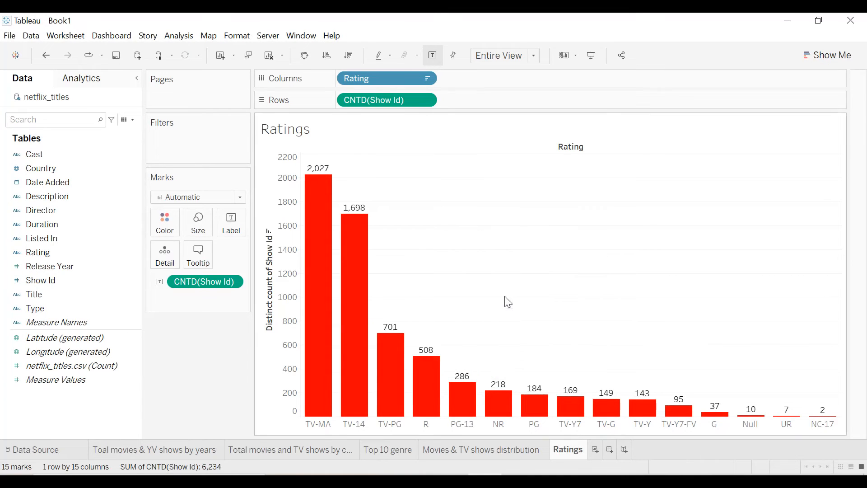
left_click(51, 101)
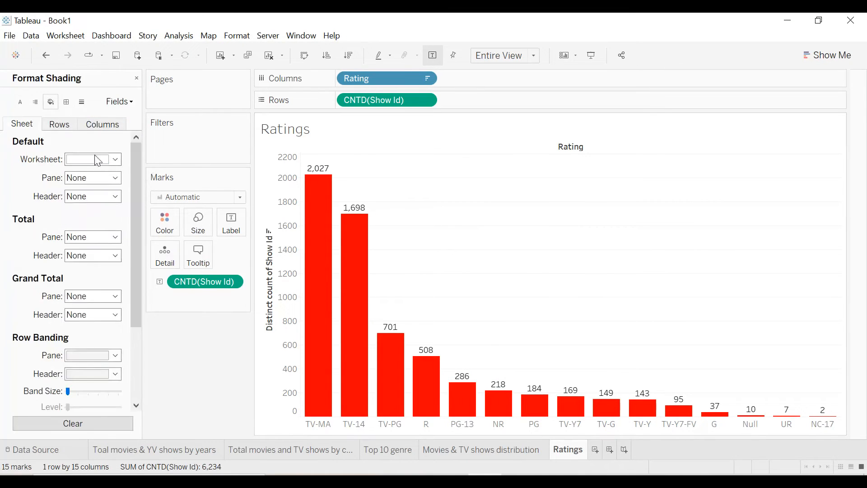
left_click(94, 159)
left_click(73, 189)
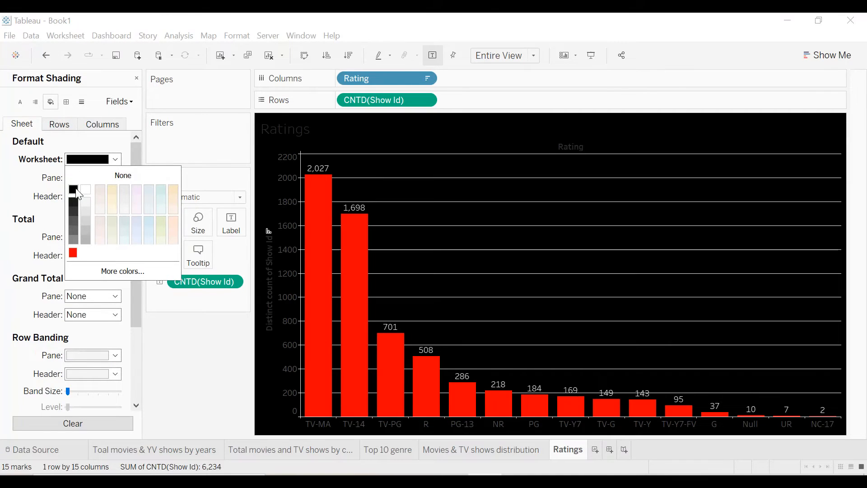
Set the row grid lines of the Ratings chart to None
left_click(81, 101)
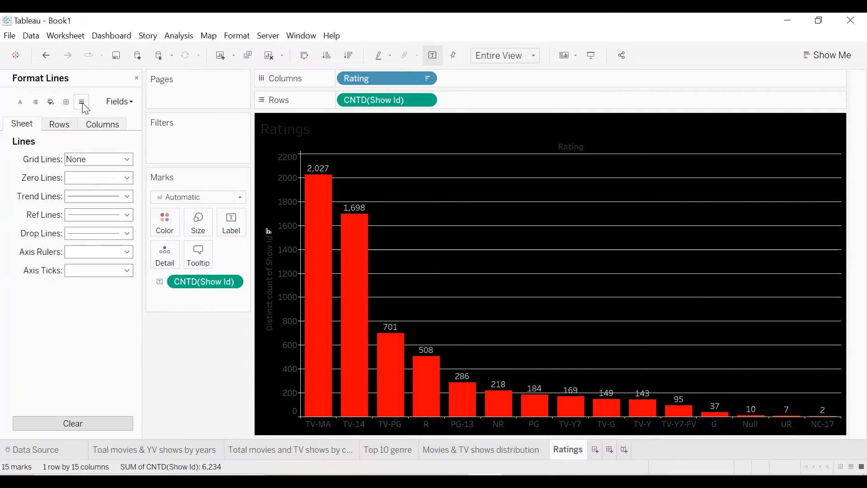
left_click(59, 124)
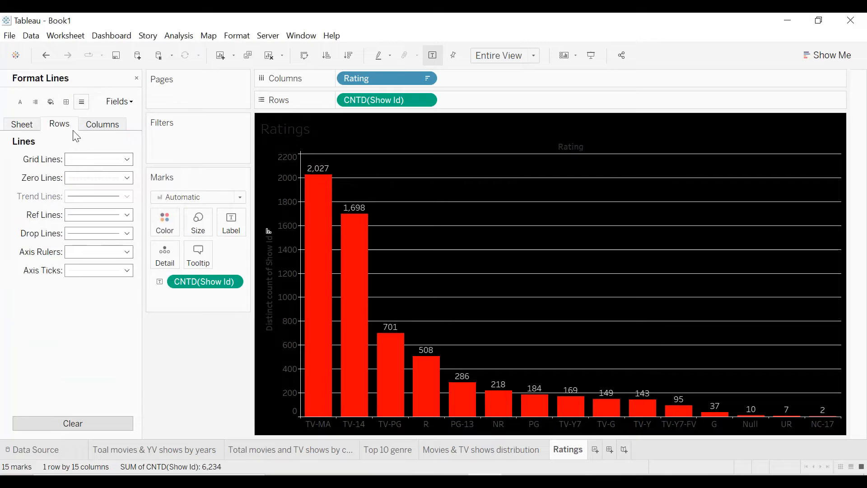
left_click(97, 159)
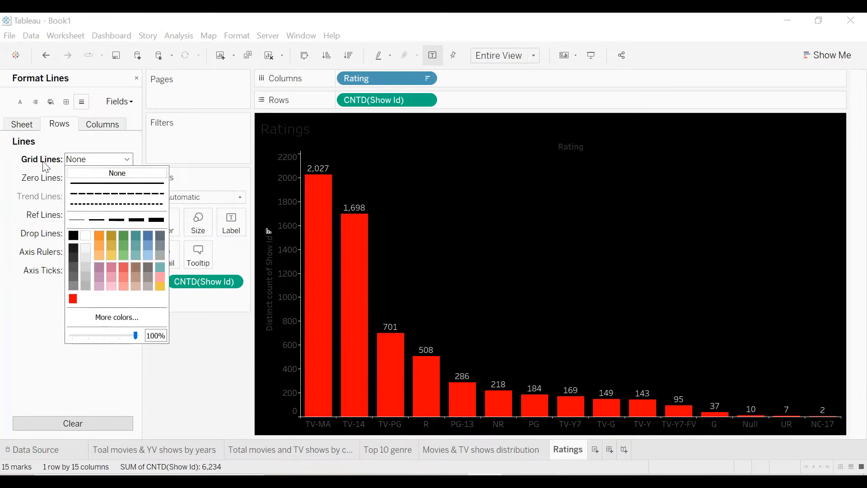
Make the default worksheet font of the Ratings sheet white and bold
left_click(20, 101)
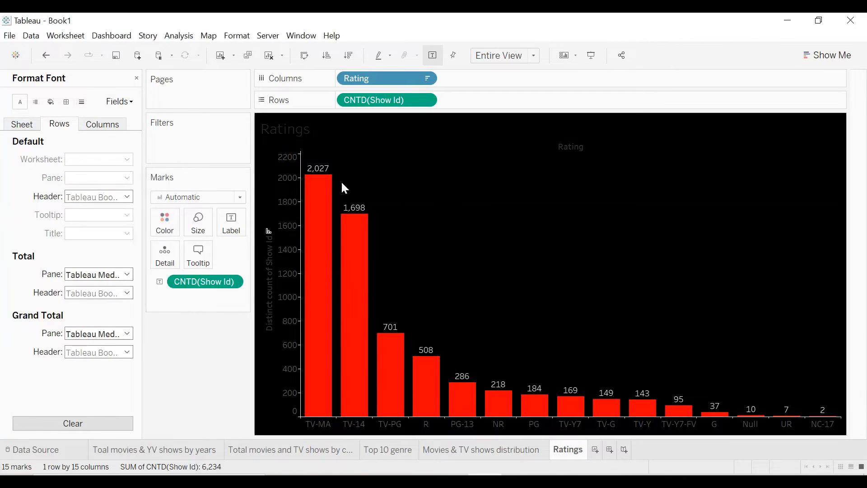
left_click(22, 124)
left_click(87, 161)
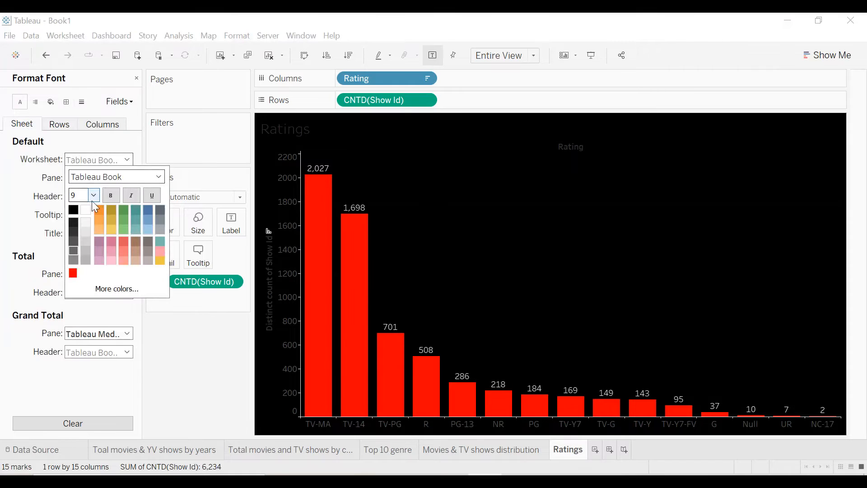
left_click(117, 199)
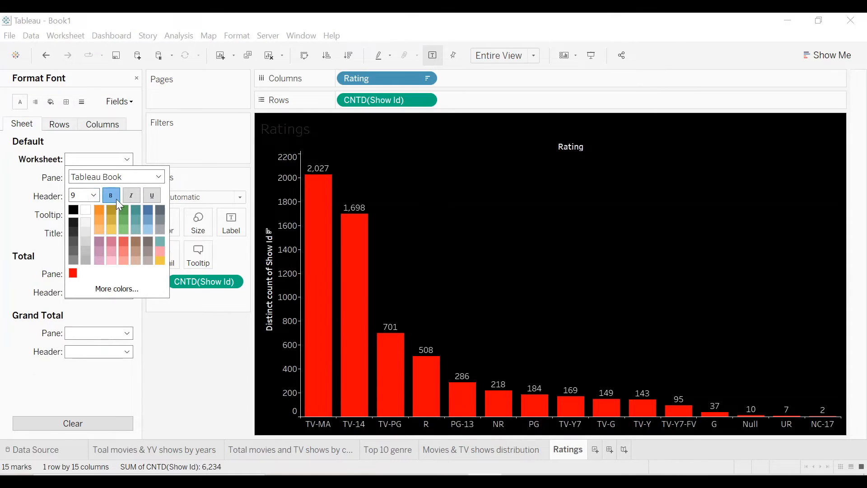
Clear the vertical axis title and hide the Rating field label above the bars
right_click(265, 258)
left_click(279, 263)
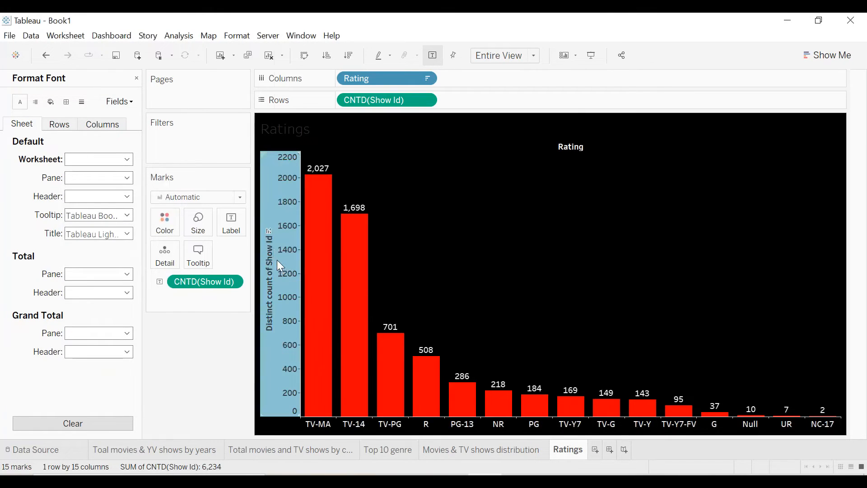
left_click(410, 337)
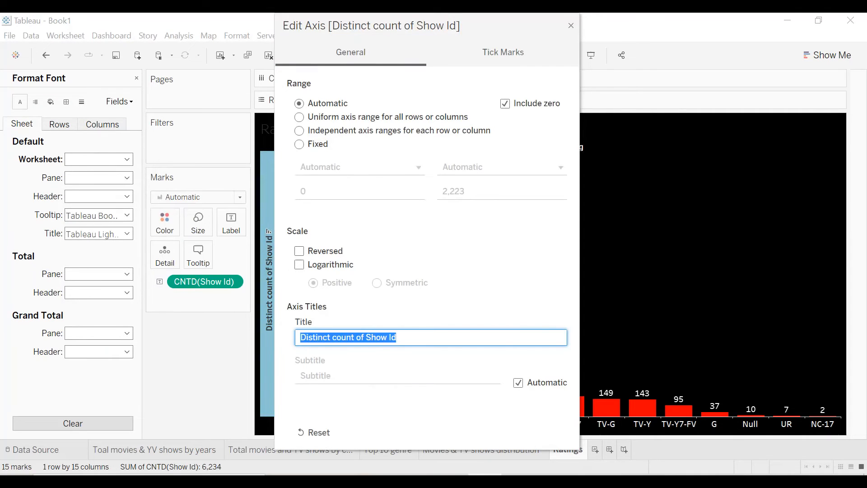
key("BackSpace")
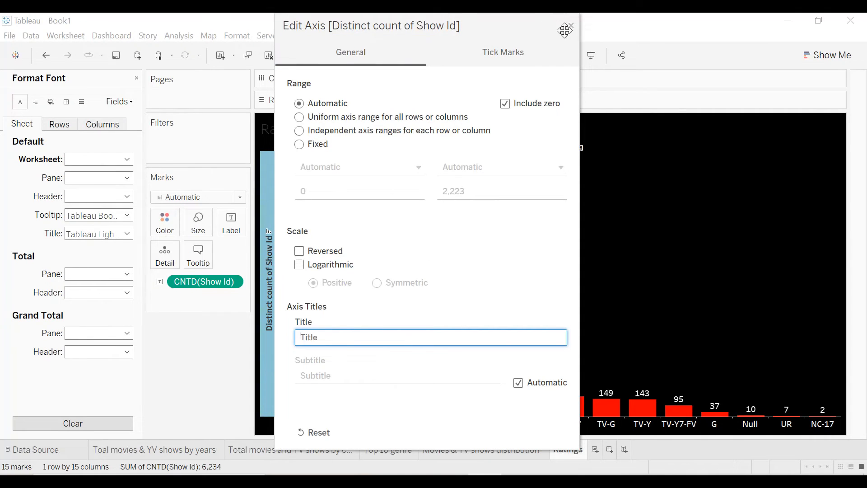
left_click(571, 26)
right_click(556, 148)
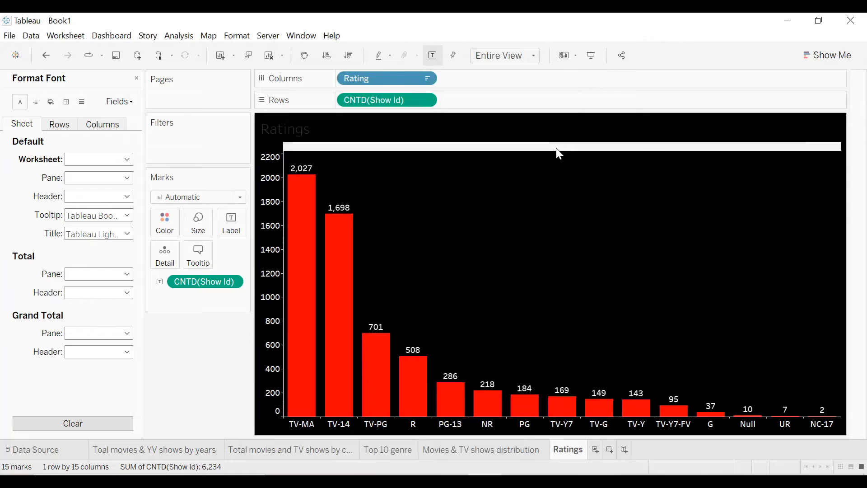
left_click(578, 202)
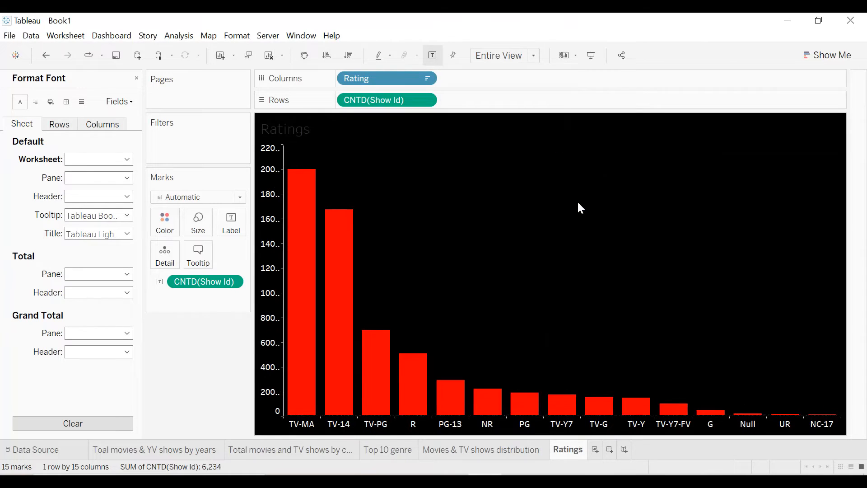
Format the Ratings worksheet title as bold, centered and red, and close the formatting options
double_click(308, 135)
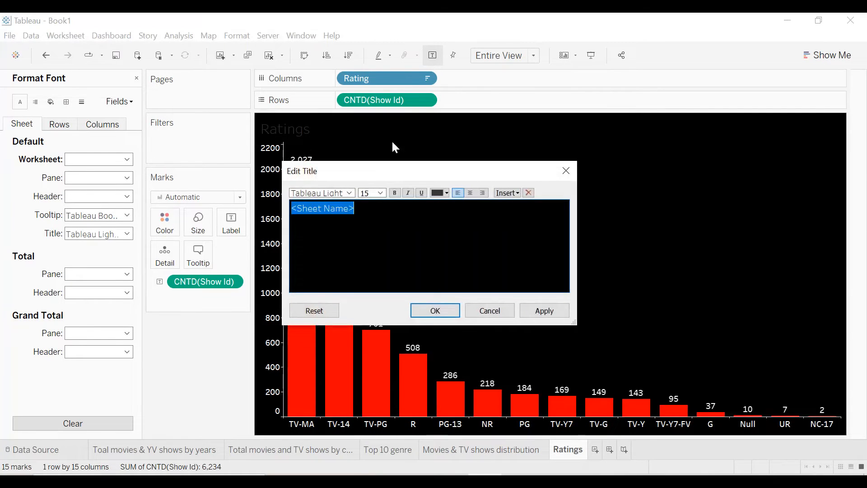
left_click(438, 193)
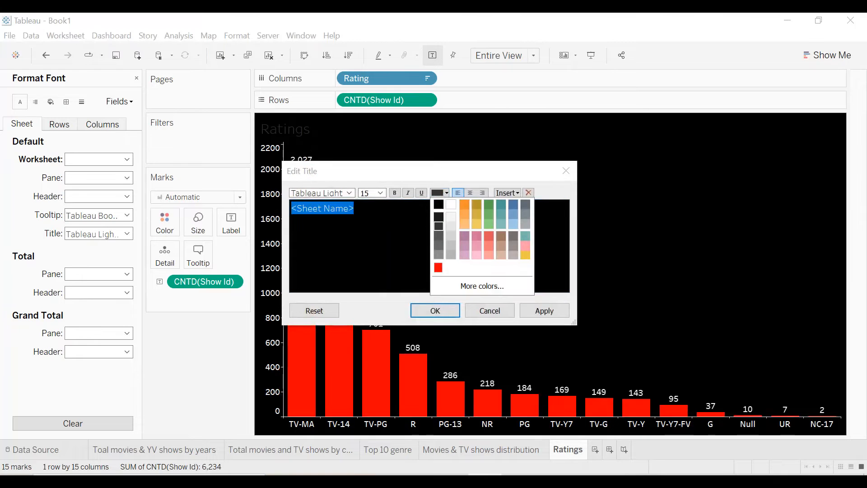
left_click(439, 203)
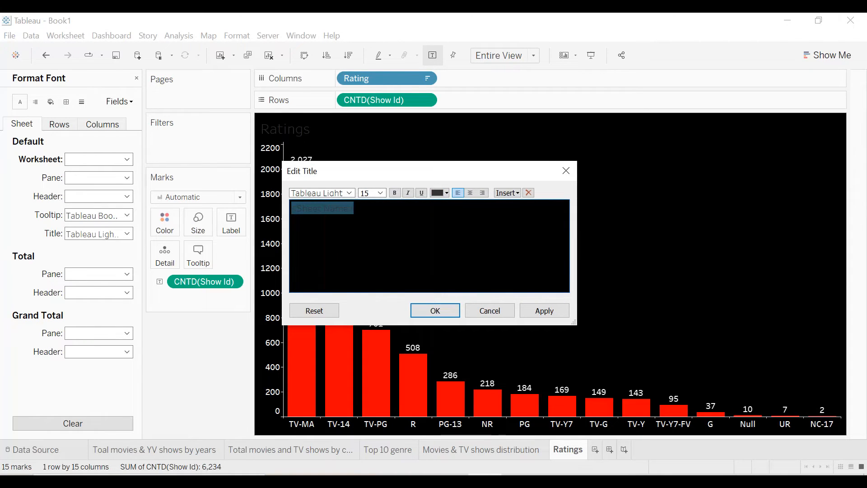
key("ctrl+a")
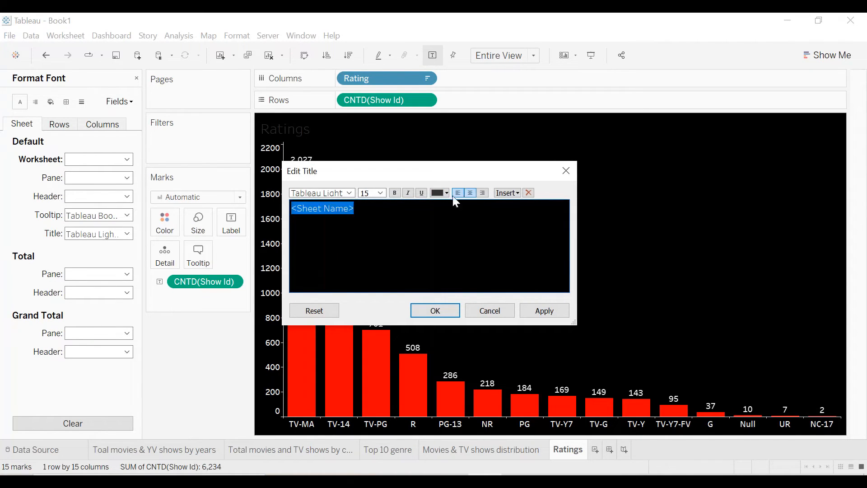
left_click(394, 192)
left_click(470, 192)
left_click(440, 193)
left_click(438, 268)
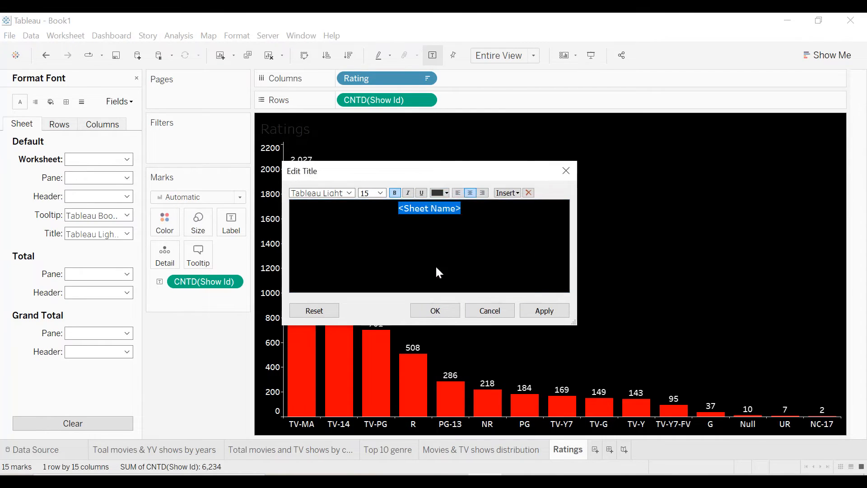
left_click(435, 312)
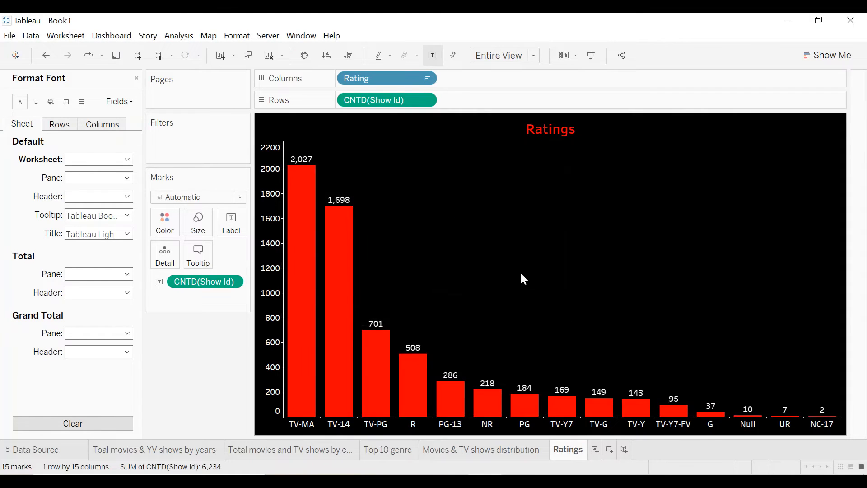
left_click(137, 78)
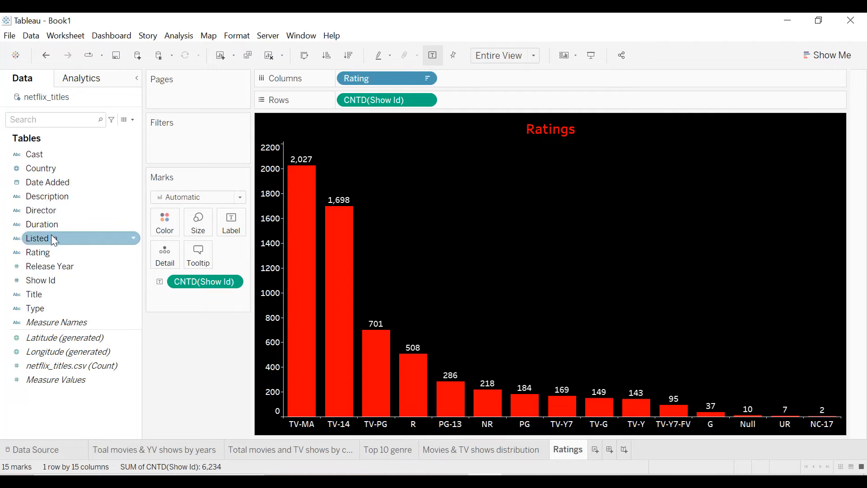
left_click(374, 451)
left_click(80, 251)
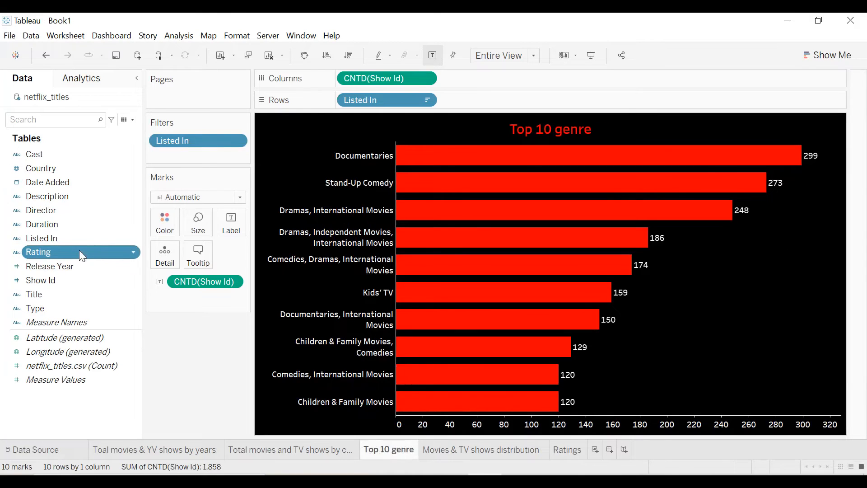
left_click(499, 451)
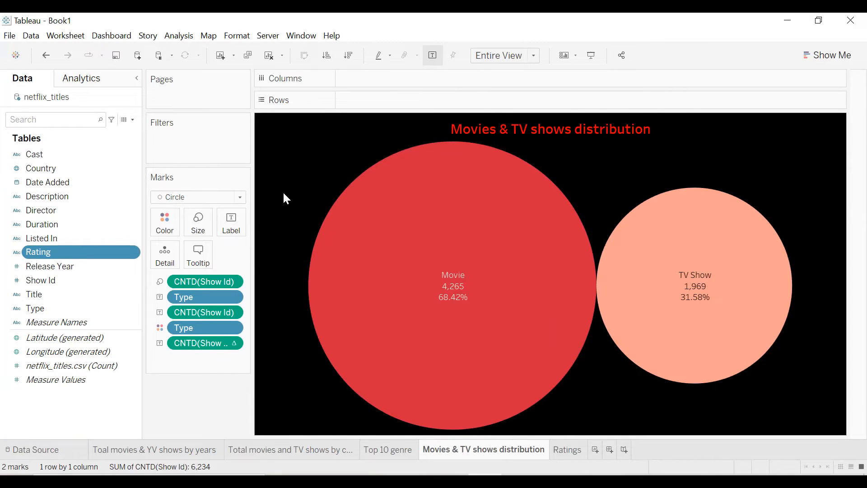
Add a new worksheet and filter it by Type, keeping only Movie
left_click(597, 452)
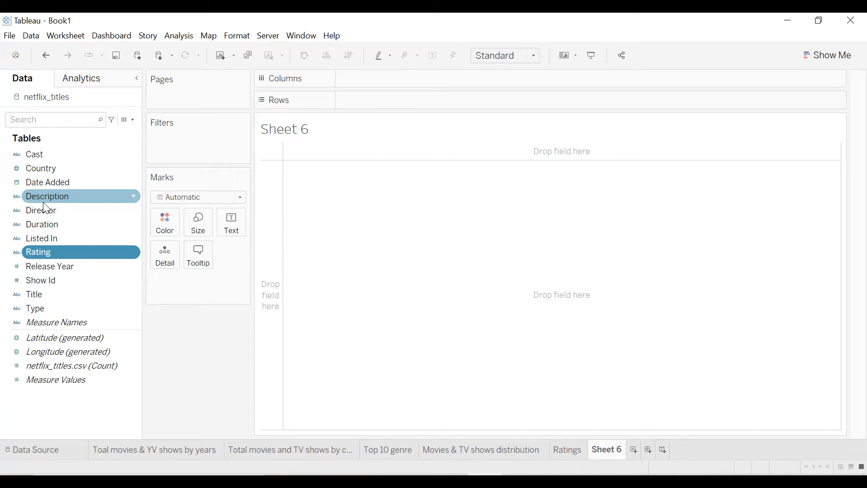
left_click_drag(55, 311, 193, 143)
left_click(319, 156)
left_click(529, 415)
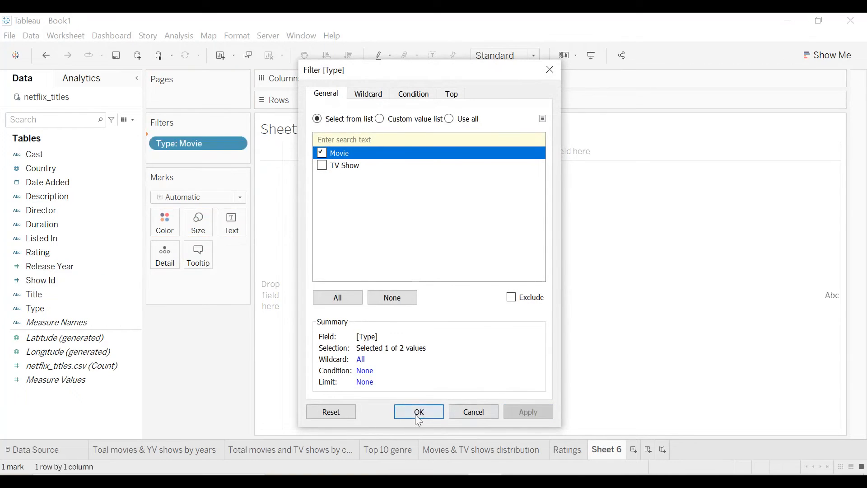
left_click(418, 414)
Show the Type filter control without the All value and make it a single-value dropdown
left_click(236, 140)
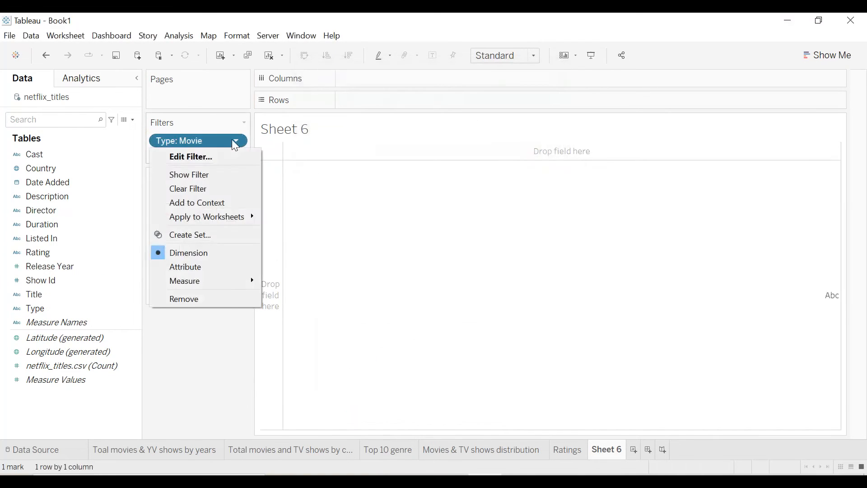
left_click(210, 172)
left_click(840, 122)
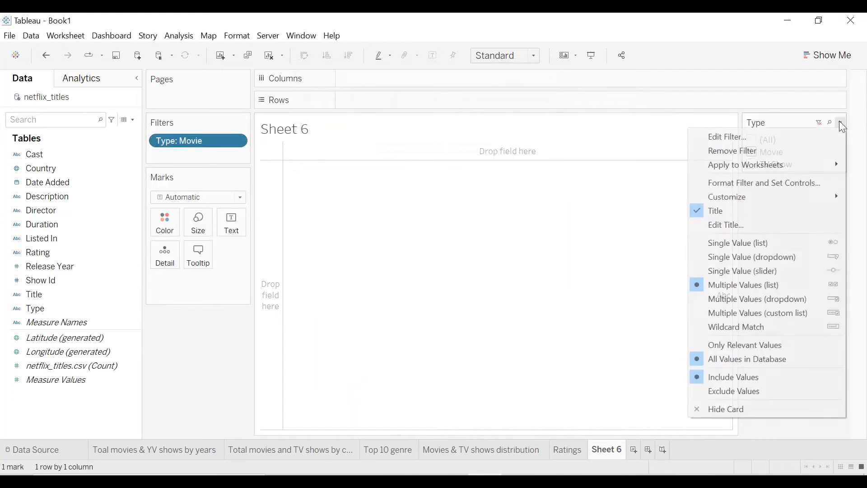
mouse_move(768, 196)
left_click(618, 196)
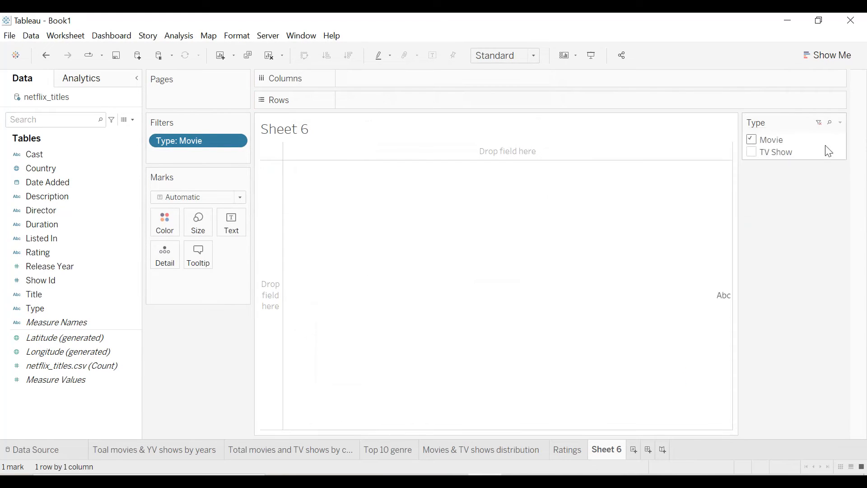
left_click(840, 123)
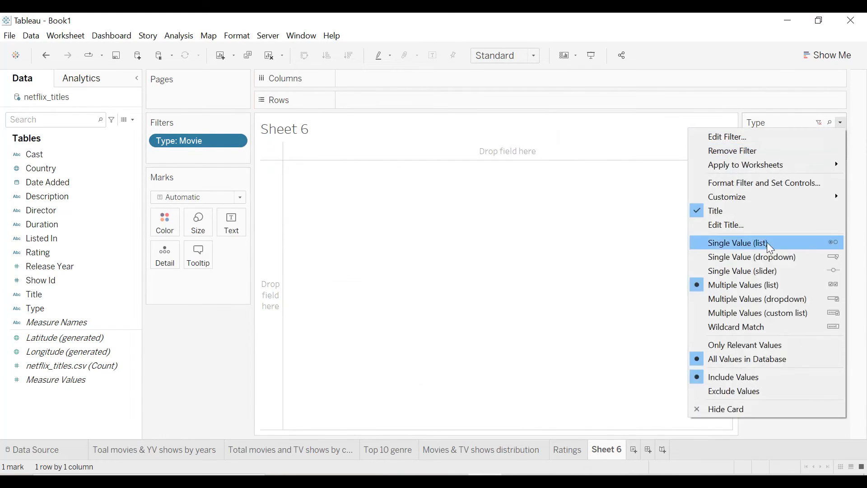
left_click(763, 257)
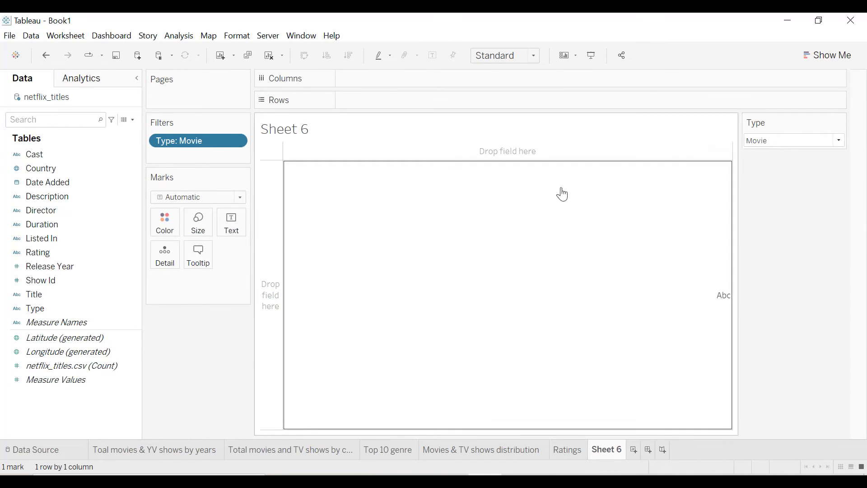
Show a filter control for the Title field without the All value and make it a single-value dropdown
left_click(63, 294)
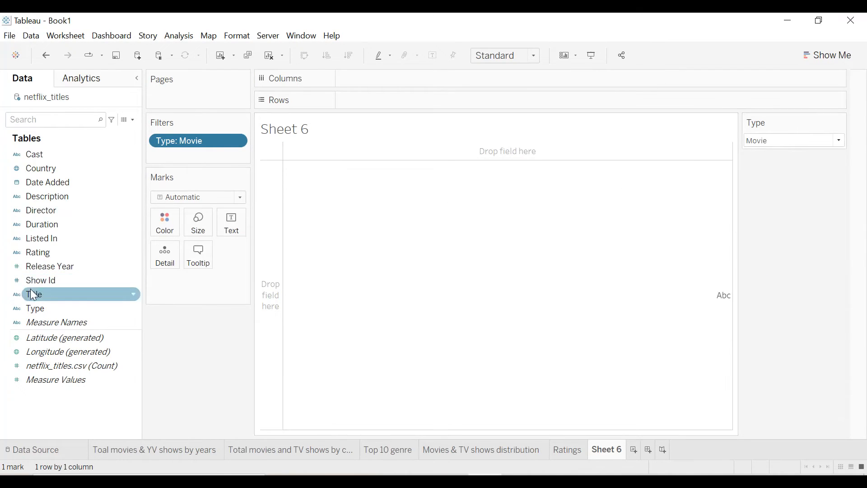
left_click(132, 296)
left_click(150, 58)
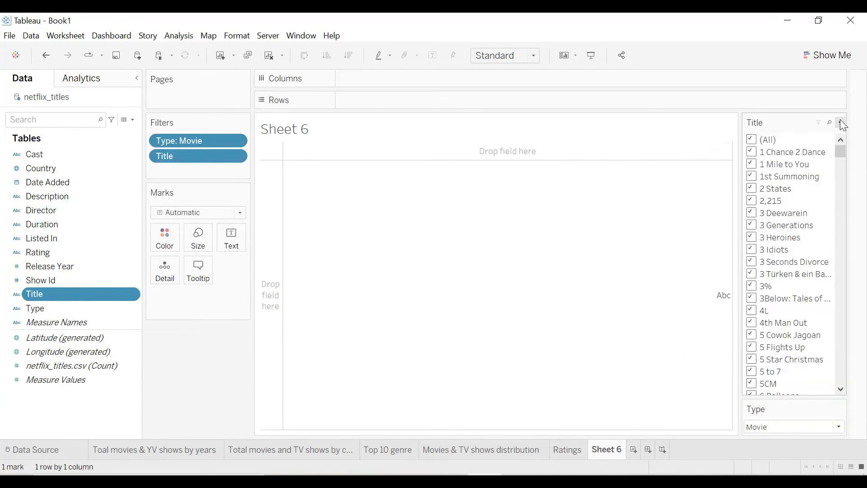
left_click(843, 125)
mouse_move(726, 195)
left_click(651, 198)
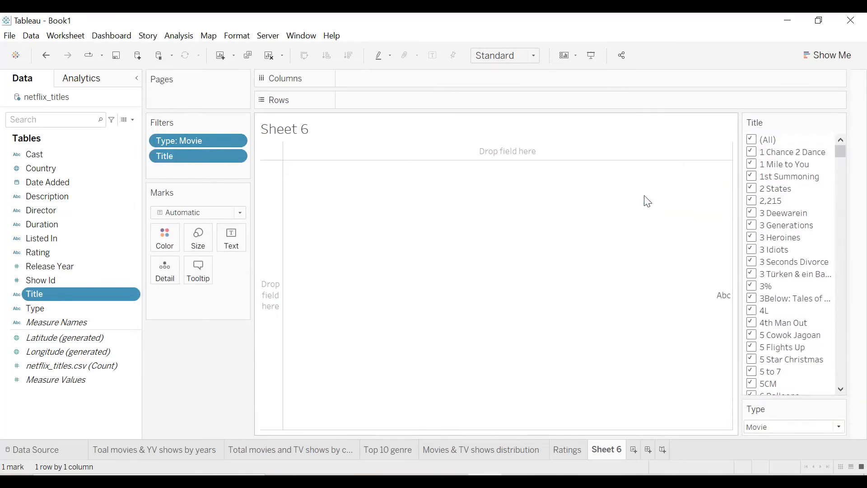
left_click(842, 122)
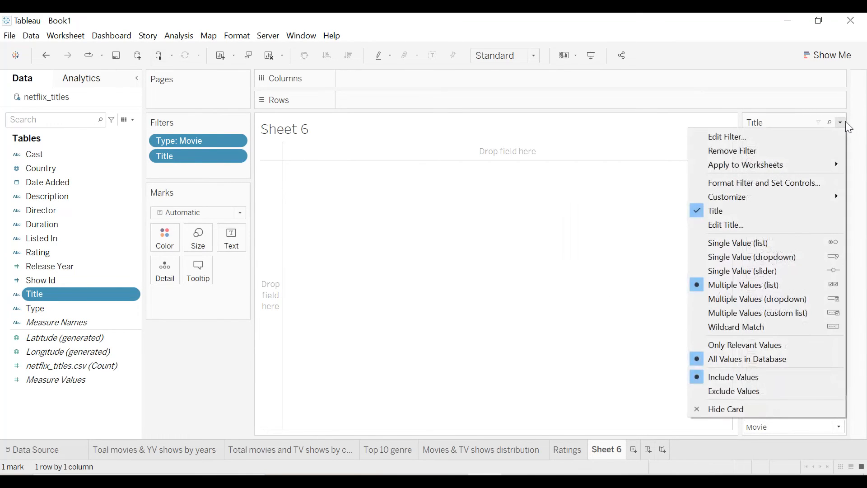
left_click(733, 256)
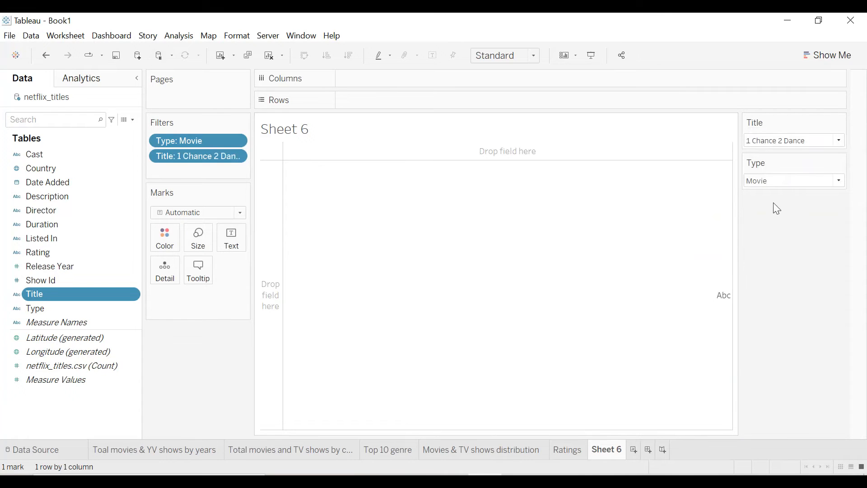
Move the Type filter control above the Title filter control
left_click_drag(778, 162, 778, 124)
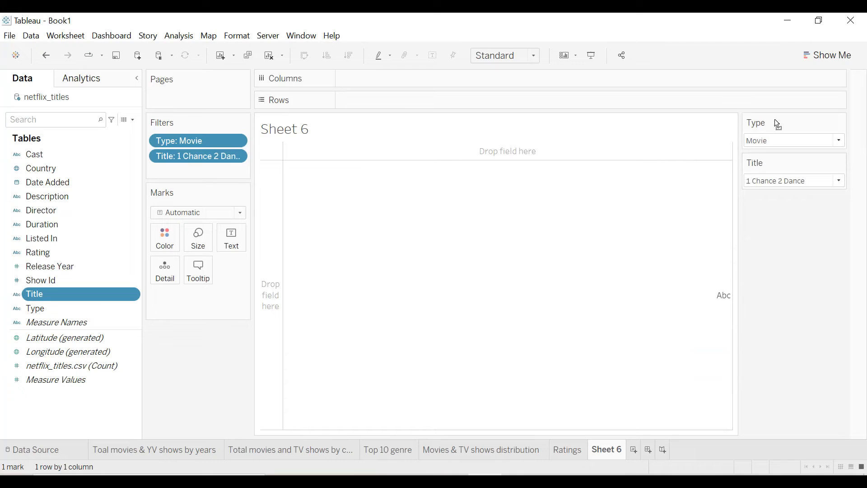
left_click(774, 141)
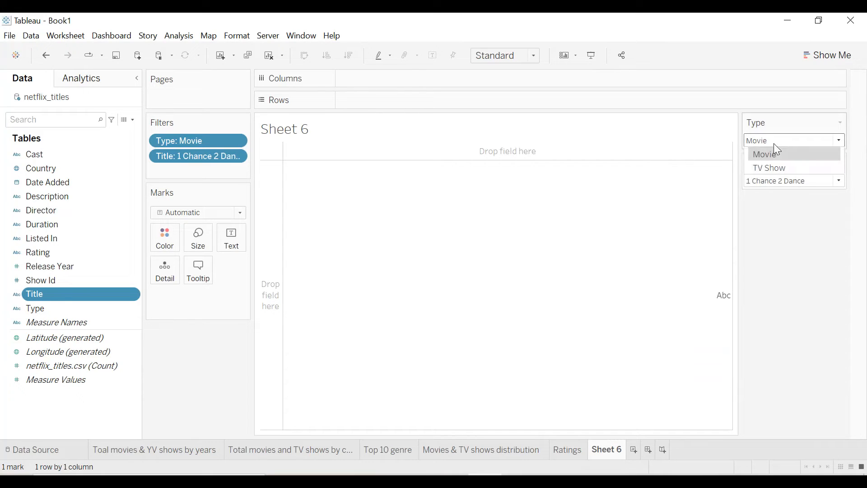
left_click(773, 143)
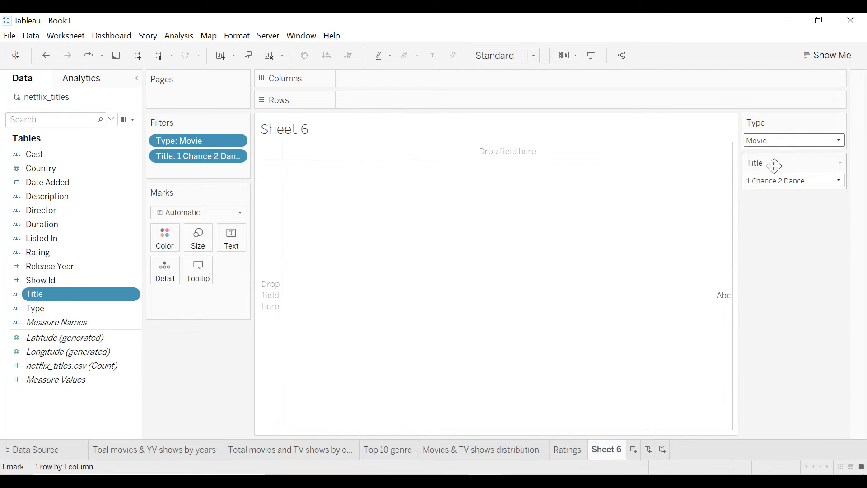
Limit the values offered by the Title filter to only relevant values
left_click(841, 163)
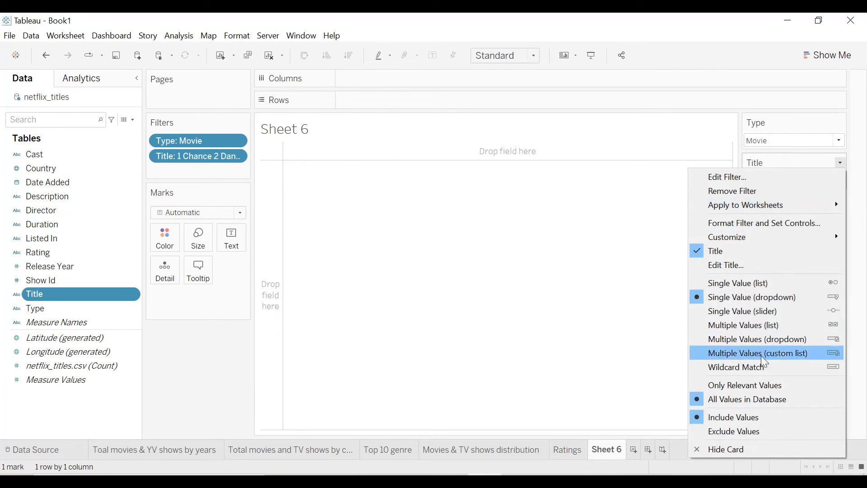
left_click(745, 387)
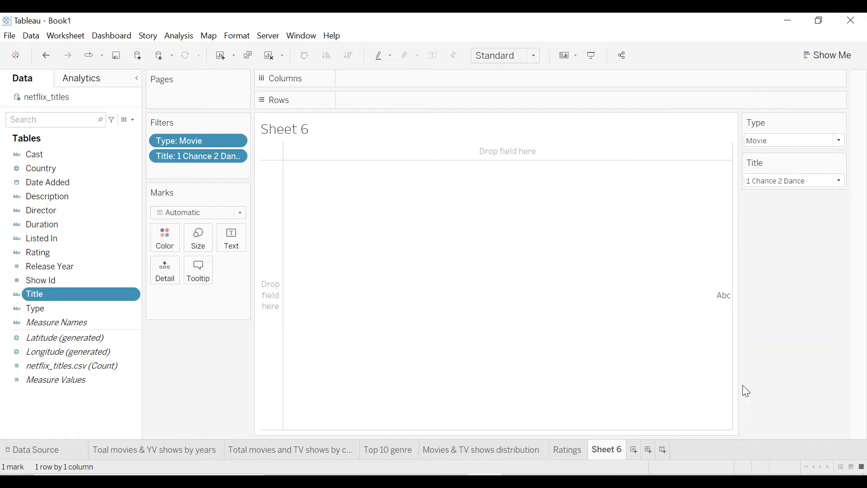
left_click(784, 181)
left_click(784, 181)
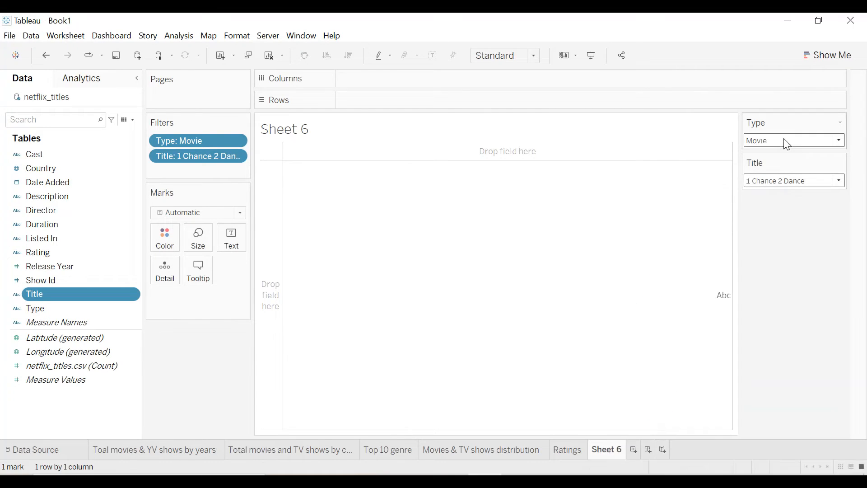
Set the Type filter to TV Show and the Title filter to 3Below: Tales of Arcadia
left_click(787, 141)
left_click(772, 167)
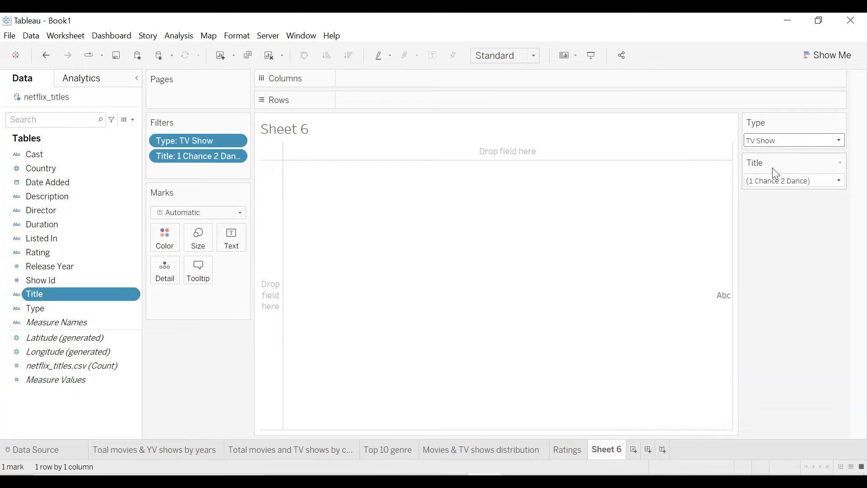
left_click(774, 186)
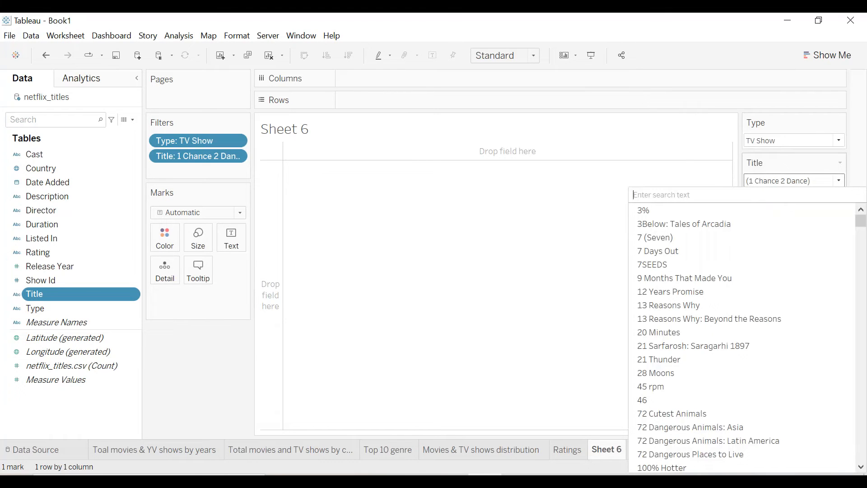
left_click(732, 225)
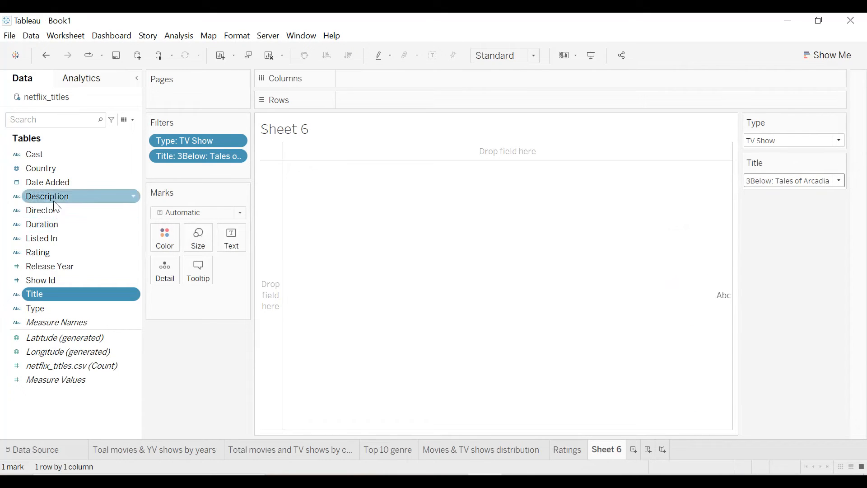
Show the Description field as the text mark and fit the worksheet to Entire View
left_click_drag(51, 195, 232, 240)
left_click(515, 55)
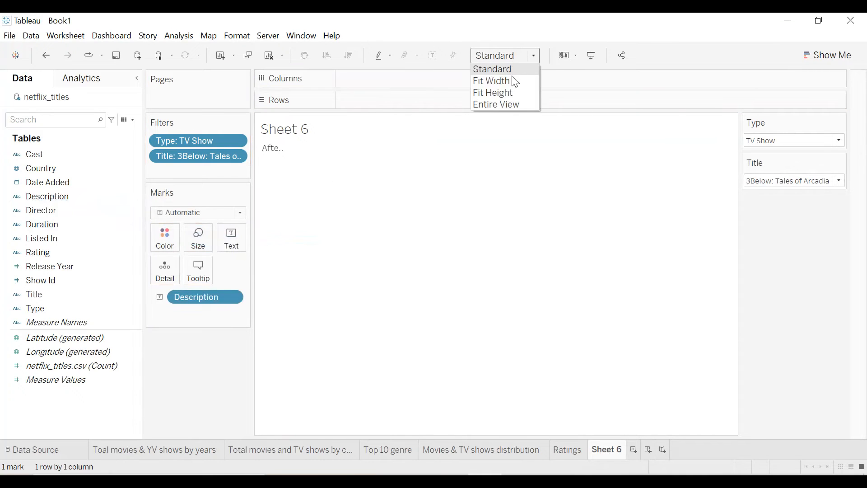
left_click(506, 106)
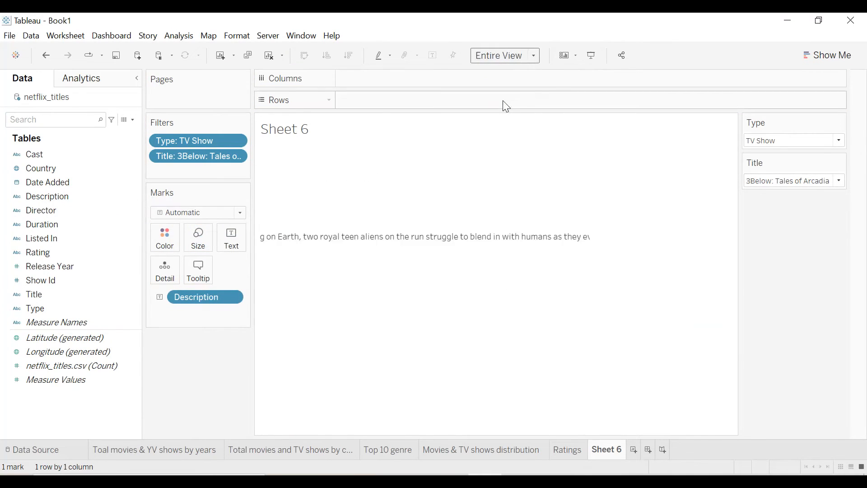
Replace the worksheet title with "Descrption" and format it as centered, bold and red
double_click(324, 142)
key("ctrl+a")
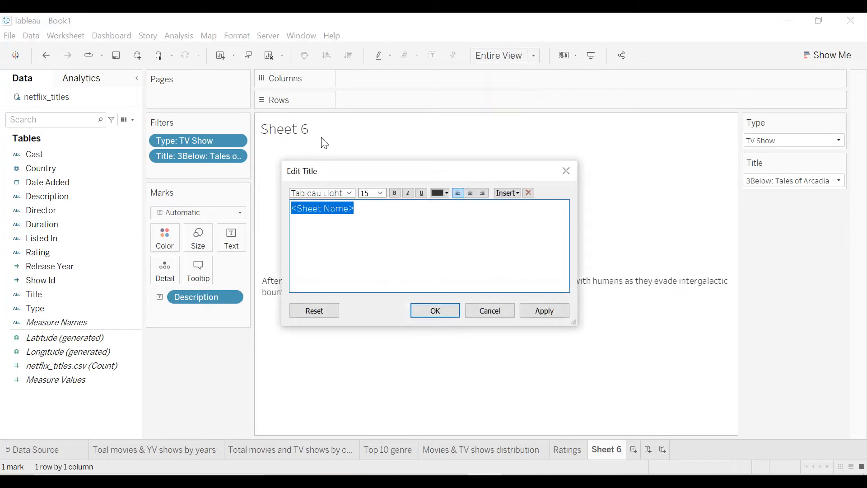
type("Descrption")
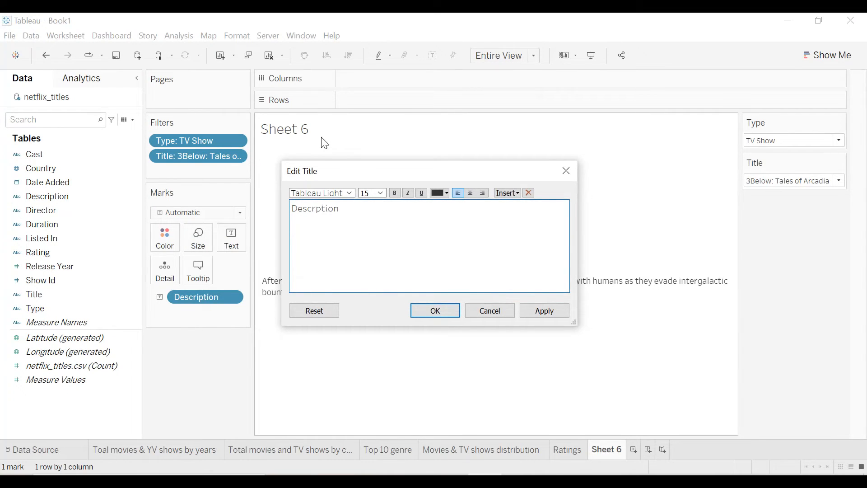
left_click(471, 193)
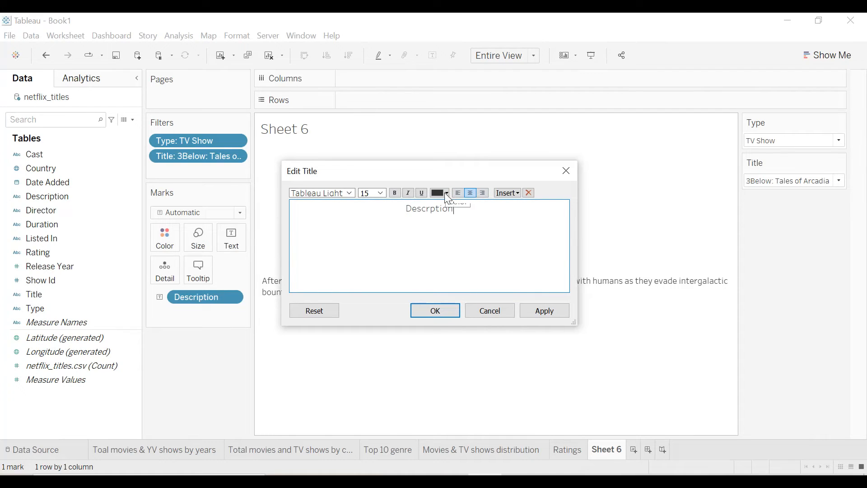
key("ctrl+a")
key("ctrl+b")
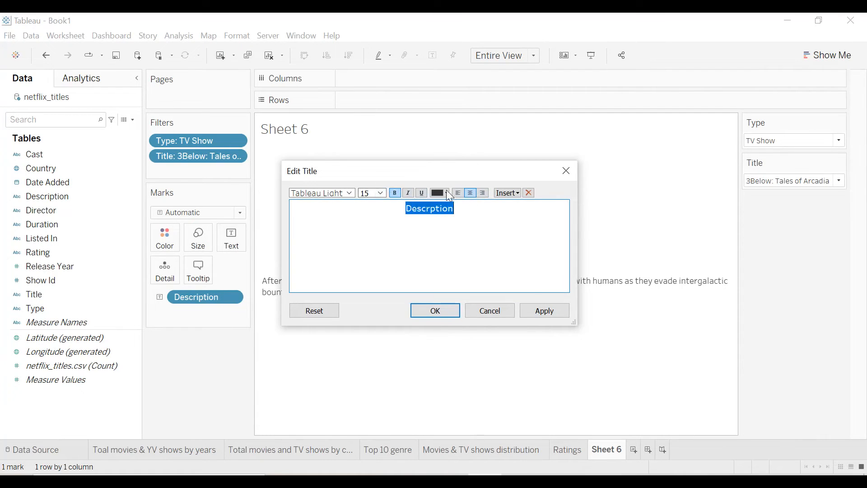
left_click(449, 193)
left_click(438, 268)
left_click(549, 313)
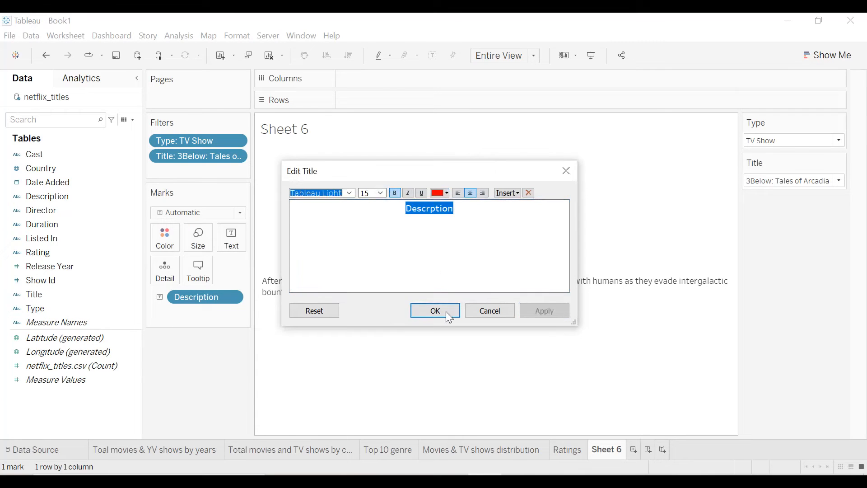
left_click(445, 312)
Set the default worksheet shading of the description sheet to black
right_click(430, 200)
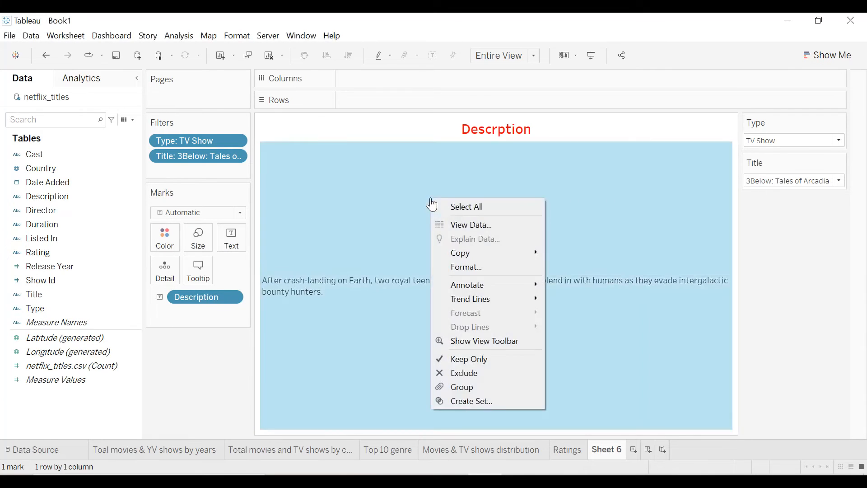
left_click(470, 268)
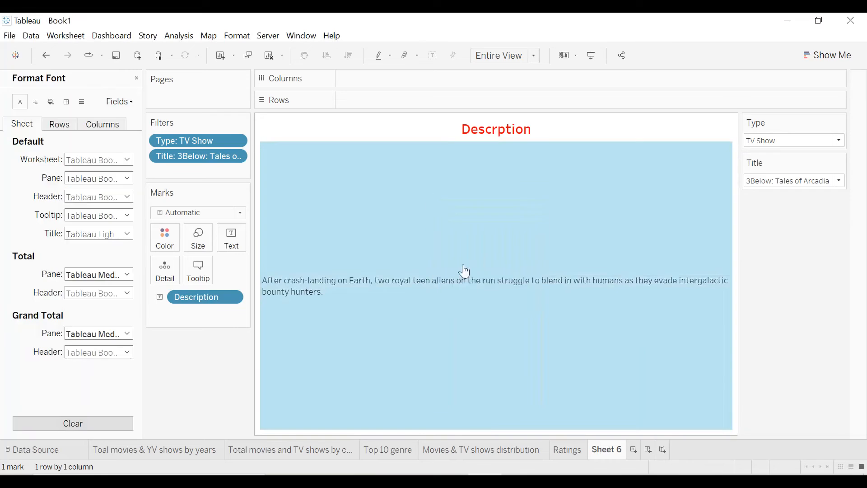
left_click(52, 103)
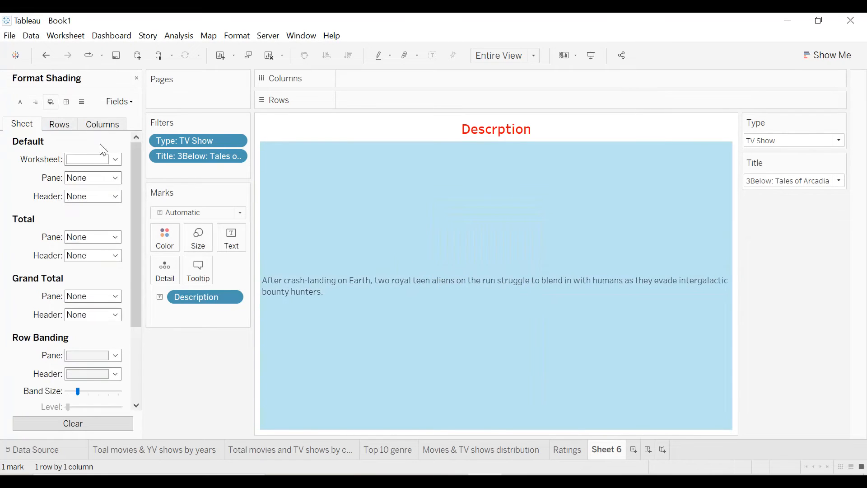
left_click(94, 160)
left_click(73, 190)
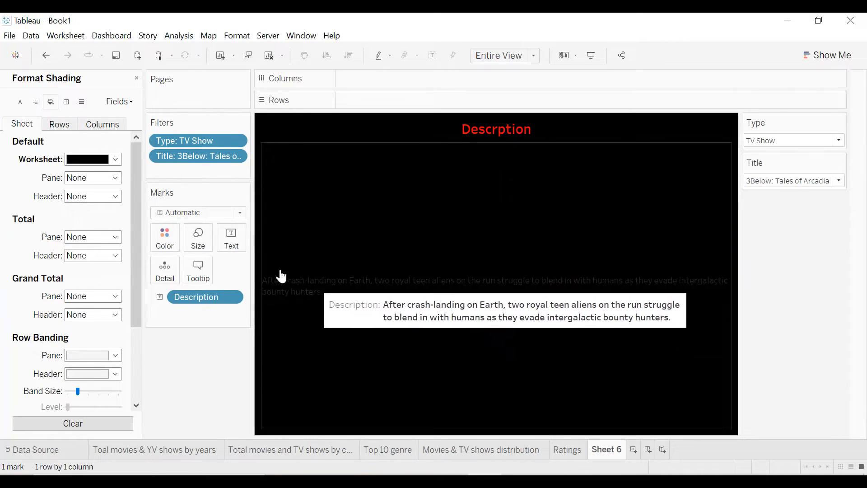
Set the default worksheet font colour of the description sheet to white
left_click(19, 102)
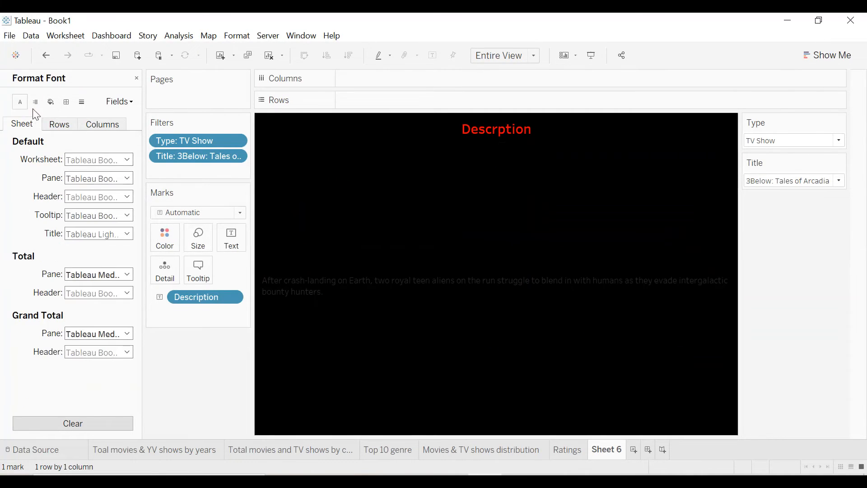
left_click(102, 161)
left_click(88, 210)
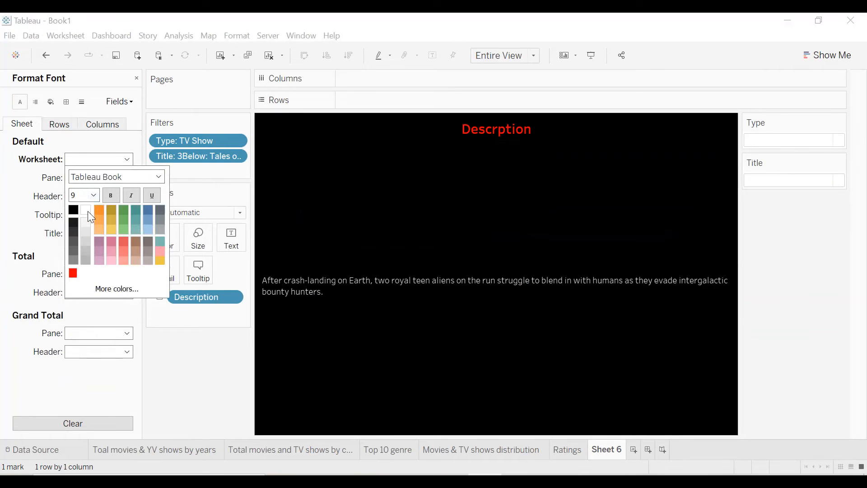
Center the default pane text horizontally and open the default header alignment options
left_click(36, 102)
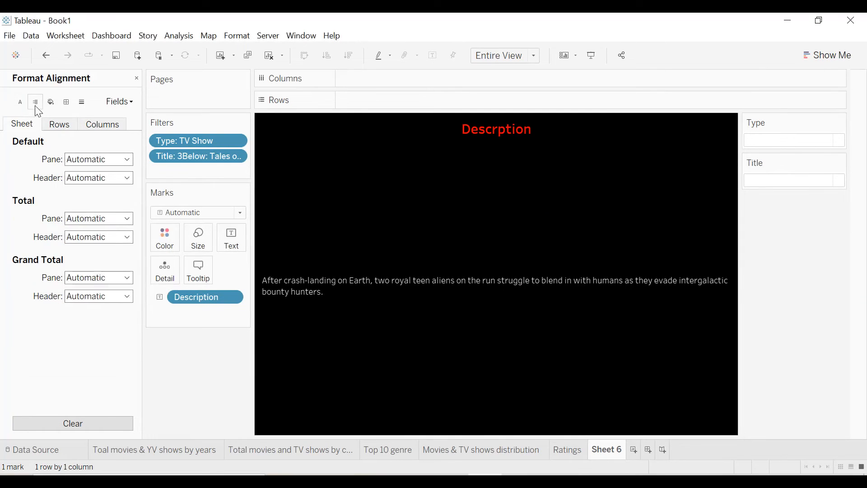
left_click(98, 159)
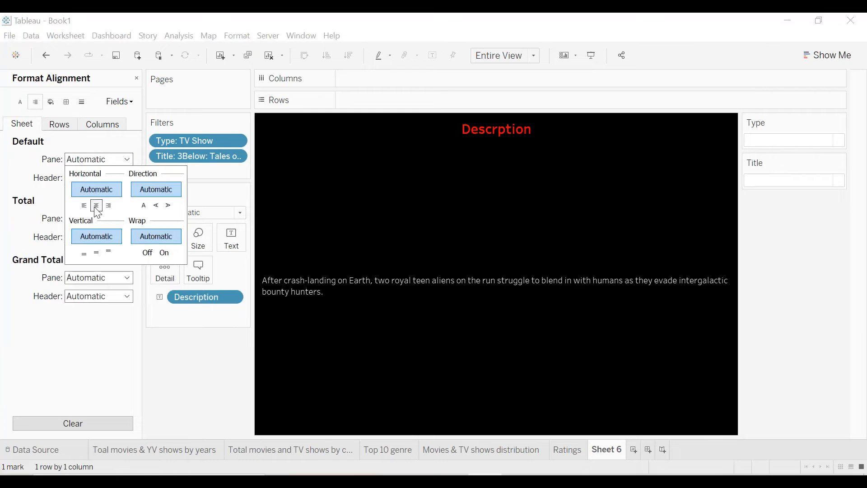
left_click(95, 206)
left_click(93, 178)
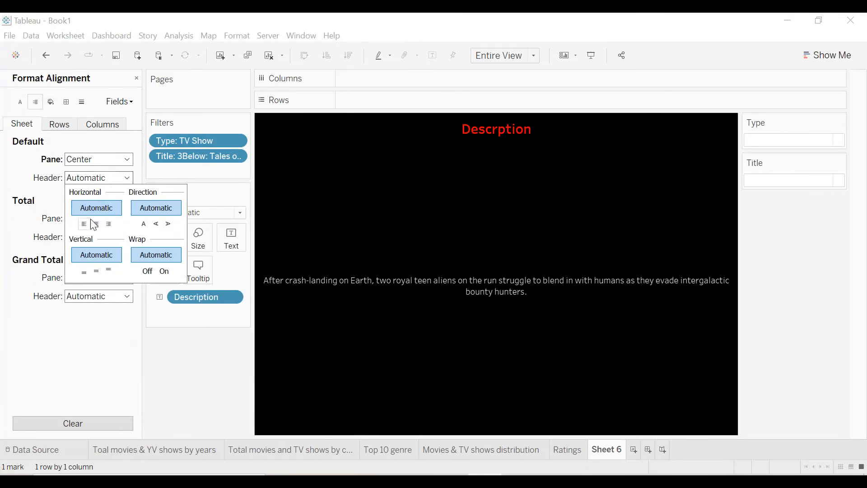
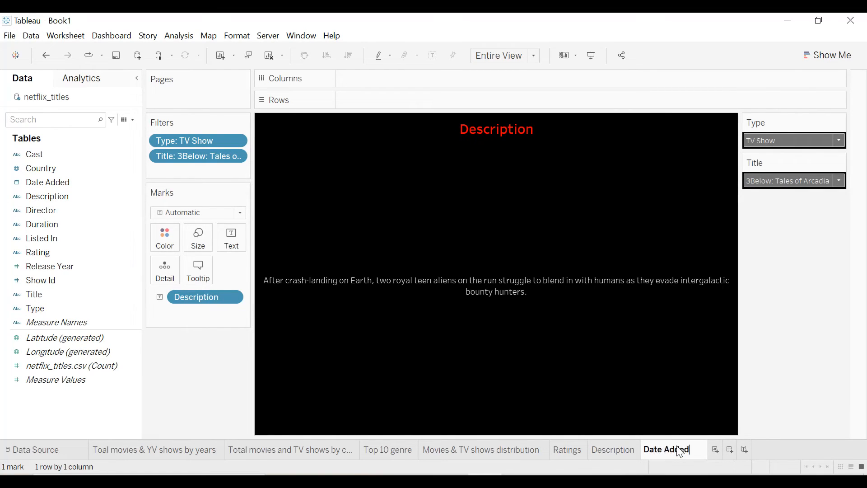
Name the duplicated sheet Date Added and replace its worksheet title with "Date added"
type("ate Added")
key("Return")
double_click(478, 136)
key("ctrl+a")
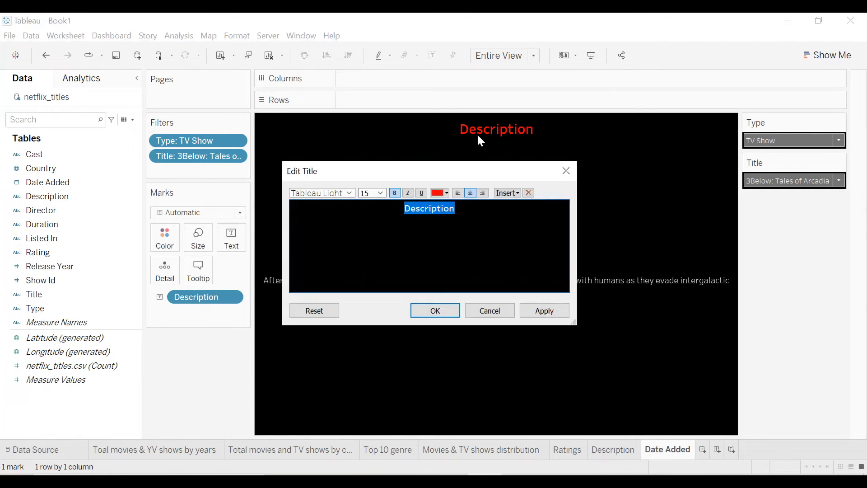
type("Date added")
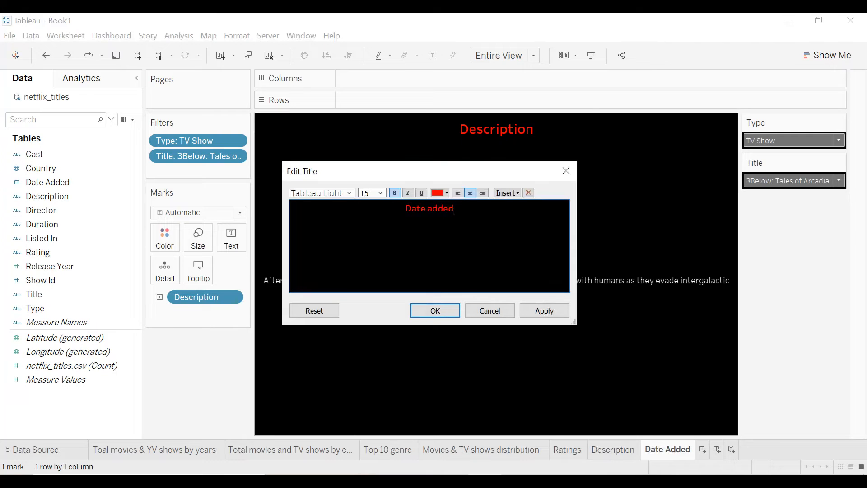
left_click(544, 310)
left_click(435, 311)
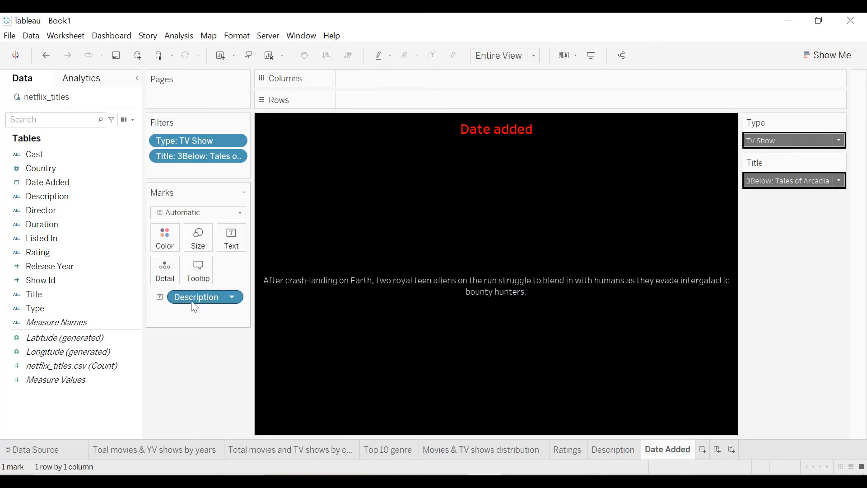
Replace the Description text mark with the Date Added field on the Date Added sheet
left_click_drag(204, 299, 64, 306)
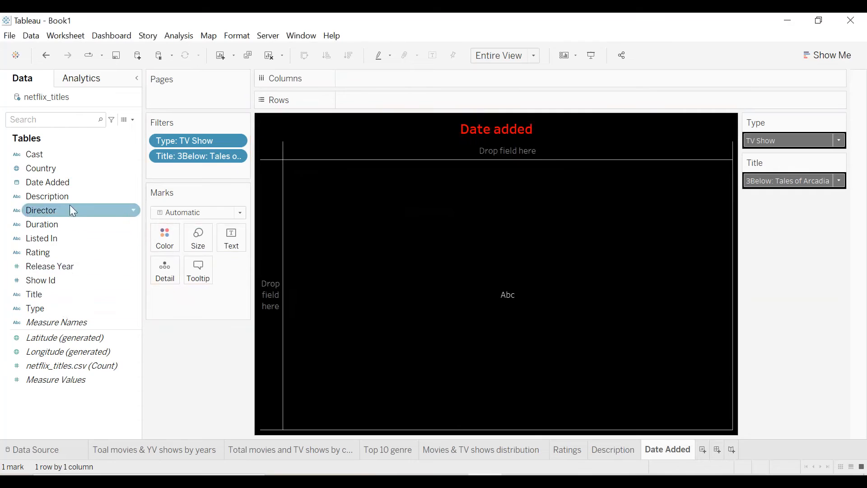
left_click_drag(60, 180, 227, 241)
mouse_move(619, 271)
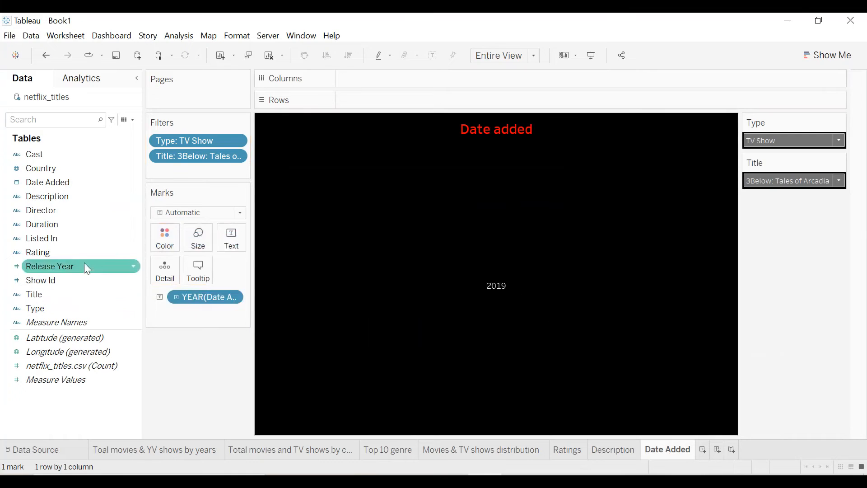
Duplicate the Date Added sheet and change the copy's worksheet title to "Duration"
right_click(668, 452)
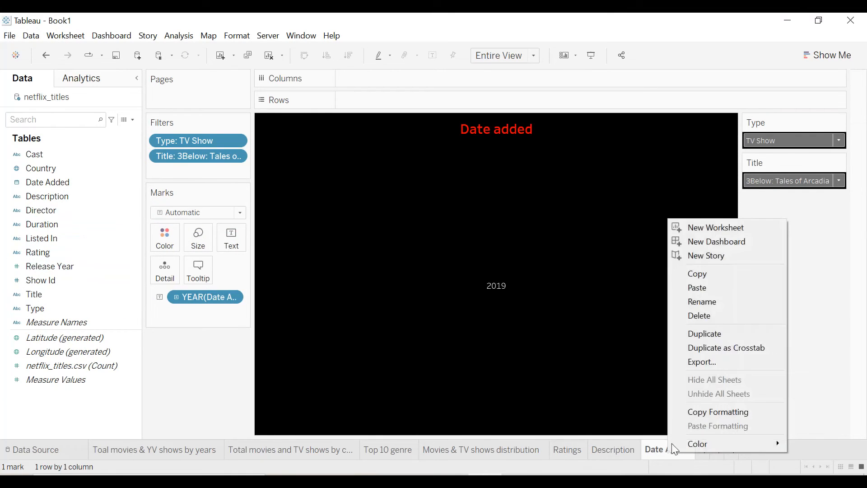
left_click(705, 332)
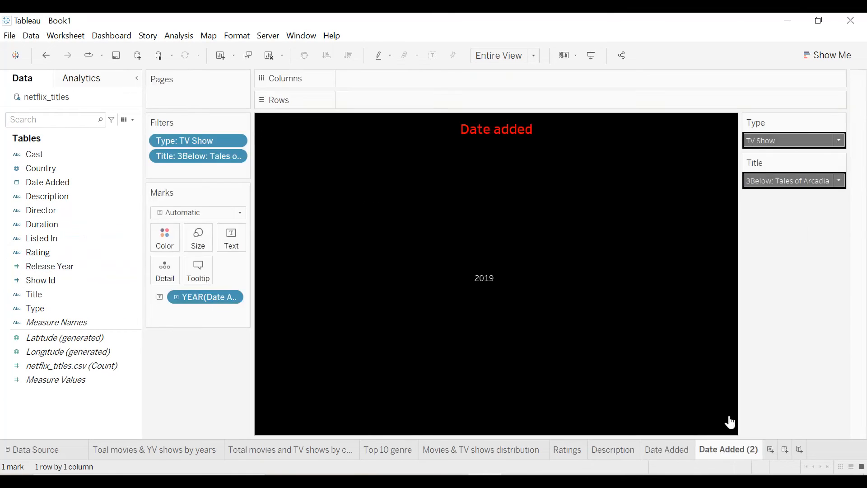
double_click(517, 138)
key("ctrl+a")
type("Duration")
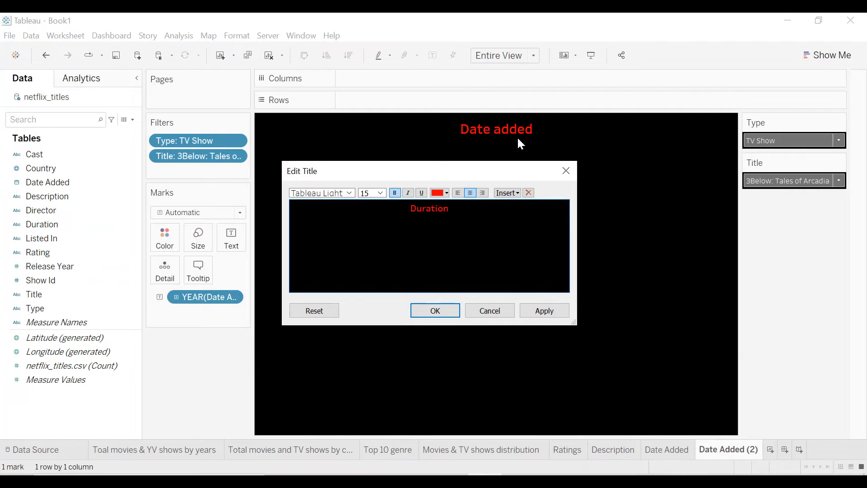
left_click(545, 311)
left_click(434, 312)
Rename the duplicated Date Added (2) sheet as Duration
double_click(722, 450)
type("D")
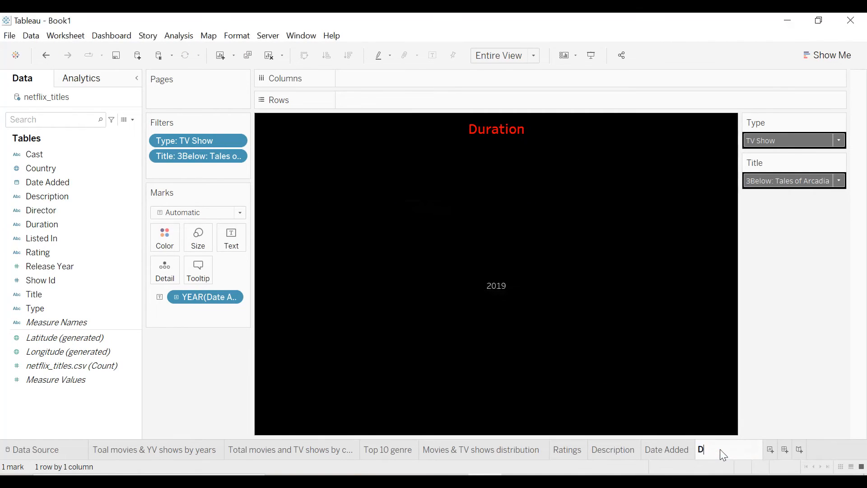
type("uration")
key("Return")
Replace the Date Added year text mark with the Duration field on the Duration sheet
left_click_drag(190, 297, 57, 276)
left_click_drag(45, 227, 232, 246)
mouse_move(640, 234)
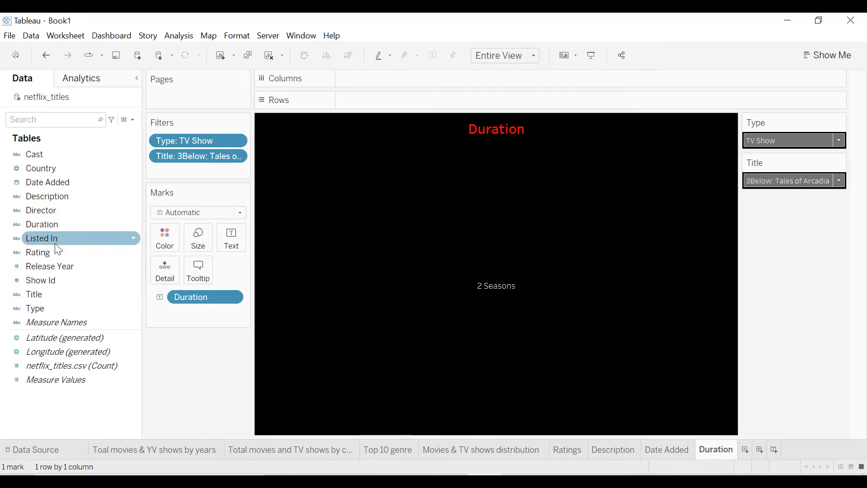
Duplicate the Duration sheet and name the copy Rating
right_click(723, 451)
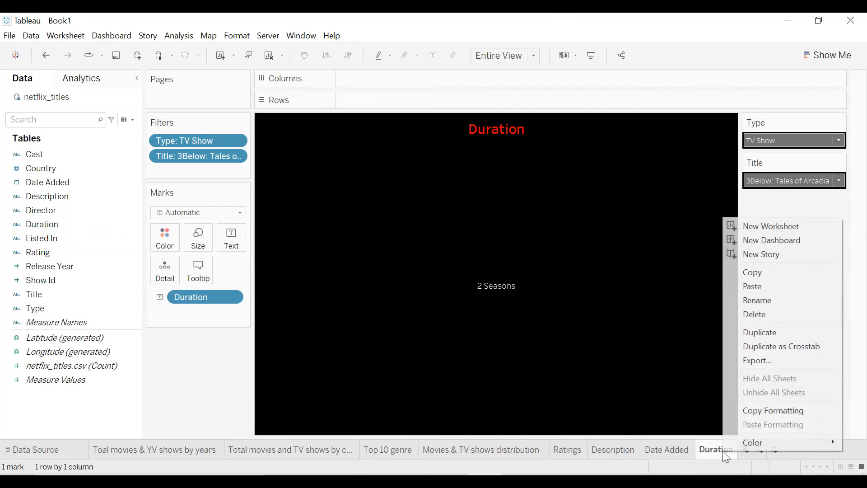
left_click(745, 334)
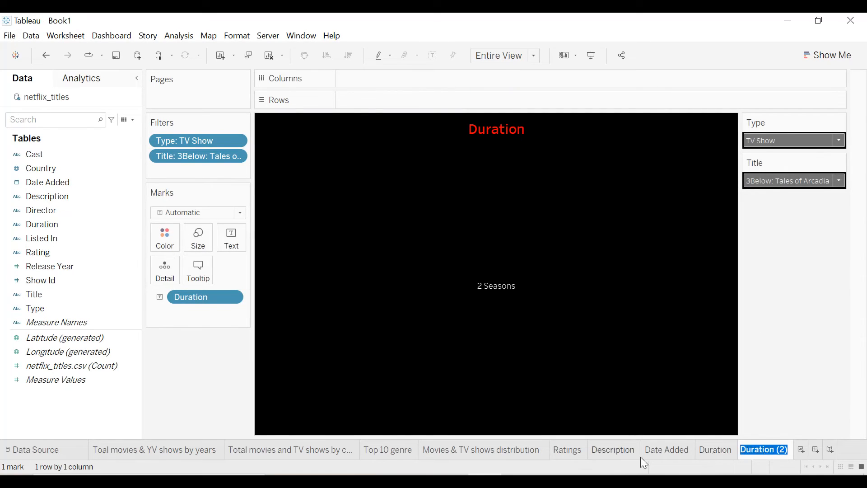
type("Rating")
key("Return")
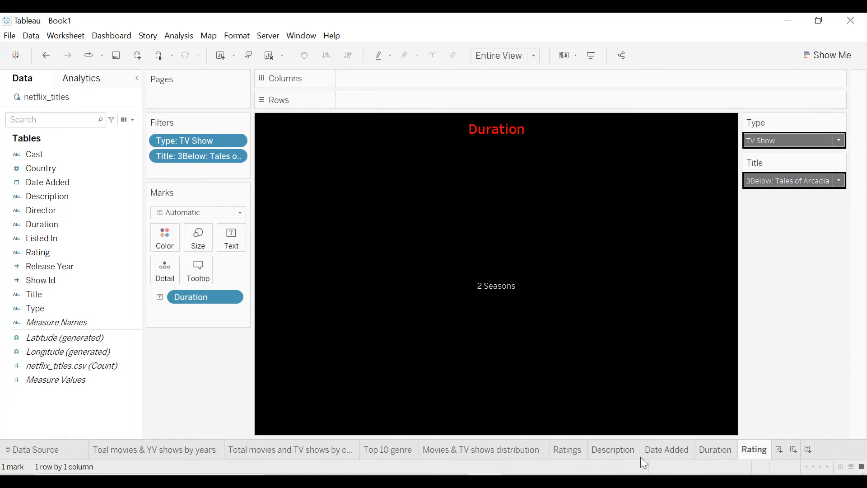
Change the Rating sheet's title to "Rating" and replace the Duration text mark with the Rating field
double_click(496, 134)
key("ctrl+a")
type("Rating")
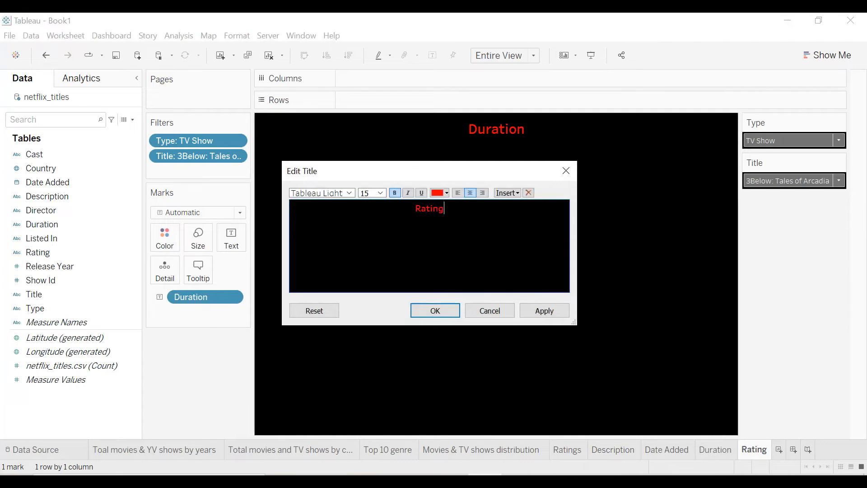
left_click(556, 310)
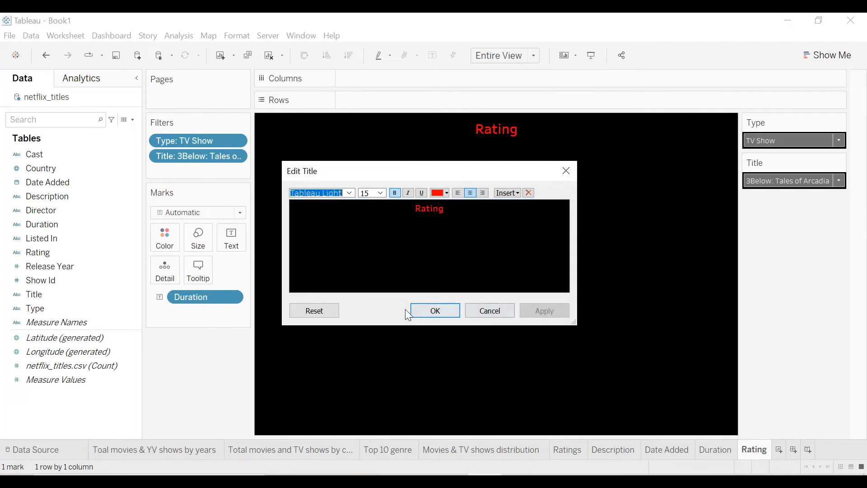
left_click(430, 310)
left_click_drag(201, 310, 39, 294)
left_click_drag(39, 252, 219, 245)
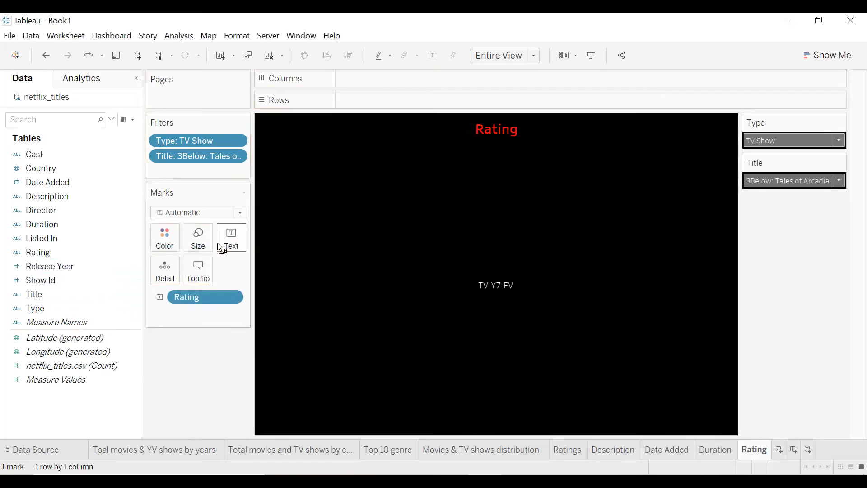
Set the Type filter to Movie and the Title filter to 1 Mile to You on the Rating sheet
left_click(839, 141)
left_click(793, 155)
left_click(779, 182)
left_click(757, 224)
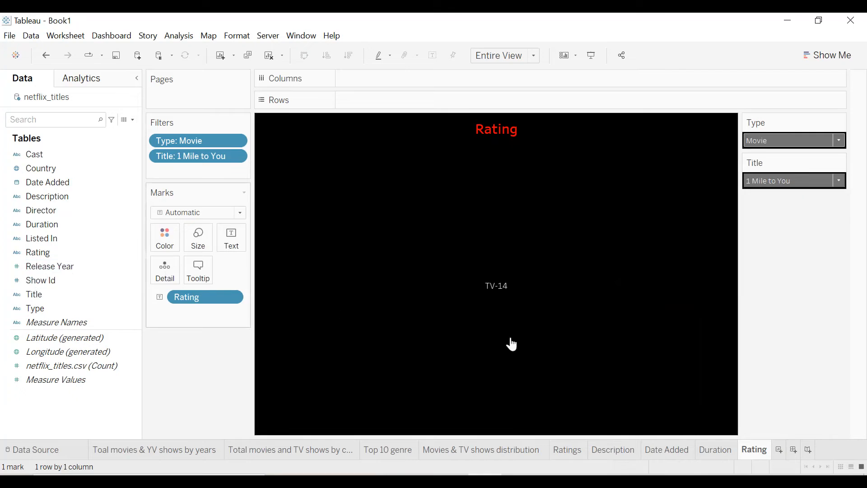
Duplicate the Rating sheet and name the copy Release year
right_click(759, 450)
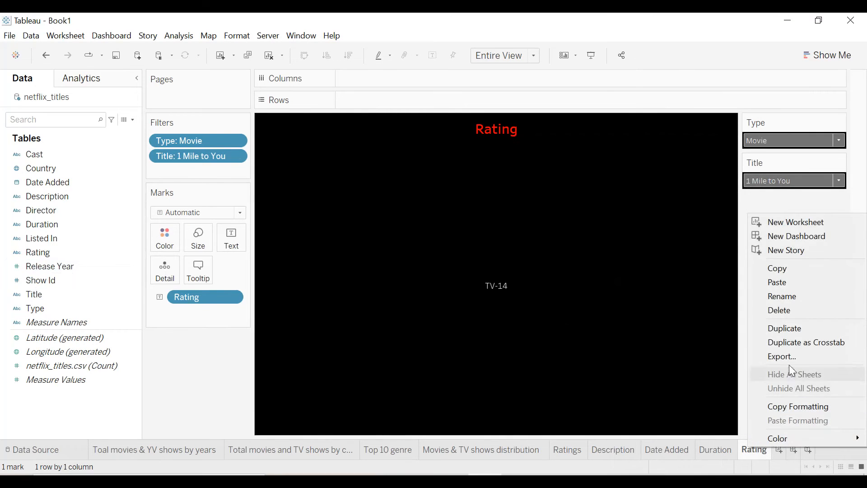
left_click(791, 328)
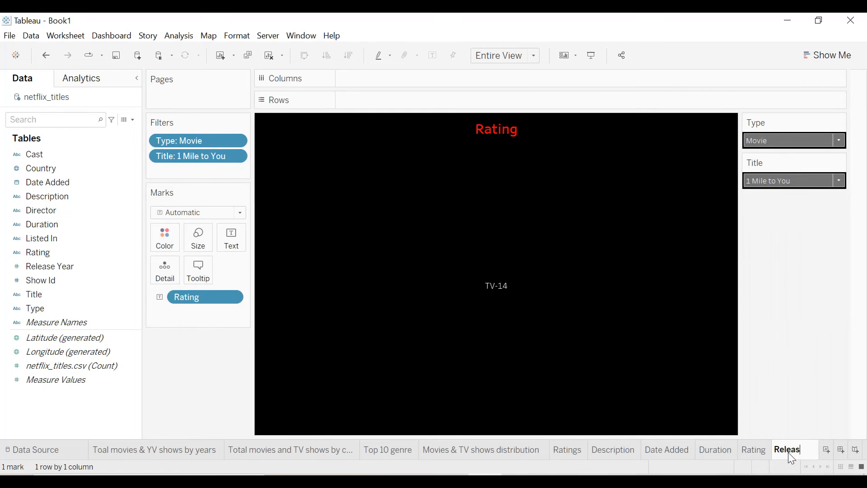
type("year")
key("Return")
Change the worksheet title to "Release year" and replace the Rating text mark with the Release Year field
double_click(493, 131)
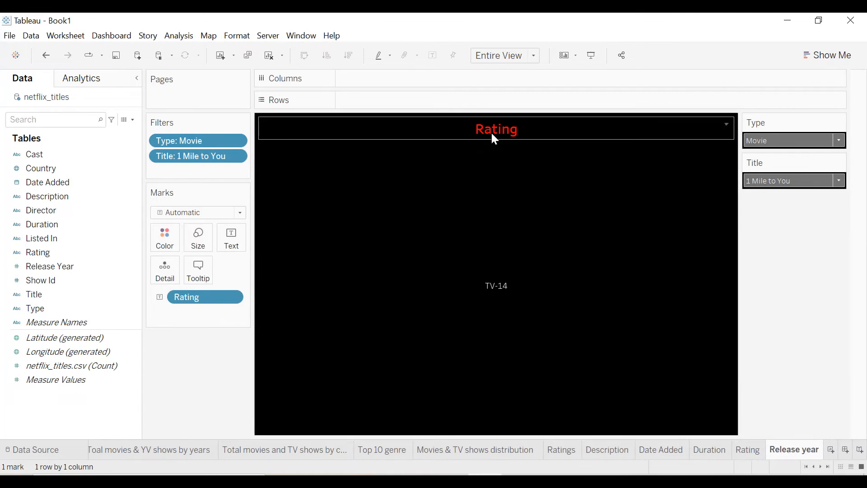
key("ctrl+a")
type("Relaea")
key("BackSpace")
key("BackSpace")
key("BackSpace")
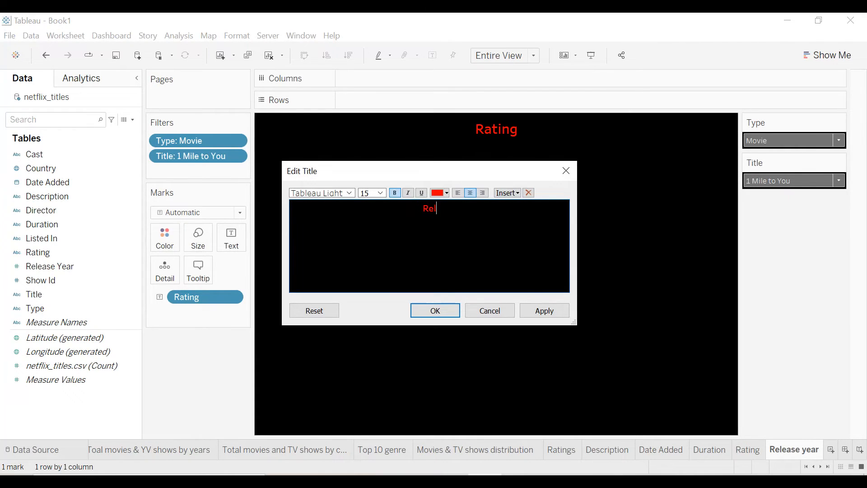
type("ease year")
left_click(542, 312)
left_click(442, 312)
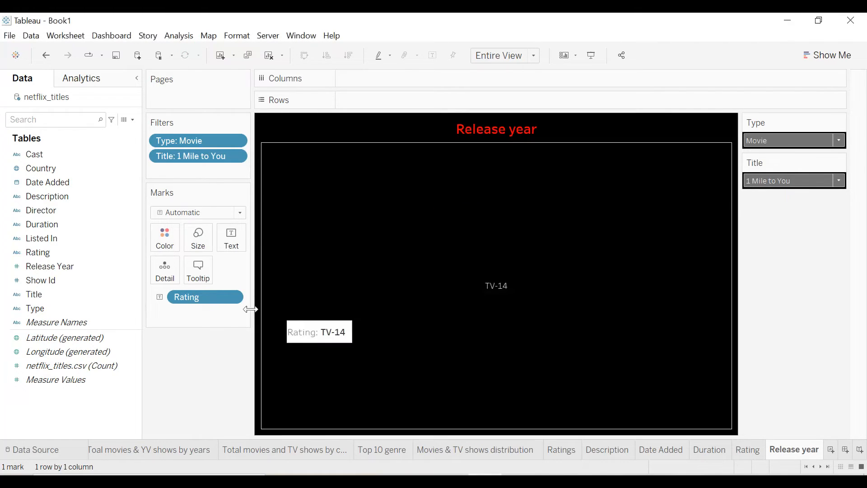
left_click_drag(185, 297, 232, 242)
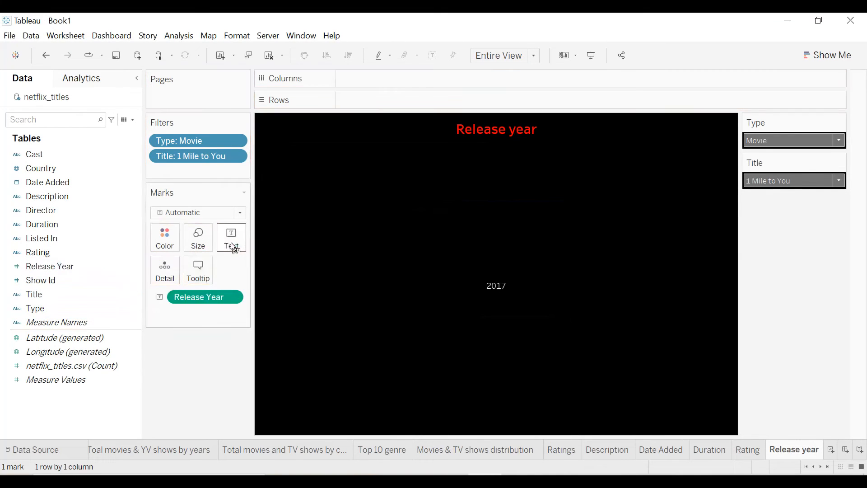
left_click(832, 448)
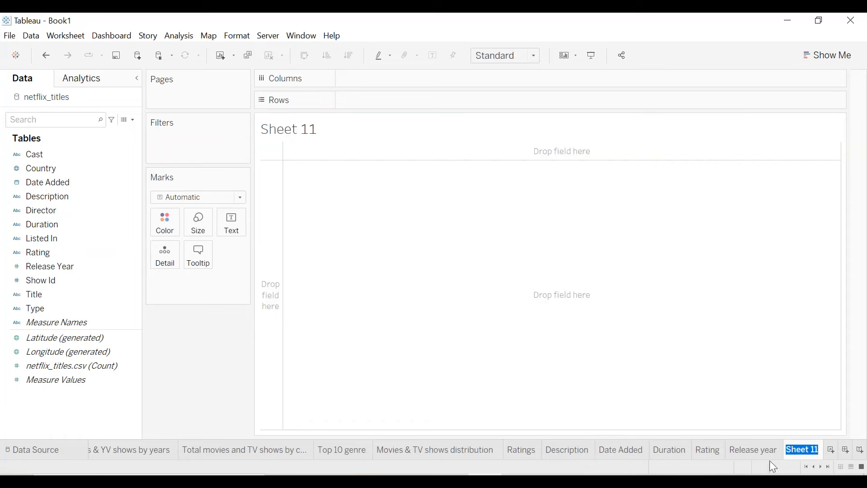
left_click(761, 422)
key("ctrl+z")
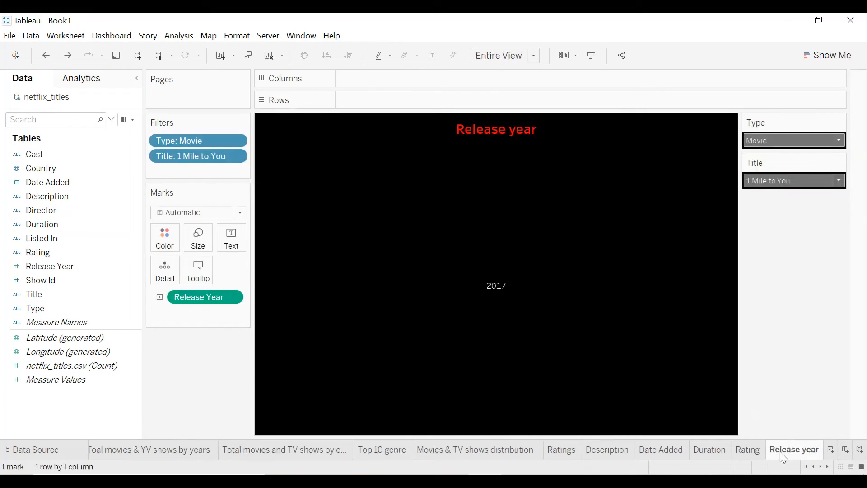
Duplicate the Release year sheet and name the copy genre
right_click(779, 451)
left_click(783, 334)
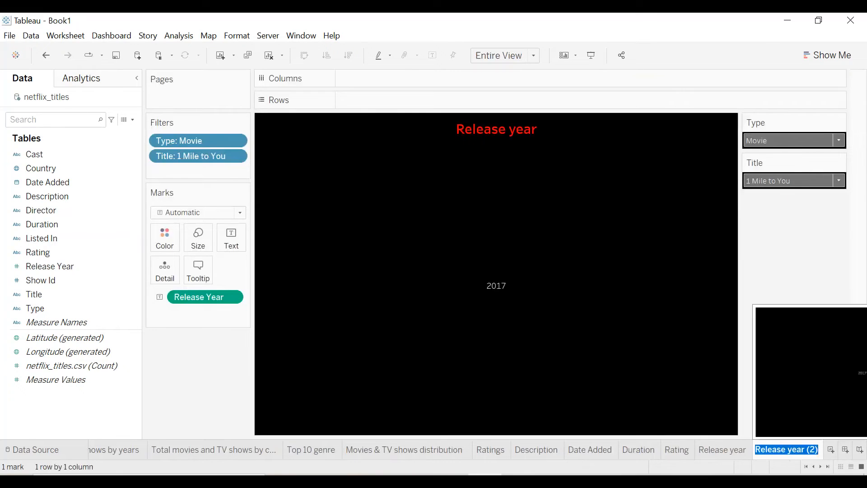
type("genre")
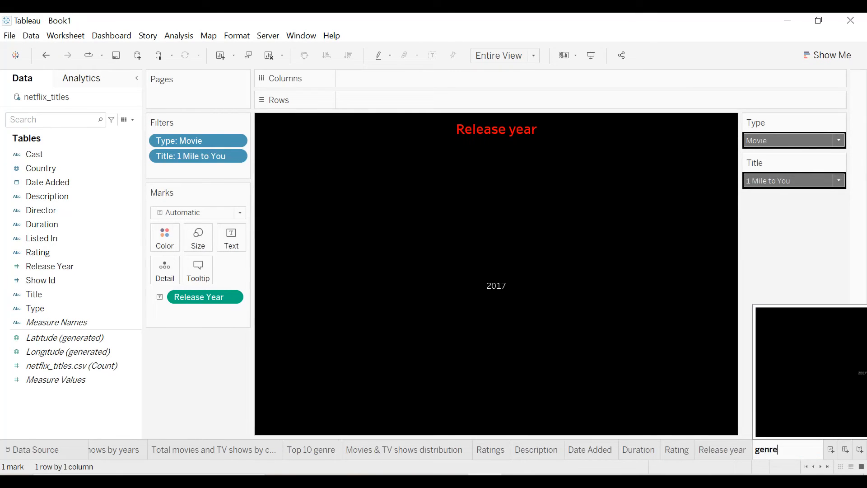
key("Return")
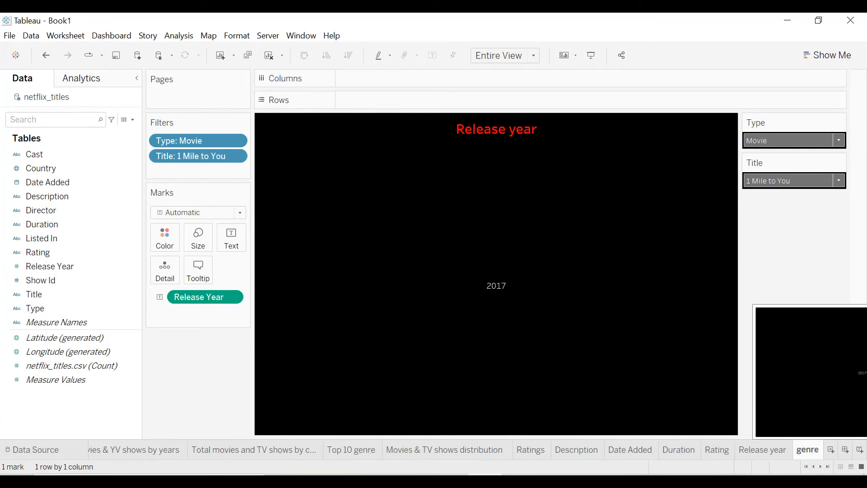
Change the genre sheet's title to "Genre" and replace the Release Year text mark with the Listed In field
double_click(512, 138)
key("ctrl+shift+Left")
key("ctrl+shift+Left")
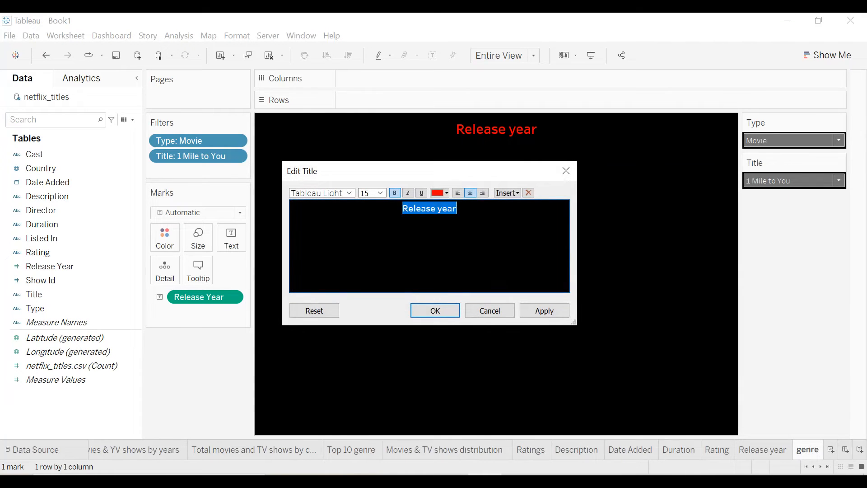
type("Genre")
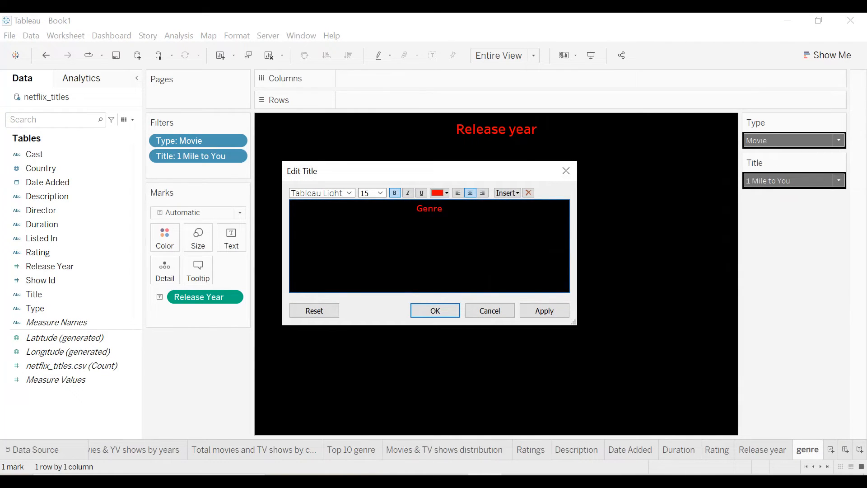
left_click(547, 315)
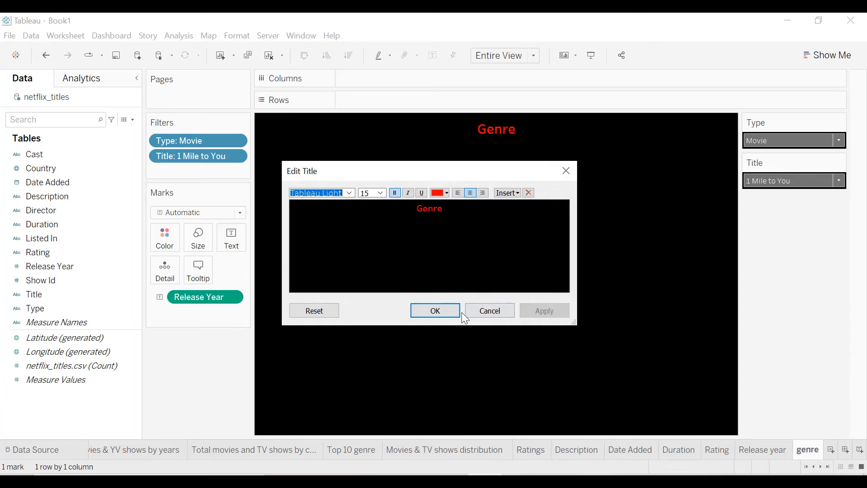
left_click(454, 311)
left_click_drag(196, 298, 59, 299)
left_click_drag(63, 240, 231, 245)
Review the Release year, Rating, Duration, Date Added and Description sheets
left_click(763, 449)
left_click(717, 450)
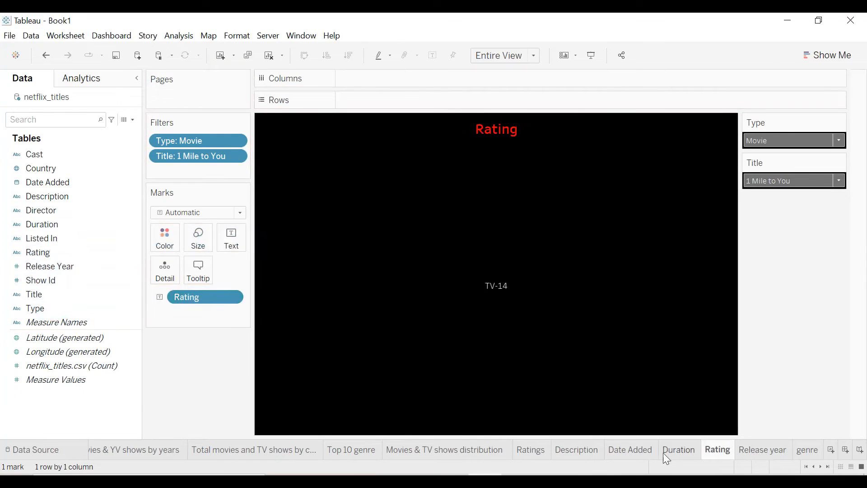
left_click(679, 449)
left_click(627, 449)
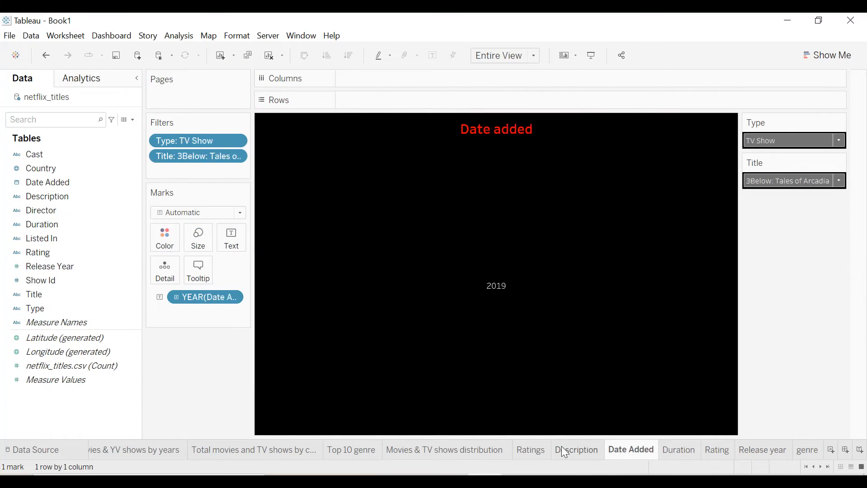
left_click(570, 449)
left_click(612, 449)
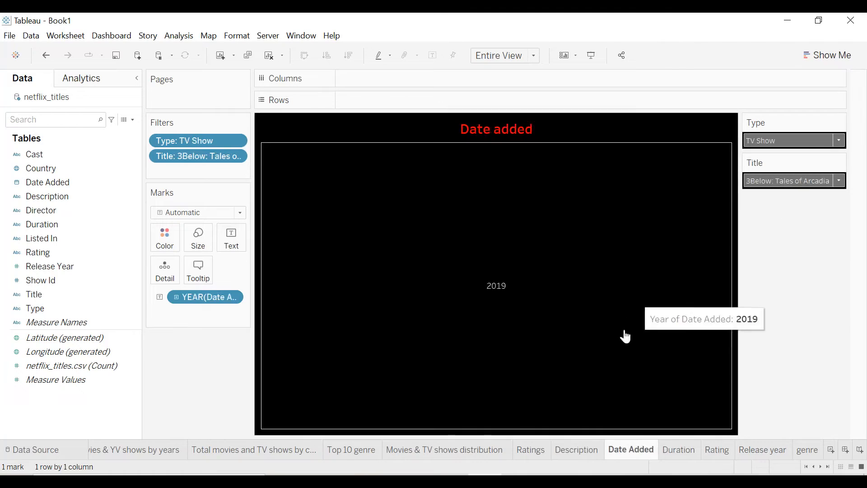
Apply the Description sheet's Type filter to the Date Added, Duration, Rating, Release year and genre worksheets
left_click(566, 452)
left_click(838, 122)
mouse_move(771, 165)
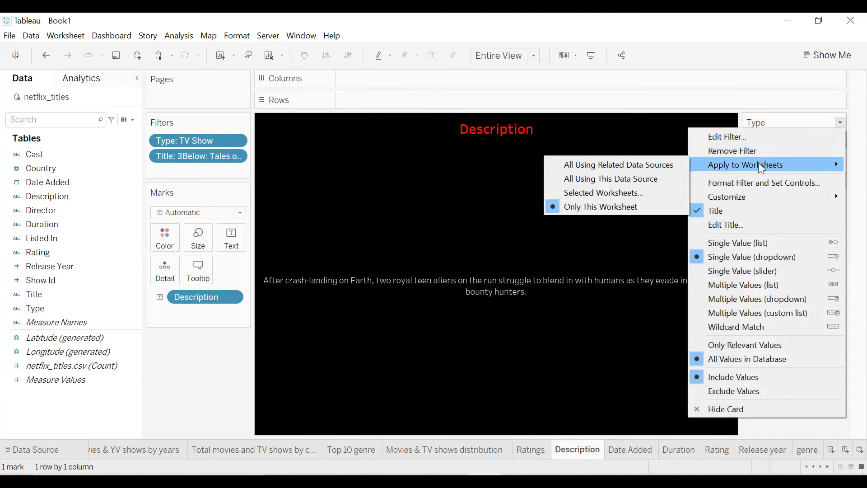
left_click(614, 193)
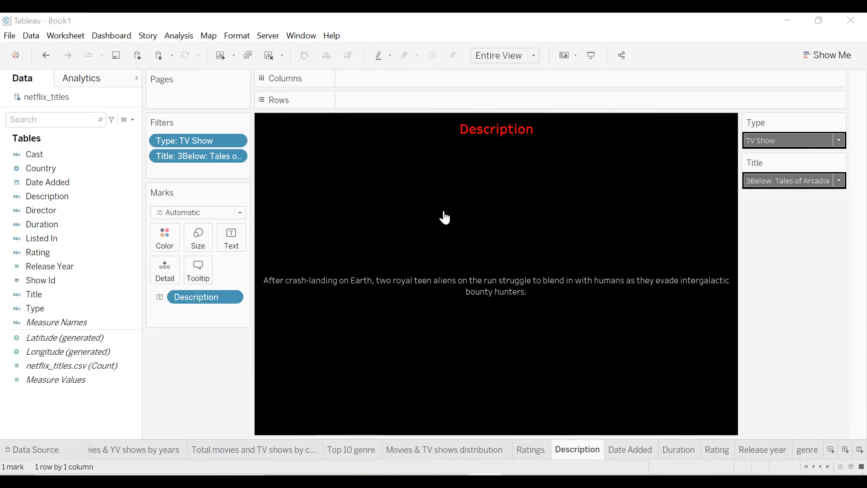
scroll(445, 216, "down", 5)
left_click(213, 265)
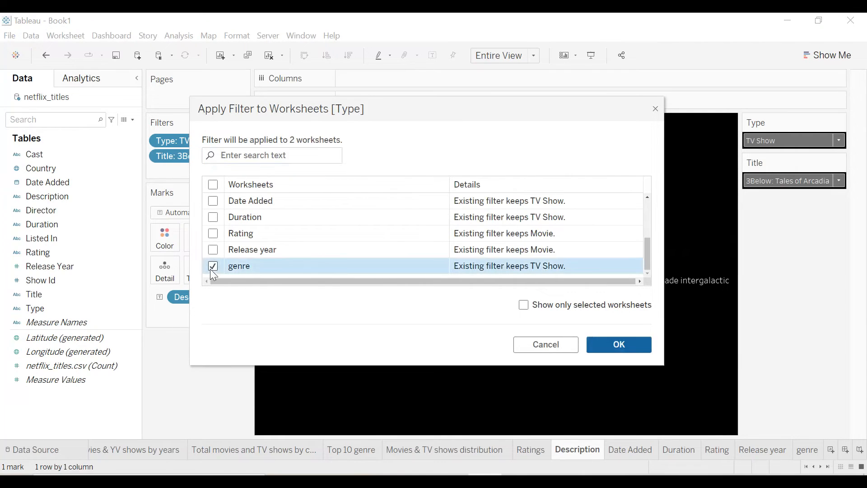
left_click(212, 248)
left_click(213, 234)
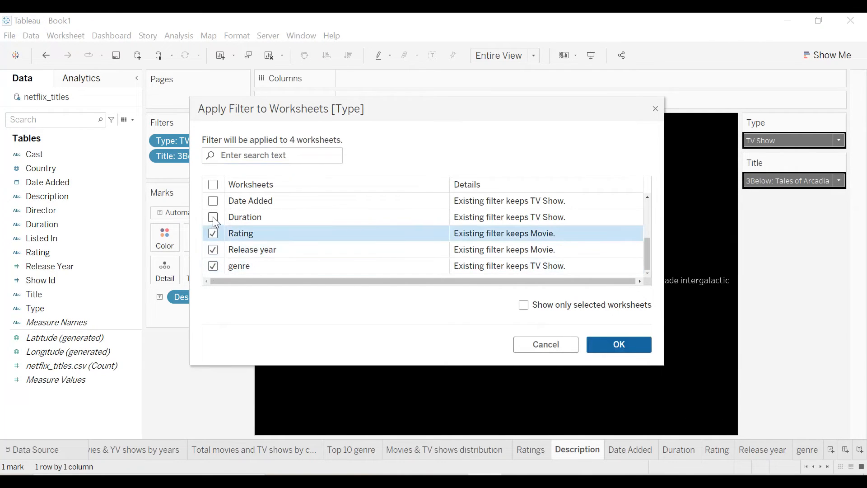
left_click(213, 218)
left_click(213, 200)
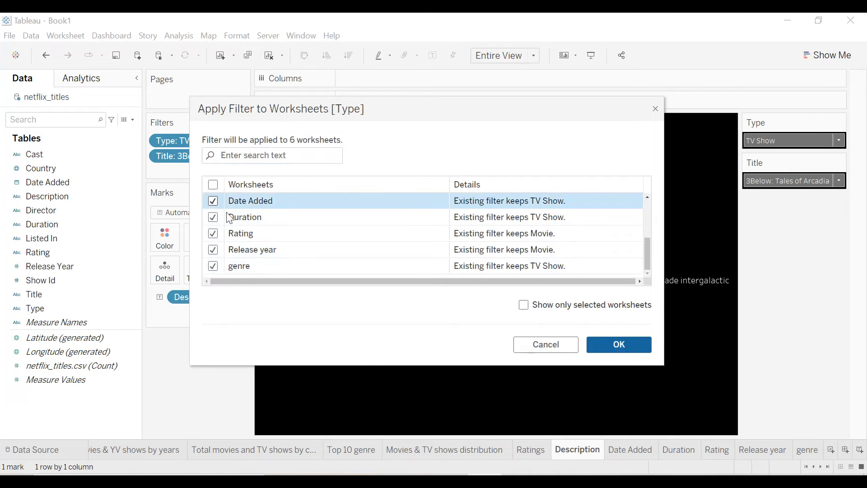
scroll(298, 248, "up", 3)
scroll(296, 245, "down", 3)
left_click(638, 345)
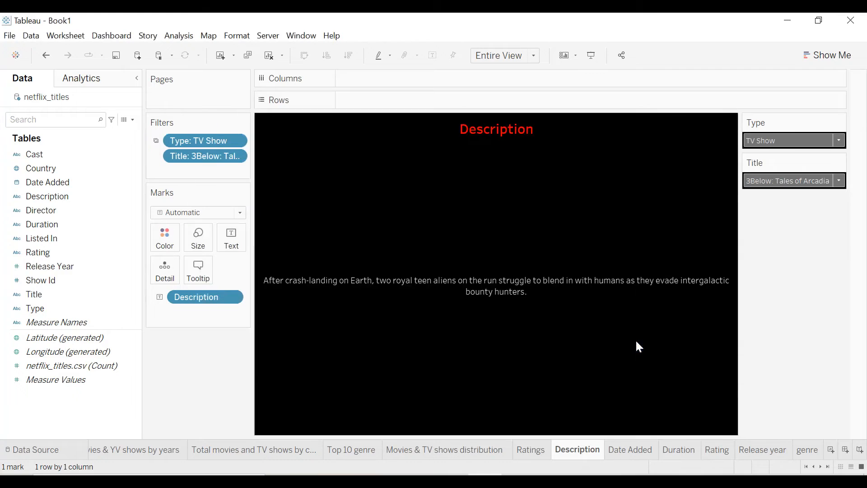
Apply the Description sheet's Title filter to the Date Added, Duration, Rating, Release year and genre worksheets
left_click(839, 163)
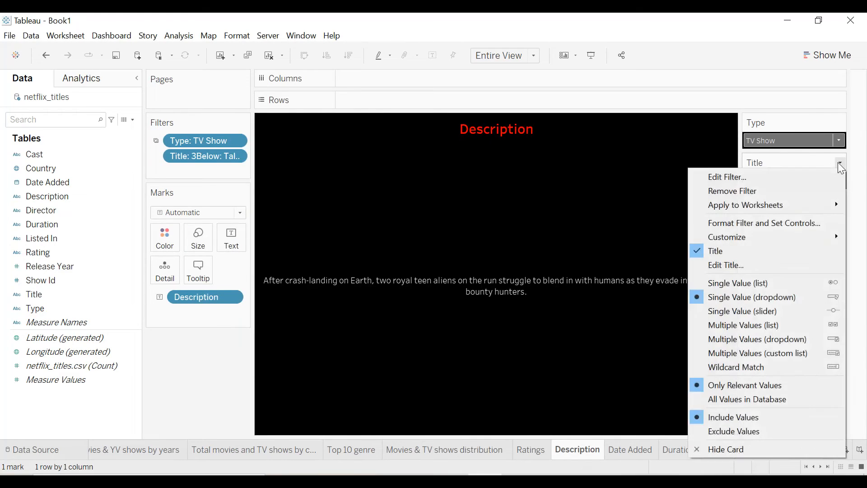
mouse_move(785, 211)
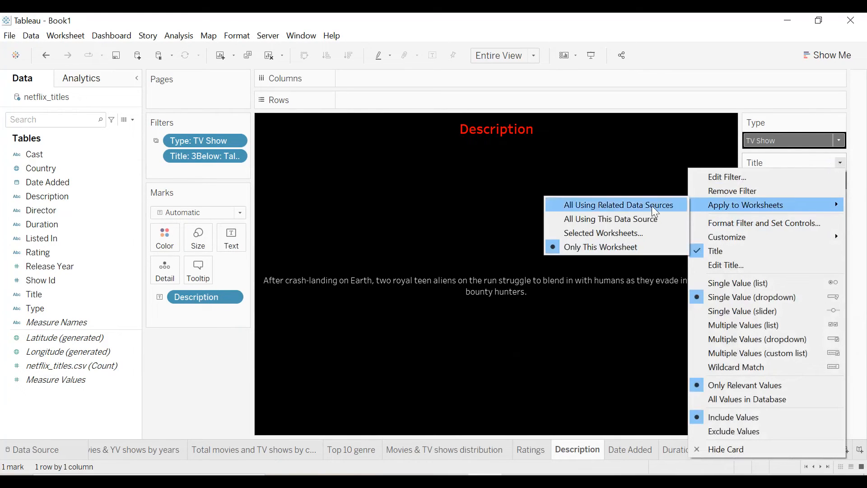
left_click(602, 233)
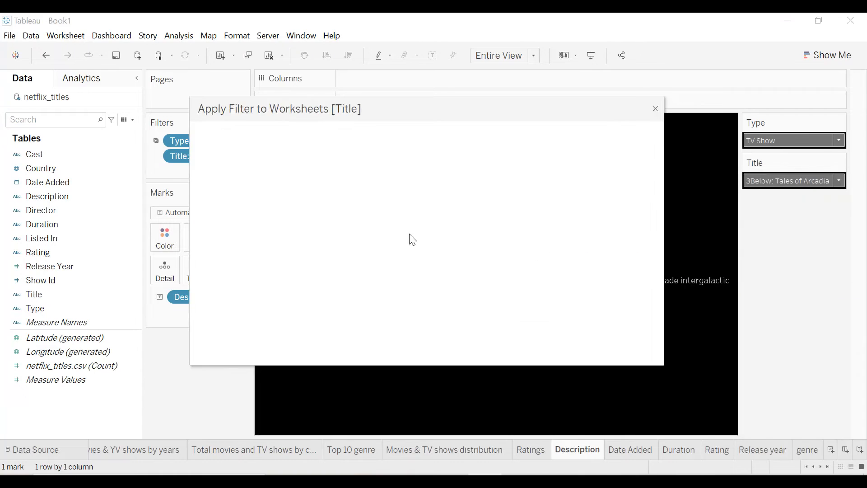
scroll(234, 238, "down", 3)
left_click(215, 266)
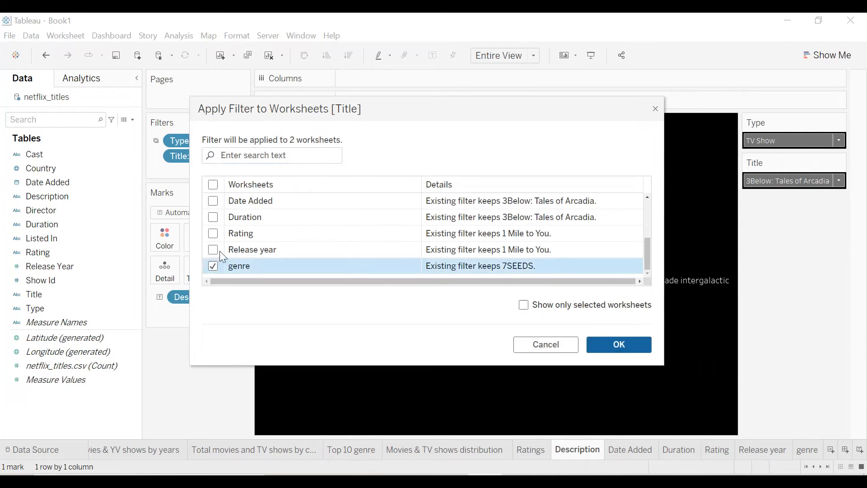
left_click(213, 250)
left_click(213, 233)
left_click(215, 216)
left_click(212, 201)
scroll(224, 217, "up", 1)
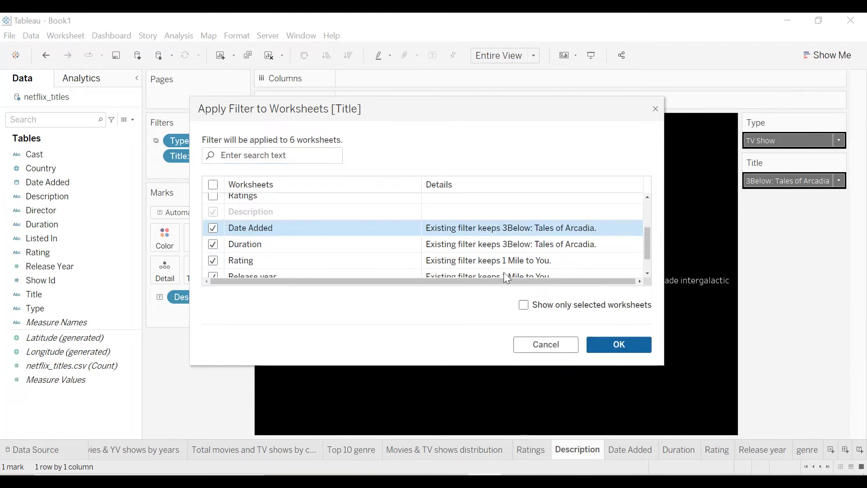
left_click(611, 346)
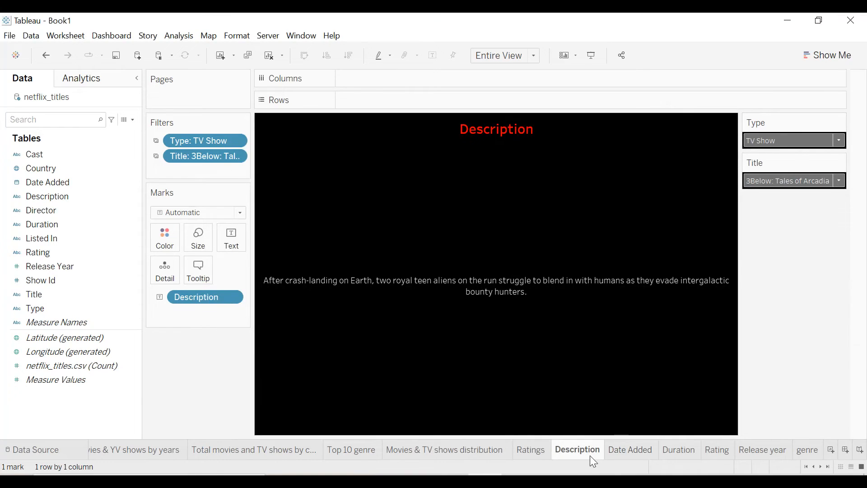
Review the chart sheets for yearly totals, country totals, top 10 genre, movies and TV shows distribution, and ratings
scroll(590, 455, "up", 1)
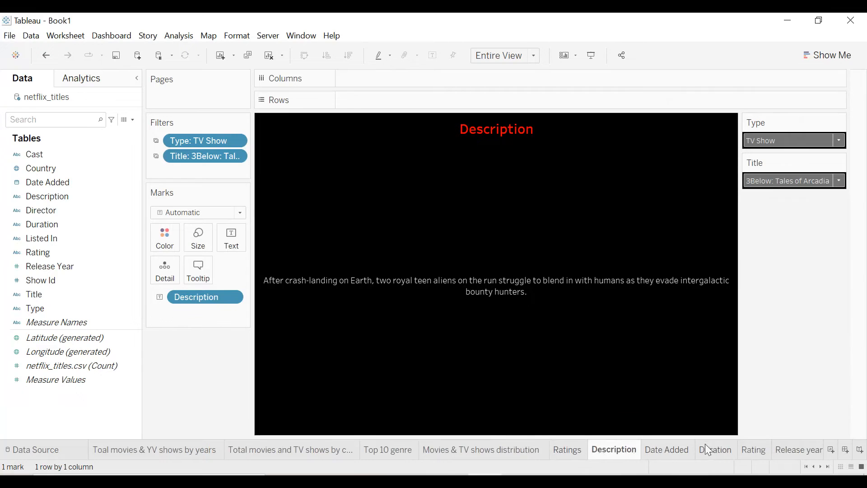
scroll(544, 449, "down", 1)
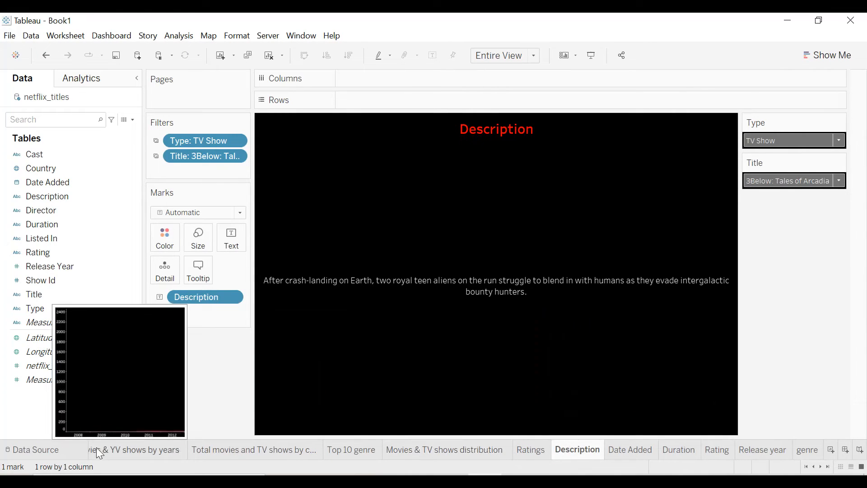
scroll(97, 447, "up", 1)
left_click(132, 450)
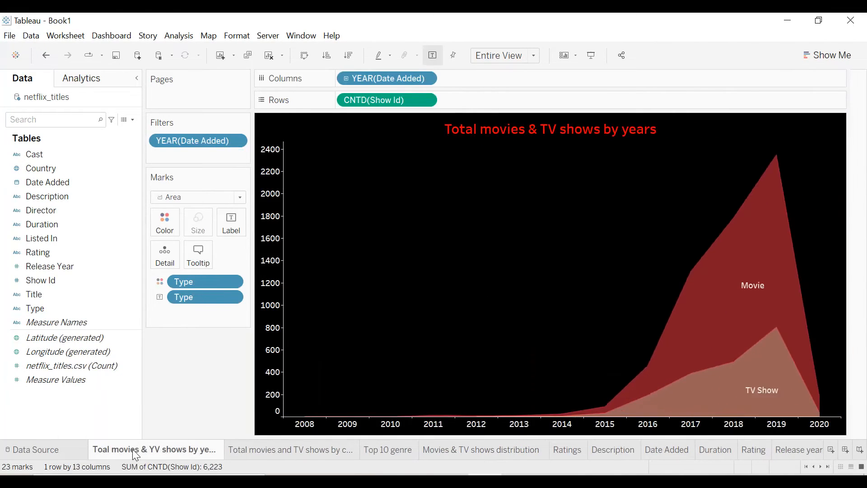
left_click(252, 452)
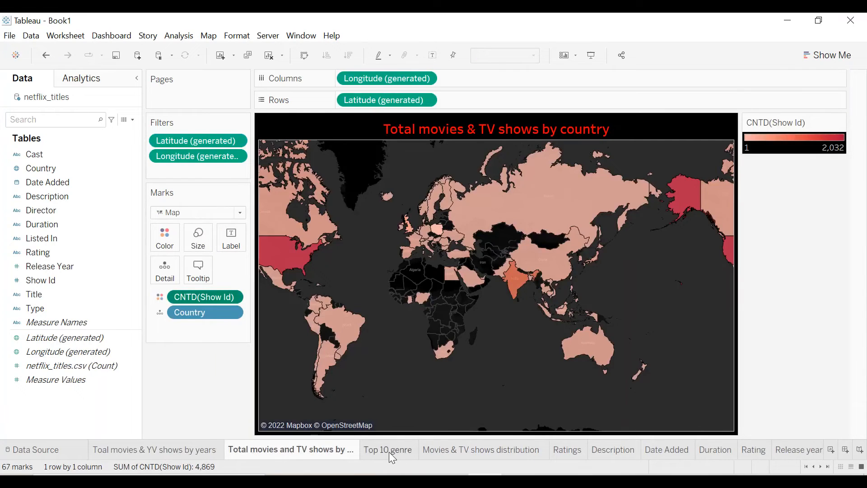
left_click(392, 456)
left_click(449, 456)
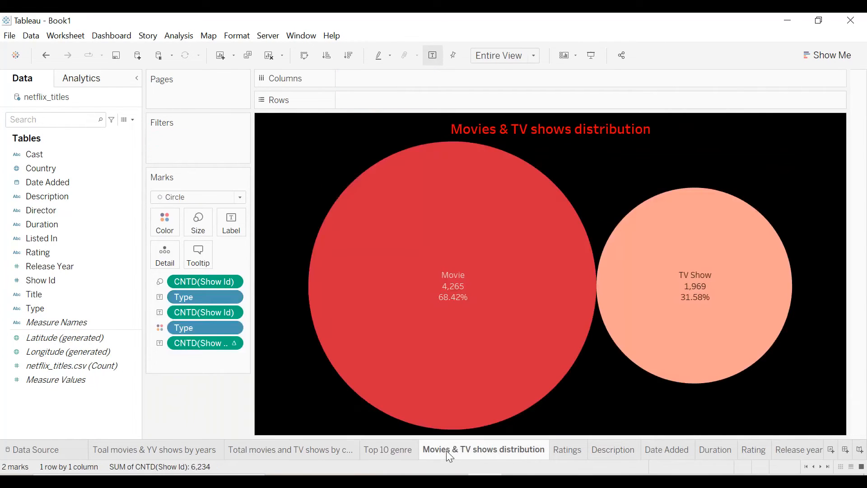
left_click(555, 456)
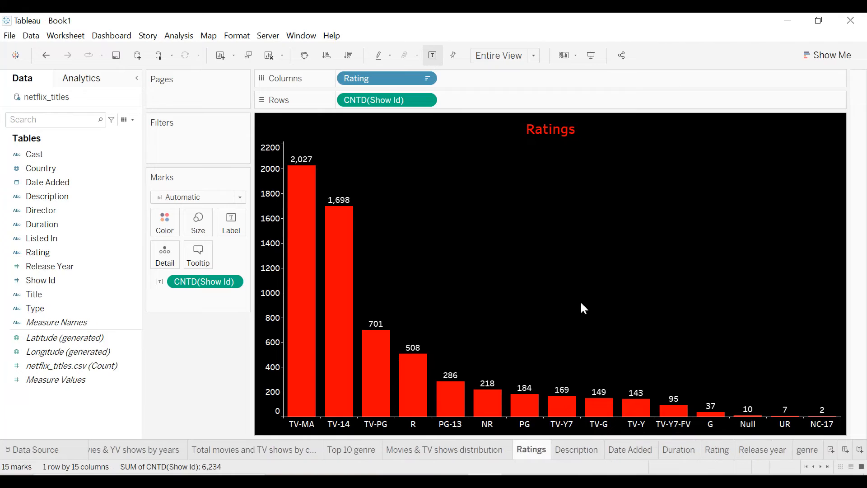
Create a dashboard named Netflix and set its fixed width to 1200 px
left_click(846, 451)
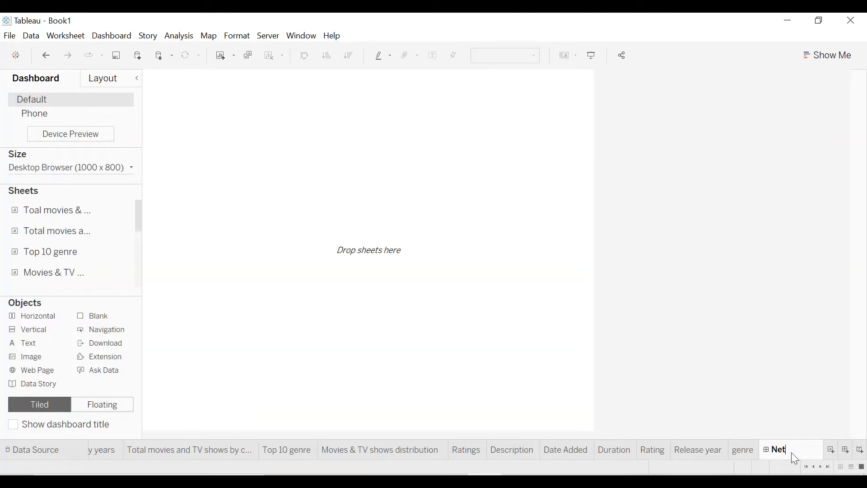
key("Return")
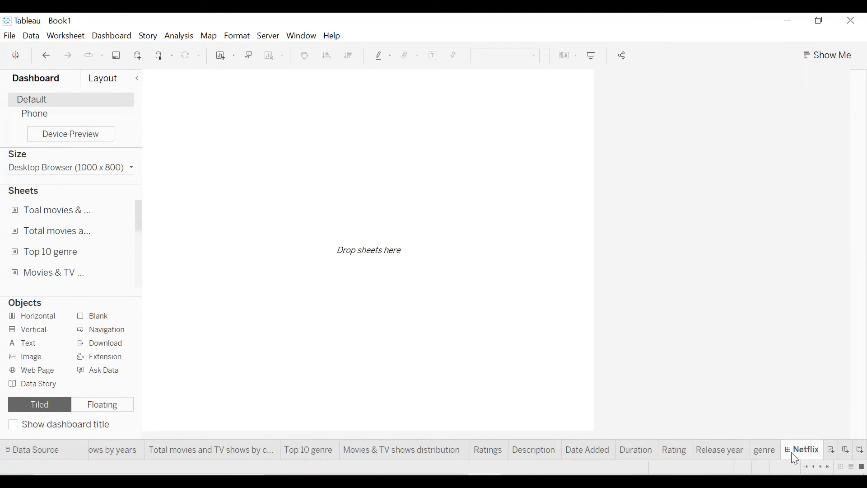
left_click(132, 173)
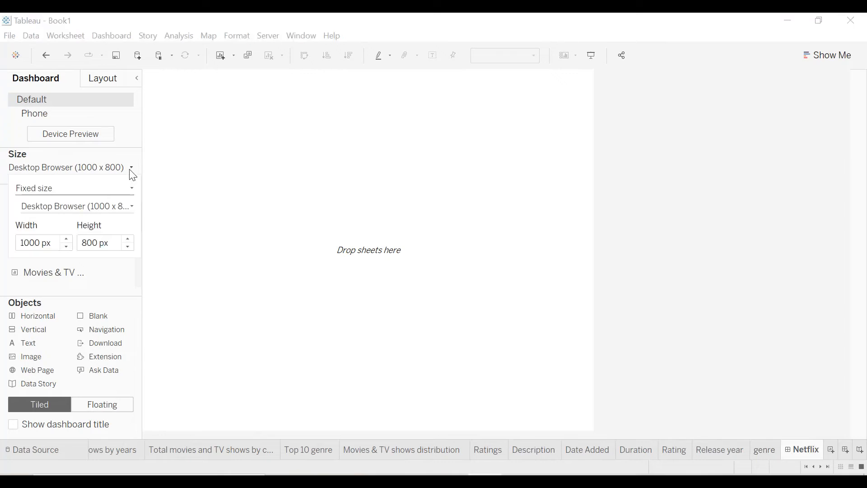
left_click(66, 242)
left_click(66, 242)
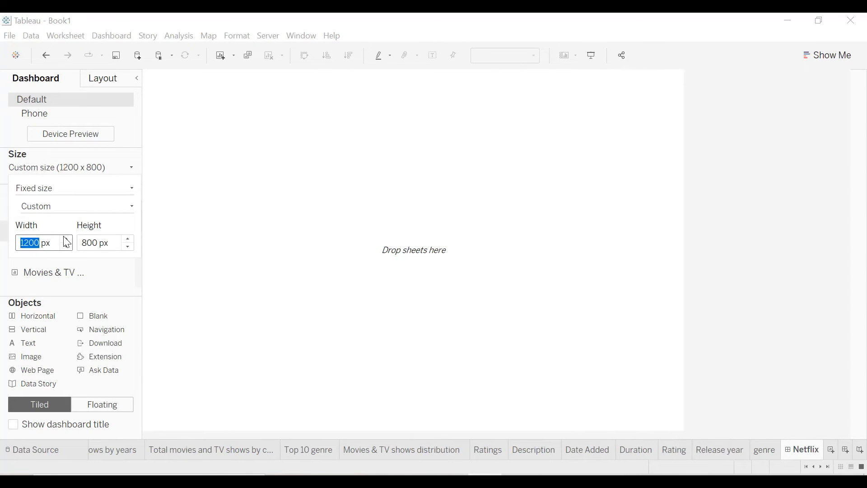
left_click(141, 80)
left_click(136, 82)
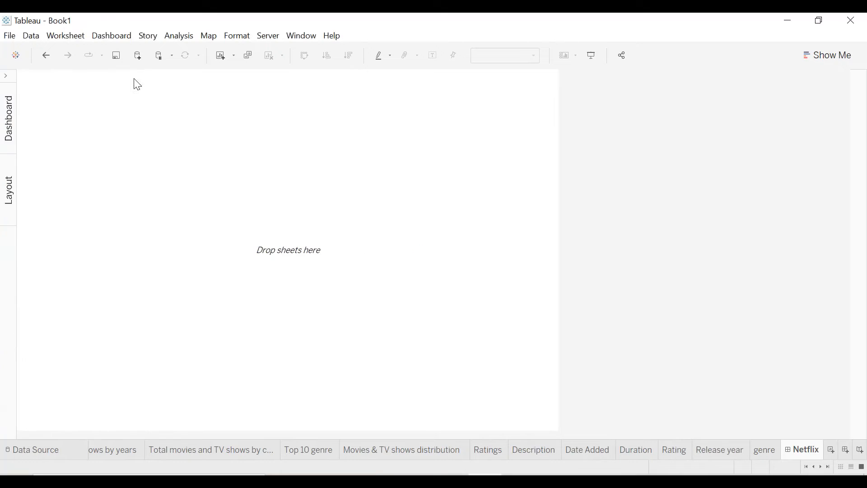
Set the Netflix dashboard's fixed width to 1600 px
left_click(7, 78)
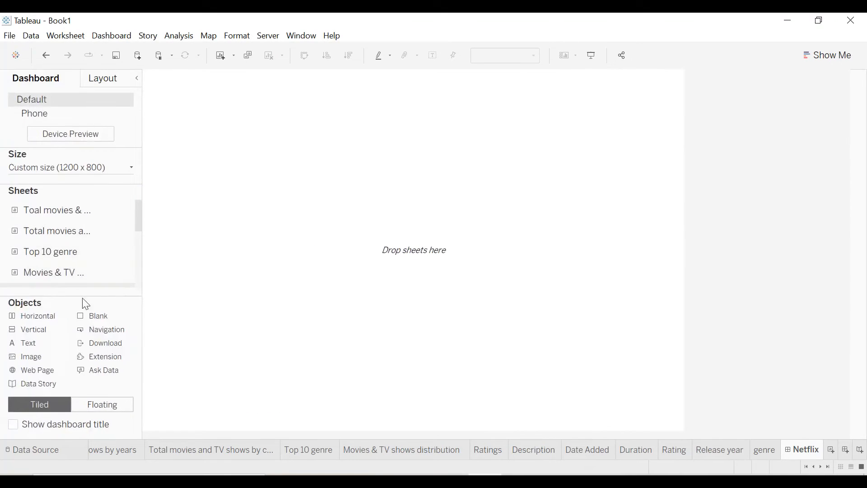
left_click(129, 168)
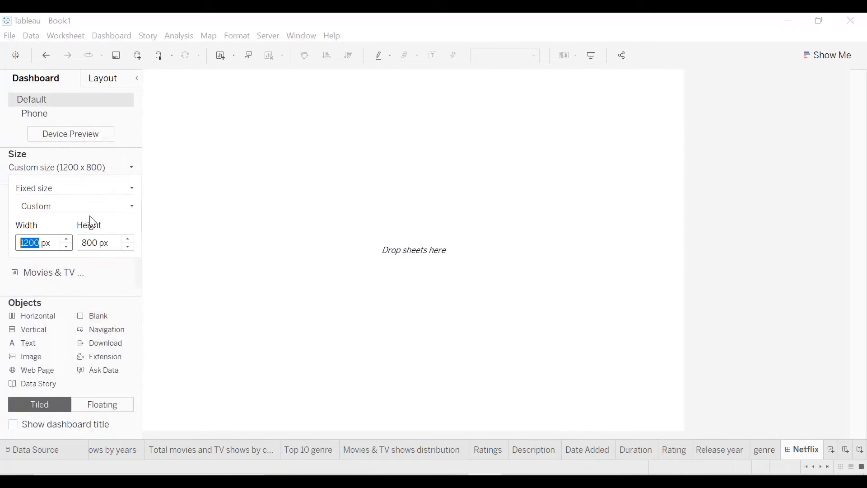
left_click(66, 240)
left_click(65, 240)
left_click(66, 240)
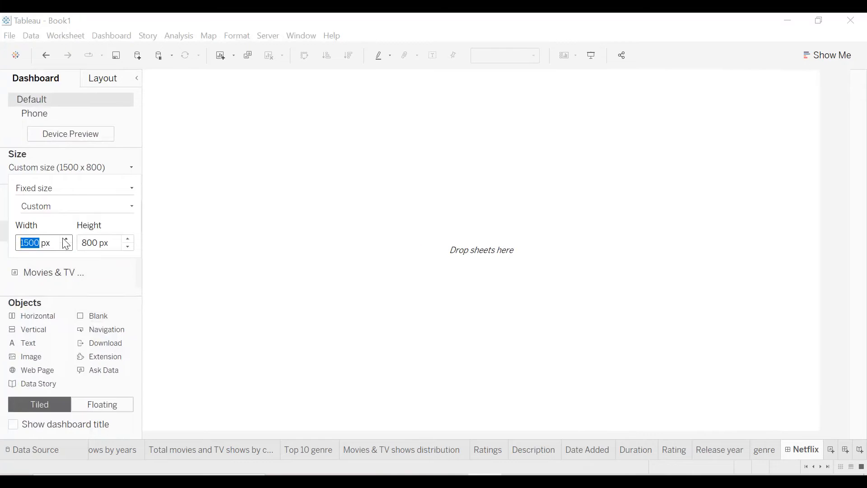
left_click(136, 86)
left_click(137, 79)
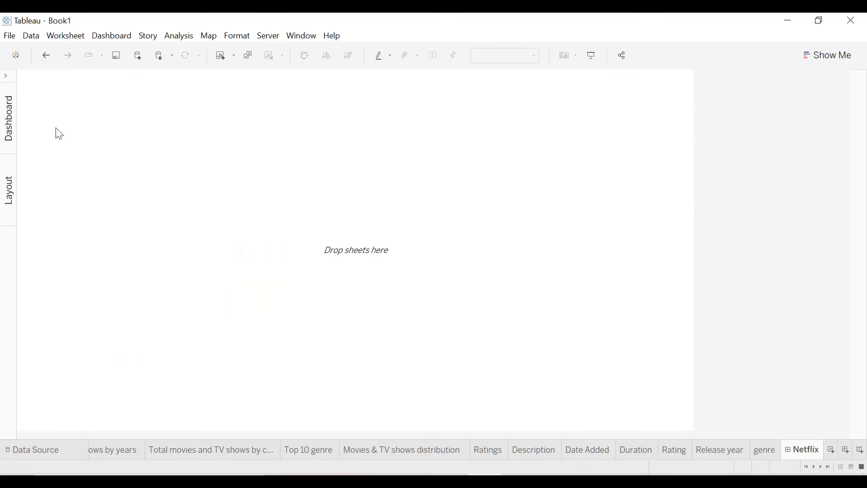
left_click(8, 118)
left_click(121, 166)
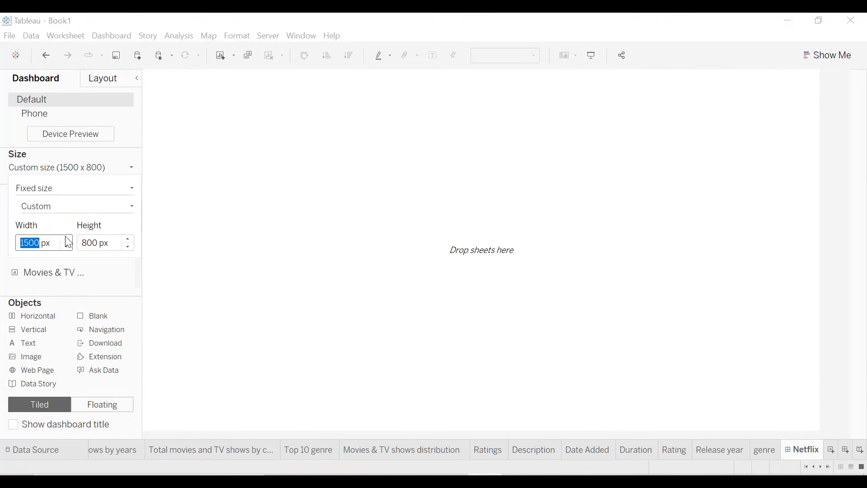
left_click(68, 239)
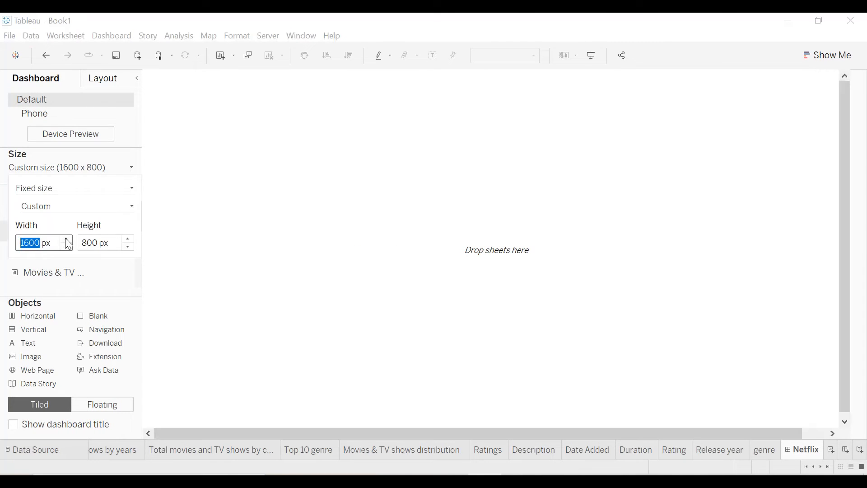
Increase the Netflix dashboard's fixed width to 1800 px
left_click(66, 240)
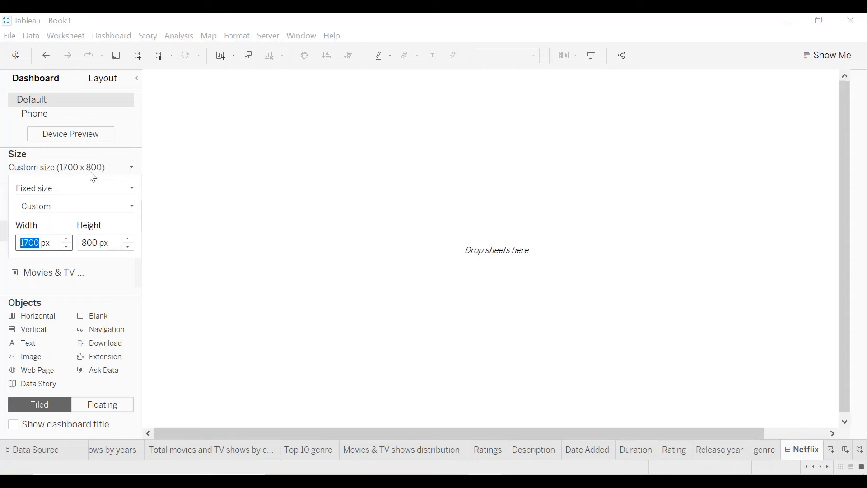
left_click(136, 79)
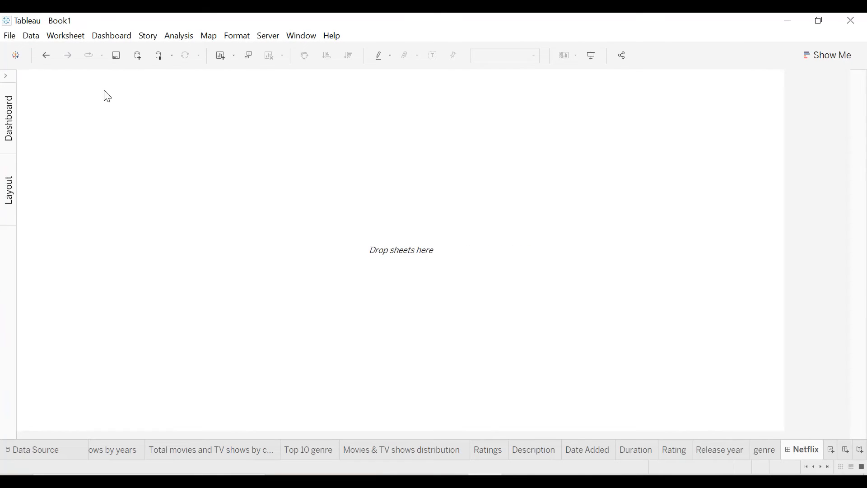
left_click(5, 78)
left_click(72, 168)
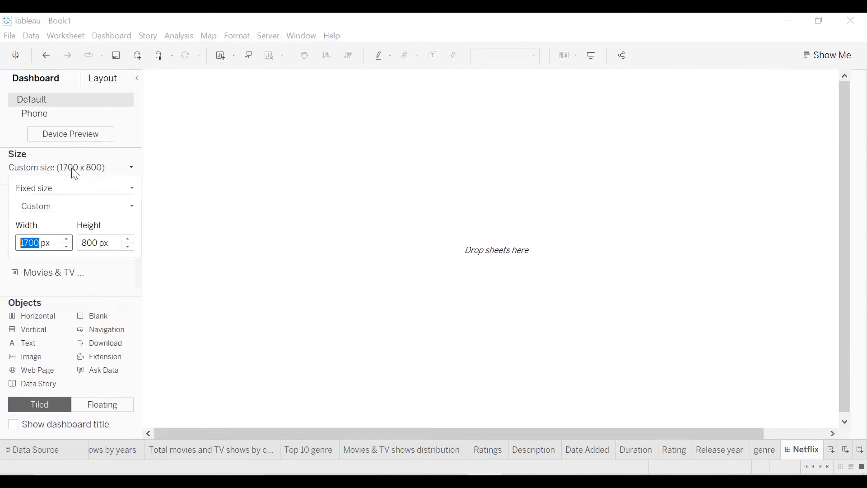
left_click(67, 240)
left_click(186, 143)
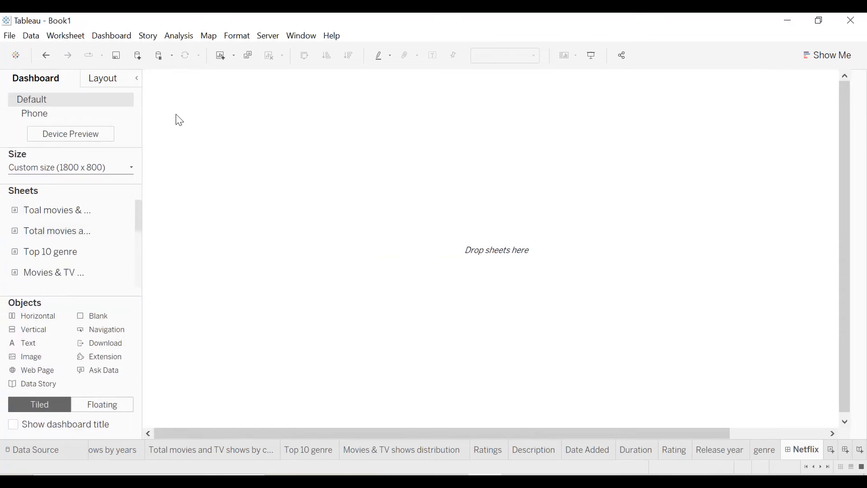
left_click(135, 80)
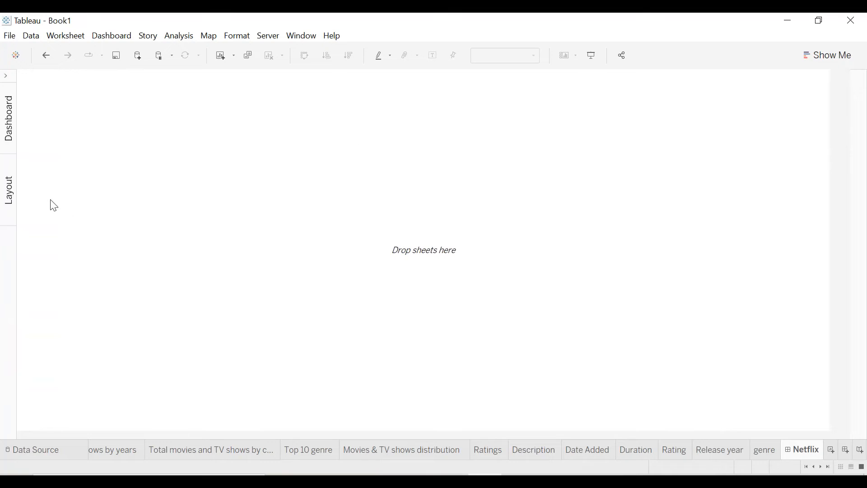
left_click(6, 81)
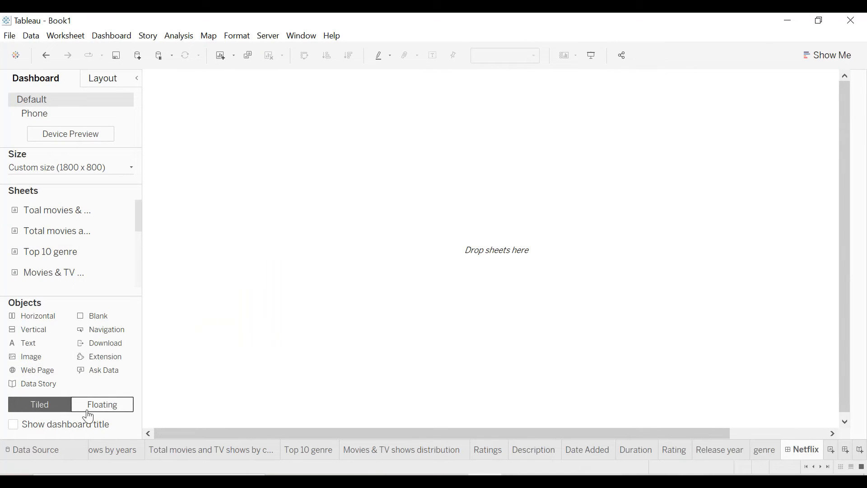
Place the Total movies & TV shows by years worksheet on the empty dashboard
mouse_move(64, 269)
scroll(72, 260, "down", 5)
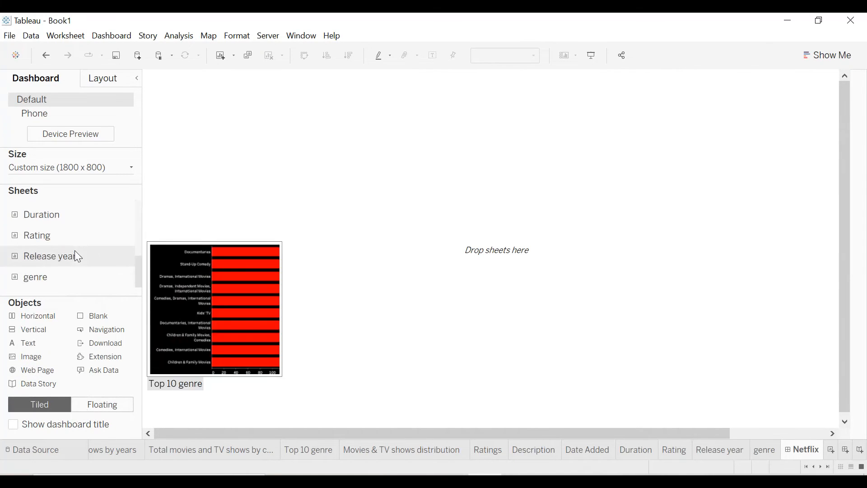
scroll(74, 253, "up", 5)
mouse_move(63, 221)
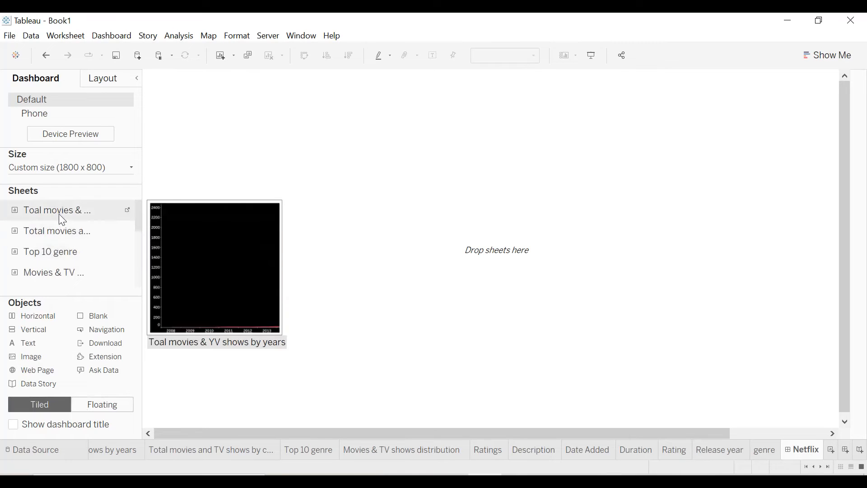
left_click_drag(62, 220, 185, 207)
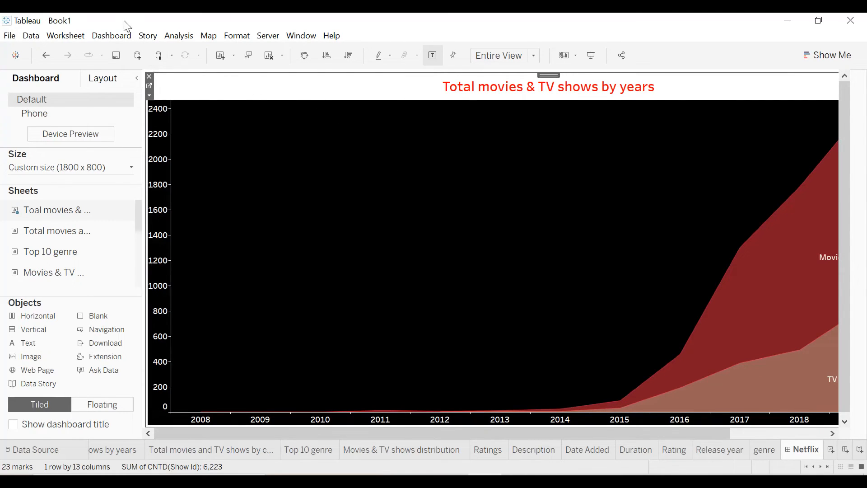
Set the dashboard's default shading to black
left_click(113, 35)
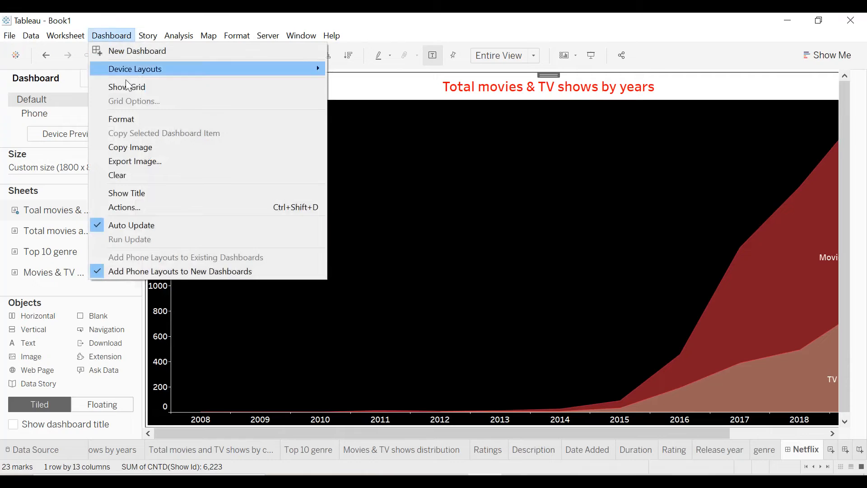
left_click(123, 119)
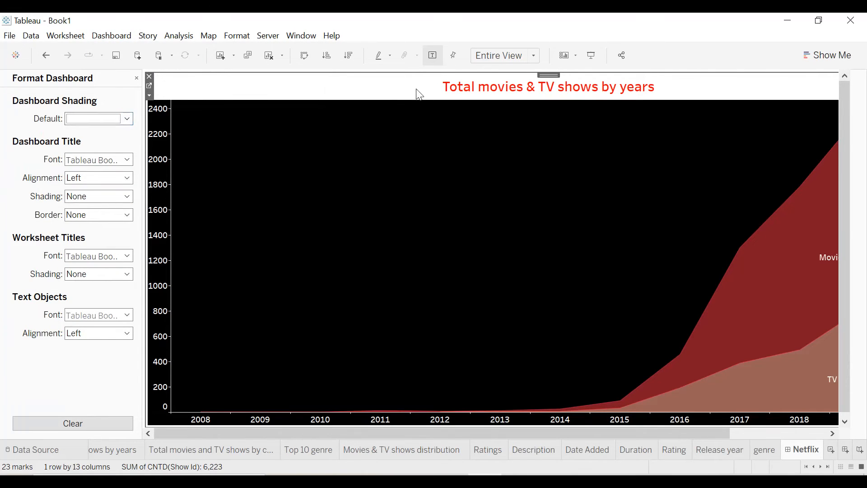
left_click(110, 118)
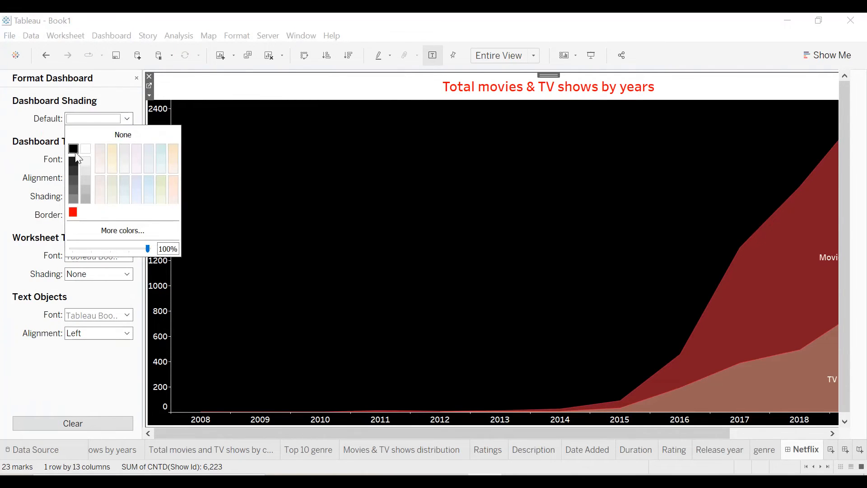
left_click(75, 152)
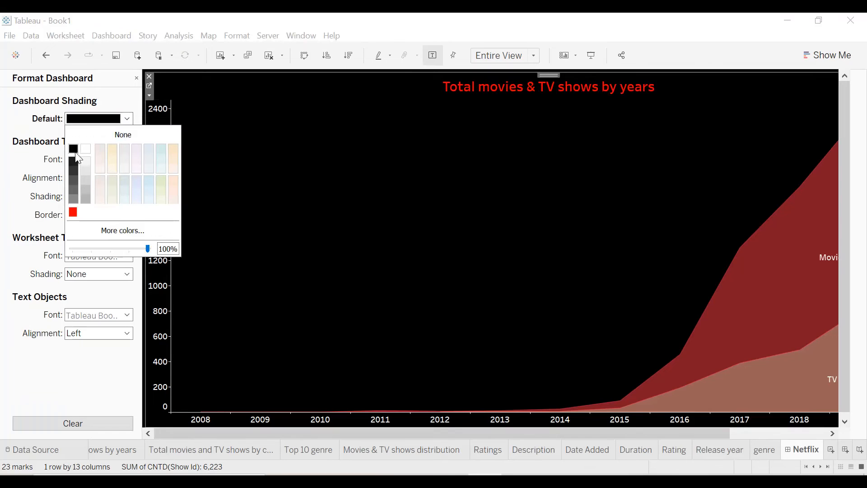
left_click(137, 79)
left_click(139, 79)
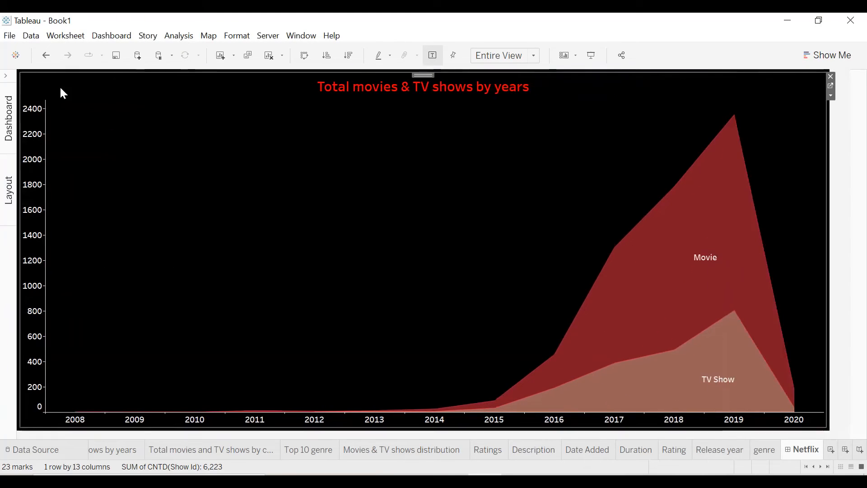
Add the Top 10 genre sheet to the left of the yearly chart and the country map sheet above Top 10 genre
left_click(6, 77)
mouse_move(70, 275)
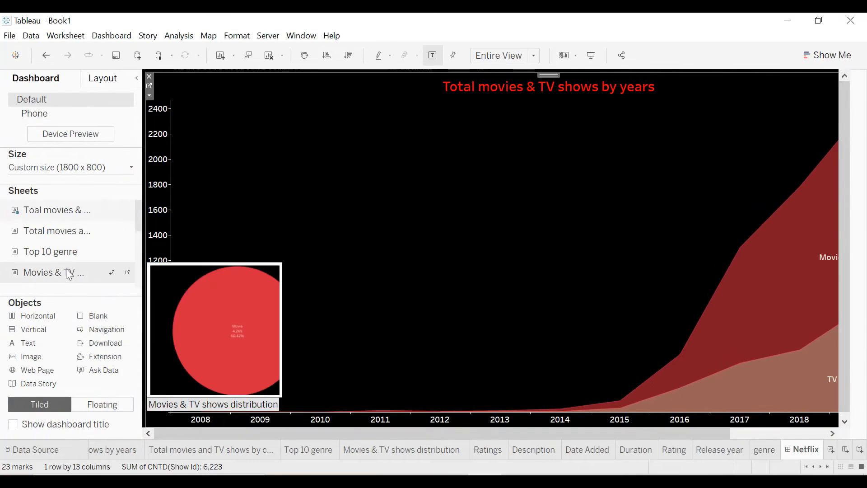
mouse_move(69, 256)
left_click_drag(69, 256, 164, 237)
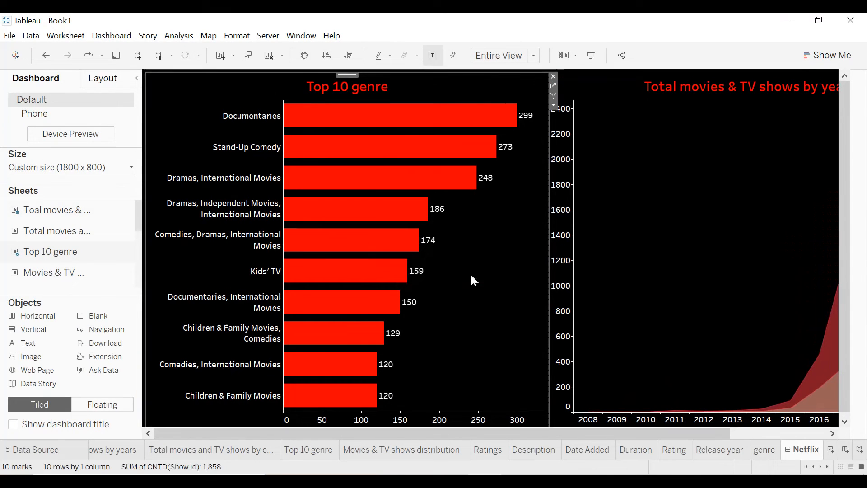
mouse_move(95, 242)
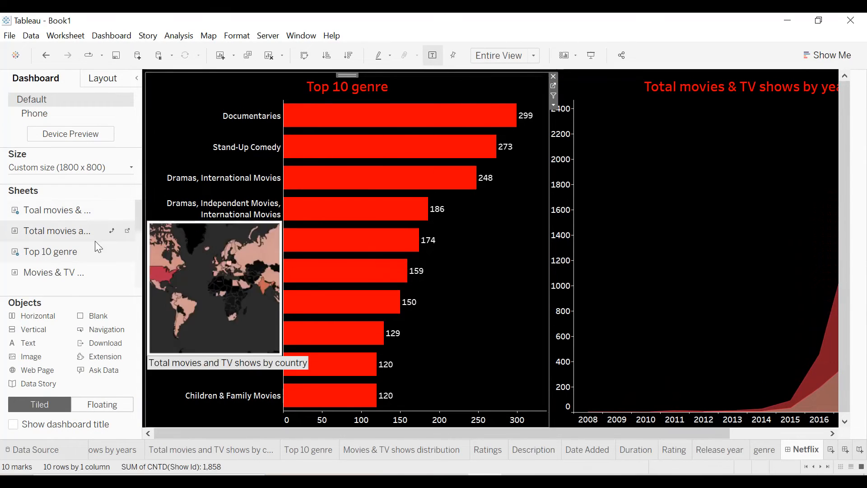
mouse_move(68, 234)
left_mouse_down()
mouse_move(189, 227)
mouse_move(320, 165)
left_mouse_up()
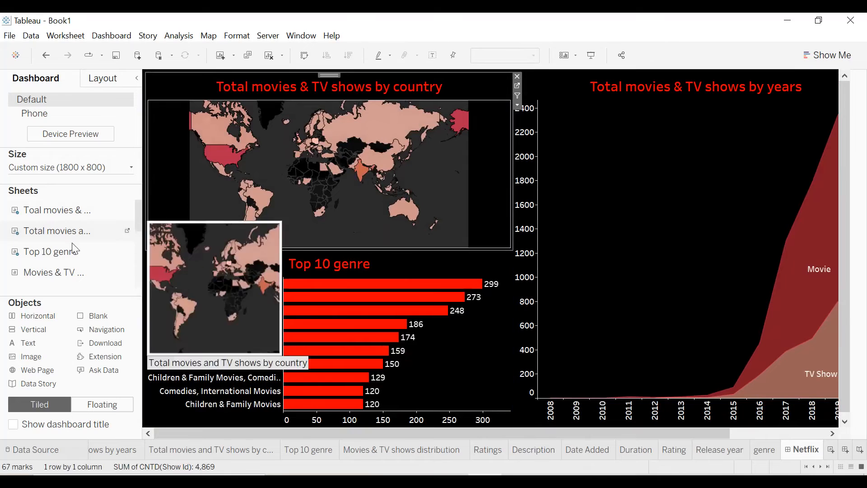
Add the Movies & TV shows distribution sheet above the yearly chart and the Ratings sheet between it and the country map
mouse_move(58, 274)
left_click_drag(57, 275, 677, 174)
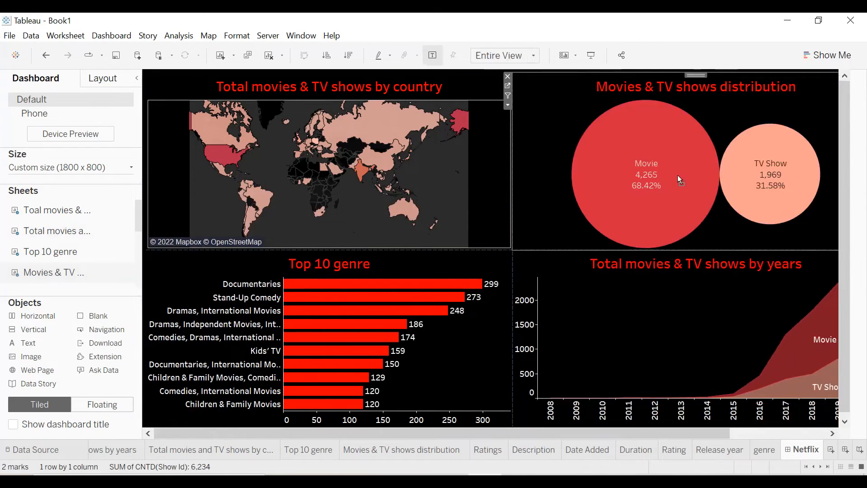
scroll(68, 255, "down", 3)
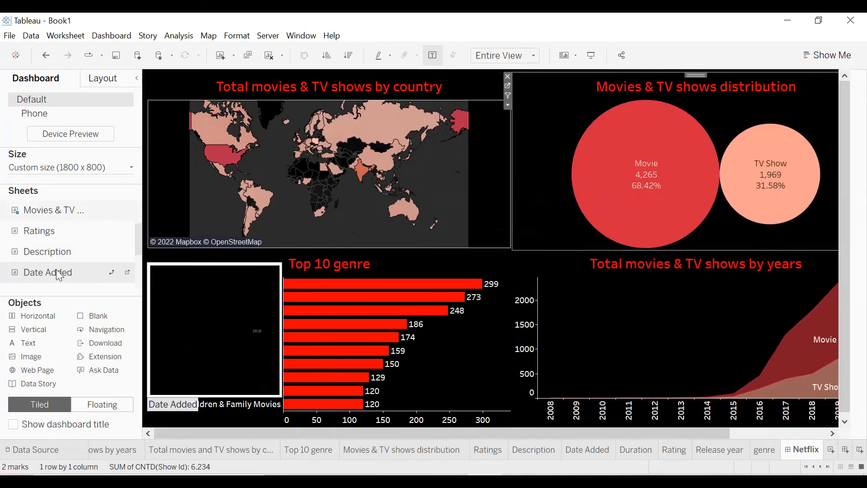
left_click_drag(40, 230, 535, 229)
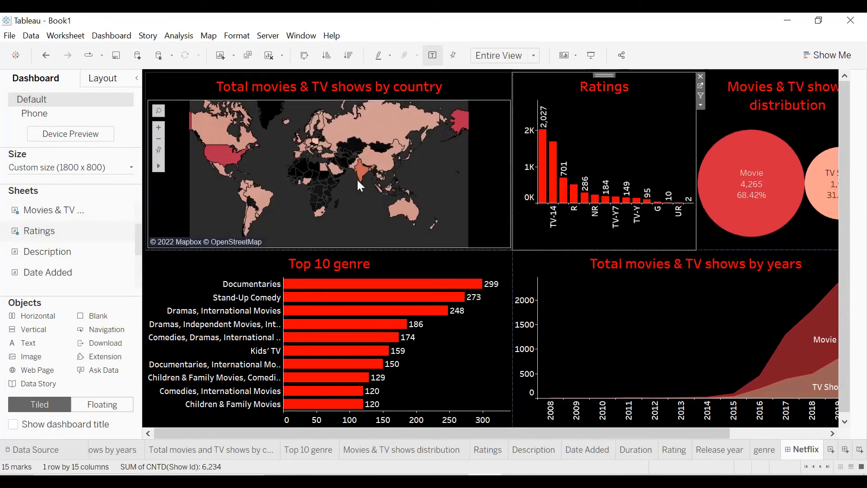
left_click(137, 78)
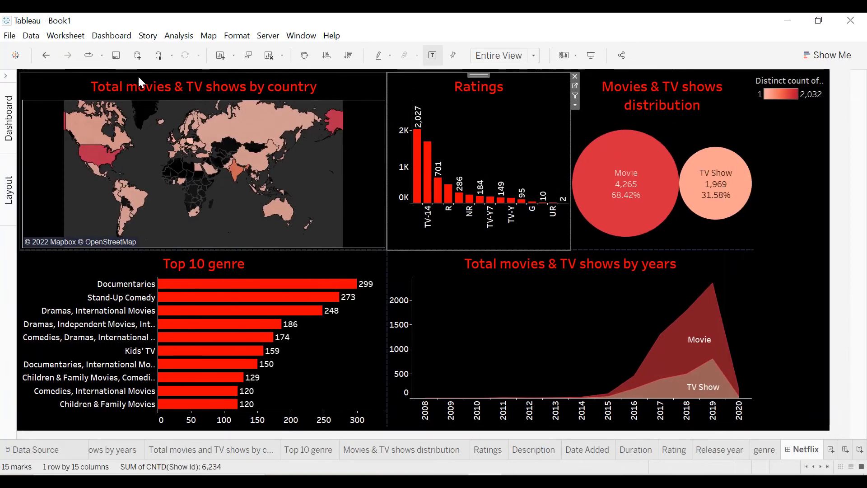
Set the dashboard's fixed height to 900 px
mouse_move(677, 236)
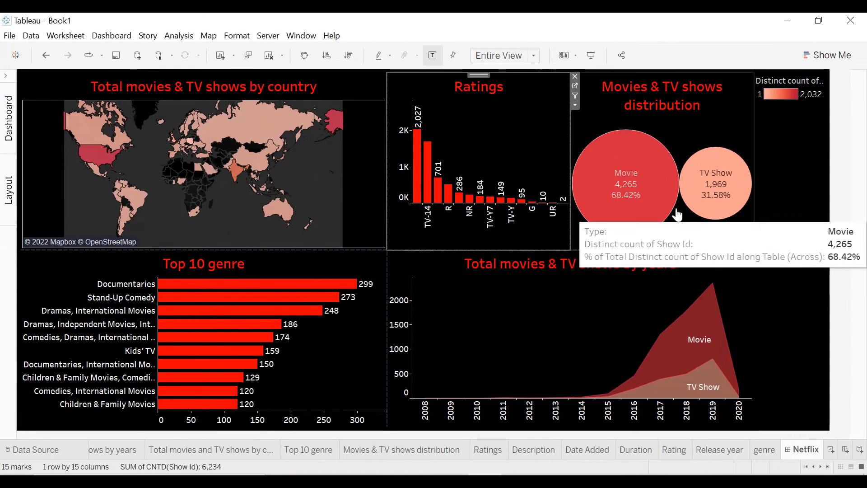
left_click(684, 116)
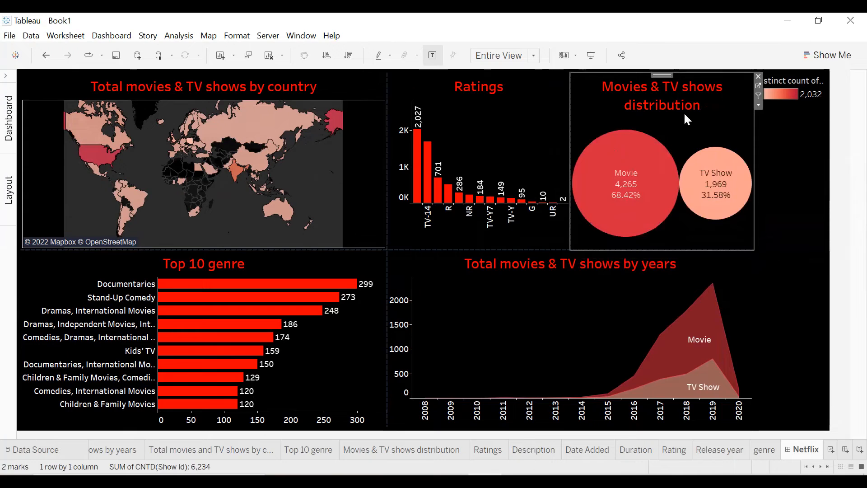
left_click(8, 118)
left_click(126, 168)
left_click(130, 238)
left_click(128, 239)
left_click(136, 77)
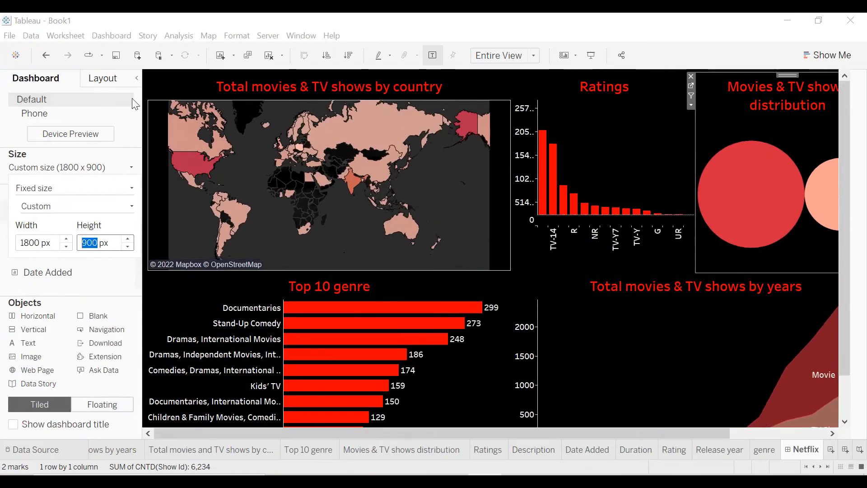
Rotate the year labels on the Total movies & TV shows by years chart to horizontal
scroll(715, 350, "down", 3)
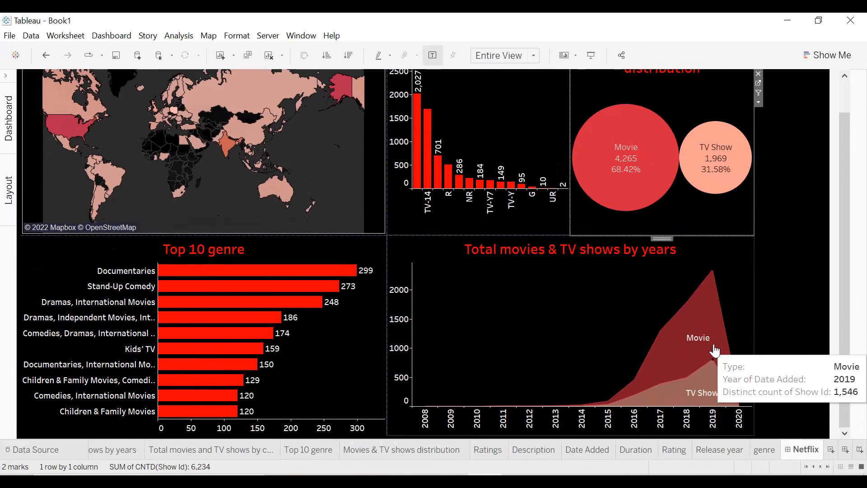
right_click(546, 425)
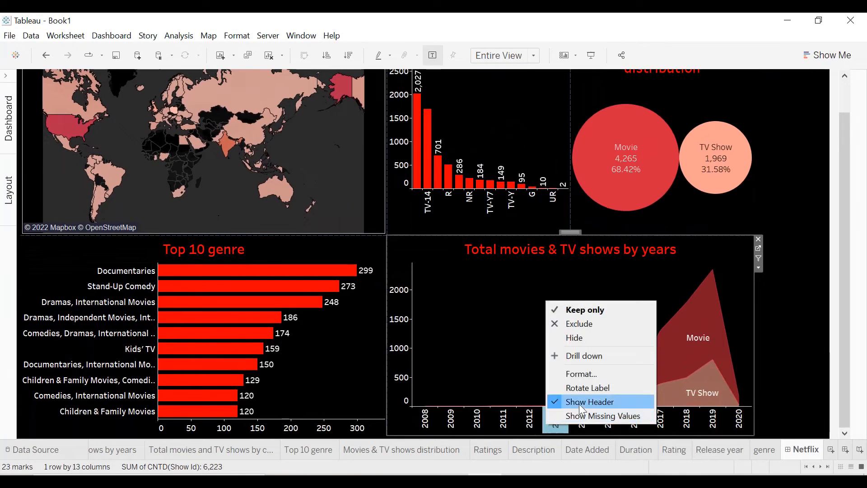
left_click(583, 391)
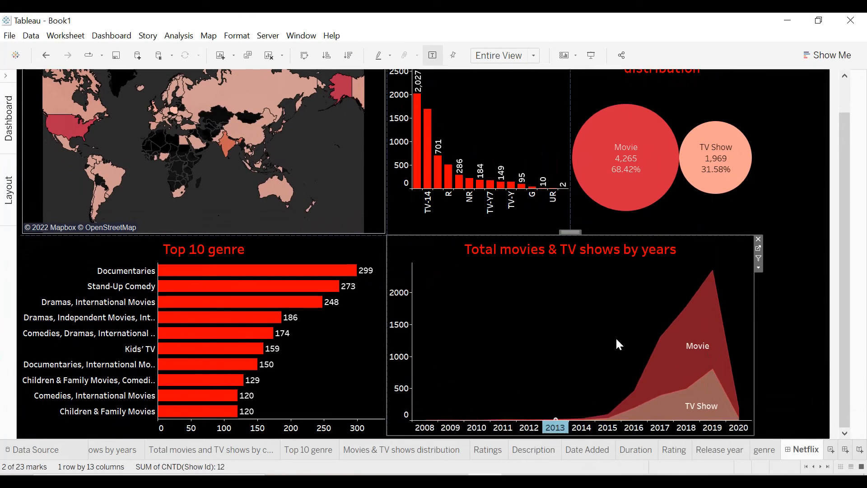
left_click(793, 332)
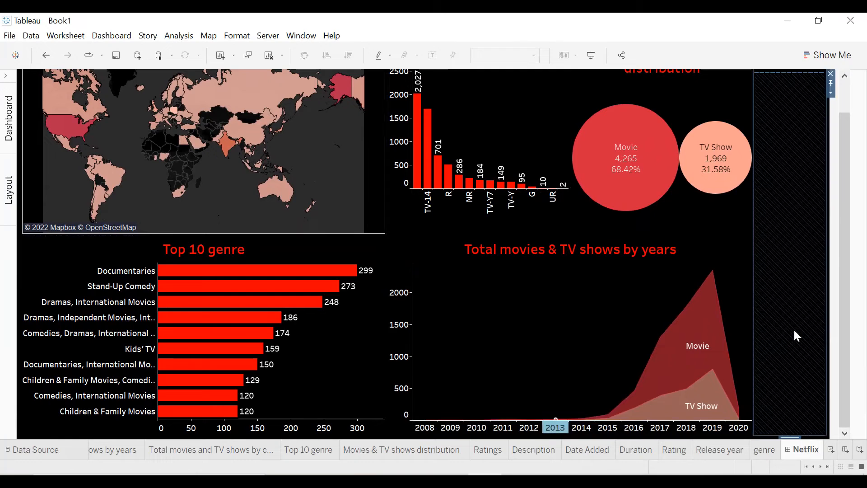
Widen the Ratings chart by narrowing the country map beside it
scroll(793, 328, "up", 2)
scroll(793, 328, "down", 2)
scroll(793, 328, "up", 2)
scroll(793, 328, "down", 2)
scroll(793, 327, "up", 2)
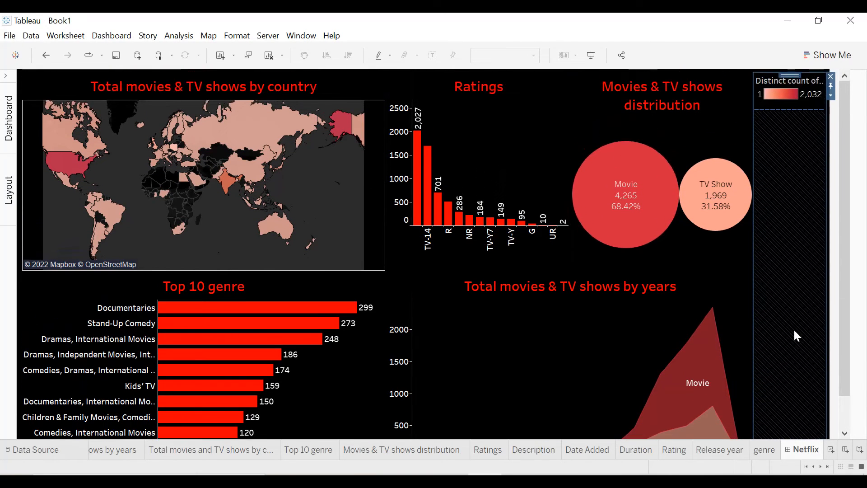
left_click_drag(387, 188, 315, 193)
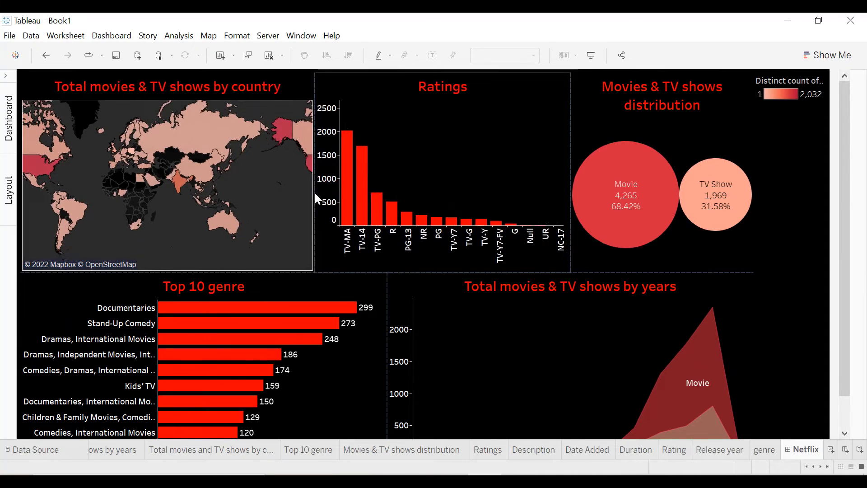
Increase the height of the dashboard's upper chart row by moving the border above Top 10 genre down
scroll(422, 205, "down", 2)
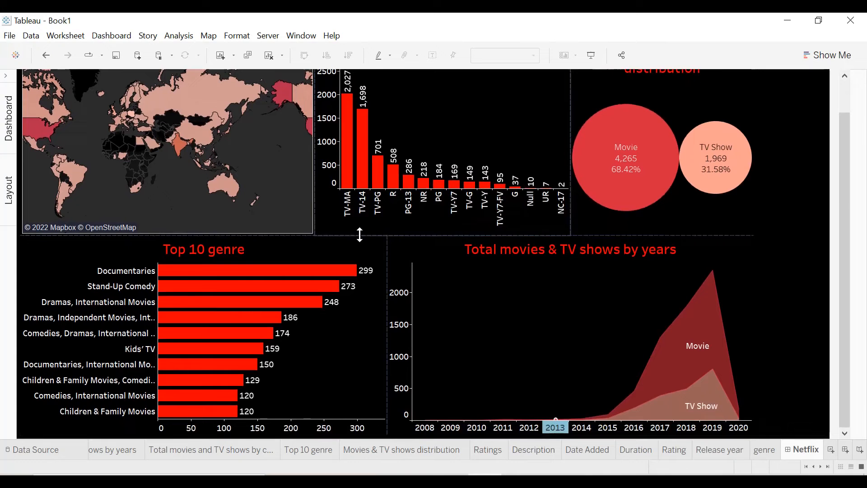
left_click_drag(358, 248, 358, 252)
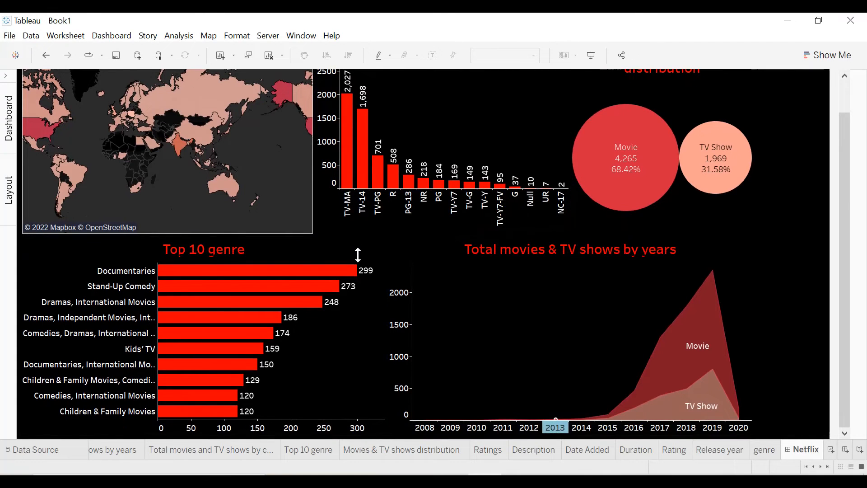
scroll(358, 255, "up", 3)
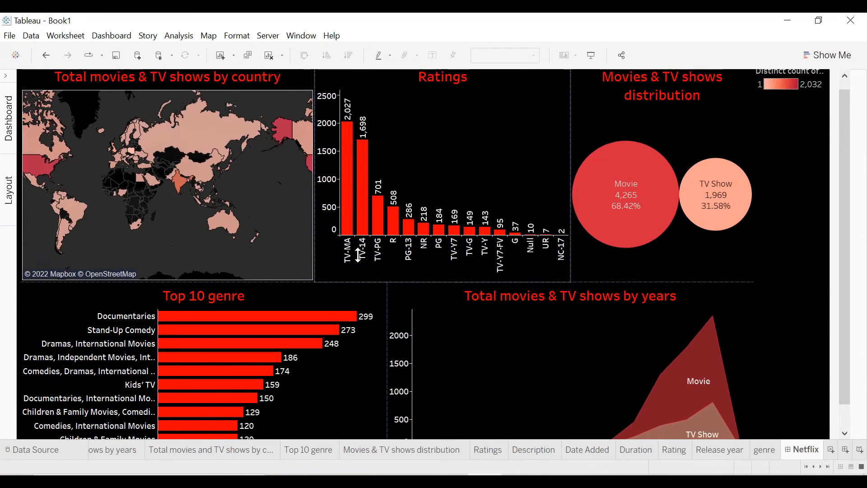
scroll(357, 254, "up", 1)
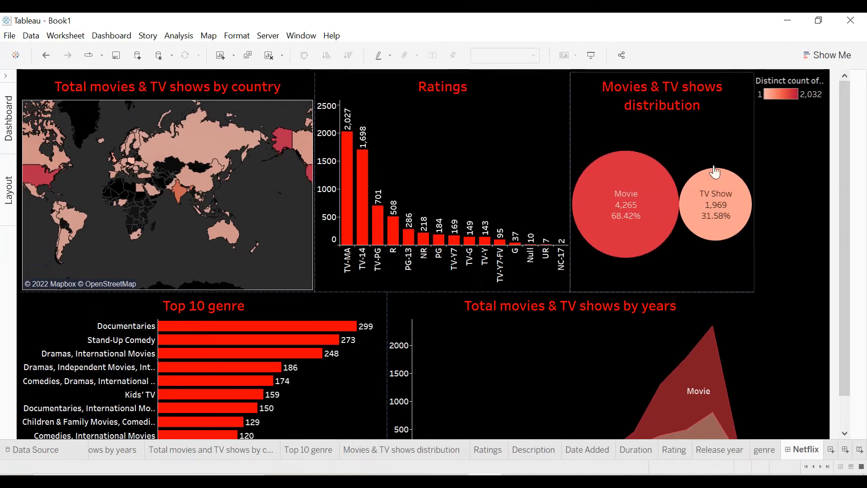
Hide the title of the country map's colour legend on the dashboard
left_click(788, 101)
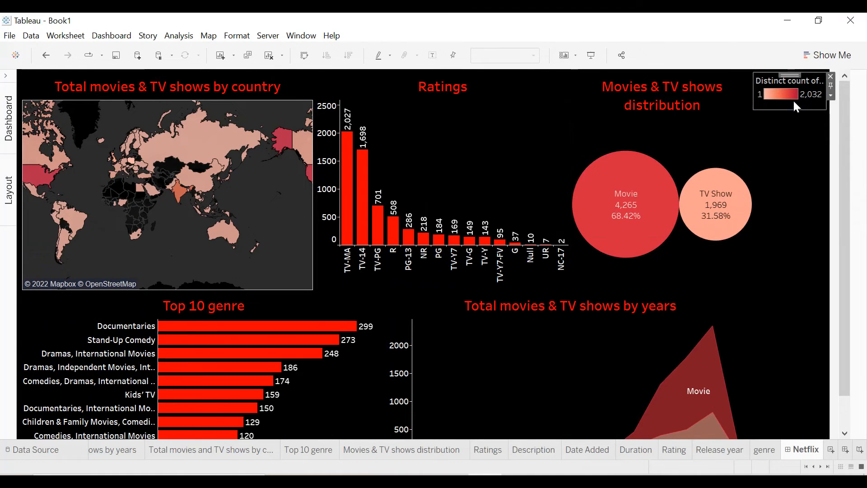
left_click(831, 95)
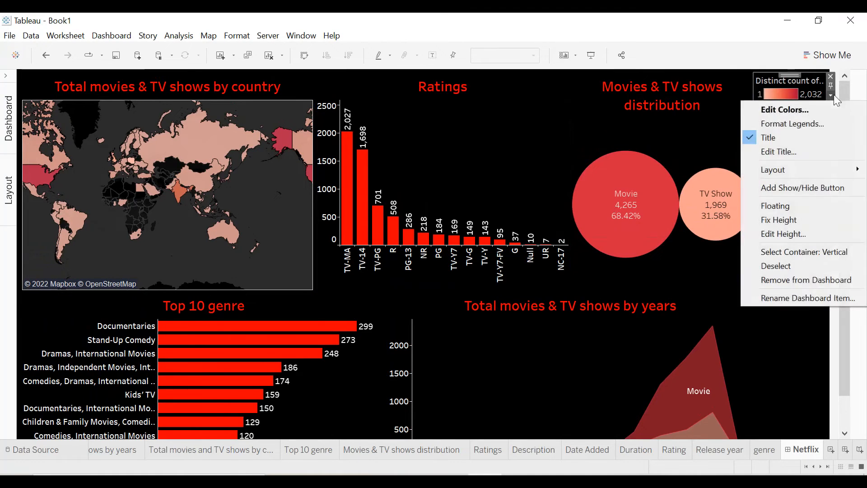
left_click(770, 138)
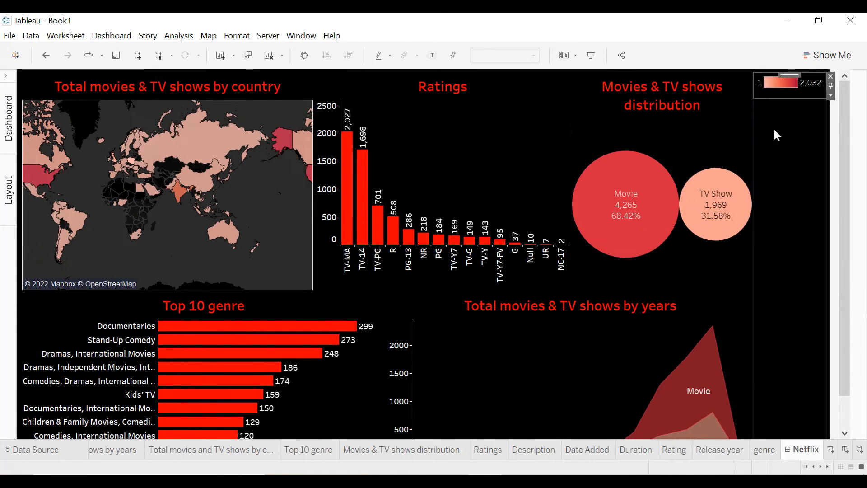
Make the colour legend floating and place it over the lower-right corner of the country map
left_click(830, 95)
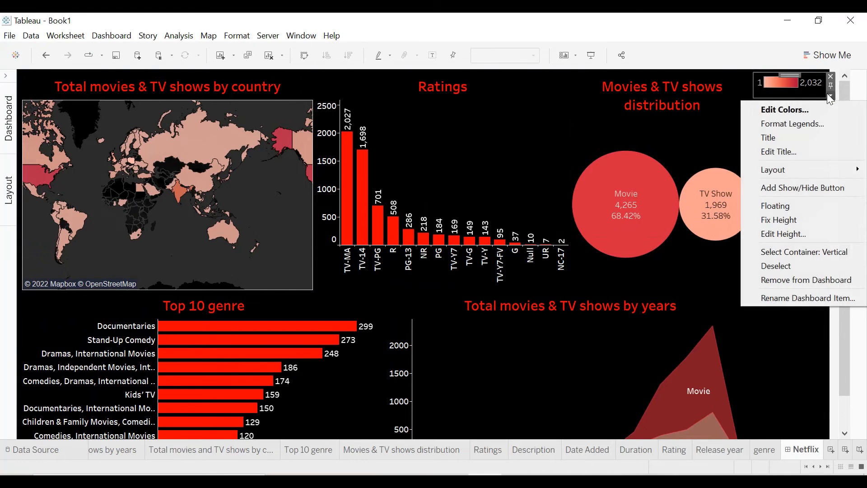
left_click(784, 204)
left_click_drag(774, 81, 277, 265)
left_click(228, 261)
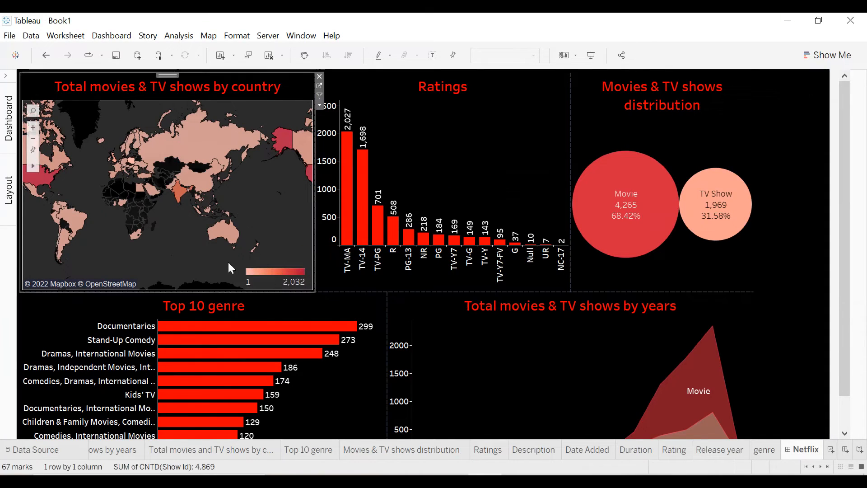
Increase the dashboard's fixed height to 1000 px
scroll(857, 280, "down", 2)
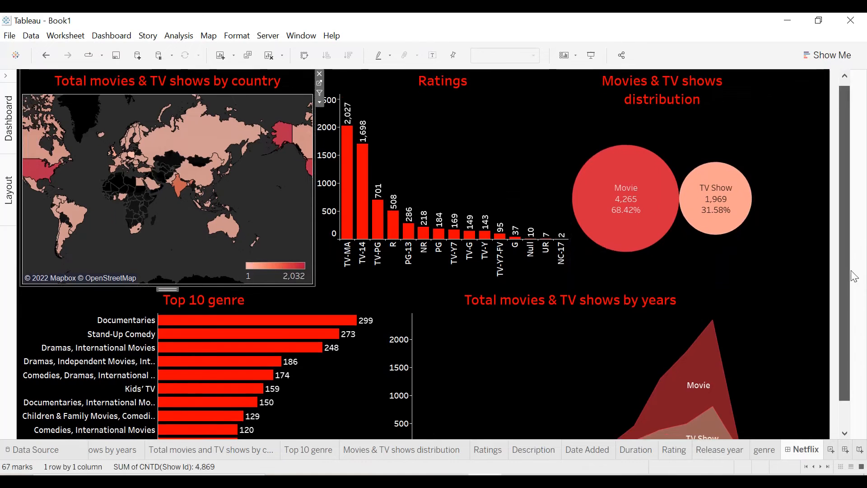
scroll(858, 271, "up", 2)
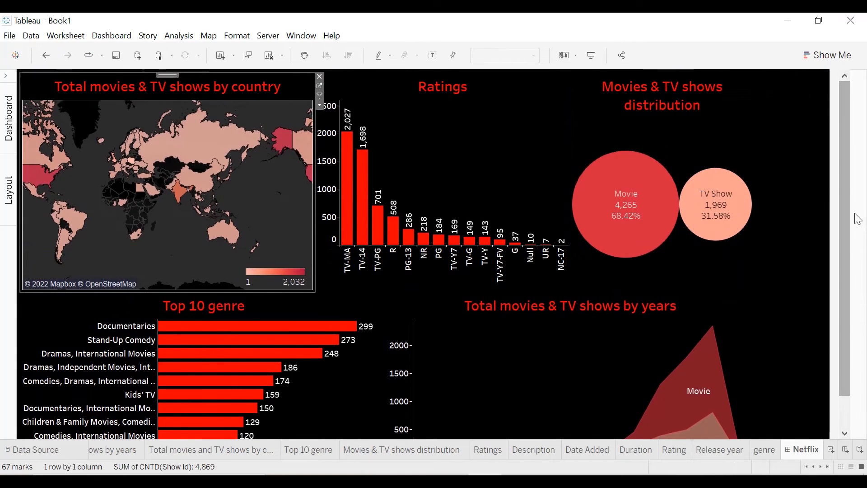
mouse_move(703, 224)
scroll(702, 224, "down", 2)
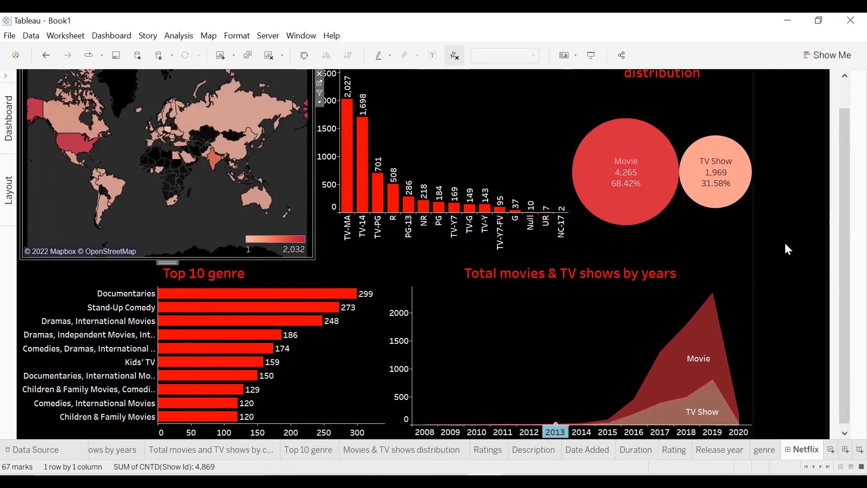
scroll(788, 249, "up", 2)
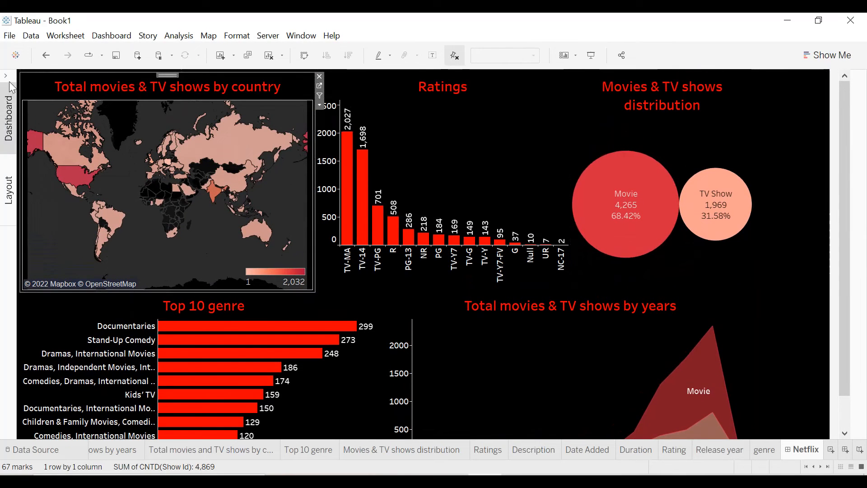
left_click(8, 117)
left_click(133, 171)
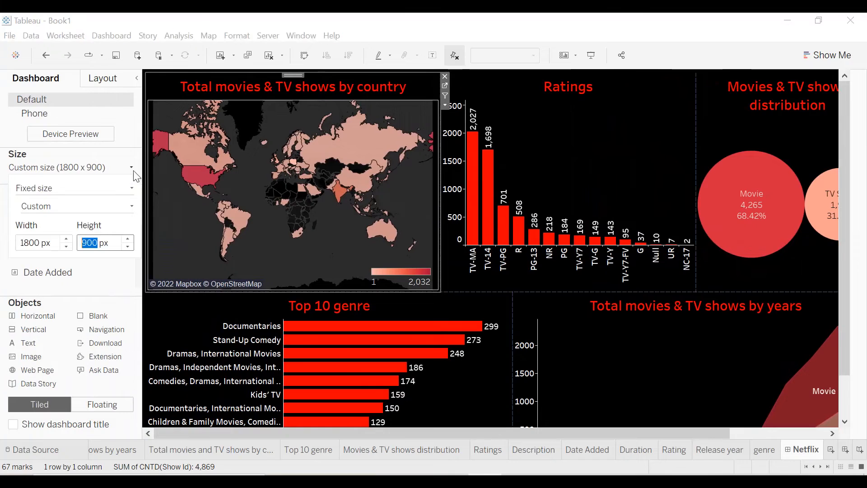
left_click(129, 239)
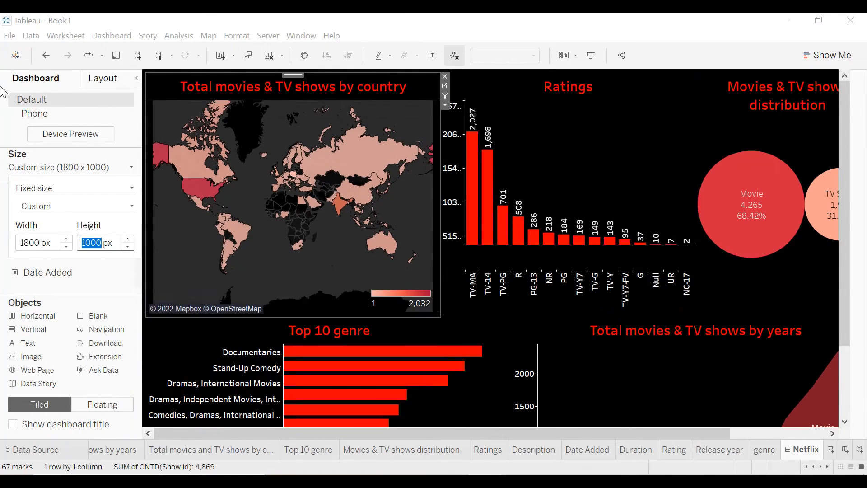
left_click(137, 79)
left_click(137, 79)
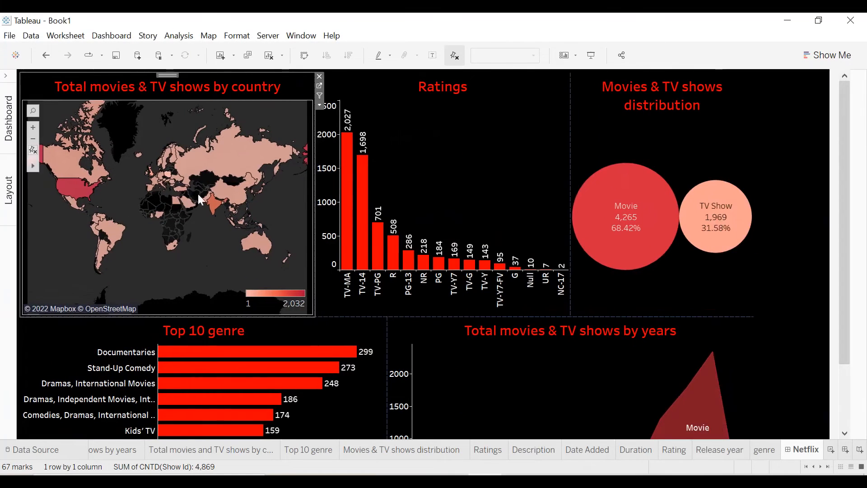
Add the Description sheet as a full-width row above the upper charts and shrink it to a thin strip
left_click(7, 79)
scroll(65, 247, "down", 3)
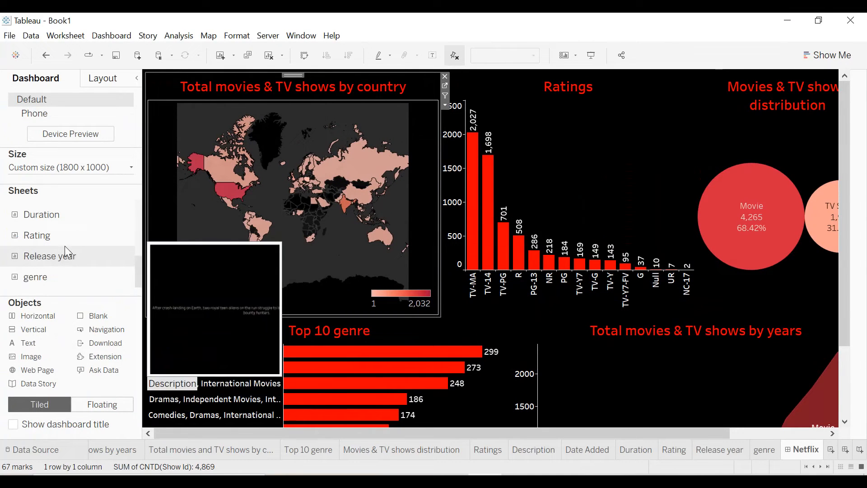
scroll(64, 246, "up", 3)
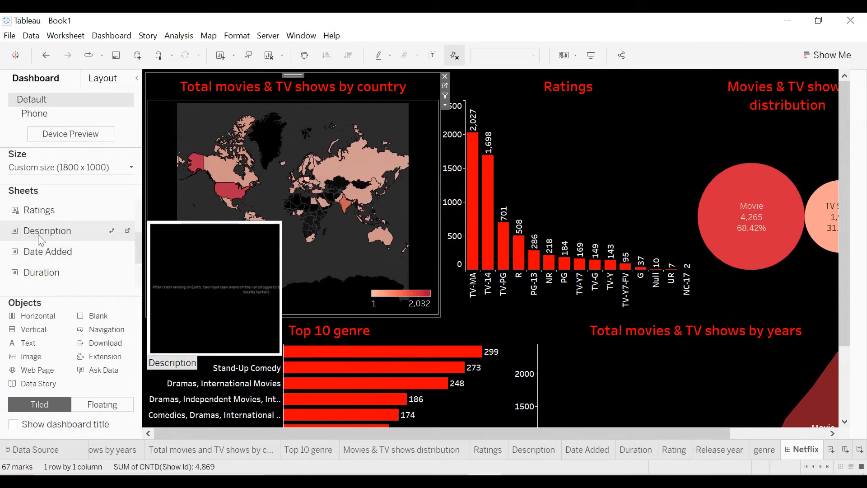
mouse_move(45, 234)
left_mouse_down()
mouse_move(321, 153)
mouse_move(727, 86)
mouse_move(772, 87)
mouse_move(594, 80)
left_mouse_up()
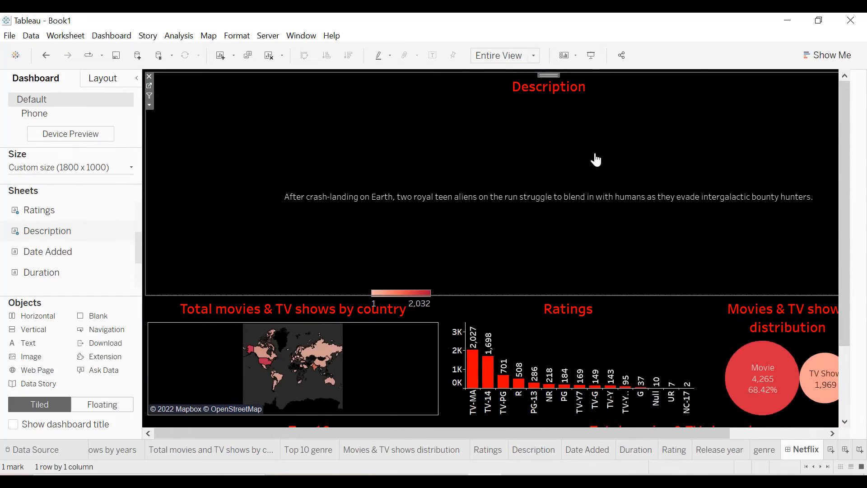
left_click_drag(536, 294, 538, 226)
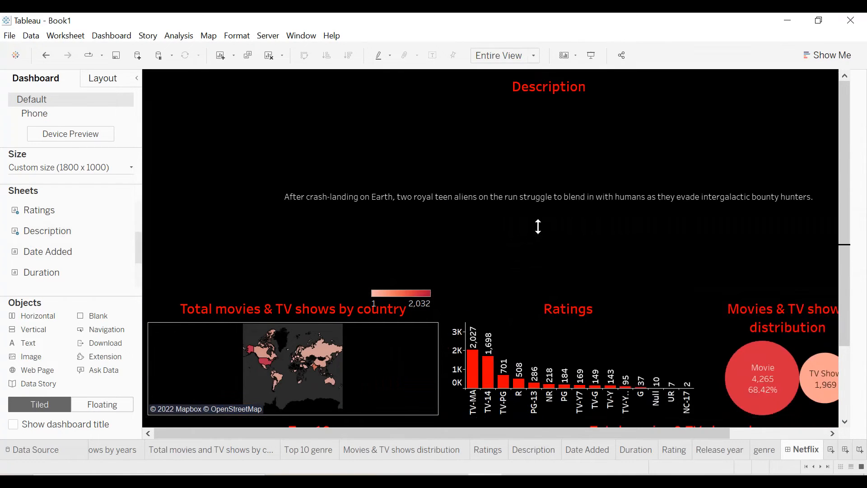
left_click_drag(546, 134, 545, 122)
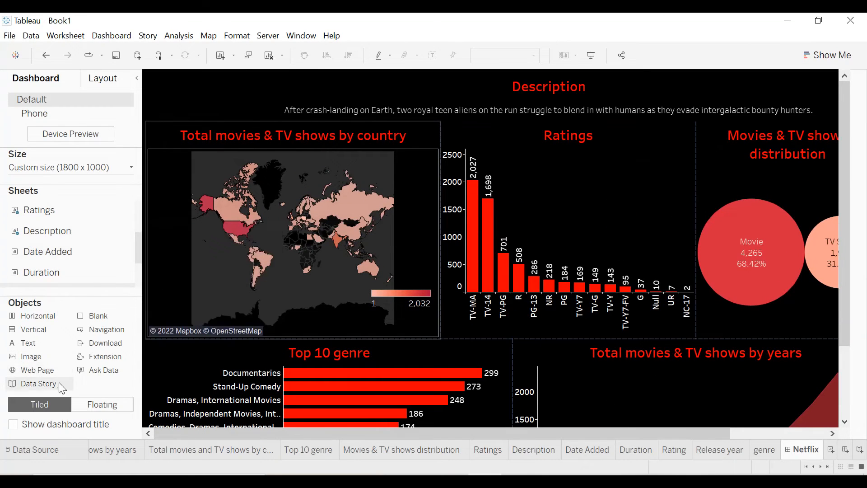
Add the Date Added sheet beside Description in the top strip, and the Duration sheet in front of Date Added
scroll(89, 238, "down", 3)
scroll(89, 238, "up", 3)
scroll(89, 239, "down", 3)
scroll(89, 238, "up", 3)
left_click_drag(58, 253, 398, 98)
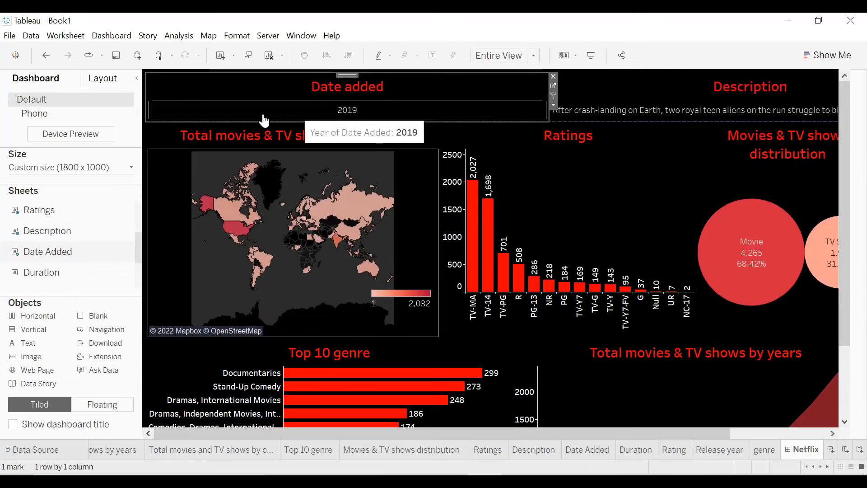
mouse_move(90, 261)
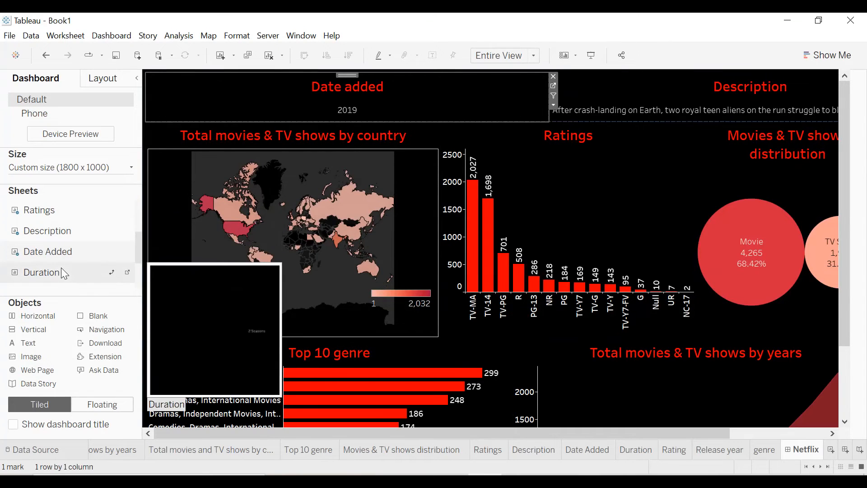
left_click_drag(60, 270, 277, 96)
Add the Rating sheet to the start of the top strip, in front of Duration
mouse_move(94, 252)
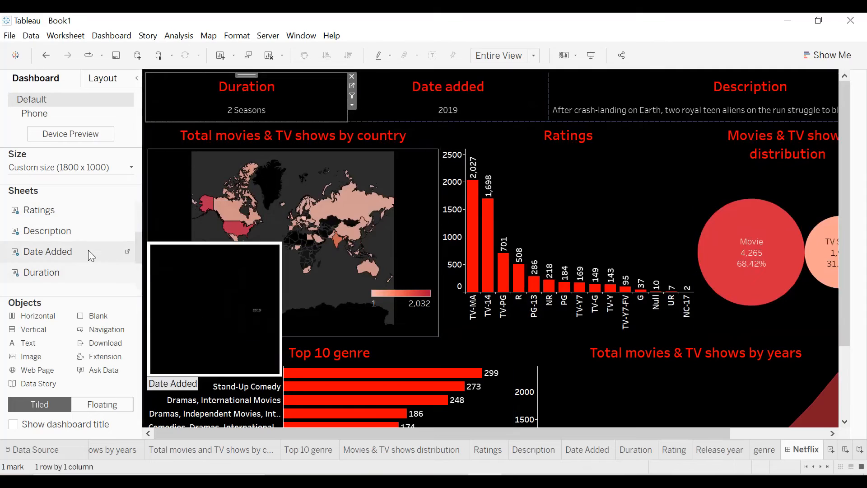
scroll(67, 271, "down", 3)
mouse_move(58, 246)
left_click_drag(57, 246, 221, 96)
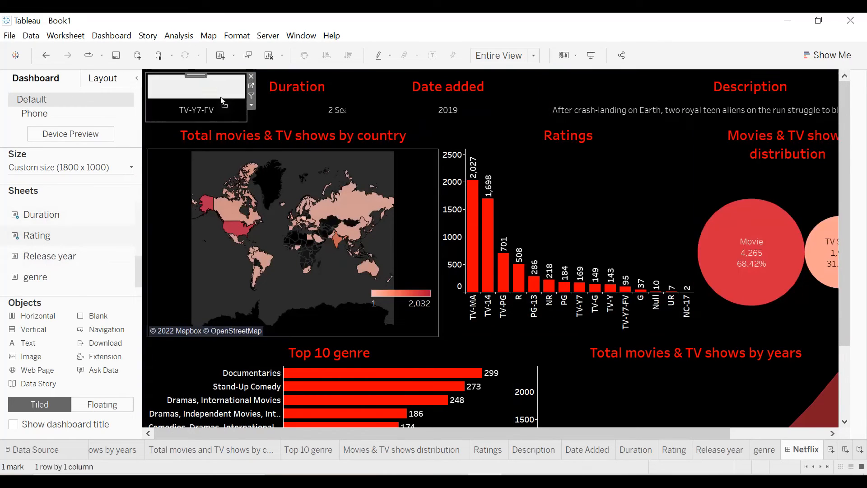
Insert the Release year sheet between Duration and Date added, and the genre sheet between Date added and Description
left_click_drag(55, 261, 408, 104)
left_click_drag(50, 277, 573, 100)
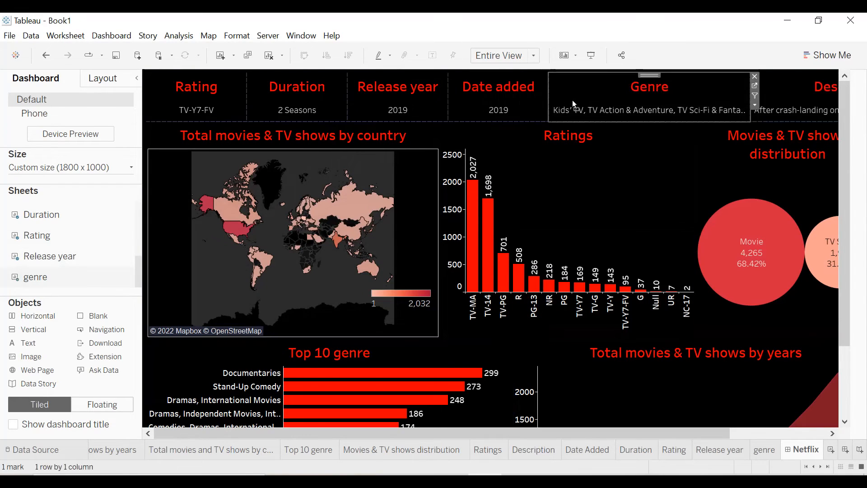
left_click(138, 82)
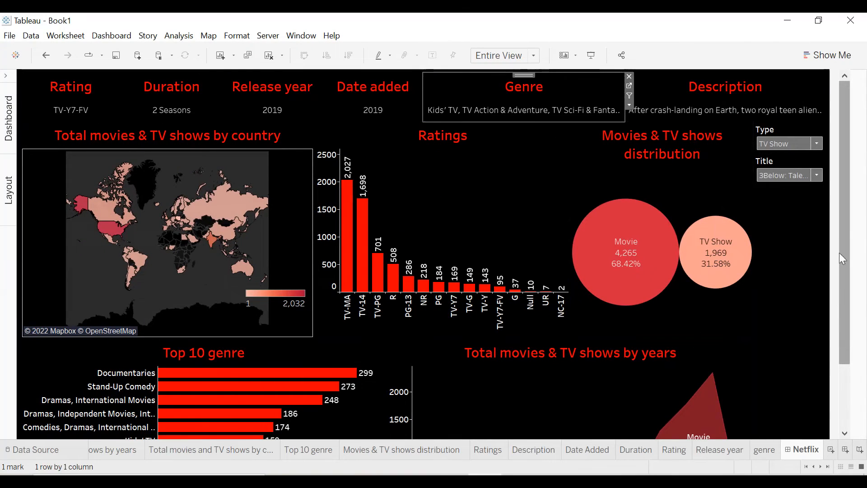
Move the Type filter to the start of the top strip and stack the Rating sheet above Duration
left_click(785, 132)
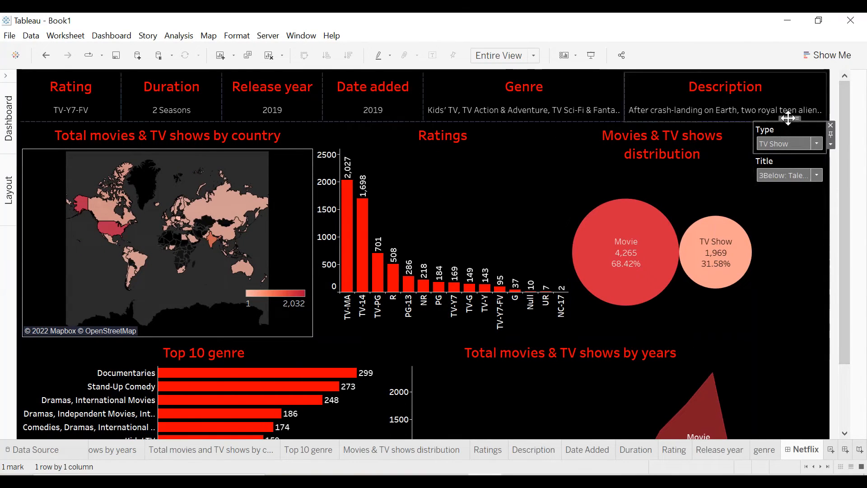
left_click_drag(788, 119, 64, 92)
left_click(86, 110)
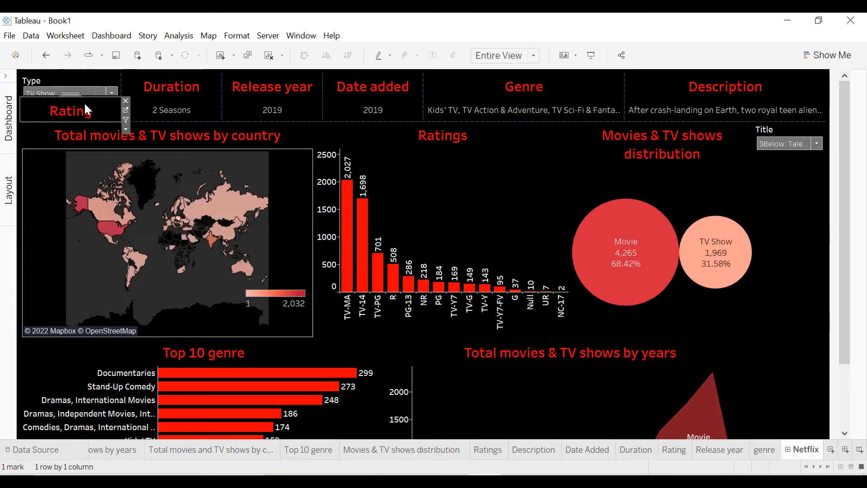
left_click_drag(77, 91, 173, 82)
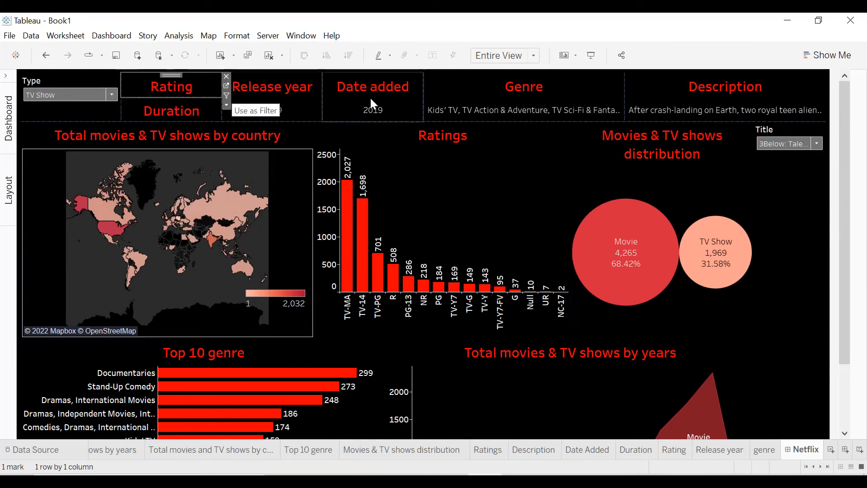
Move the Title filter beneath the Type filter at the start of the top strip
left_click(784, 139)
left_click_drag(790, 123, 67, 104)
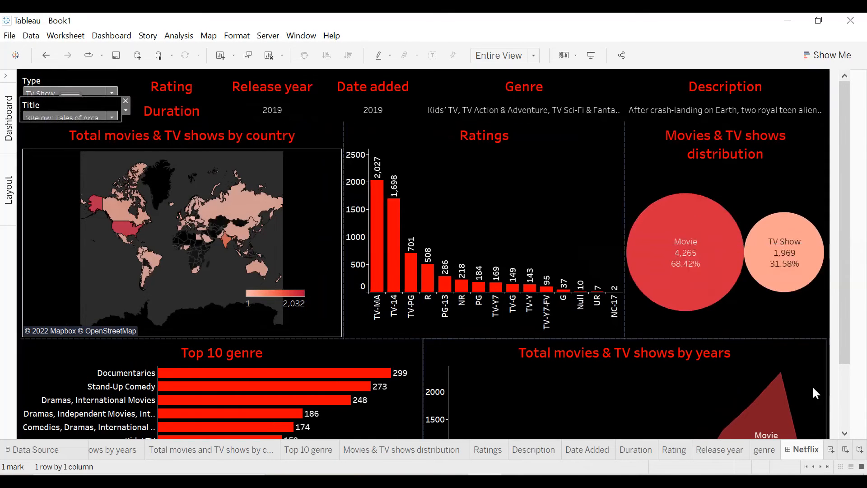
scroll(799, 303, "down", 2)
left_click_drag(843, 246, 846, 164)
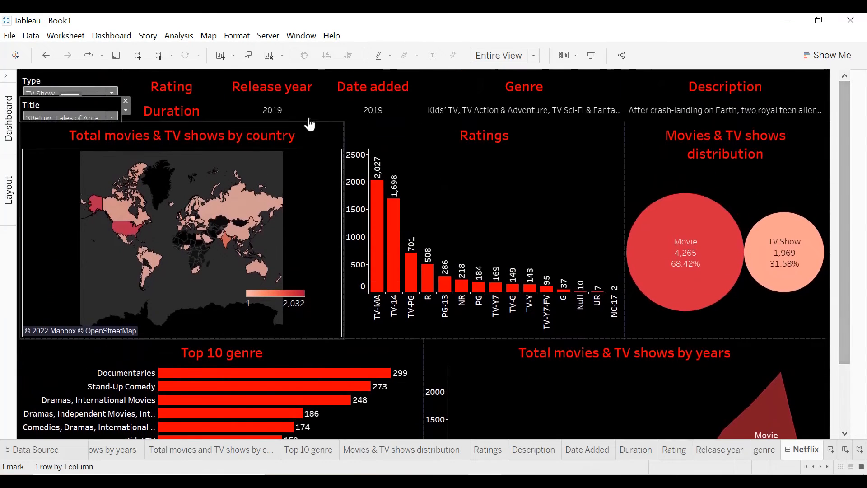
Increase the height of the top strip by lowering its border with the chart row below
left_click(358, 122)
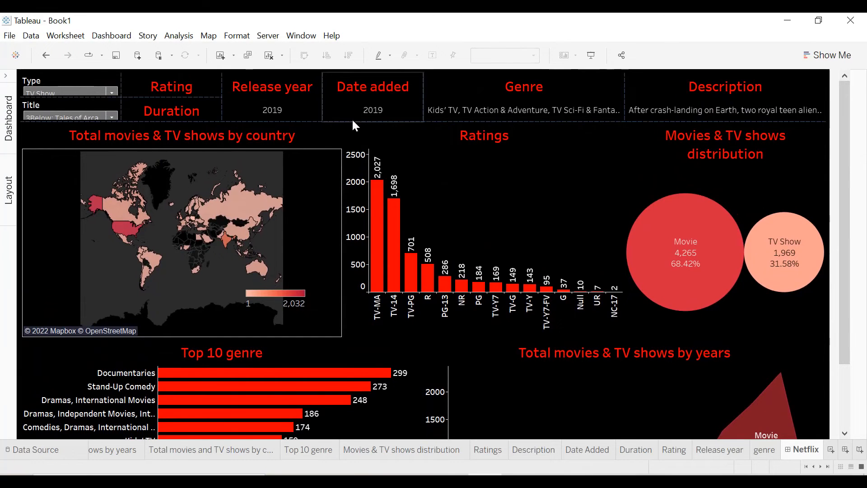
left_click_drag(346, 122, 345, 131)
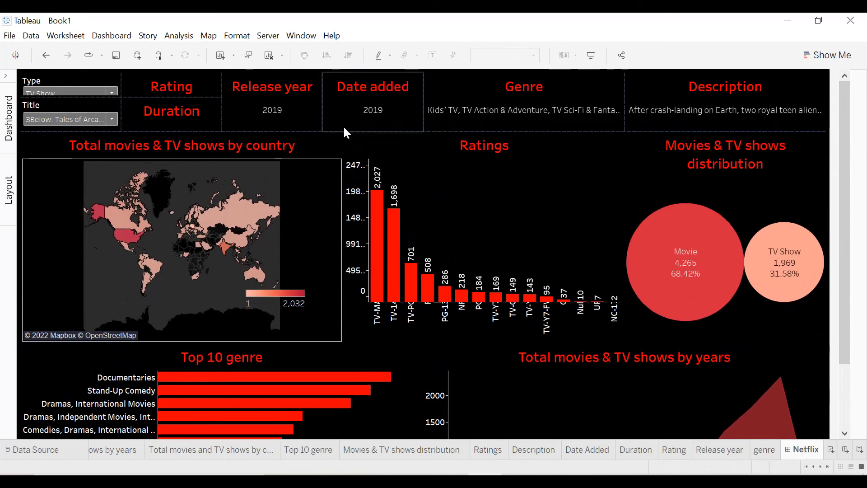
left_click_drag(343, 138, 343, 144)
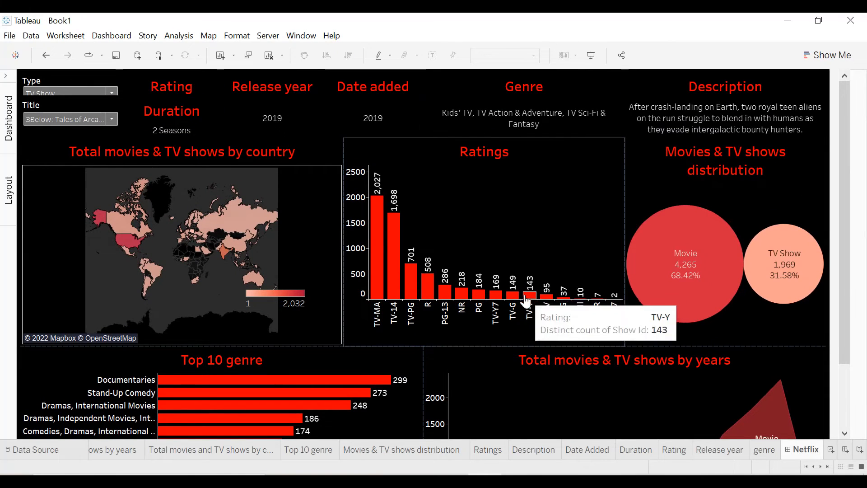
Reduce the font size of the Rating sheet's title to 10
left_click(183, 88)
double_click(184, 89)
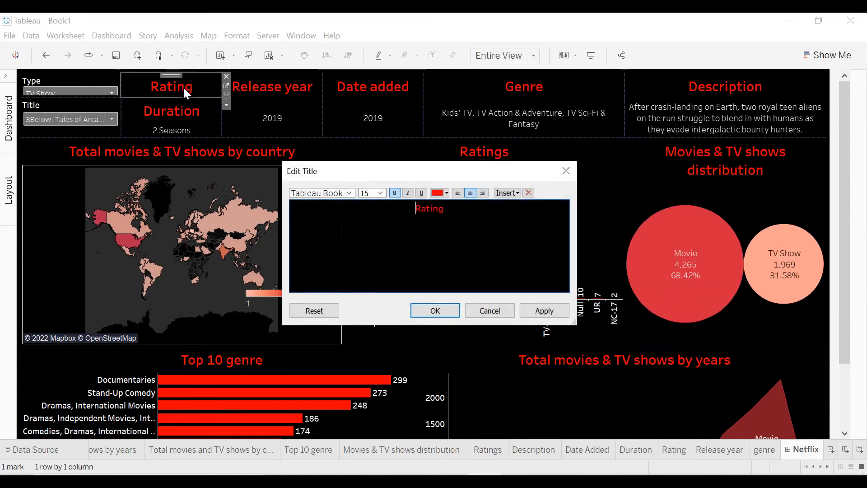
key("ctrl+a")
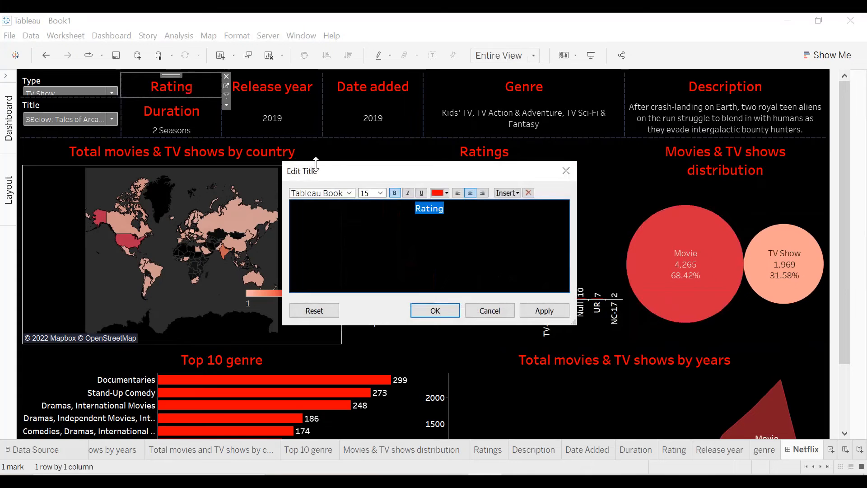
left_click(381, 192)
left_click(372, 215)
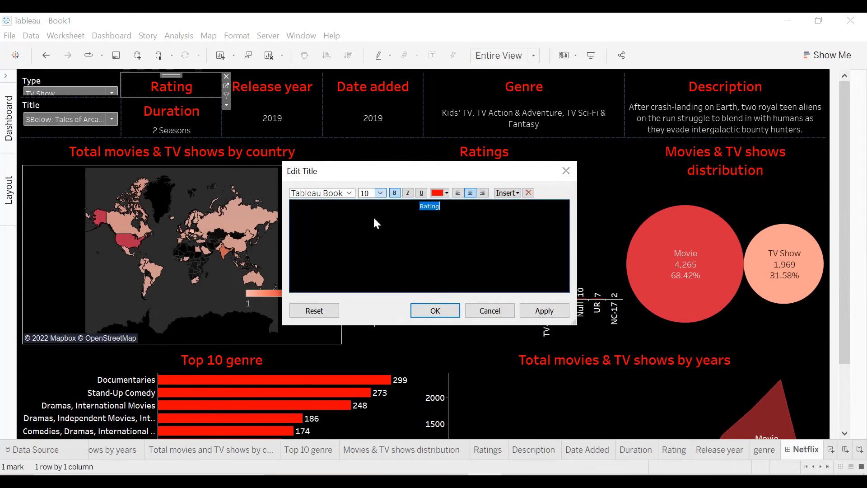
left_click(560, 310)
left_click(451, 313)
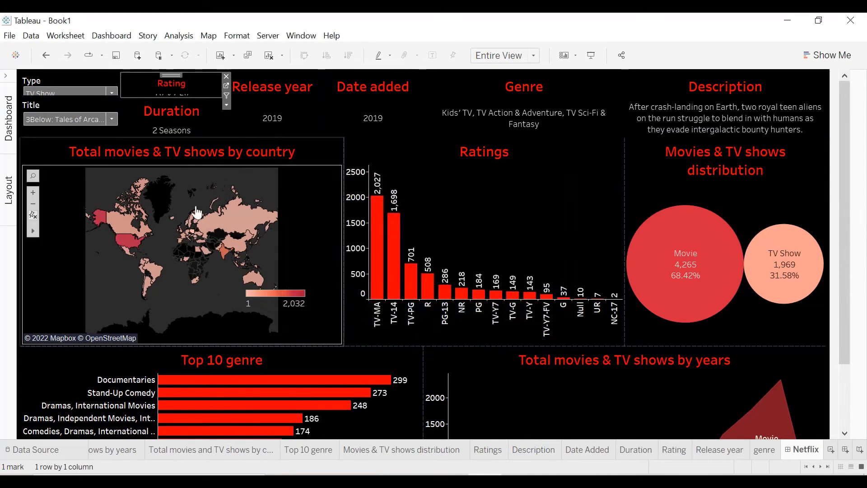
Reduce the font size of the Duration sheet's title to 10
double_click(171, 110)
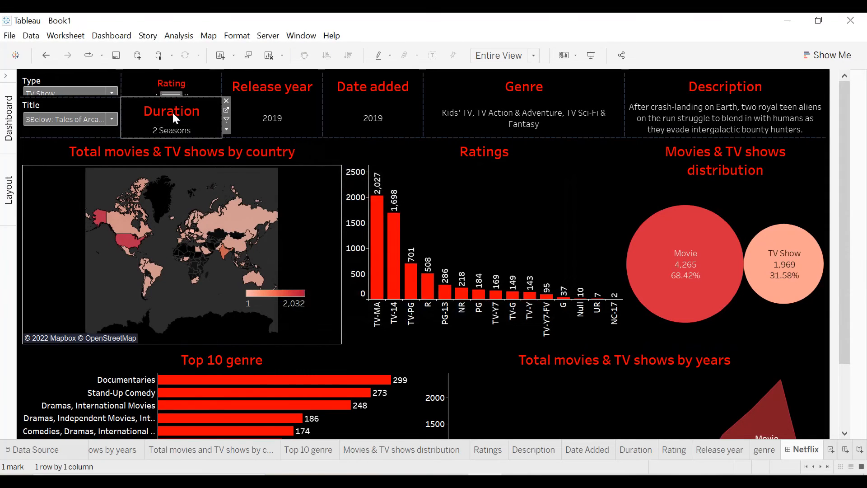
key("ctrl+a")
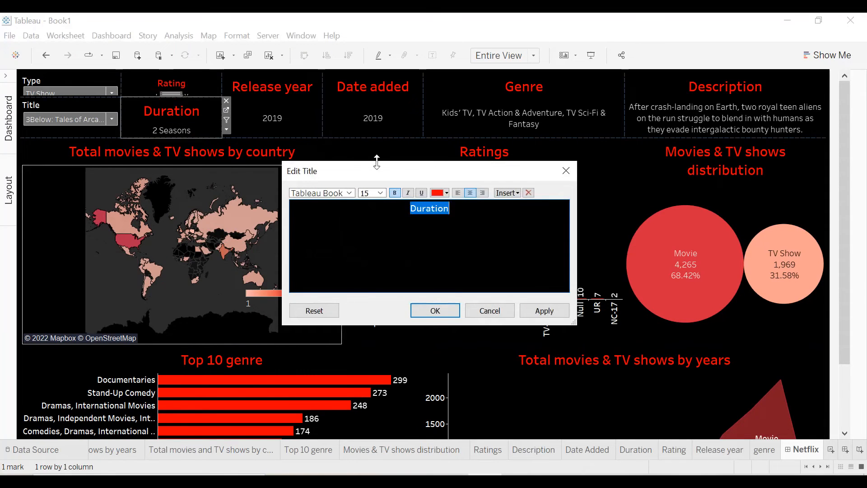
left_click(381, 193)
left_click(368, 220)
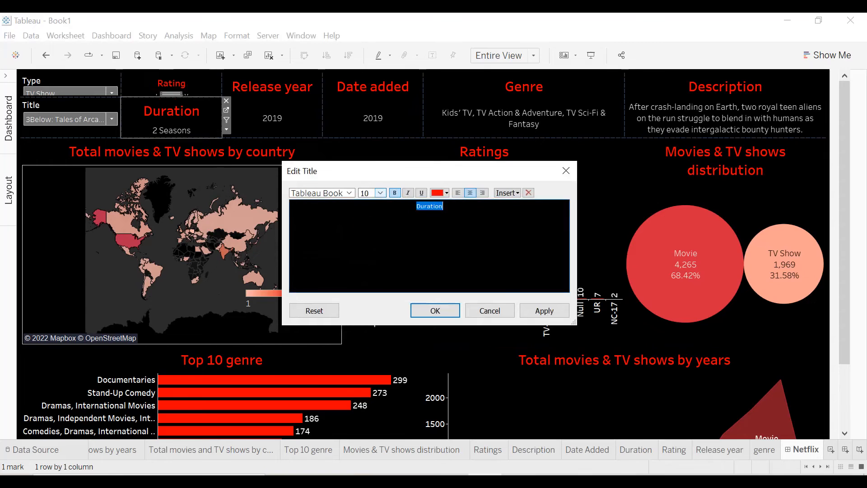
left_click(557, 311)
left_click(455, 310)
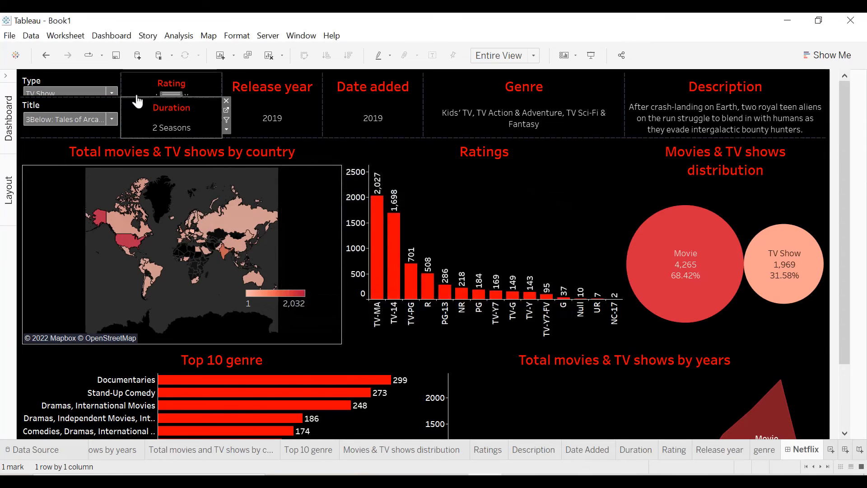
Increase the top strip's height slightly and lower the border between Rating and Duration to give Rating more room
left_click(237, 129)
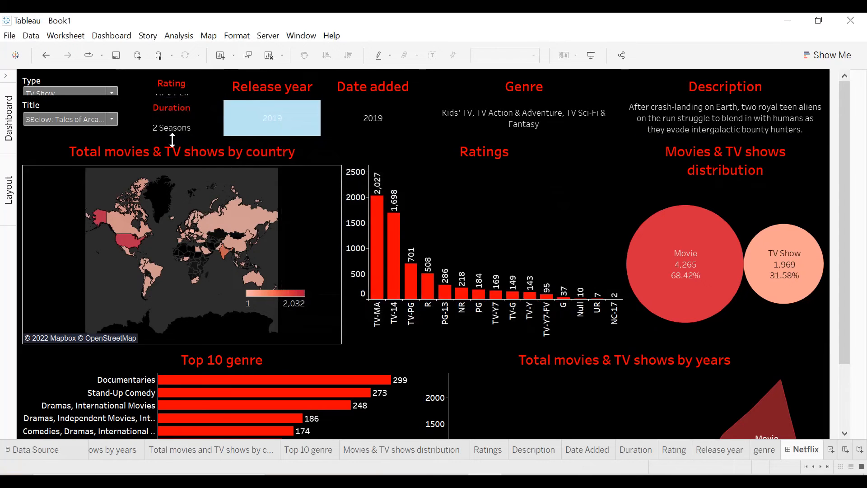
left_click_drag(169, 147, 170, 146)
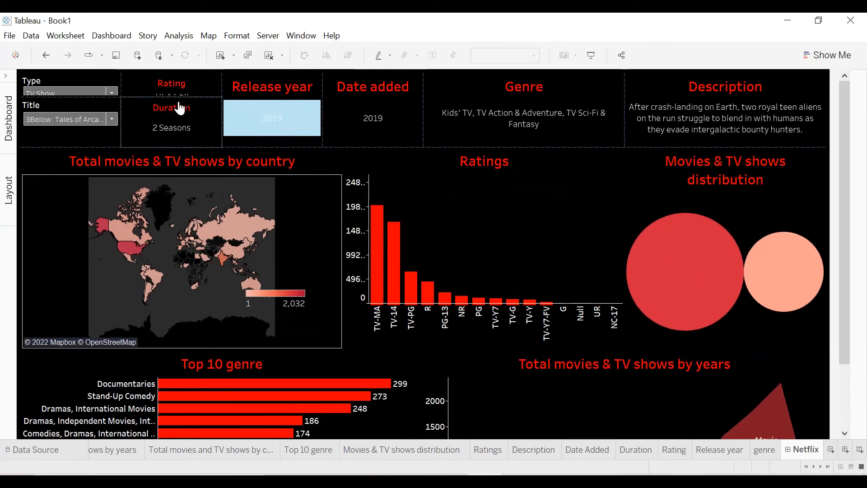
left_click_drag(177, 98, 176, 107)
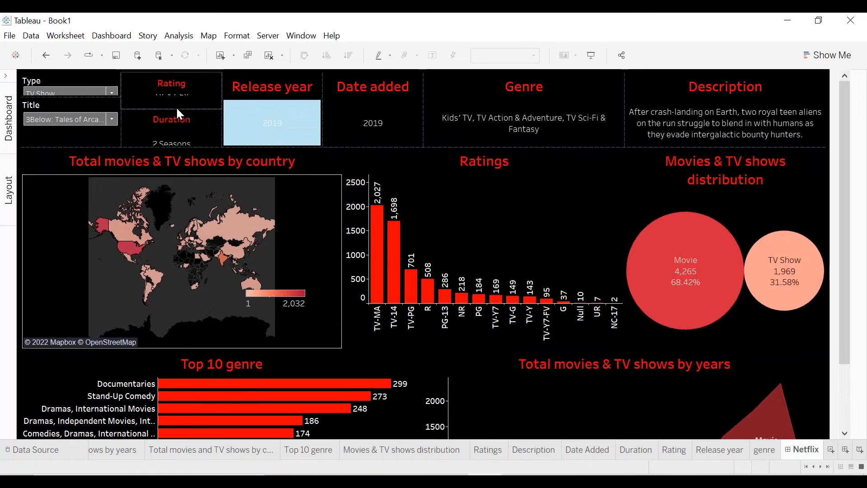
Reduce the font size of the Release year sheet's title to 10
left_click(280, 106)
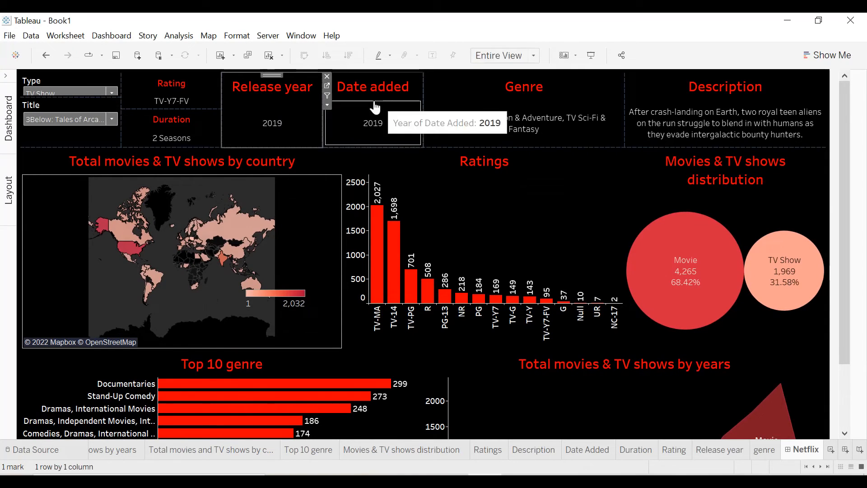
double_click(277, 85)
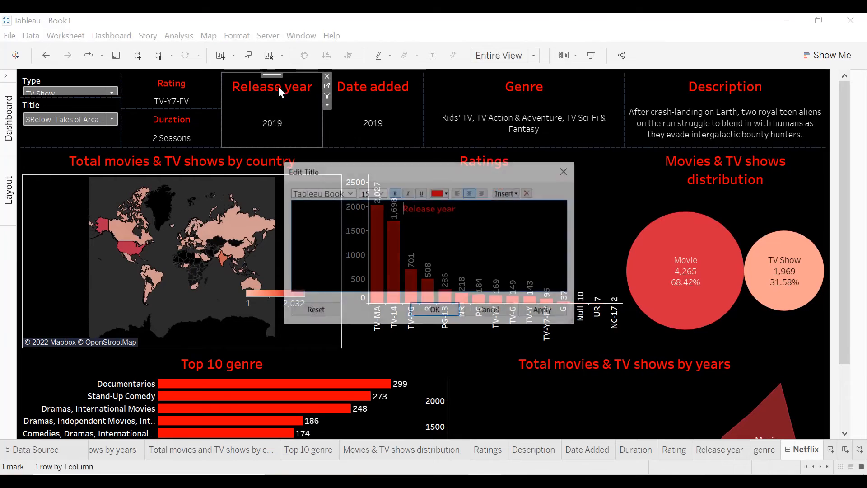
key("ctrl+a")
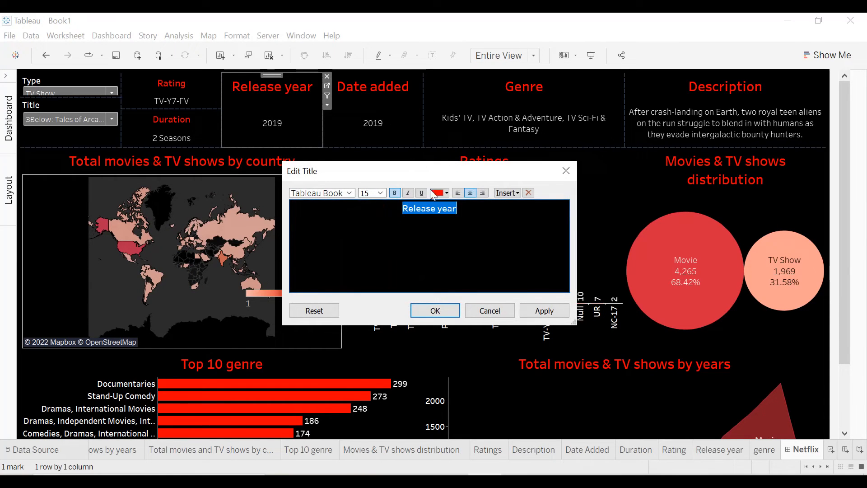
left_click(380, 194)
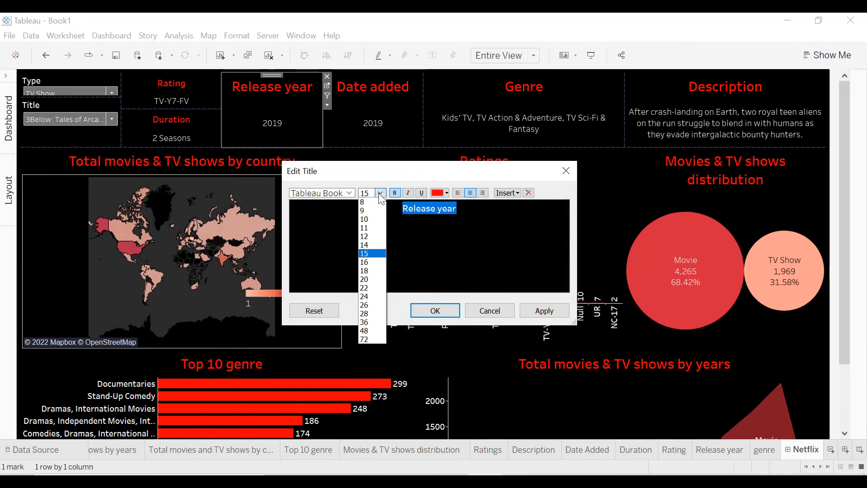
left_click(364, 219)
left_click(534, 309)
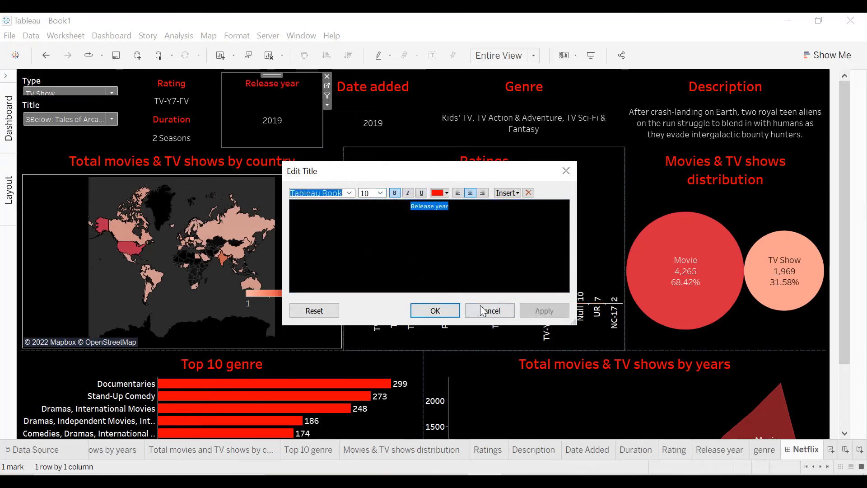
left_click(440, 309)
Reduce the font size of the Date added sheet's title to 10
double_click(386, 87)
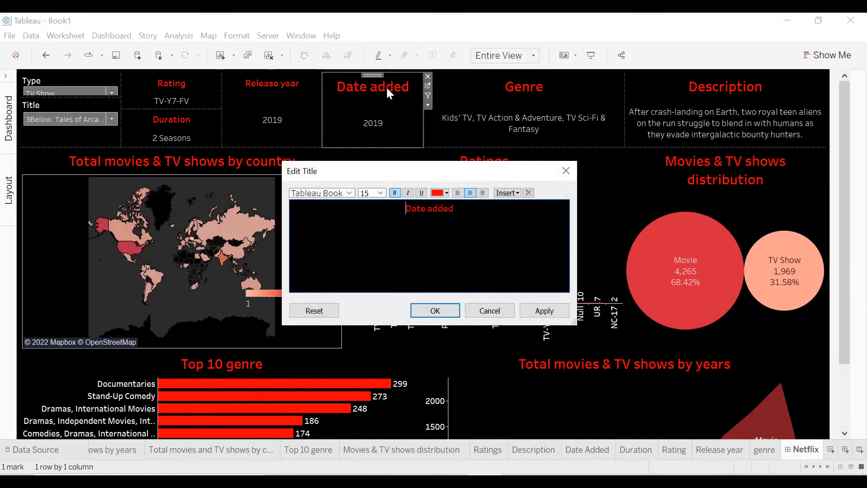
left_click(381, 193)
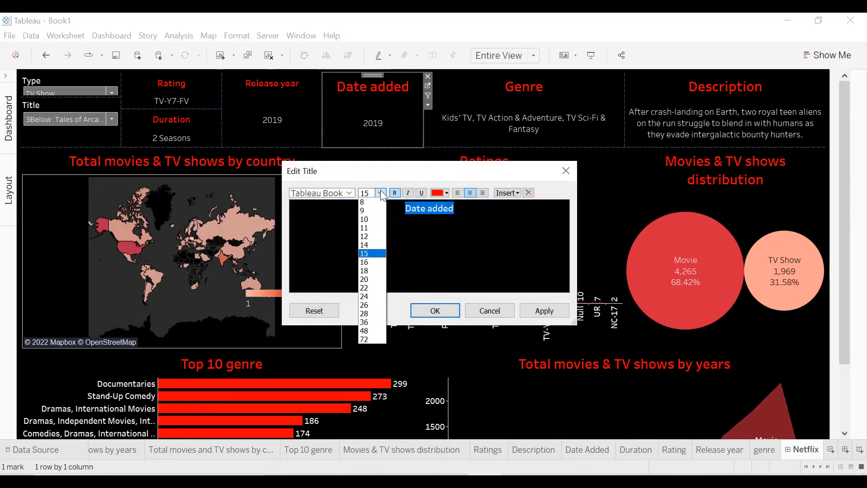
left_click(373, 219)
left_click(544, 311)
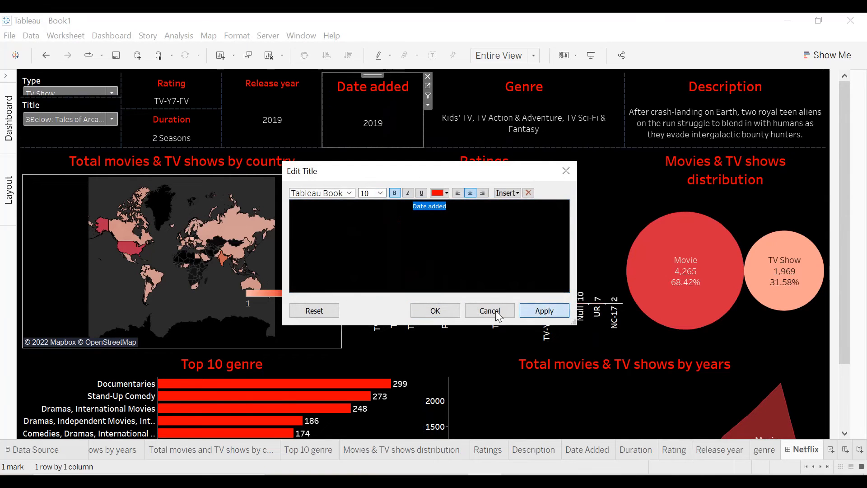
left_click(435, 310)
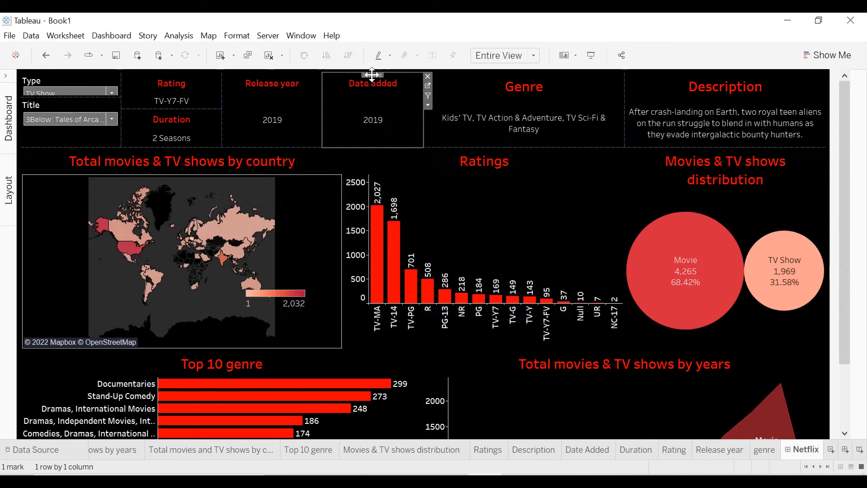
Move the Date added sheet beneath Release year and narrow the stacked pair to give Genre more width
left_click_drag(371, 74, 272, 123)
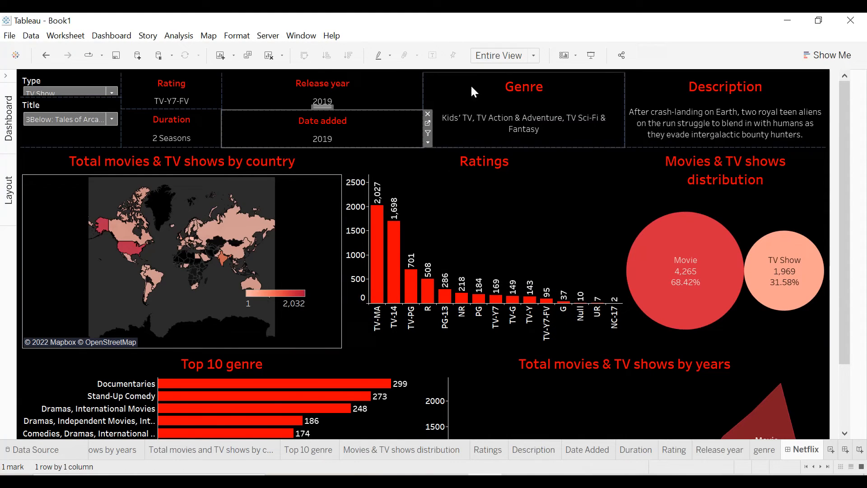
left_click_drag(421, 102, 317, 103)
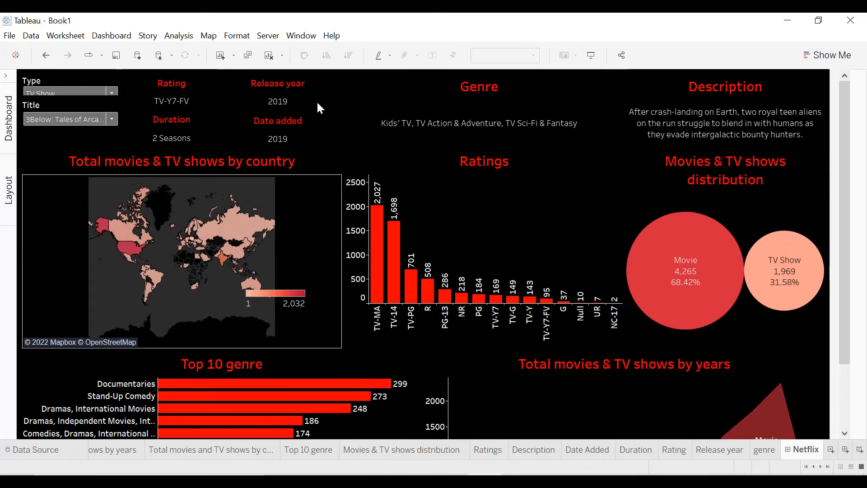
left_click(231, 107)
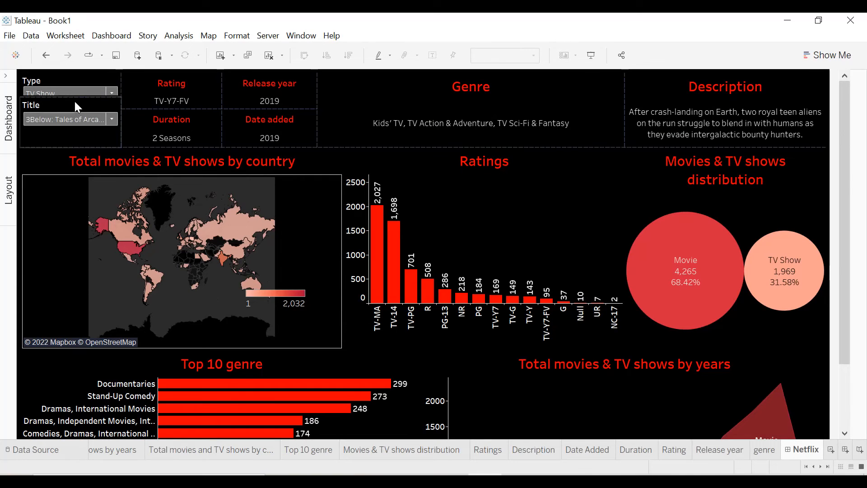
Format the dashboard's filter controls so that the Type and Title filter headings are center-aligned
left_click(81, 82)
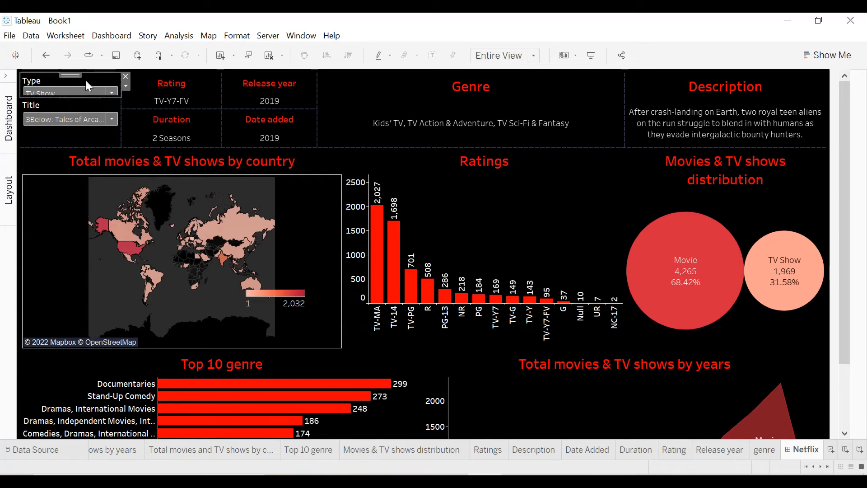
left_click(127, 86)
left_click(145, 131)
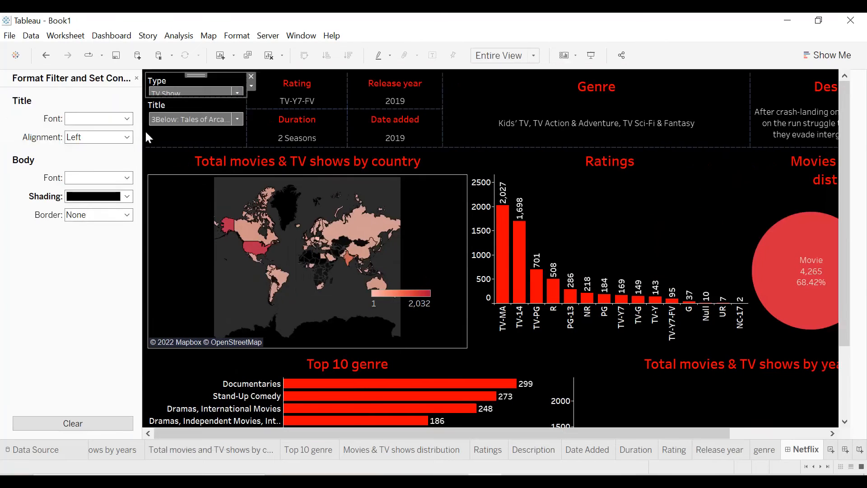
left_click(77, 137)
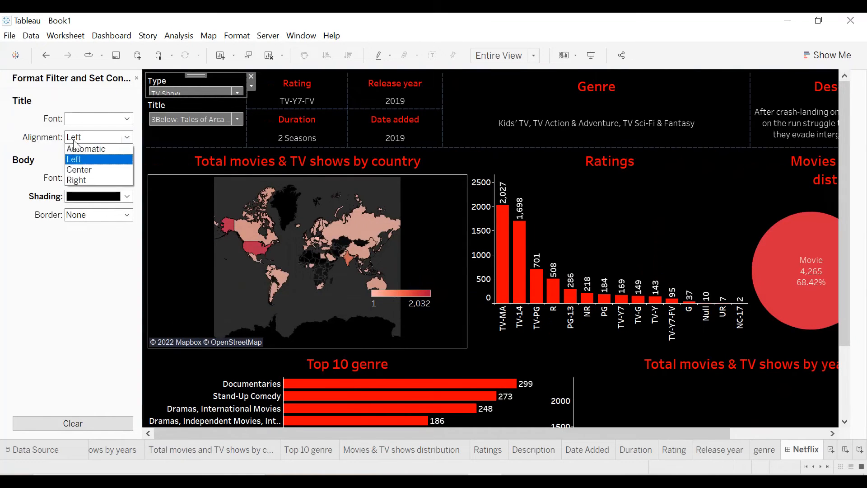
left_click(80, 168)
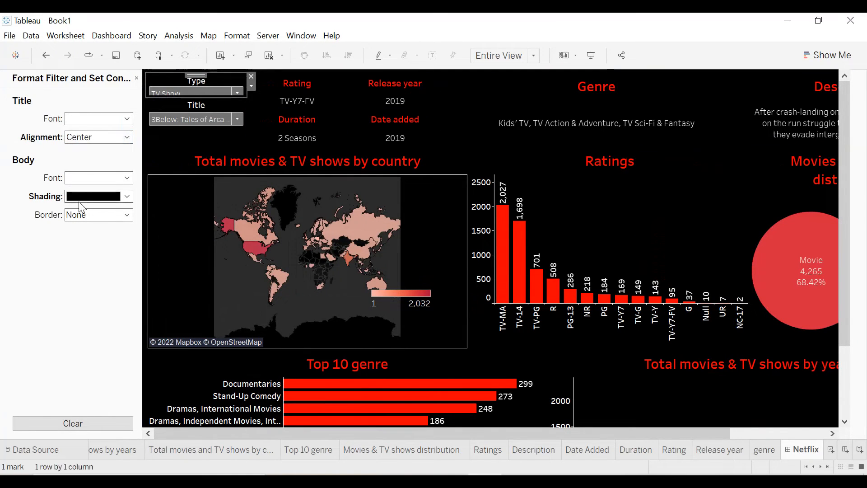
left_click(83, 175)
left_click(58, 163)
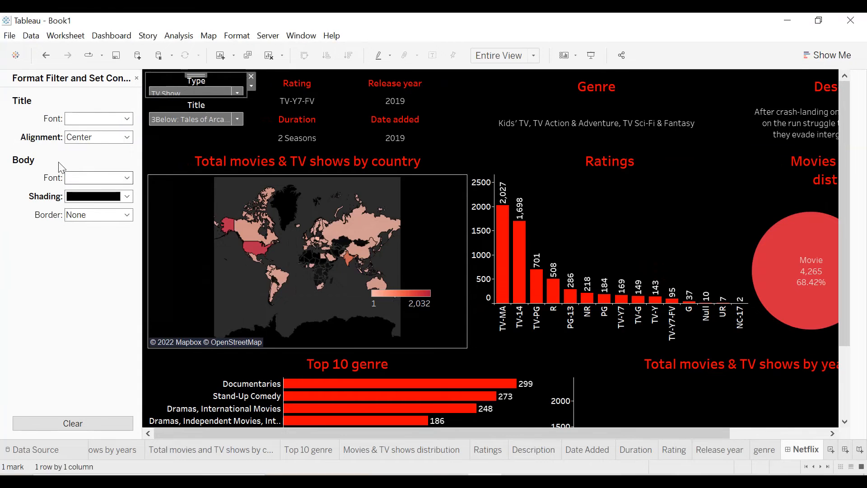
Change the font color of the Type filter's title to red
double_click(199, 79)
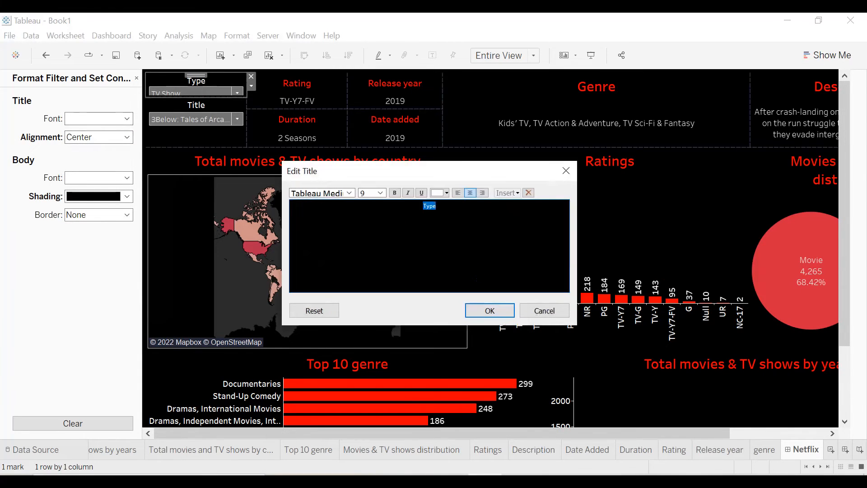
left_click(382, 194)
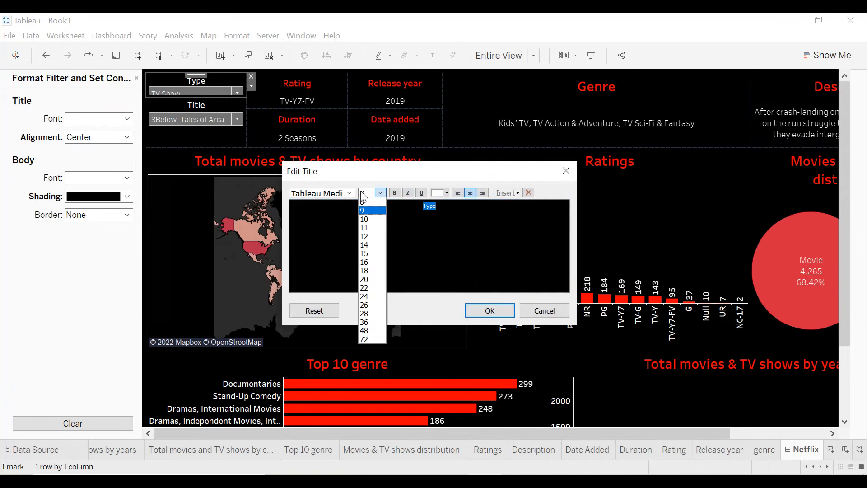
left_click(446, 193)
left_click(438, 264)
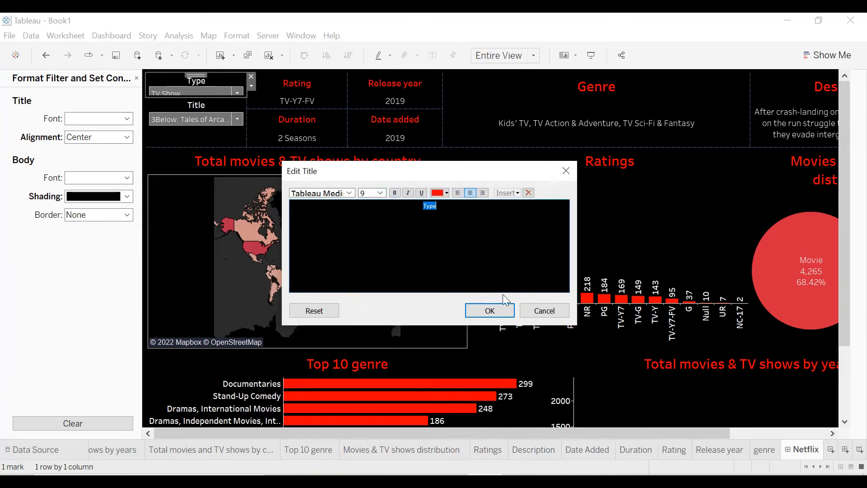
left_click(495, 309)
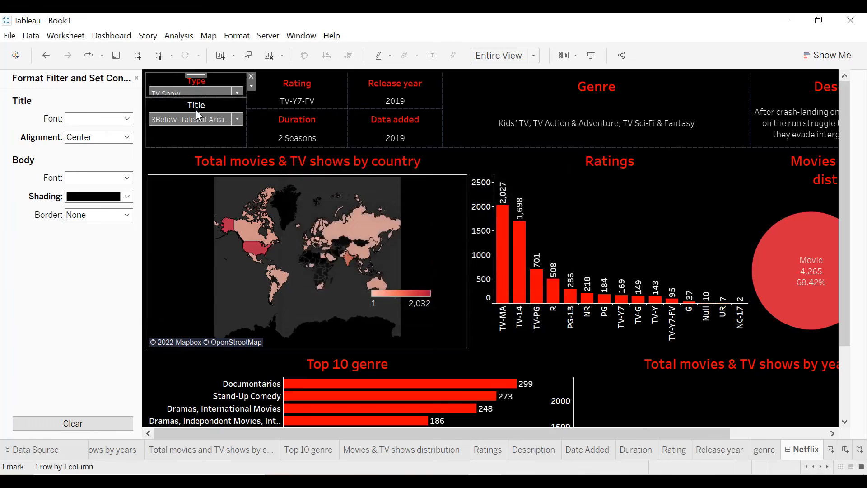
Change the font color of the Title filter's title to red and close the filter formatting settings
left_click(206, 112)
left_click(250, 111)
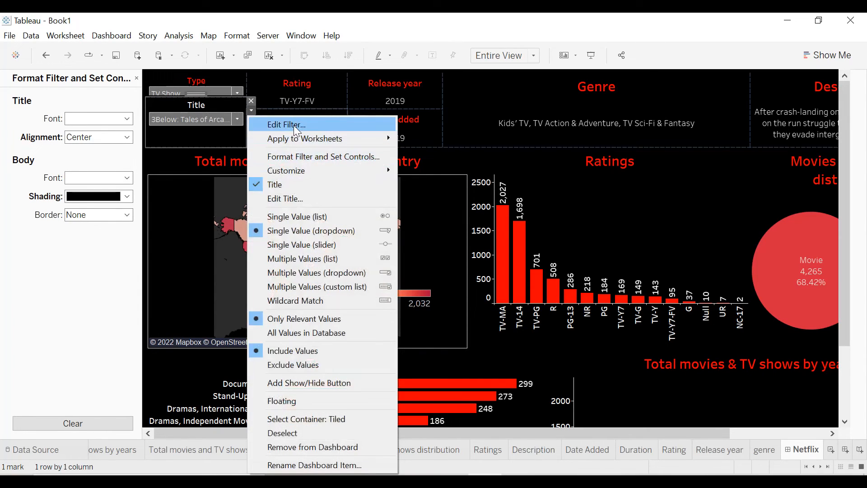
left_click(286, 198)
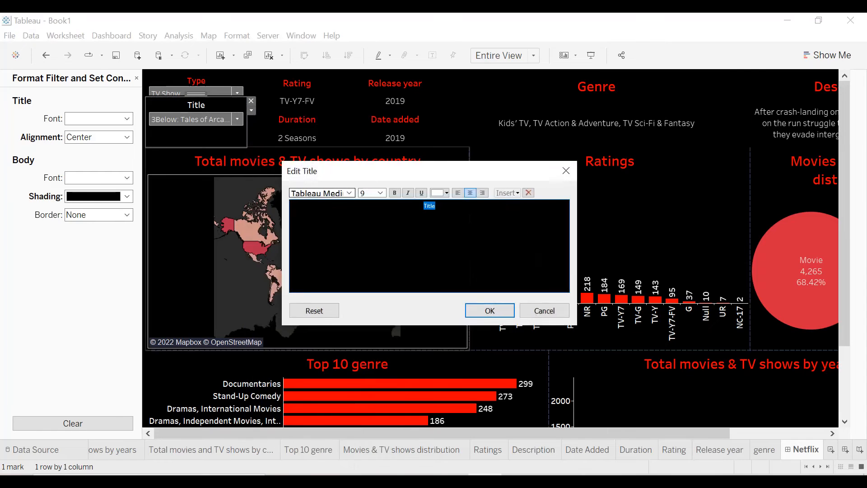
left_click(447, 194)
left_click(436, 270)
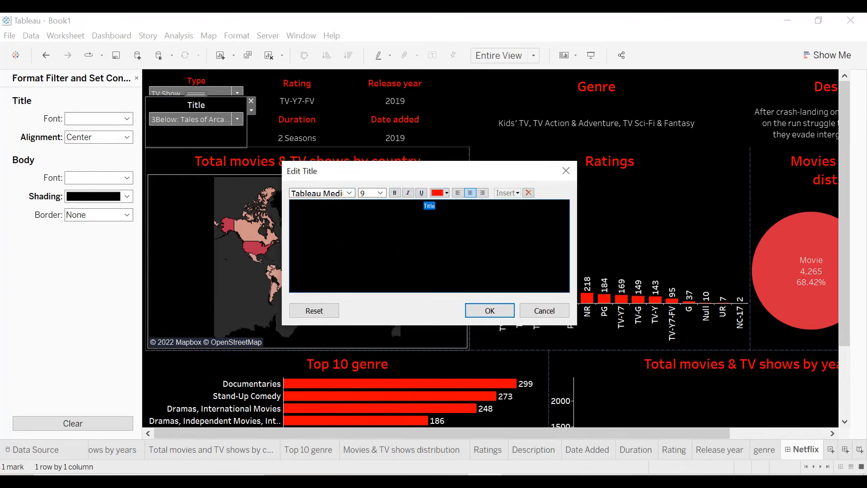
left_click(490, 310)
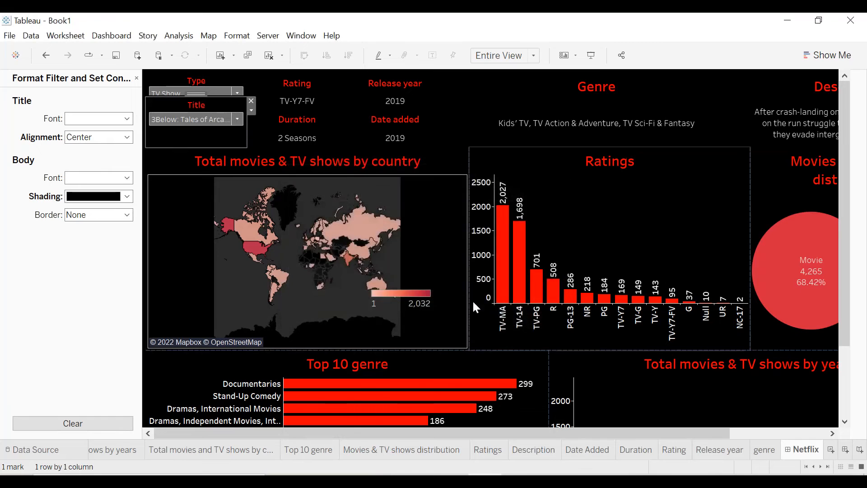
left_click(137, 79)
left_click(137, 78)
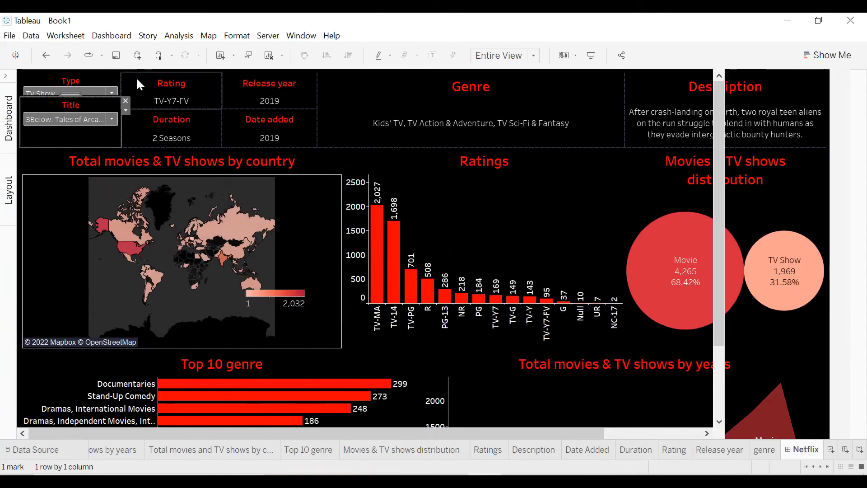
Make the Type filter taller by lowering its border with the Title filter, and set Type to Movie
left_click_drag(84, 108, 85, 120)
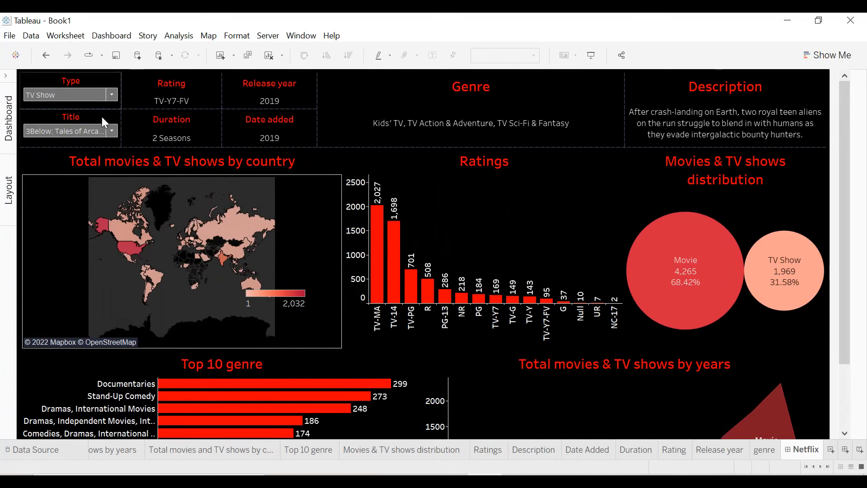
left_click(111, 94)
left_click(61, 108)
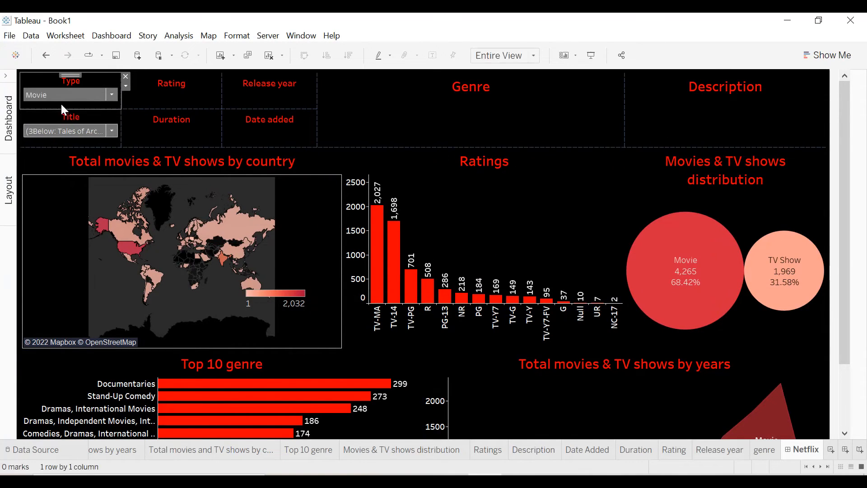
Set the Title filter to the movie 2,215
left_click(67, 129)
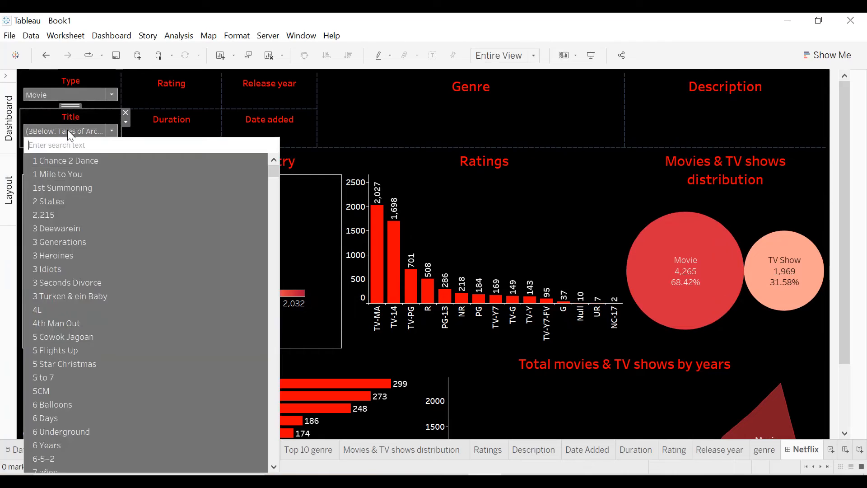
left_click(59, 214)
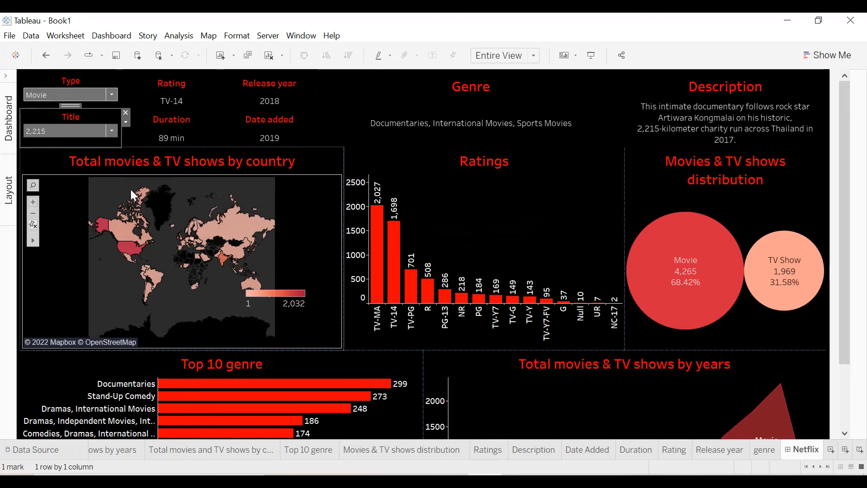
Move the country map's floating color legend into the empty lower-right corner of the map area
left_click(266, 300)
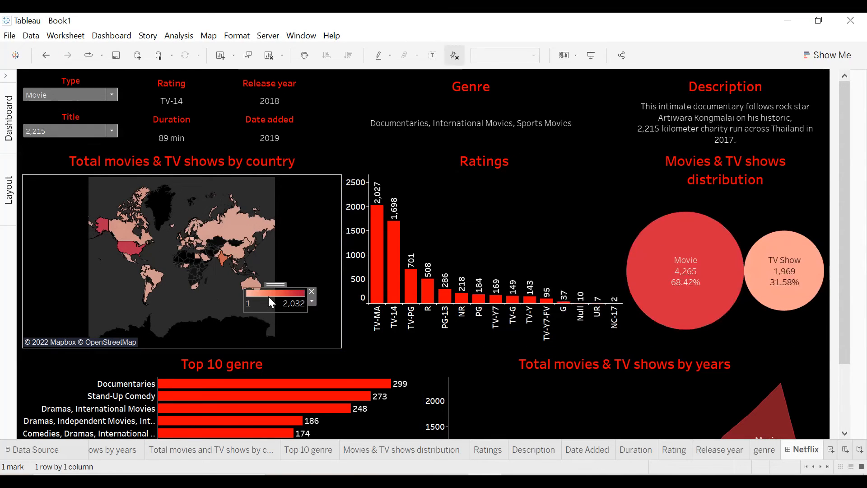
left_click_drag(277, 283, 310, 316)
left_click(365, 335)
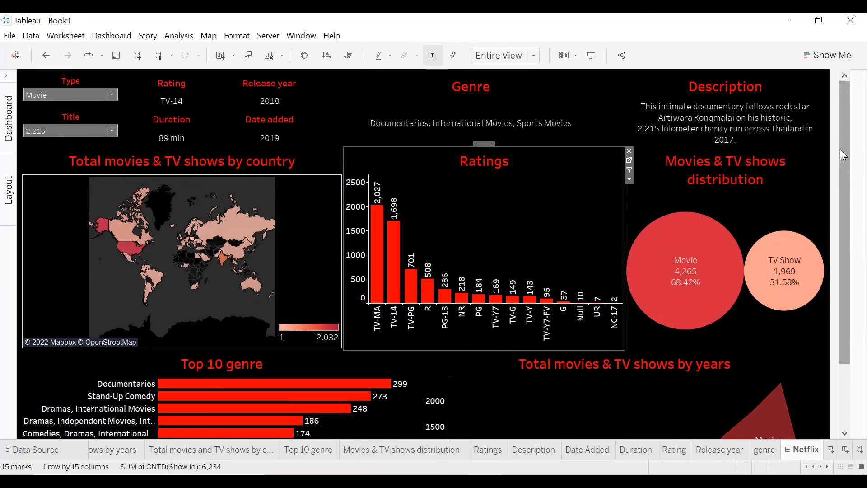
Widen the genre label column in the Top 10 genre chart so that the long genre names have more room
left_click_drag(842, 148, 830, 332)
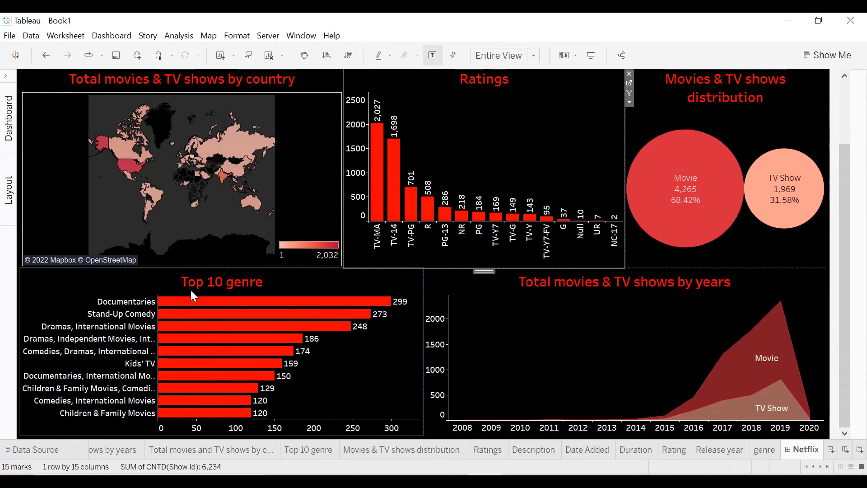
left_click_drag(158, 342, 187, 343)
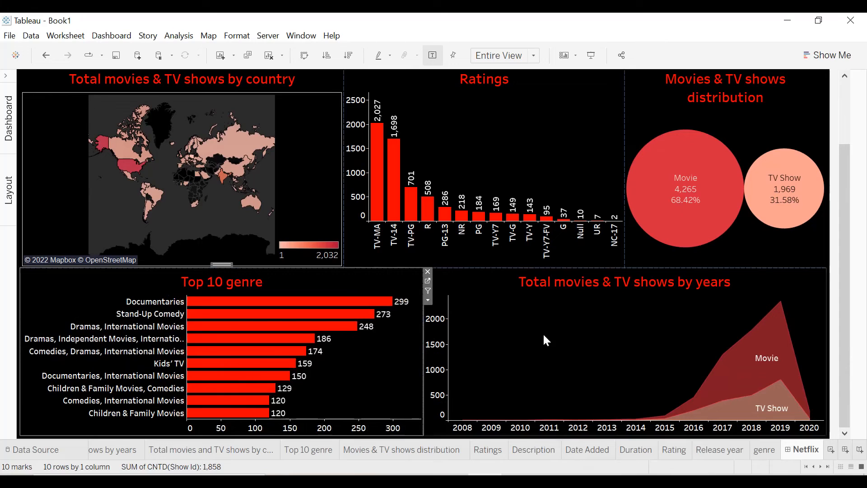
left_click_drag(847, 255, 849, 194)
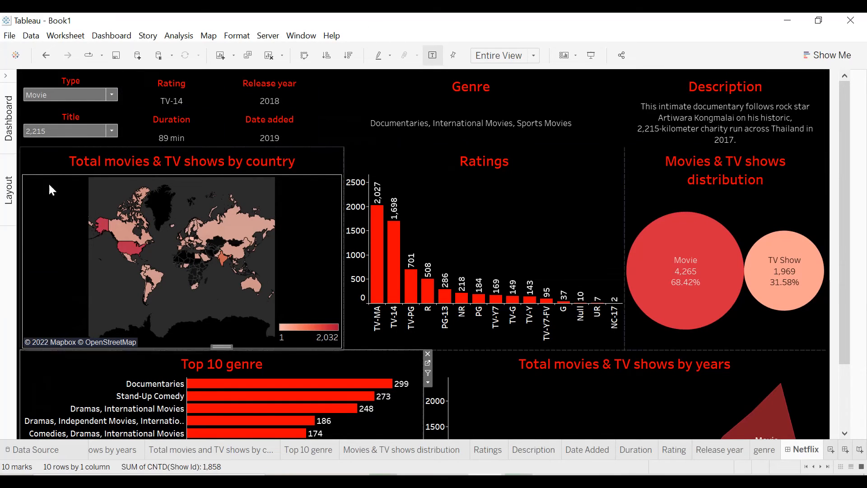
Insert the image netflix.jpg beside the country map on the dashboard, with Fit Image and Center Image enabled
left_click(8, 77)
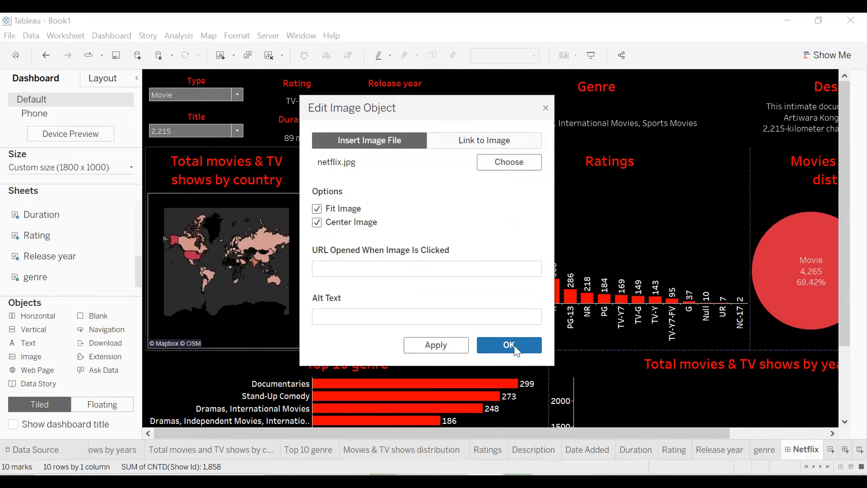
left_click(462, 345)
left_click(511, 345)
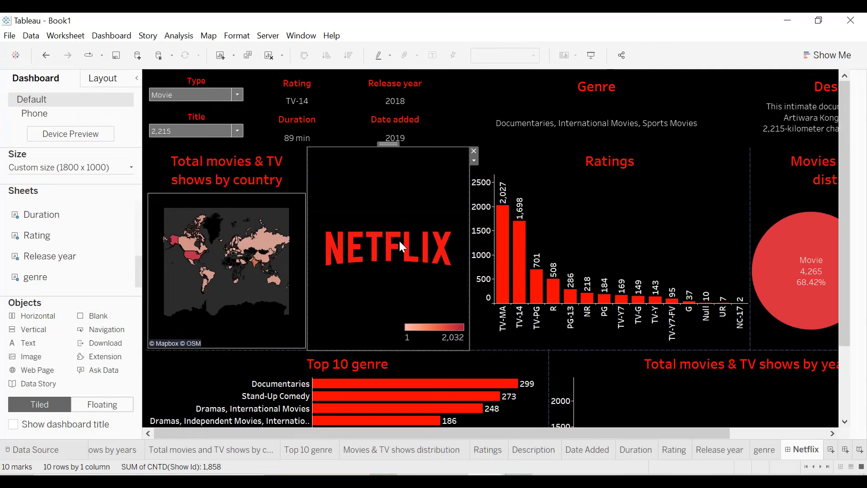
left_click(473, 161)
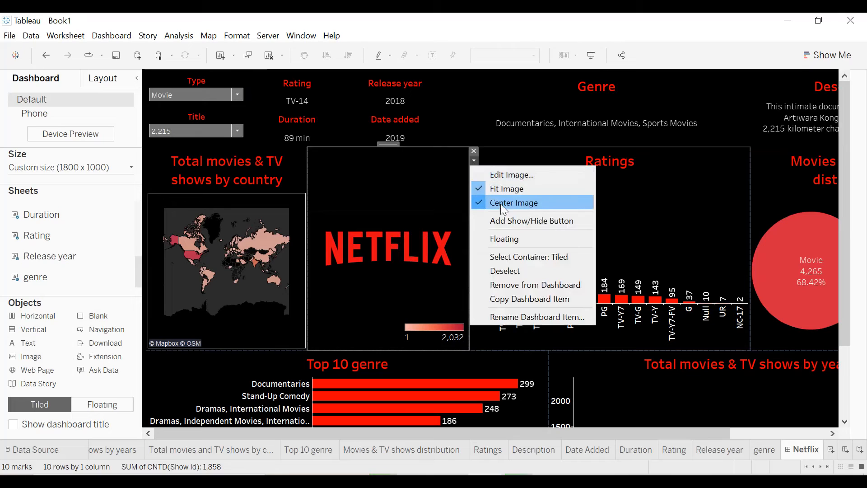
left_click(136, 75)
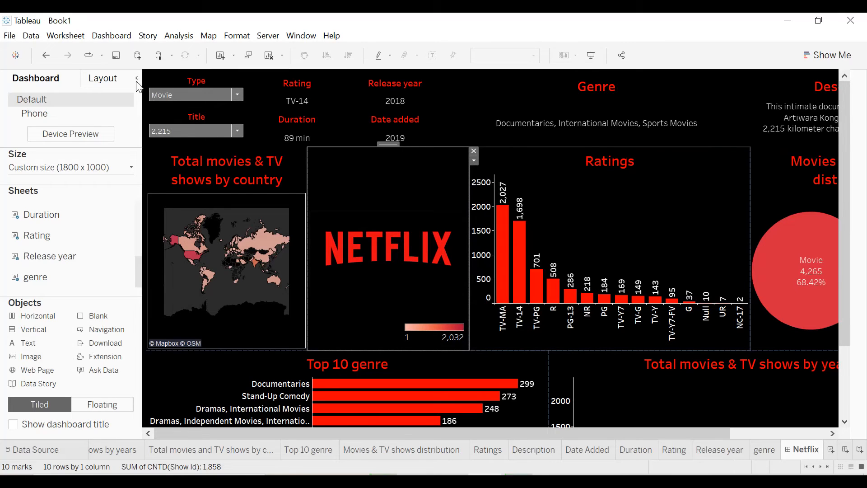
Collapse the dashboard side pane and move the Netflix logo into the title-details strip between Release year/Date added and Genre
left_click(136, 79)
left_click_drag(264, 144, 344, 104)
mouse_move(727, 230)
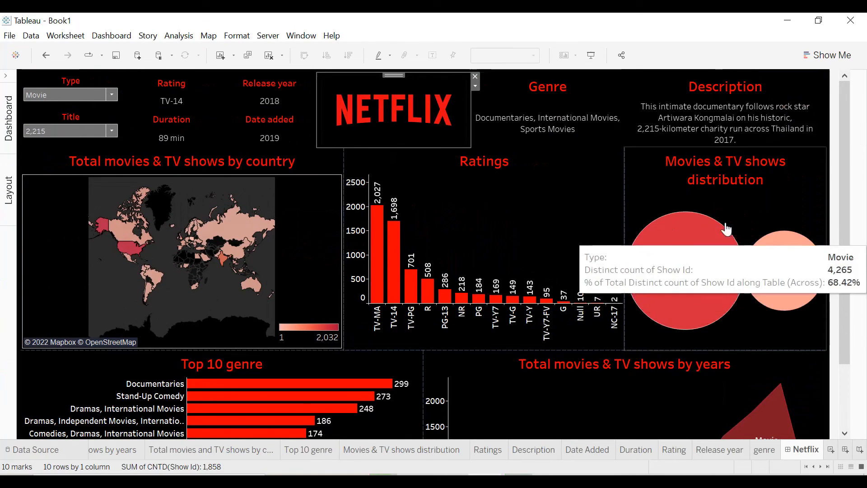
Check the whole dashboard layout from the filter strip to the lower charts and bring up the dashboard-level commands
left_click_drag(845, 188, 855, 135)
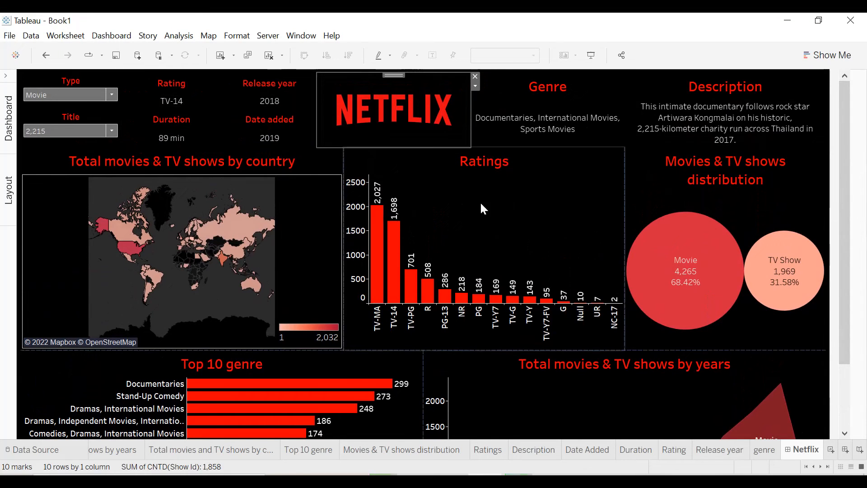
scroll(744, 195, "down", 1)
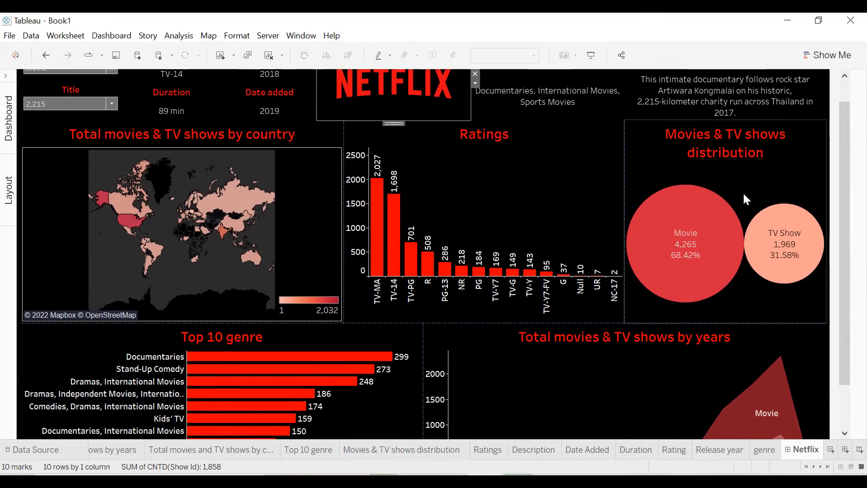
scroll(744, 195, "down", 2)
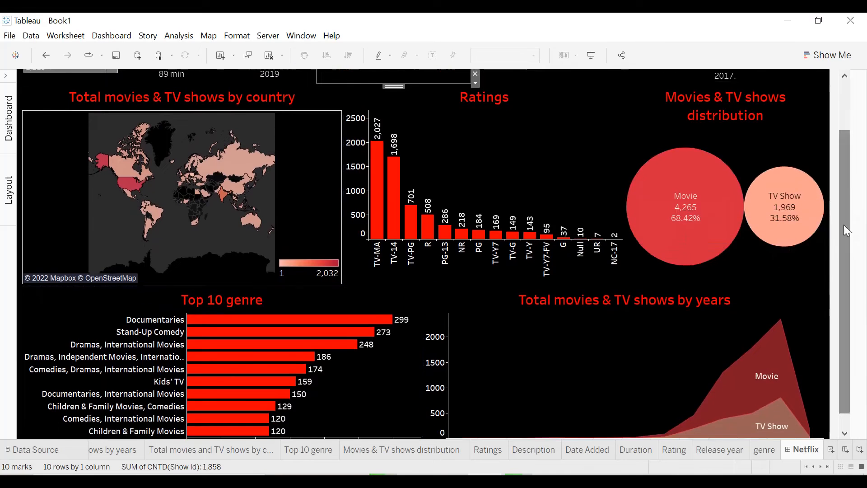
left_click_drag(846, 230, 846, 165)
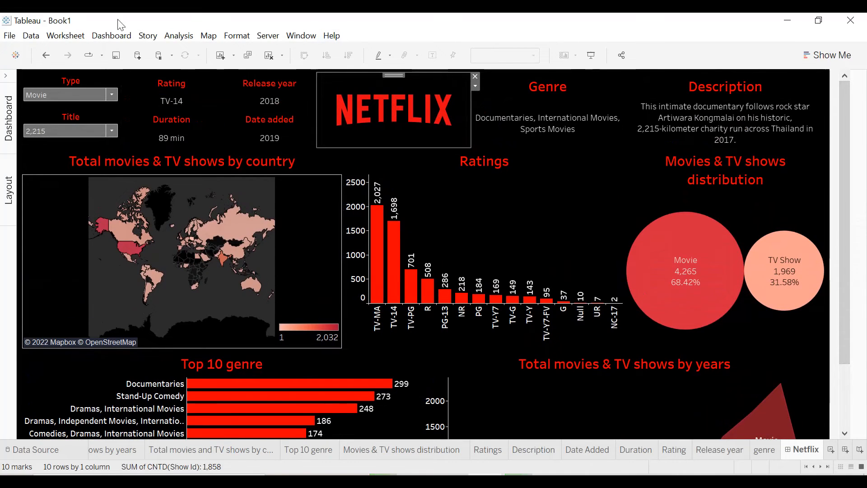
left_click(120, 36)
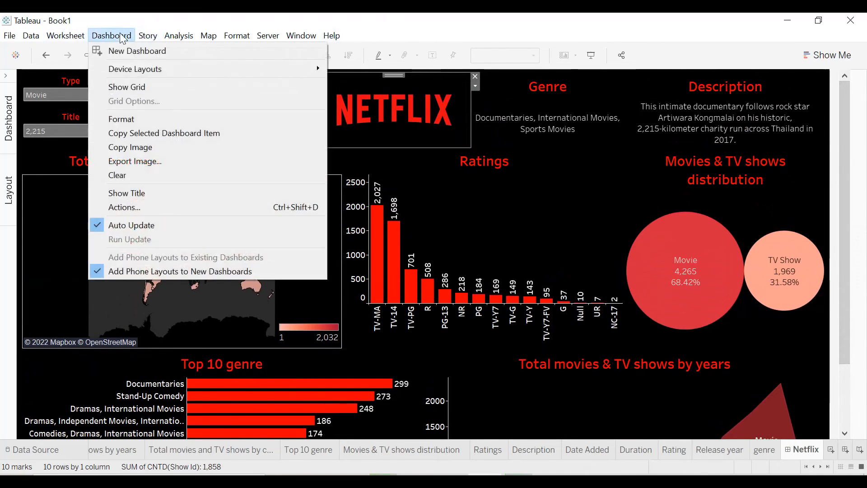